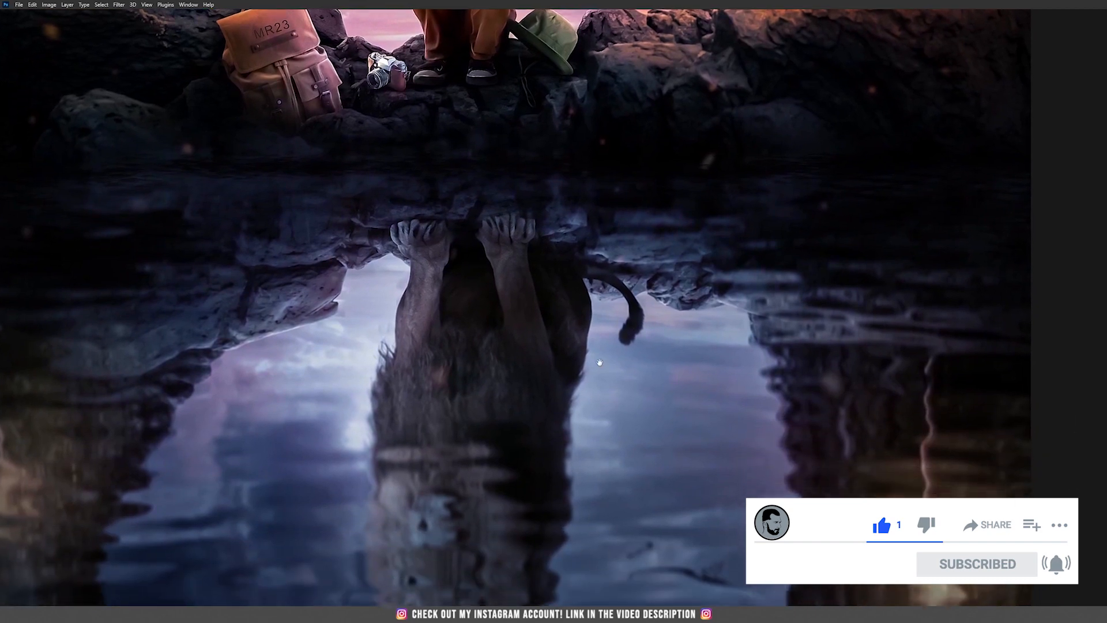
left_click_drag(595, 104, 583, 375)
scroll(580, 374, "down", 3)
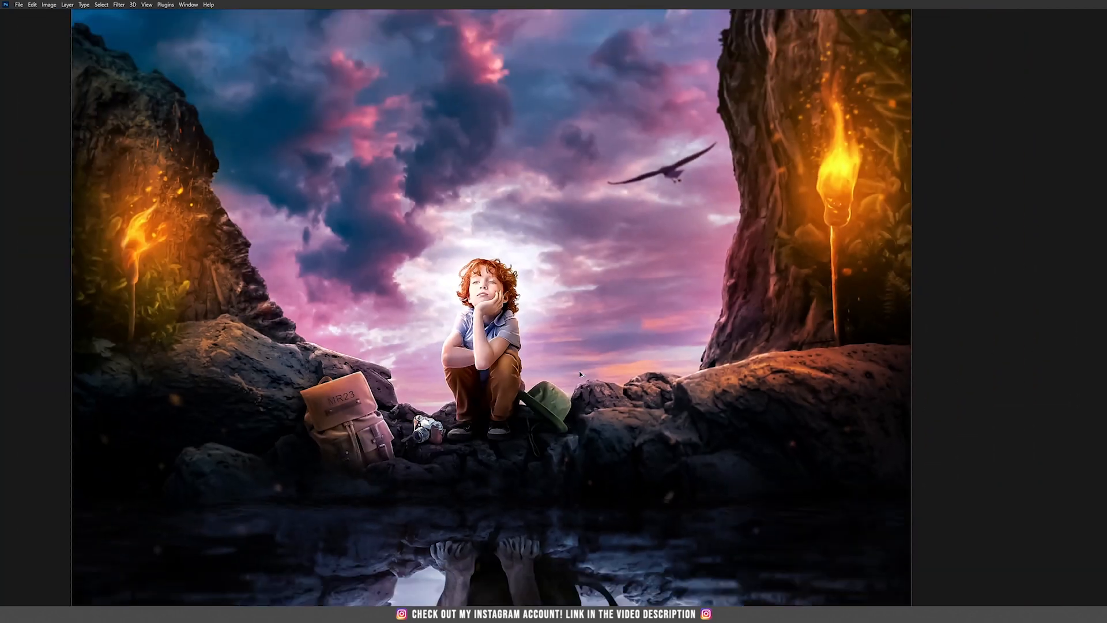
scroll(580, 373, "up", 1)
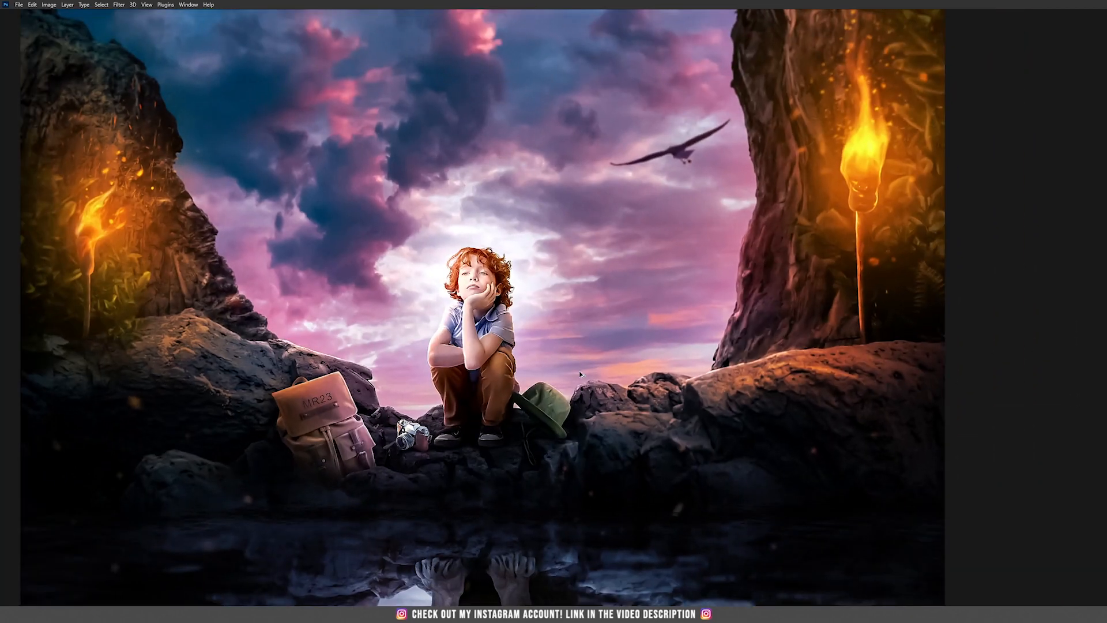
mouse_move(518, 326)
left_mouse_down()
mouse_move(512, 438)
mouse_move(512, 318)
left_mouse_up()
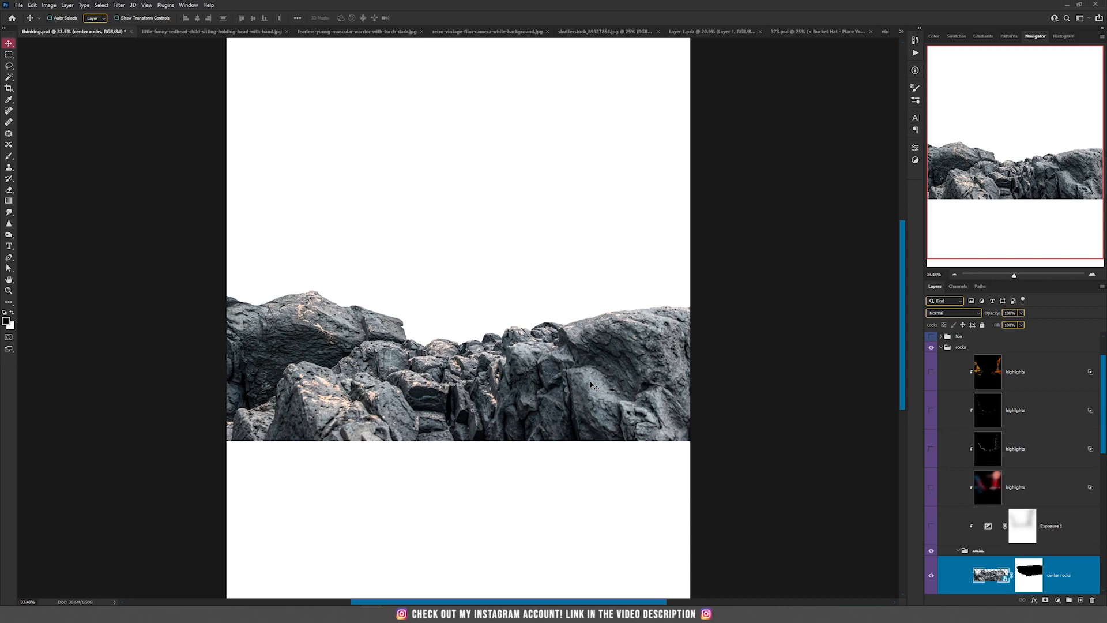
Step: Disable the layer mask on the center rocks layer and open the contents of its smart object
scroll(591, 384, "down", 4)
scroll(787, 439, "up", 3)
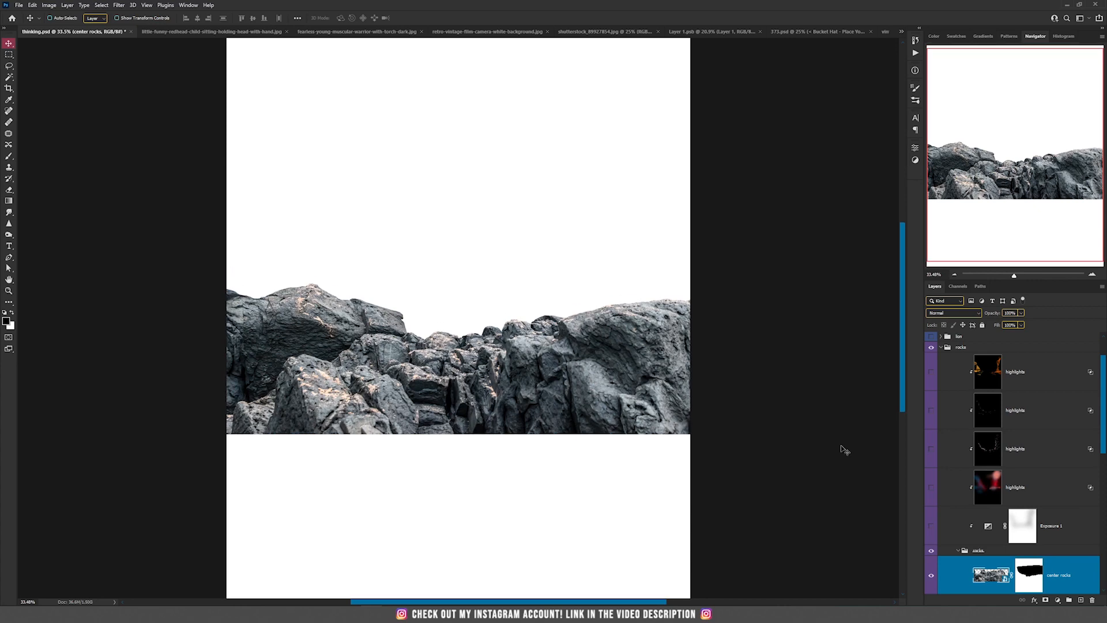
left_click(1028, 578, "shift")
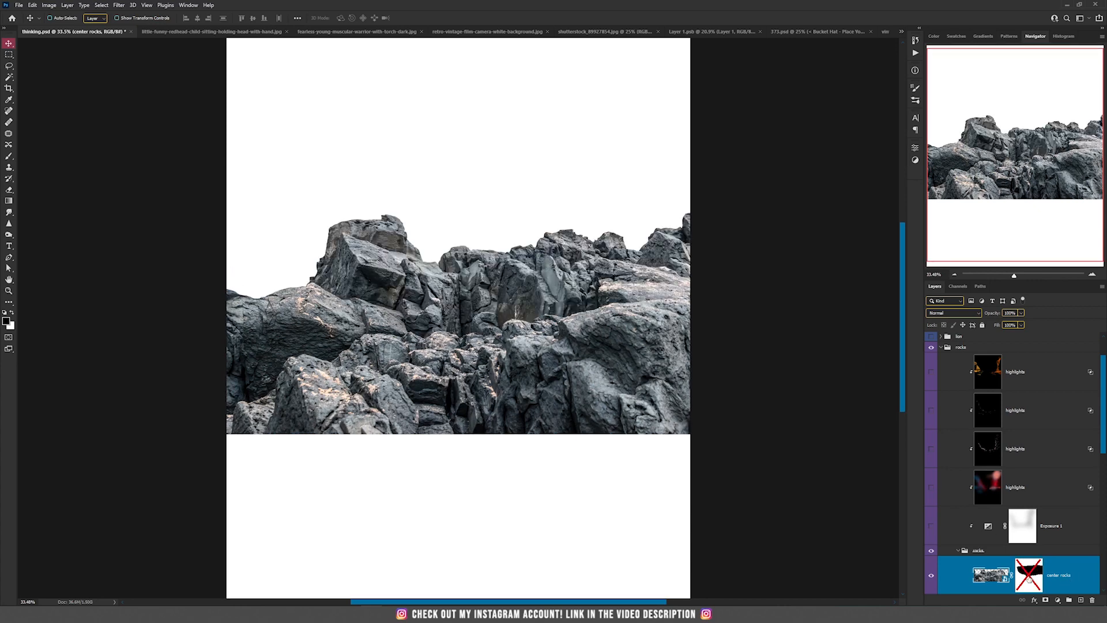
double_click(998, 577)
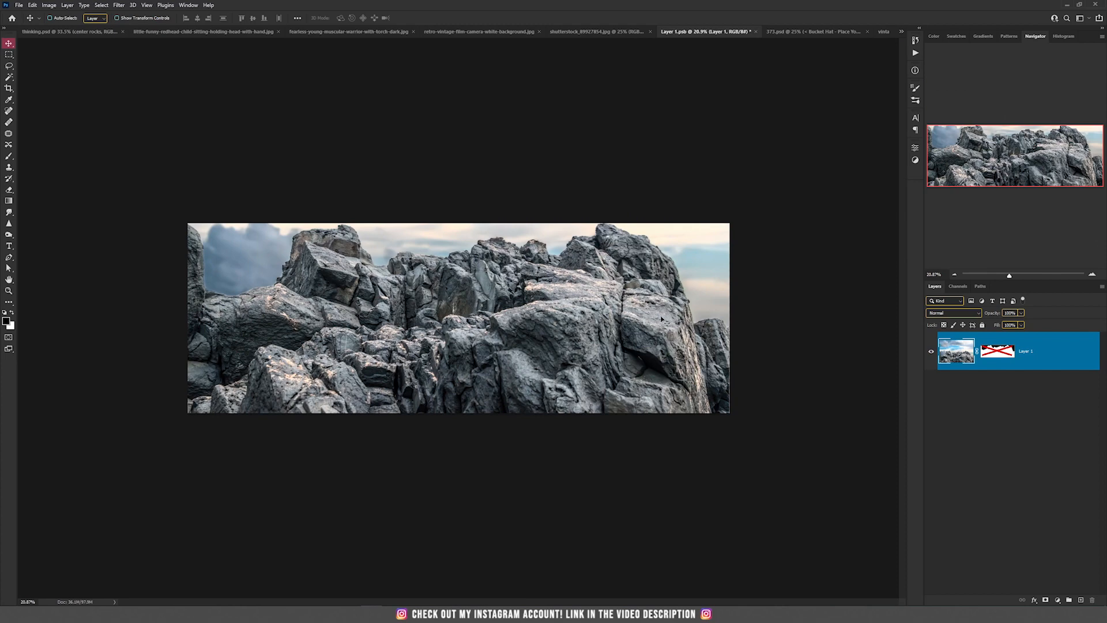
Step: Extend the crop of the rock photo upward to bring back the hidden sky area above the rocks
key("c")
left_click_drag(434, 224, 461, 141)
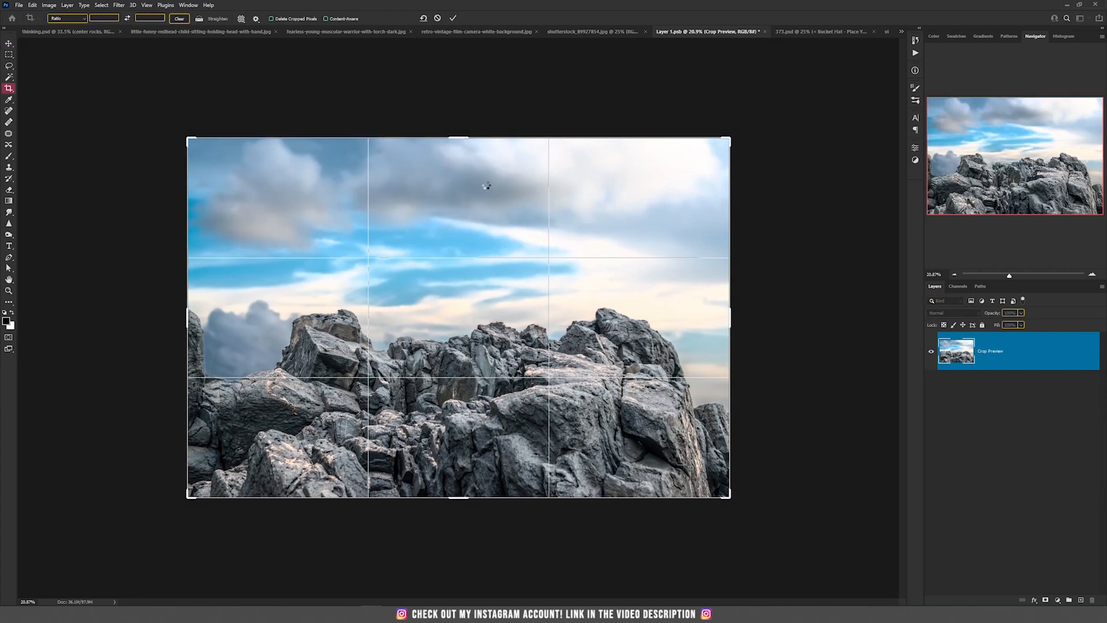
key("Return")
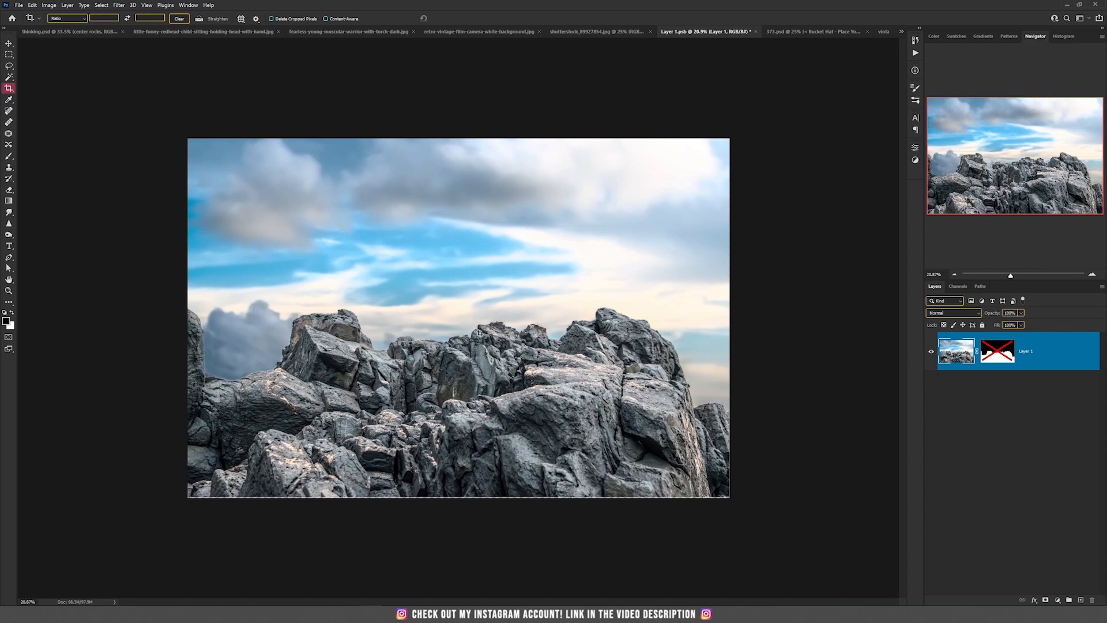
Step: Return to thinking.psd and re-enable the layer mask on the center rocks layer
left_click(61, 31)
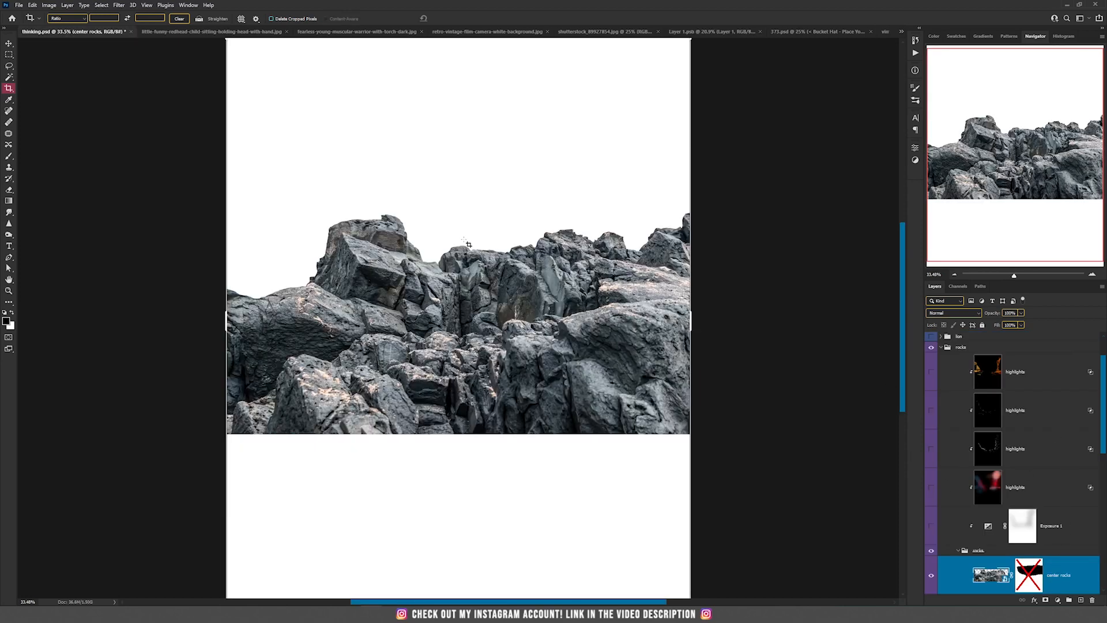
left_click(1029, 575, "shift")
key("v")
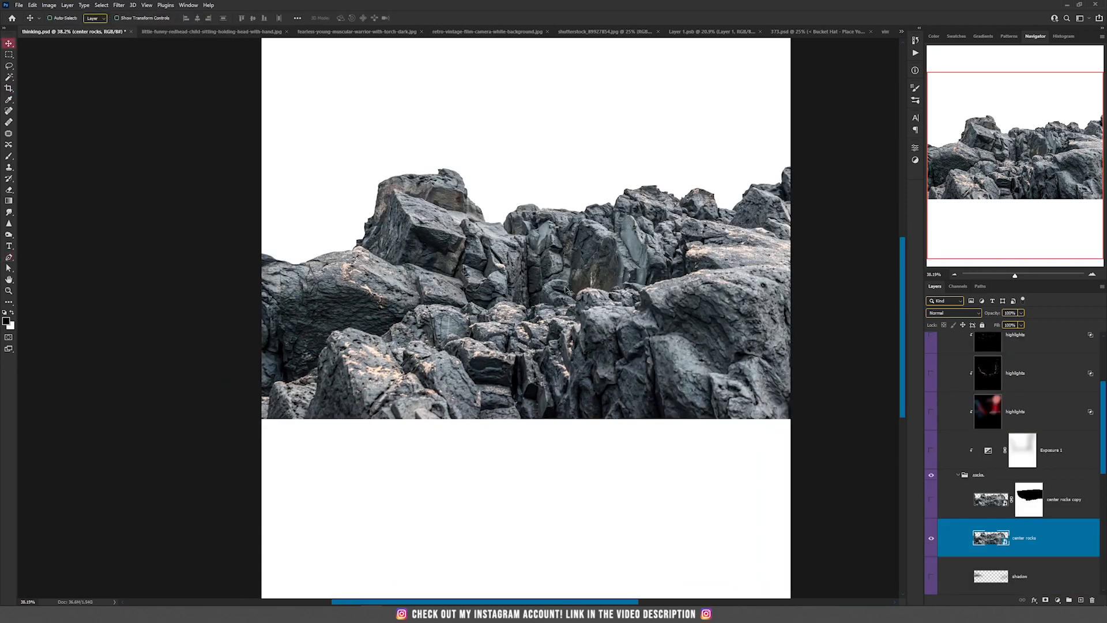
Step: Trace a Pen tool path along the upper edge of the left foreground rocks down into the central dip
mouse_move(530, 260)
left_mouse_down()
mouse_move(533, 302)
mouse_move(535, 279)
left_mouse_up()
key("p")
scroll(352, 260, "up", 3)
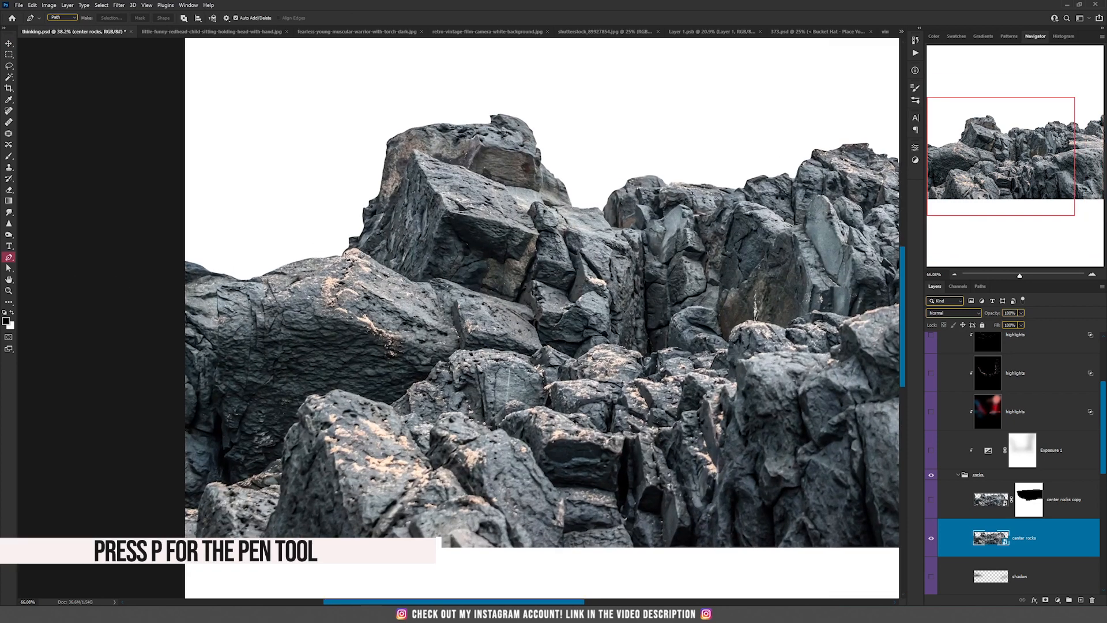
left_click_drag(318, 252, 412, 280)
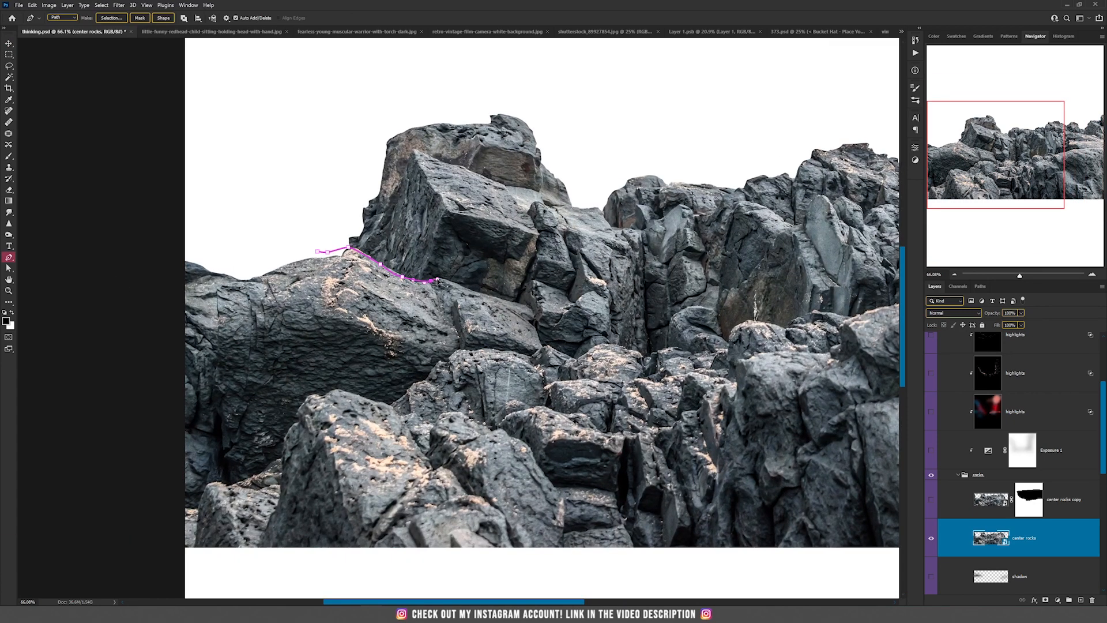
left_click(452, 285)
left_click(481, 292)
left_click(516, 301)
left_click(533, 307)
left_click(533, 319)
left_click(534, 332)
left_click(542, 345)
left_click(555, 349)
left_click(565, 353)
left_click(634, 350)
Step: Continue the path along the ridge of the center and right foreground rocks until it passes the canvas's right edge
left_click_drag(607, 345, 395, 328)
left_click(430, 326)
left_click(453, 299)
left_click(497, 302)
left_click(518, 293)
left_click(558, 290)
left_click(605, 282)
left_click(630, 276)
left_click_drag(671, 265, 780, 257)
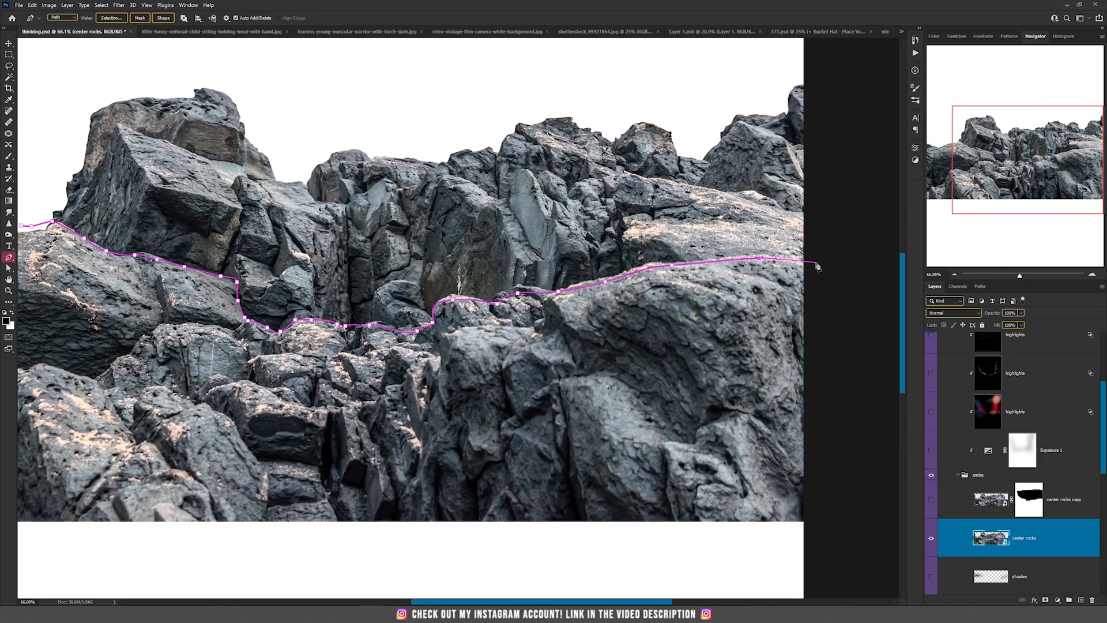
left_click(816, 261)
Step: Close the path around the foreground rocks by placing points below and left of them outside the canvas
scroll(803, 329, "down", 7)
left_click(839, 459)
left_click_drag(301, 475, 280, 441)
left_click(258, 363)
left_click(295, 282)
left_click_drag(318, 254, 338, 254)
left_click(396, 275)
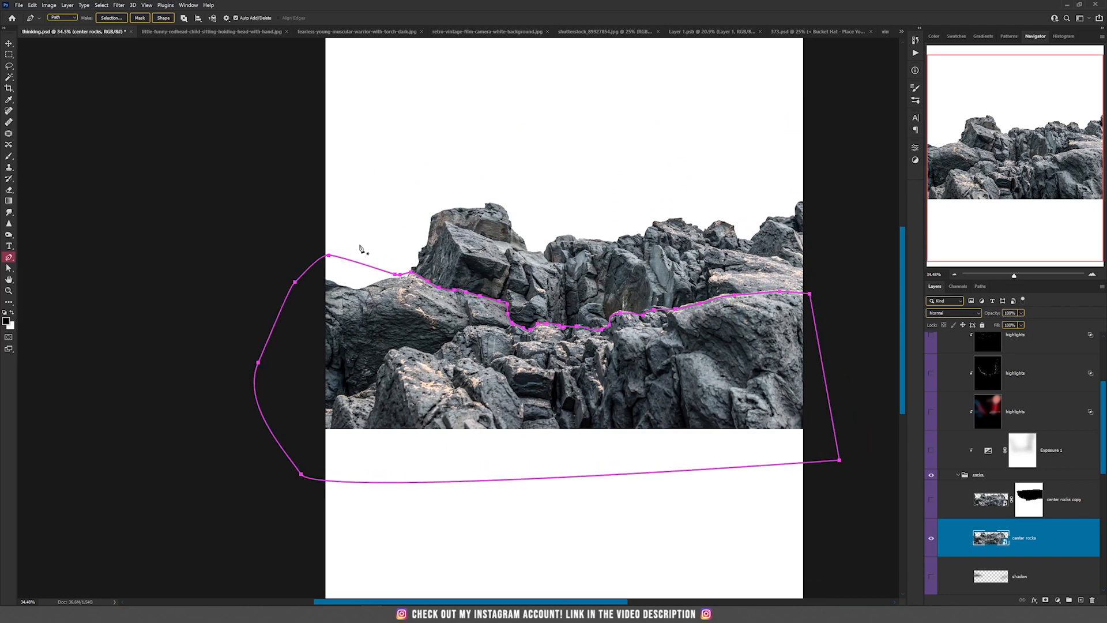
Step: Convert the path into a selection and use it as a layer mask on the center rocks layer
scroll(491, 349, "up", 1)
key("ctrl+Return")
left_click_drag(494, 348, 445, 297)
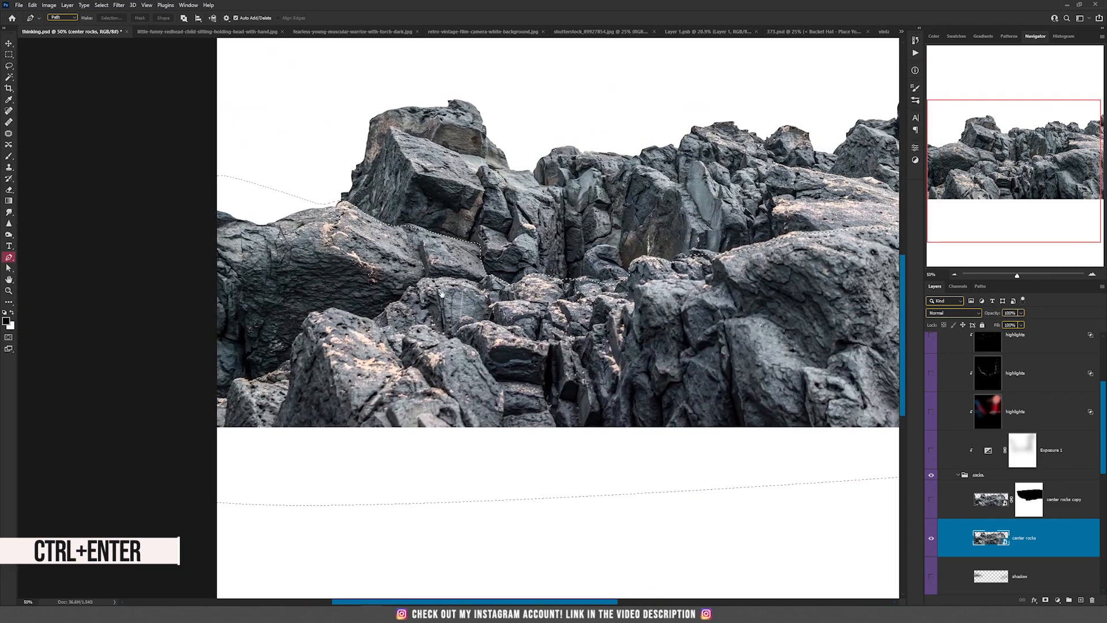
left_click(1046, 601)
key("ctrl+0")
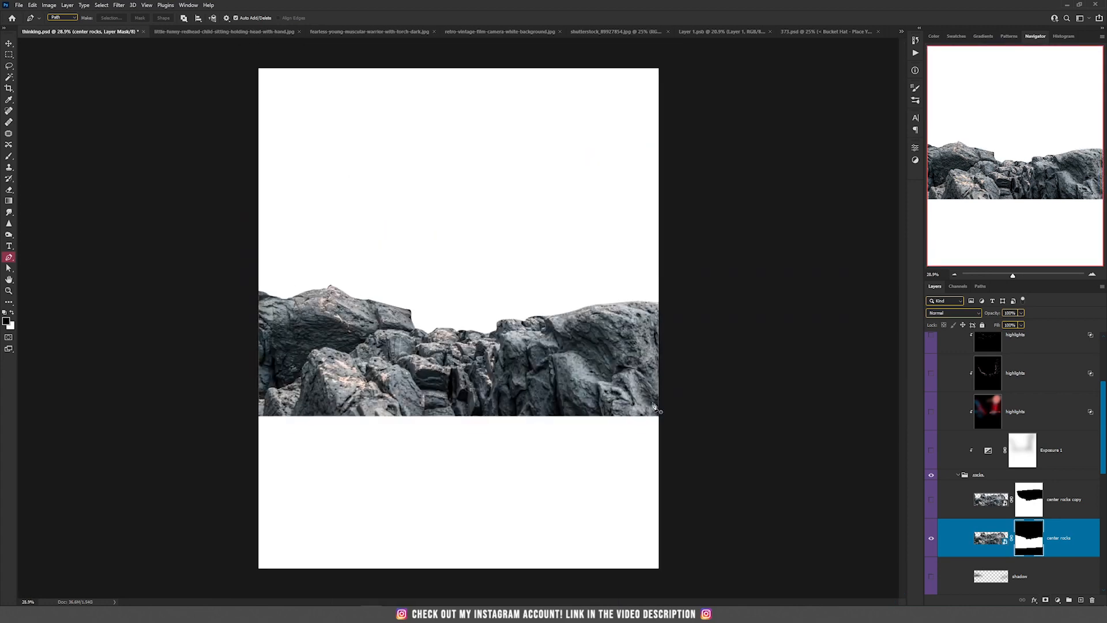
Step: Delete the center rocks layer and show the already masked center rocks copy layer instead
key("v")
scroll(442, 360, "up", 1)
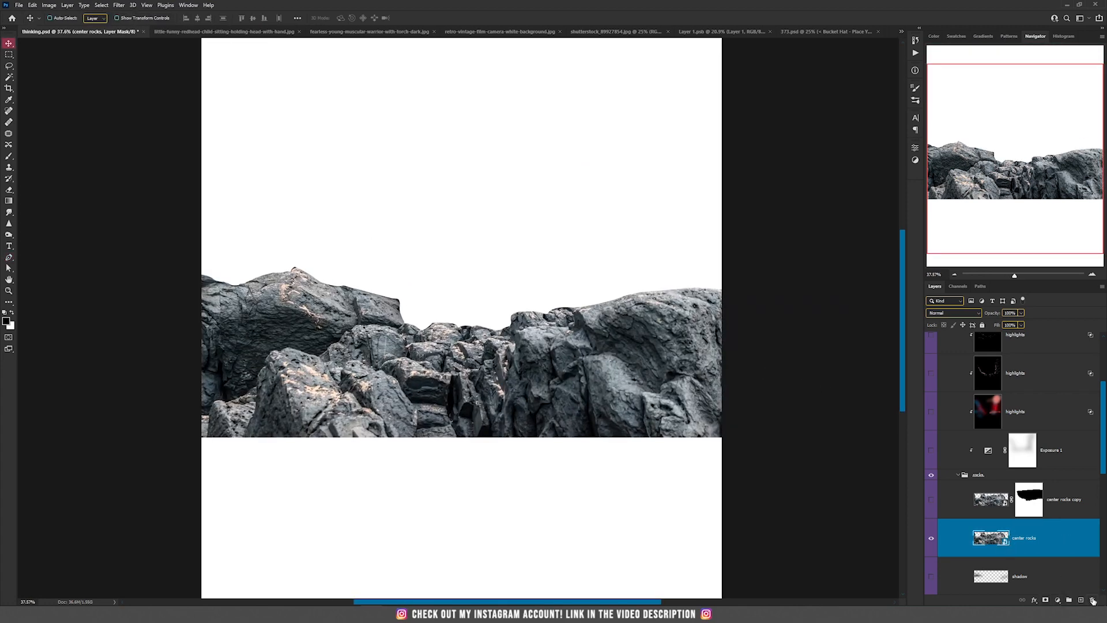
key("Delete")
left_click(931, 499)
left_click(440, 346)
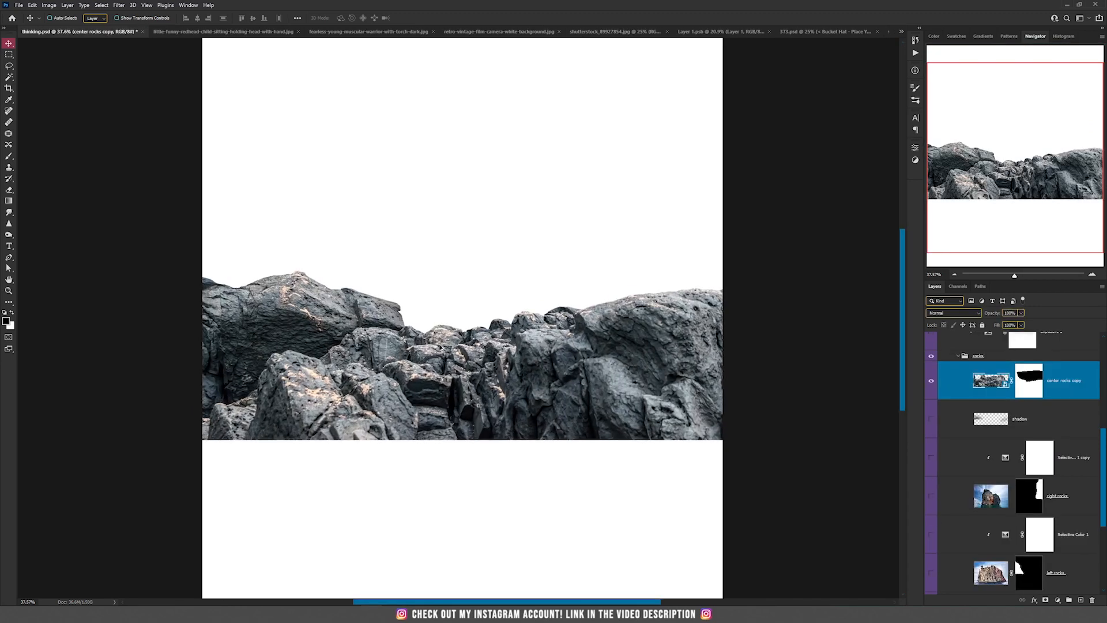
Step: Show the right rocks layer and temporarily disable its mask to examine the full source photo, undoing any move
left_click_drag(445, 345, 486, 389)
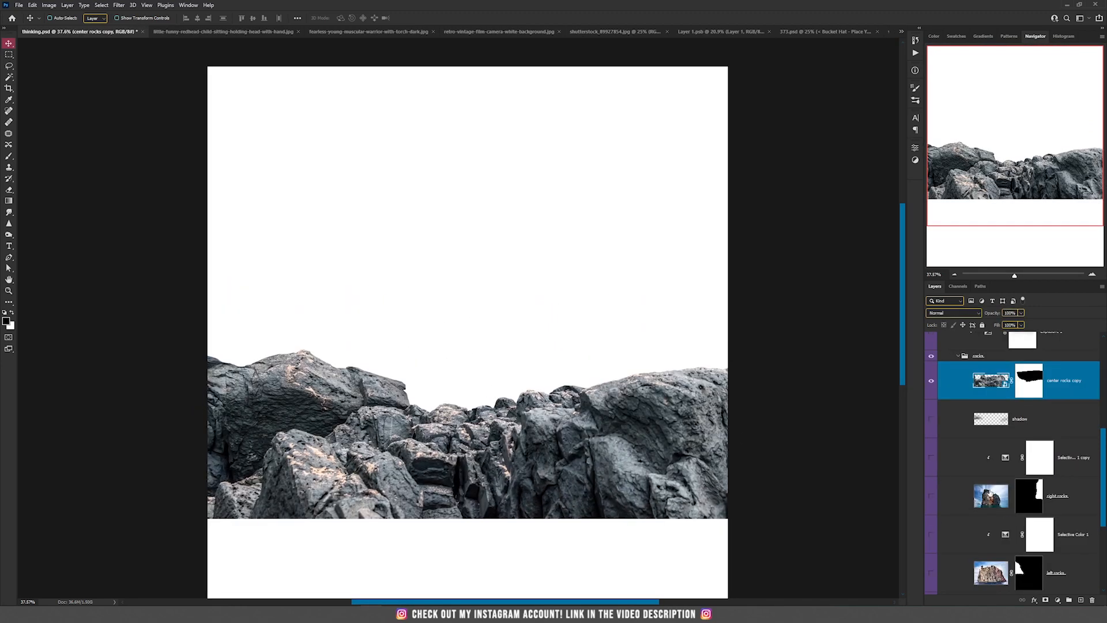
scroll(940, 473, "down", 2)
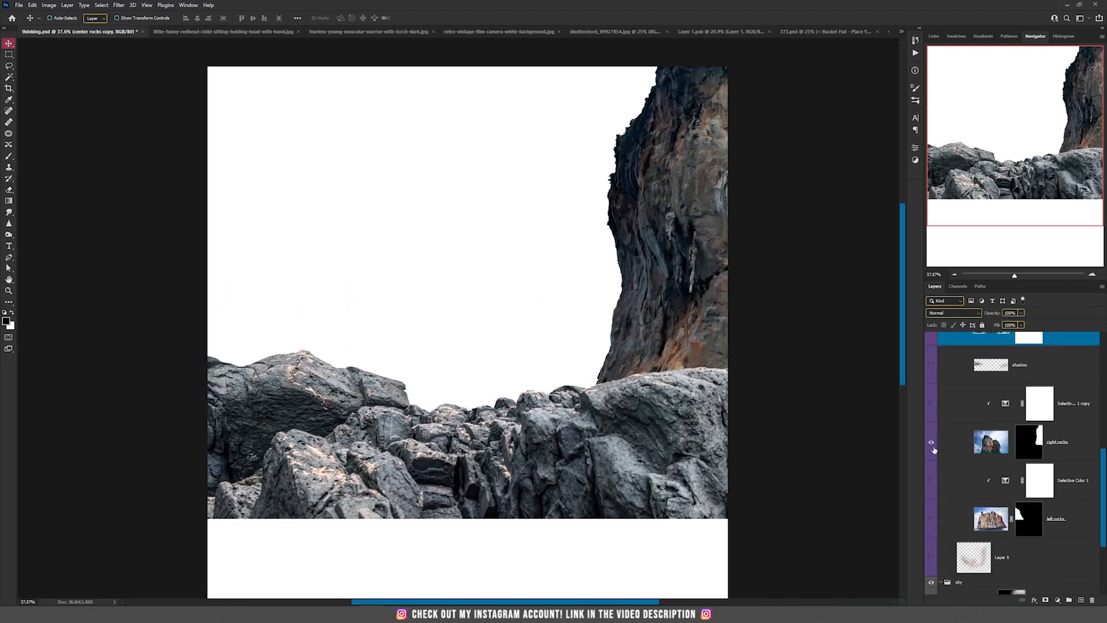
left_click(986, 430)
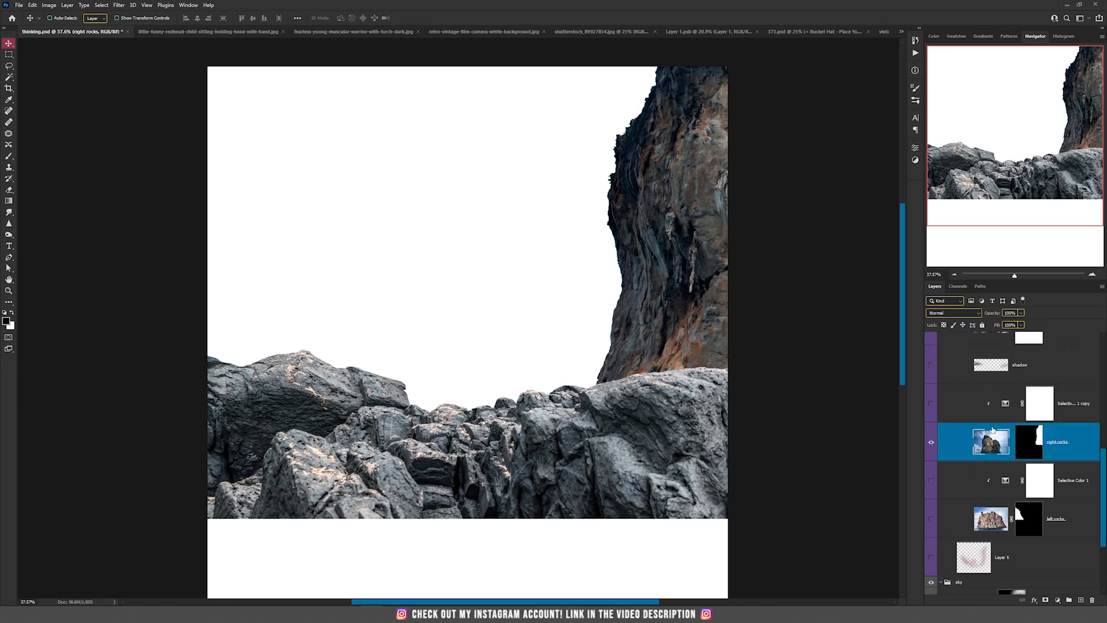
left_click(1020, 436, "shift")
left_click_drag(672, 221, 356, 294)
key("ctrl+z")
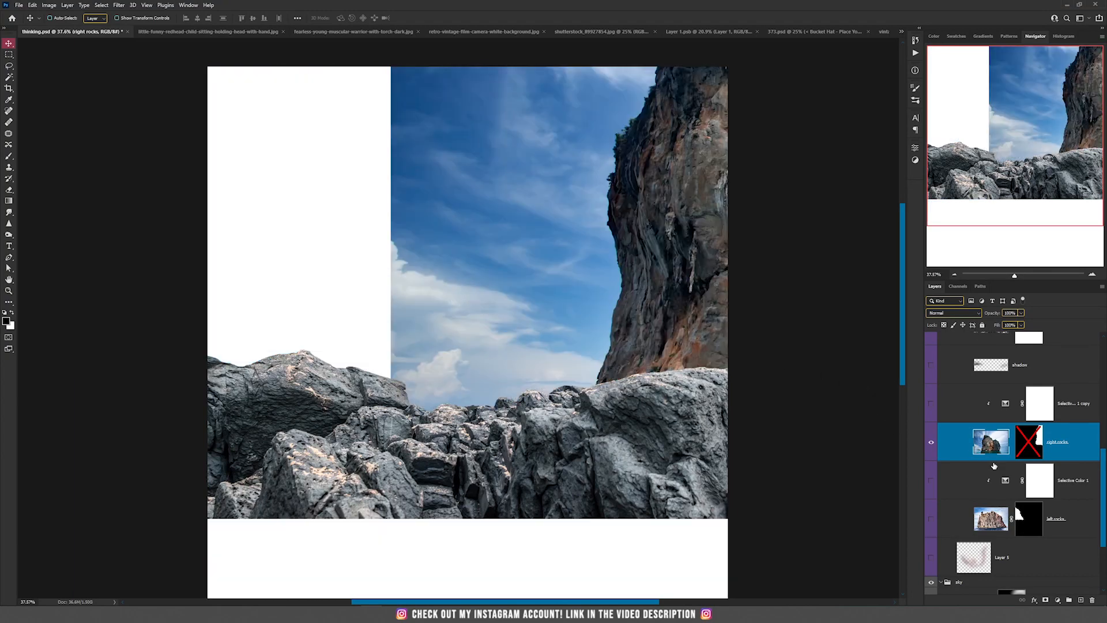
left_click(1026, 443, "shift")
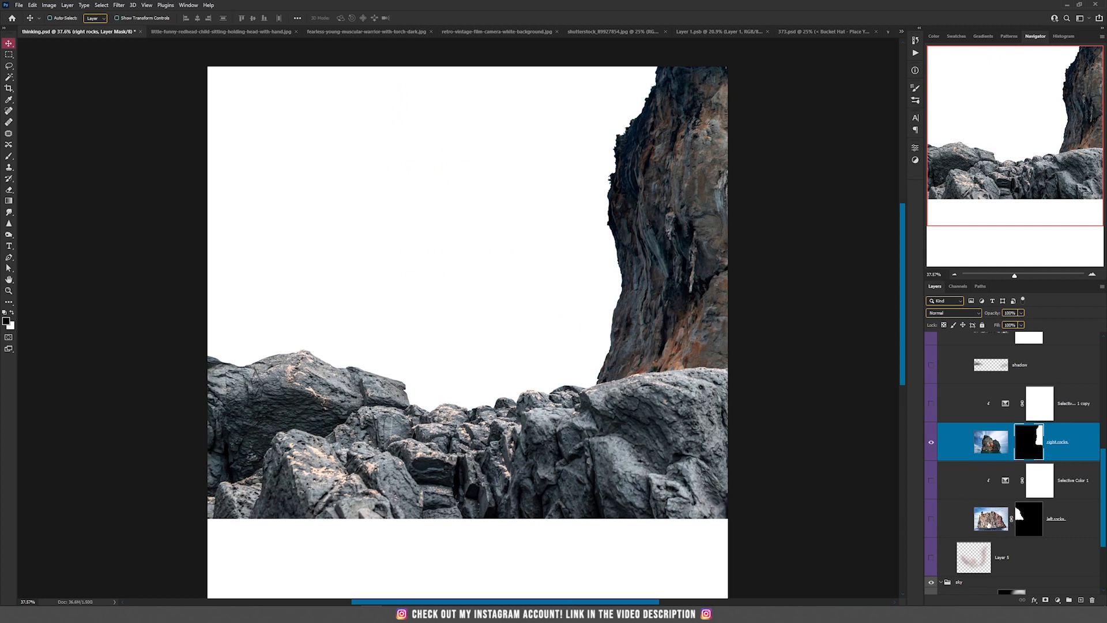
Step: Show the left rocks layer and temporarily disable its mask to examine its source photo, undoing any move
left_click(975, 510)
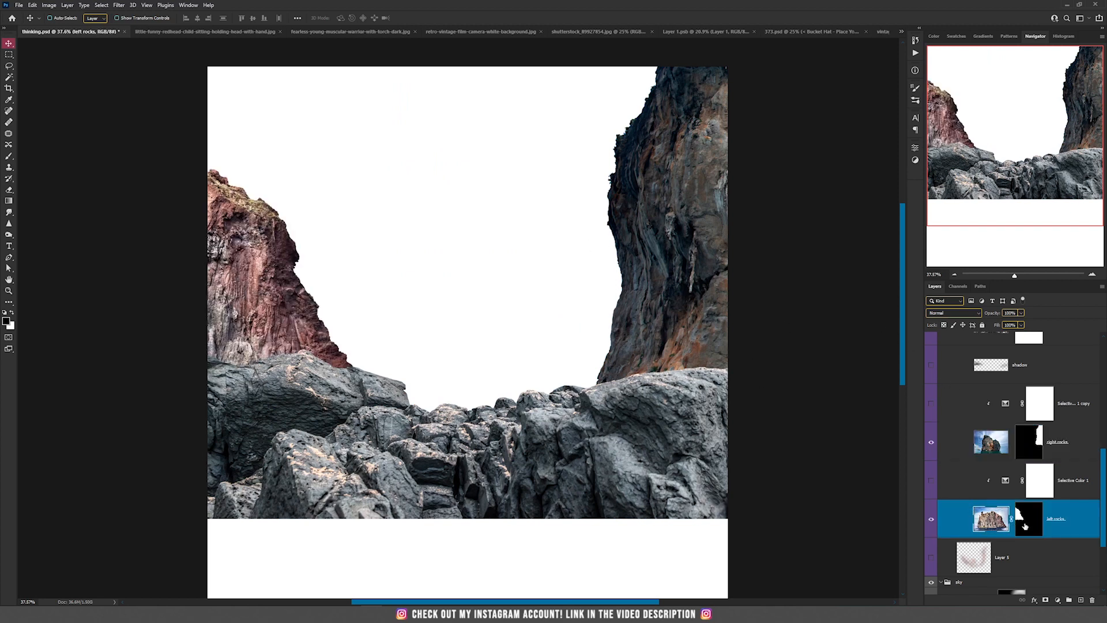
left_click(1025, 526, "shift")
left_click_drag(330, 256, 454, 245)
key("ctrl+z")
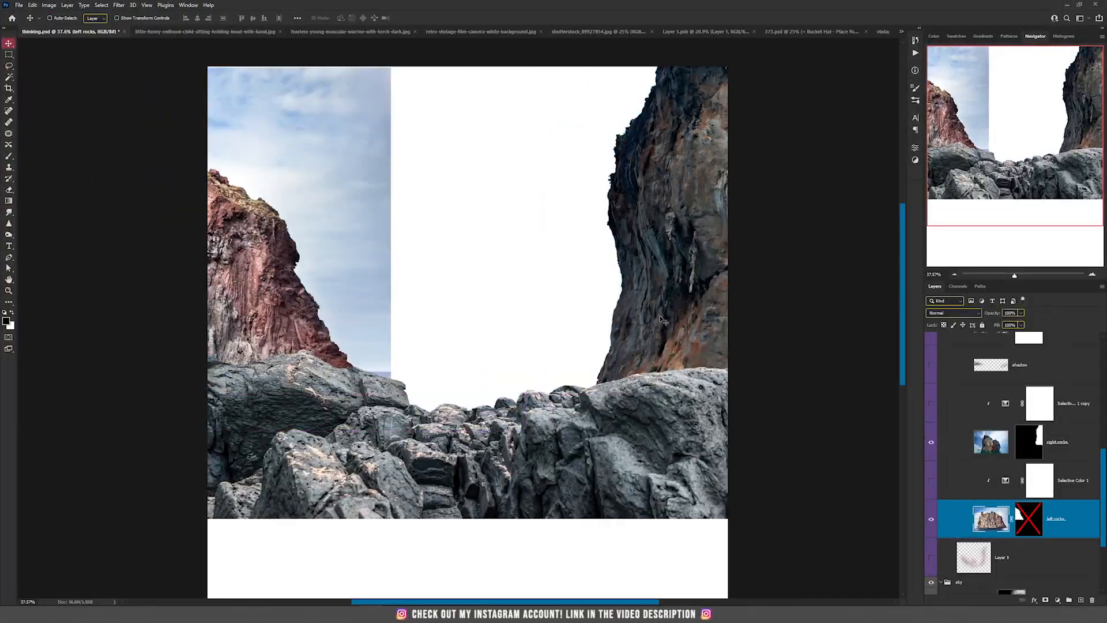
left_click(1029, 521, "shift")
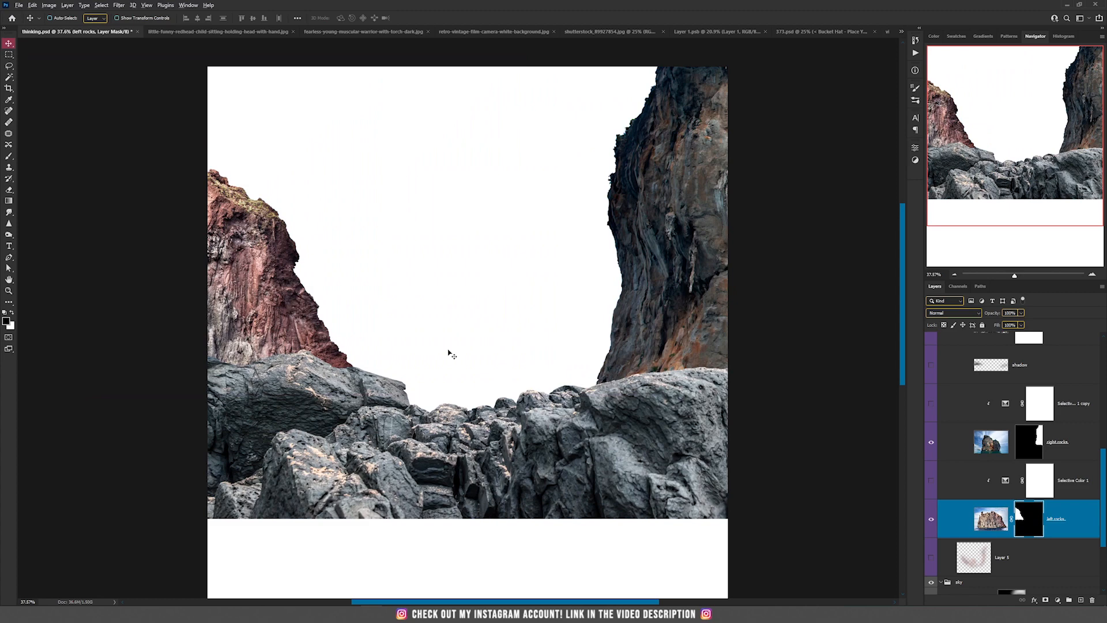
scroll(449, 353, "down", 2)
scroll(432, 247, "up", 2)
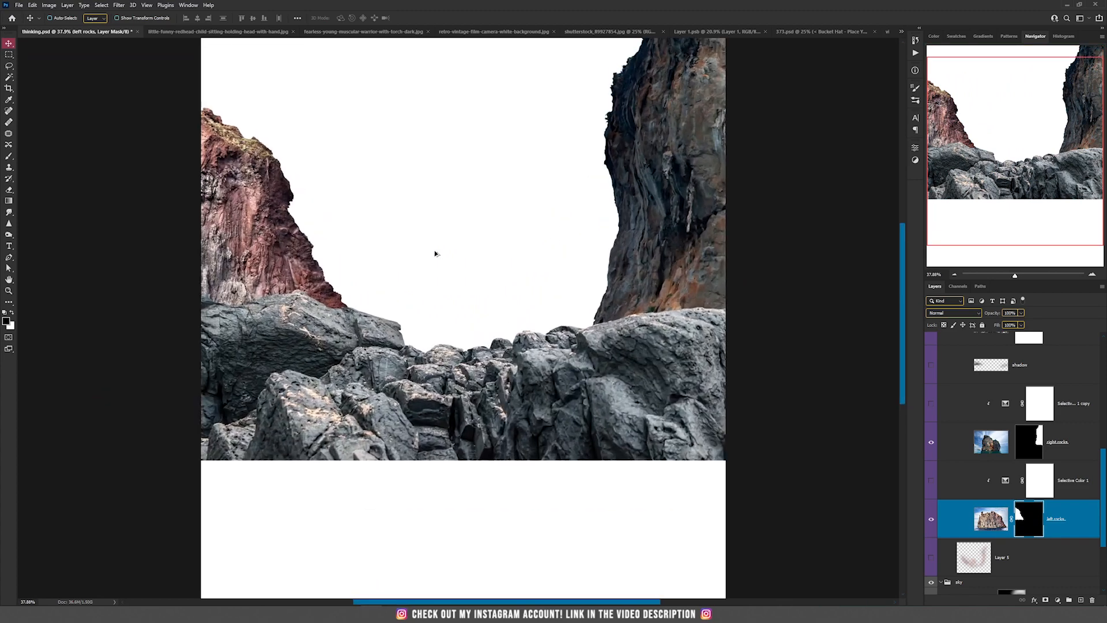
left_click_drag(510, 180, 519, 260)
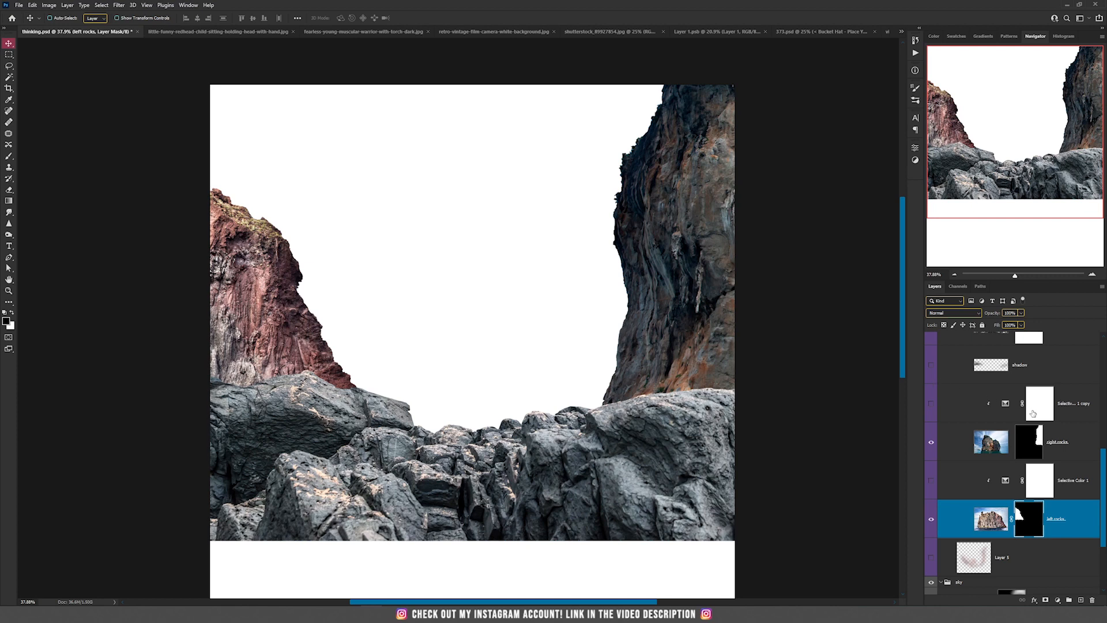
scroll(1053, 489, "down", 1)
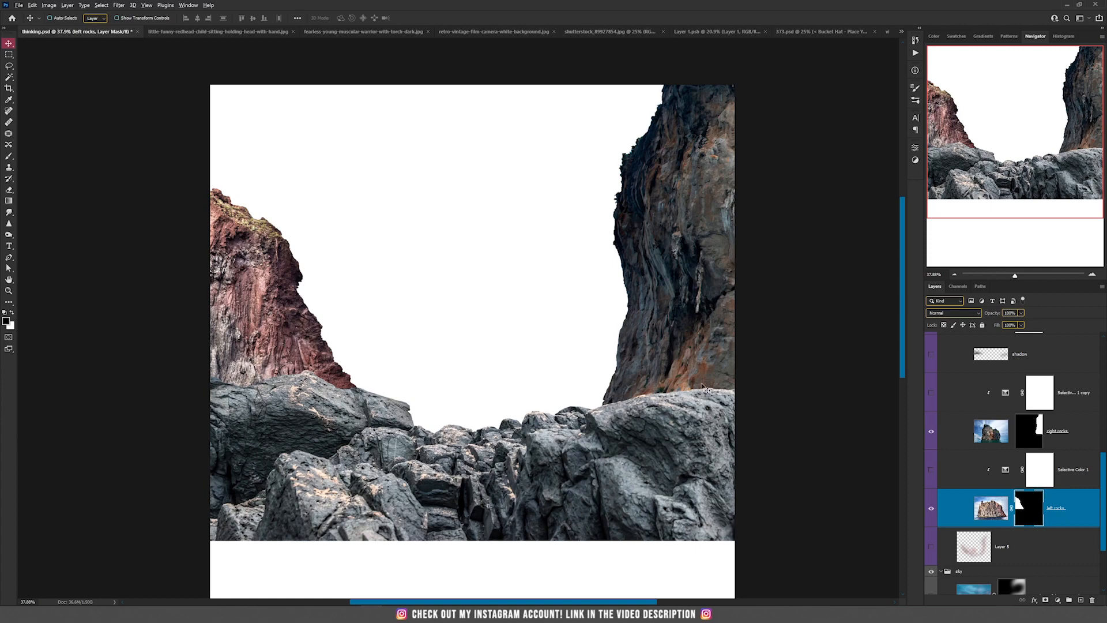
scroll(626, 480, "up", 5)
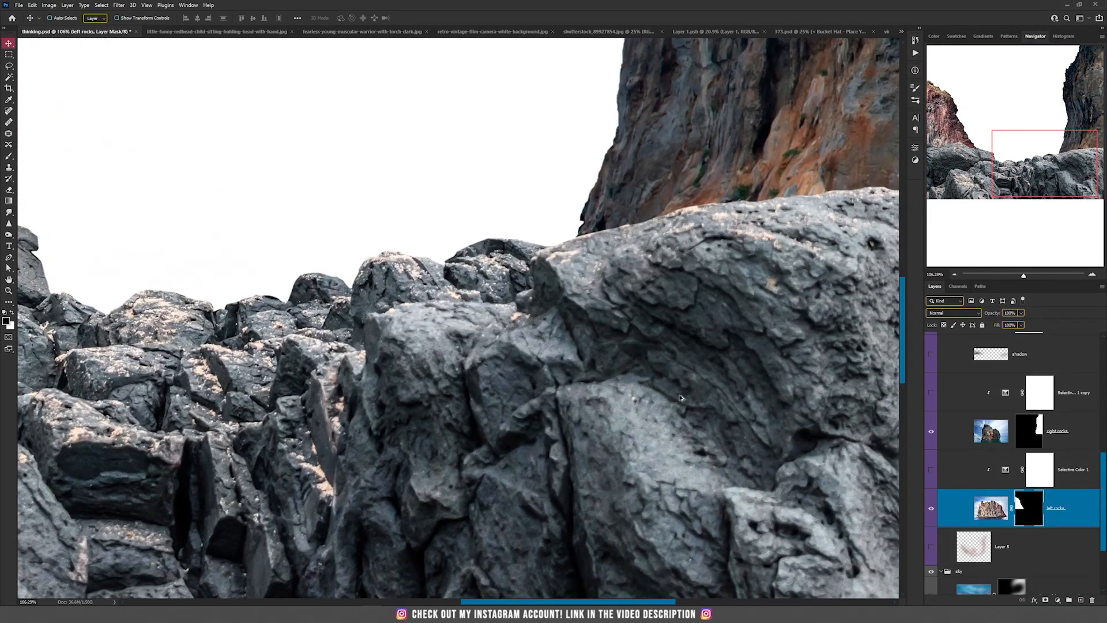
scroll(653, 410, "down", 5)
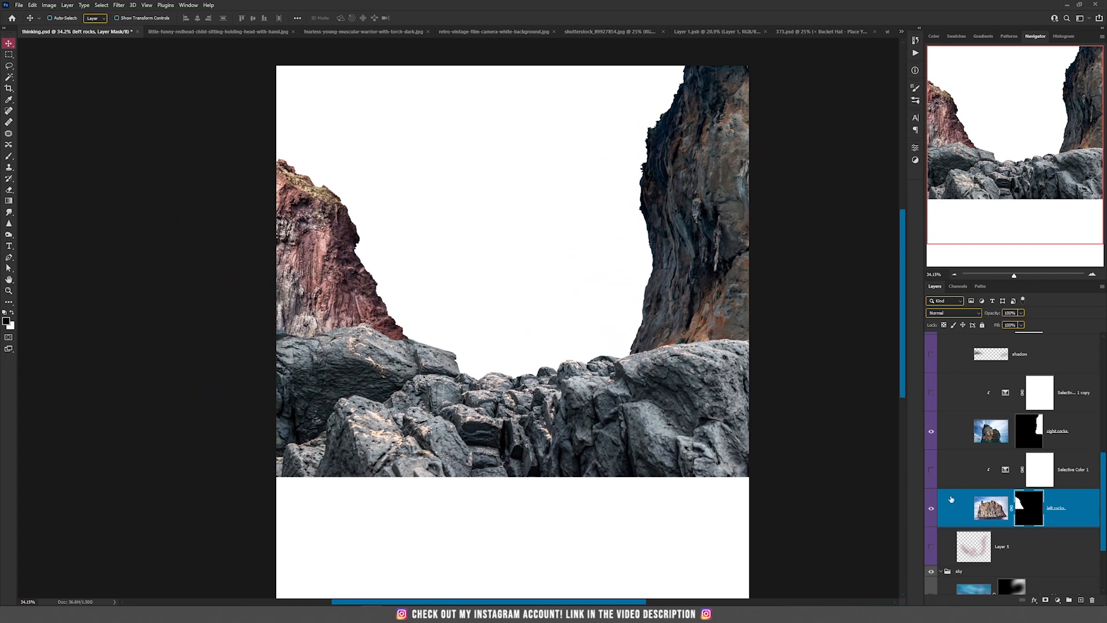
Step: Show the Selective Color 1 adjustment clipped to the left rocks and review its blacks, neutrals and reds settings
left_click(1031, 478)
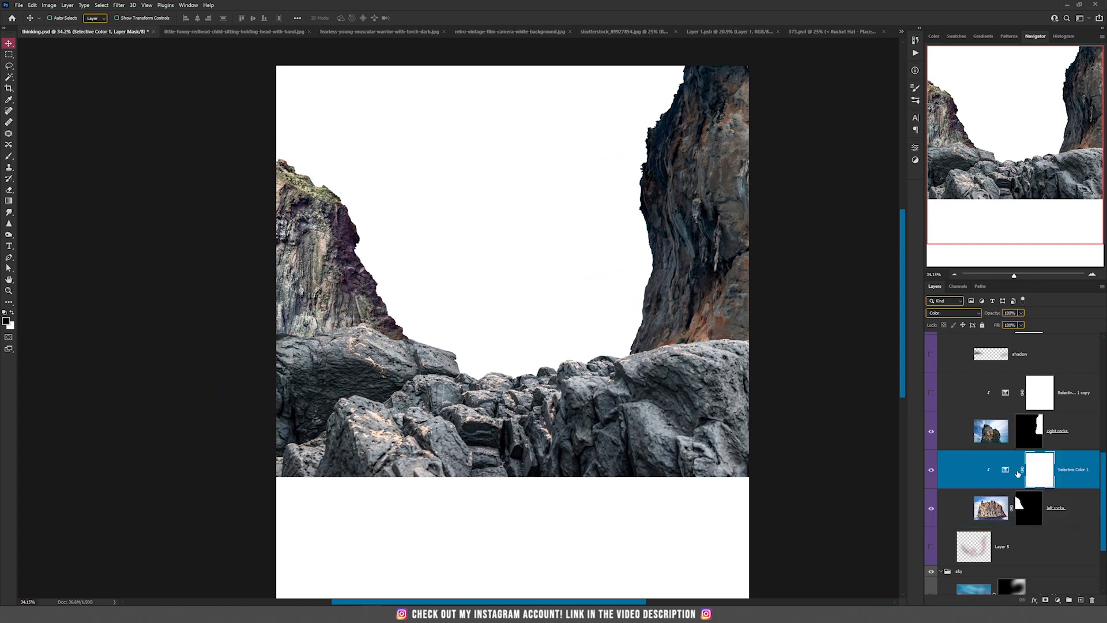
double_click(1004, 469)
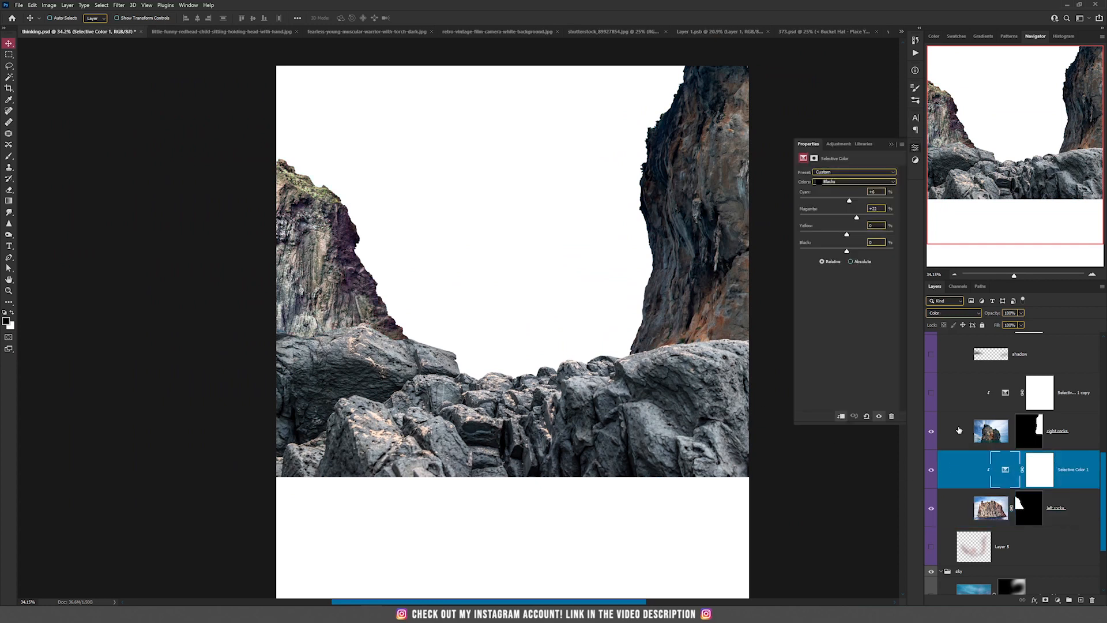
left_click(845, 183)
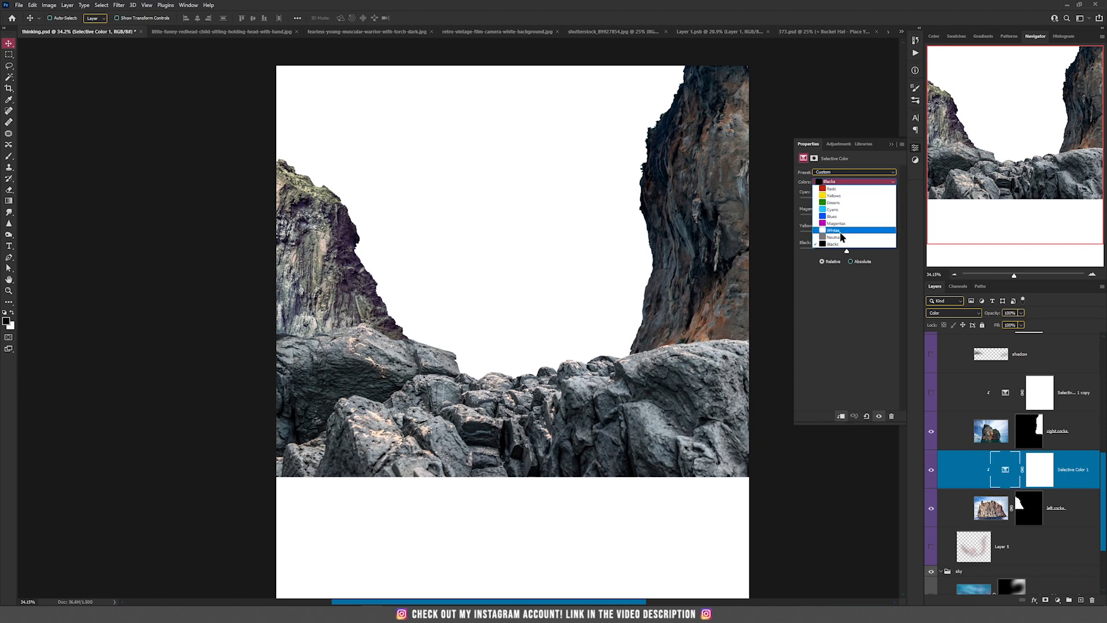
left_click(840, 237)
left_click(845, 182)
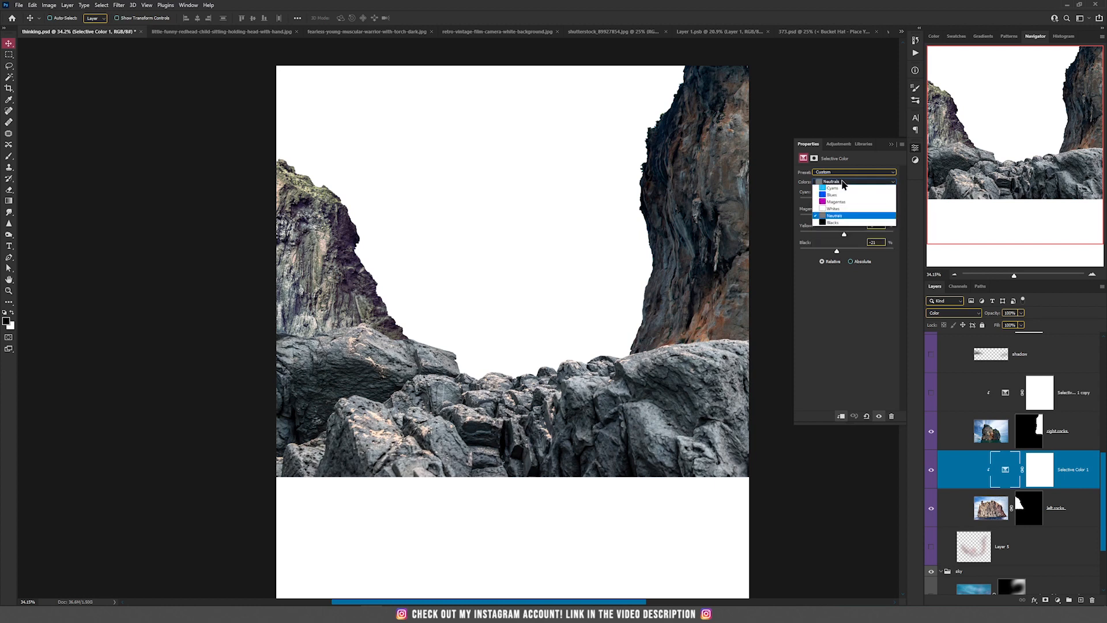
left_click(848, 189)
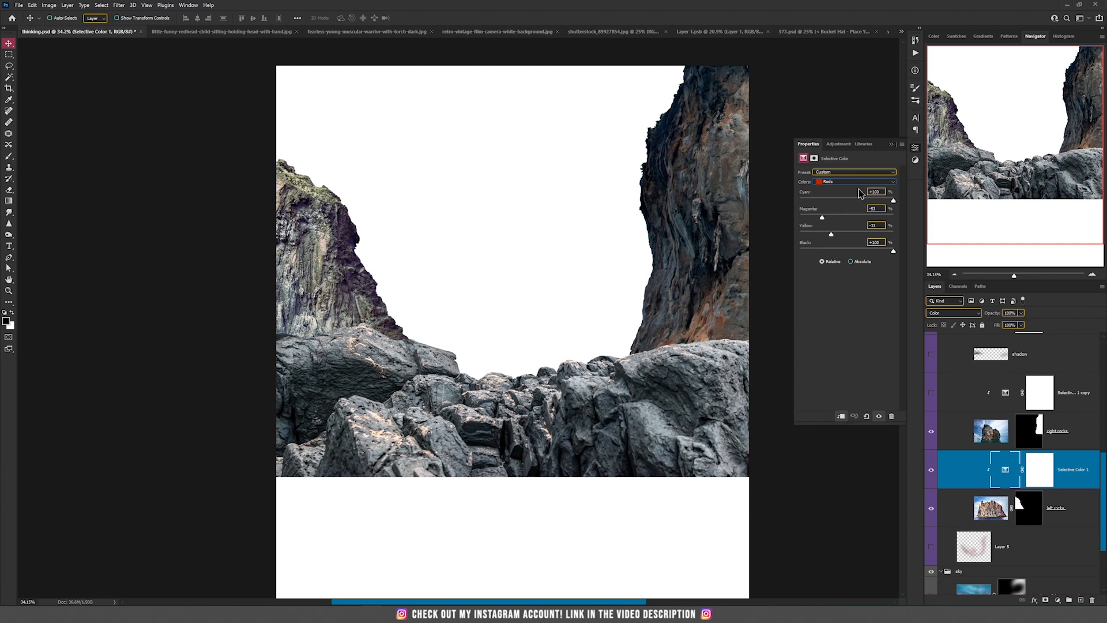
left_click(858, 188)
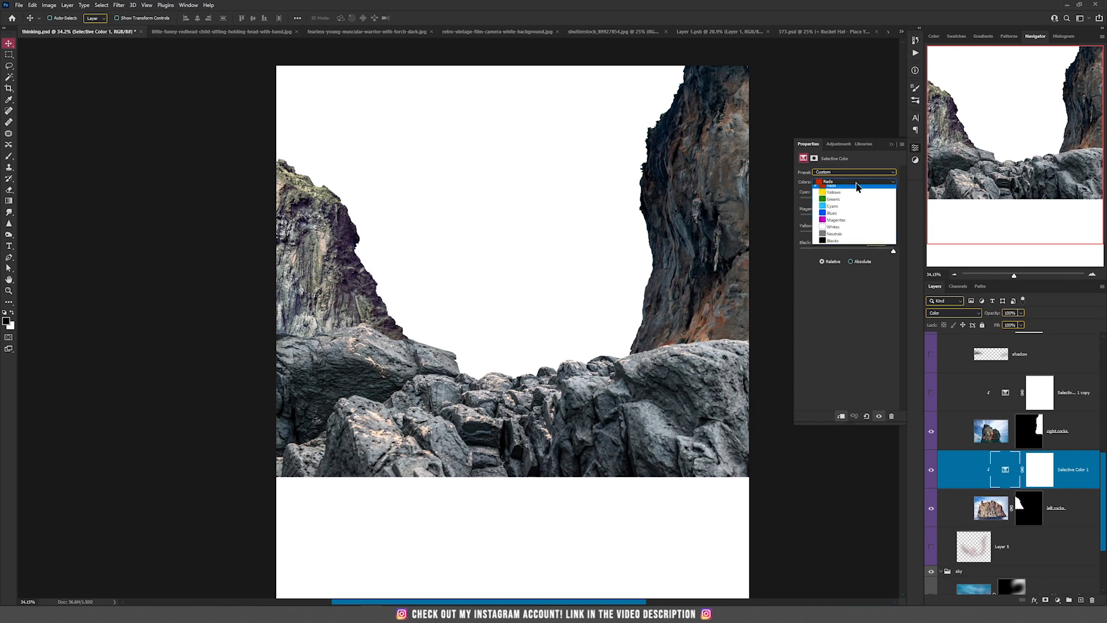
left_click(846, 241)
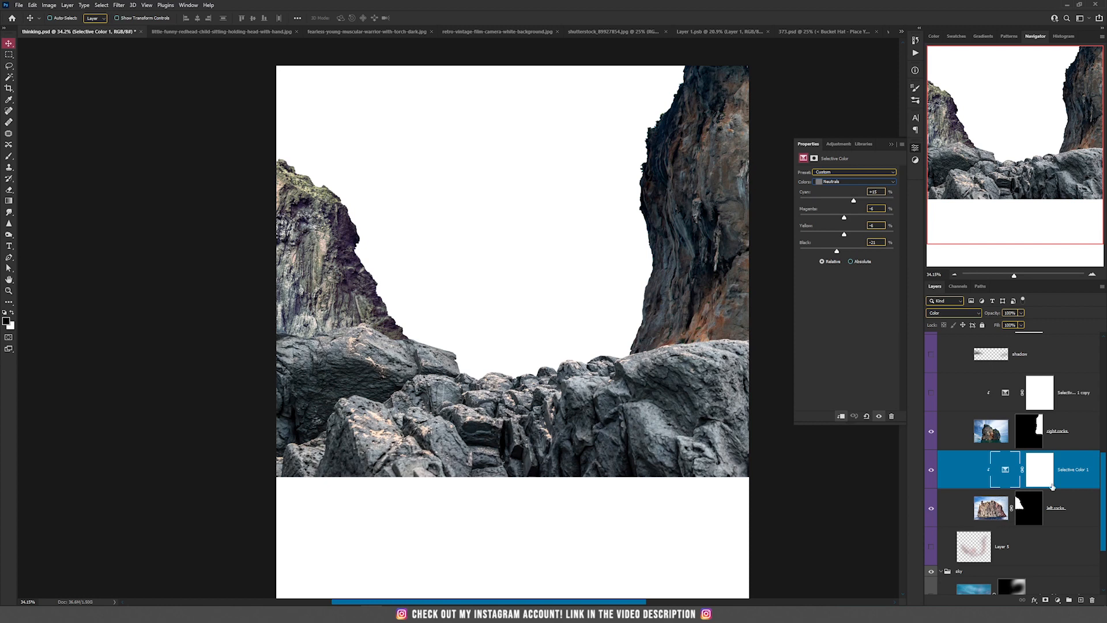
Step: Try the Normal blend mode on the Selective Color 1 layer and set it back to Color
left_click(971, 314)
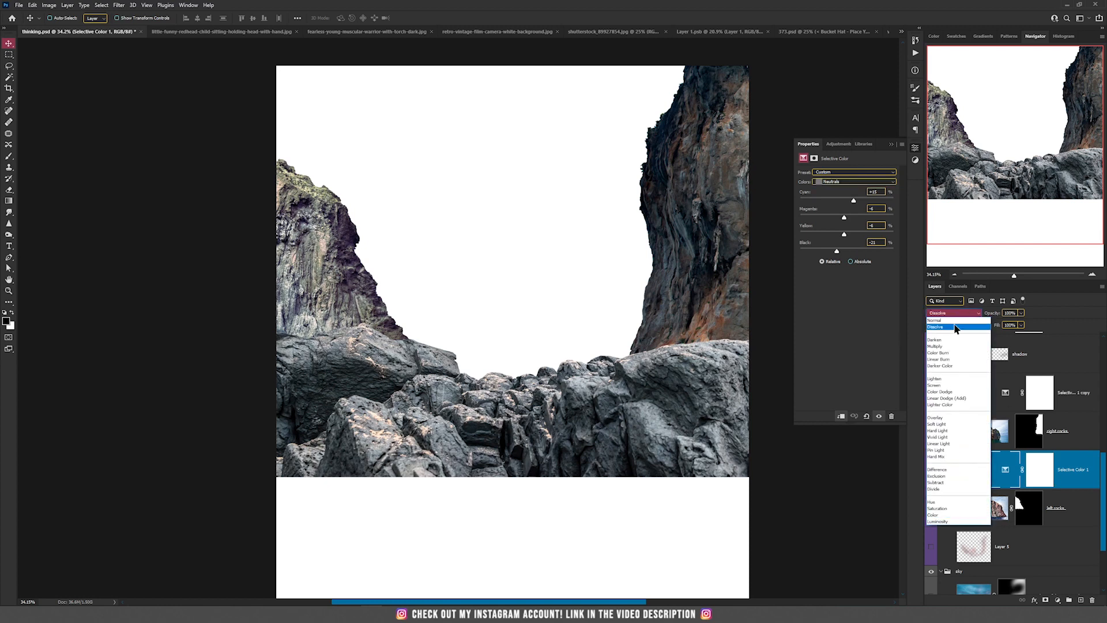
left_click(956, 320)
left_click(958, 313)
left_click(934, 515)
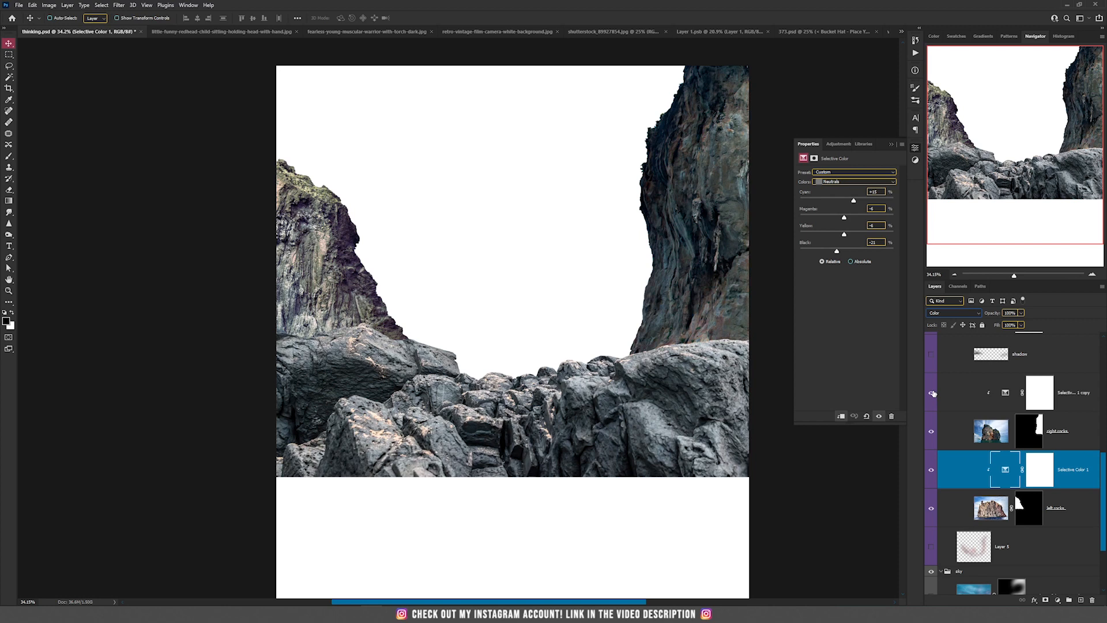
Step: Show the Selective Color 1 copy adjustment clipped to the right rocks and review its neutrals and reds settings
left_click(1002, 398)
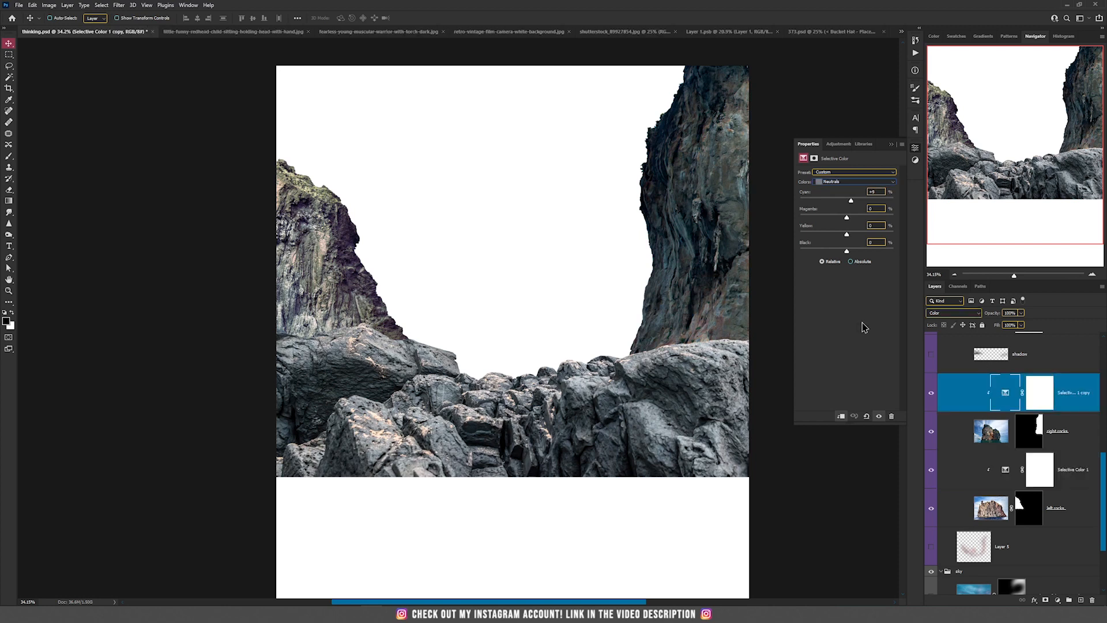
left_click(847, 185)
left_click(833, 188)
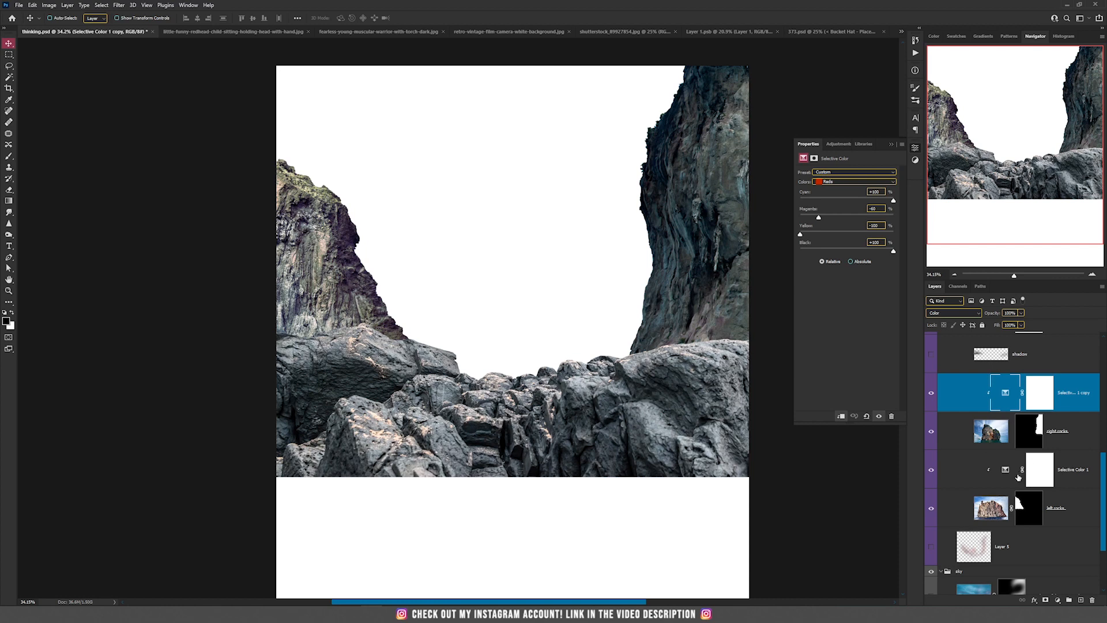
Step: Temporarily show the shadow layer to examine its effect and blend mode, and hide it again
scroll(1018, 476, "up", 2)
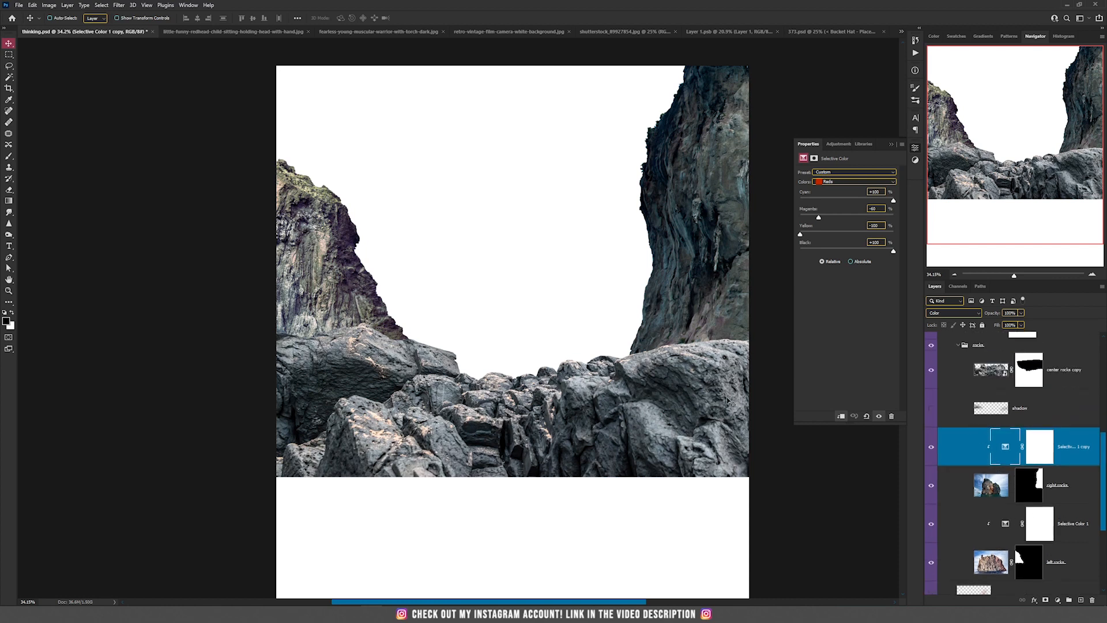
left_click(931, 408)
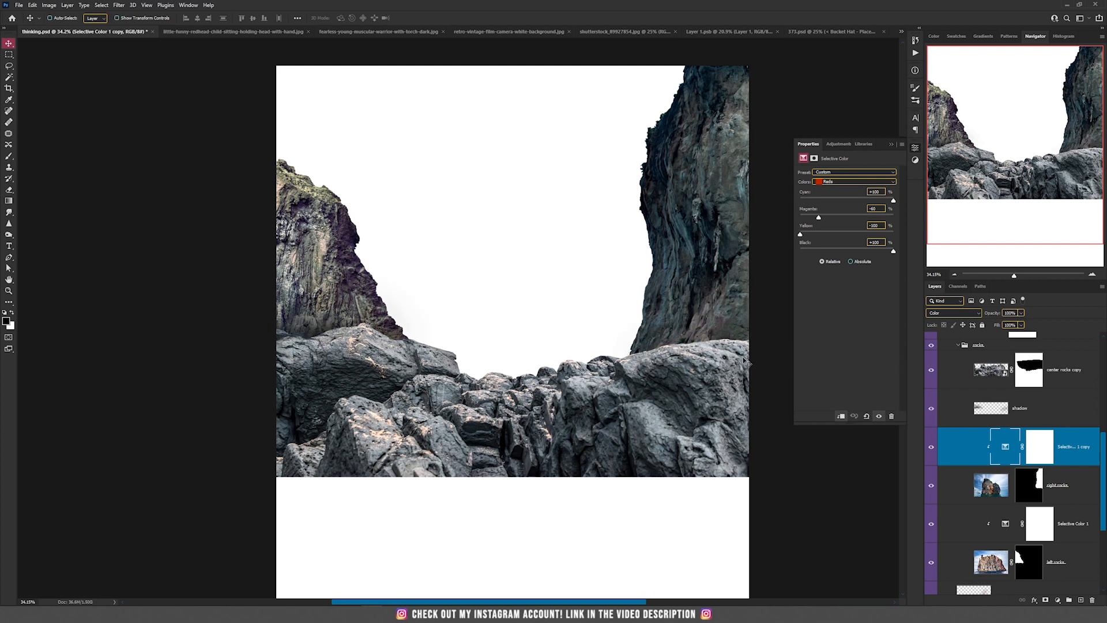
left_click(1000, 407)
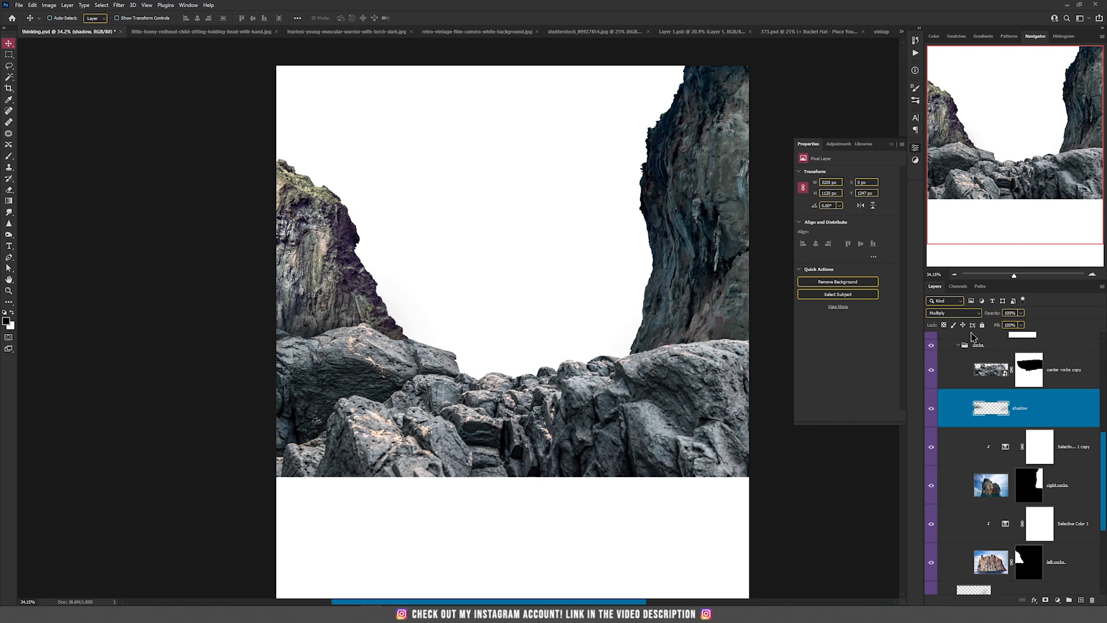
left_click(930, 408)
Step: On a new layer above the shadow layer, brush soft shadows along the bases of the left and right rocks using a sampled dark rock color
left_click(1081, 600)
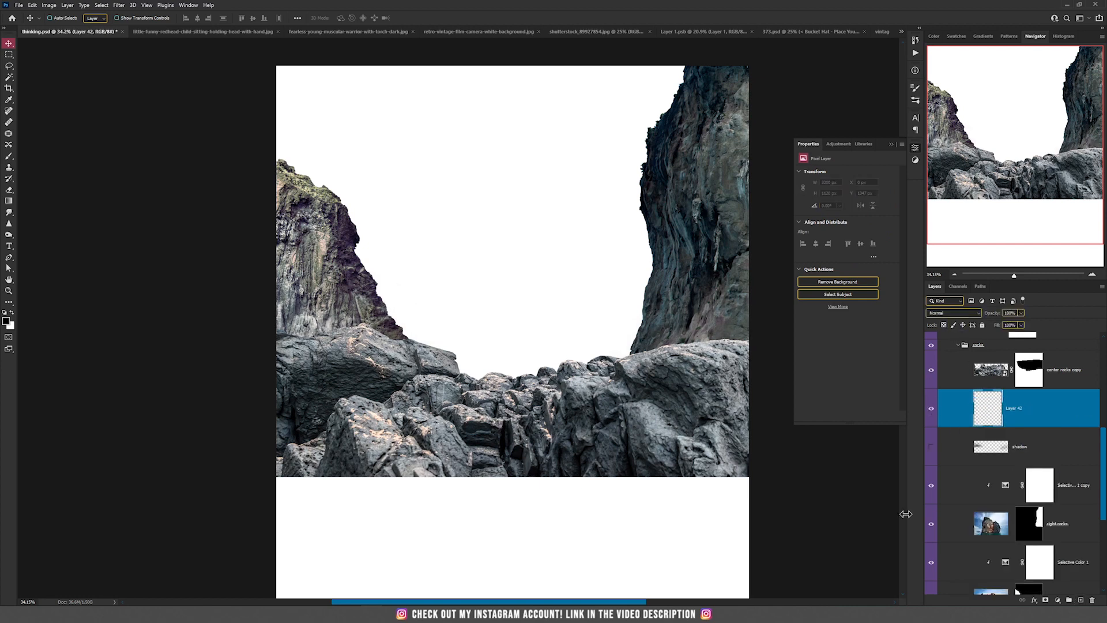
key("b")
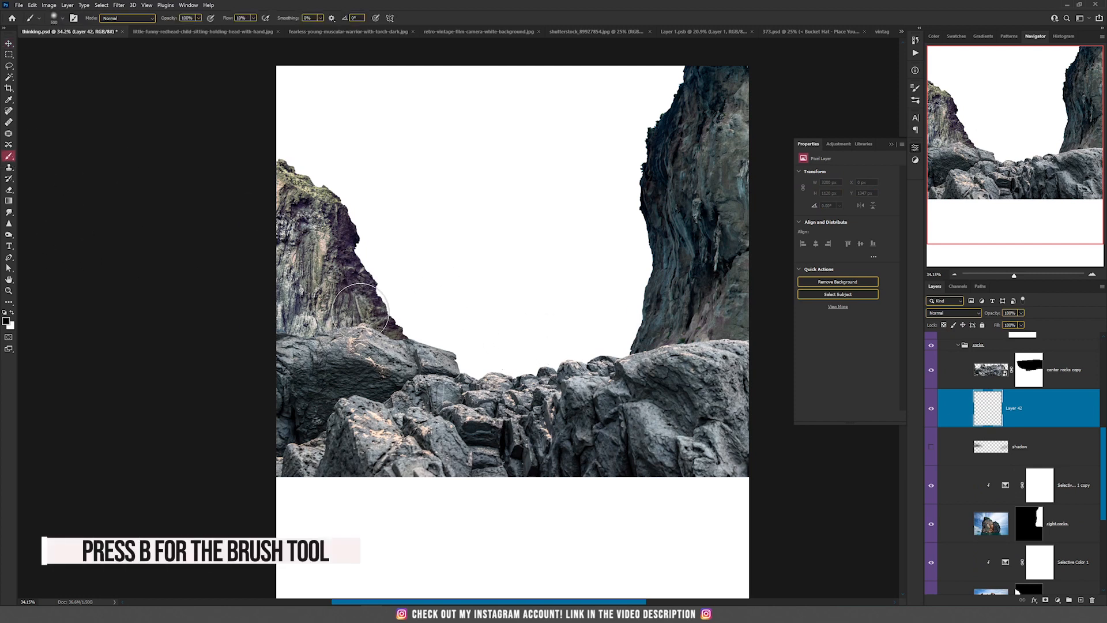
right_click(365, 294)
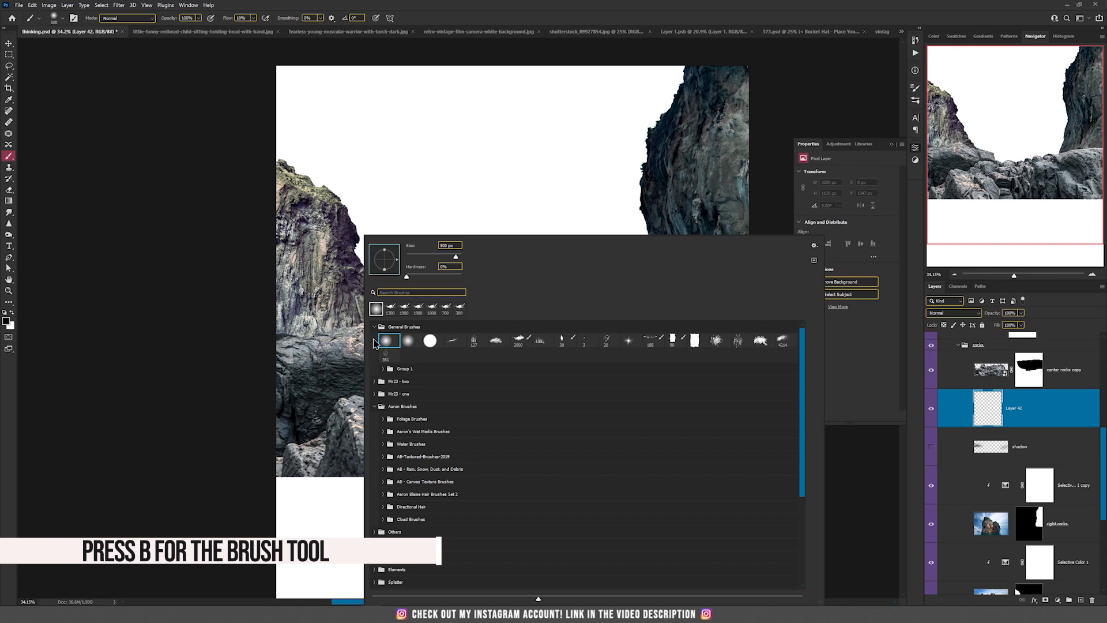
left_click(455, 45)
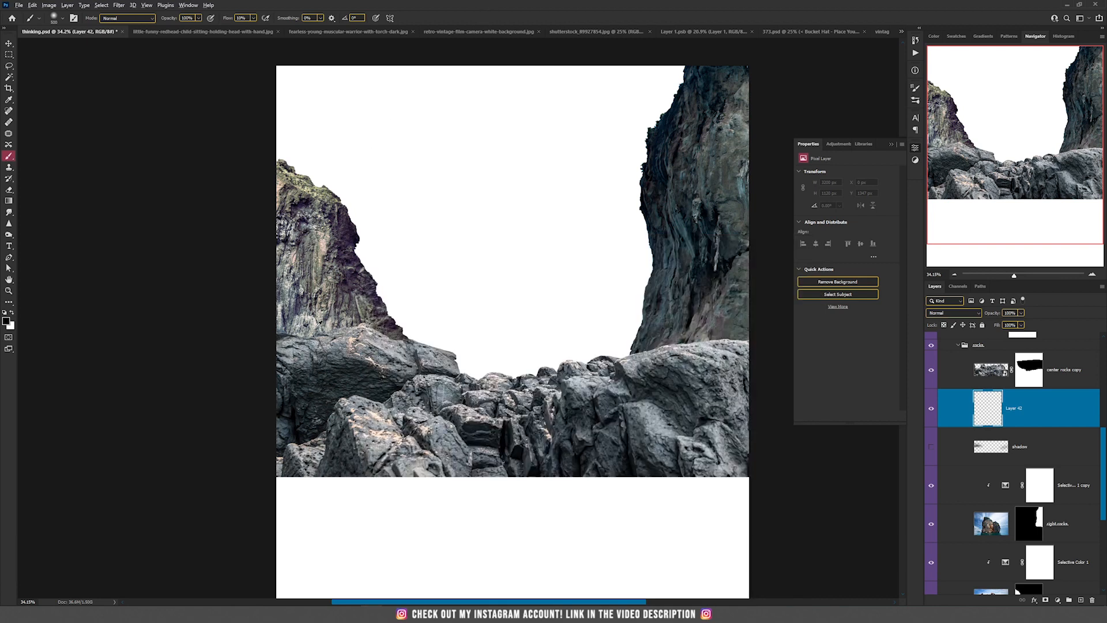
left_click(348, 365, "alt")
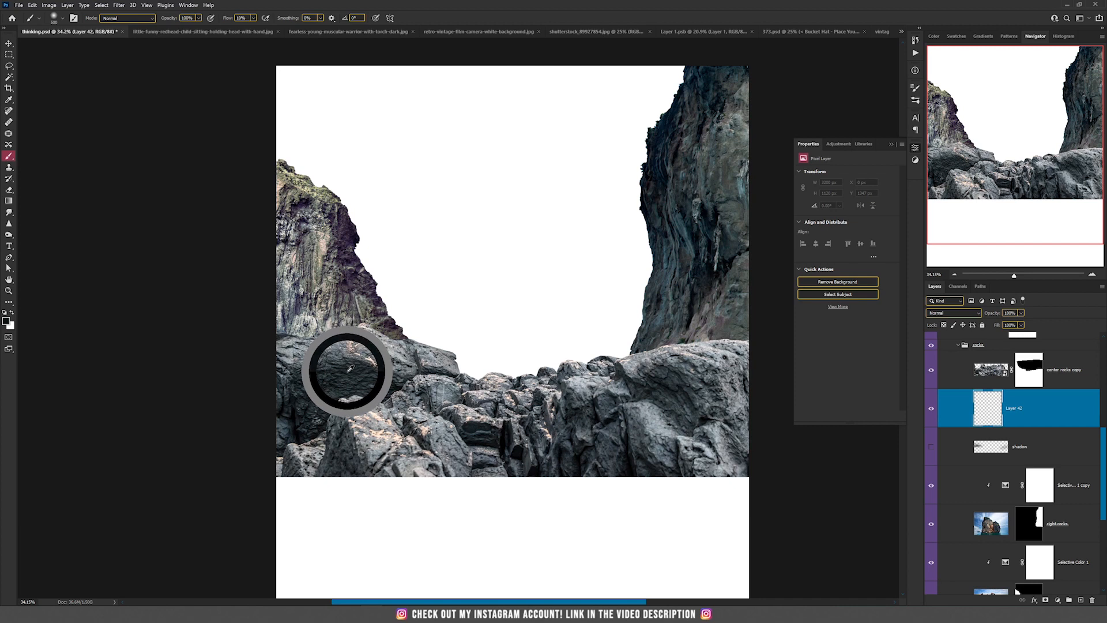
key("bracketleft")
key("bracketleft")
key("bracketleft")
mouse_move(283, 333)
left_mouse_down()
mouse_move(392, 345)
mouse_move(312, 336)
mouse_move(280, 346)
left_mouse_up()
mouse_move(667, 354)
left_mouse_down()
mouse_move(625, 352)
mouse_move(755, 343)
left_mouse_up()
Step: Set the newly painted shadow layer's blend mode to Multiply and adjust its opacity
left_click(955, 313)
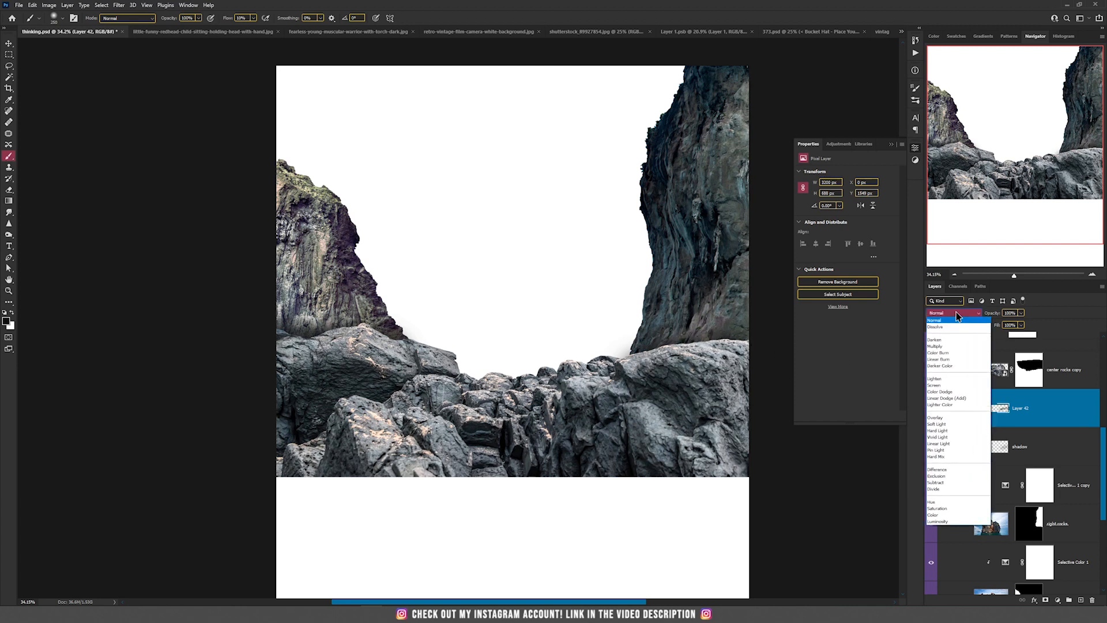
left_click(942, 347)
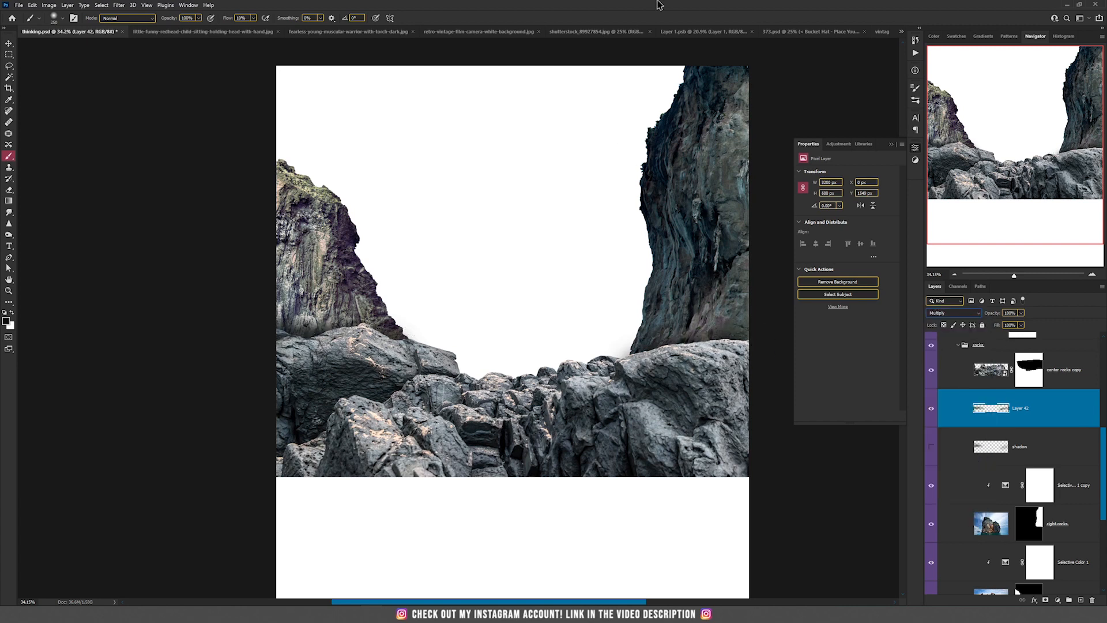
left_click(1021, 313)
left_click_drag(1004, 325, 1007, 325)
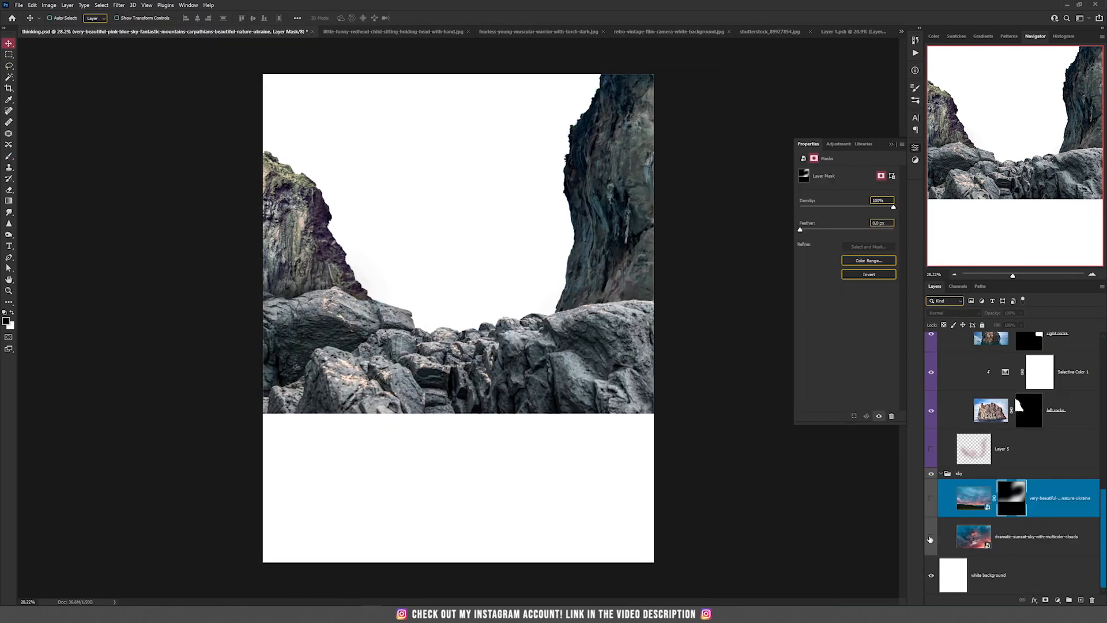
Step: Show the dramatic sunset sky layer and the masked pink-blue sky layer above it in the sky group
left_click(930, 538)
left_click(990, 534)
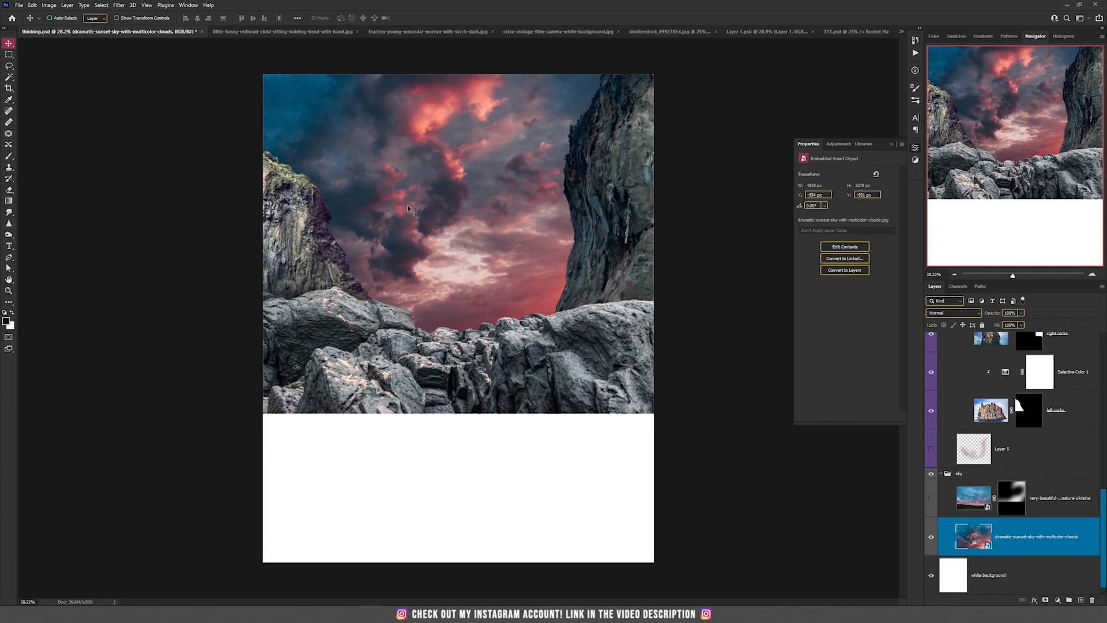
scroll(501, 220, "up", 2)
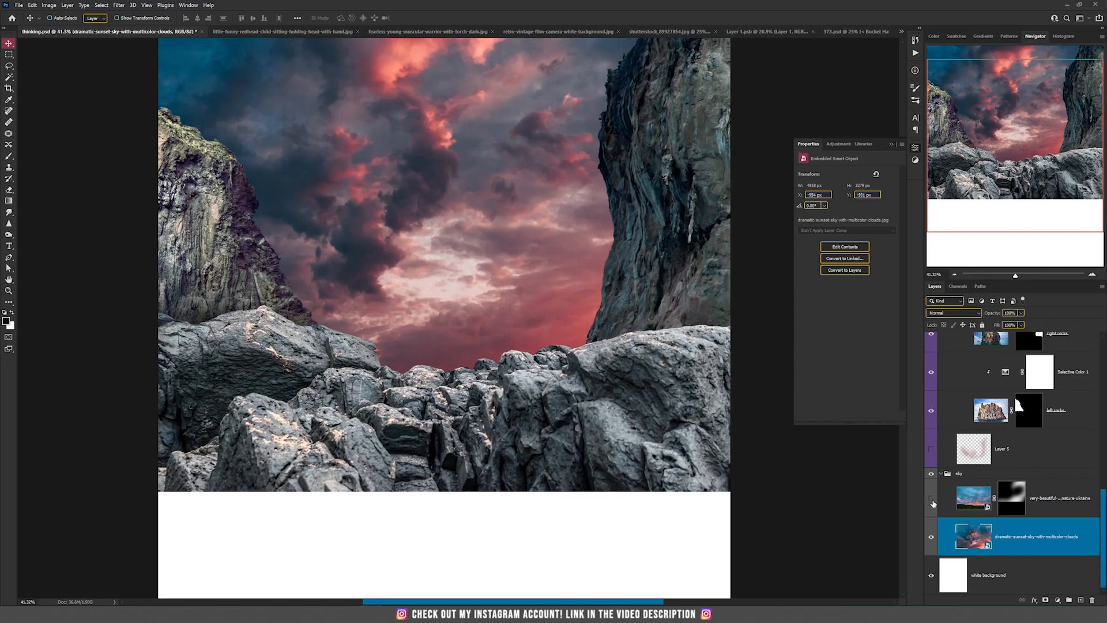
left_click(932, 499)
Step: Temporarily disable the upper sky layer's mask to examine its full photo, and enable the mask again
scroll(586, 282, "down", 1)
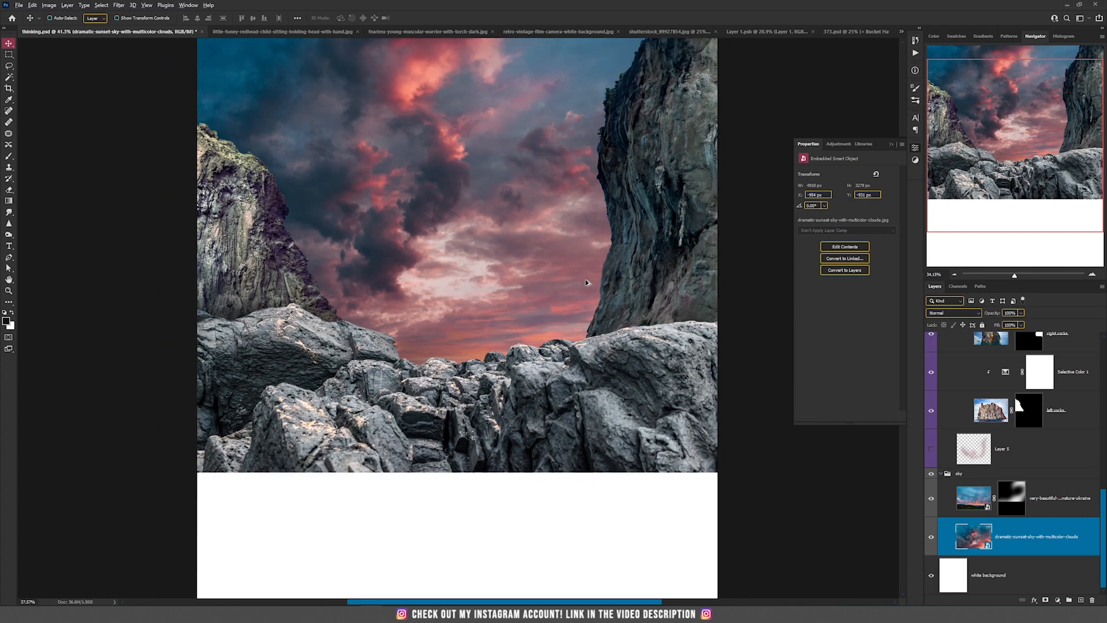
scroll(585, 283, "down", 2)
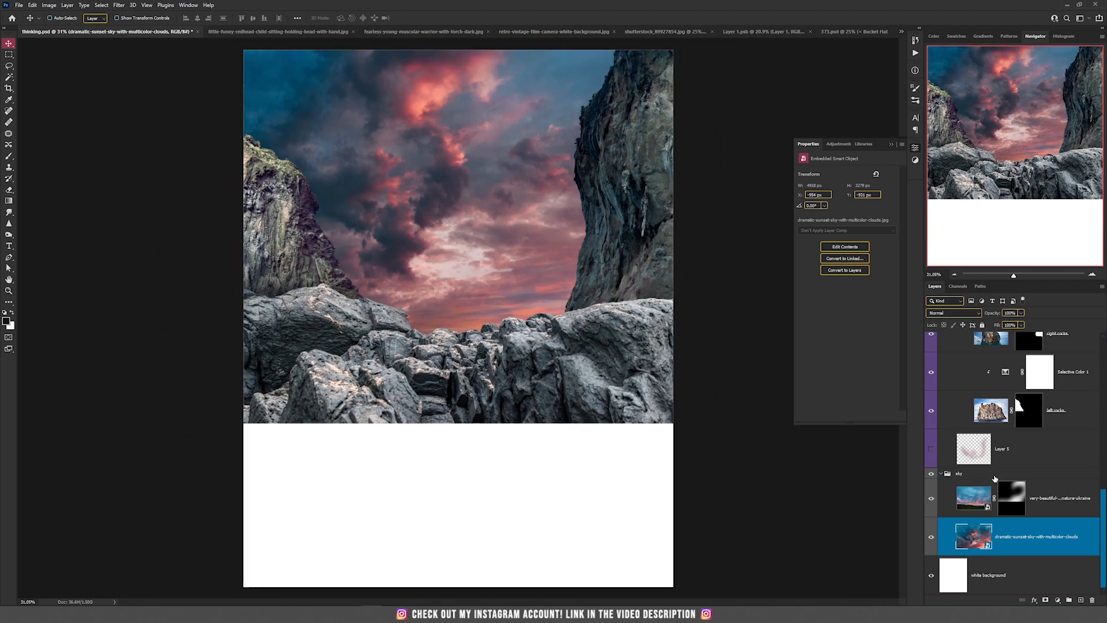
left_click(1013, 500, "shift")
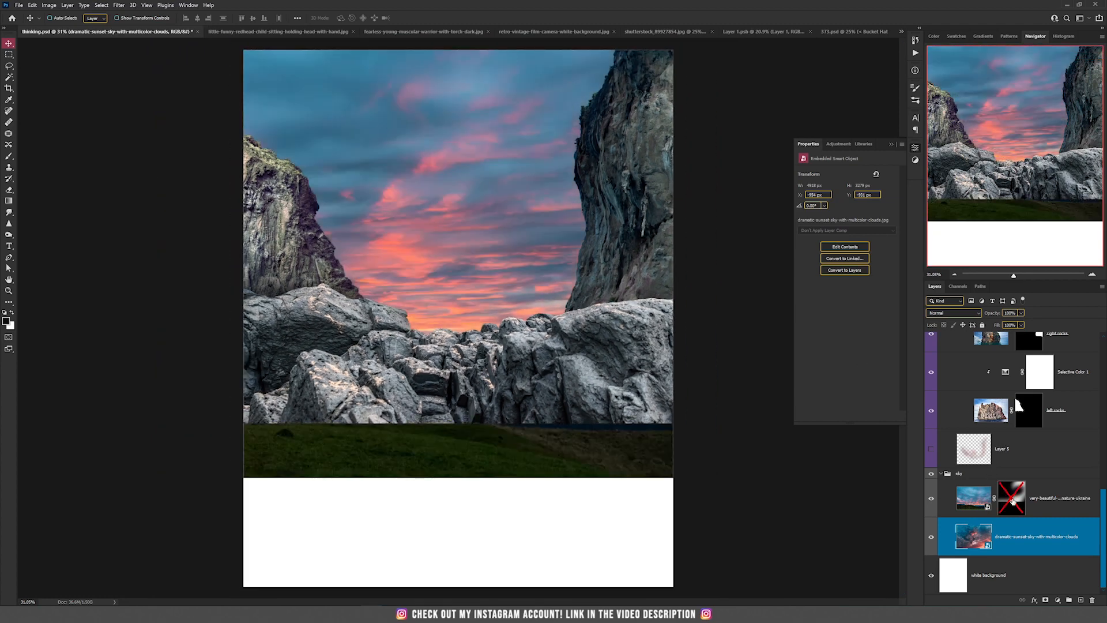
left_click(1013, 500, "shift")
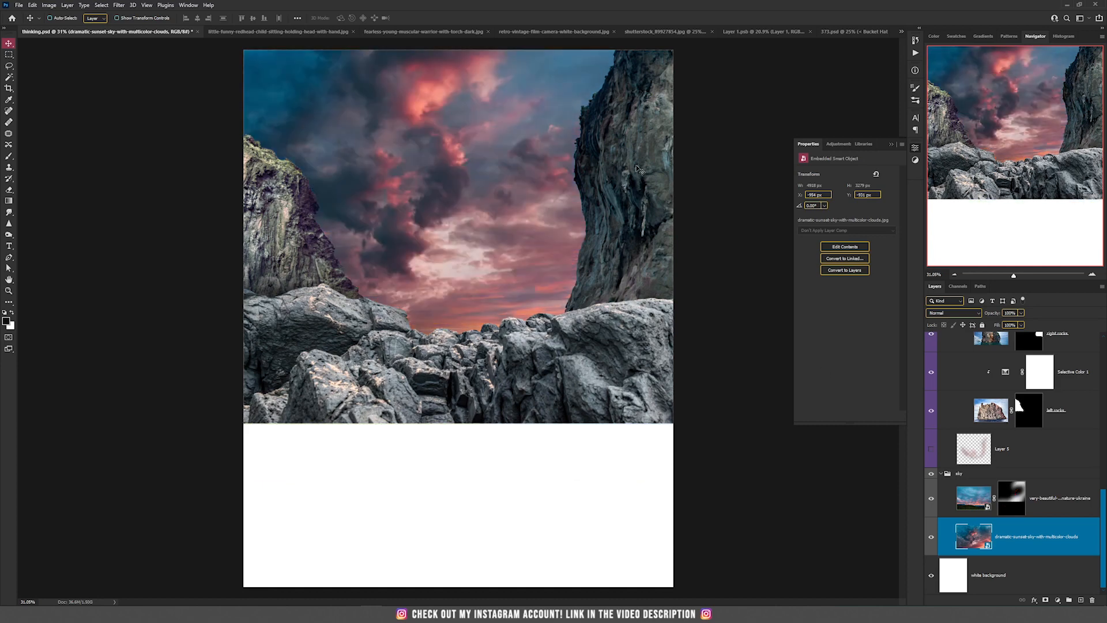
scroll(513, 331, "down", 2)
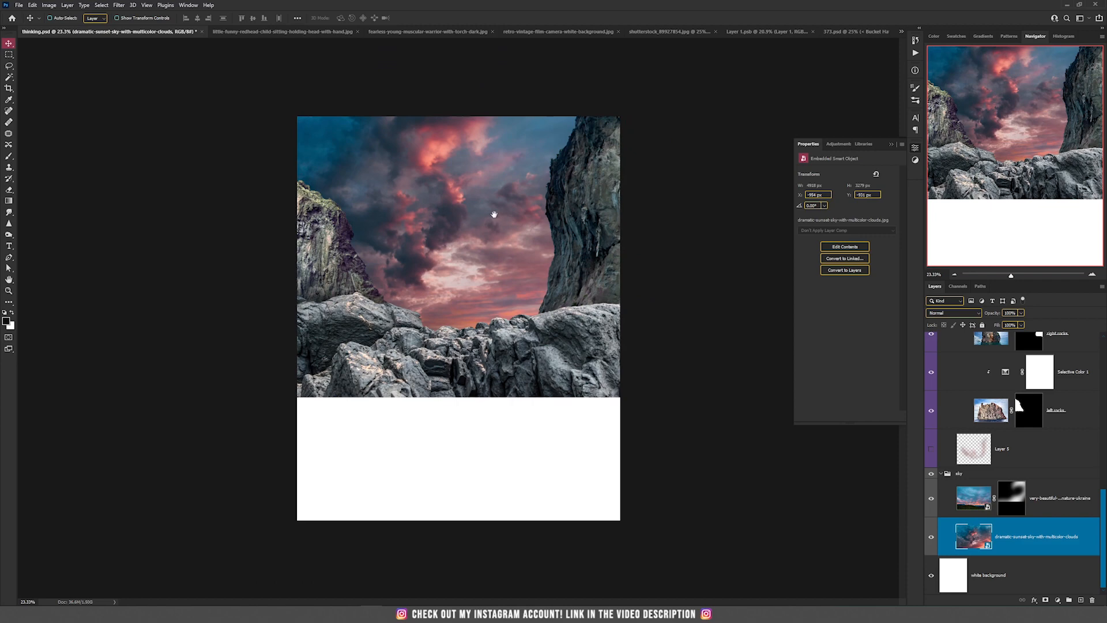
Step: Toggle the visibility of Layer 5 to compare the sky with and without its Color Dodge glow, and hide the layer again
left_click(984, 457)
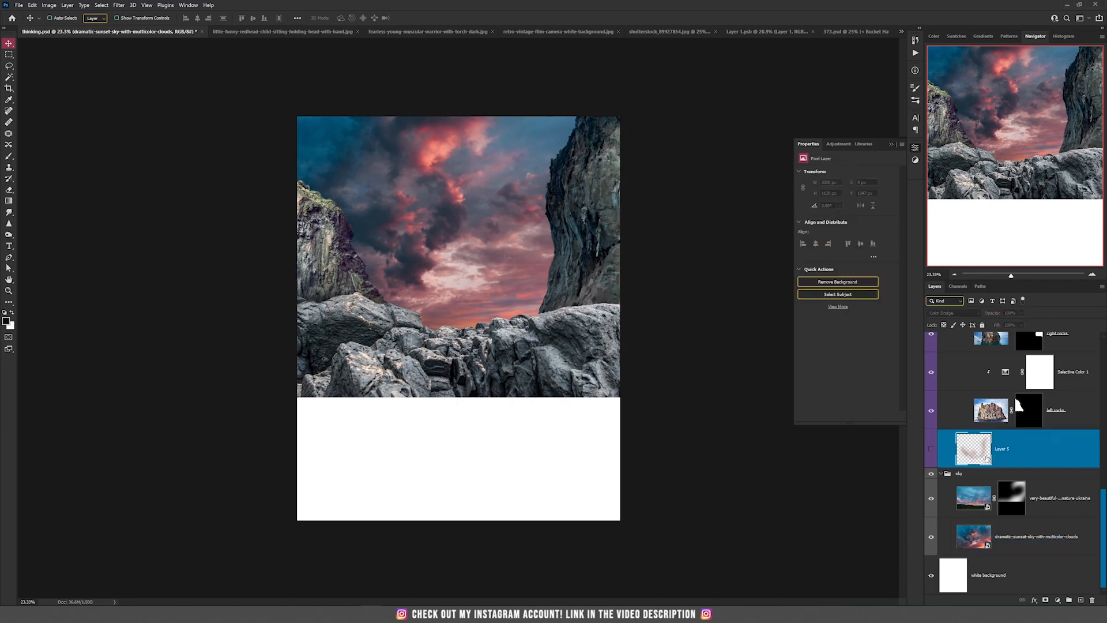
scroll(556, 290, "up", 4)
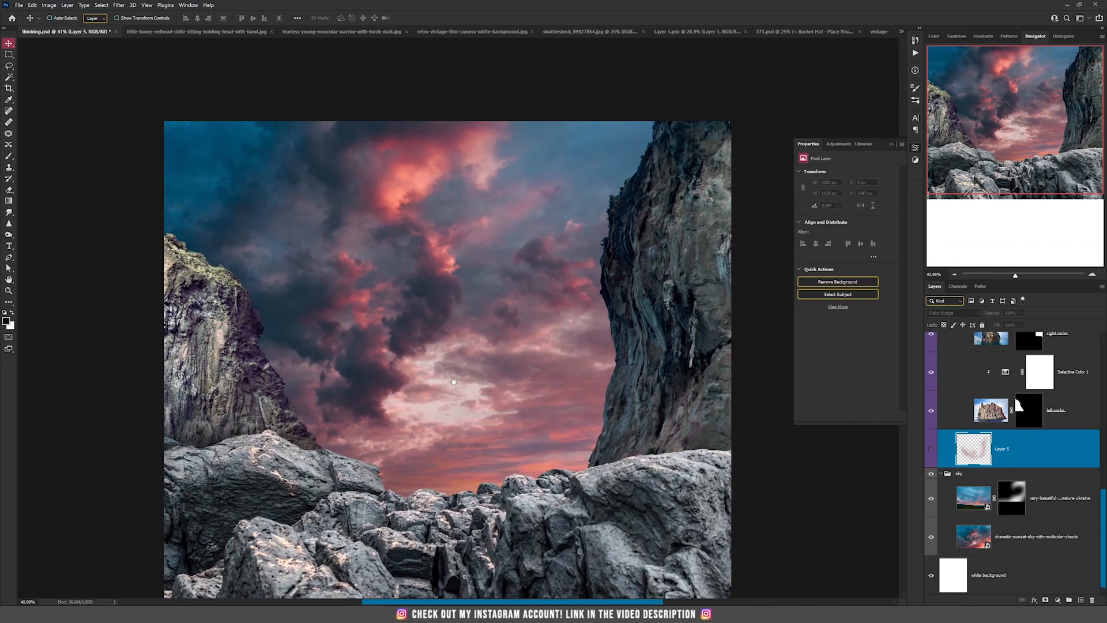
left_click(929, 452)
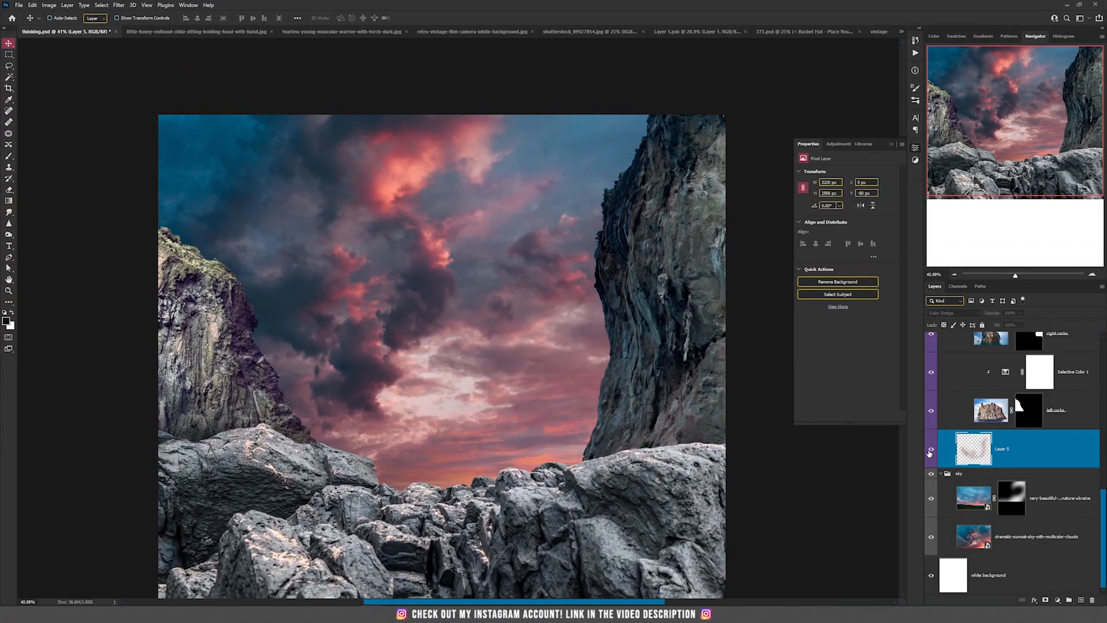
left_click(929, 452)
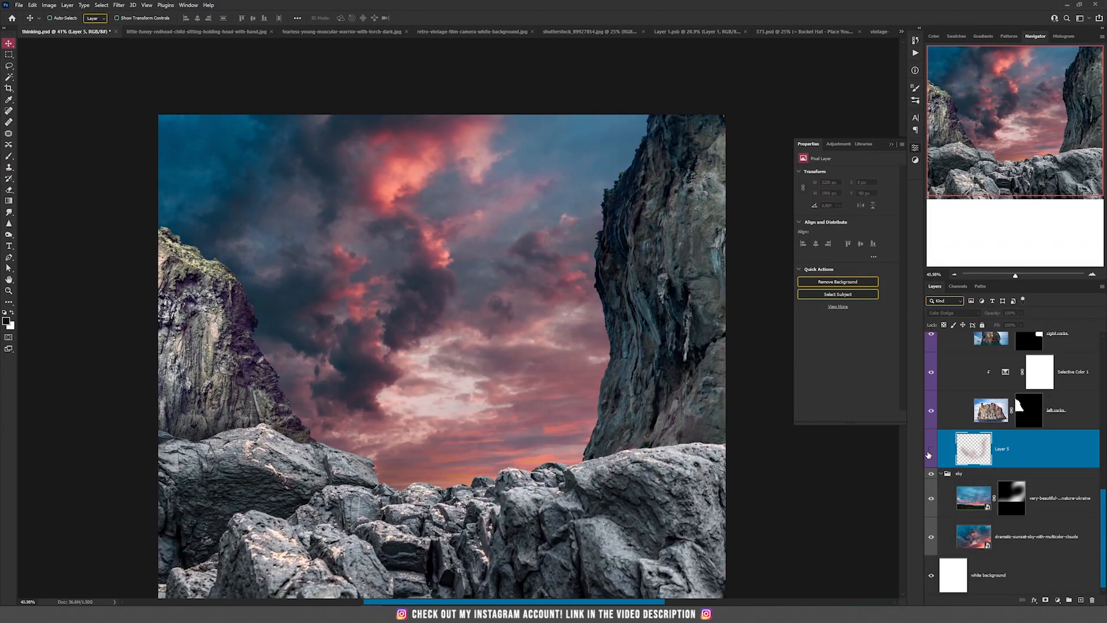
left_click(929, 452)
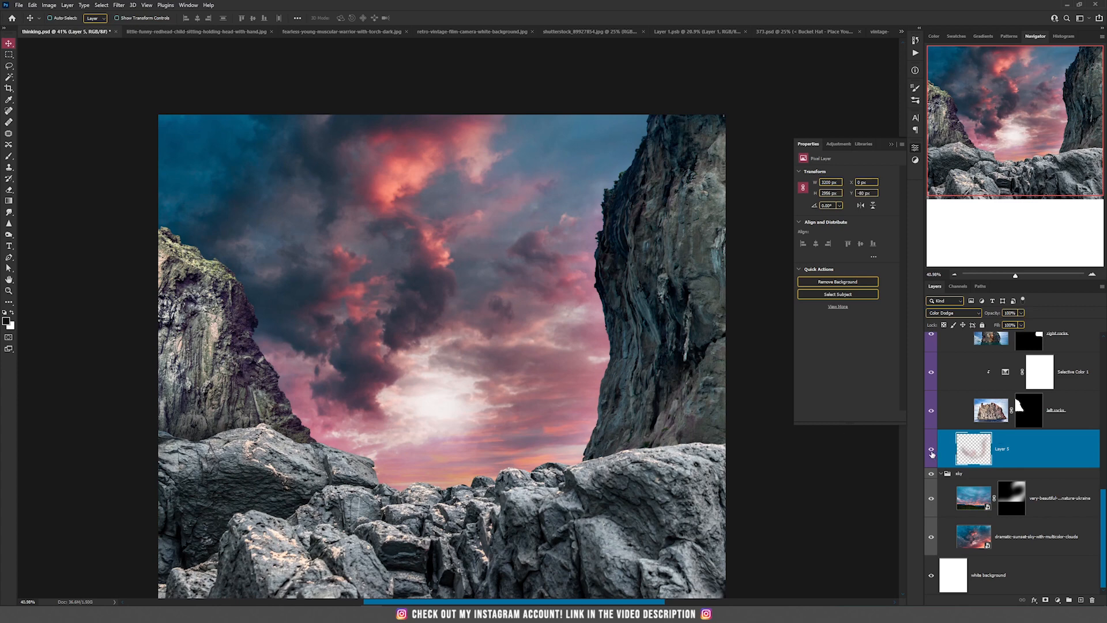
left_click(931, 454)
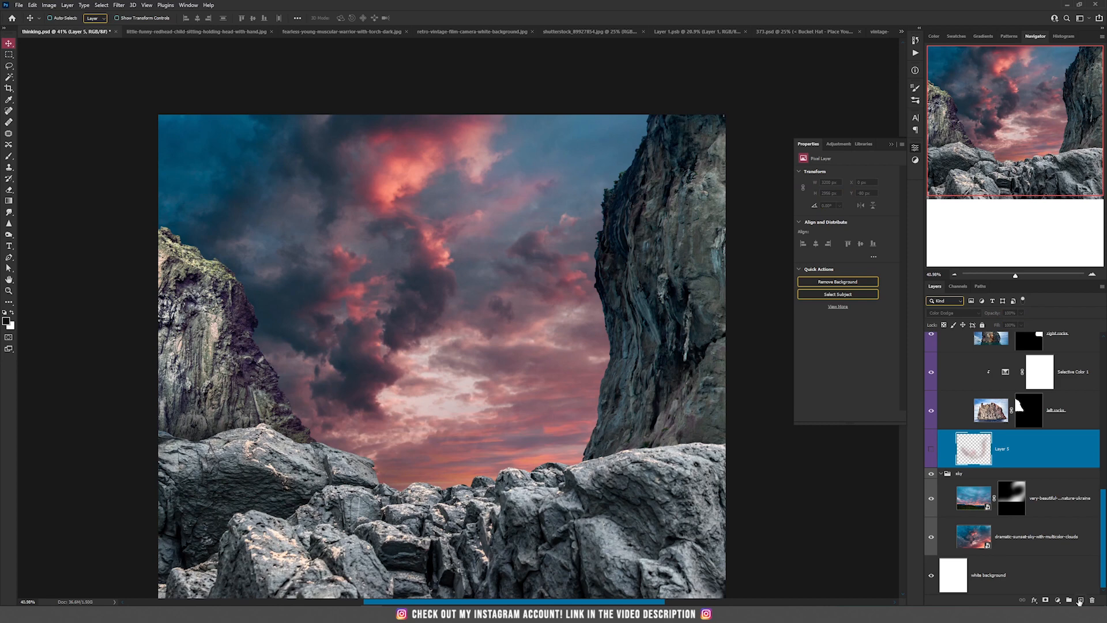
Step: Add a Color Dodge layer above Layer 5 and prepare a brush with 4% flow and a pale pink sampled from the sky
left_click(1080, 600)
left_click(954, 313)
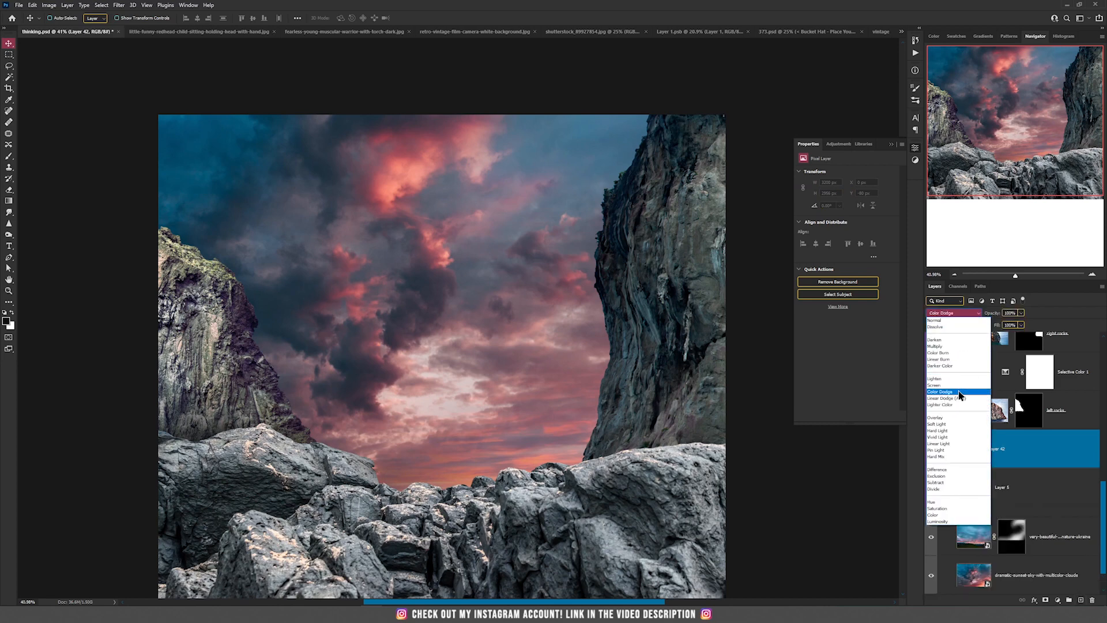
left_click(945, 386)
key("b")
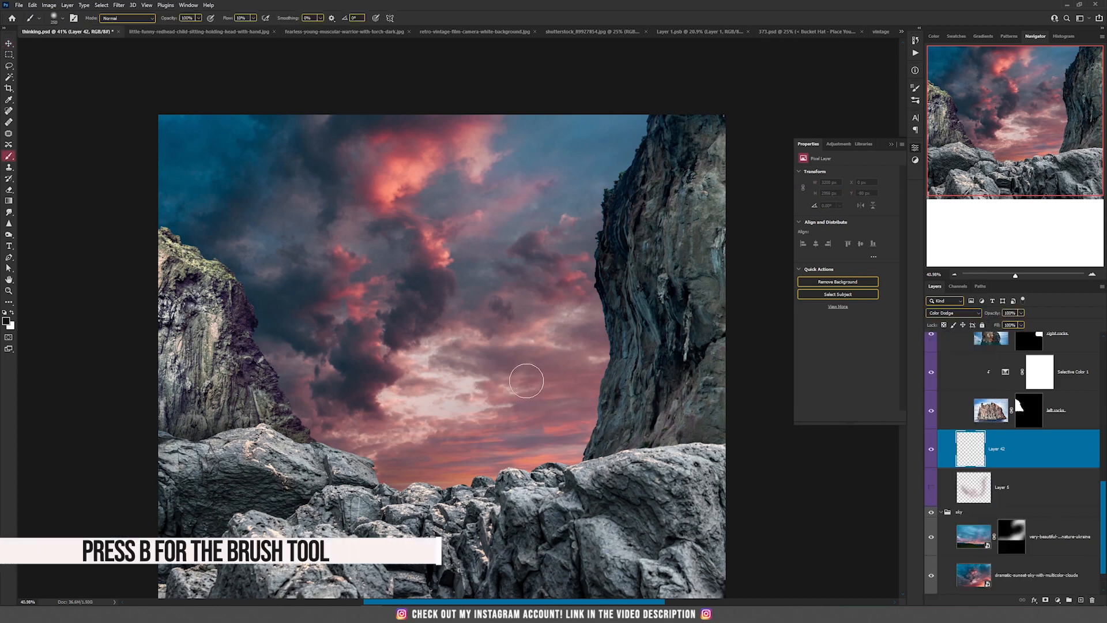
left_click(508, 372, "alt")
left_click(253, 18)
left_click_drag(249, 30, 251, 28)
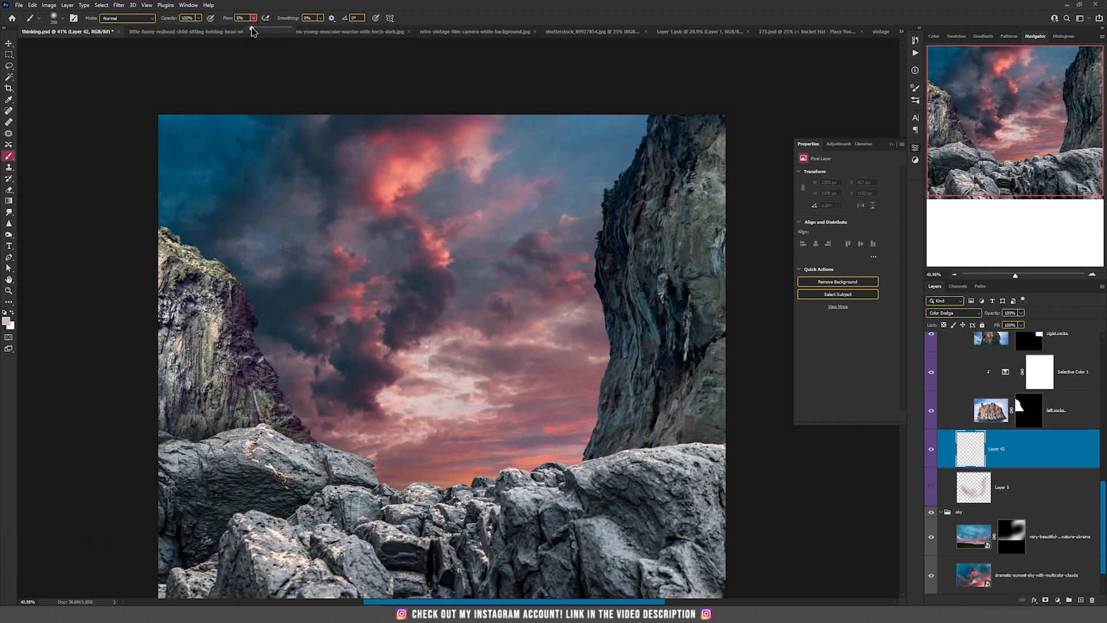
Step: Paint a soft glow with an enlarged brush along the horizon between the rocks, and toggle the new layer's visibility to compare
key("bracketright")
key("bracketright")
key("bracketright")
key("bracketright")
key("bracketright")
key("bracketright")
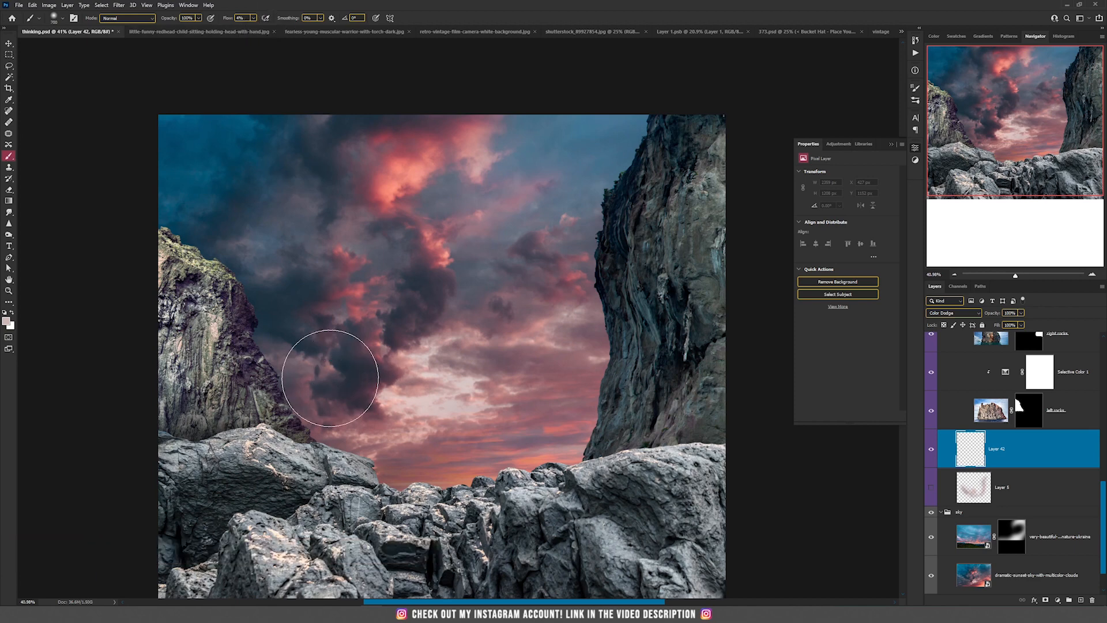
mouse_move(322, 434)
left_mouse_down()
mouse_move(406, 490)
mouse_move(610, 487)
mouse_move(463, 481)
mouse_move(454, 454)
mouse_move(403, 418)
mouse_move(423, 418)
mouse_move(433, 481)
mouse_move(248, 395)
mouse_move(386, 478)
mouse_move(605, 463)
mouse_move(648, 400)
left_mouse_up()
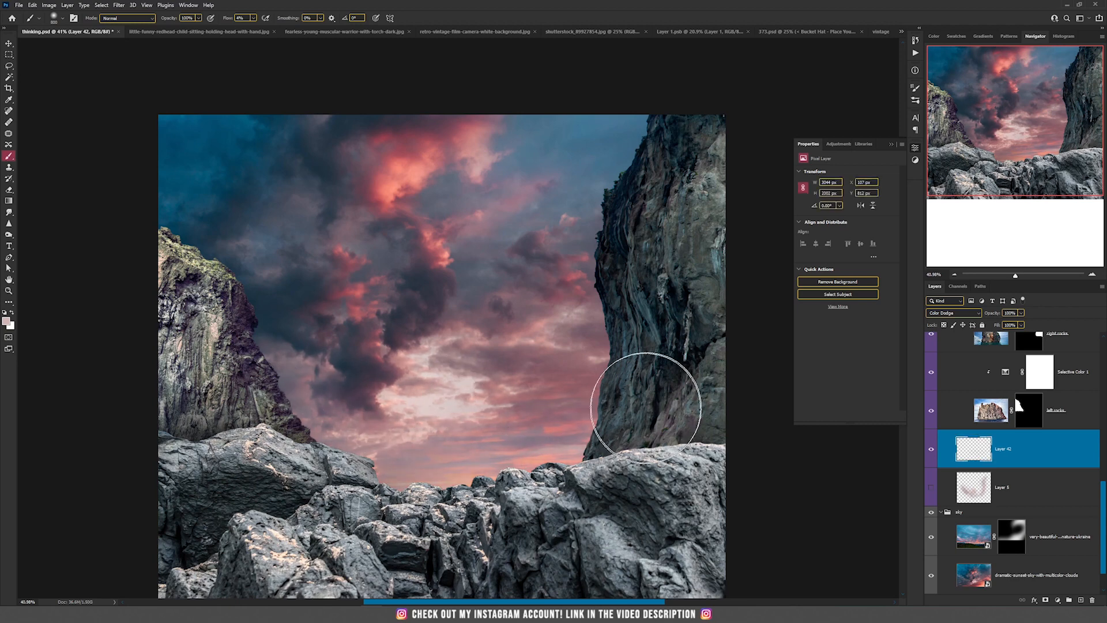
key("v")
left_click(930, 452)
left_click(931, 450)
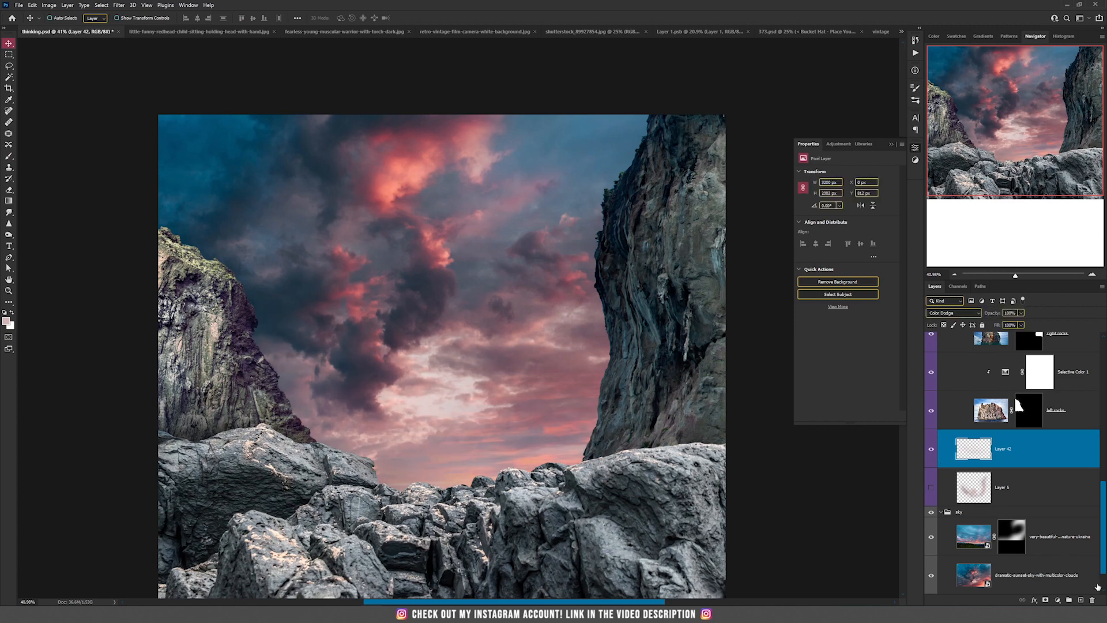
Step: Delete the newly painted glow layer and show the existing Color Dodge glow on Layer 5
key("ctrl+e")
left_click(930, 448)
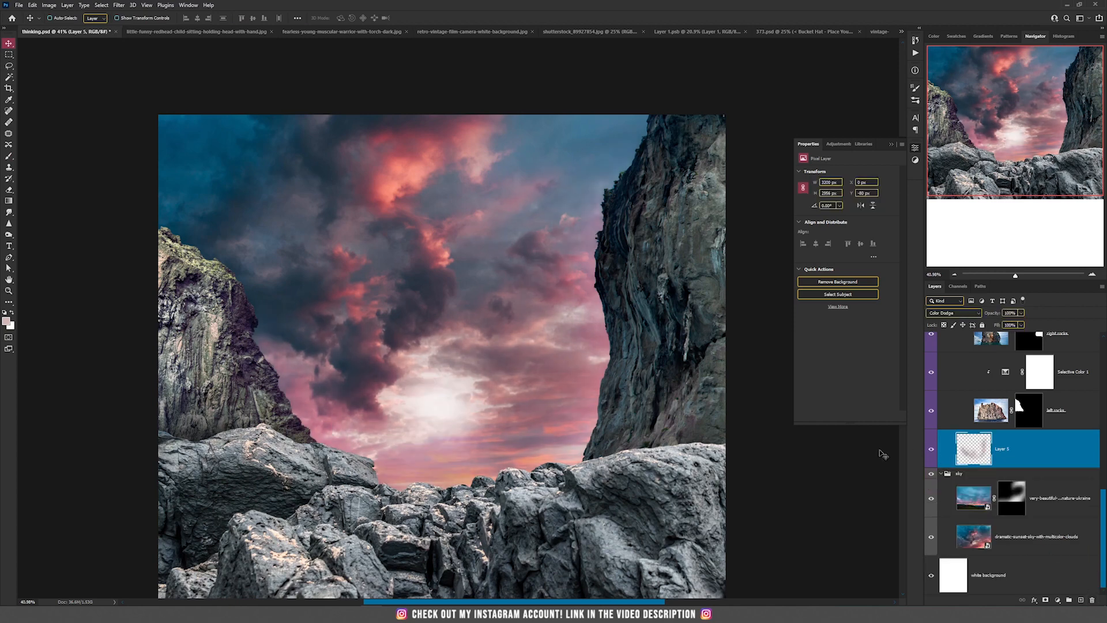
Step: Show the Exposure 1 adjustment layer clipped to the rocks group to darken all the rocks
scroll(558, 367, "down", 2)
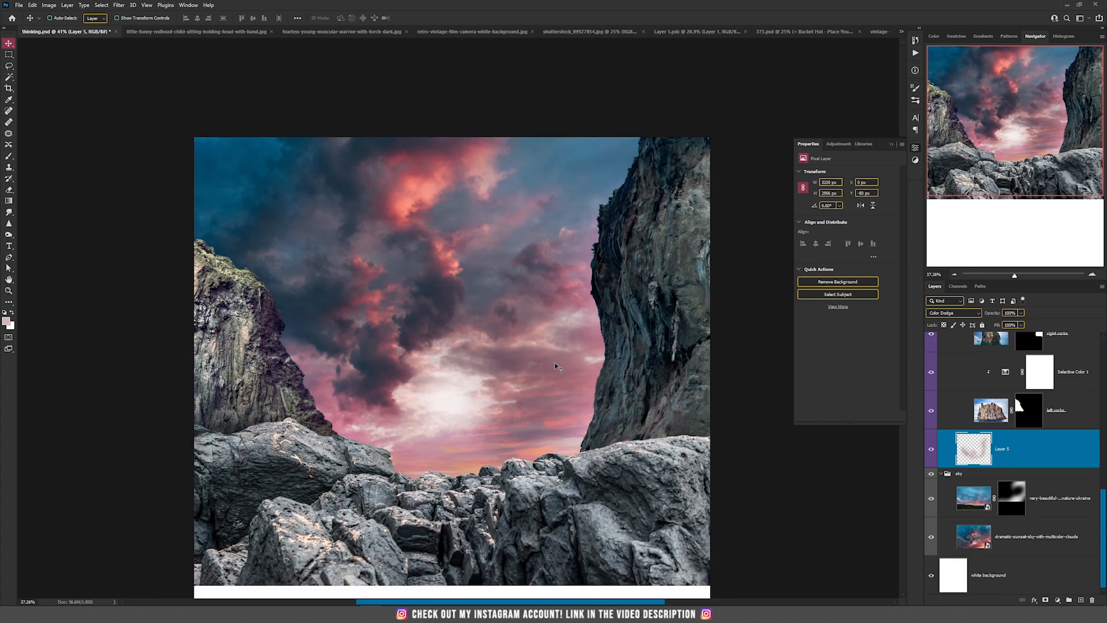
scroll(1000, 470, "up", 2)
scroll(1002, 470, "up", 6)
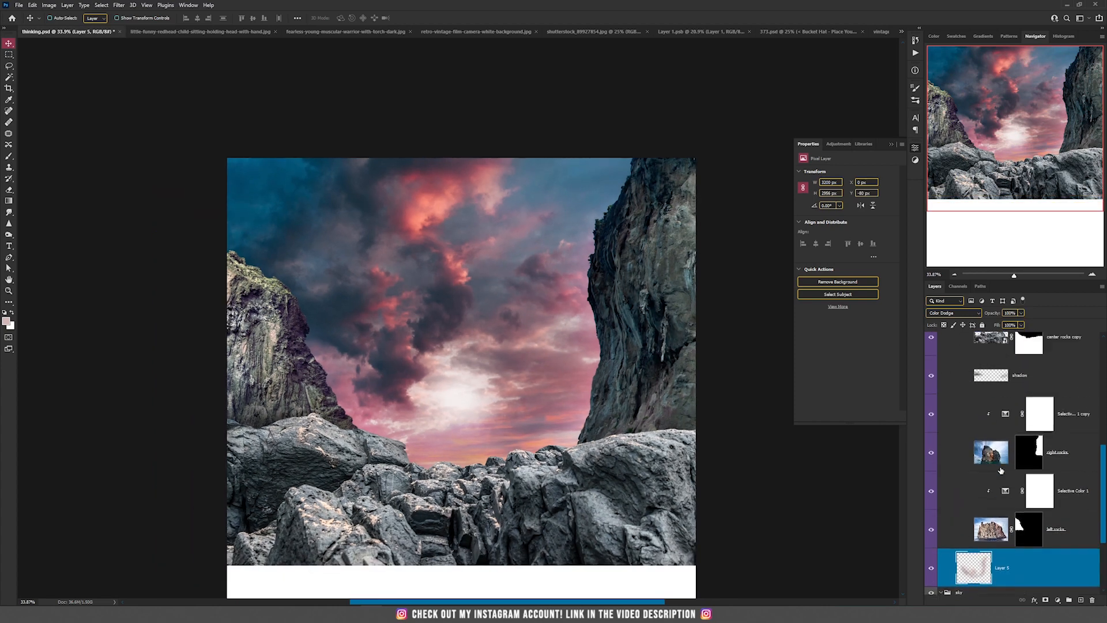
scroll(518, 371, "down", 2)
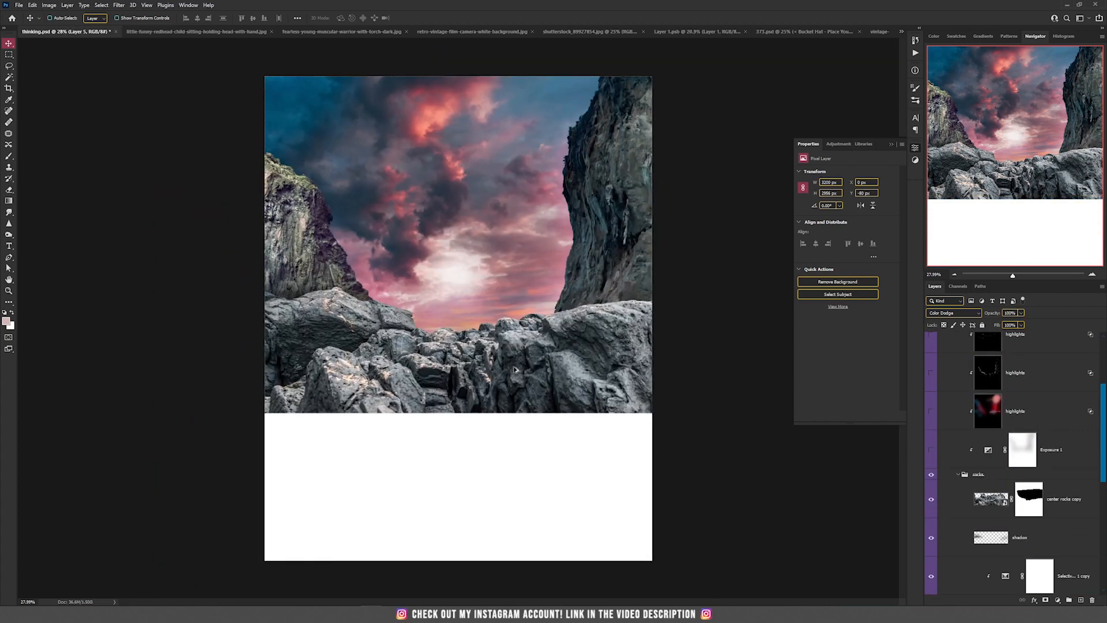
scroll(518, 372, "up", 3)
left_click_drag(500, 241, 482, 379)
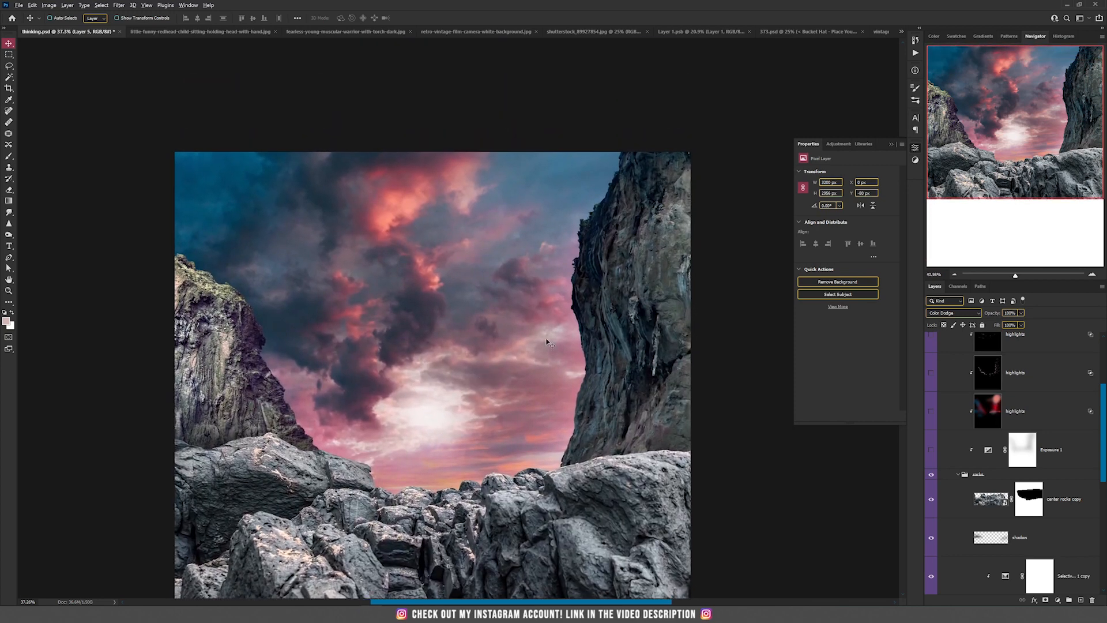
scroll(547, 342, "up", 3)
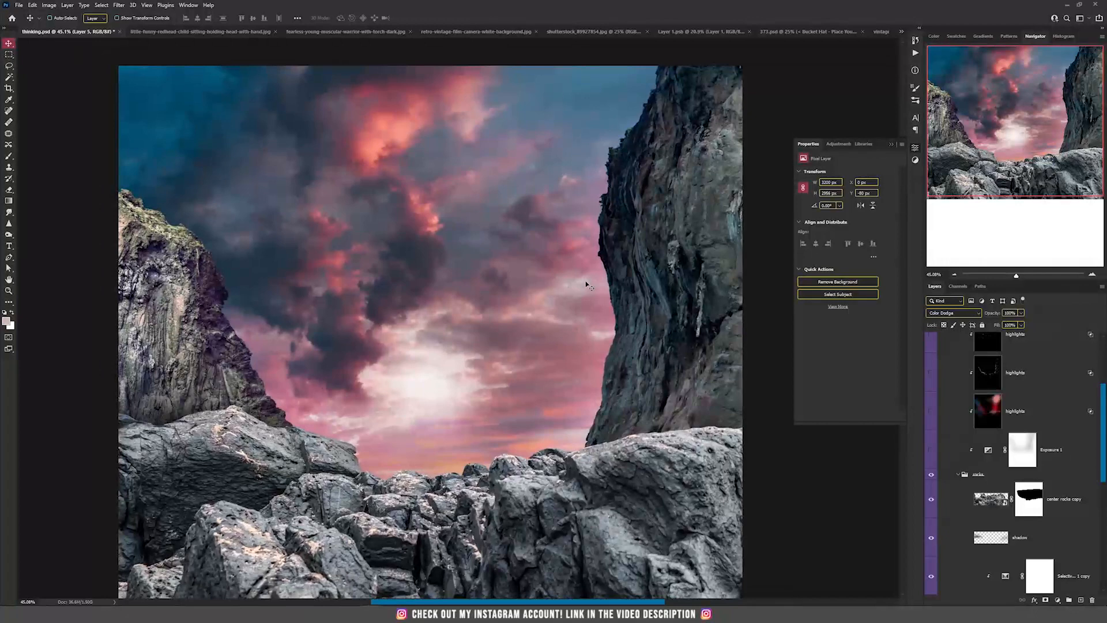
scroll(584, 296, "down", 2)
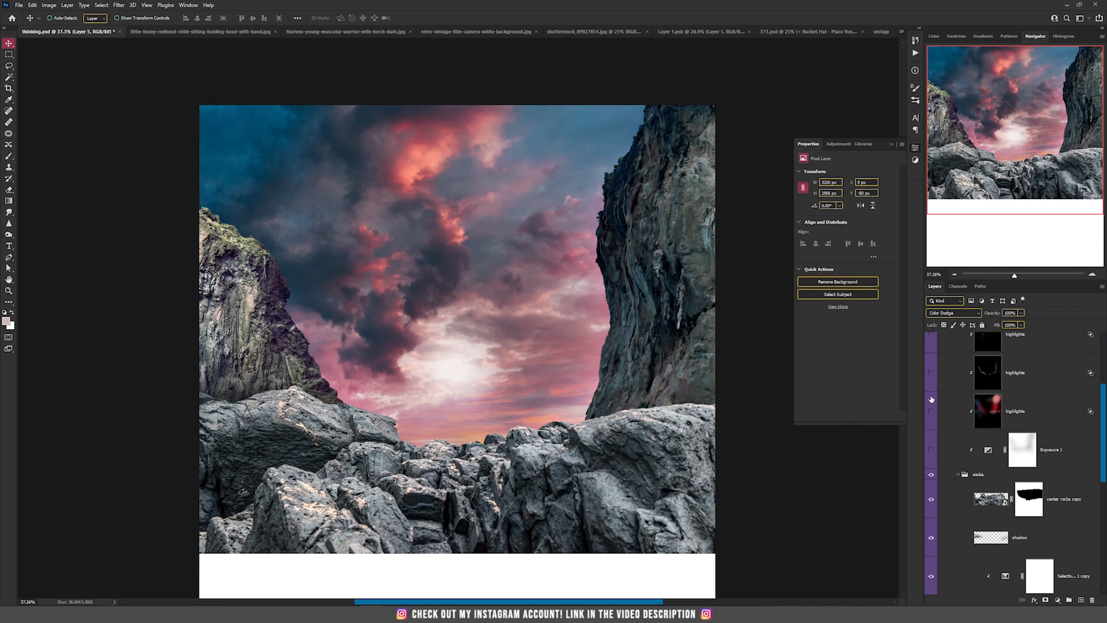
left_click(932, 451)
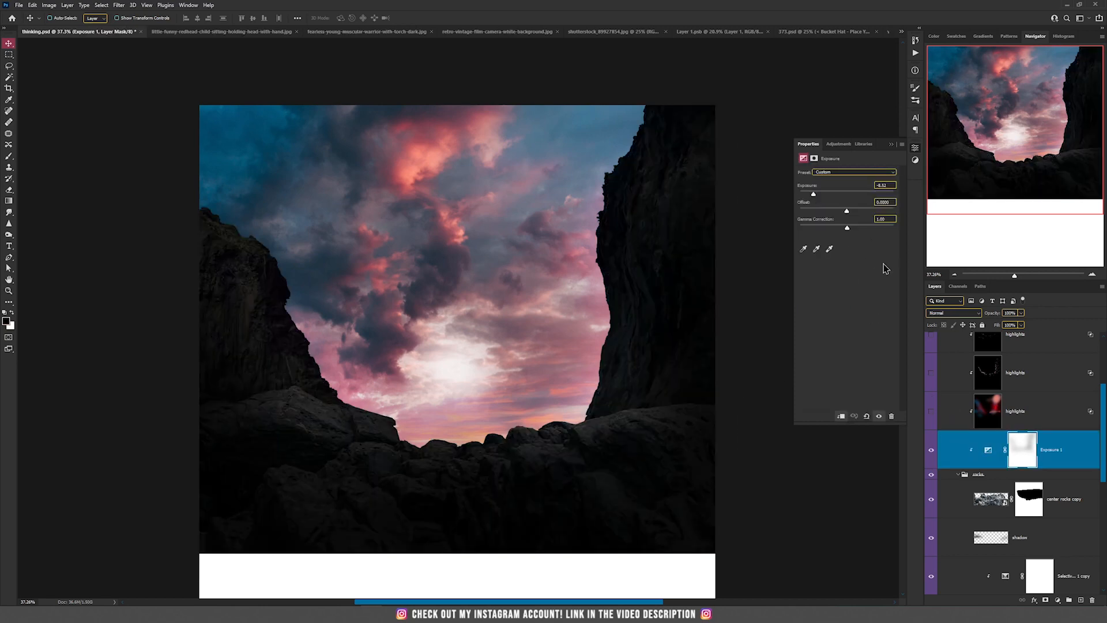
Step: Look up Exposure among the adjustment layer types, and temporarily disable the Exposure 1 mask to compare the rocks
left_click(1058, 600)
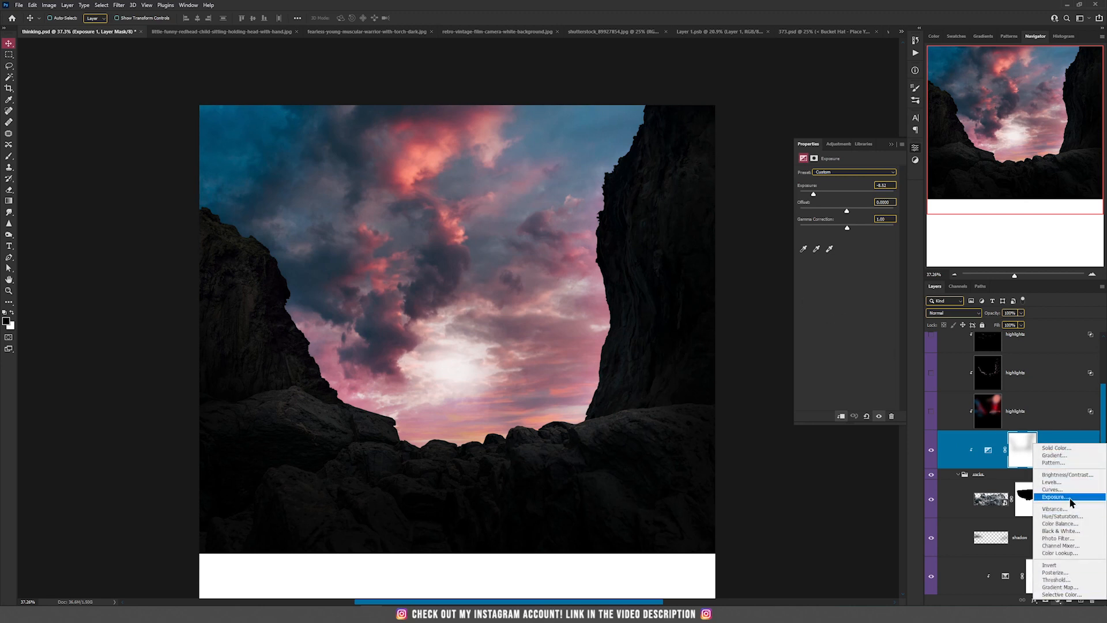
left_click(847, 328)
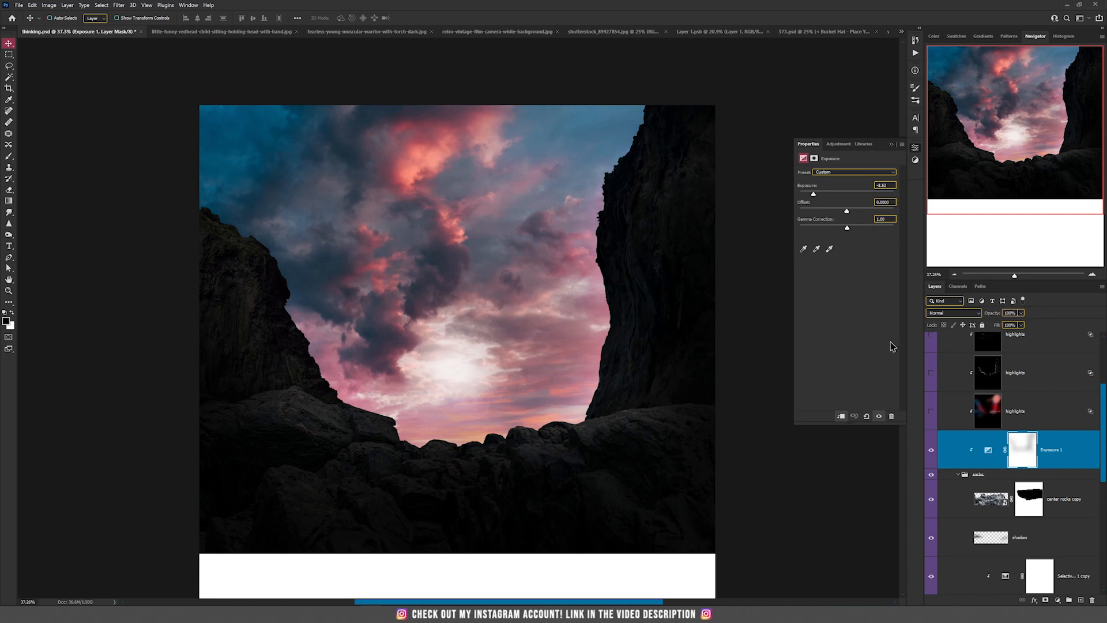
left_click(1027, 453, "shift")
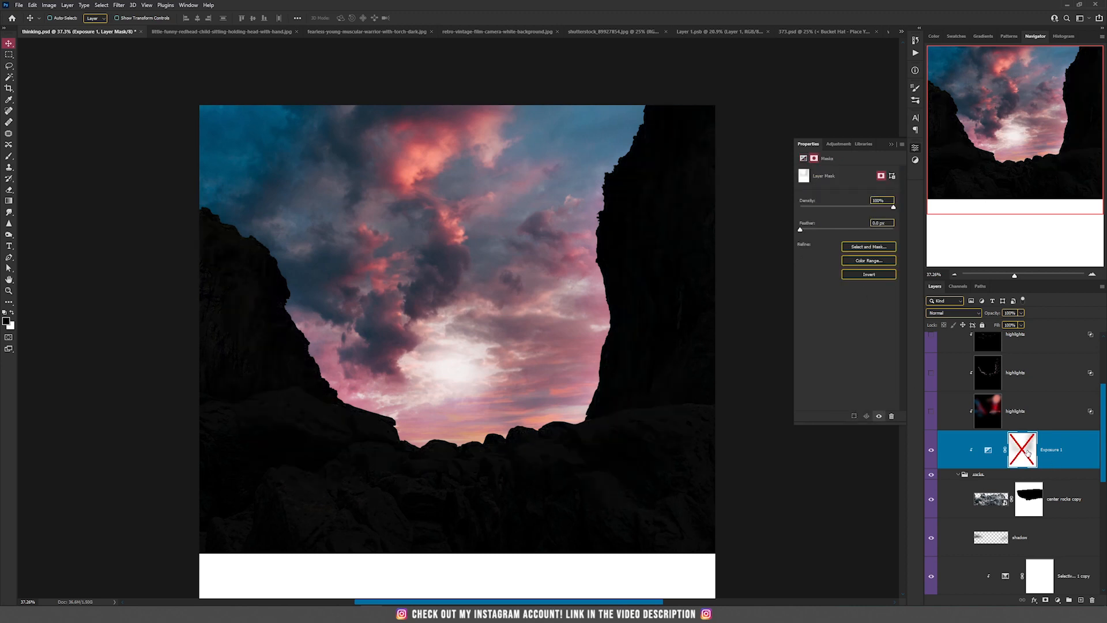
left_click(1027, 453, "shift")
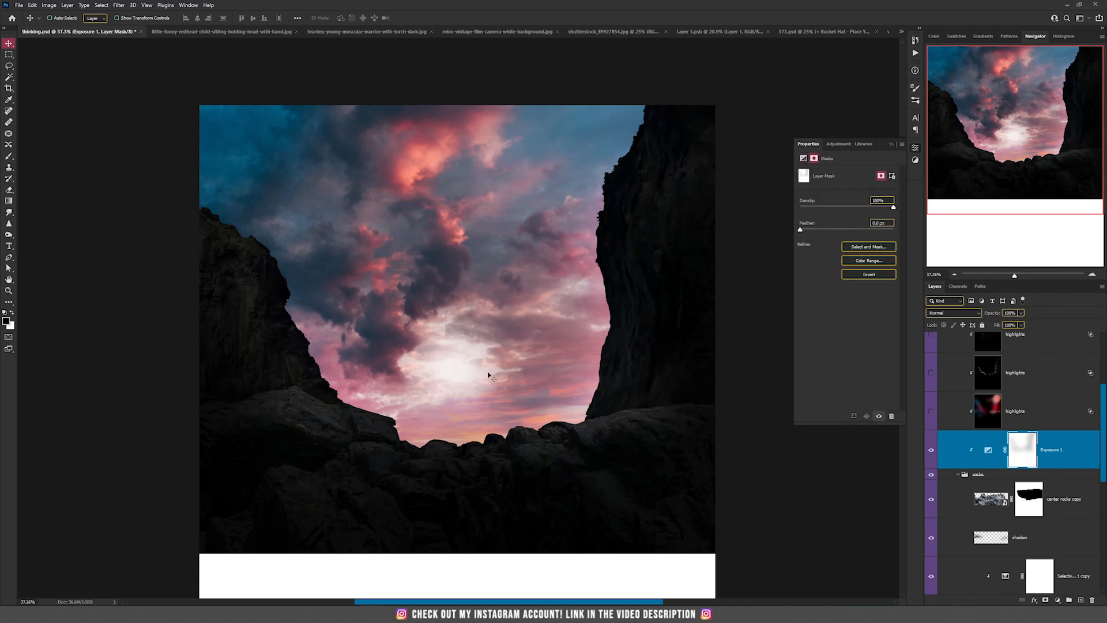
Step: Paint with black at 4% flow on the Exposure 1 mask to lighten the rock edges facing the sky
key("b")
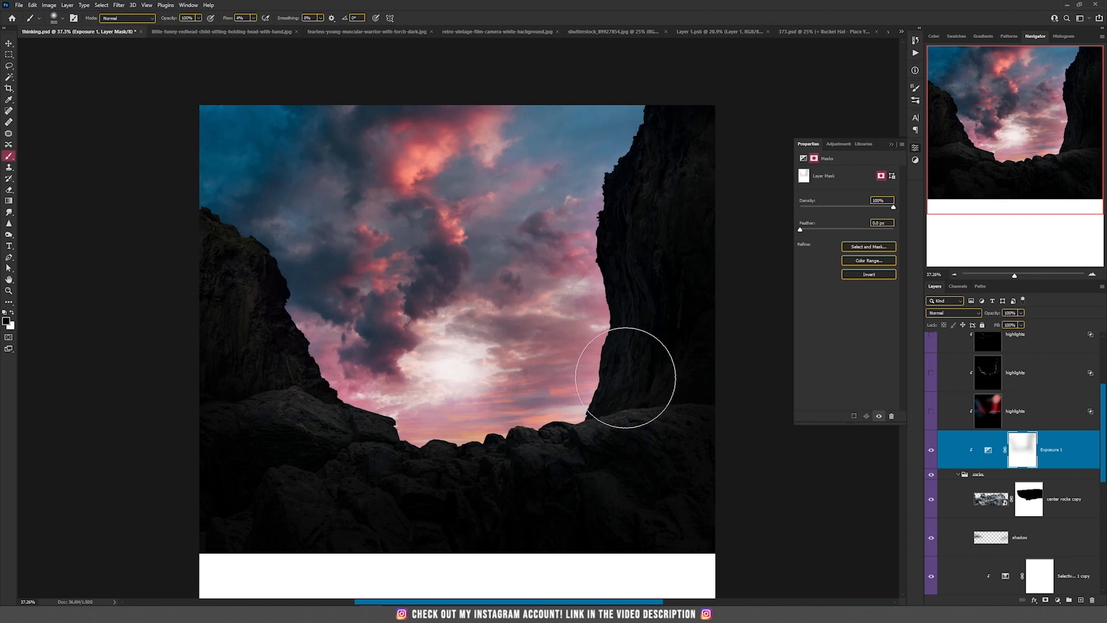
mouse_move(443, 443)
left_mouse_down()
mouse_move(469, 449)
mouse_move(296, 333)
mouse_move(254, 230)
left_mouse_up()
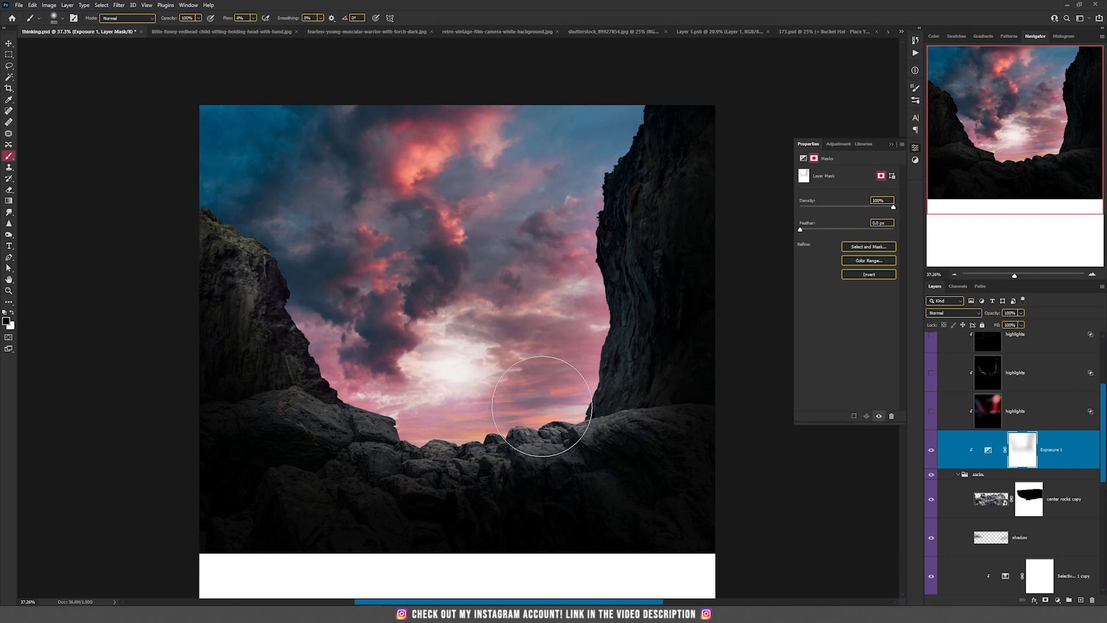
Step: Show the highlights layer directly above Exposure 1 to examine its colored light on the rocks
left_click(988, 410)
key("v")
left_click(932, 411)
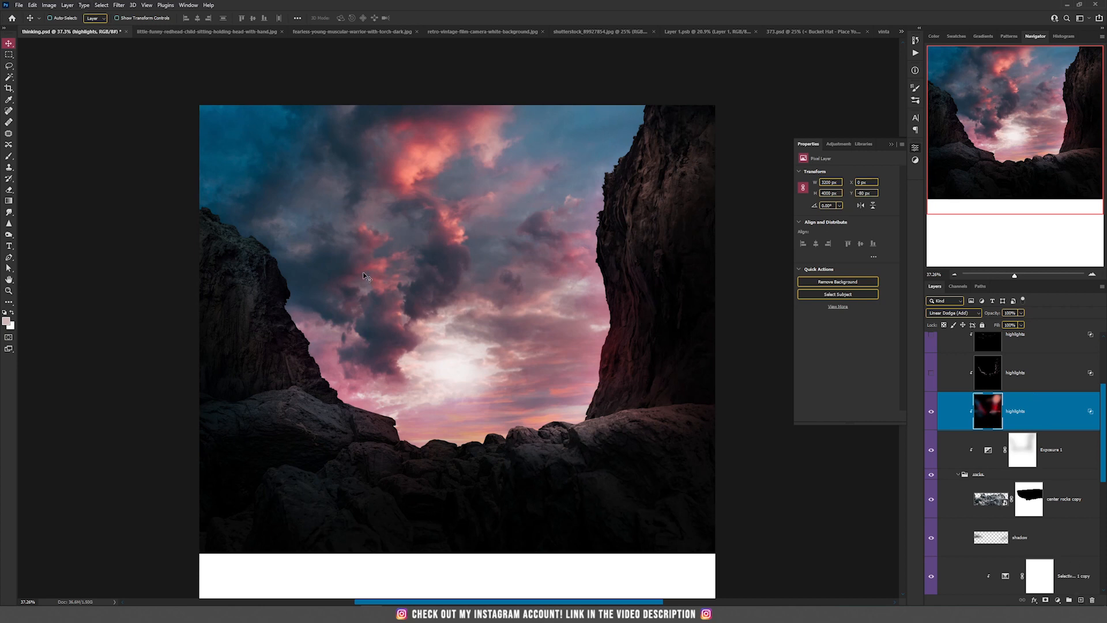
Step: Create a clipped Linear Dodge (Add) layer filled with neutral black above the lowest highlights layer, and hide that highlights layer
left_click(73, 7)
mouse_move(97, 14)
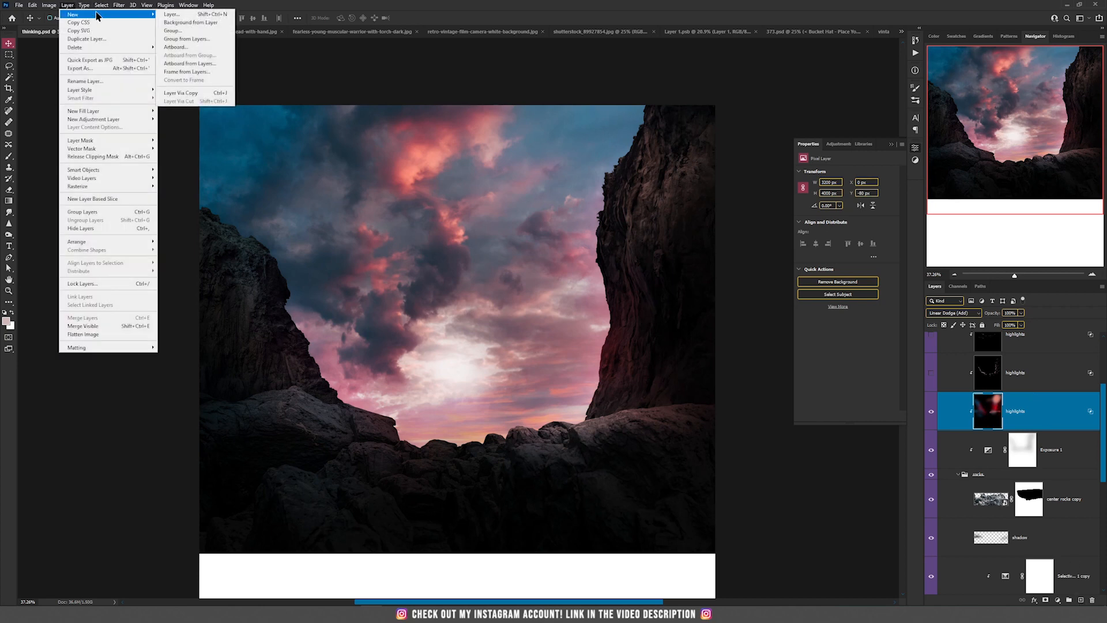
left_click(193, 16)
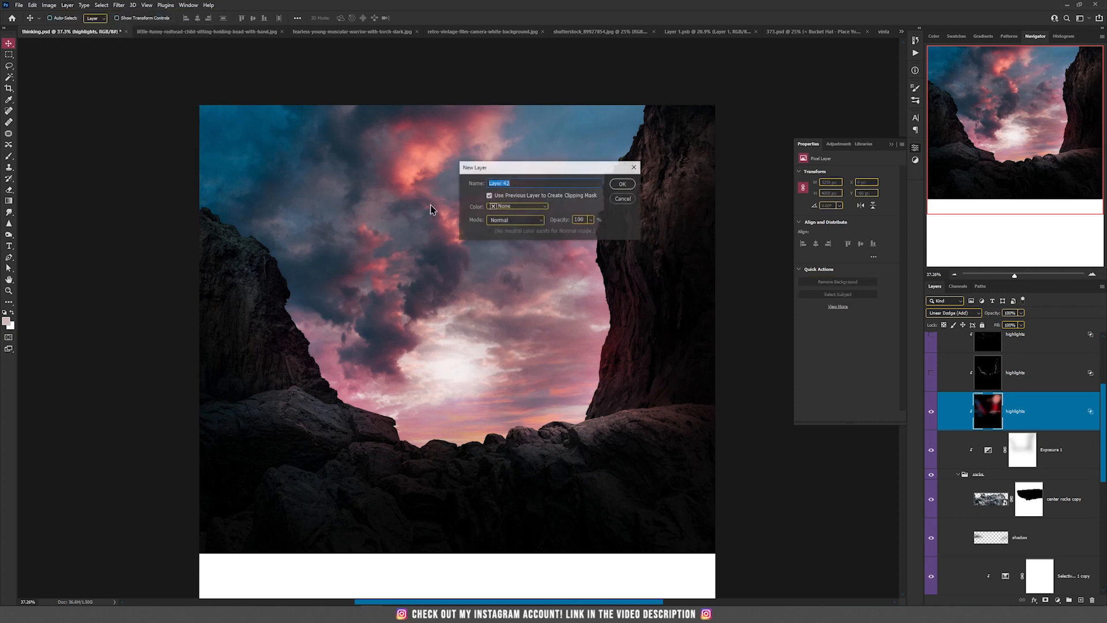
left_click(520, 224)
left_click(513, 315)
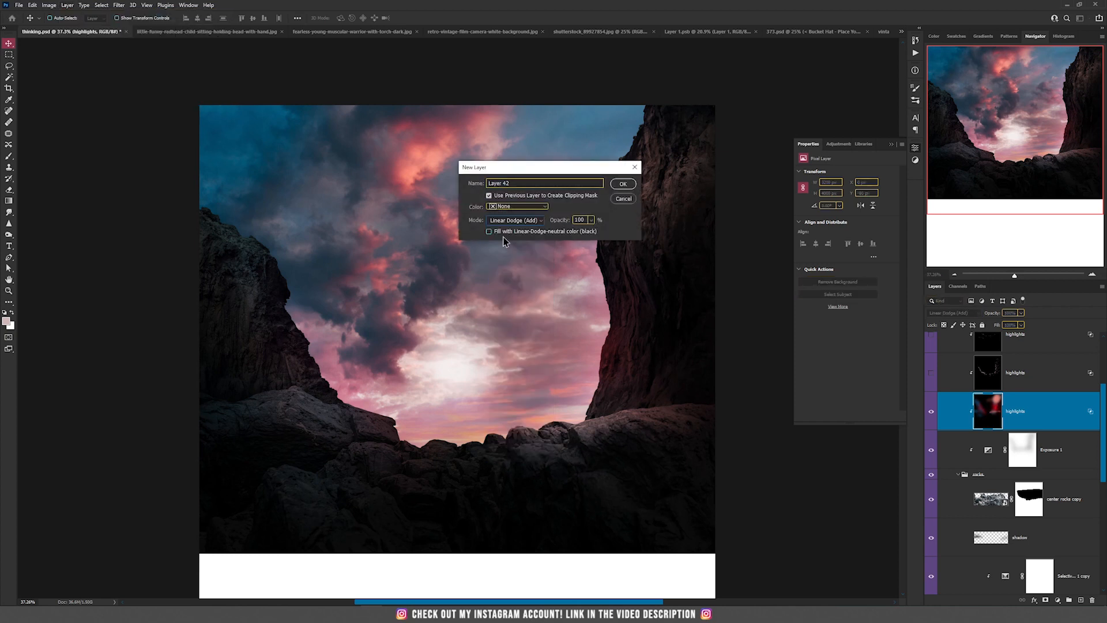
left_click(508, 232)
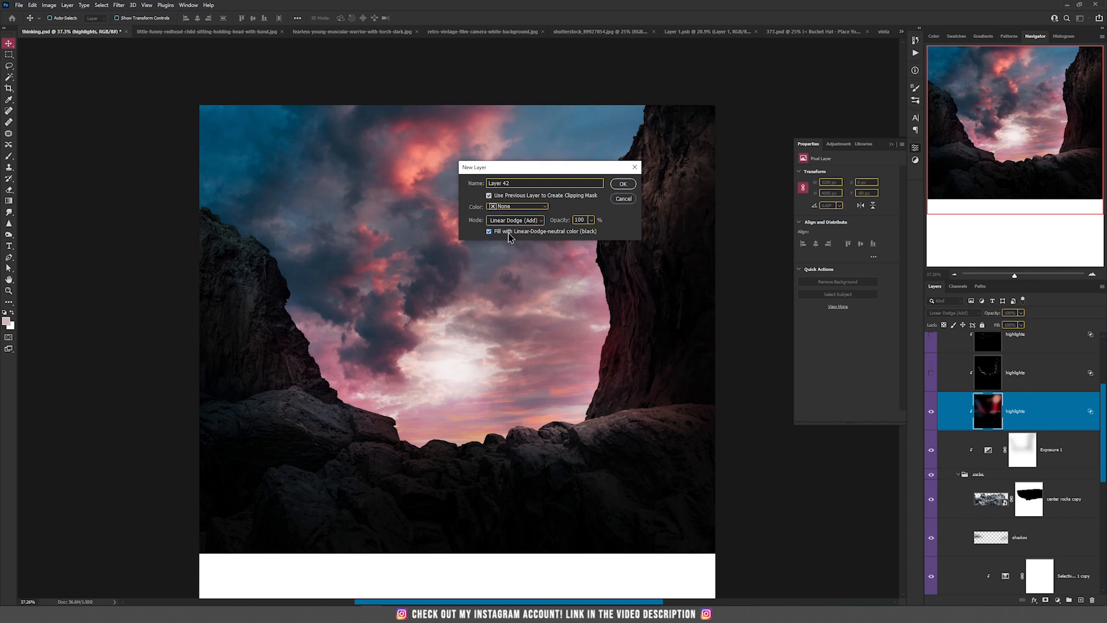
left_click(621, 186)
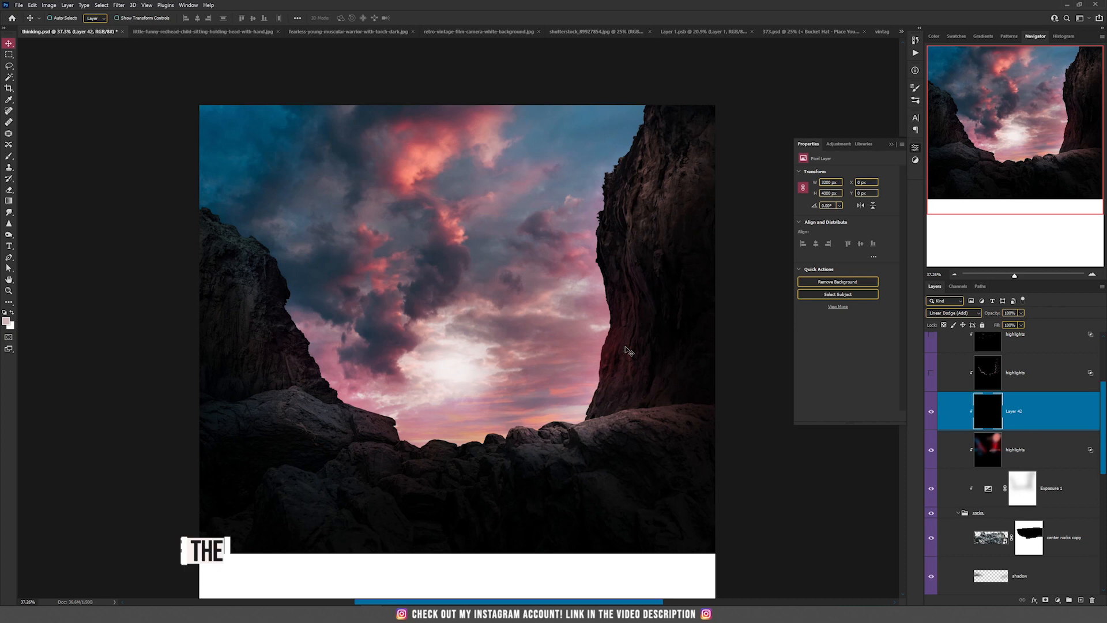
left_click(931, 454)
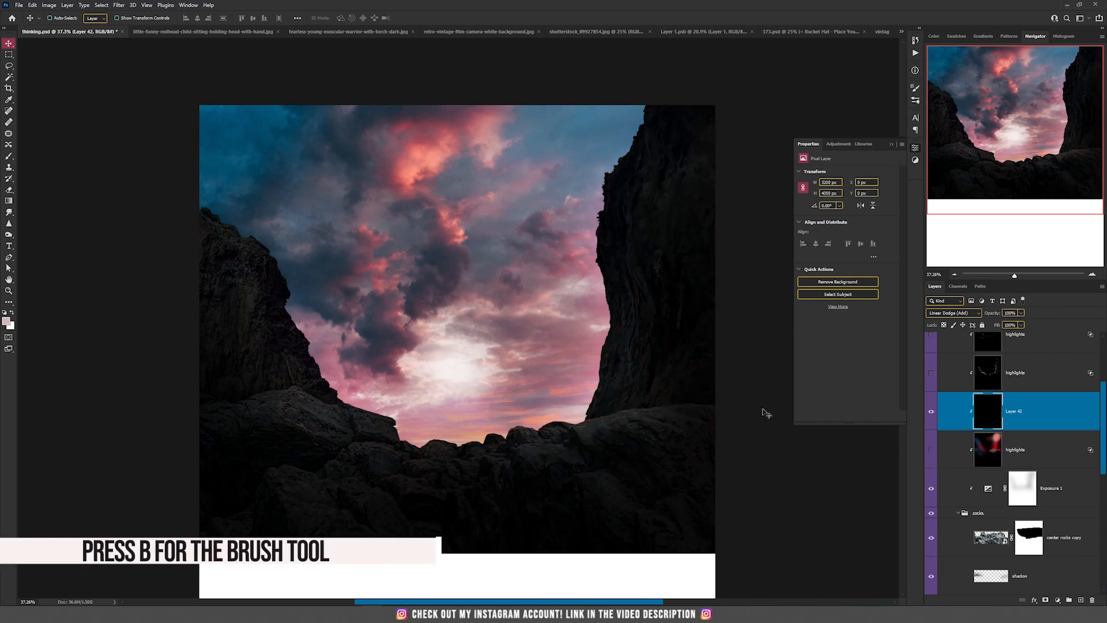
Step: Sample a pink from the sky, intensify it to #e32f63, and paint pink light on the rocks bordering the horizon
key("b")
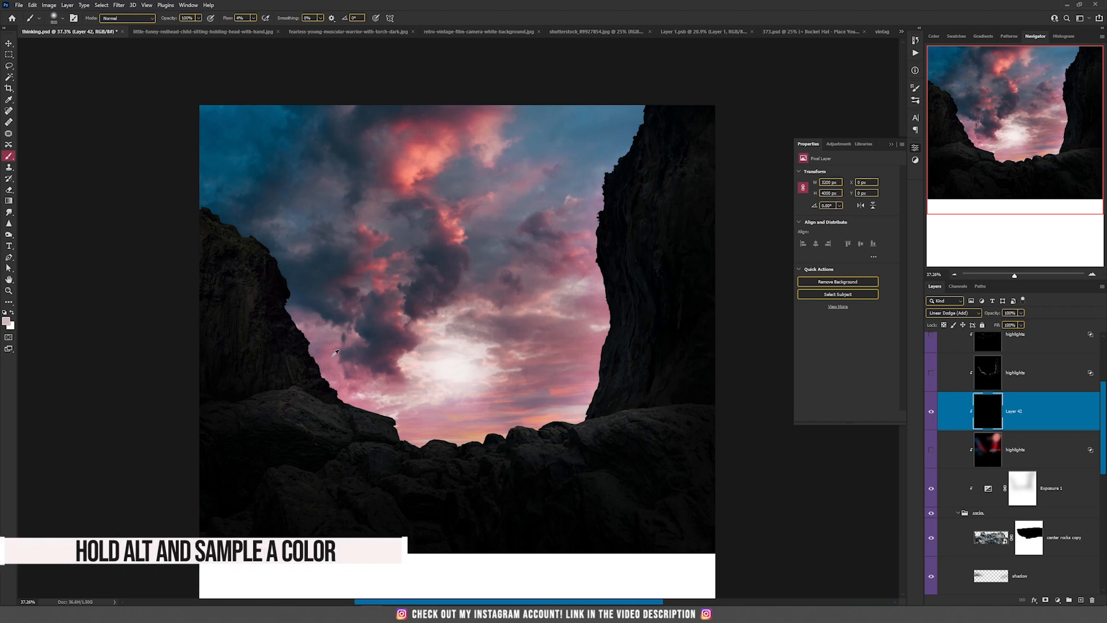
left_click(332, 353, "alt")
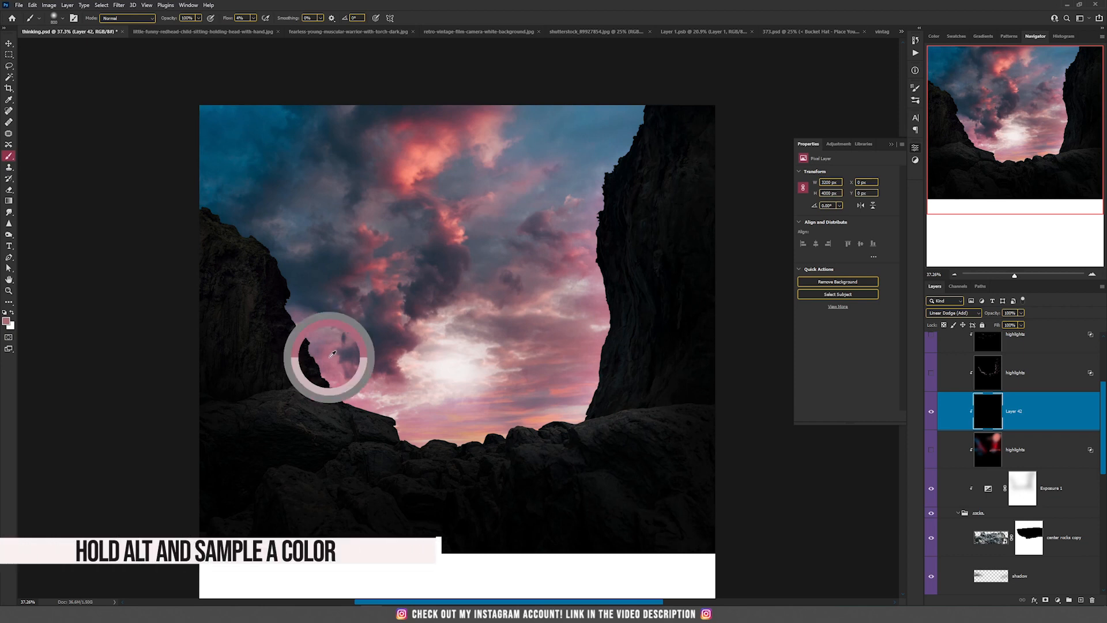
left_click(6, 322)
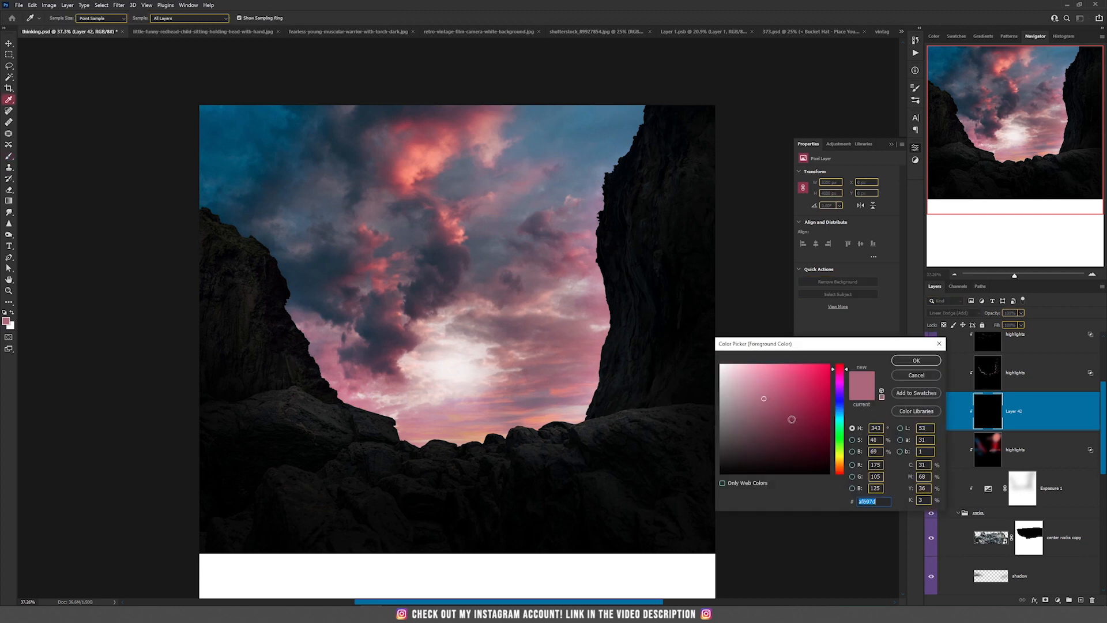
left_click_drag(799, 382, 807, 376)
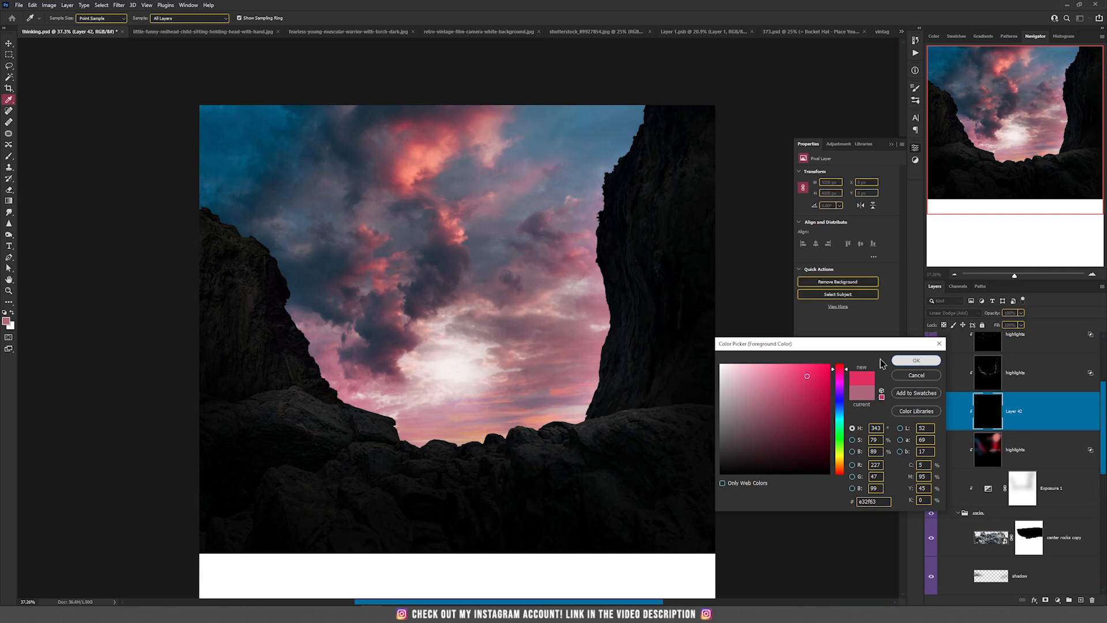
left_click(916, 361)
key("b")
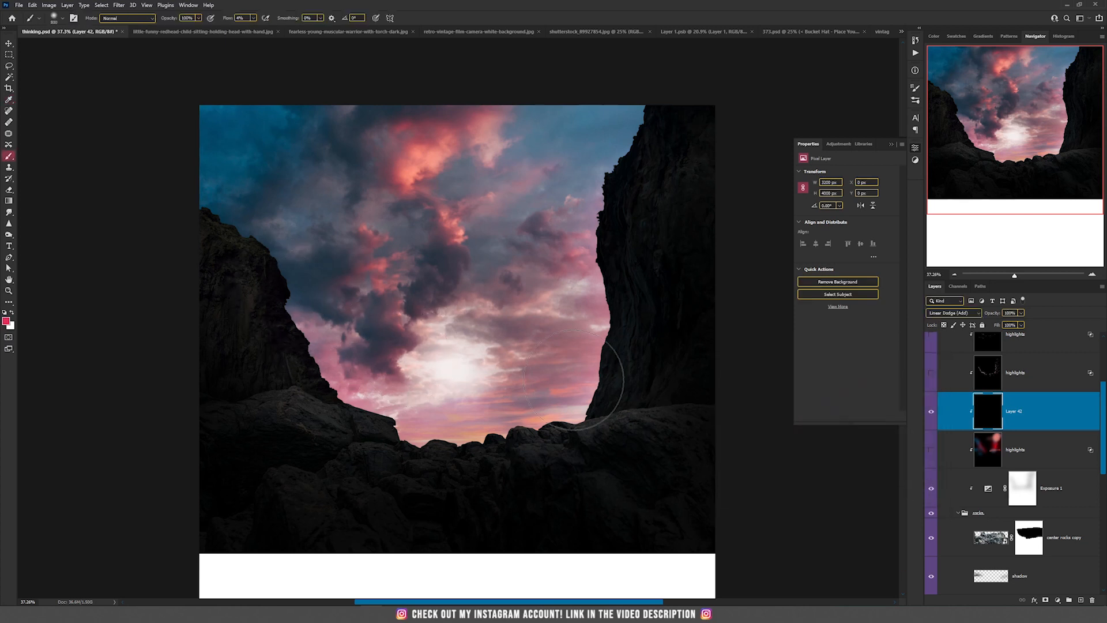
mouse_move(321, 358)
left_mouse_down()
mouse_move(292, 351)
mouse_move(320, 342)
mouse_move(425, 408)
mouse_move(408, 415)
mouse_move(415, 424)
mouse_move(526, 420)
mouse_move(599, 358)
mouse_move(586, 292)
mouse_move(630, 408)
mouse_move(438, 439)
left_mouse_up()
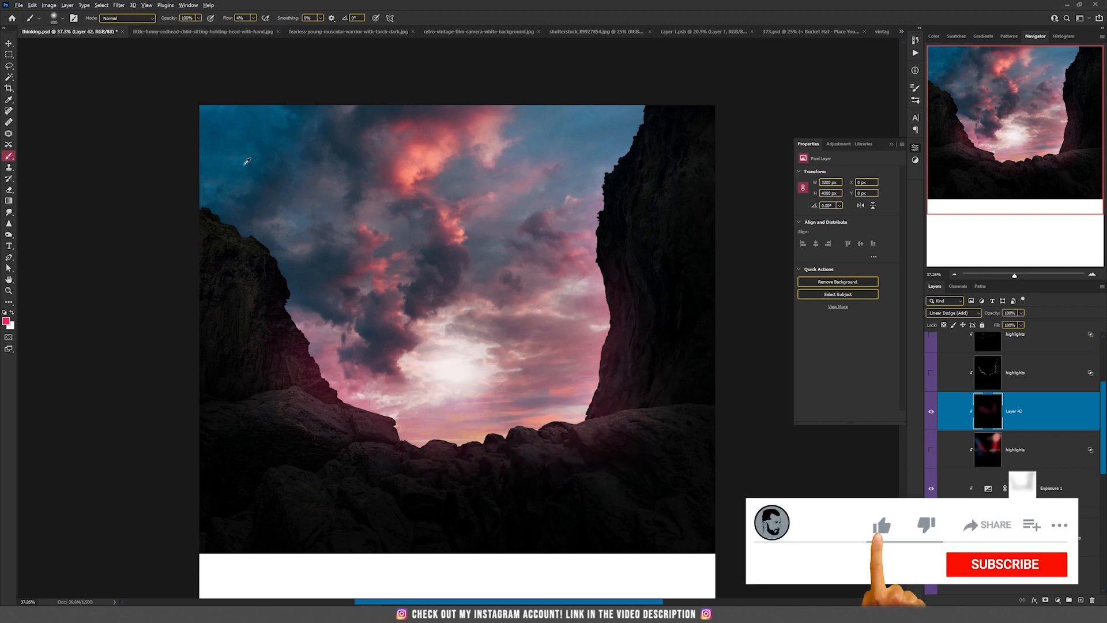
Step: Paint sampled sky blue on the upper rock edges and sampled near-white from the glow on the central rocks
left_click(223, 156, "alt")
mouse_move(252, 232)
left_mouse_down()
mouse_move(290, 334)
mouse_move(285, 302)
mouse_move(295, 327)
mouse_move(219, 221)
left_mouse_up()
mouse_move(631, 98)
left_mouse_down()
mouse_move(602, 146)
mouse_move(597, 215)
mouse_move(583, 145)
mouse_move(571, 239)
left_mouse_up()
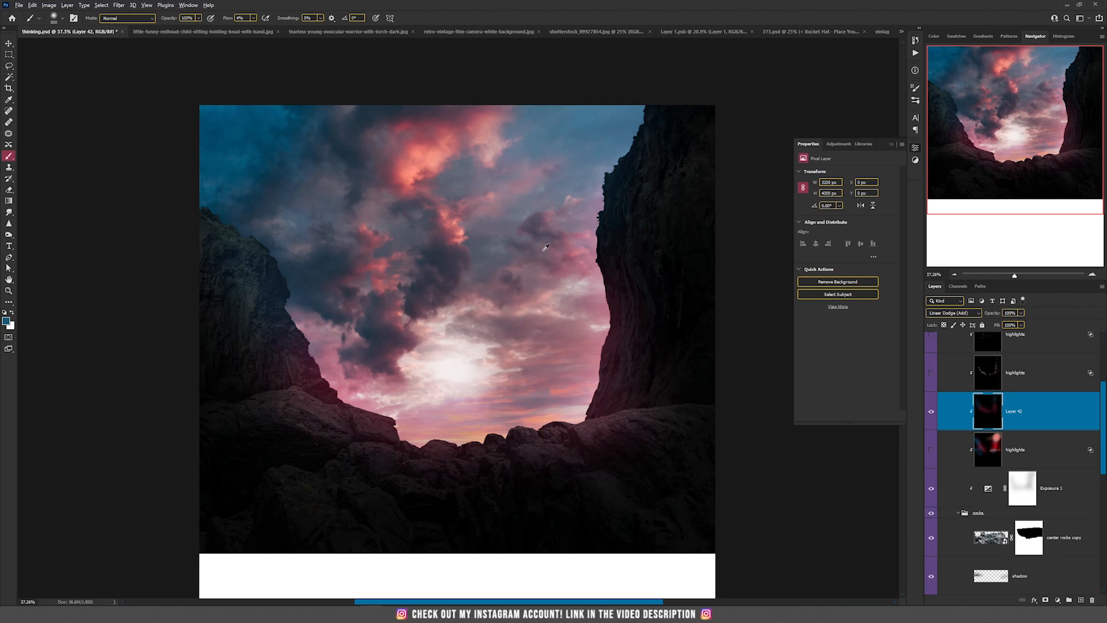
left_click(469, 377, "alt")
mouse_move(461, 432)
left_mouse_down()
mouse_move(491, 434)
mouse_move(544, 424)
left_mouse_up()
key("v")
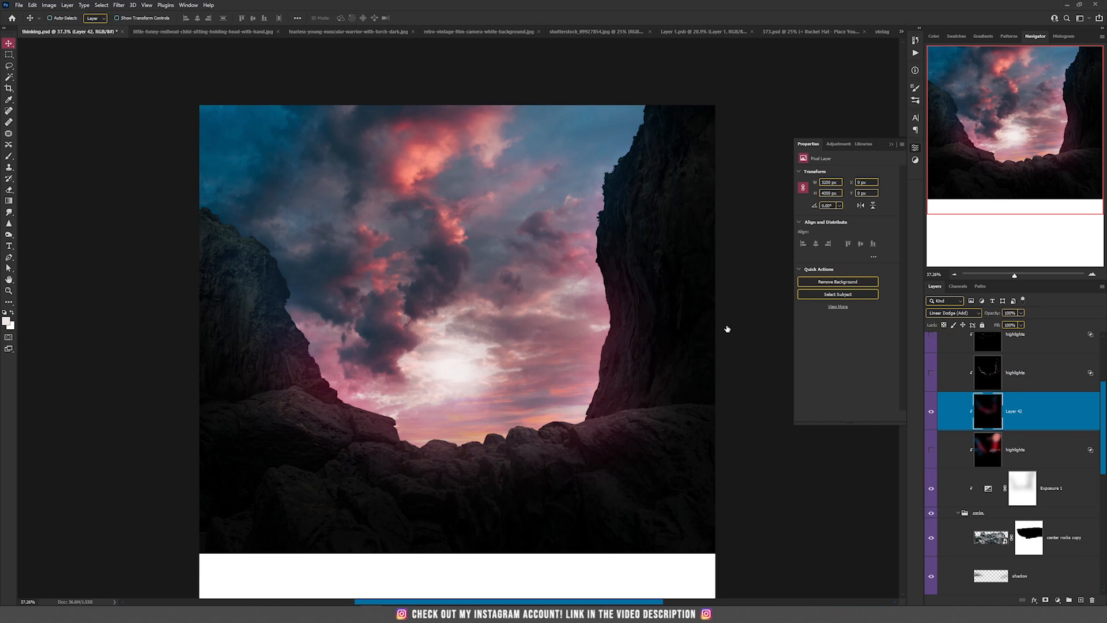
Step: Try splitting the underlying-layer shadow slider in Layer 42's Blend If to 0/66, keeping the painted light off the darkest rock areas
left_click_drag(815, 192, 624, 126)
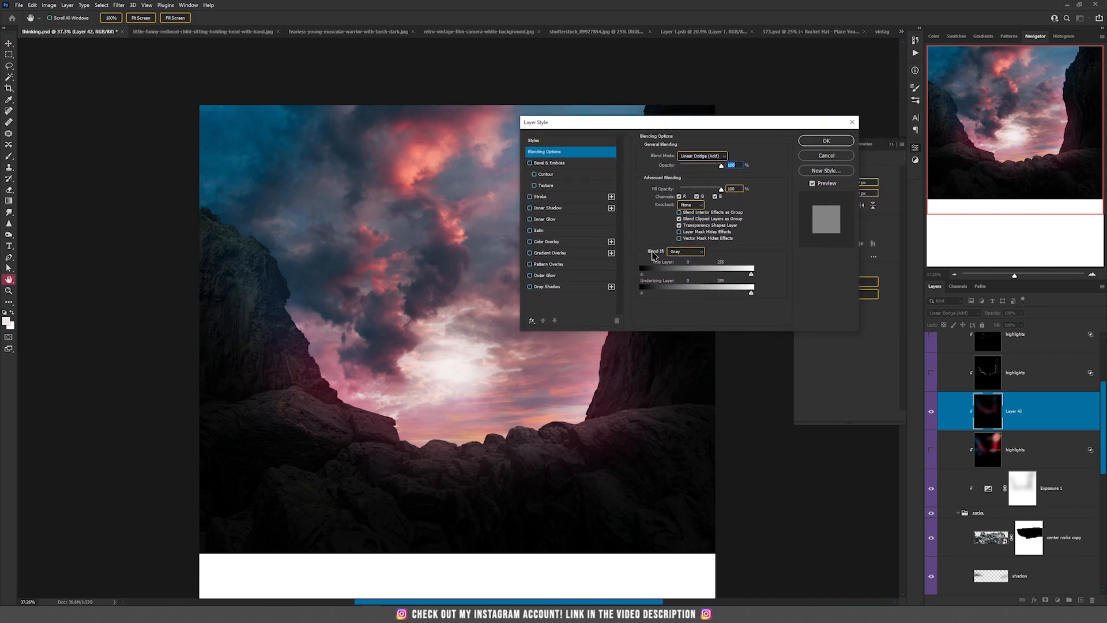
key("alt")
mouse_move(644, 294)
left_mouse_down()
mouse_move(669, 294)
mouse_move(628, 301)
left_mouse_up()
left_click_drag(644, 298, 670, 294)
left_click_drag(709, 127, 625, 195)
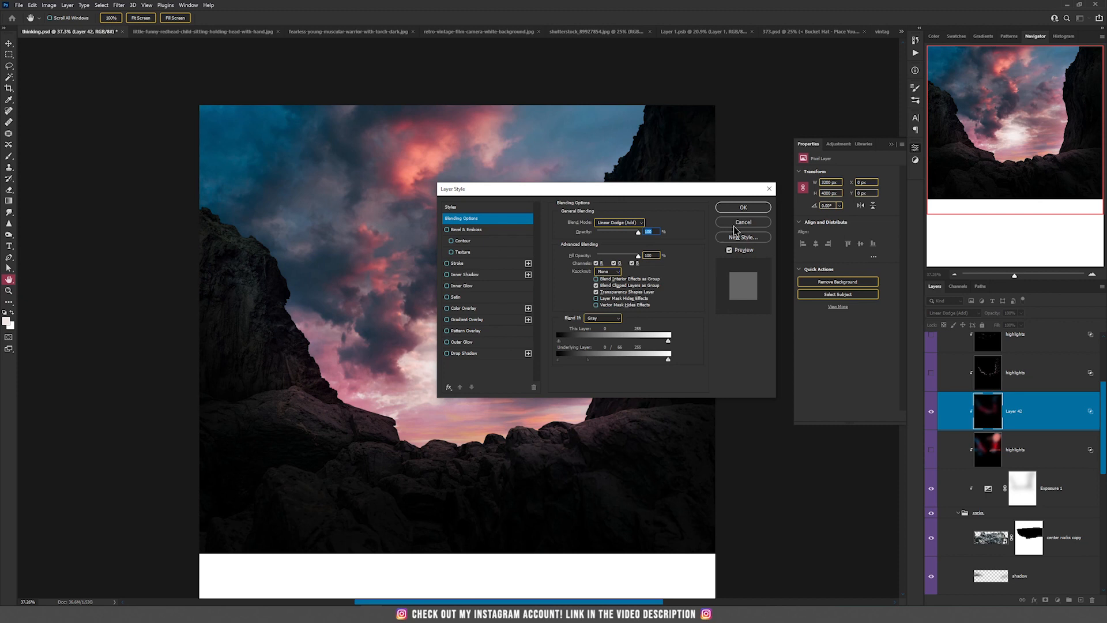
left_click(746, 220)
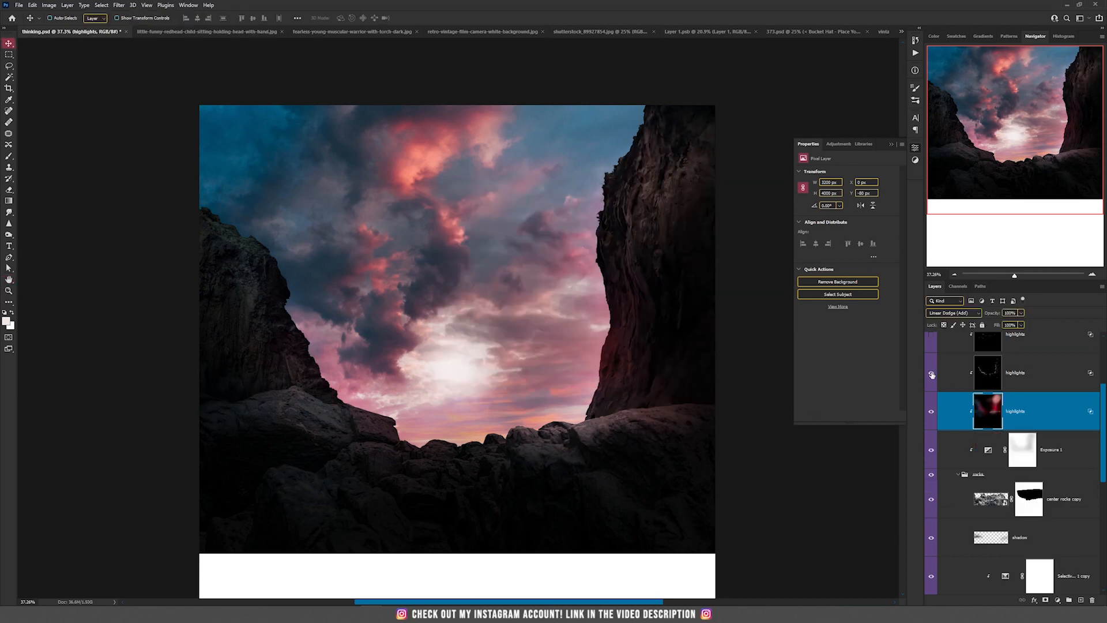
Step: Examine the rim light of the second-lowest highlights layer along the central rock edges, with that layer hidden at the end
left_click(932, 374)
left_click(994, 374)
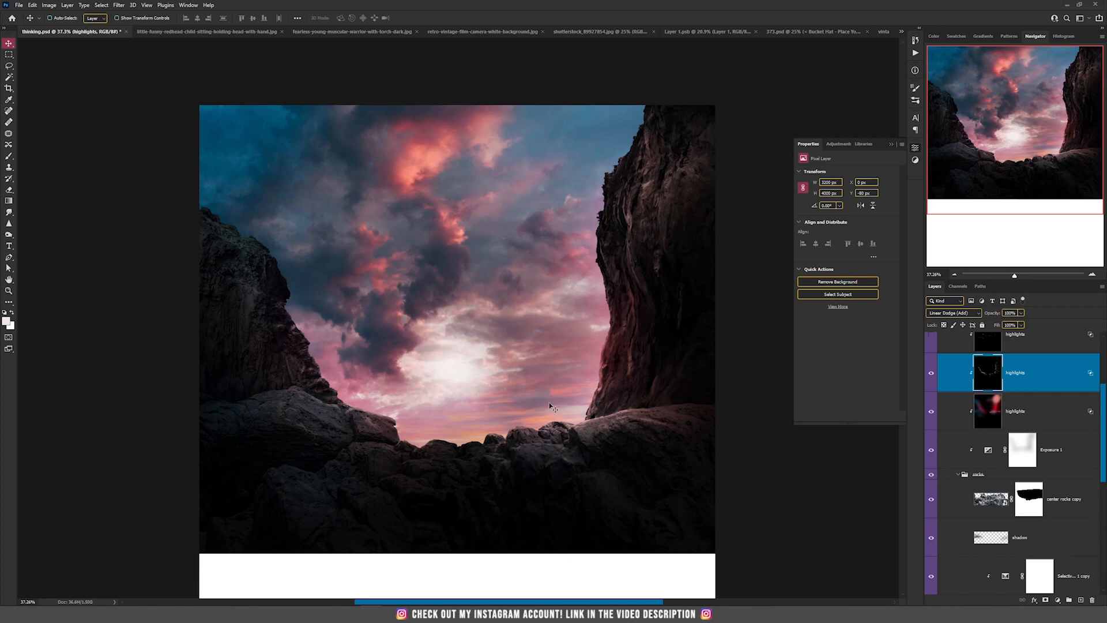
scroll(575, 447, "up", 4)
scroll(575, 446, "up", 2)
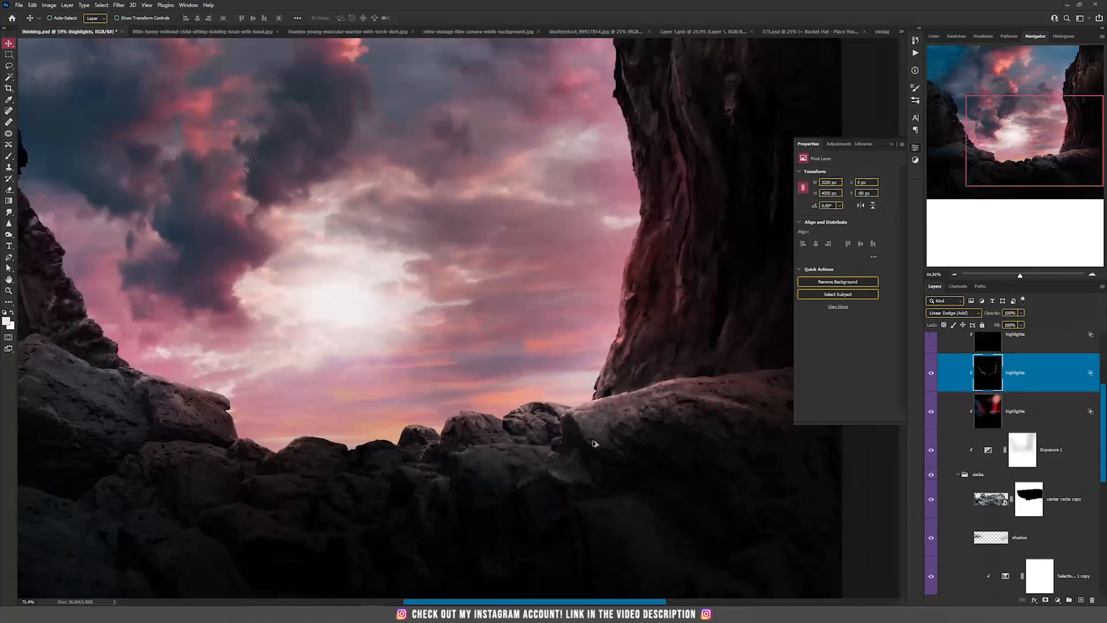
scroll(602, 441, "down", 5)
left_click(932, 374)
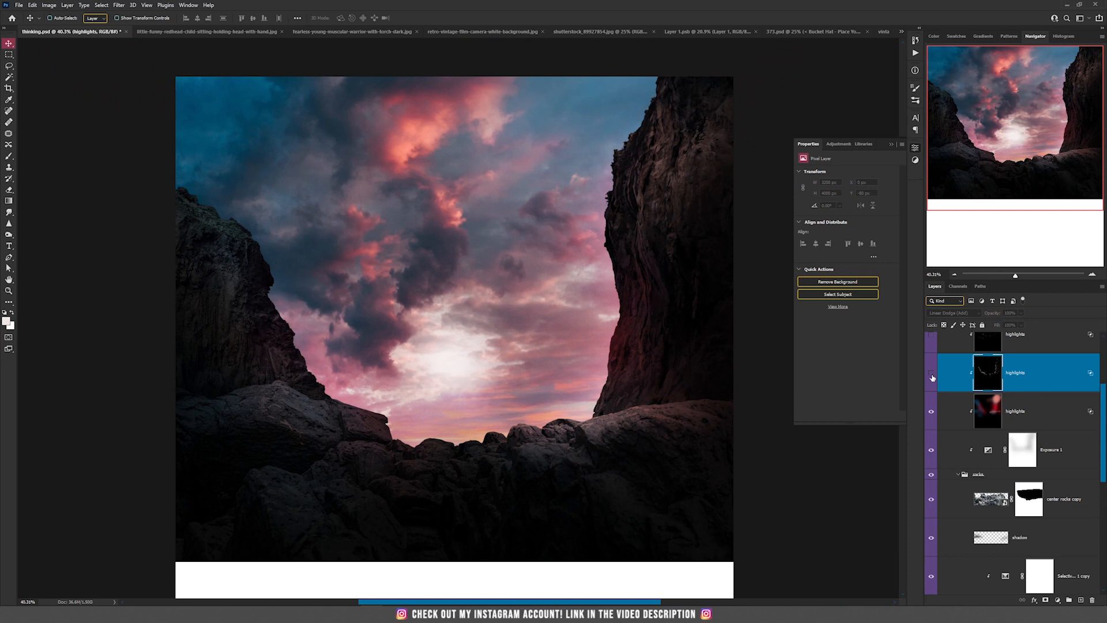
Step: Create a clipped Linear Dodge (Add) layer filled with neutral black directly above the lowest highlights layer
left_click(1010, 409)
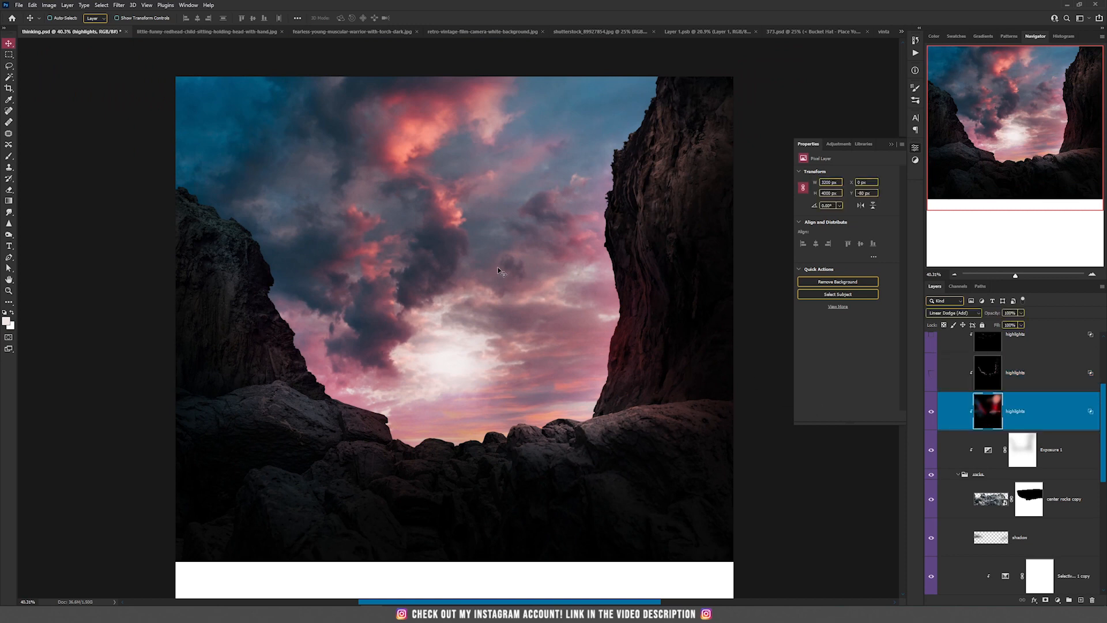
left_click(67, 5)
left_click(205, 14)
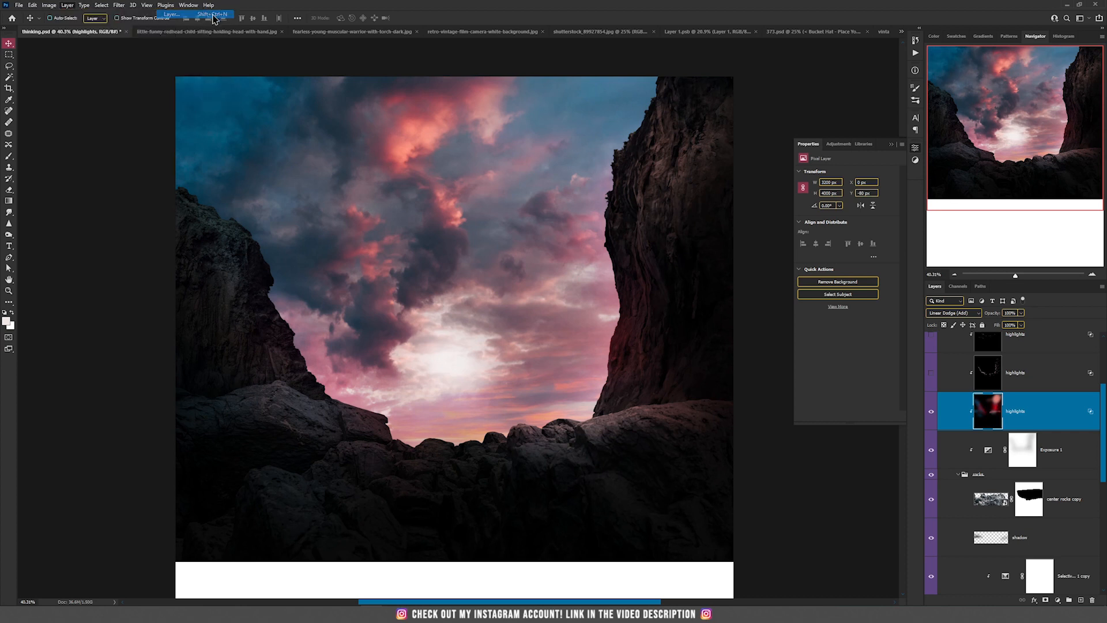
left_click(515, 220)
left_click(518, 306)
left_click(489, 231)
left_click(622, 183)
Step: Sample near-white from the glow with a much smaller brush and paint thin rim light along the upper edges of the central and right-hand rocks
key("b")
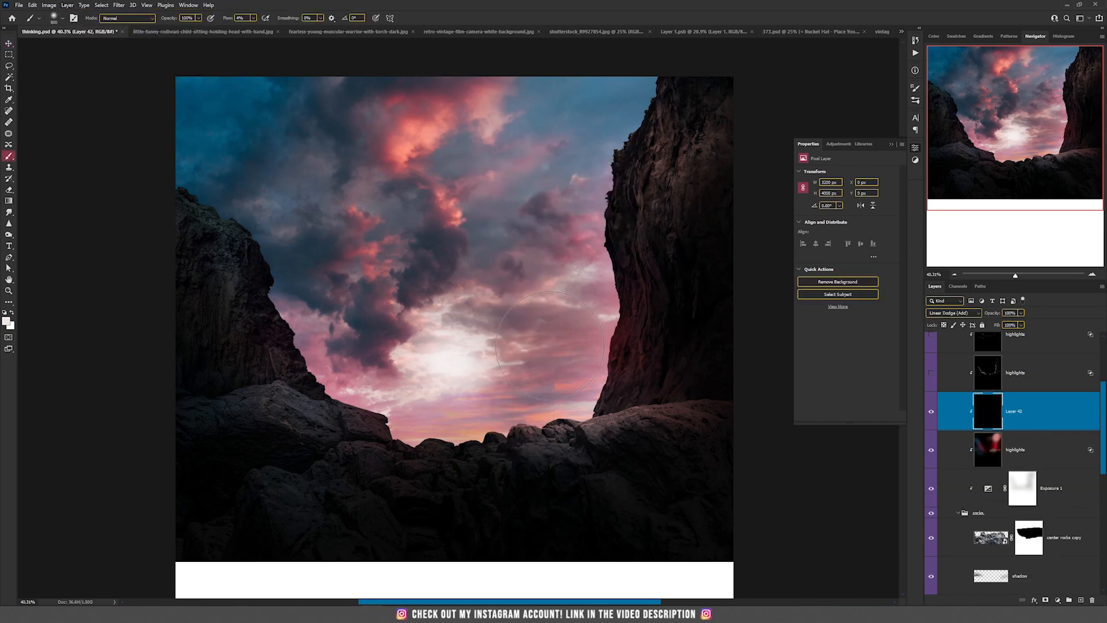
key("bracketleft")
key("bracketleft")
key("bracketleft")
key("bracketleft")
key("bracketleft")
key("bracketleft")
key("bracketleft")
key("bracketleft")
key("bracketleft")
key("bracketleft")
key("bracketleft")
key("bracketleft")
key("bracketleft")
key("bracketleft")
key("bracketleft")
left_click(470, 362, "alt")
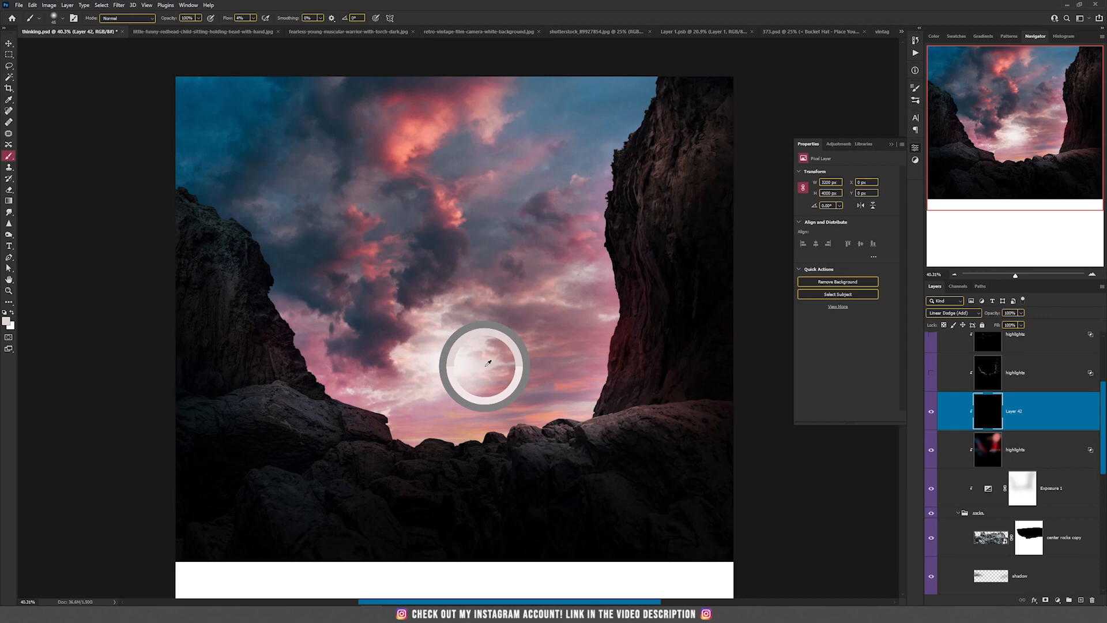
scroll(542, 411, "up", 7)
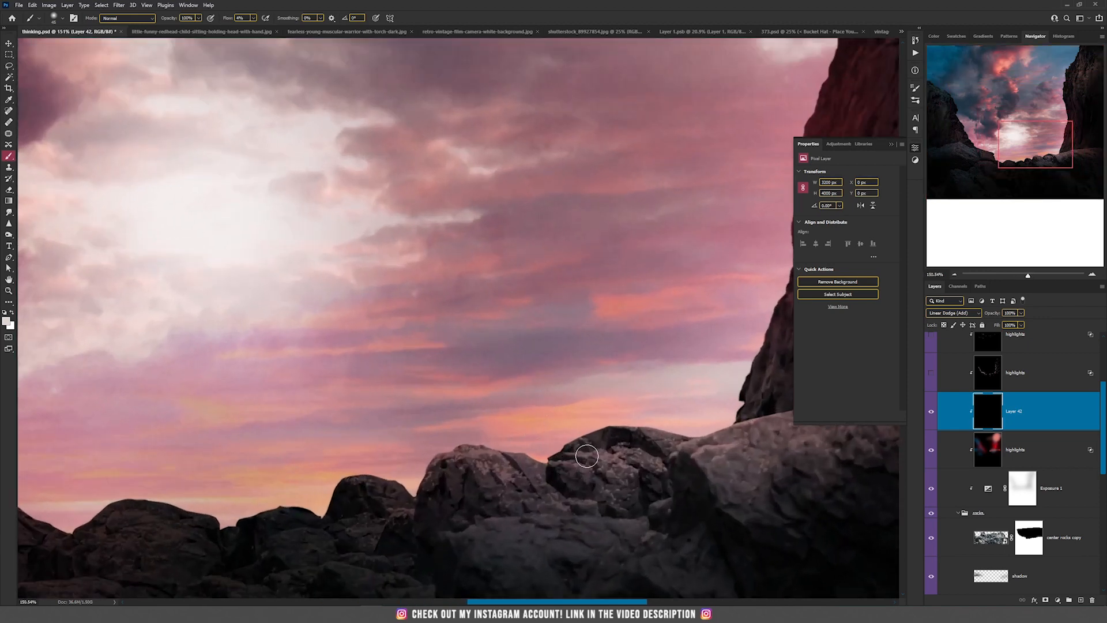
left_click_drag(548, 420, 337, 321)
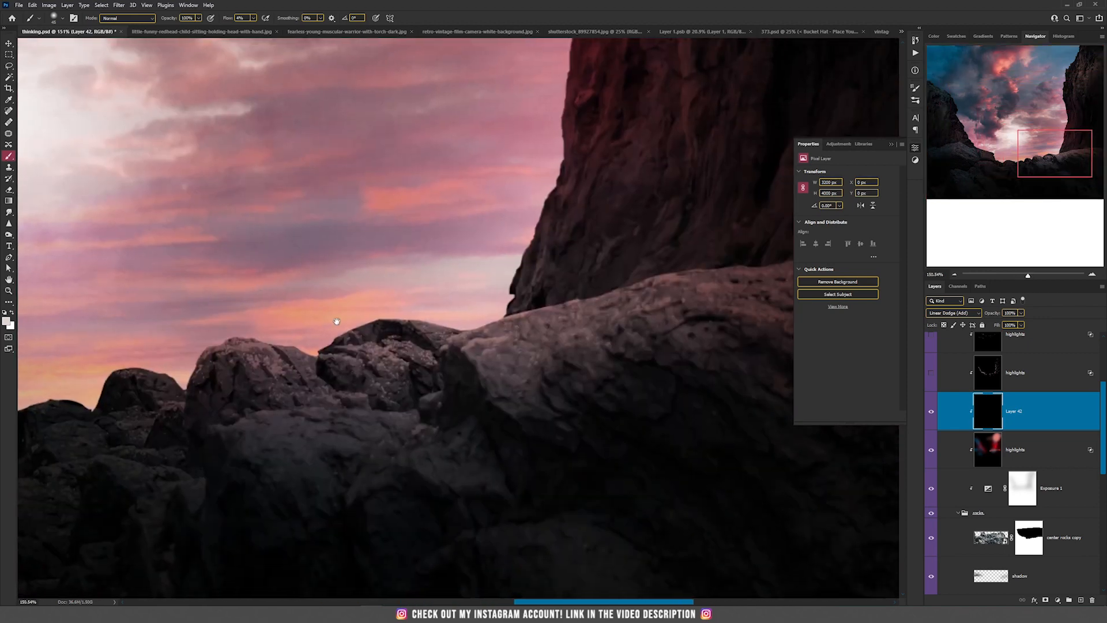
mouse_move(337, 337)
left_mouse_down()
mouse_move(398, 320)
mouse_move(514, 318)
mouse_move(674, 272)
mouse_move(784, 265)
left_mouse_up()
left_click_drag(458, 342, 502, 415)
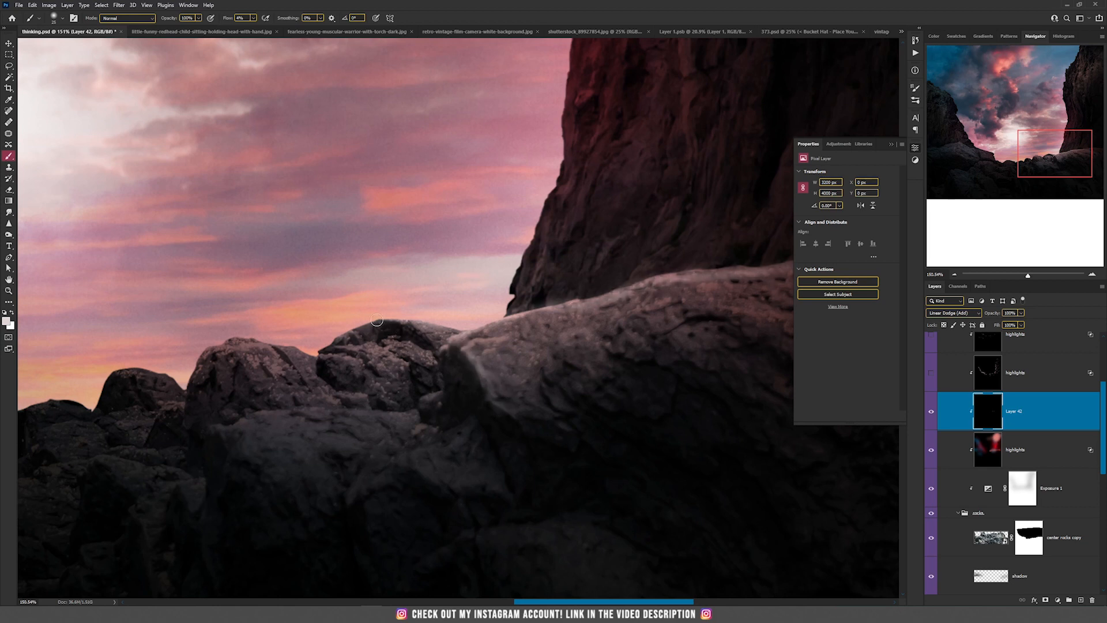
mouse_move(414, 341)
left_mouse_down()
mouse_move(232, 344)
mouse_move(193, 371)
mouse_move(178, 426)
mouse_move(188, 383)
mouse_move(485, 329)
left_mouse_up()
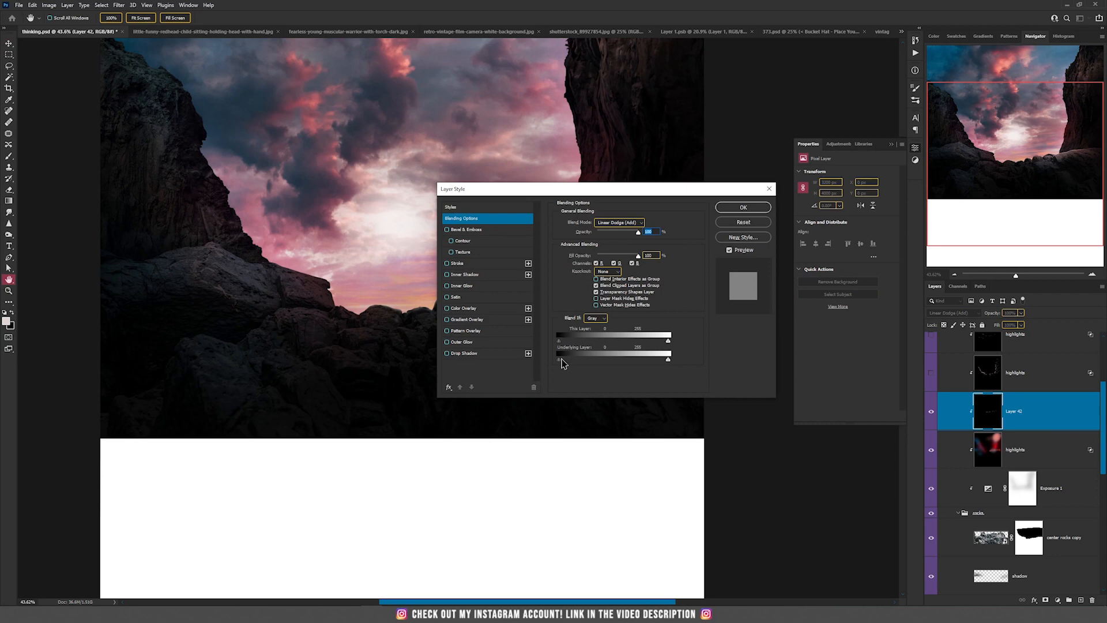
Step: Split the underlying-layer shadow slider in Layer 42's Blend If to 0/20
left_click_drag(565, 364, 567, 363)
left_click_drag(639, 187, 408, 169)
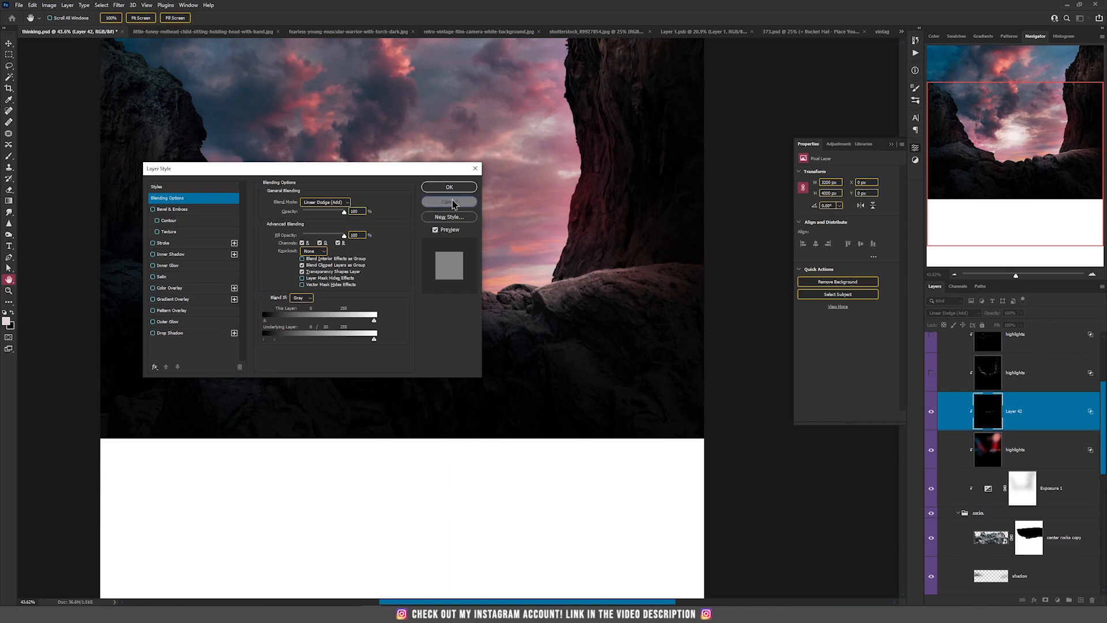
left_click(449, 187)
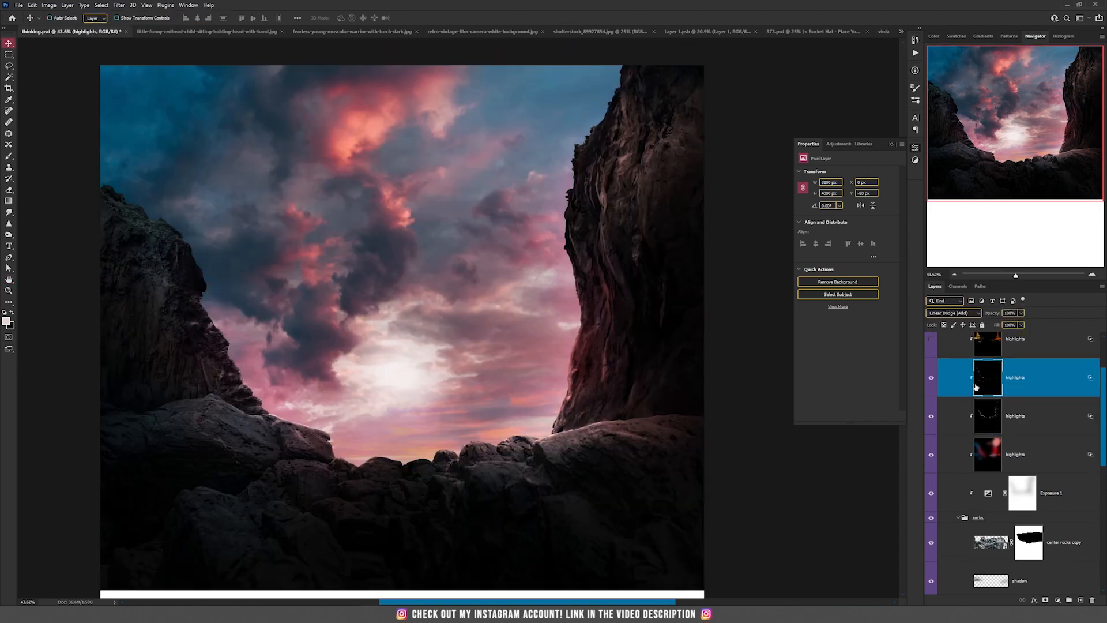
Step: Show the topmost highlights layer of the rocks group, comparing the rocks with and without its orange light
scroll(1029, 394, "up", 2)
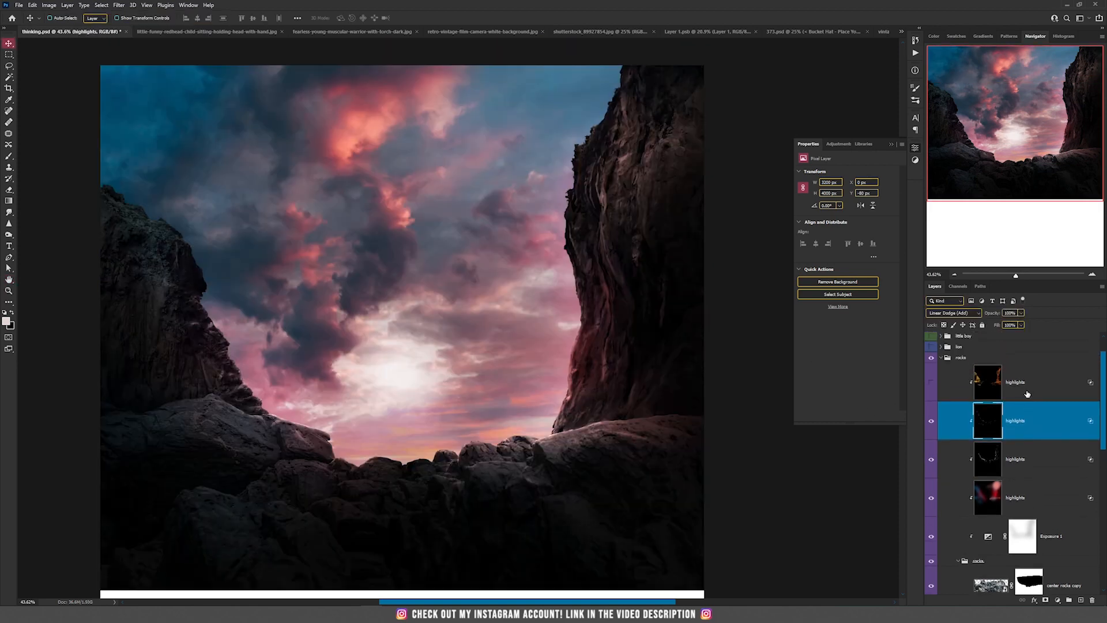
scroll(391, 344, "up", 1)
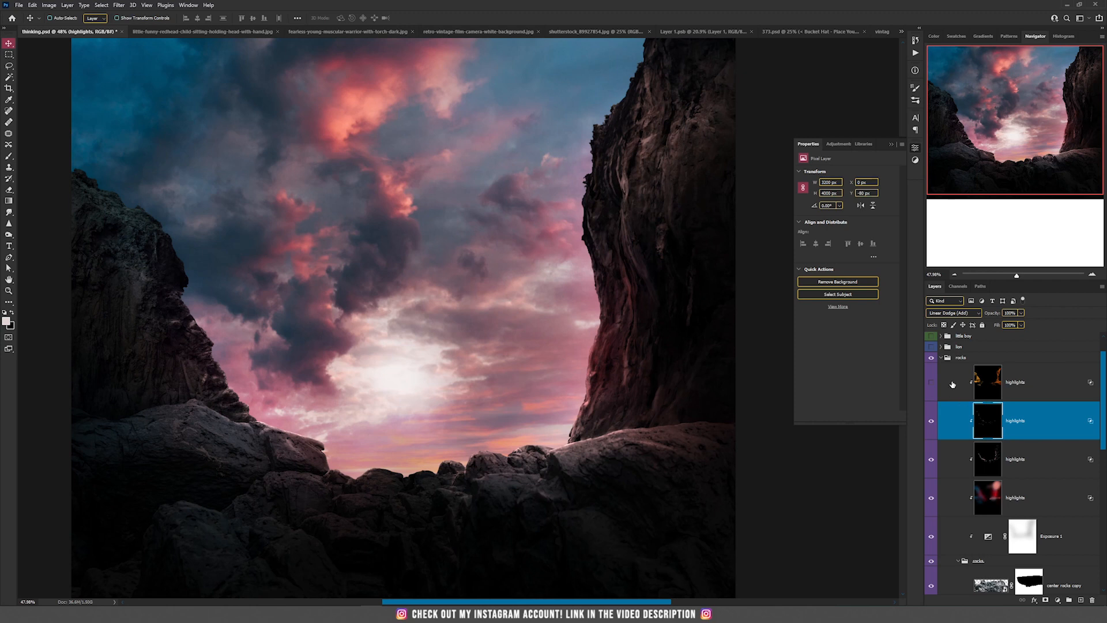
left_click(930, 384)
left_click(930, 385)
left_click(930, 385)
left_click(930, 385)
left_click(930, 386)
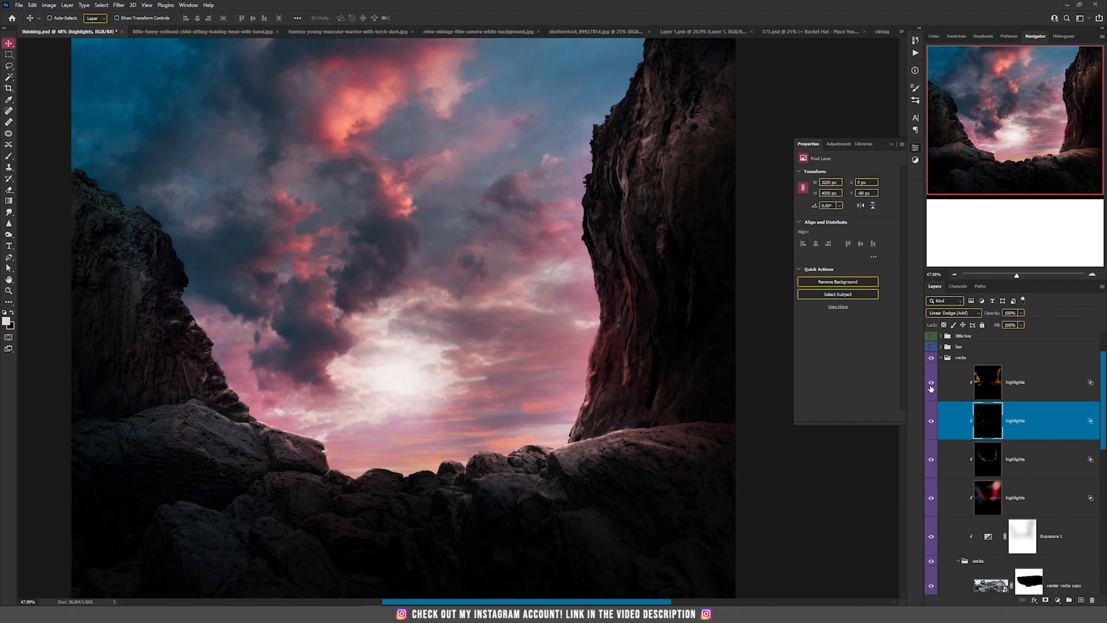
left_click(930, 386)
left_click(930, 385)
Step: Select the orange highlights layer and examine its effect on both cliffs and the foreground rocks, comparing it hidden and shown
scroll(631, 423, "down", 2)
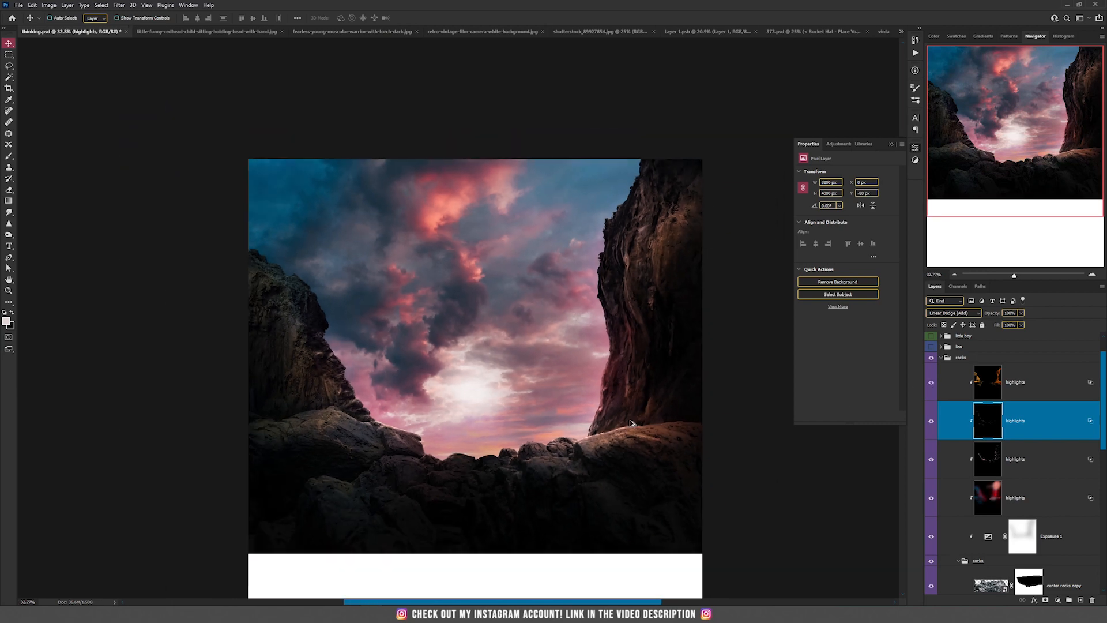
scroll(631, 423, "up", 2)
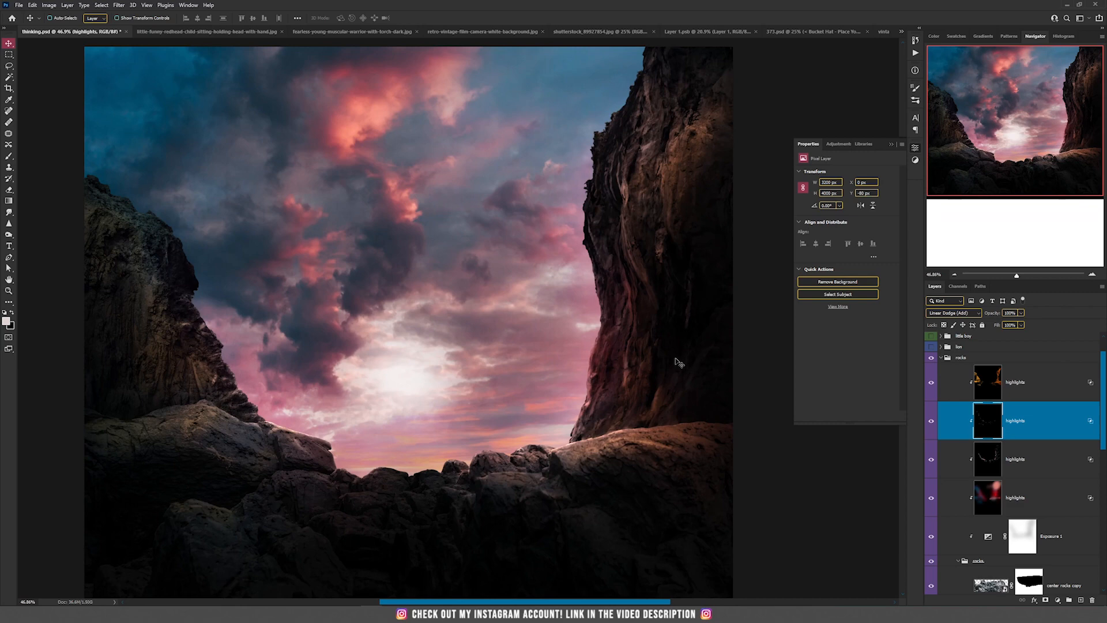
scroll(679, 362, "down", 1)
scroll(679, 362, "down", 1)
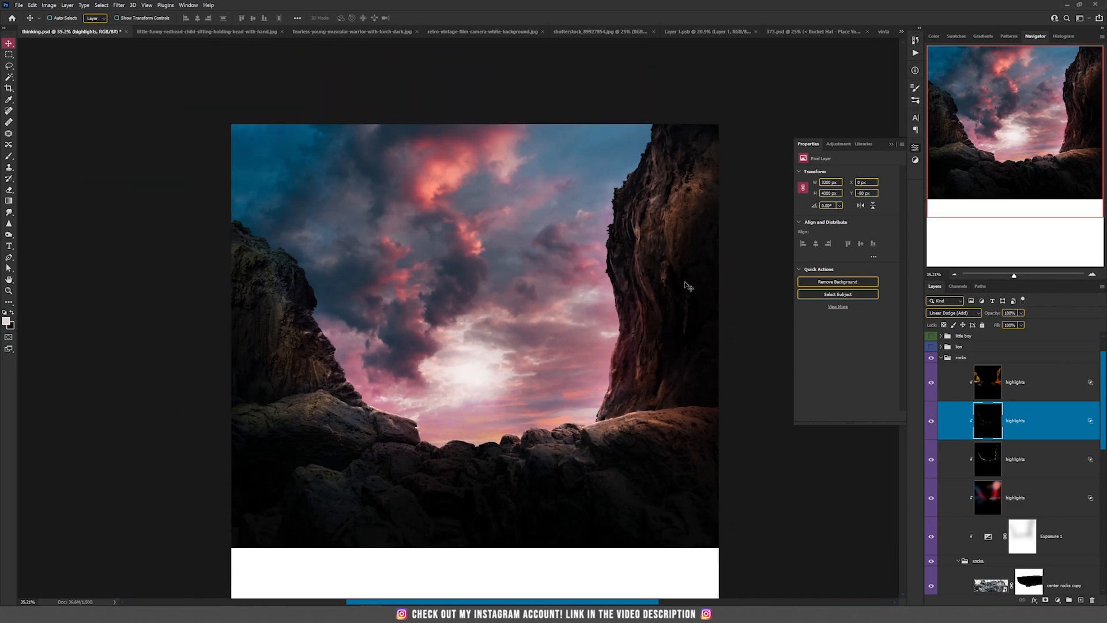
left_click_drag(686, 285, 679, 323)
scroll(645, 472, "up", 1)
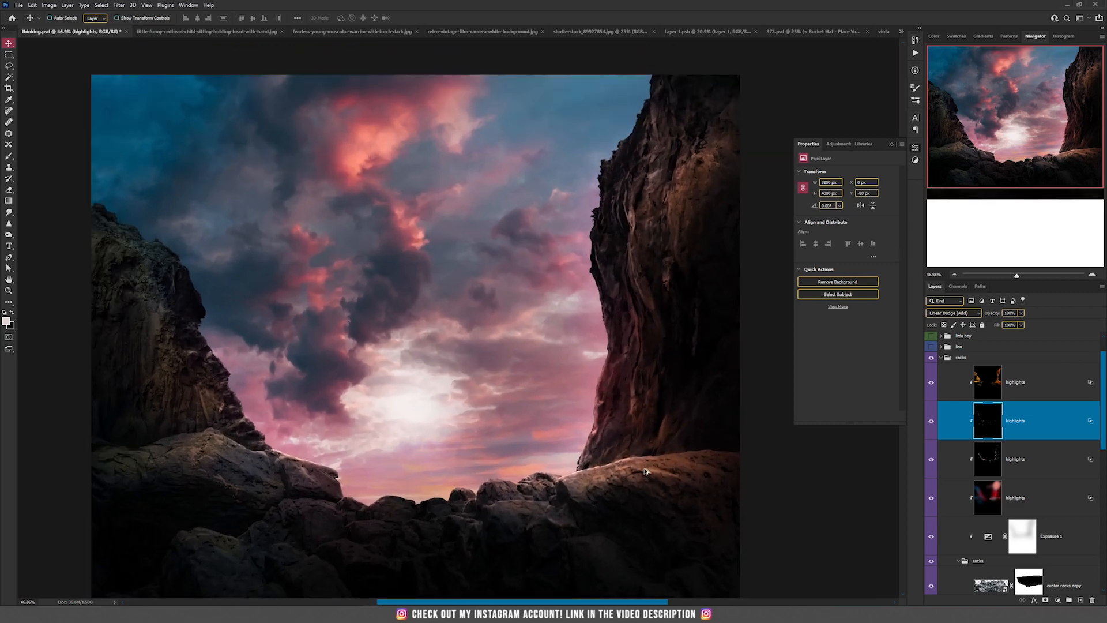
left_click(961, 385)
left_click(932, 384)
left_click(932, 384)
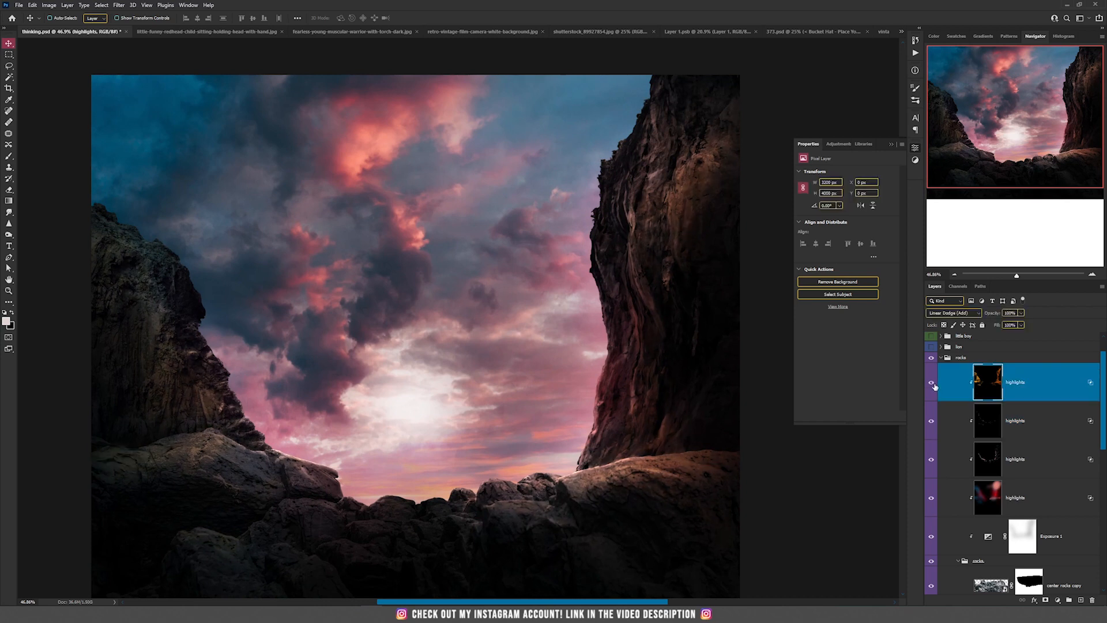
left_click(933, 383)
left_click(932, 384)
scroll(520, 456, "down", 3)
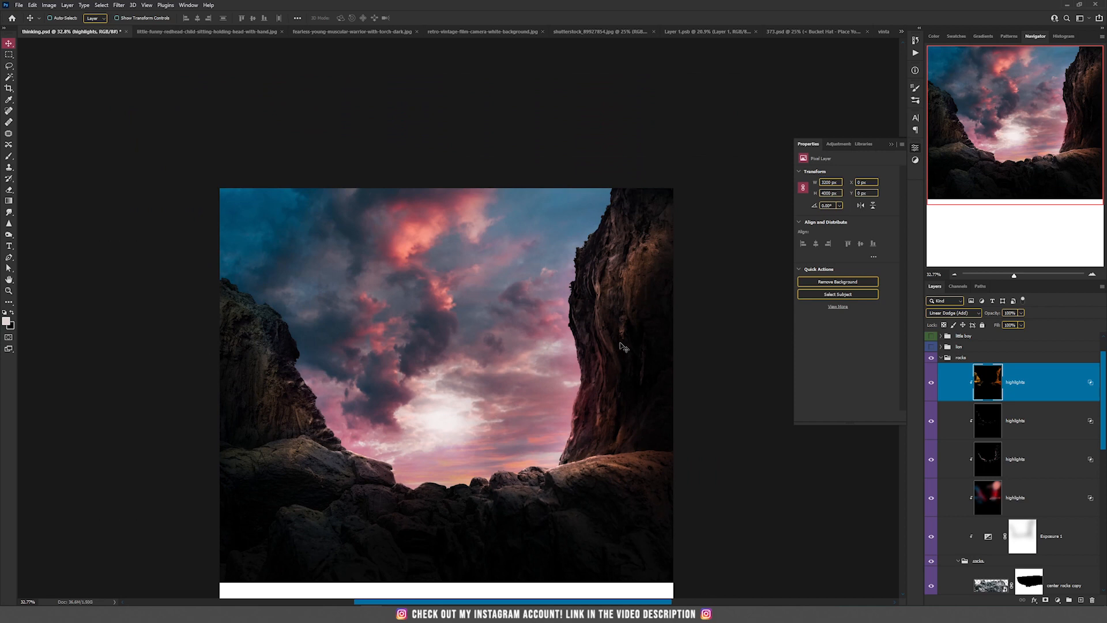
scroll(621, 349, "up", 2)
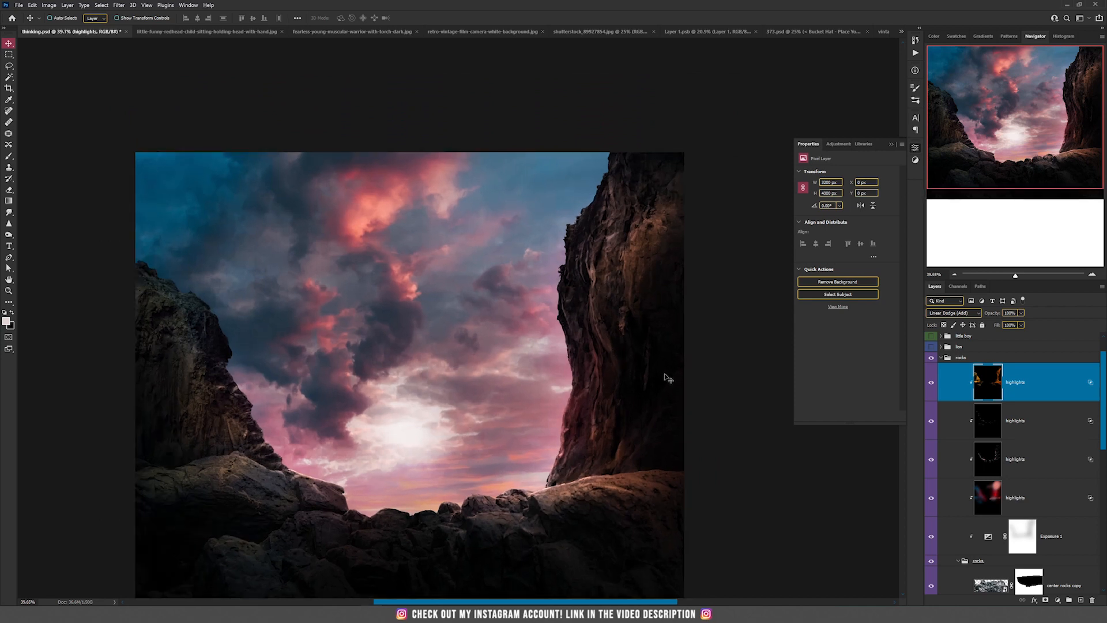
scroll(545, 406, "down", 1)
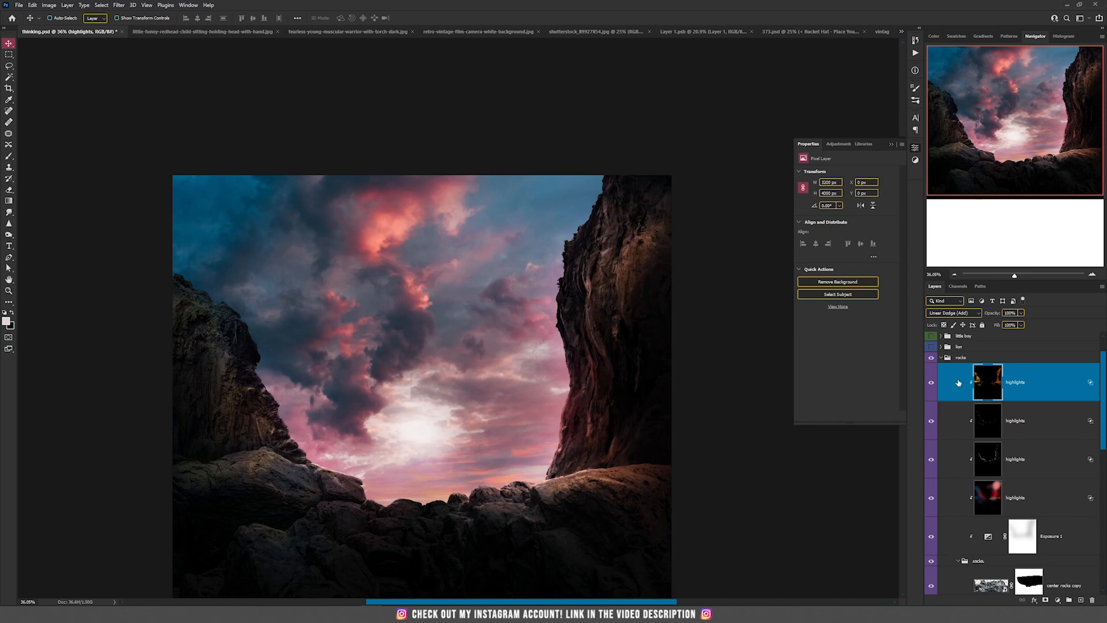
scroll(500, 410, "down", 3)
scroll(494, 308, "up", 3)
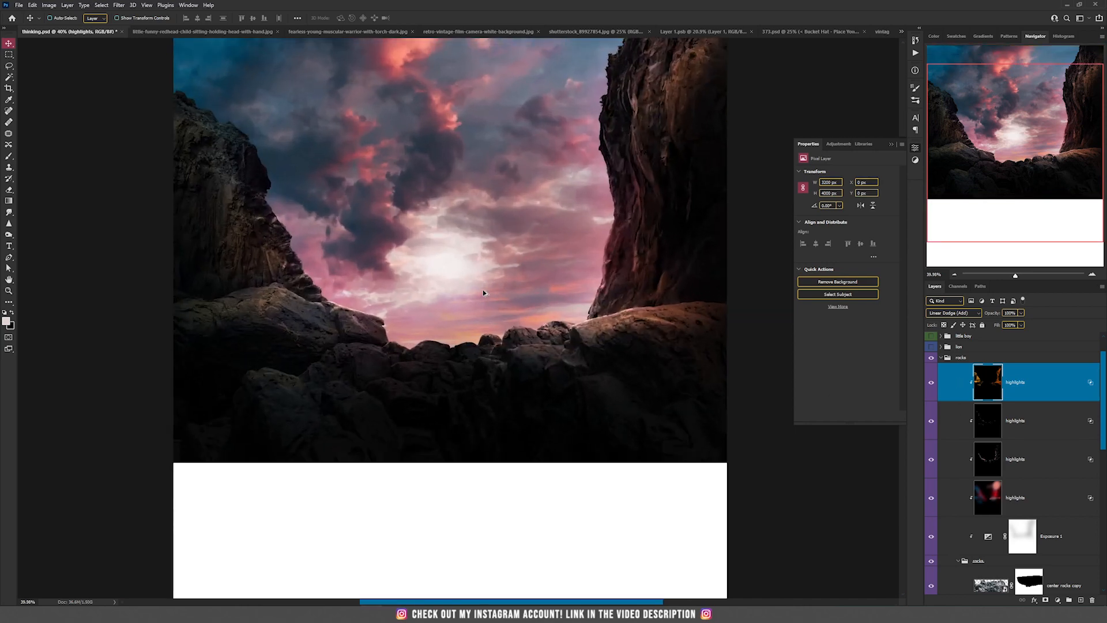
left_click_drag(502, 240, 495, 375)
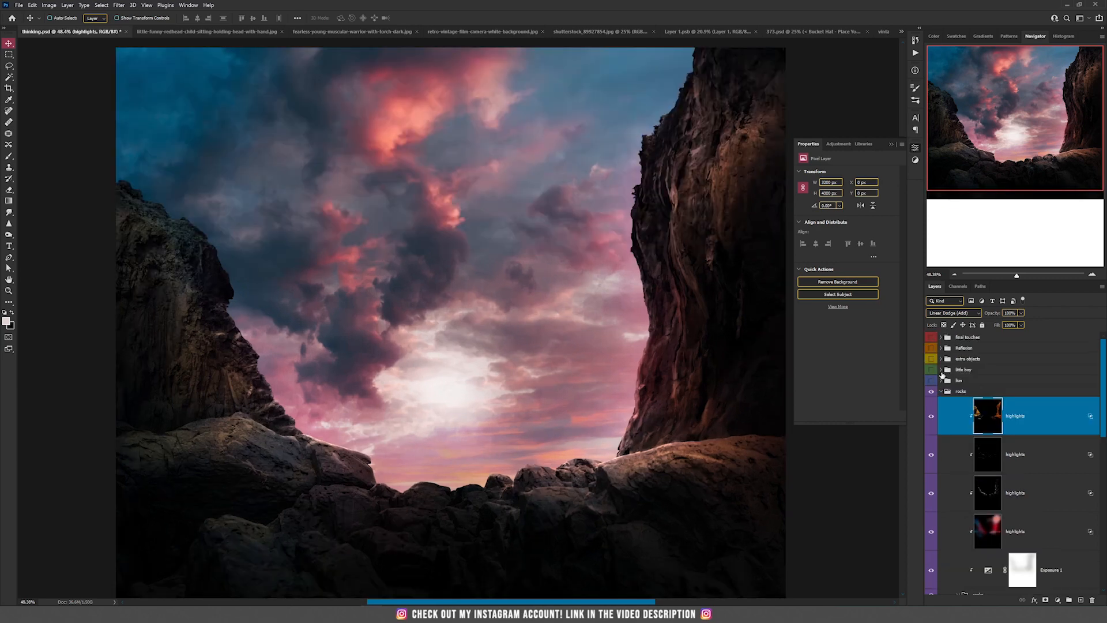
Step: Expand the little boy group and switch to the red-haired child's photo to examine the seated figure
left_click(941, 370)
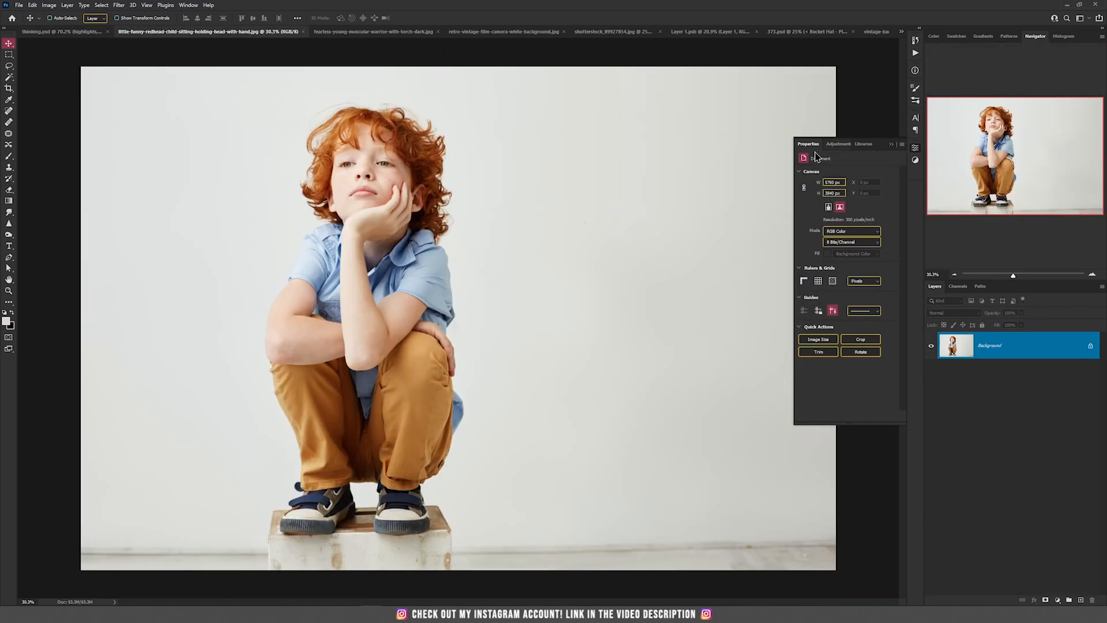
scroll(349, 263, "up", 2)
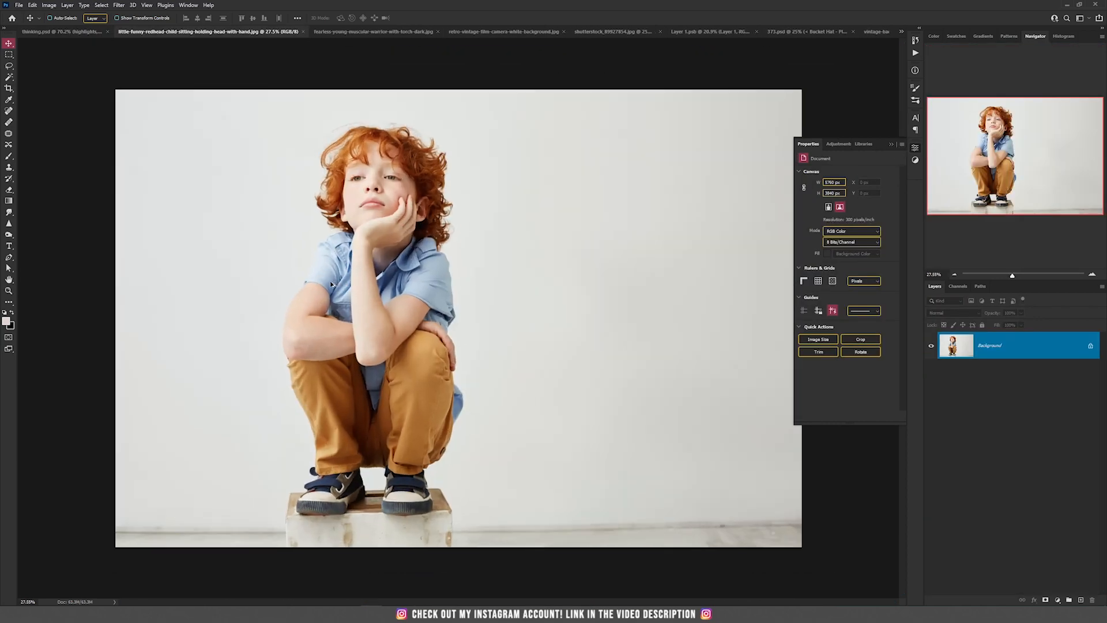
scroll(360, 391, "up", 1)
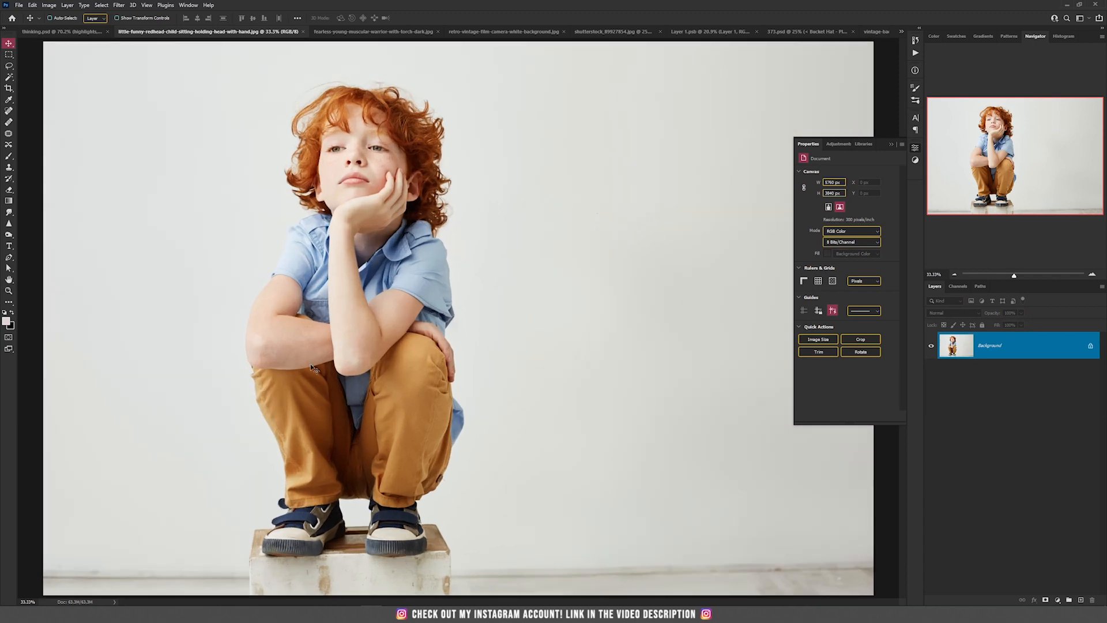
Step: Start a Pen tool path at the sole of the boy's left-hand shoe and trace its outer edge up past the strap
key("p")
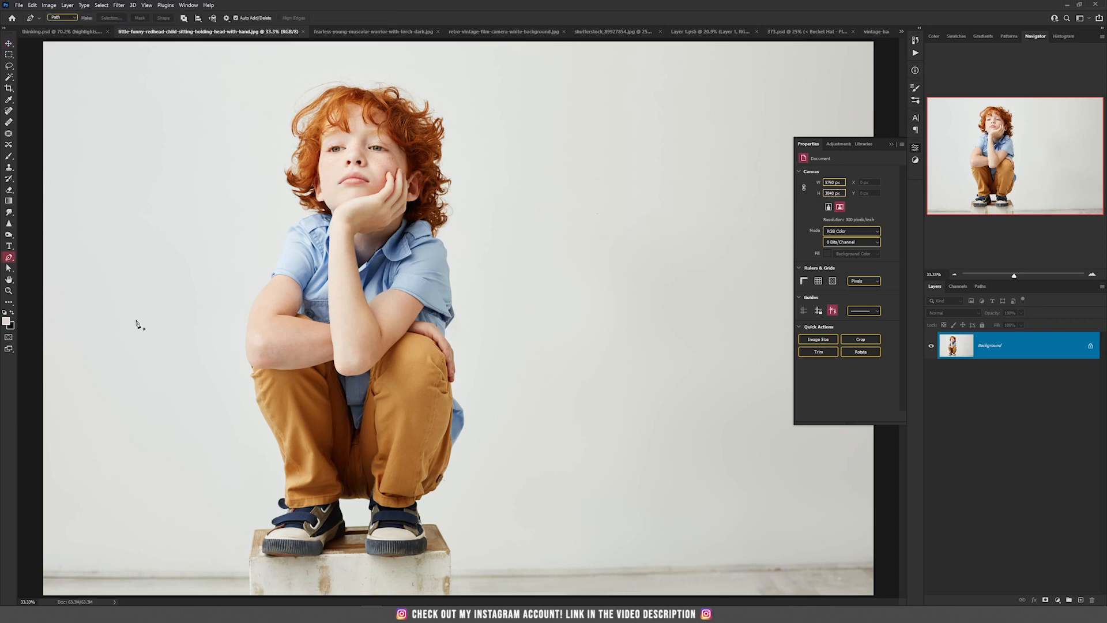
scroll(228, 506, "up", 4)
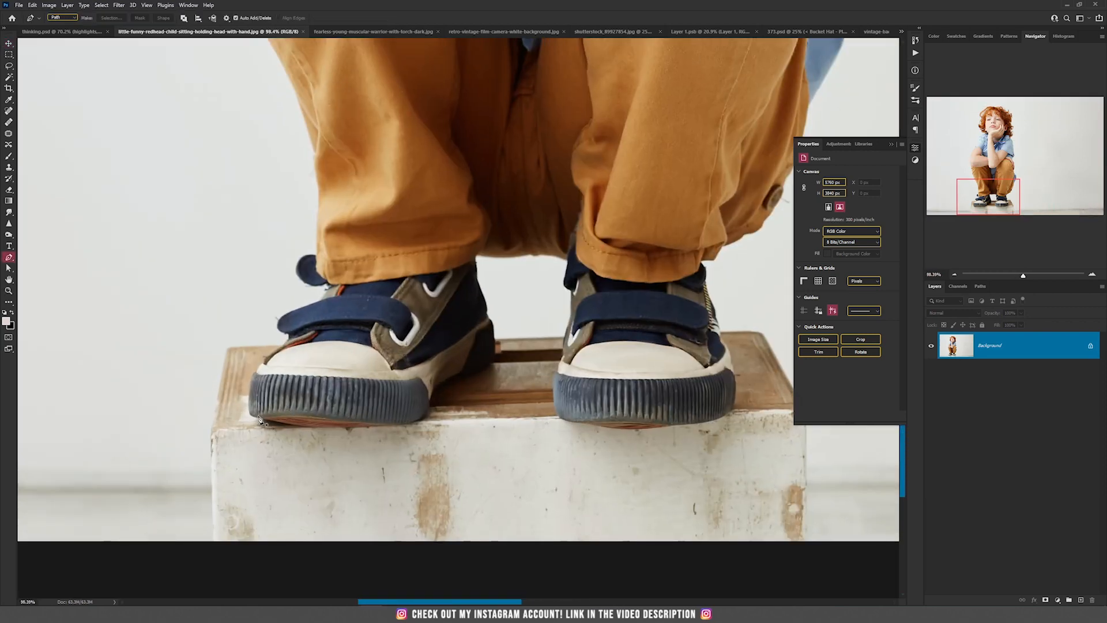
left_click(259, 416)
left_click_drag(253, 390, 254, 377)
left_click(258, 372)
left_click(267, 362)
left_click(286, 343)
left_click(280, 322)
left_click_drag(306, 308, 315, 305)
scroll(326, 287, "up", 3)
left_click(294, 280)
left_click(264, 245)
left_click(278, 223)
Step: Continue the pen path around the left-hand shoe's loose strap tip and up the outer trouser leg to the elbow
scroll(308, 215, "up", 3)
left_click(300, 277)
scroll(300, 277, "up", 2)
left_click(330, 304)
left_click(317, 179)
left_click_drag(312, 165, 271, 124)
left_click(358, 295)
left_click_drag(271, 124, 397, 403)
left_click(348, 315)
left_click(337, 255)
left_click(321, 147)
scroll(367, 387, "down", 5)
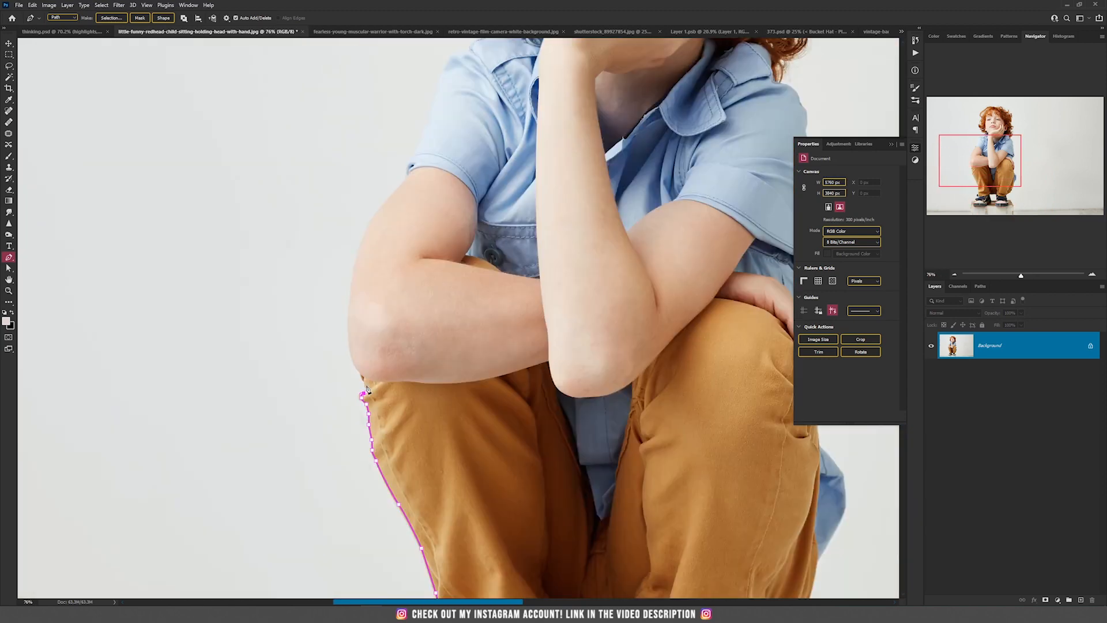
Step: Trace the path along the outer edge of the boy's left-hand arm and sleeve up over the shoulder to the hair
left_click(366, 376)
left_click_drag(360, 267, 379, 211)
left_click_drag(387, 196, 354, 411)
left_click(374, 397)
left_click_drag(399, 336, 403, 324)
left_click_drag(418, 282, 407, 440)
left_click(443, 261)
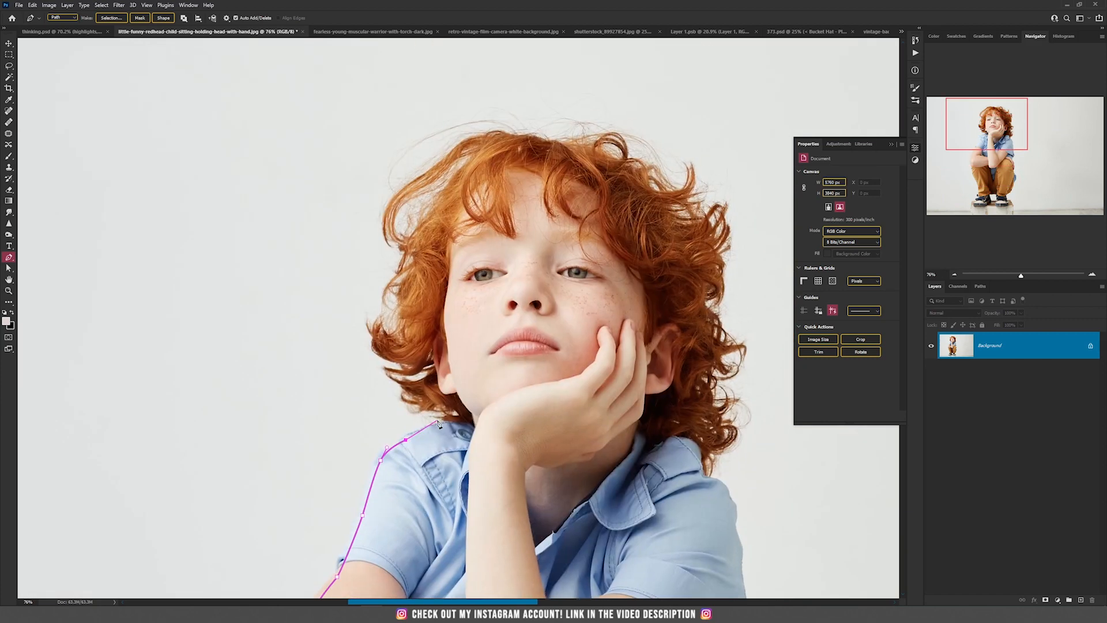
left_click(431, 429)
left_click_drag(430, 434, 384, 450)
left_click(376, 447)
Step: Draw a loose curved path around the boy's hair, leaving a wide margin, and end it on the opposite shoulder
left_click_drag(276, 366, 278, 287)
left_click_drag(317, 146, 372, 92)
left_click_drag(548, 65, 638, 74)
left_click_drag(720, 124, 757, 170)
left_click_drag(764, 317, 576, 393)
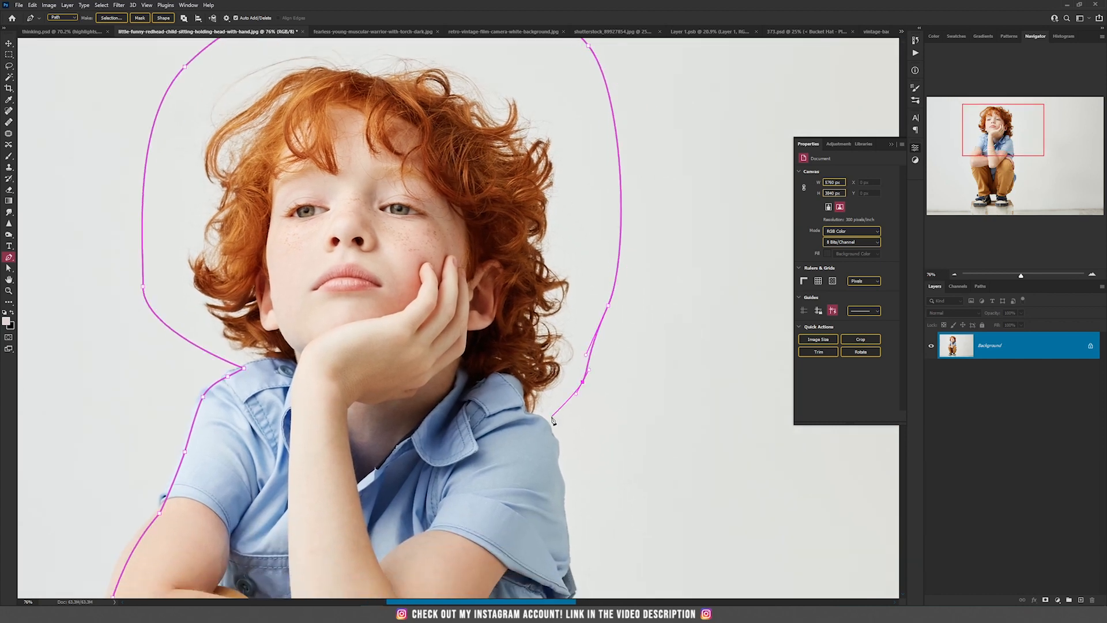
left_click(542, 418)
Step: Trace the right-hand shoulder closely and follow the back edge of the shirt down to its lower fold
scroll(551, 428, "up", 10)
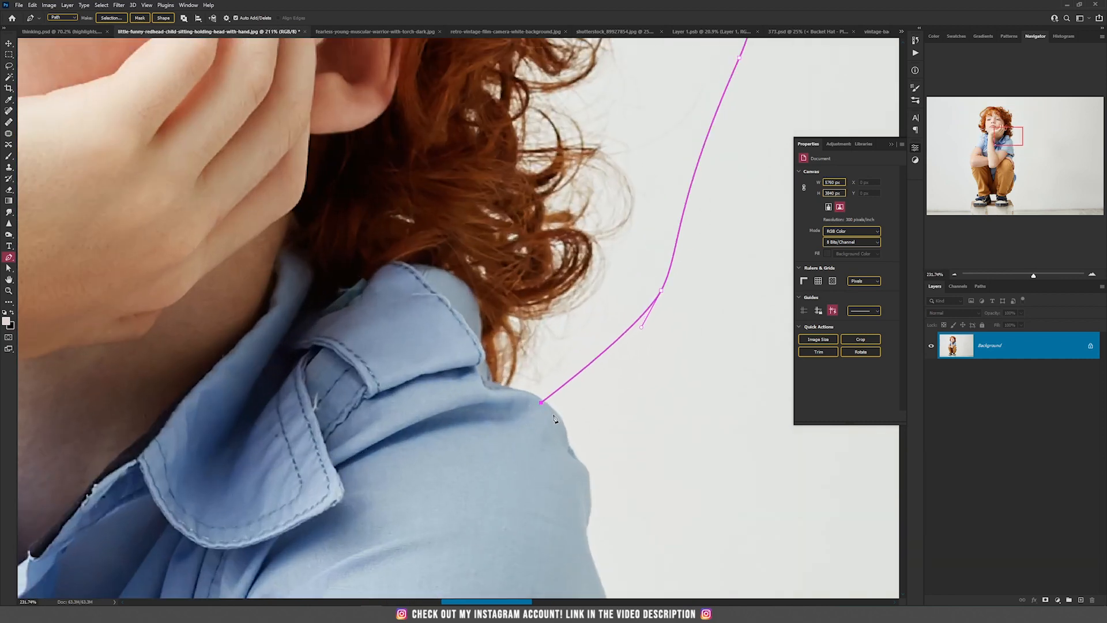
left_click_drag(566, 442, 568, 449)
left_click(583, 471)
left_click(589, 500)
left_click_drag(583, 528, 470, 237)
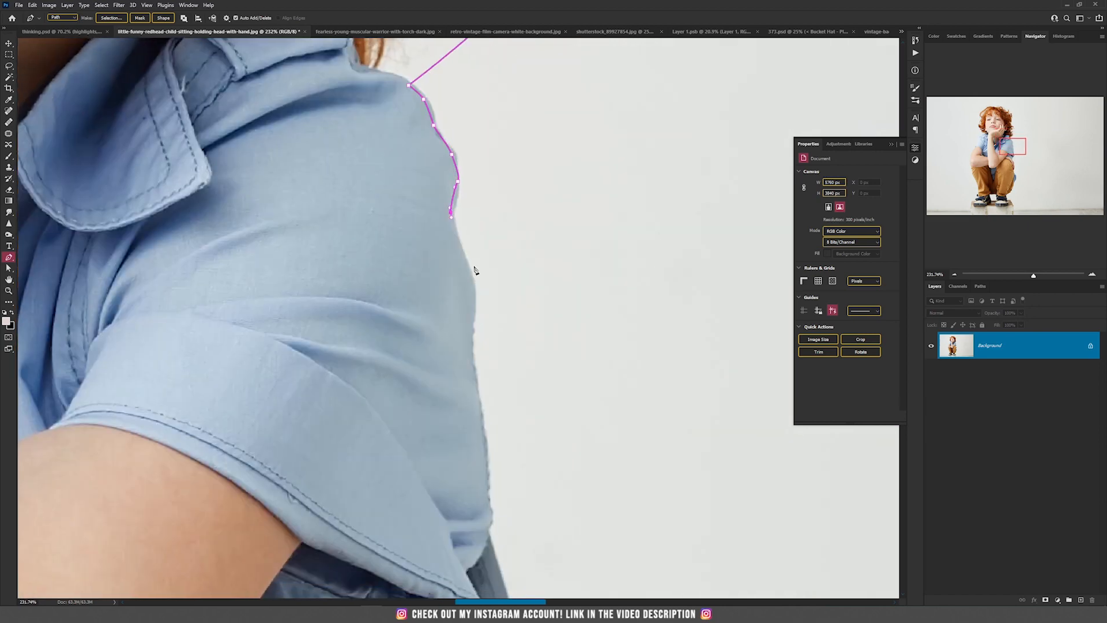
left_click(473, 284)
left_click(472, 340)
left_click(476, 398)
left_click(488, 479)
left_click(490, 526)
left_click_drag(491, 536, 407, 110)
Step: Trace the path around the right-hand fingers, the hanging shirt tail and the trouser leg down to the ankle
scroll(416, 427, "down", 9)
left_click(427, 333)
left_click(399, 430)
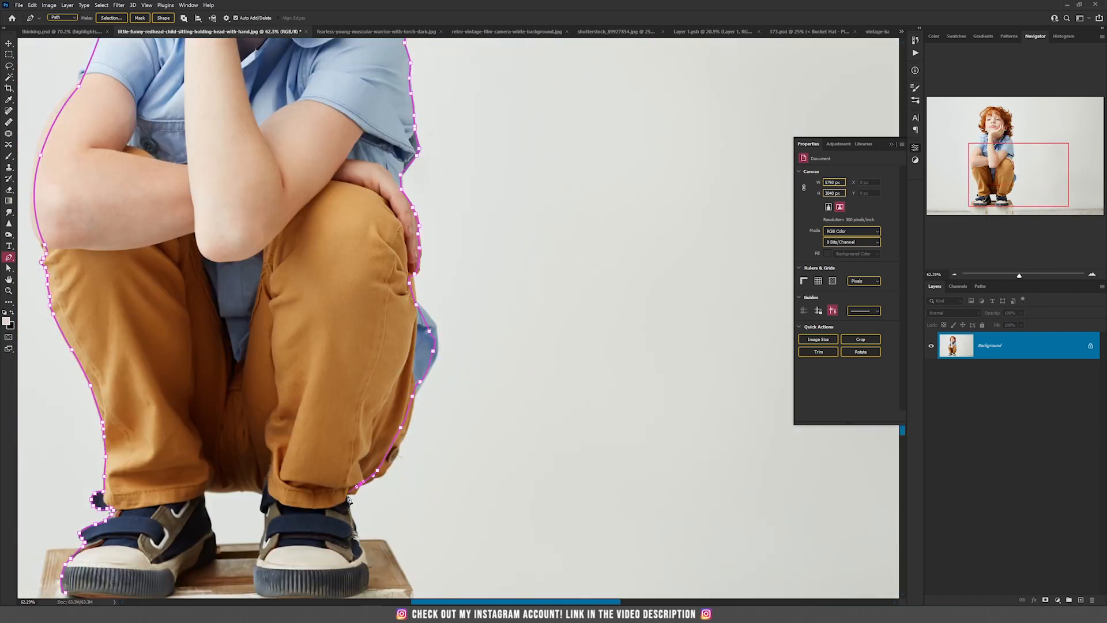
left_click_drag(399, 430, 414, 262)
Step: Trace the right-hand shoe and run the path beneath both soles, closing it at its starting point
left_click(376, 417)
left_click(337, 433)
left_click(179, 426)
left_click(111, 433)
left_click(75, 426)
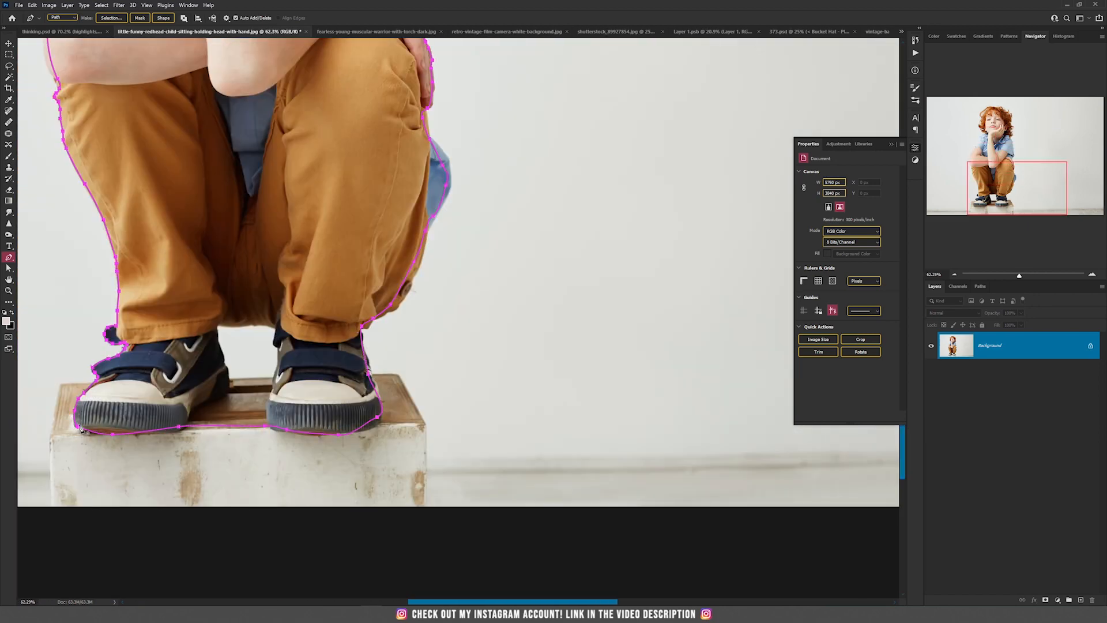
Step: Convert the closed path around the boy into a selection and add it to the photo as a layer mask
scroll(334, 440, "up", 10)
scroll(334, 440, "up", 1)
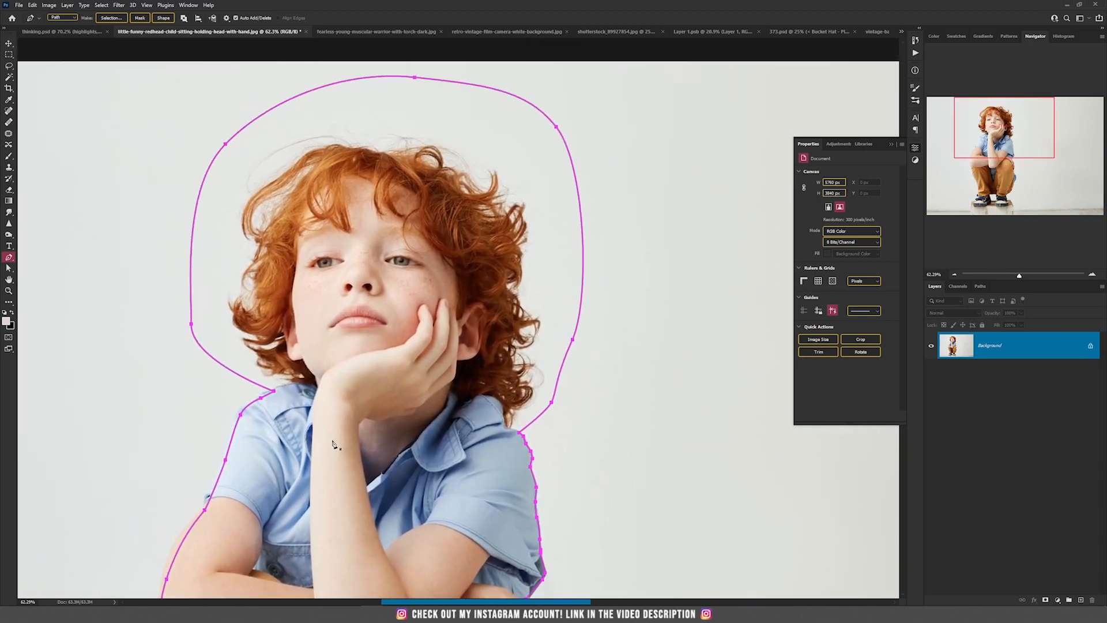
key("ctrl+Return")
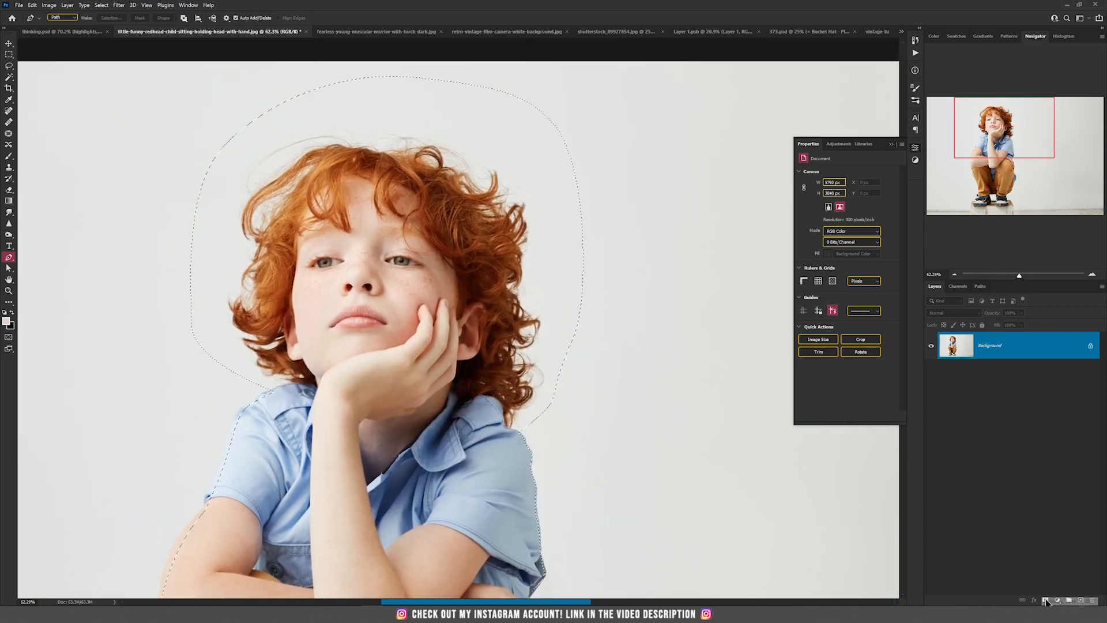
left_click(1044, 599)
key("v")
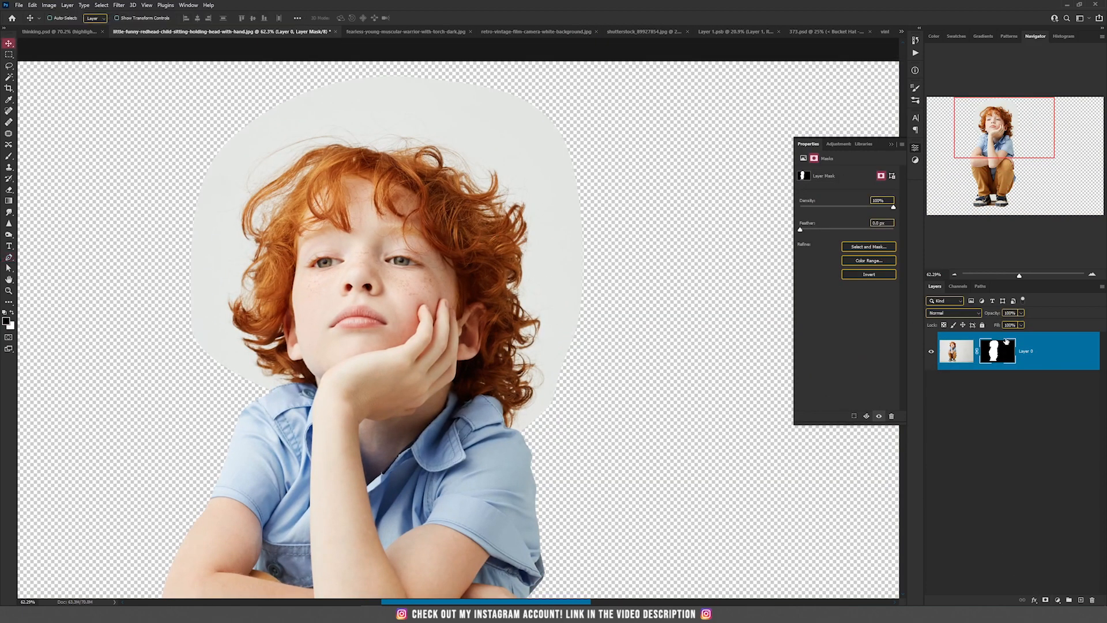
Step: Refine the layer mask around the boy's hair with an enlarged Refine Edge Brush in Select and Mask and apply it
double_click(994, 350)
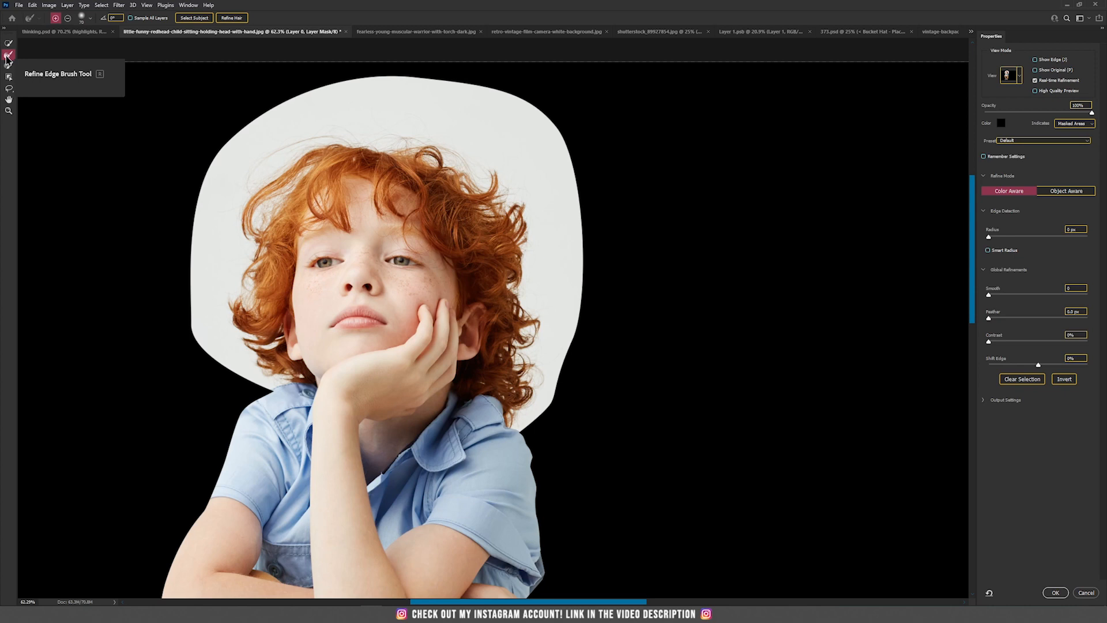
key("bracketright")
key("bracketright")
key("bracketright")
key("bracketright")
key("bracketright")
key("bracketright")
key("bracketright")
key("bracketright")
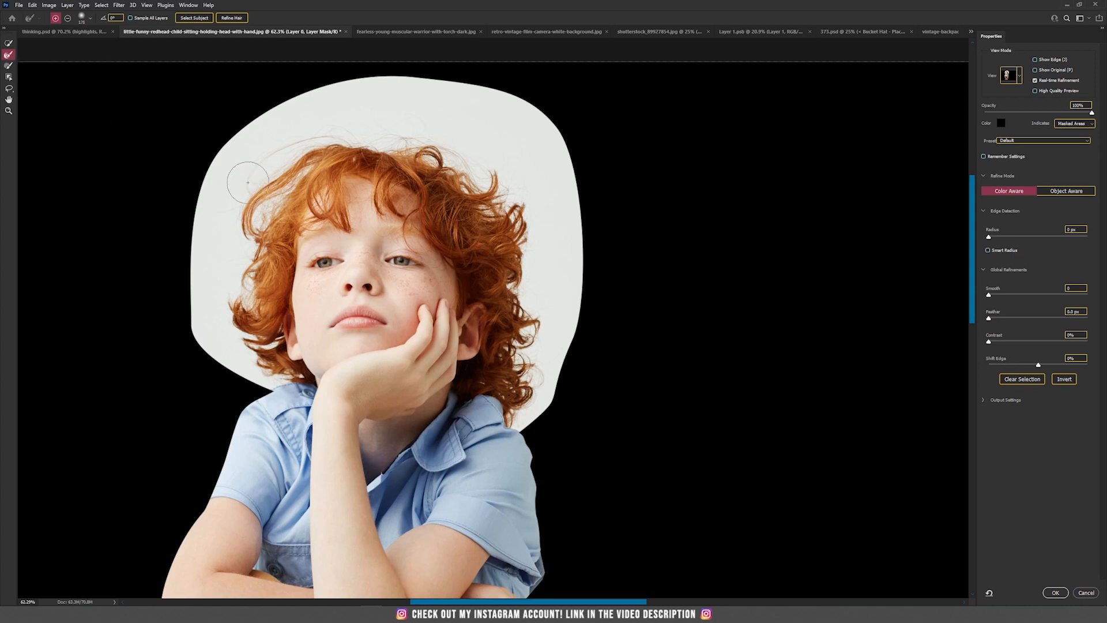
mouse_move(243, 176)
left_mouse_down()
mouse_move(202, 264)
mouse_move(225, 213)
mouse_move(246, 224)
left_mouse_up()
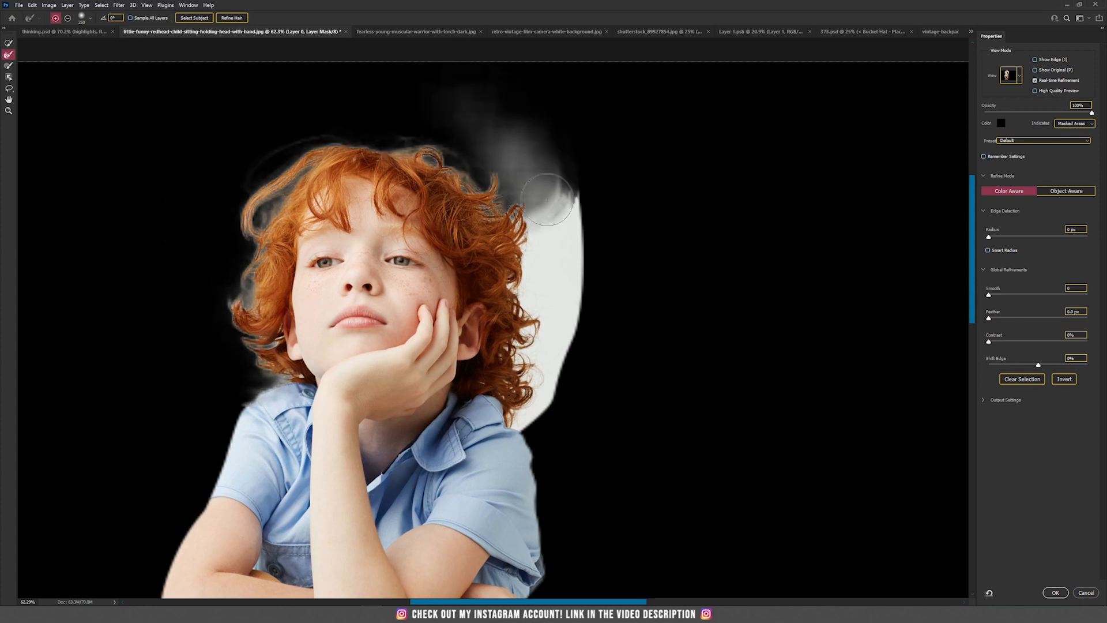
mouse_move(234, 302)
left_mouse_down()
mouse_move(242, 289)
mouse_move(236, 311)
mouse_move(255, 298)
left_mouse_up()
scroll(488, 264, "down", 5)
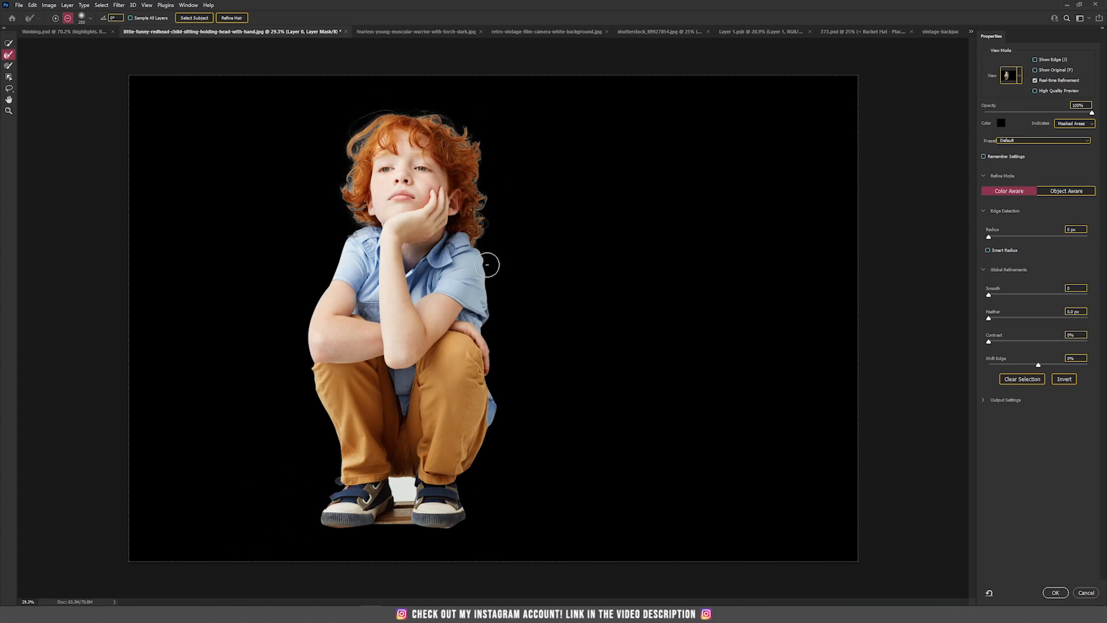
left_click(1055, 592)
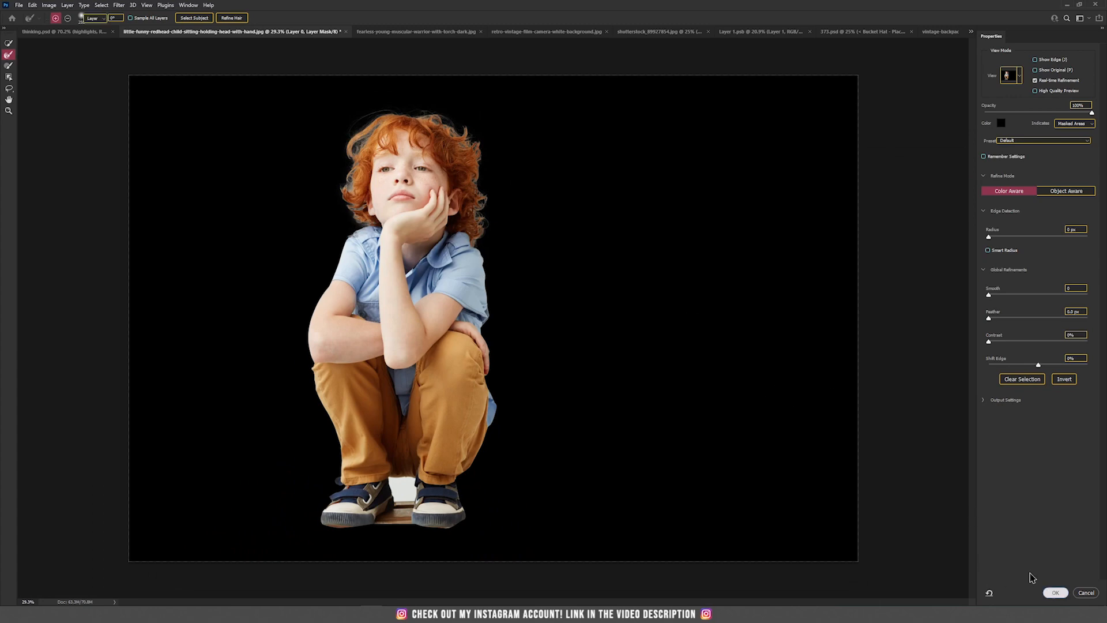
Step: Switch to thinking.psd, select the boy's layer and examine the cutout against the sky and rocks
scroll(469, 425, "up", 5)
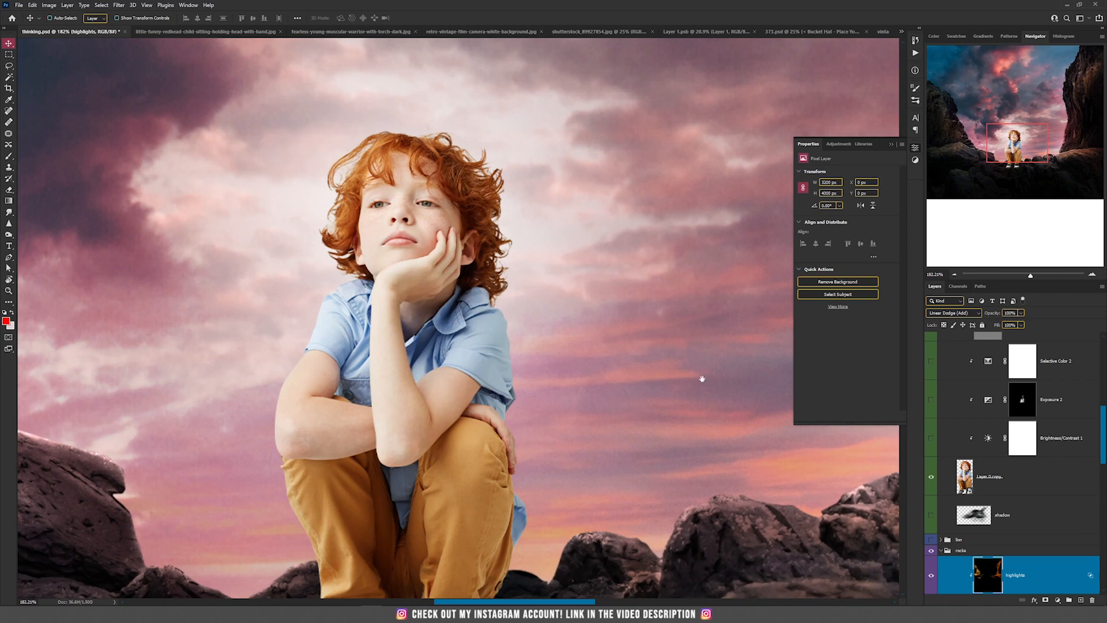
left_click(1003, 477)
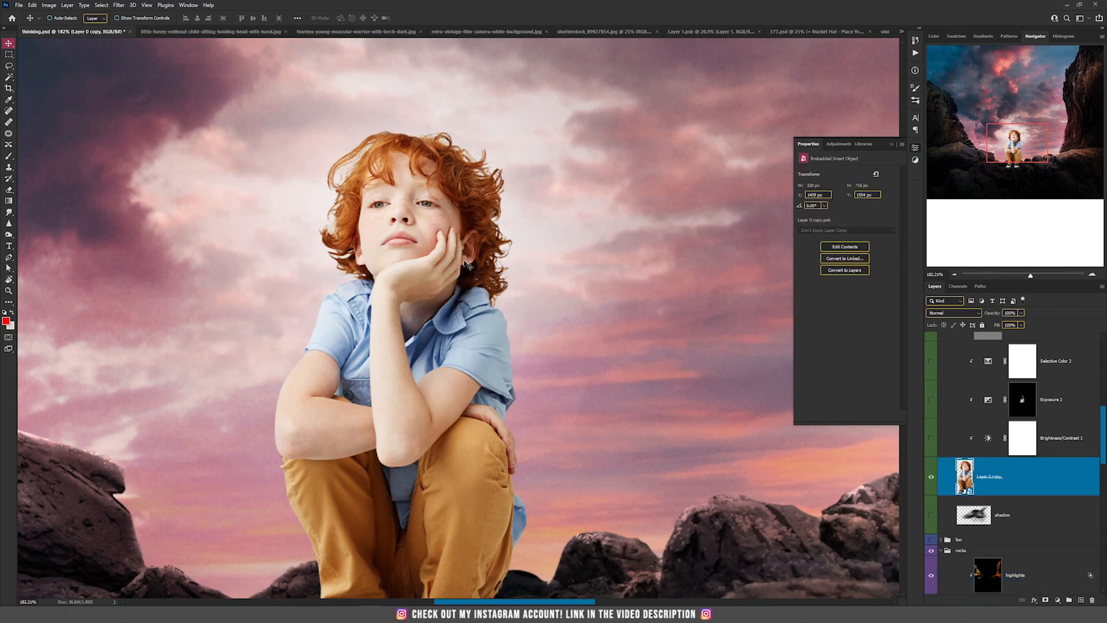
scroll(459, 261, "down", 3)
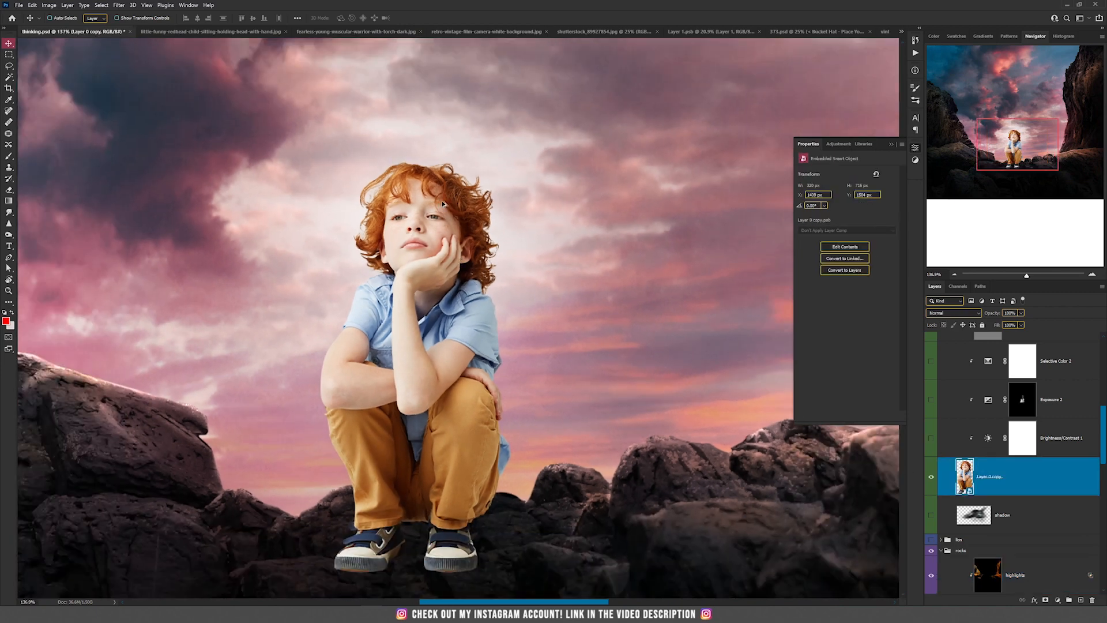
scroll(442, 204, "up", 3)
scroll(441, 200, "down", 1)
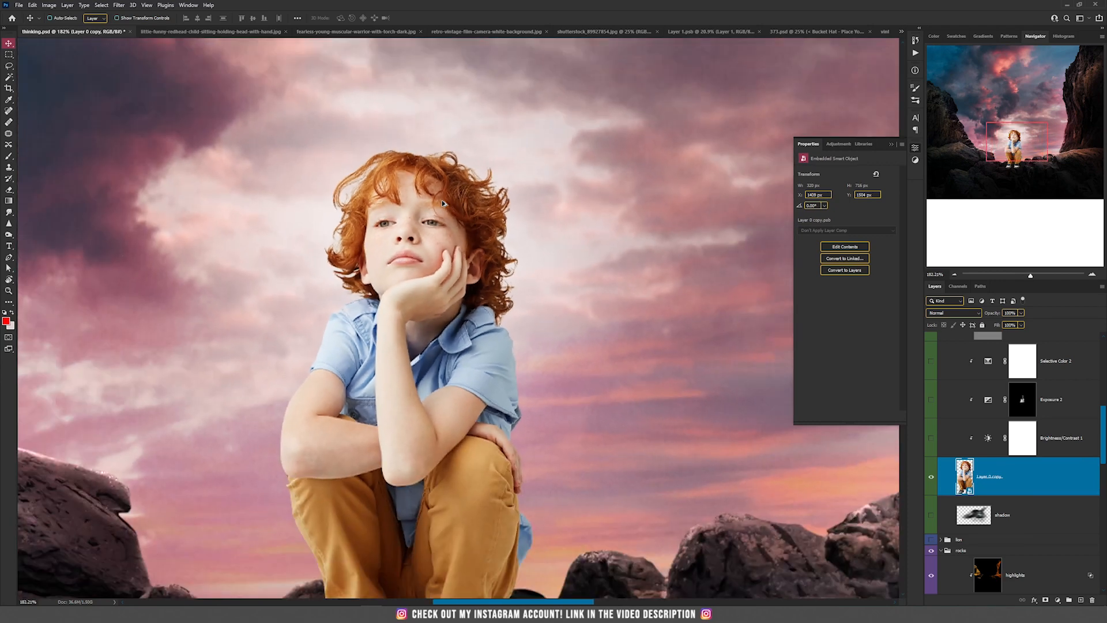
scroll(442, 199, "down", 1)
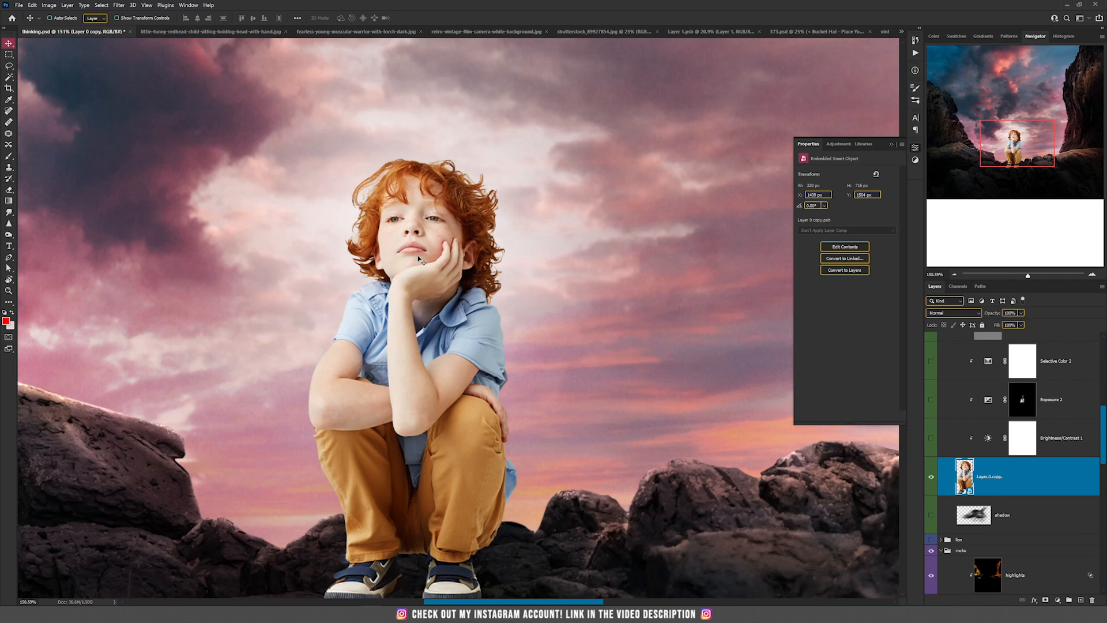
scroll(419, 257, "down", 1)
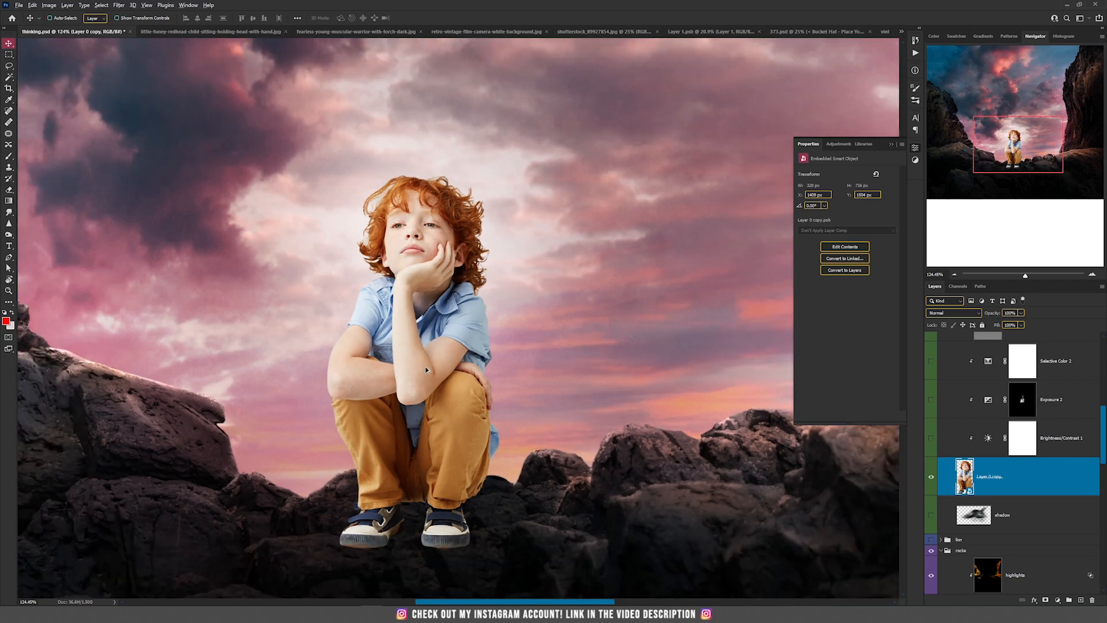
scroll(427, 369, "down", 3)
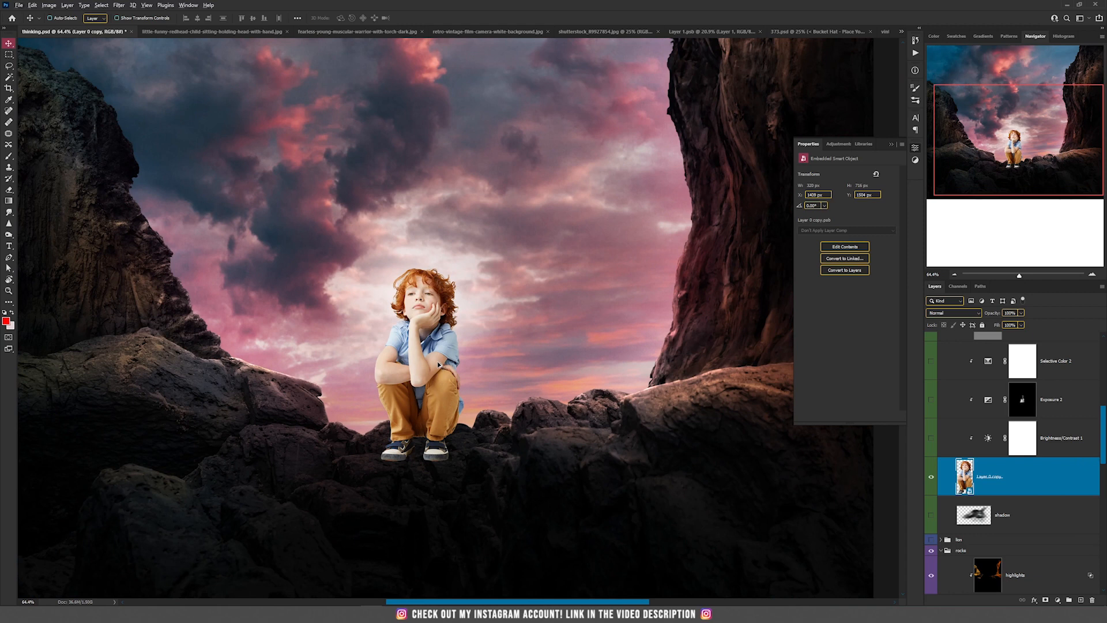
Step: Show the clipped Brightness/Contrast 1 and Exposure 2 adjustments on the boy and display each one's settings
left_click(931, 439)
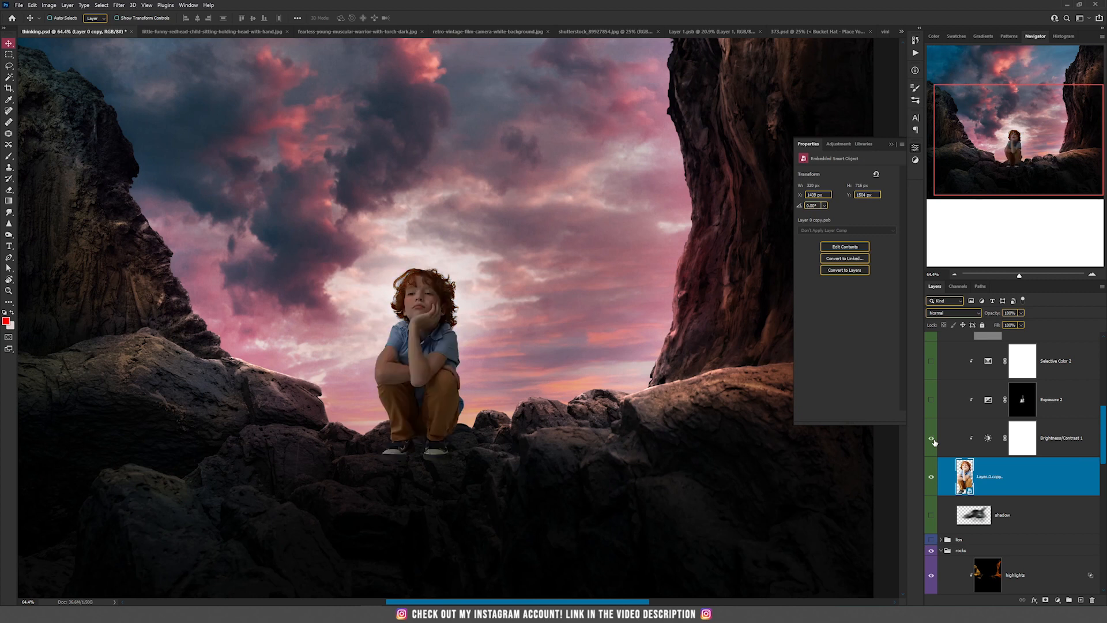
left_click(988, 439)
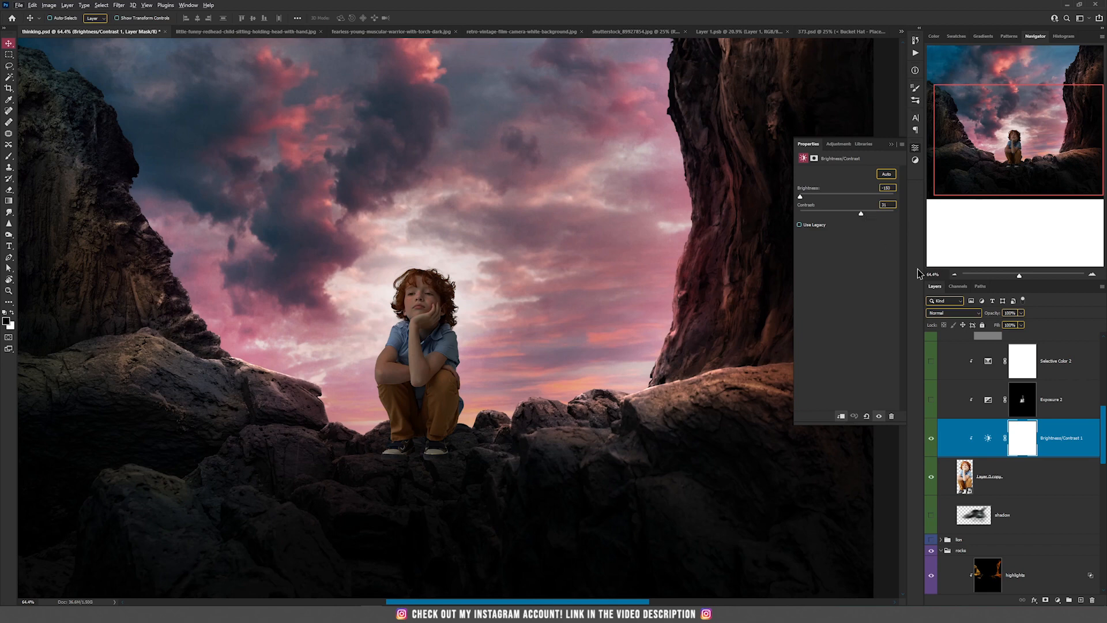
left_click(943, 400)
left_click(931, 400)
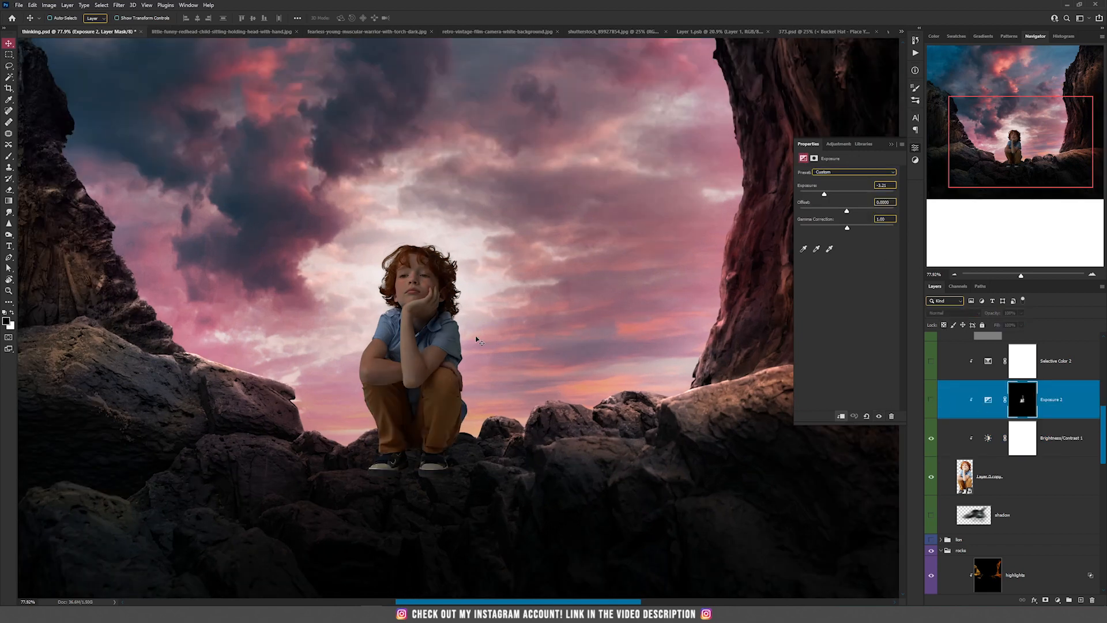
left_click(931, 400)
left_click(985, 402)
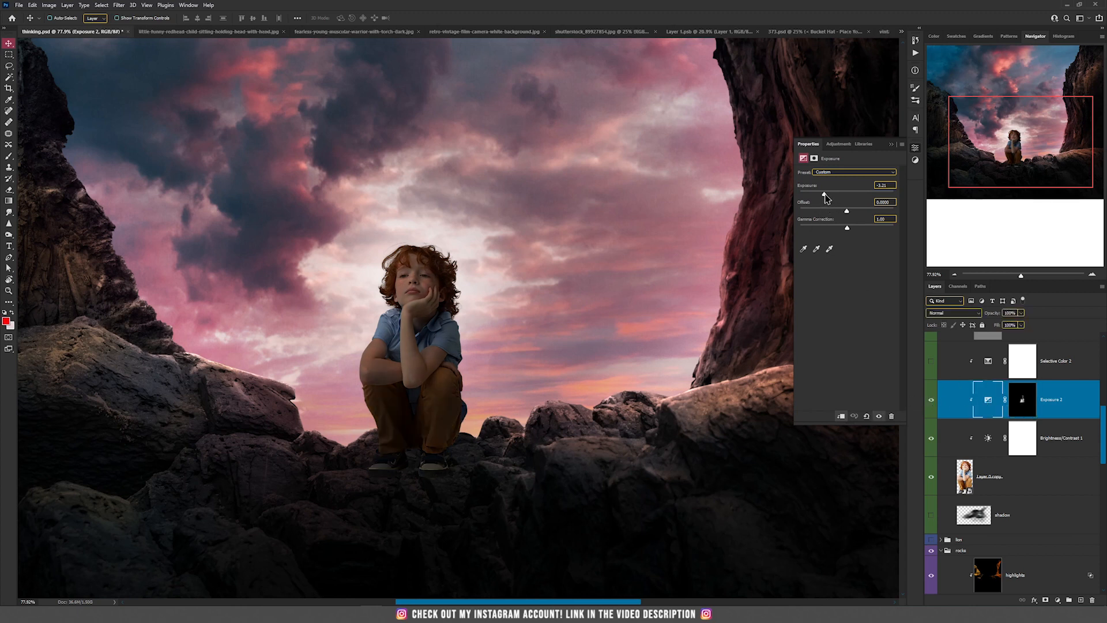
Step: Show the Selective Color 2 adjustment above the boy and display its values for Neutrals
left_click(930, 362)
left_click(996, 365)
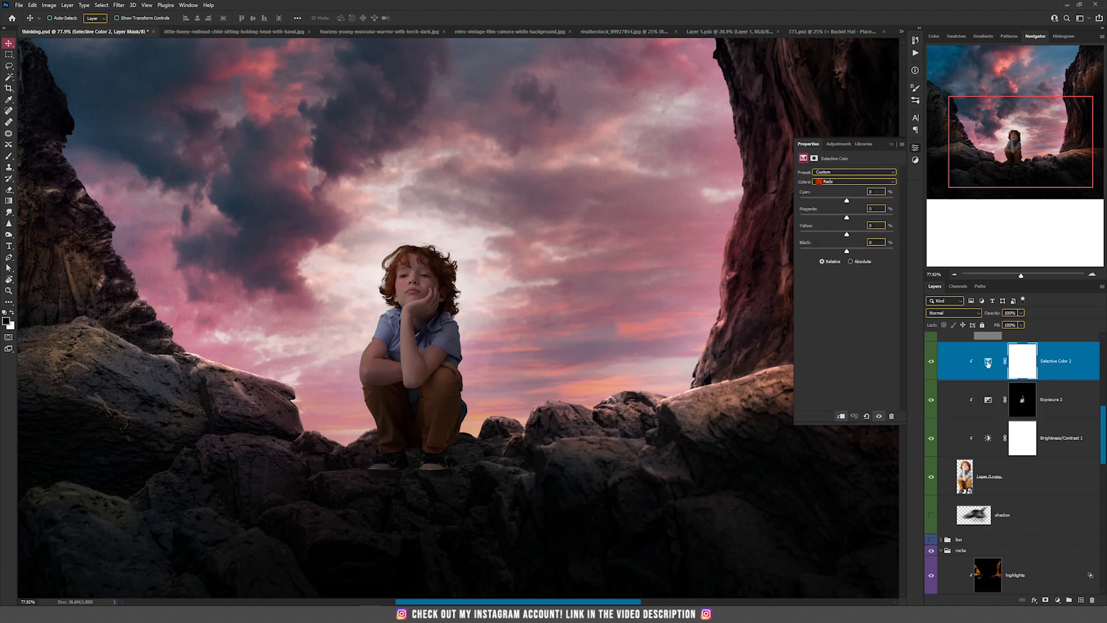
left_click(834, 182)
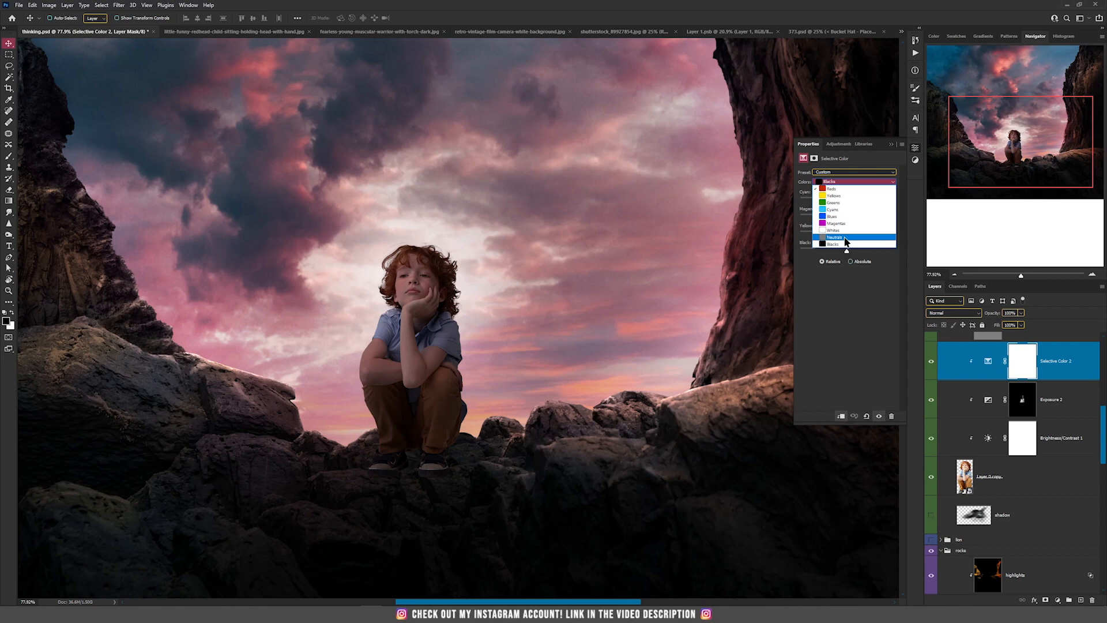
left_click(844, 237)
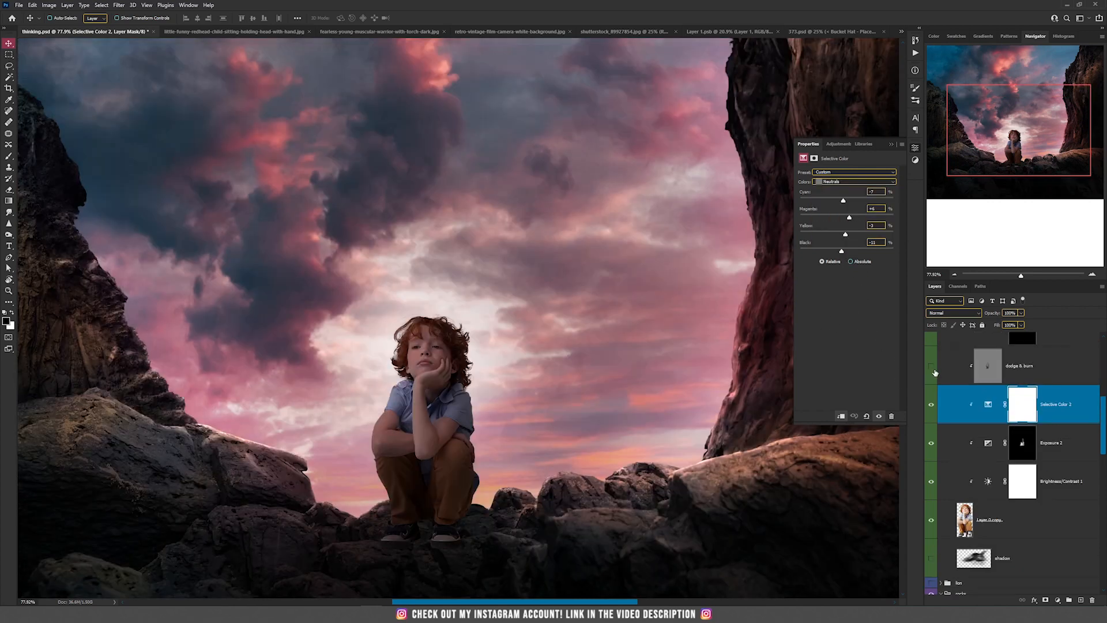
Step: Select the dodge & burn layer and compare the boy with it shown and hidden, leaving it hidden
left_click(1023, 368)
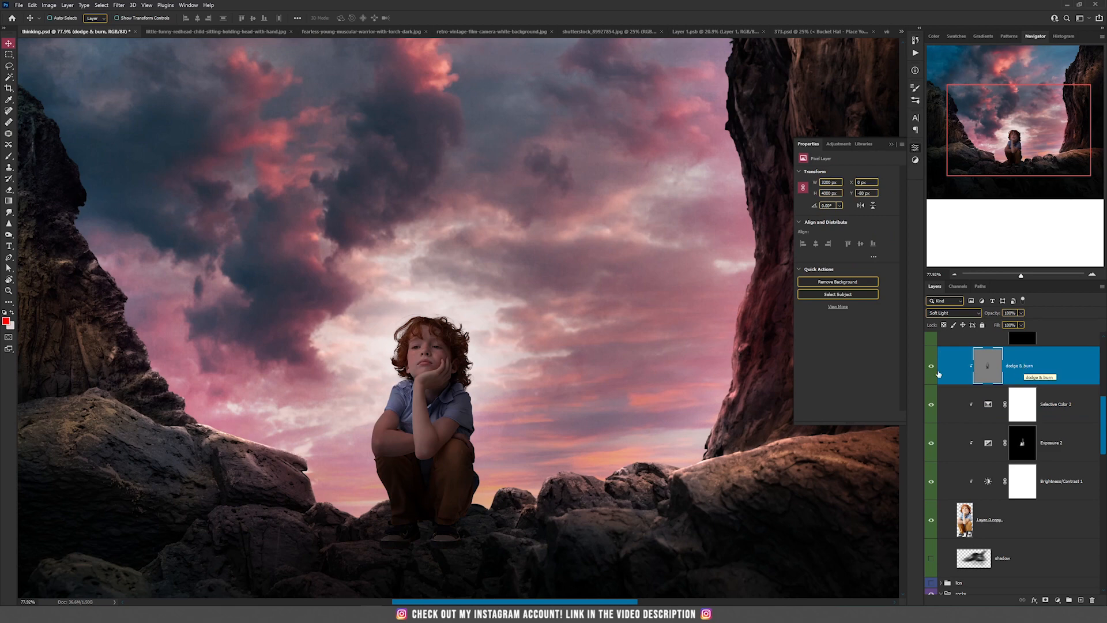
scroll(1032, 378, "up", 1)
left_click(931, 408)
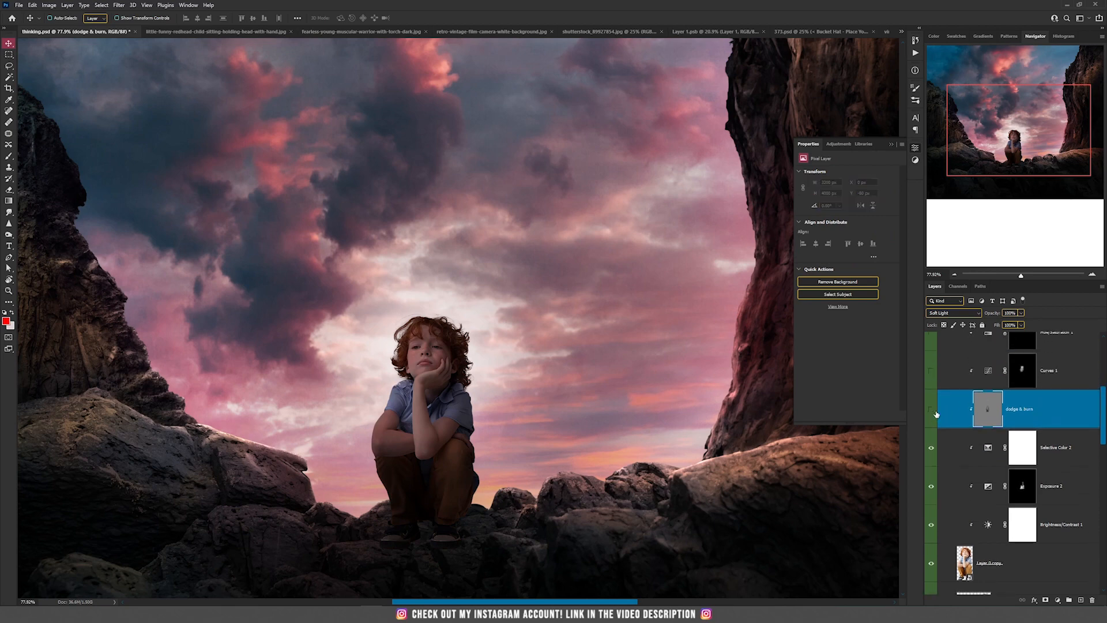
Step: Create a clipped layer above dodge & burn in Soft Light mode, filled with 50% gray, at 100% opacity
key("o")
left_click(68, 5)
mouse_move(81, 15)
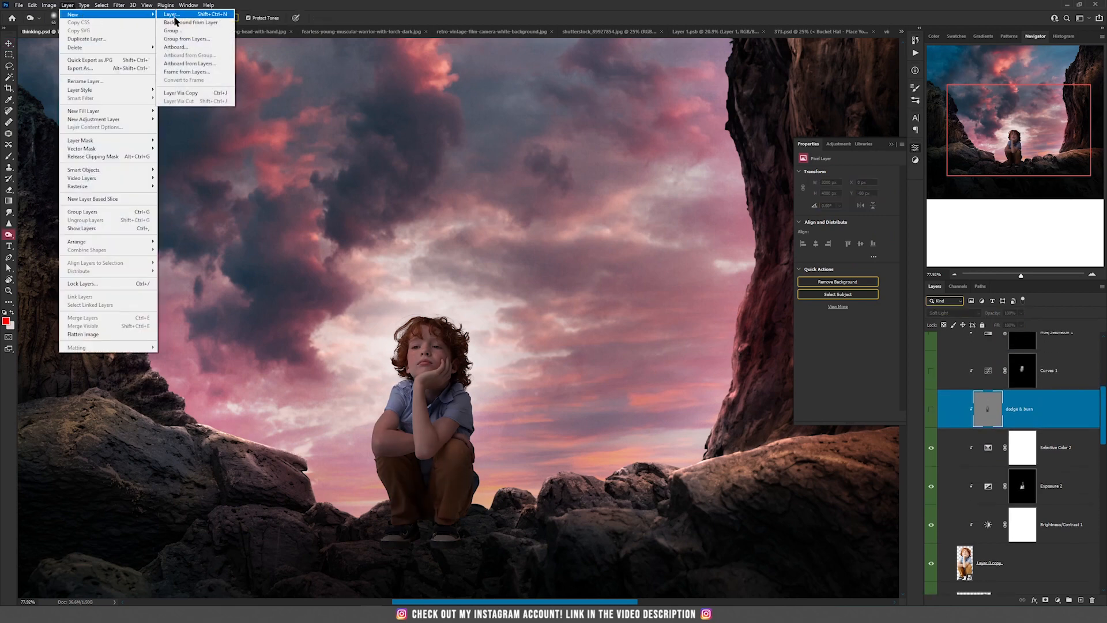
left_click(173, 15)
left_click(500, 222)
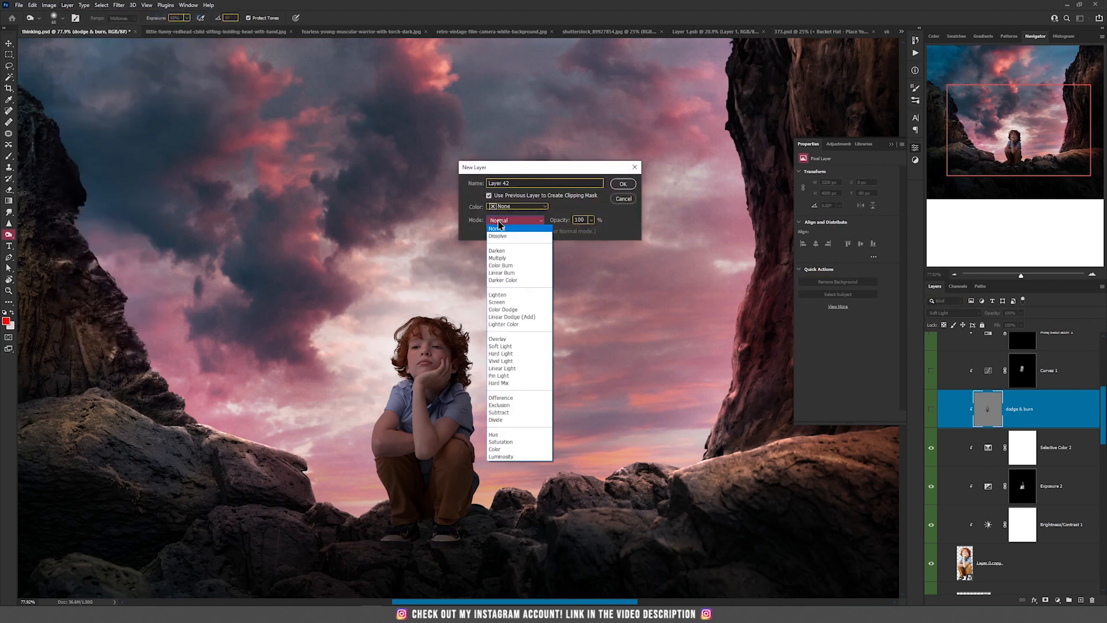
left_click(520, 350)
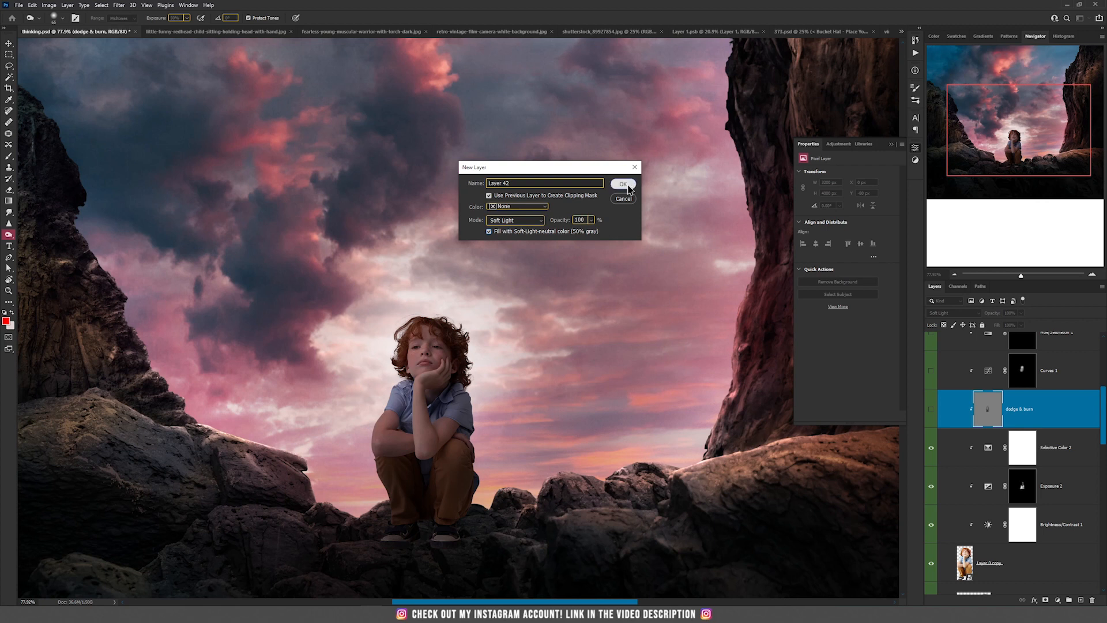
left_click(624, 185)
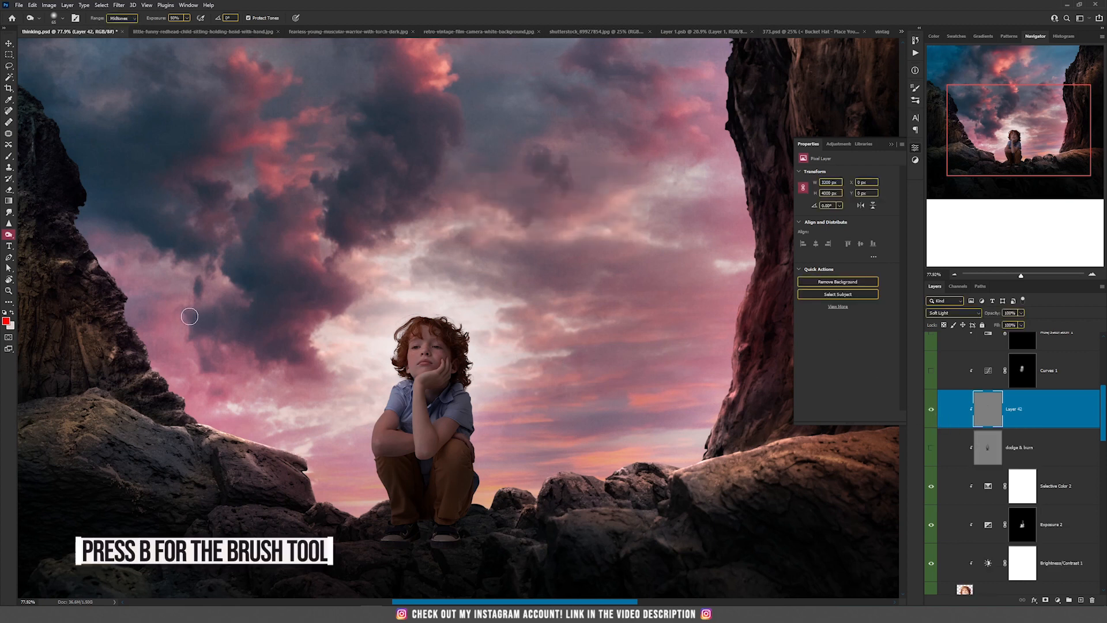
Step: Paint dark burn shading over the boy on the 50% gray layer, using the Brush with black at 4% flow
key("b")
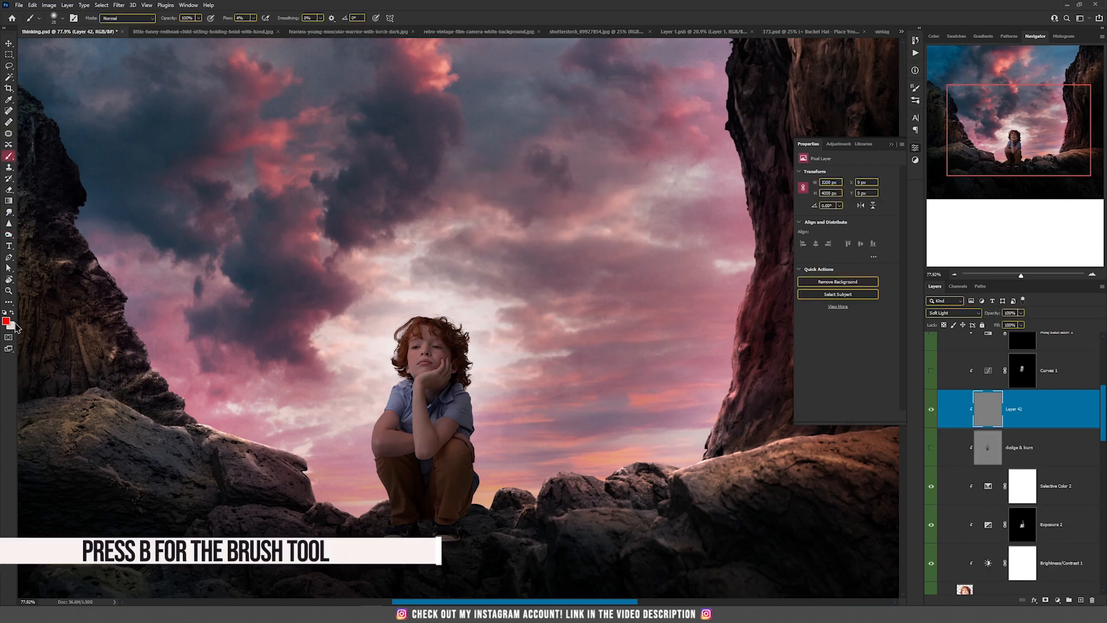
key("d")
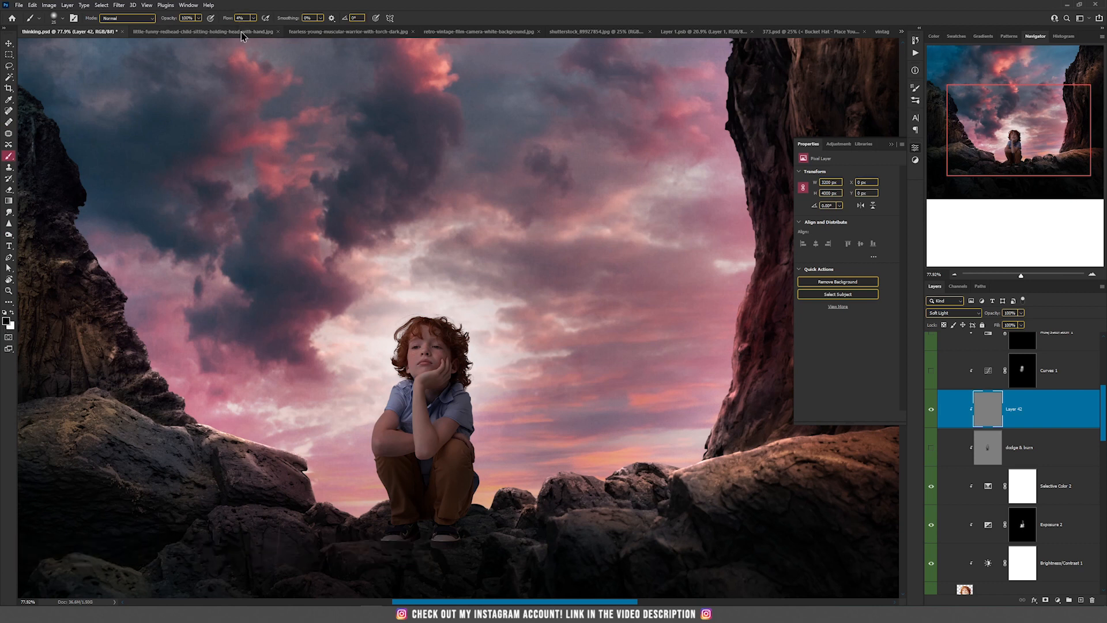
scroll(441, 449, "up", 6)
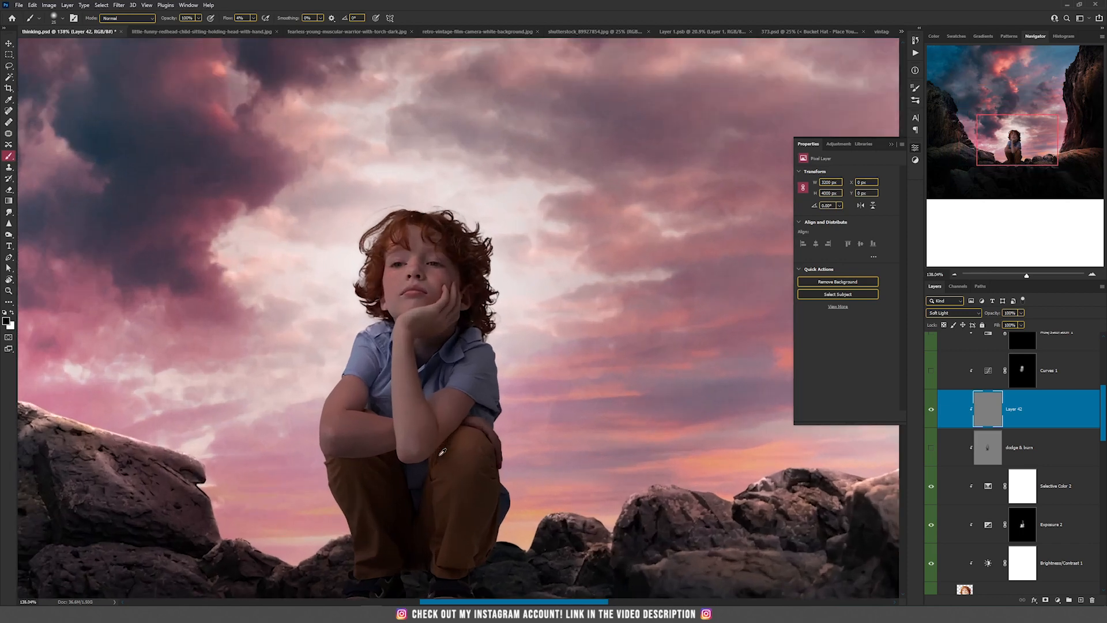
left_click_drag(441, 449, 386, 282)
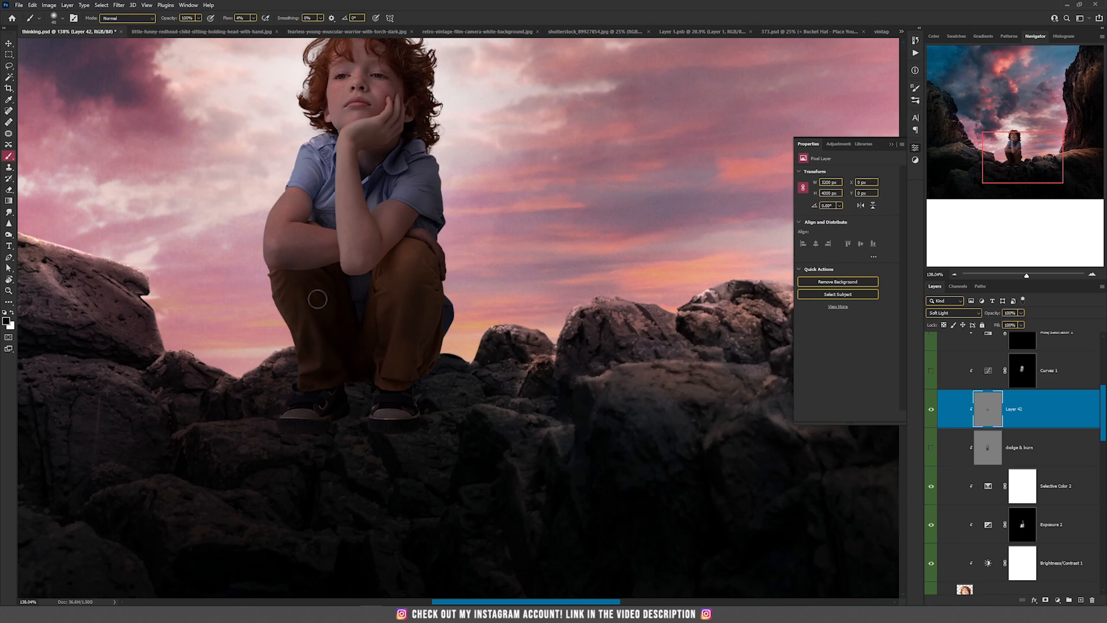
scroll(347, 296, "up", 3)
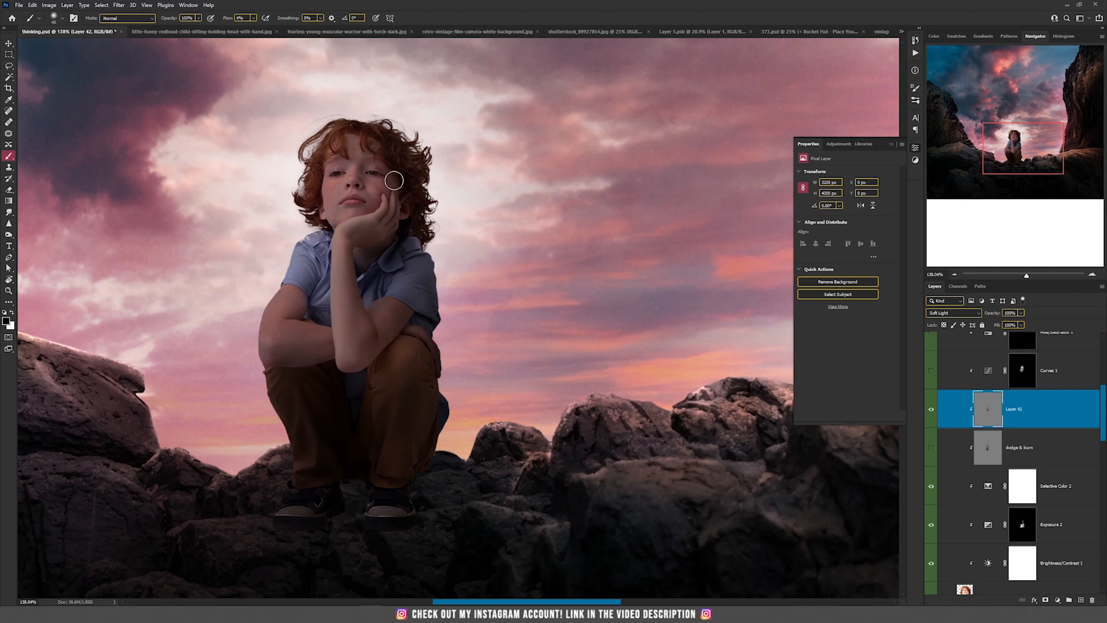
scroll(377, 315, "down", 3)
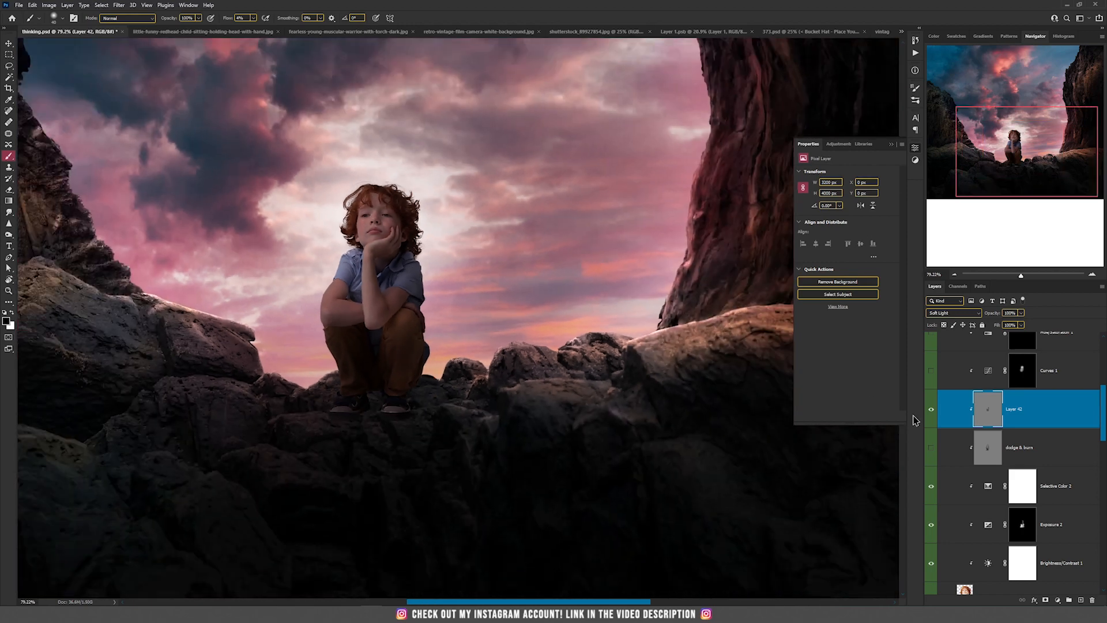
Step: Delete the practice gray layer and show the dodge & burn and Curves 1 layers above the boy
left_click(1091, 600)
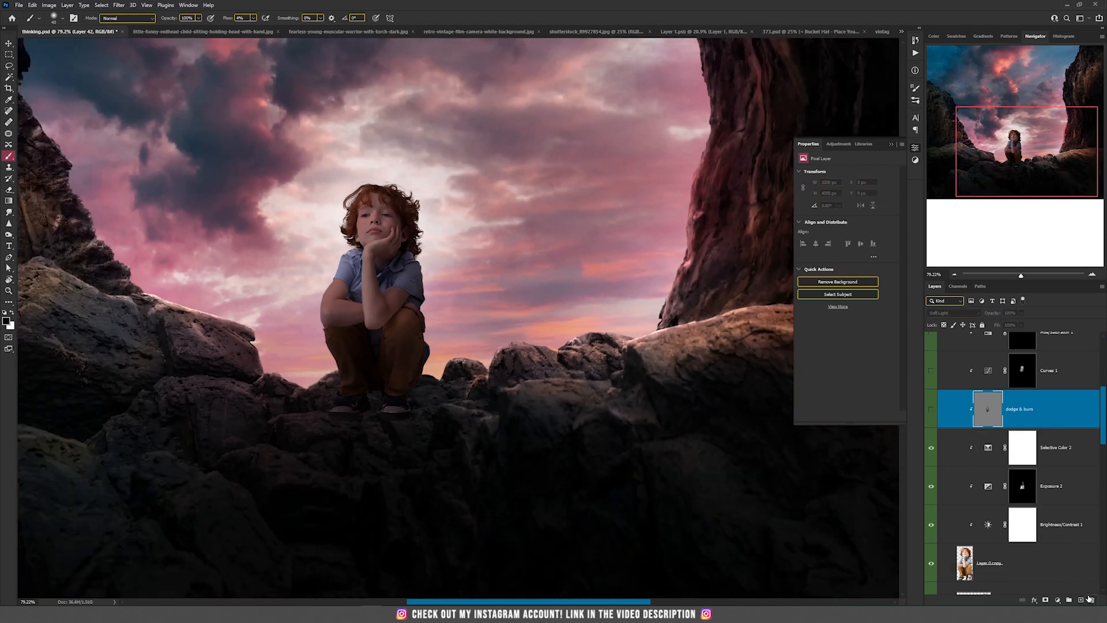
left_click(932, 409)
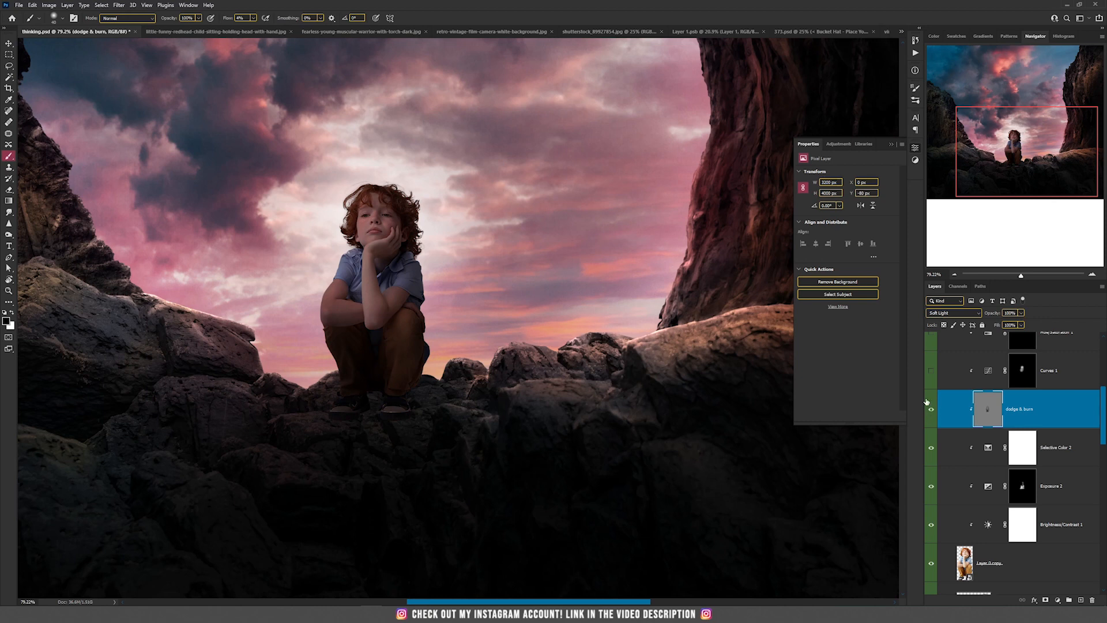
left_click(931, 373)
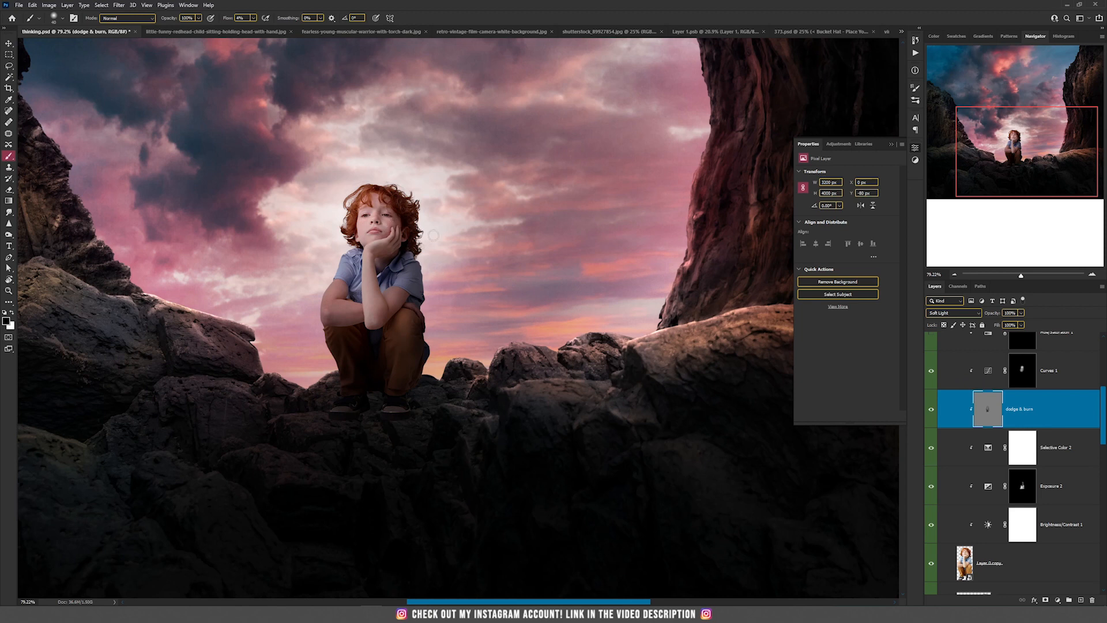
Step: Reset the Curves 1 adjustment, try raising its RGB curve from the default line, and undo both changes
key("v")
left_click(989, 373)
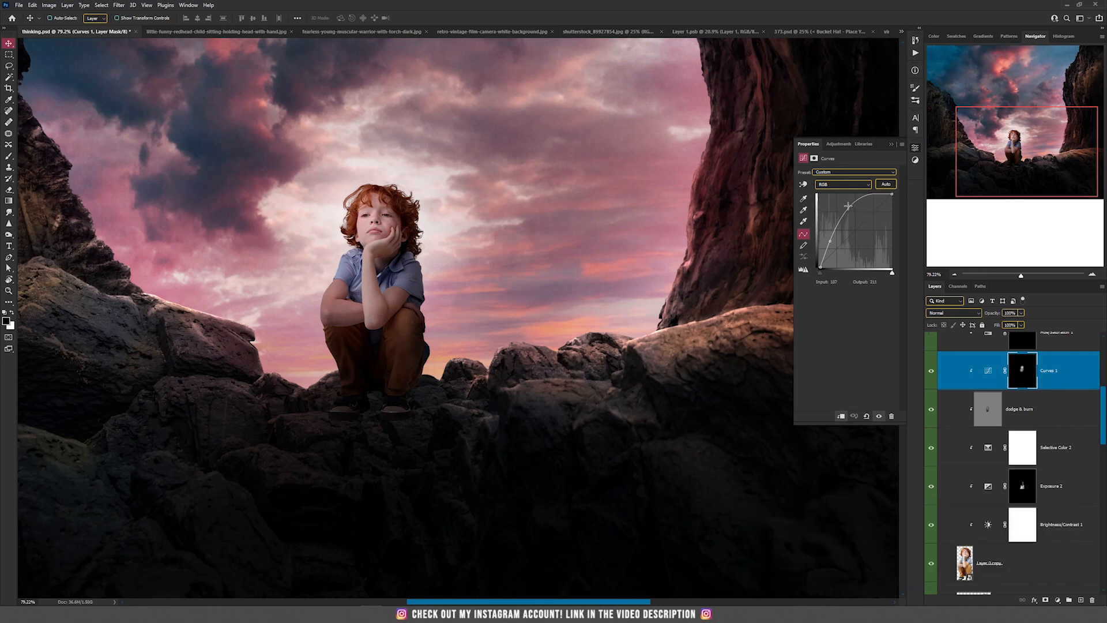
left_click_drag(865, 202, 870, 213)
key("ctrl+z")
left_click(879, 416)
left_click(866, 415)
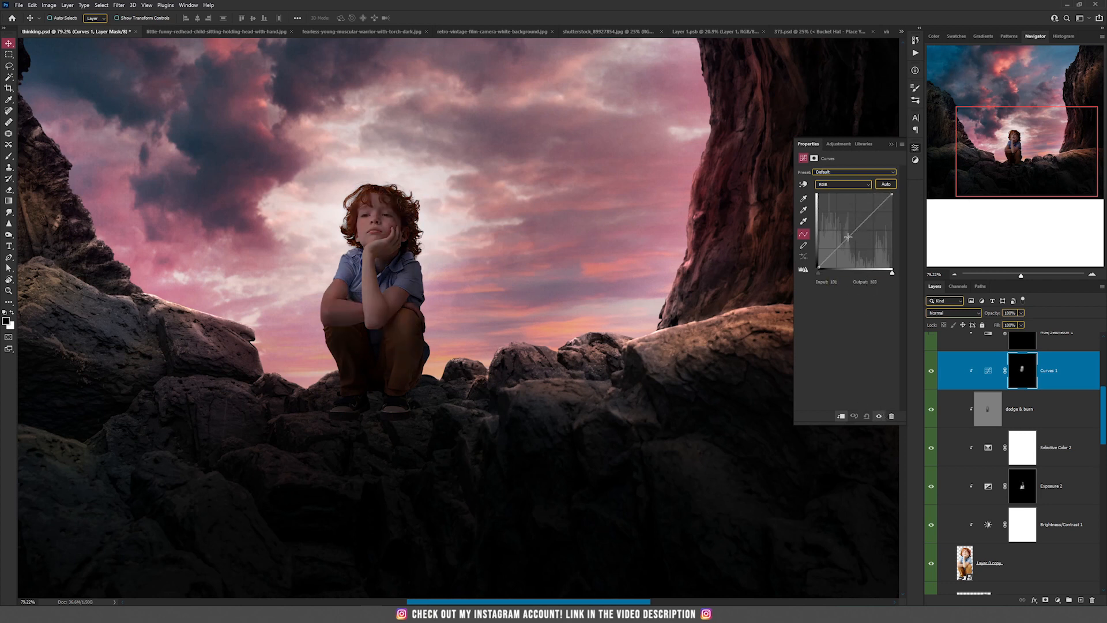
left_click_drag(848, 236, 841, 219)
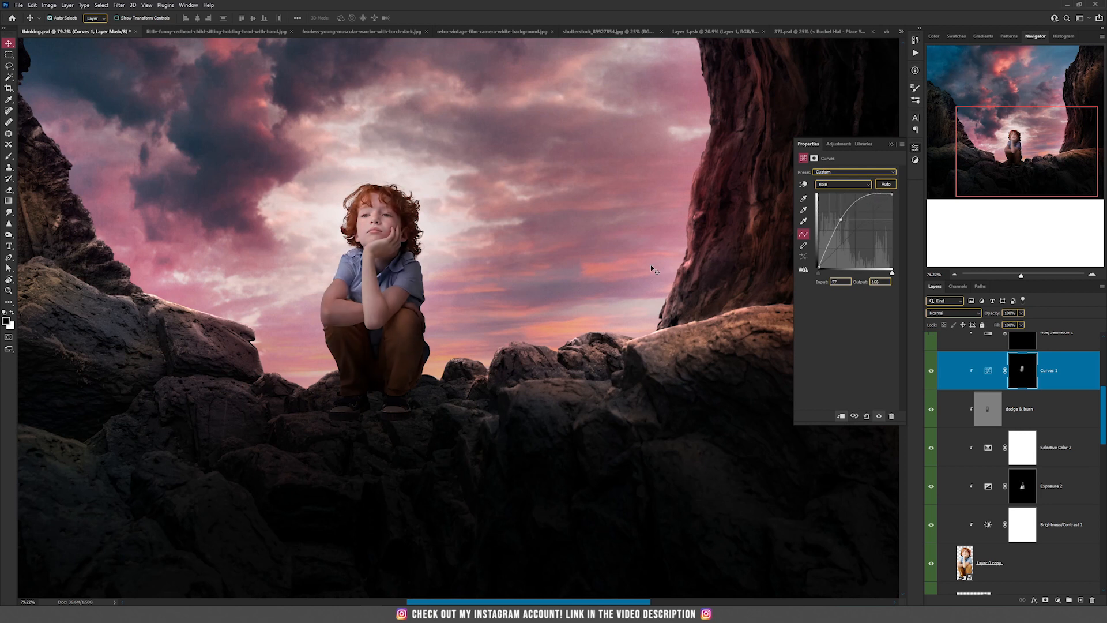
key("ctrl+z")
key("ctrl+z")
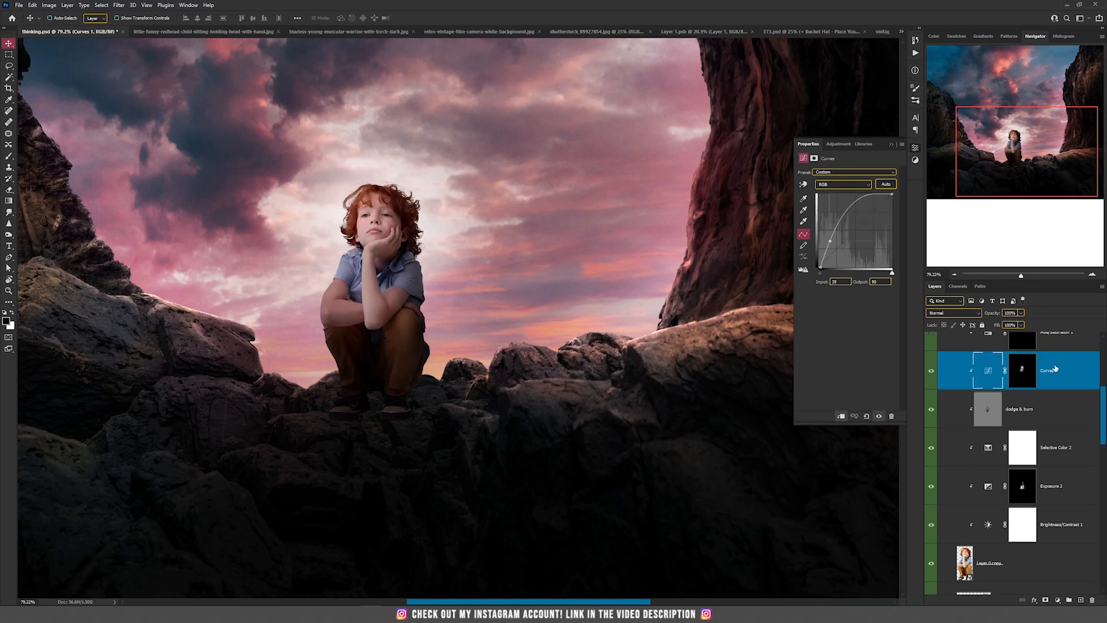
Step: Compare the boy's face with Hue/Saturation 1 hidden and shown, and show the Curves 2 adjustment
scroll(934, 410, "up", 3)
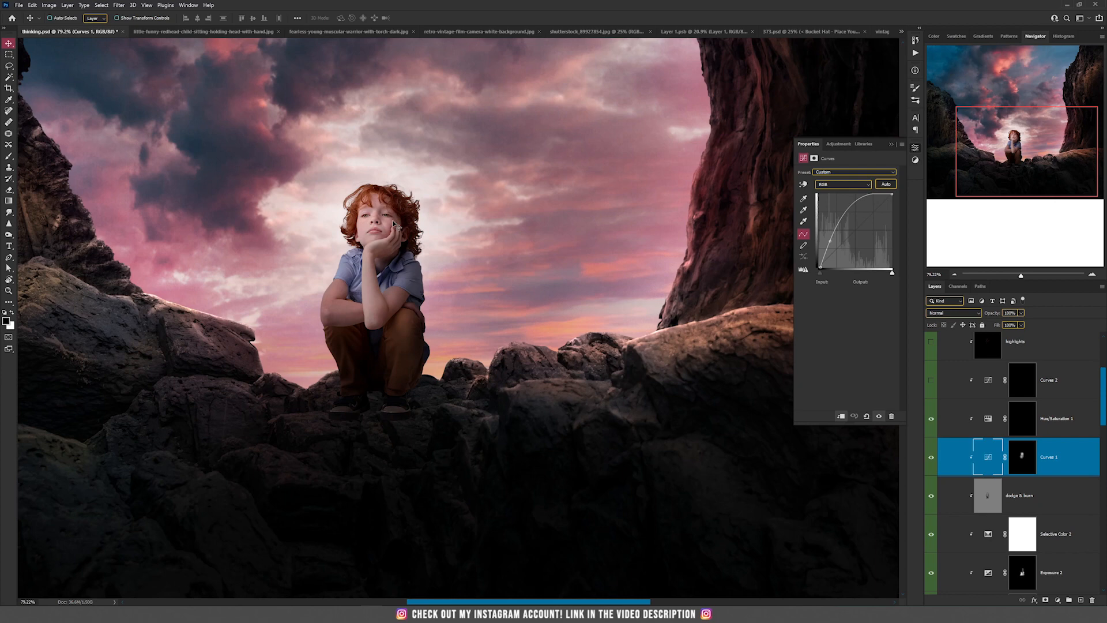
scroll(392, 209, "up", 8)
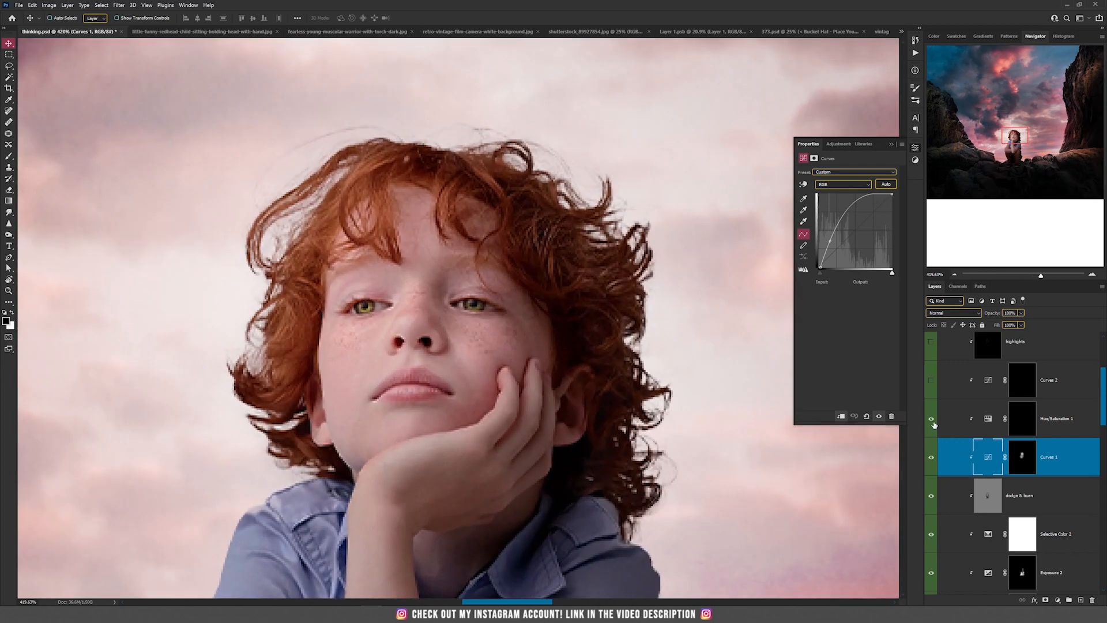
left_click(931, 419)
left_click(933, 423)
left_click(933, 422)
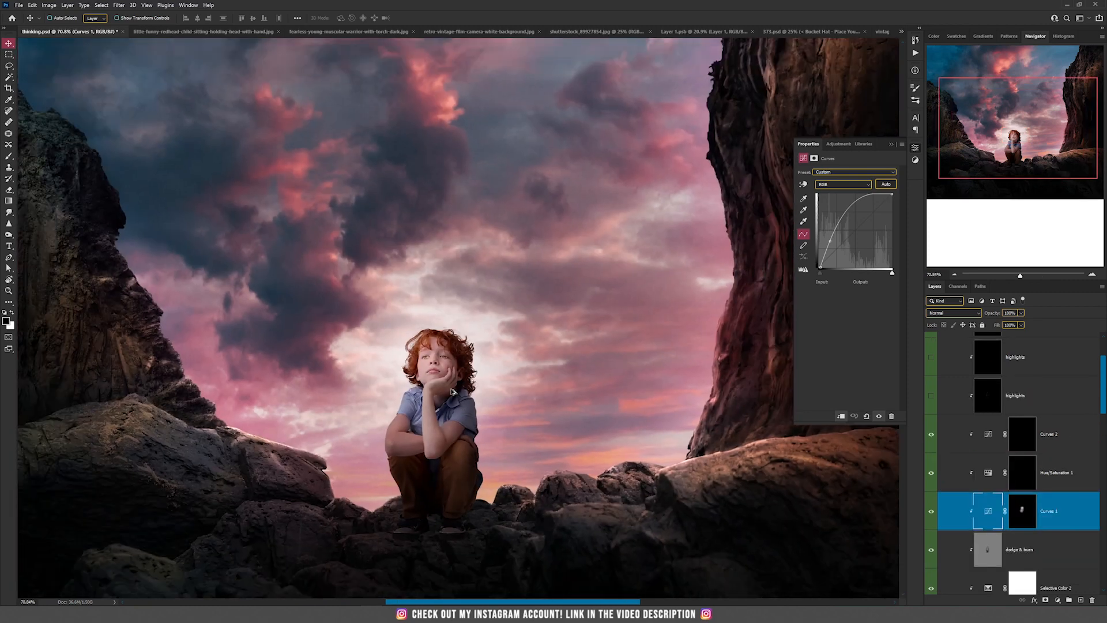
Step: Show the highlights layer directly above Curves 2 and inspect its effect on the boy
scroll(453, 393, "down", 2)
left_click_drag(504, 343, 443, 393)
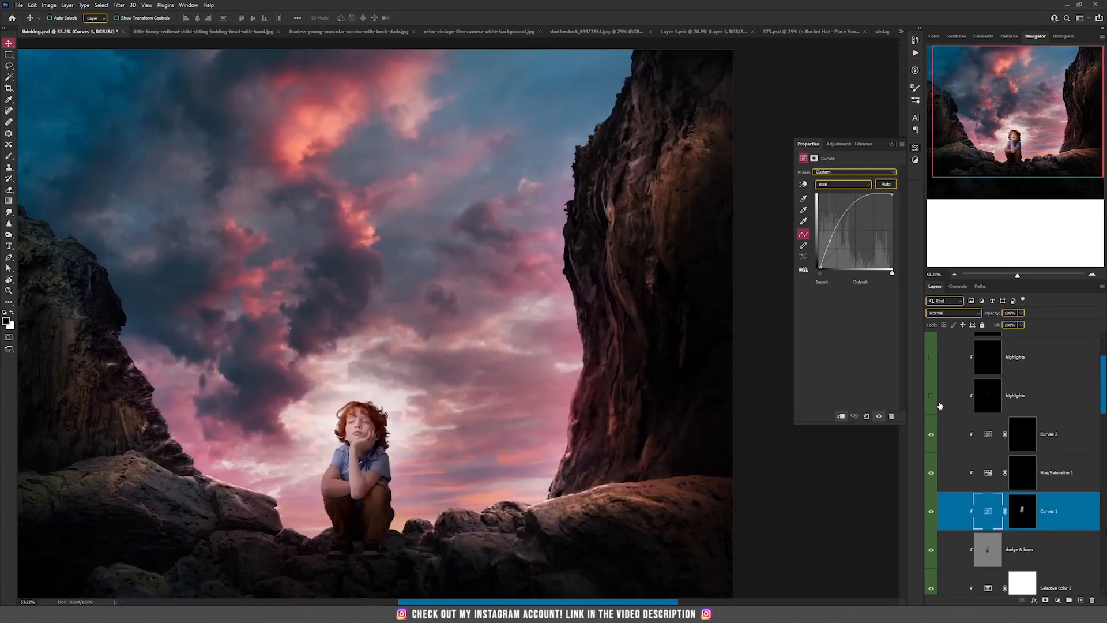
left_click(931, 396)
scroll(341, 529, "up", 2)
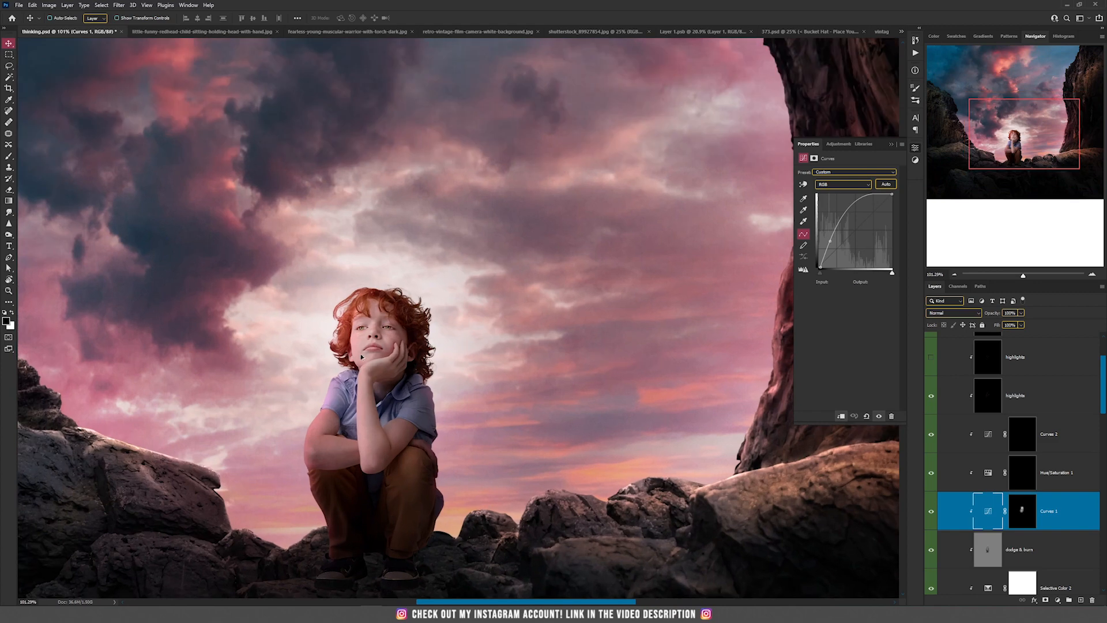
scroll(358, 361, "down", 2)
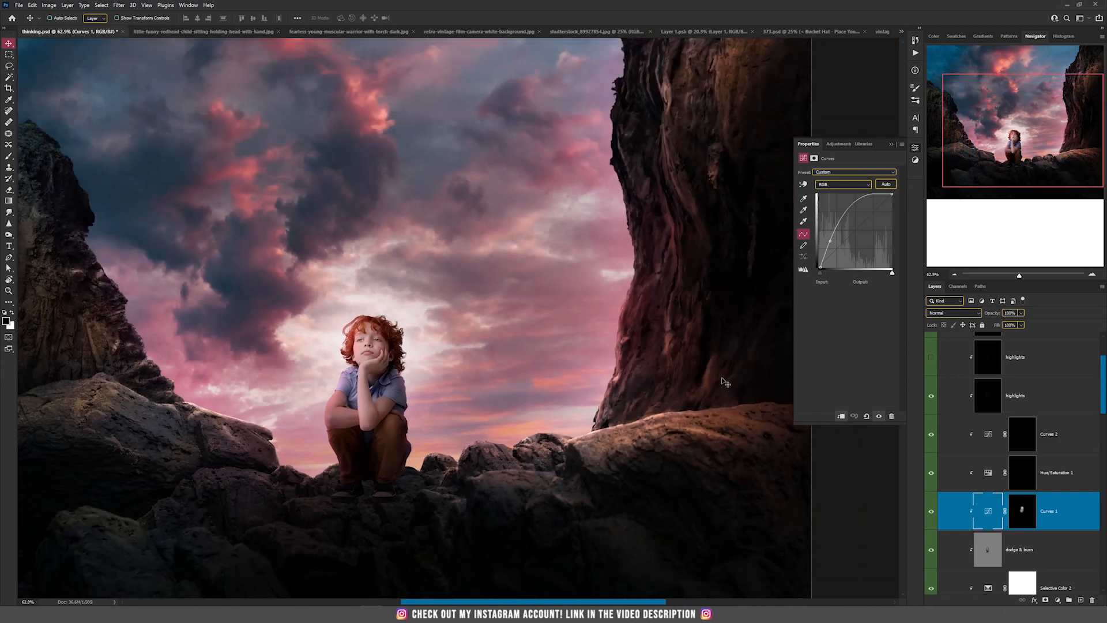
Step: Select the highlights layer above Curves 2 and compare the boy with the next highlights layer shown and hidden, leaving that one hidden
left_click(1014, 406)
left_click(931, 359)
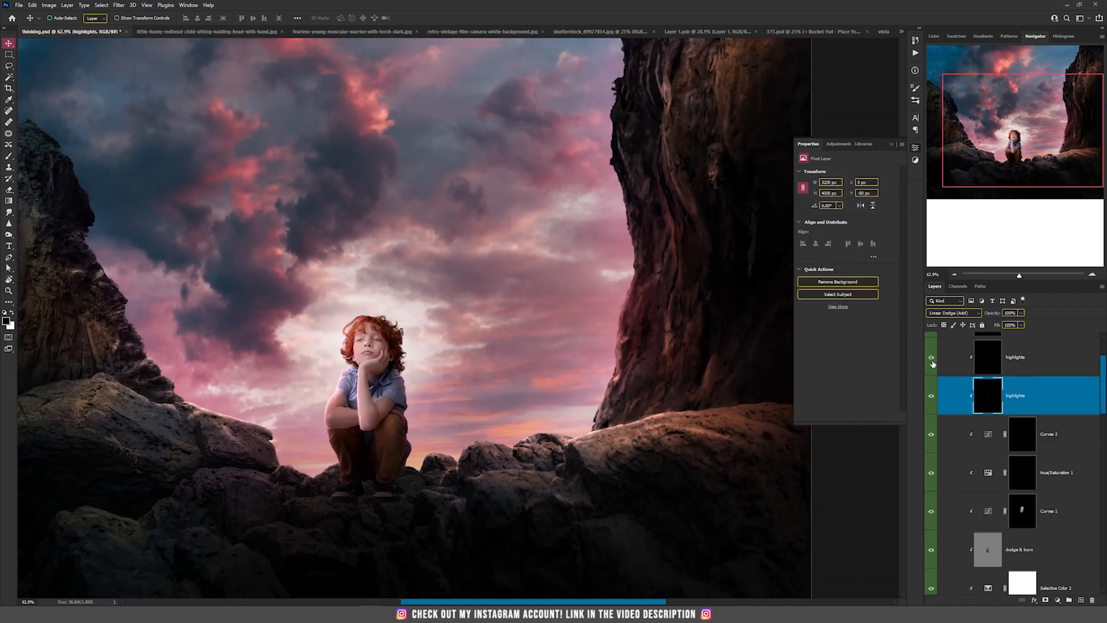
scroll(364, 444, "up", 2)
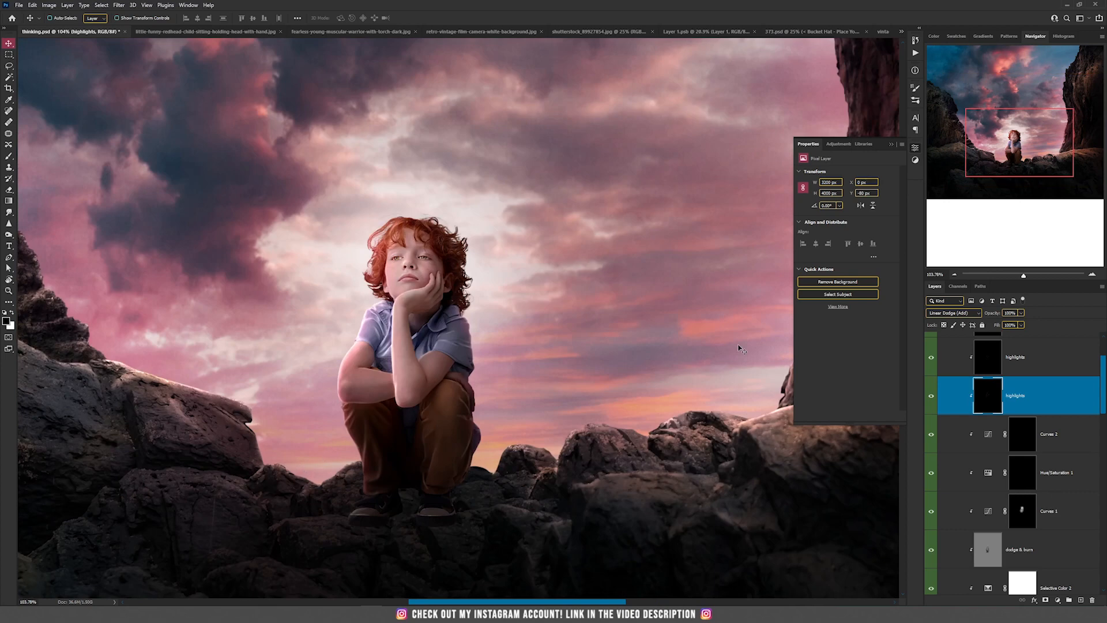
scroll(934, 393, "up", 2)
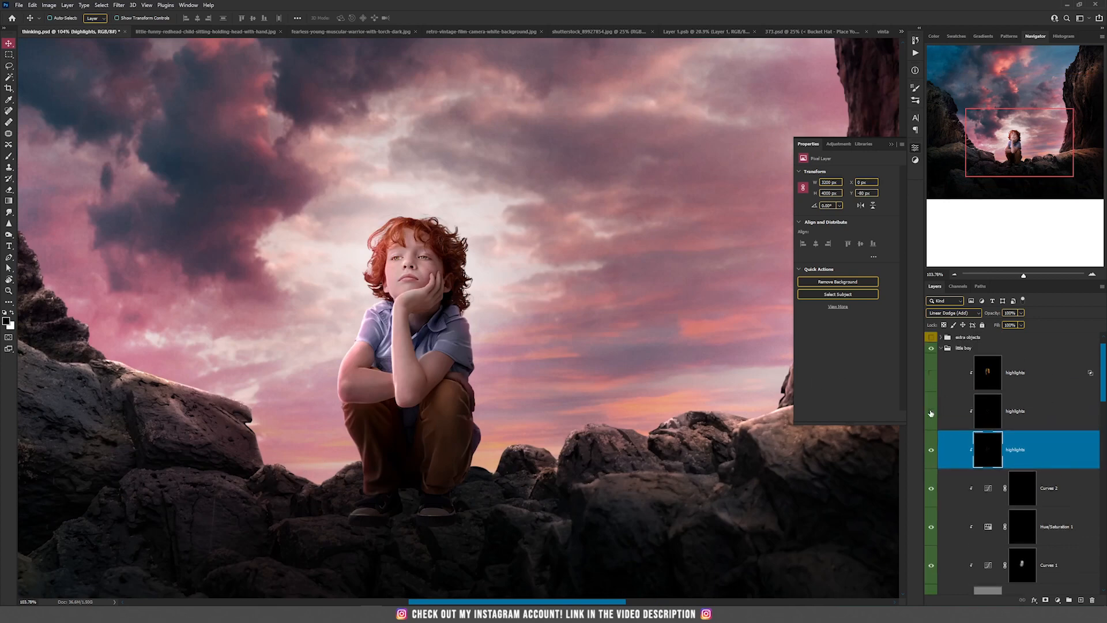
left_click(930, 412)
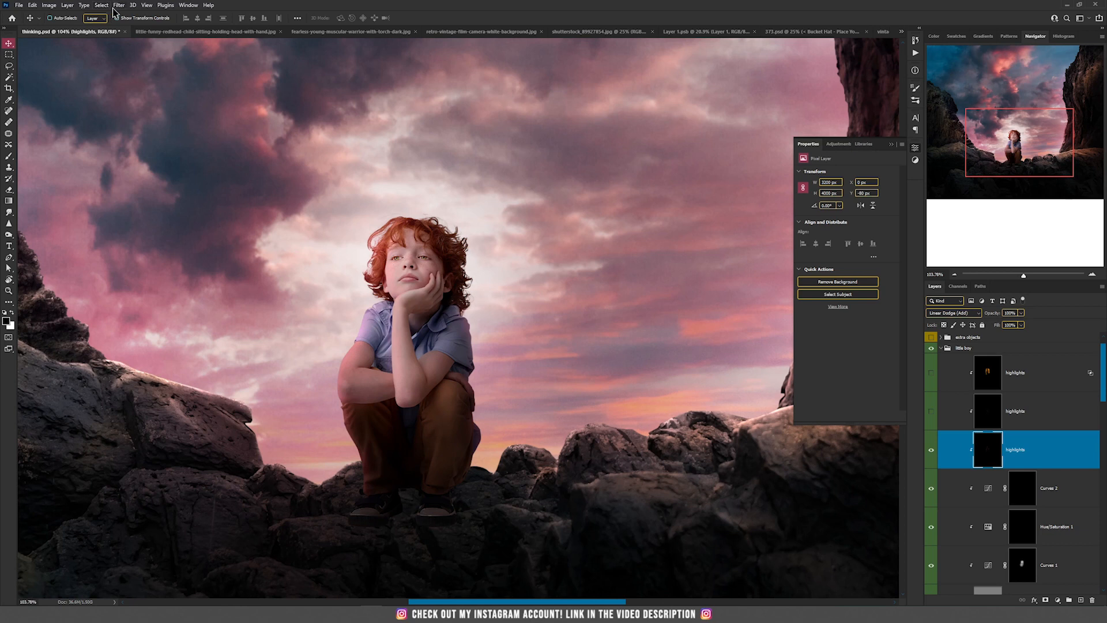
Step: Create a clipped layer above the selected highlights layer in Linear Dodge (Add) mode, filled with black, at 100% opacity
left_click(67, 5)
mouse_move(81, 15)
left_click(176, 14)
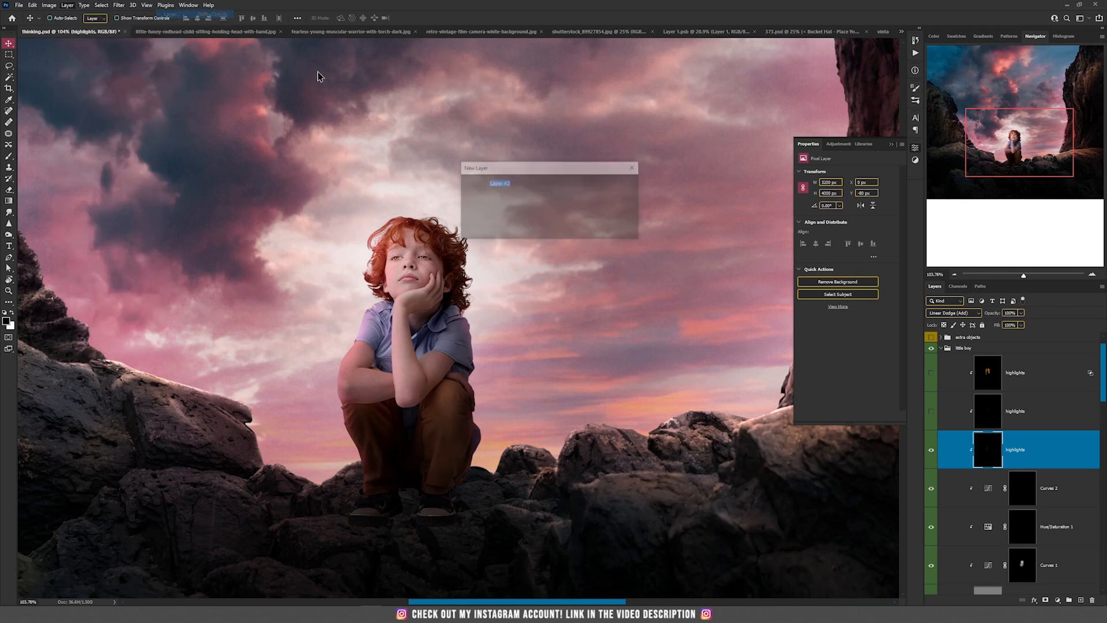
left_click(519, 220)
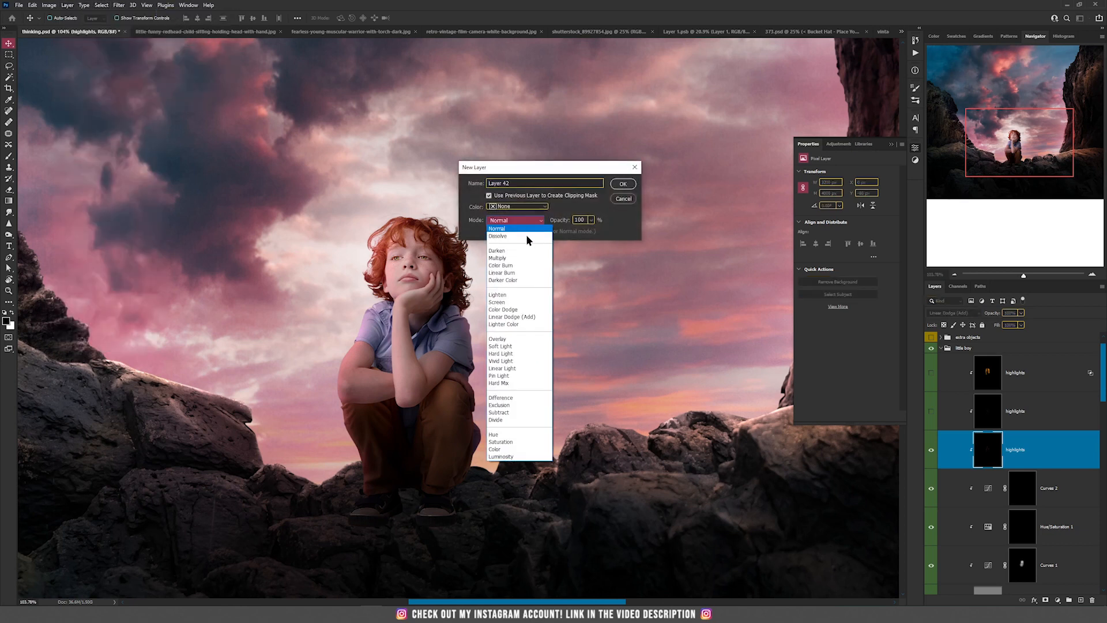
left_click(531, 321)
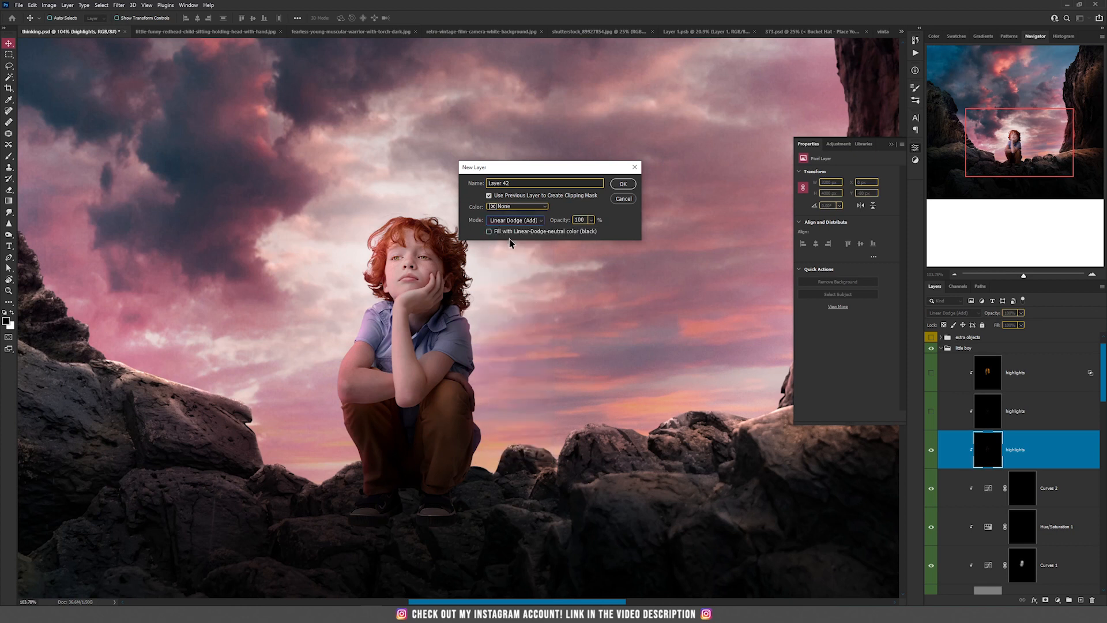
left_click(622, 183)
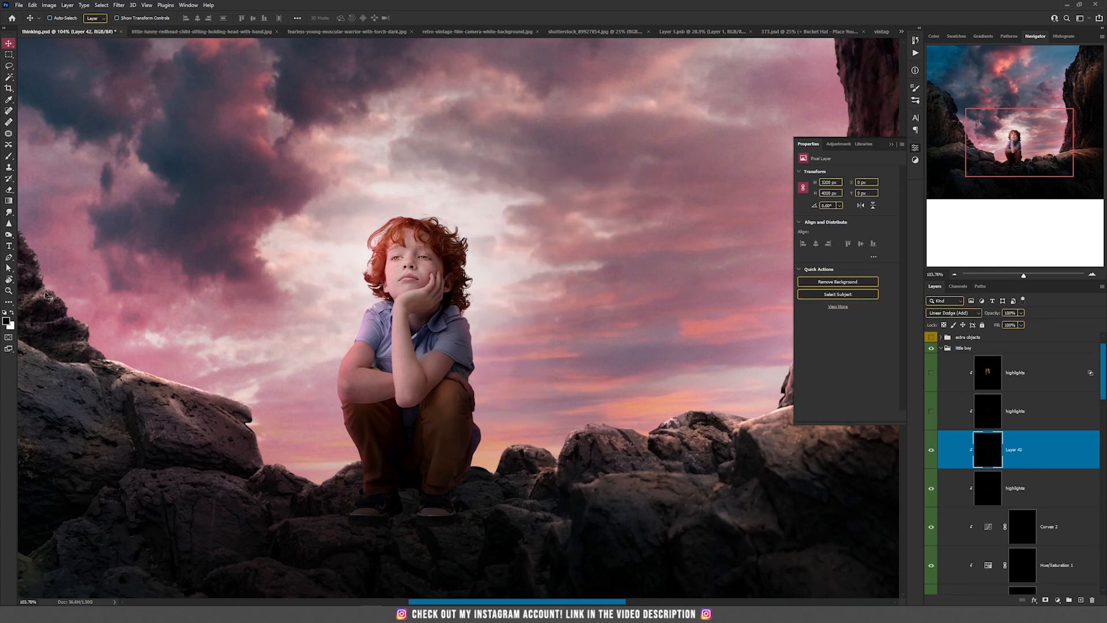
Step: Sample the bright sky color beside the boy's hair for the Brush and reduce the brush size for fine highlights
key("b")
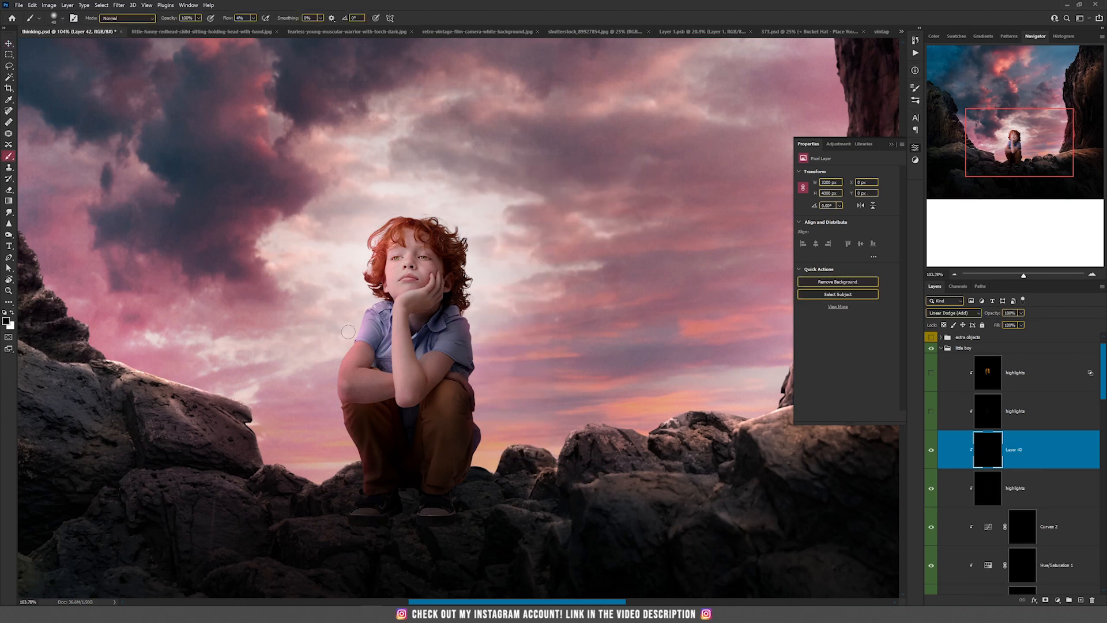
left_click(11, 312)
left_click_drag(359, 279, 359, 284)
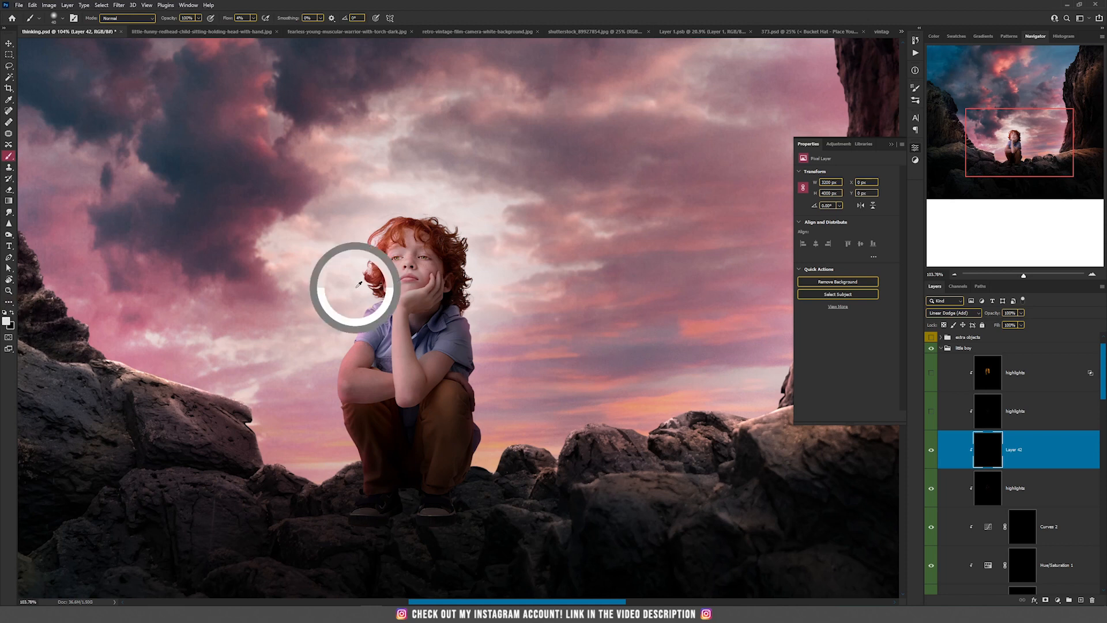
scroll(369, 256, "up", 5)
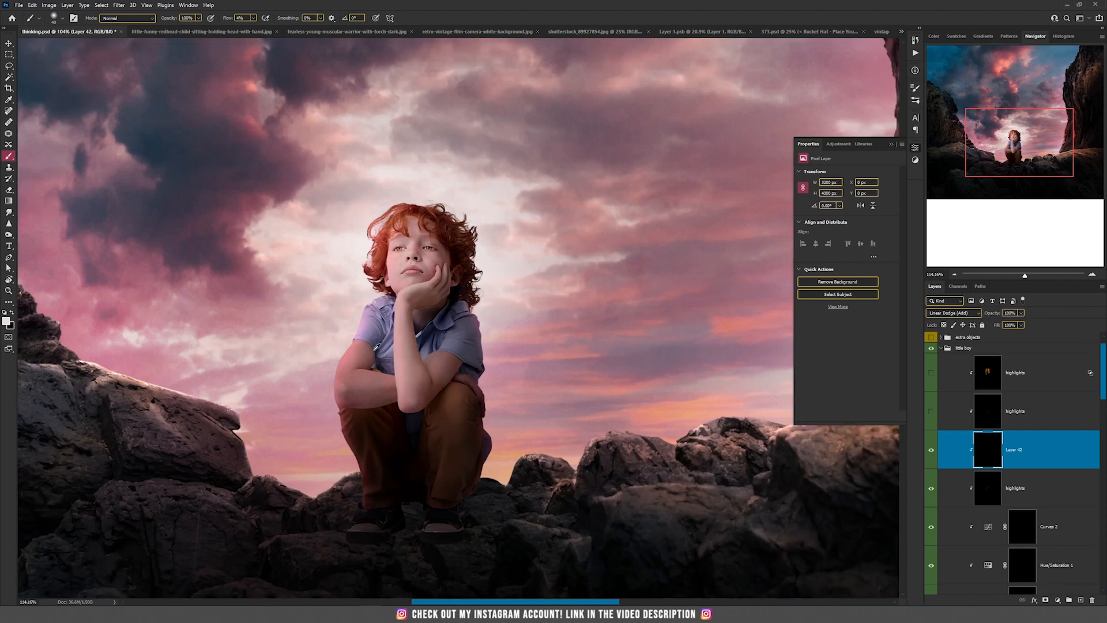
key("bracketleft")
key("bracketleft")
key("bracketleft")
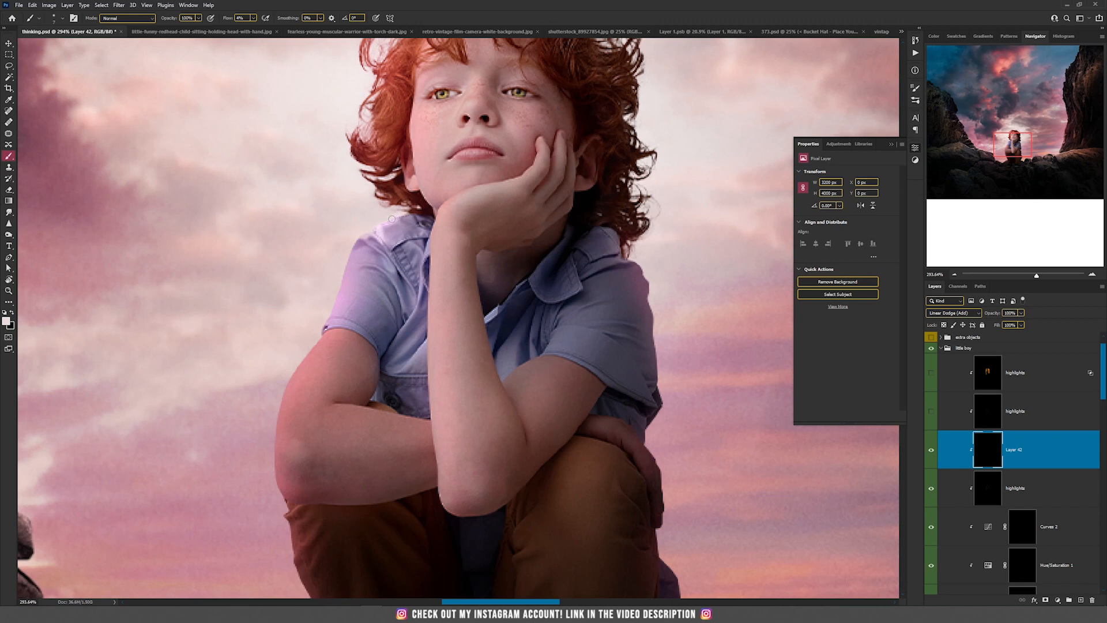
Step: Paint soft sky-colored highlights along the edge, folds and hem of the boy's shirt sleeve beside the bright sky
mouse_move(368, 235)
left_mouse_down()
mouse_move(351, 261)
mouse_move(363, 235)
mouse_move(394, 255)
mouse_move(342, 271)
left_mouse_up()
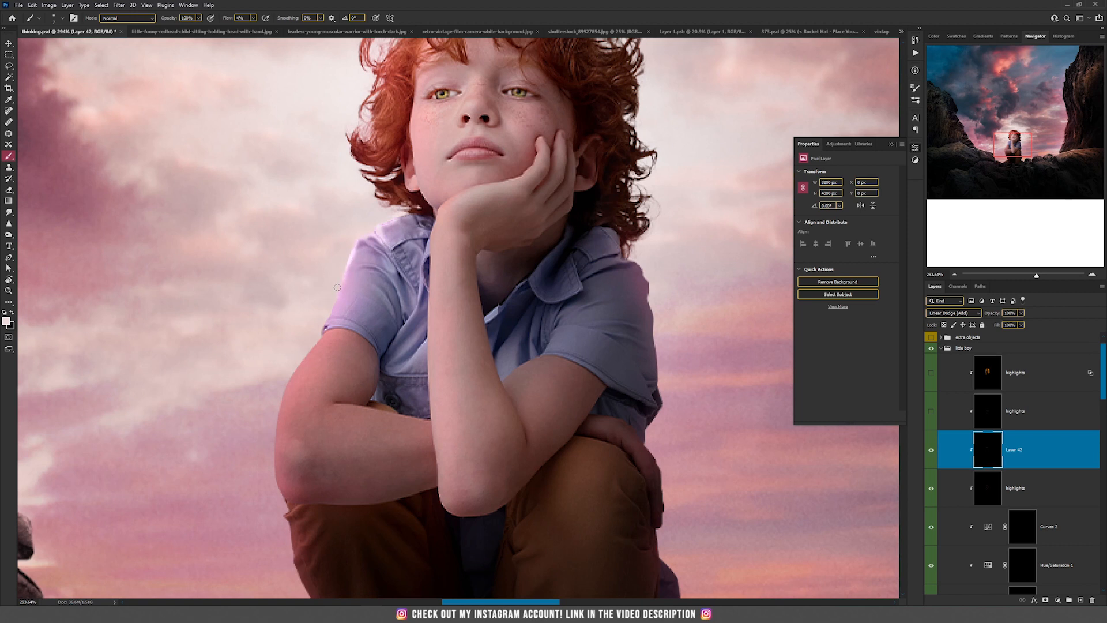
mouse_move(338, 298)
left_mouse_down()
mouse_move(315, 328)
mouse_move(341, 296)
mouse_move(364, 233)
mouse_move(360, 260)
mouse_move(364, 238)
mouse_move(385, 285)
left_mouse_up()
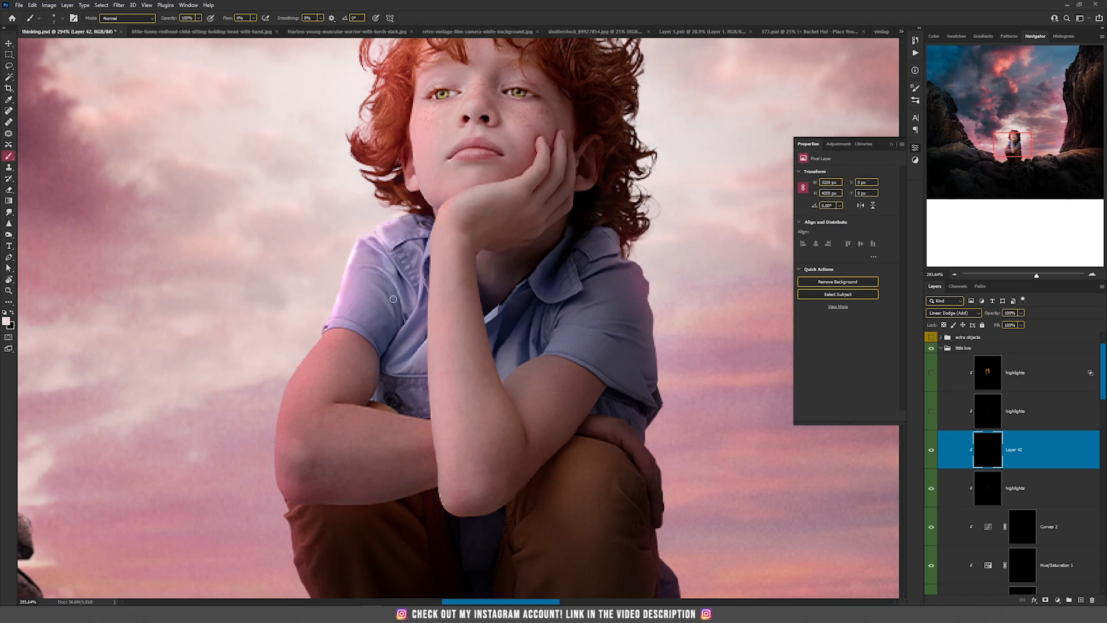
mouse_move(426, 251)
left_mouse_down()
mouse_move(419, 302)
mouse_move(394, 341)
left_mouse_up()
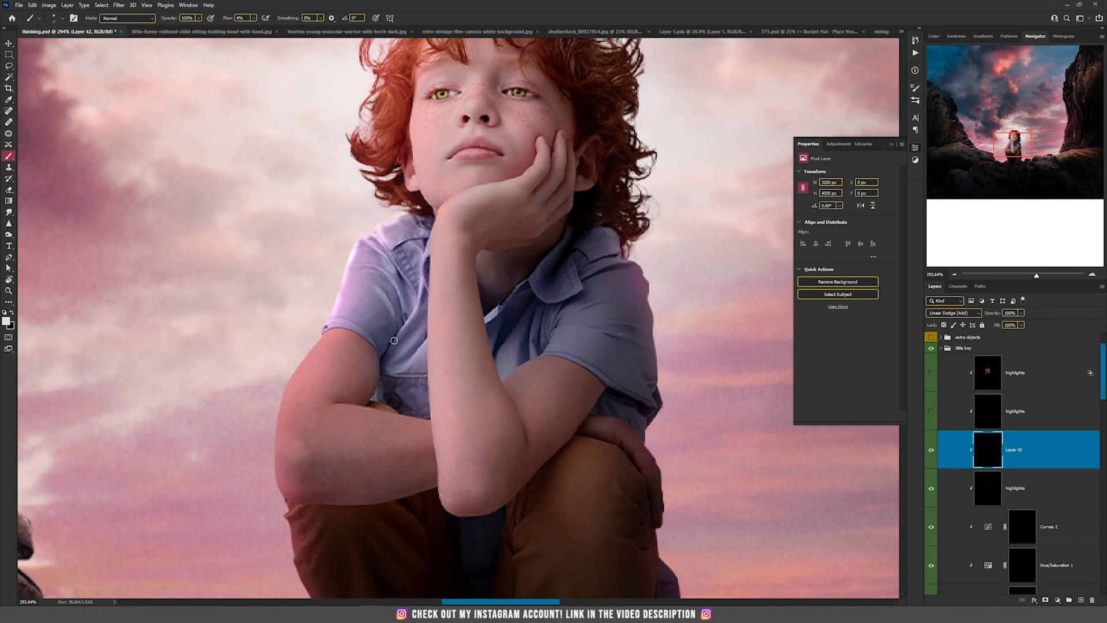
left_click_drag(329, 329, 372, 338)
left_click_drag(374, 289, 391, 305)
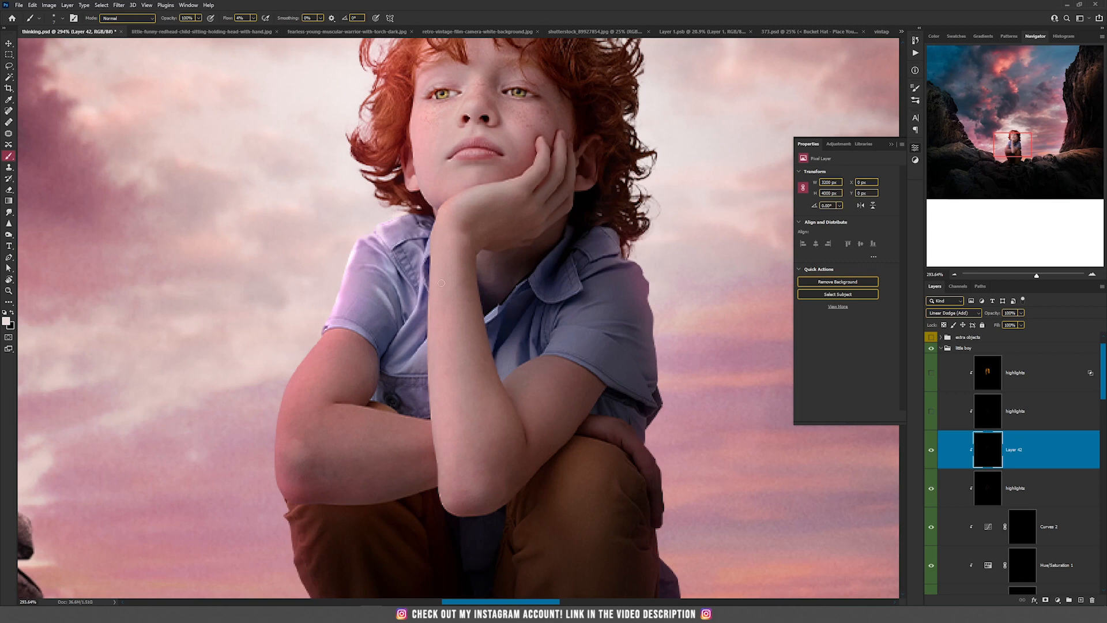
Step: Paint soft sky-colored highlights along the outer edge of the boy's folded arm and the underside of its forearm
scroll(378, 323, "down", 3)
left_click_drag(339, 232, 305, 267)
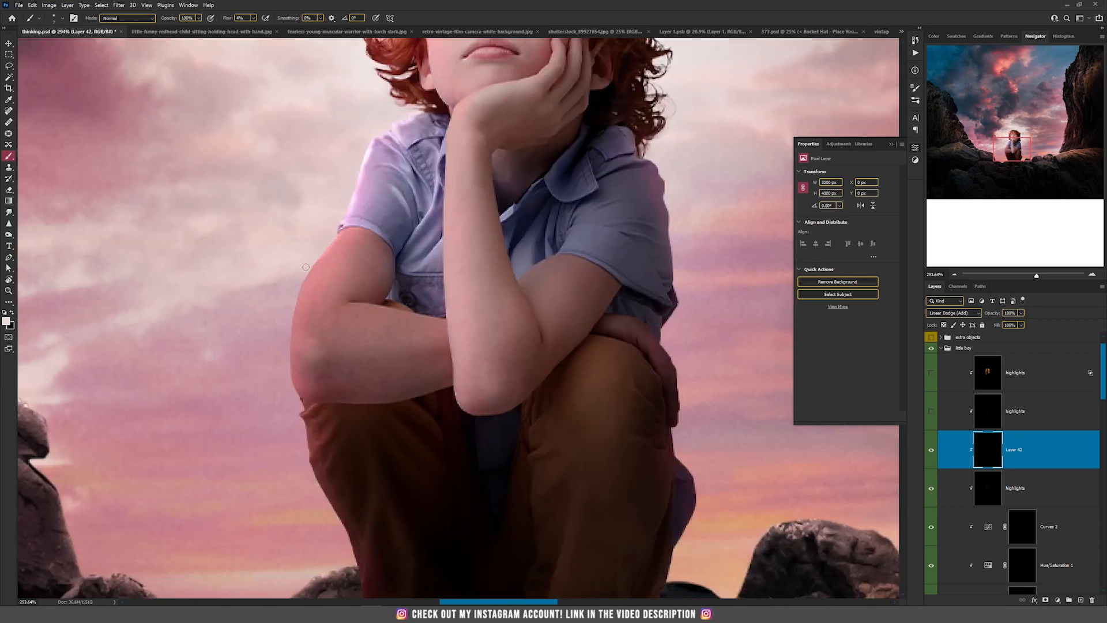
mouse_move(338, 232)
left_mouse_down()
mouse_move(297, 283)
mouse_move(313, 263)
mouse_move(291, 302)
mouse_move(316, 262)
mouse_move(288, 340)
mouse_move(293, 315)
mouse_move(291, 375)
left_mouse_up()
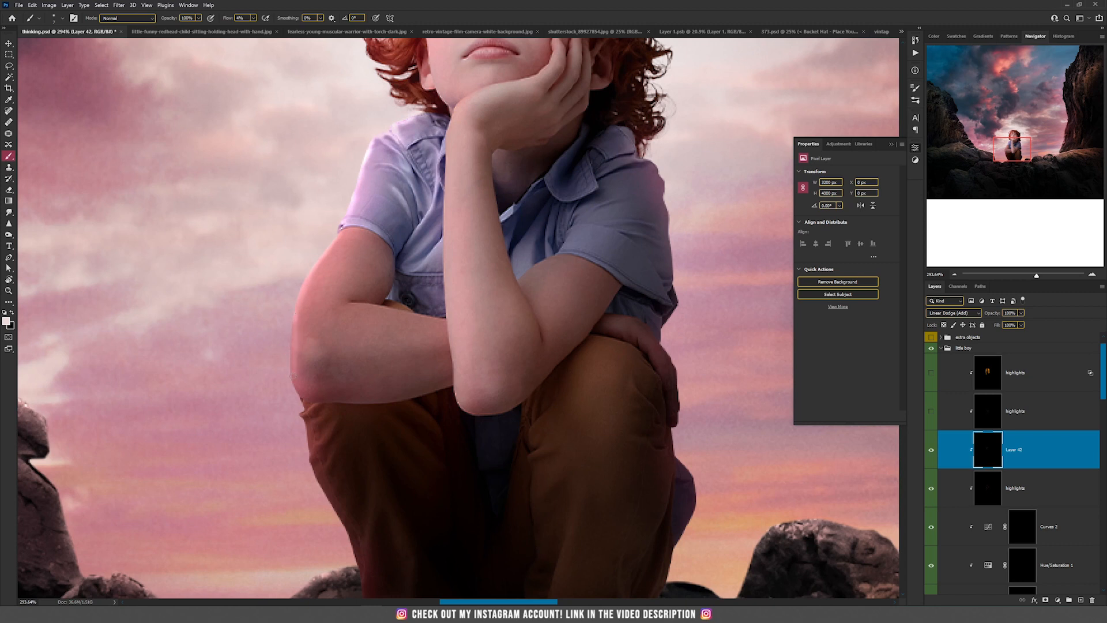
key("ctrl+z")
mouse_move(293, 321)
left_mouse_down()
mouse_move(294, 381)
mouse_move(323, 401)
mouse_move(385, 402)
left_mouse_up()
mouse_move(300, 397)
left_mouse_down()
mouse_move(396, 403)
mouse_move(431, 393)
left_mouse_up()
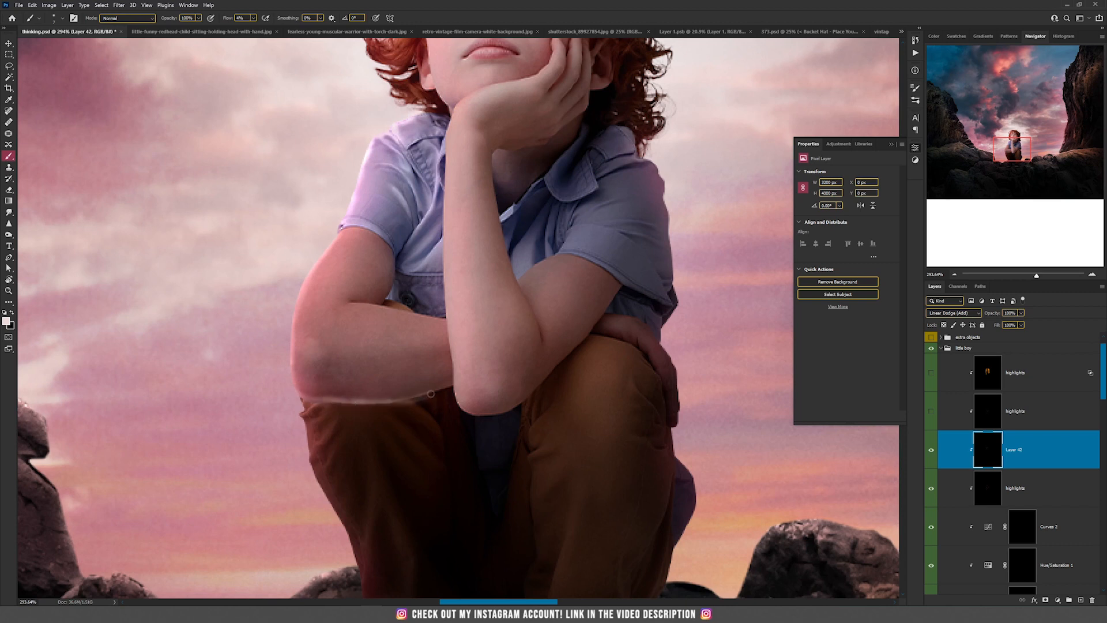
Step: Tone down the forearm highlight with black and paint sky-colored highlights along the trousers' outer edge beside the sky
left_click(12, 311)
left_click(12, 312)
left_click_drag(311, 409, 264, 306)
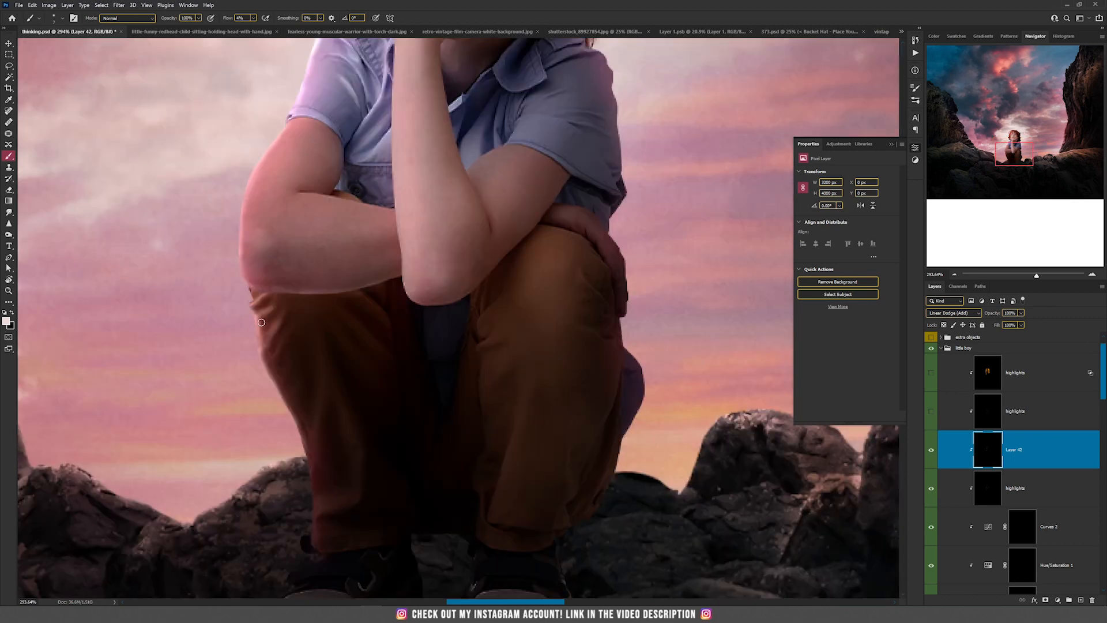
left_click_drag(296, 255, 270, 370)
left_click_drag(303, 231, 312, 309)
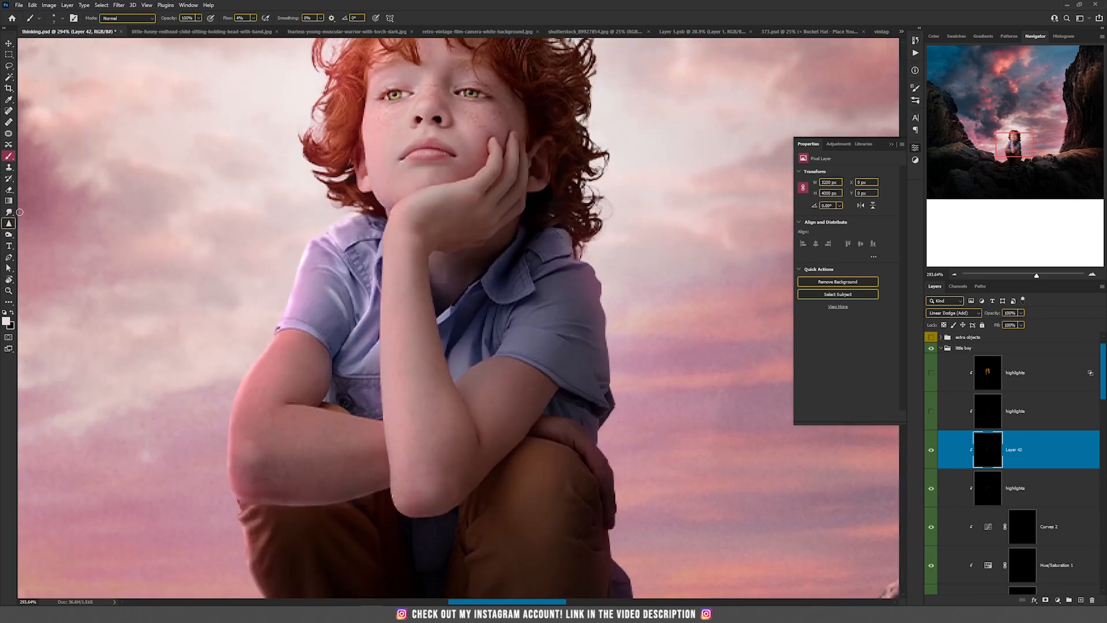
Step: Set up the Smudge tool with a soft round brush tip and 22% strength
left_click(16, 212)
right_click(295, 242)
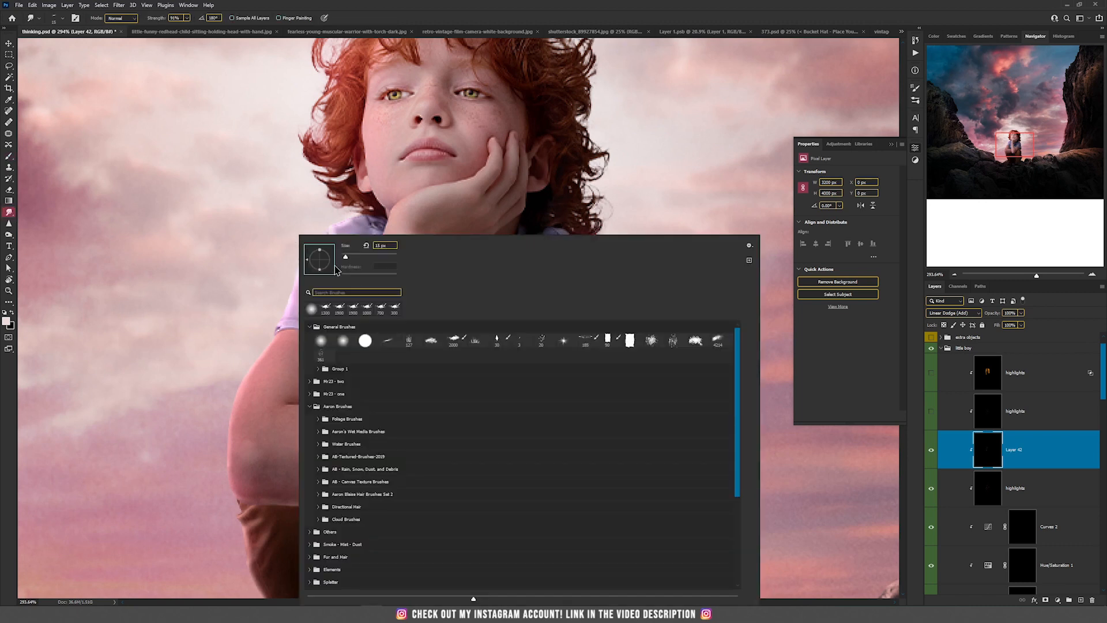
left_click(324, 340)
key("Return")
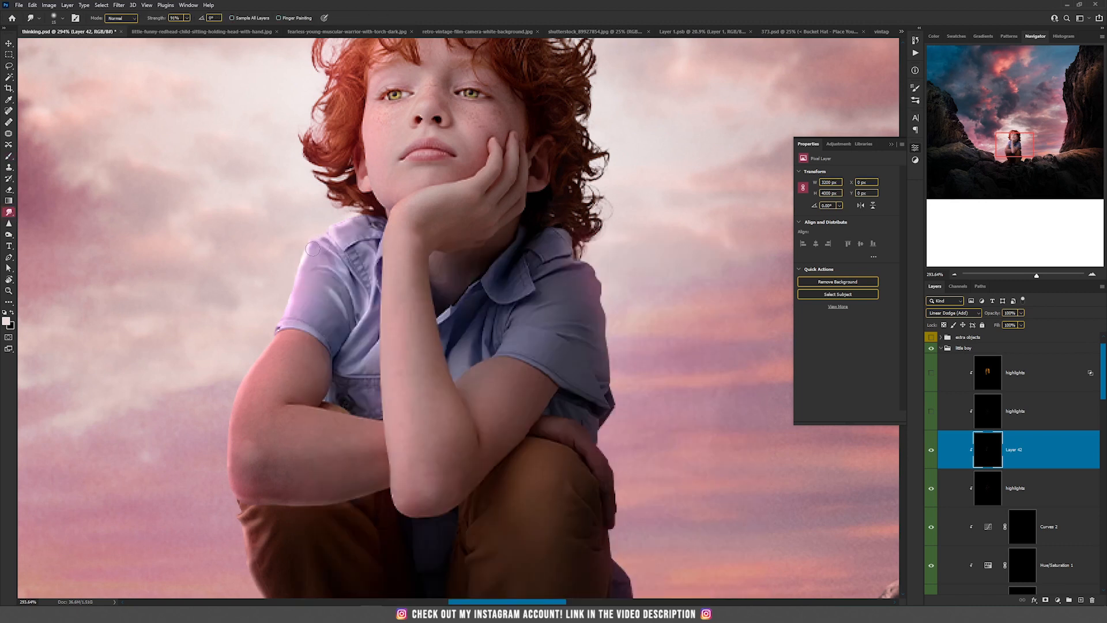
left_click(187, 19)
left_click_drag(159, 29, 160, 29)
left_click(216, 3)
Step: Smudge the painted highlights on the boy's sleeve, forearm and trouser edge to blend them
left_click_drag(304, 266, 293, 298)
left_click_drag(294, 295, 310, 247)
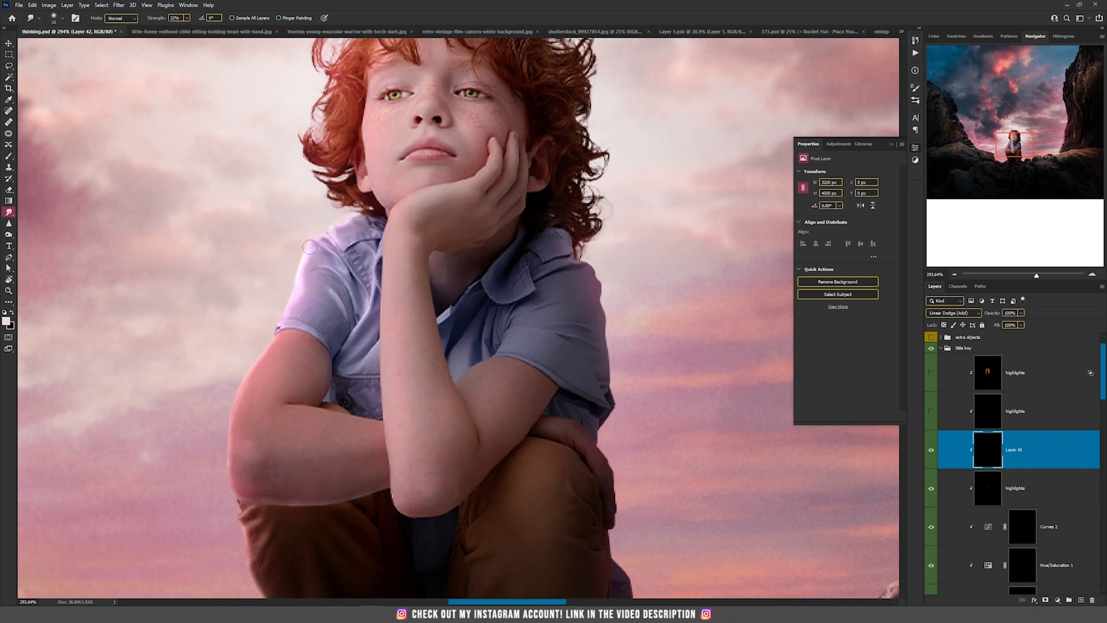
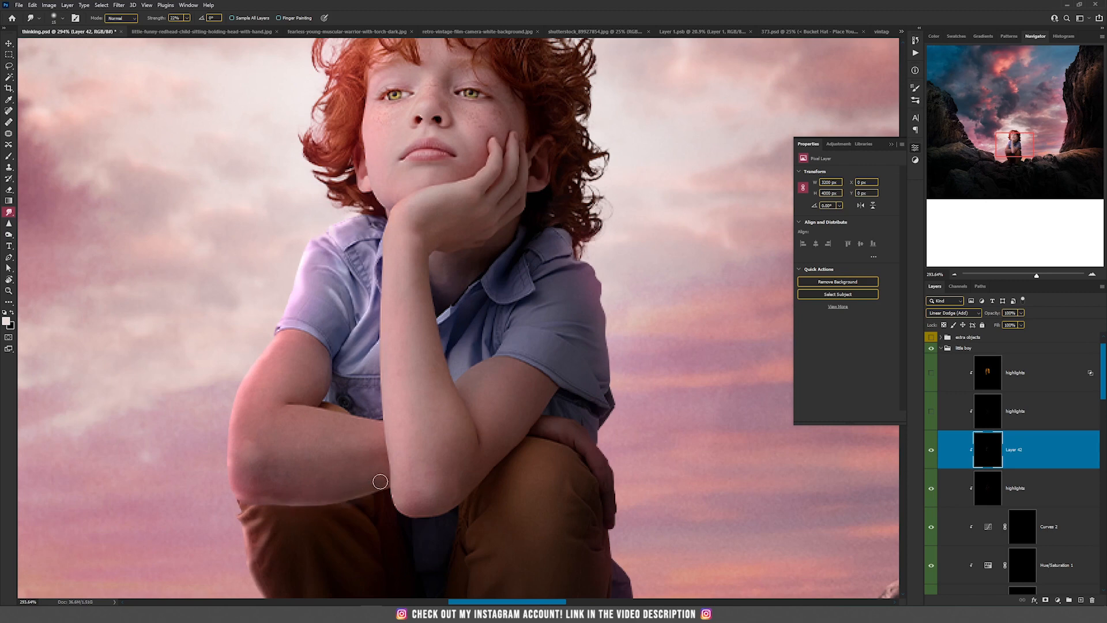
left_click_drag(353, 475, 326, 340)
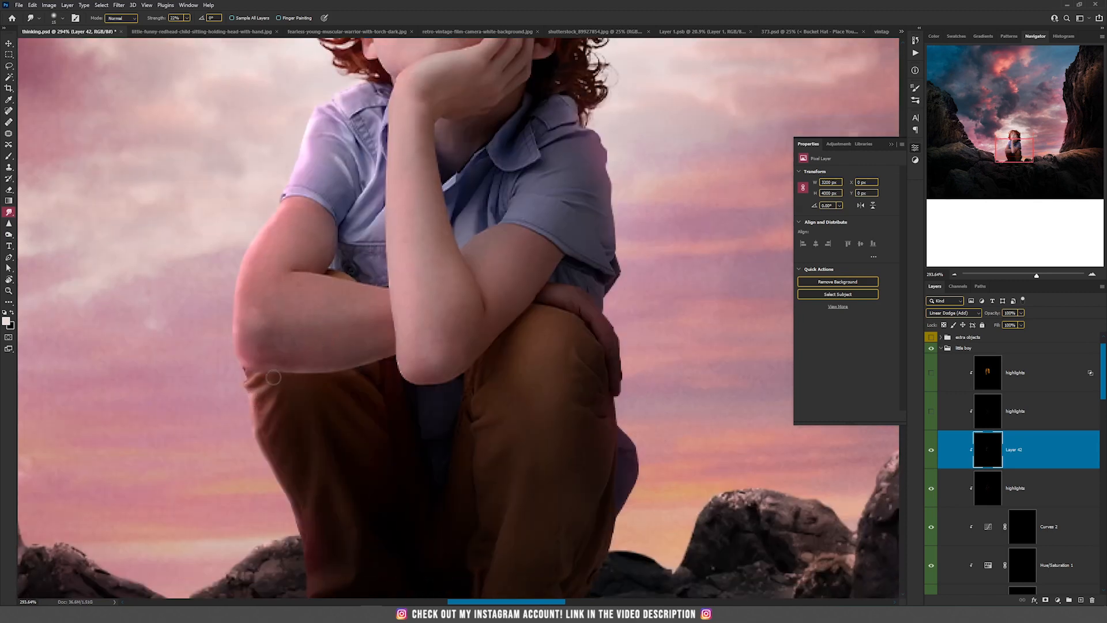
mouse_move(252, 412)
left_mouse_down()
mouse_move(278, 396)
mouse_move(258, 427)
mouse_move(305, 472)
mouse_move(269, 470)
mouse_move(298, 495)
mouse_move(273, 478)
mouse_move(283, 489)
mouse_move(328, 479)
mouse_move(289, 506)
mouse_move(309, 517)
mouse_move(289, 526)
mouse_move(305, 521)
mouse_move(321, 456)
mouse_move(309, 497)
mouse_move(259, 462)
mouse_move(289, 416)
mouse_move(264, 400)
left_mouse_up()
scroll(265, 399, "down", 5)
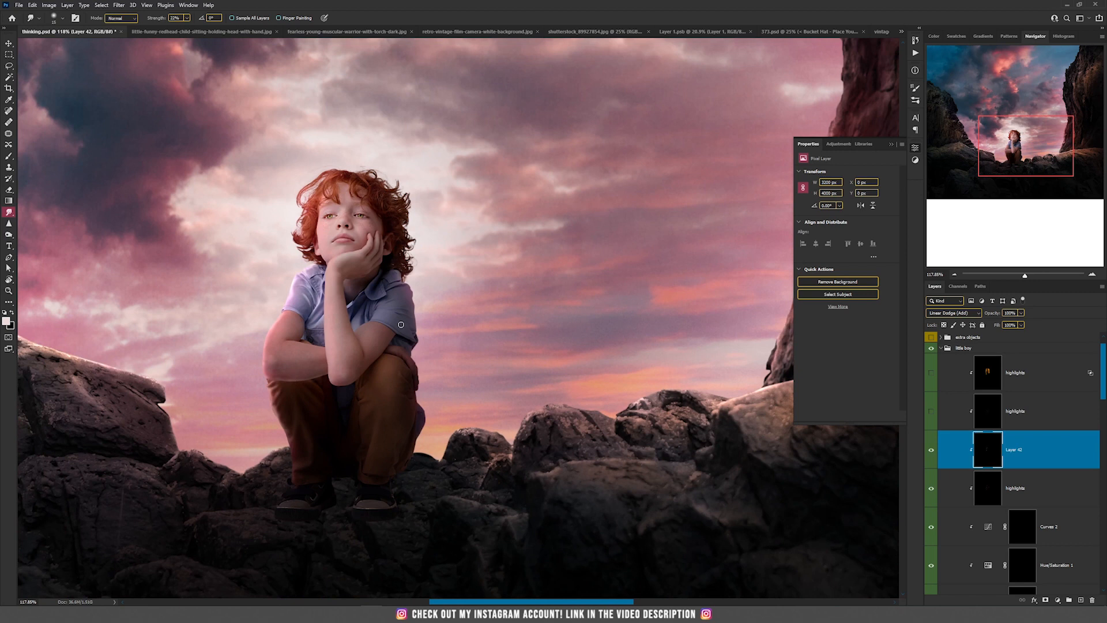
Step: Merge the new highlight painting down into the highlights layer and show the two highlights layers above it
key("v")
scroll(534, 320, "up", 2)
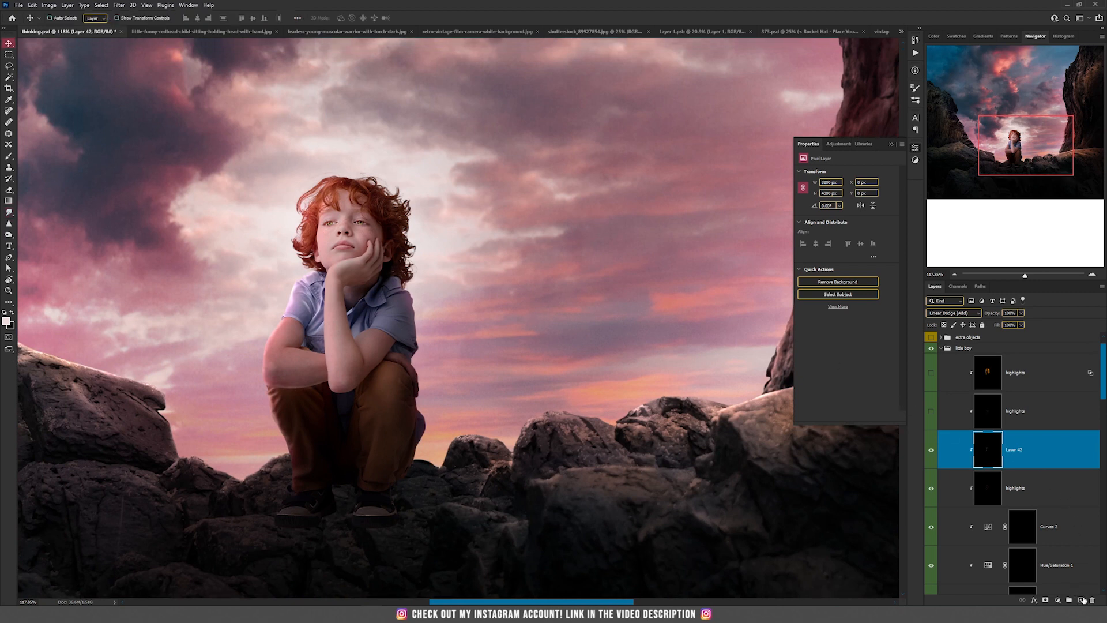
key("ctrl+e")
left_click(926, 411)
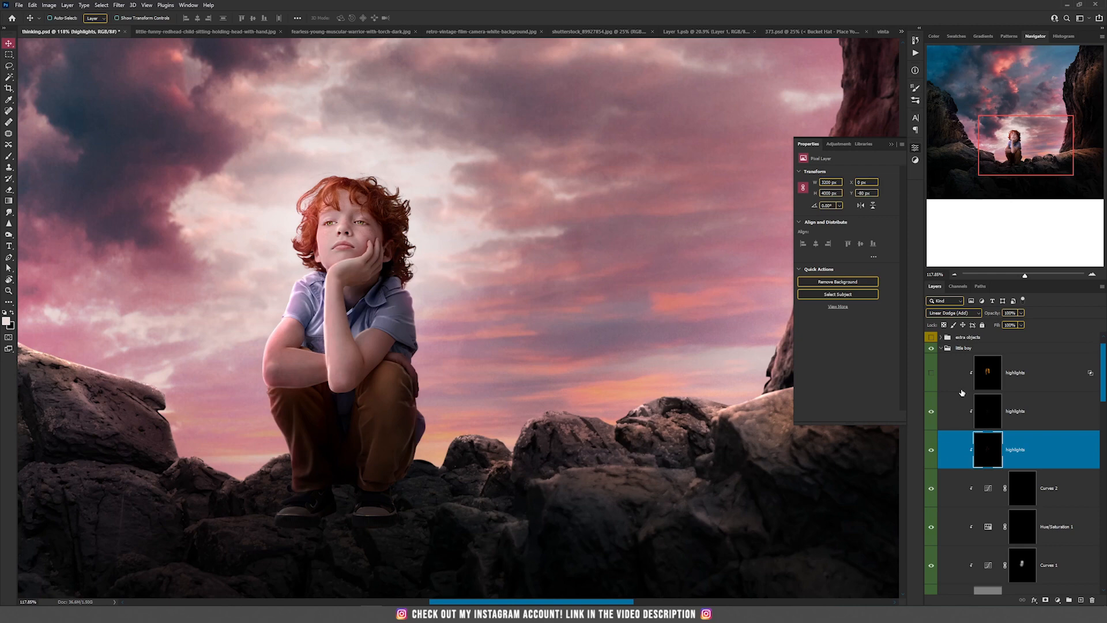
left_click(932, 373)
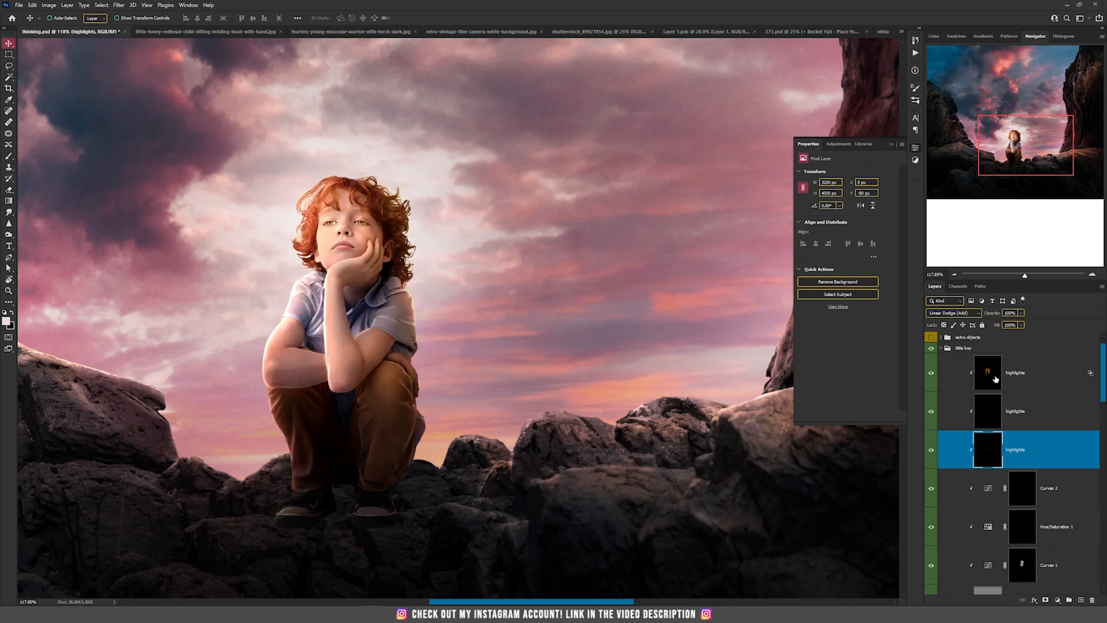
Step: Select the topmost orange highlights layer and compare the boy with it hidden and shown, leaving it shown
left_click(995, 379)
key("ctrl+0")
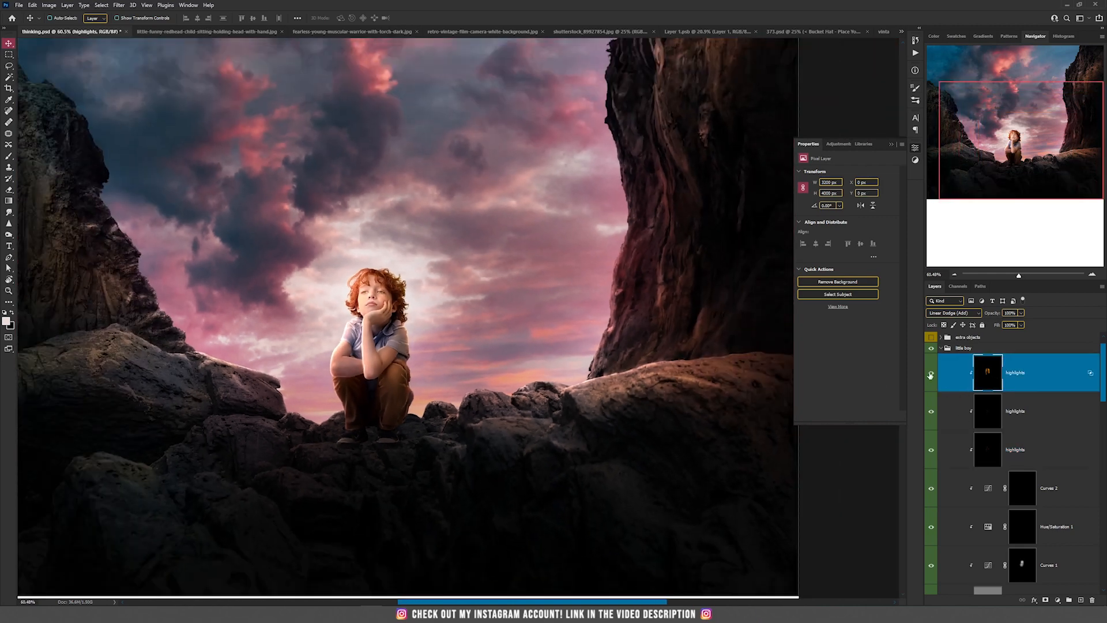
left_click(930, 375)
left_click(930, 375)
scroll(354, 385, "up", 4)
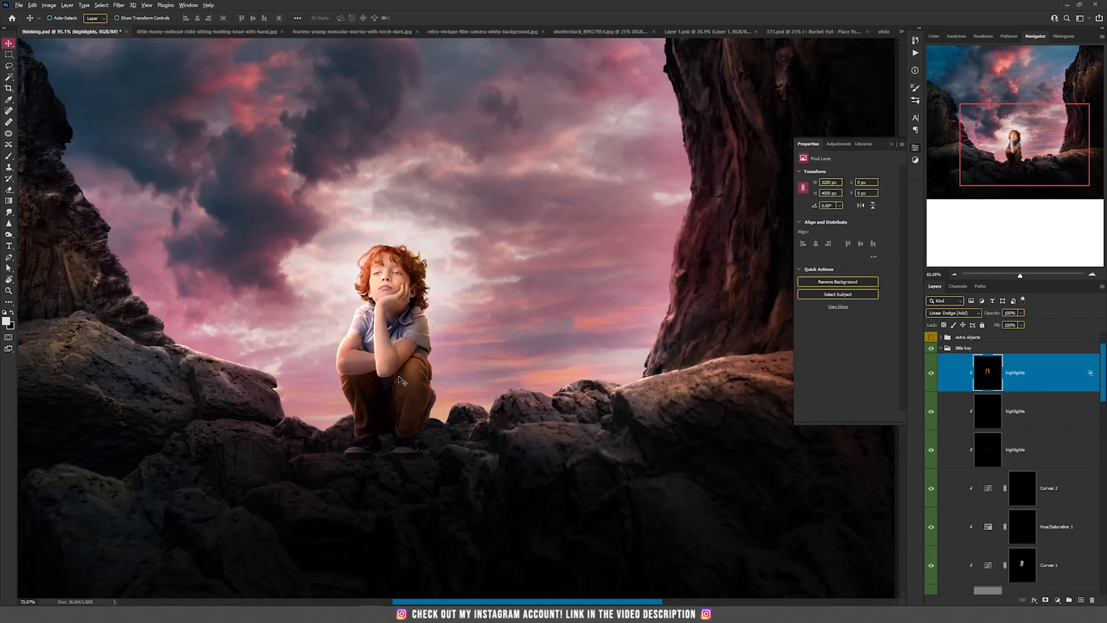
scroll(402, 381, "down", 4)
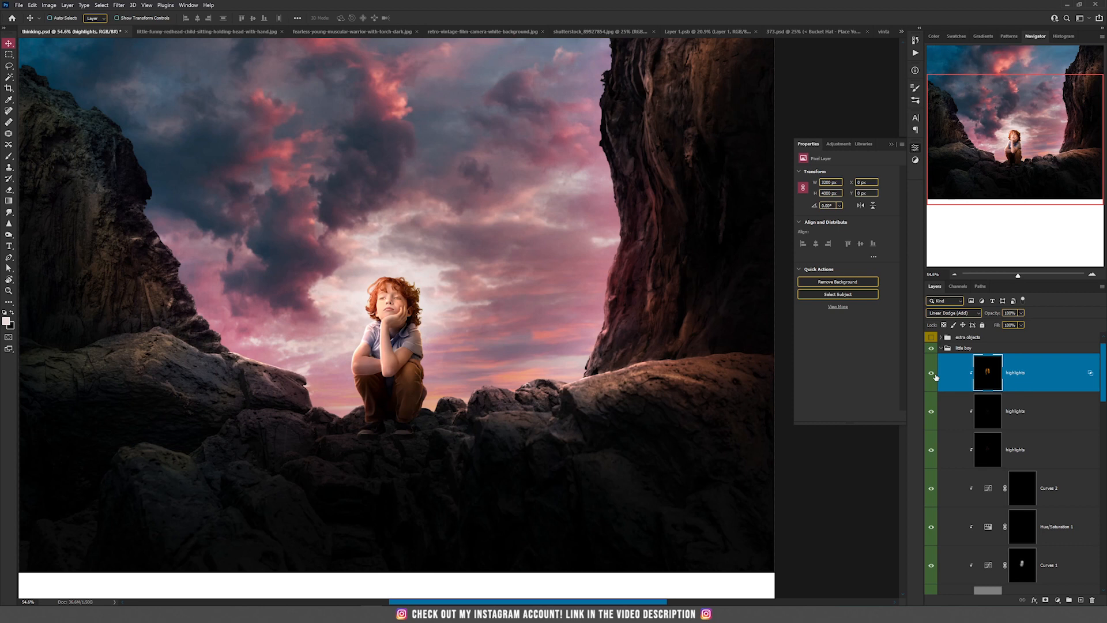
left_click(932, 373)
left_click(934, 375)
left_click(935, 375)
left_click(935, 375)
scroll(481, 312, "up", 2)
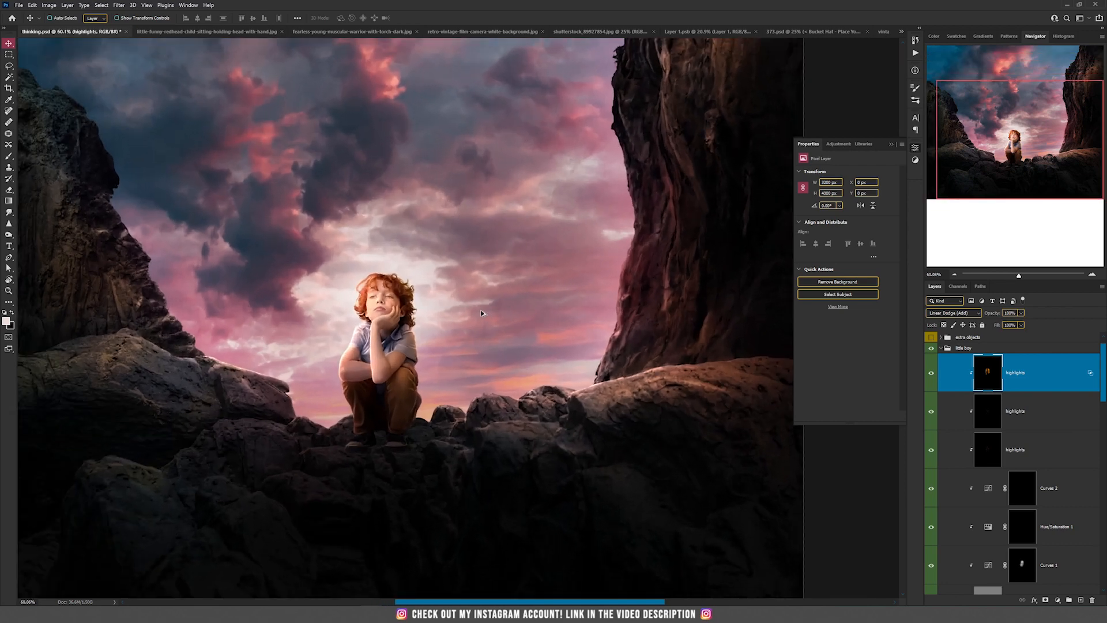
scroll(480, 312, "down", 2)
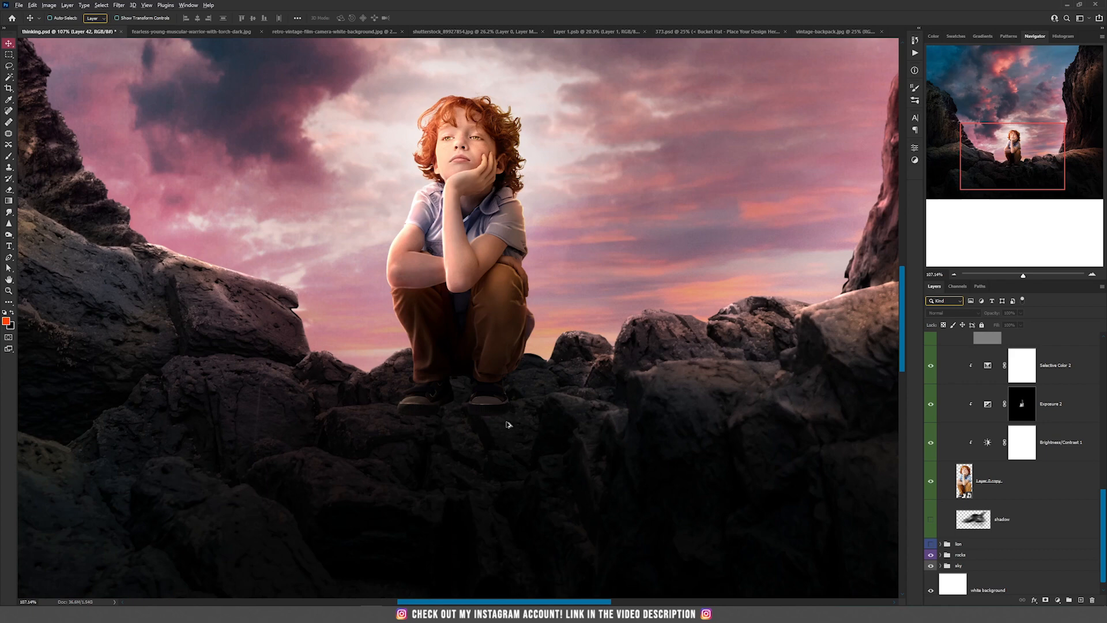
Step: Create a new layer in Multiply mode between the shadow layer and the boy's layer
scroll(516, 423, "up", 2)
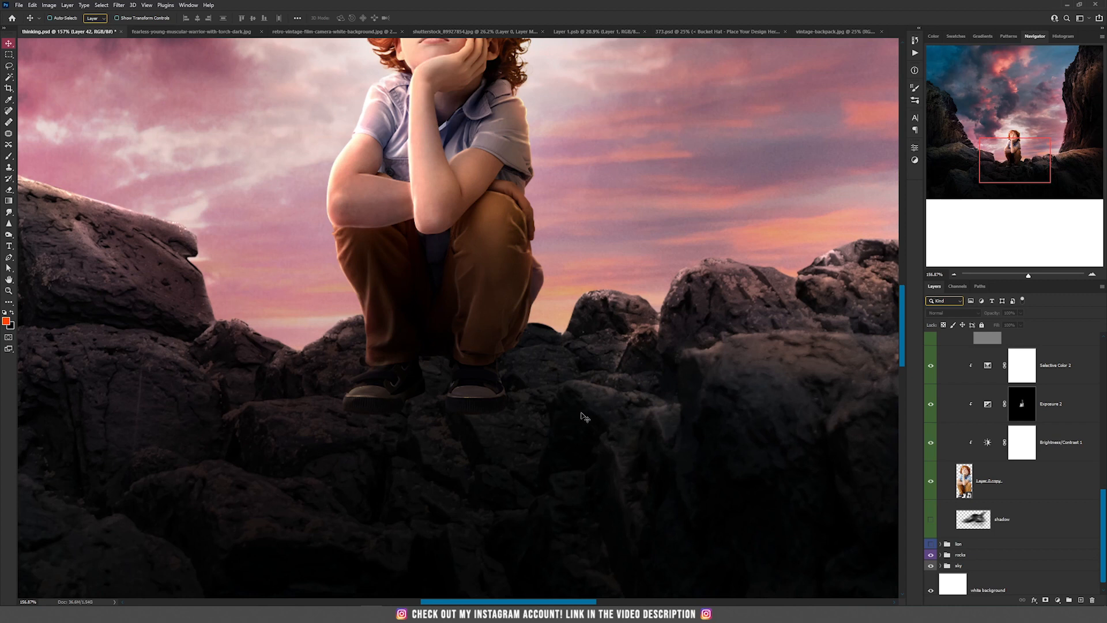
left_click(1040, 527)
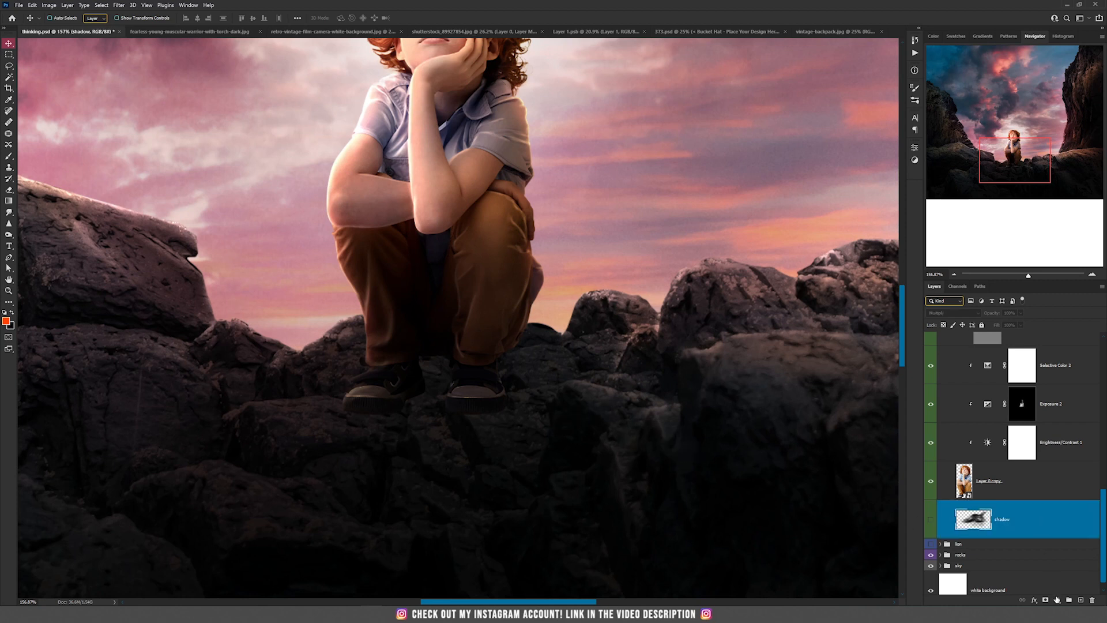
left_click(1080, 600)
left_click(948, 312)
left_click(945, 340)
Step: Sample the dark rock color below the boy's shoes for the Brush, reduce it to 100 px and flatten its tip into an ellipse
key("b")
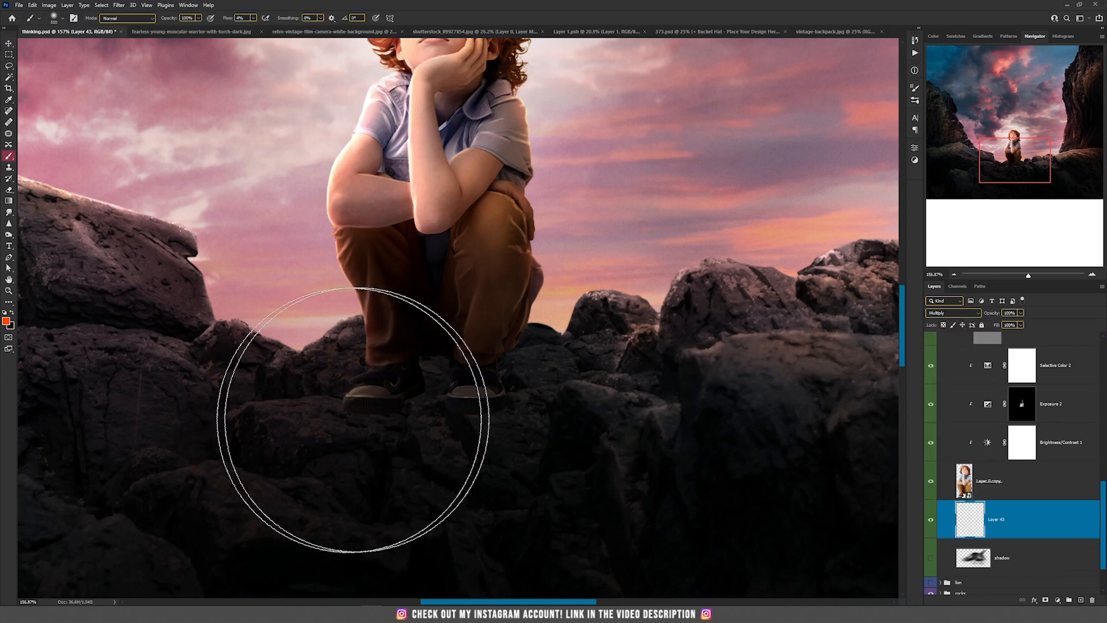
key("d")
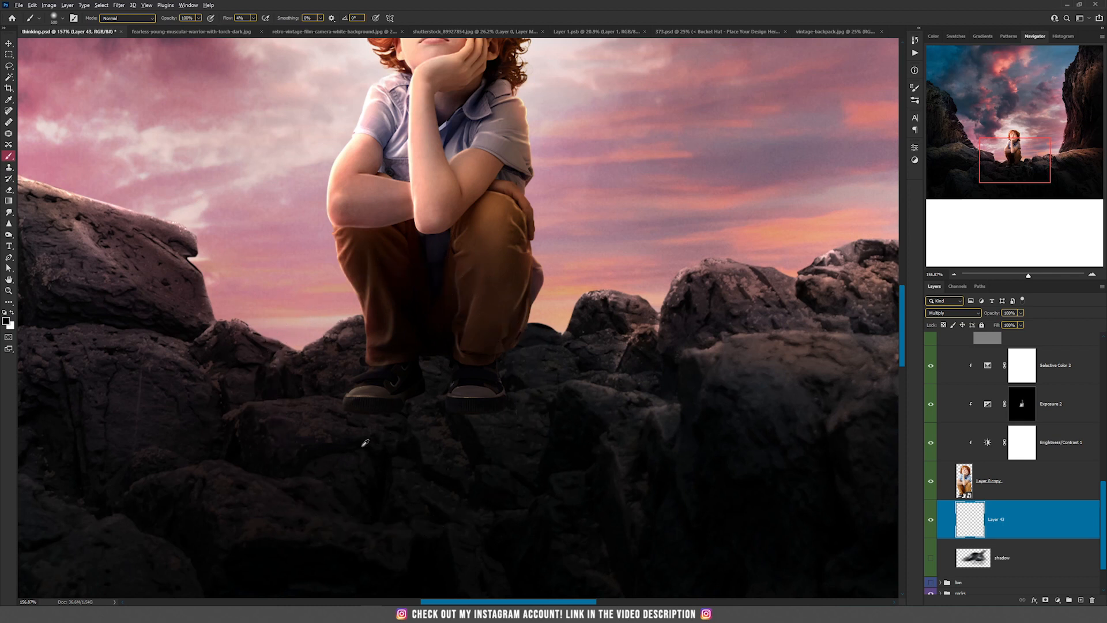
left_click(364, 438, "alt")
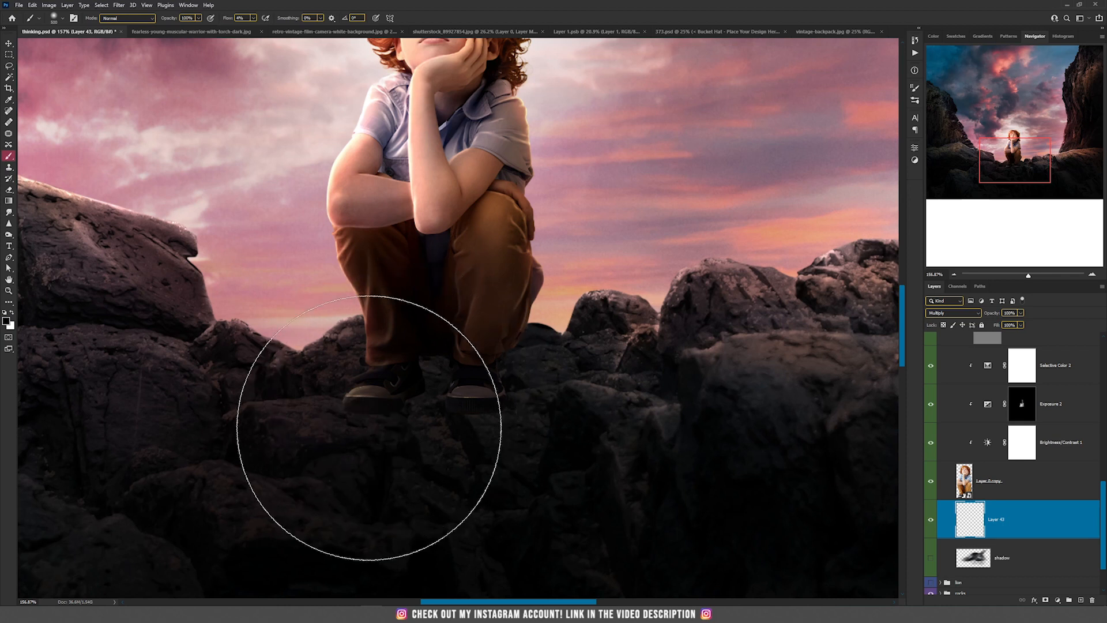
key("bracketleft")
key("bracketleft")
key("bracketleft")
key("bracketleft")
key("bracketleft")
key("bracketleft")
key("bracketleft")
key("bracketleft")
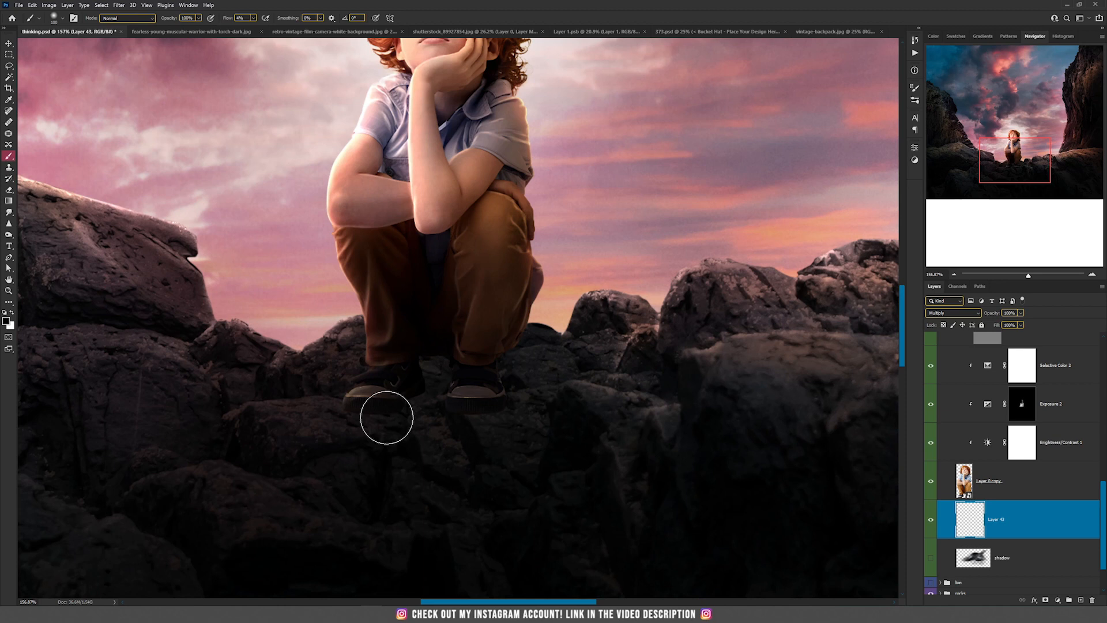
right_click(386, 418)
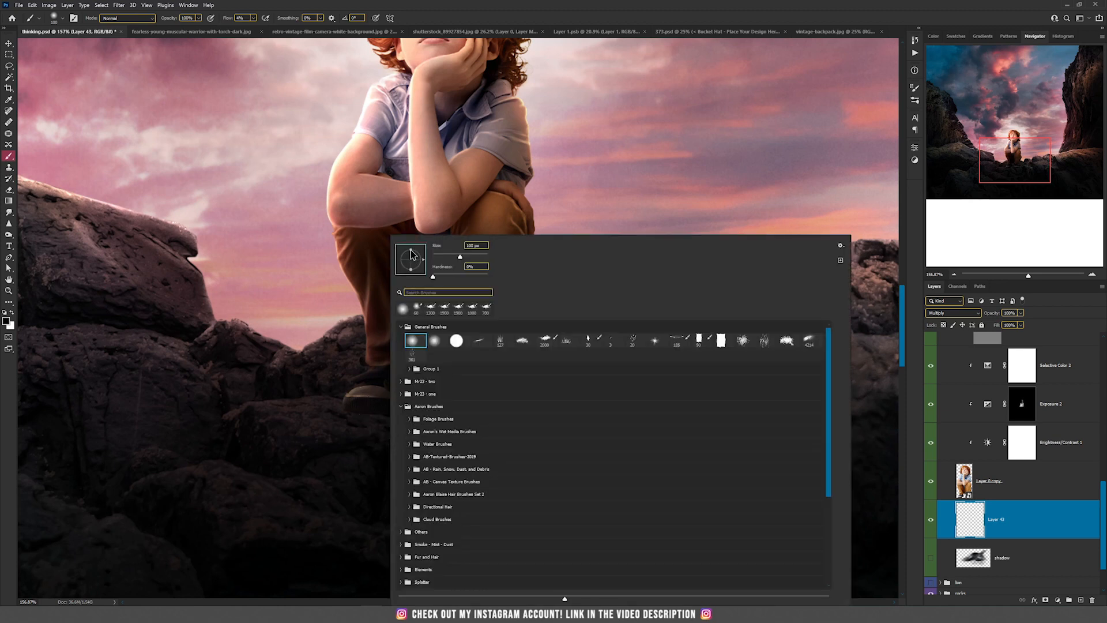
left_click_drag(411, 252, 410, 257)
left_click(358, 433)
Step: Paint a dark contact shadow on the rocks beneath and around both of the boy's shoes
scroll(360, 428, "up", 4)
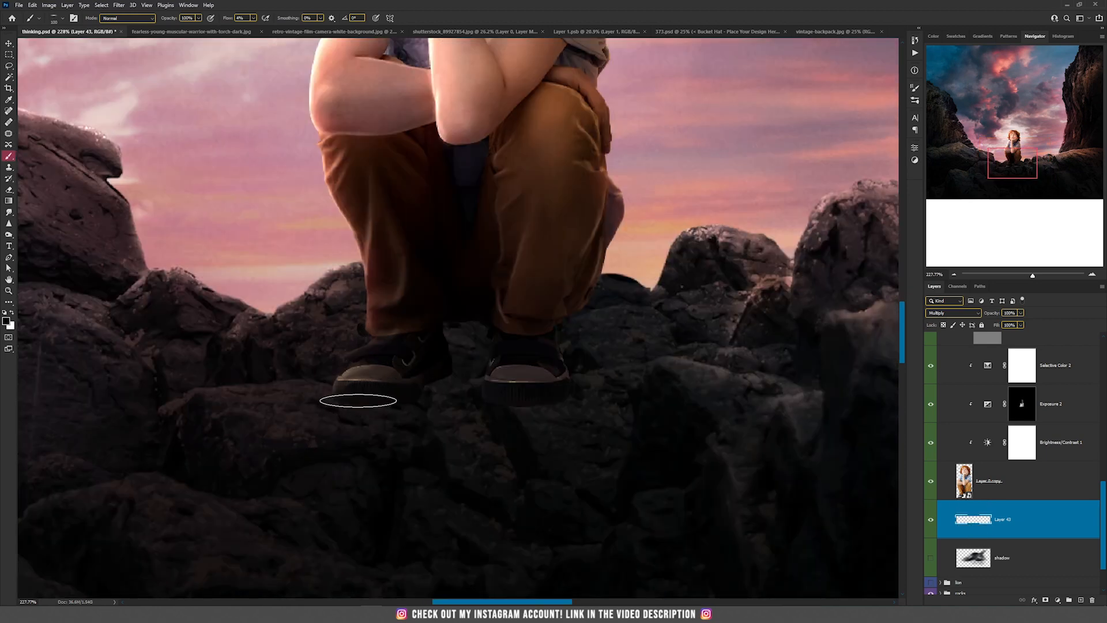
mouse_move(364, 401)
left_mouse_down()
mouse_move(411, 400)
mouse_move(359, 403)
mouse_move(560, 392)
mouse_move(519, 409)
mouse_move(501, 396)
mouse_move(696, 346)
mouse_move(538, 386)
mouse_move(510, 358)
mouse_move(475, 346)
mouse_move(480, 333)
mouse_move(463, 340)
mouse_move(469, 347)
mouse_move(489, 306)
mouse_move(432, 347)
mouse_move(492, 331)
mouse_move(463, 361)
mouse_move(454, 303)
mouse_move(486, 359)
mouse_move(418, 399)
mouse_move(497, 322)
mouse_move(483, 325)
mouse_move(548, 322)
mouse_move(507, 369)
mouse_move(533, 378)
mouse_move(552, 351)
mouse_move(530, 362)
mouse_move(542, 338)
mouse_move(589, 286)
mouse_move(548, 328)
mouse_move(529, 391)
mouse_move(473, 359)
mouse_move(387, 357)
mouse_move(363, 368)
mouse_move(361, 387)
mouse_move(399, 336)
mouse_move(436, 384)
mouse_move(387, 333)
mouse_move(479, 287)
mouse_move(488, 391)
left_mouse_up()
scroll(488, 391, "down", 6)
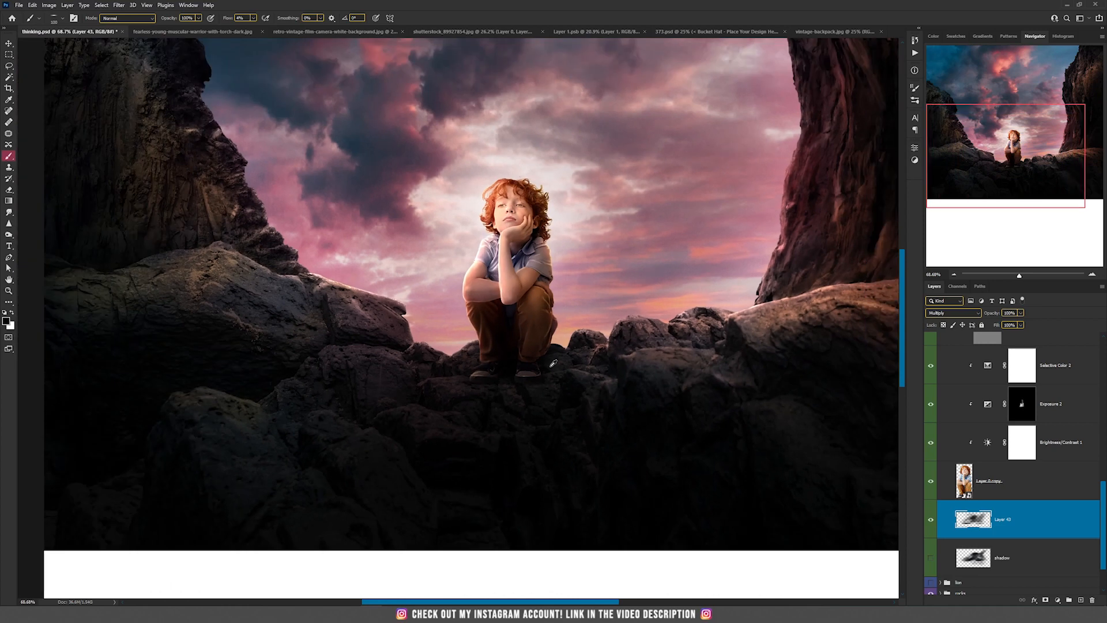
scroll(552, 363, "up", 3)
key("v")
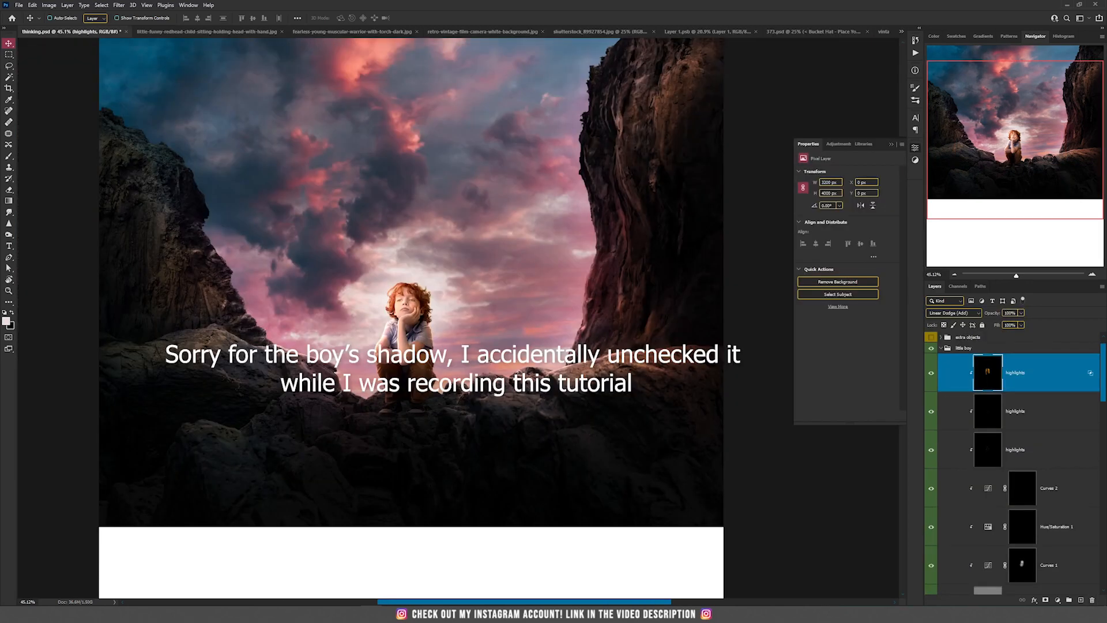
Step: Expand the extra objects group and show both blurred seagull layers and the clipped Selective Color adjustment
scroll(444, 355, "down", 2)
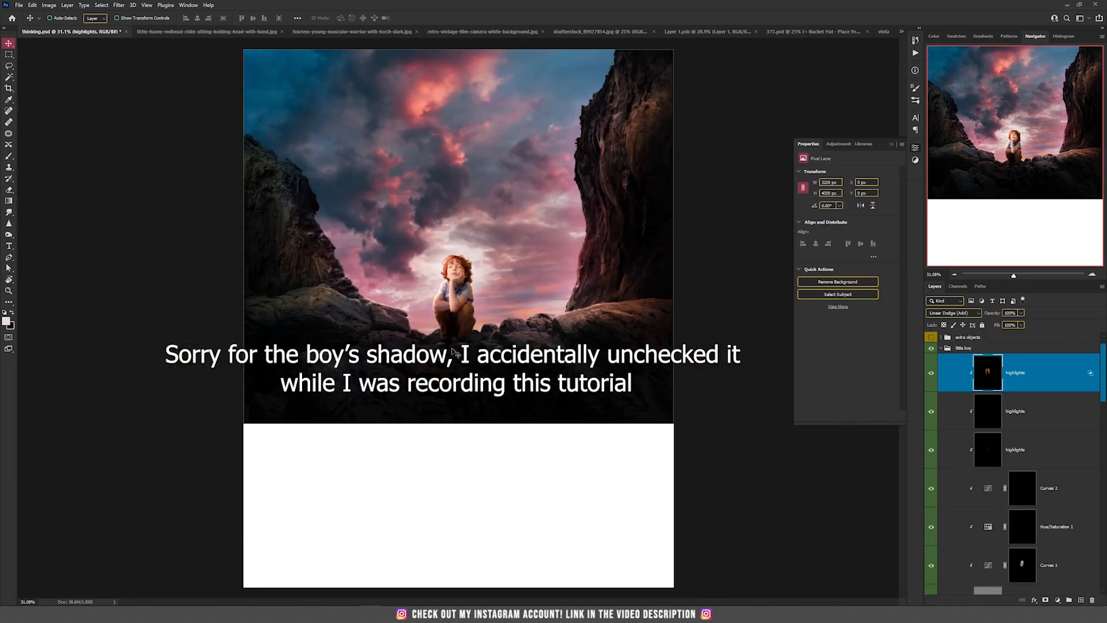
scroll(444, 355, "up", 3)
scroll(968, 374, "up", 2)
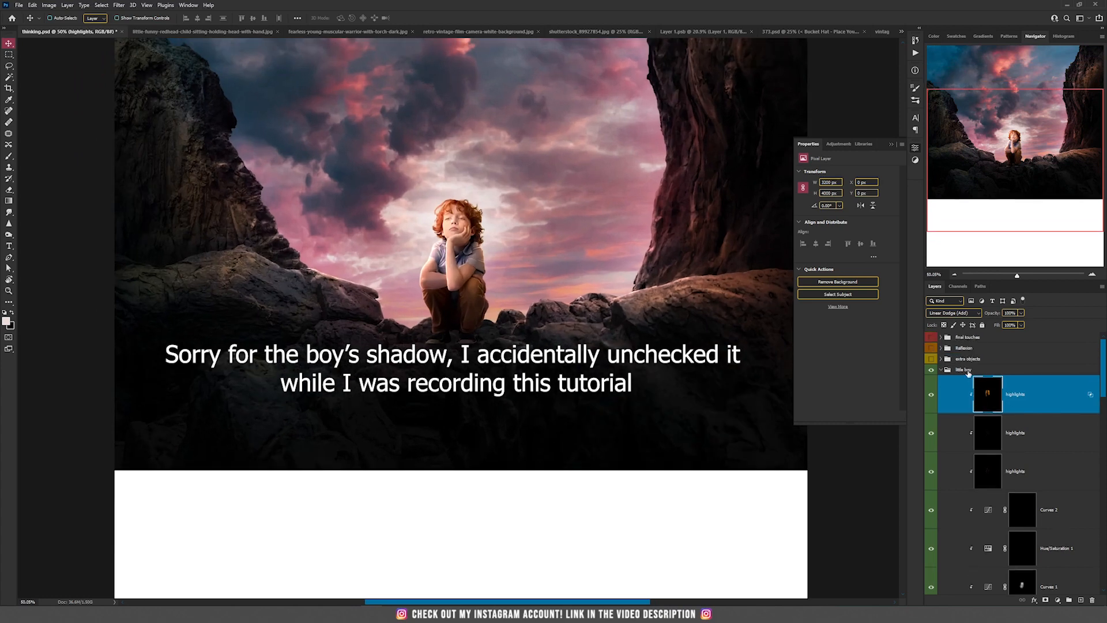
left_click(940, 359)
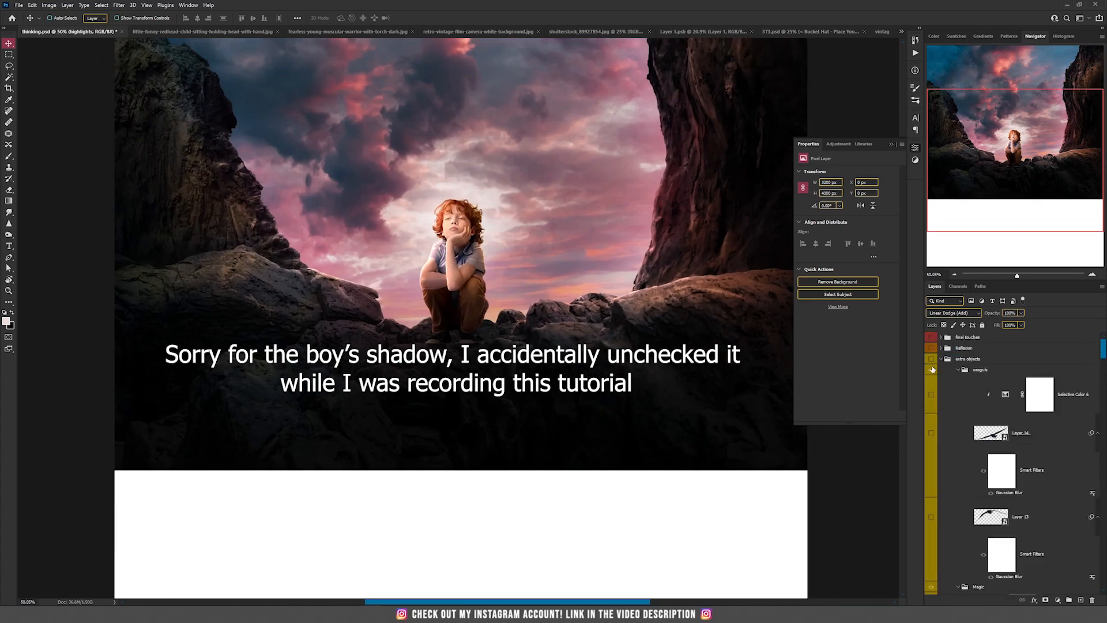
left_click_drag(640, 277, 610, 392)
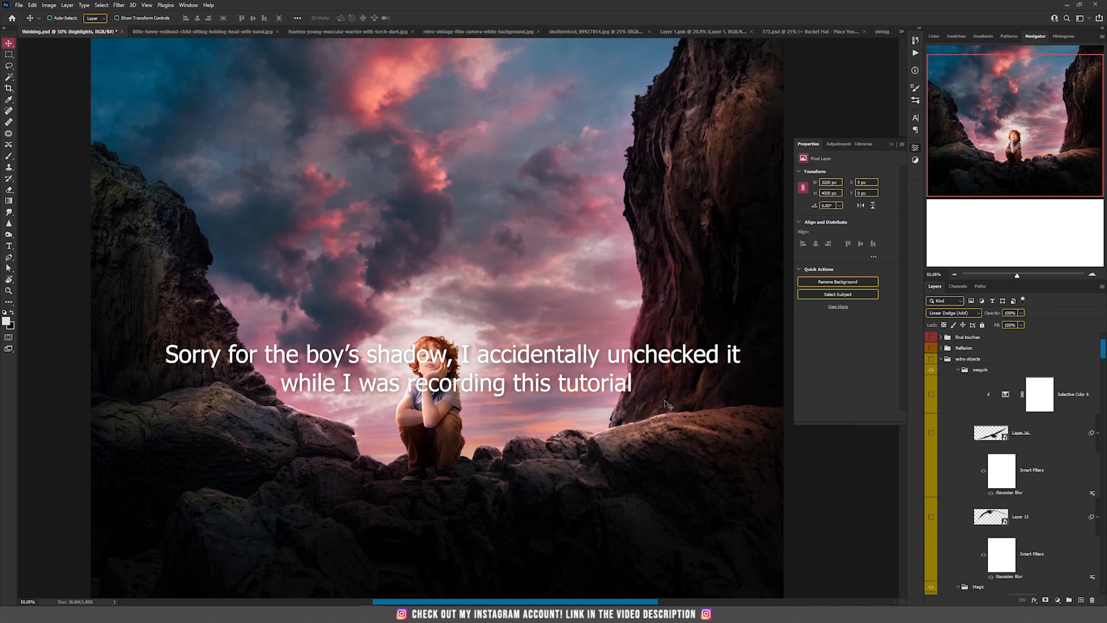
left_click(929, 395)
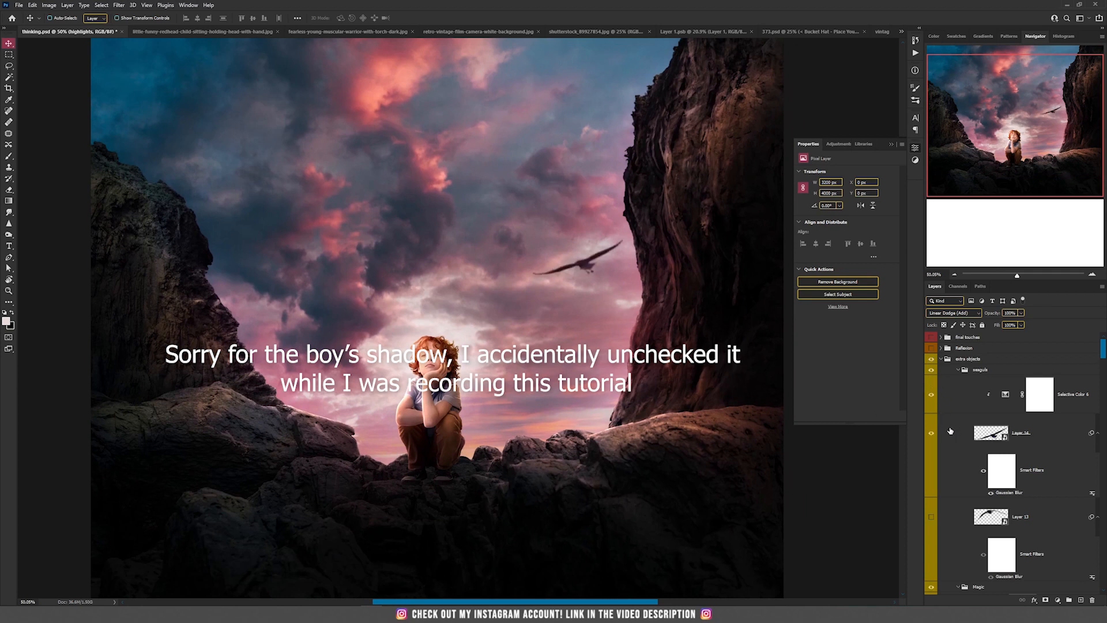
left_click(929, 517)
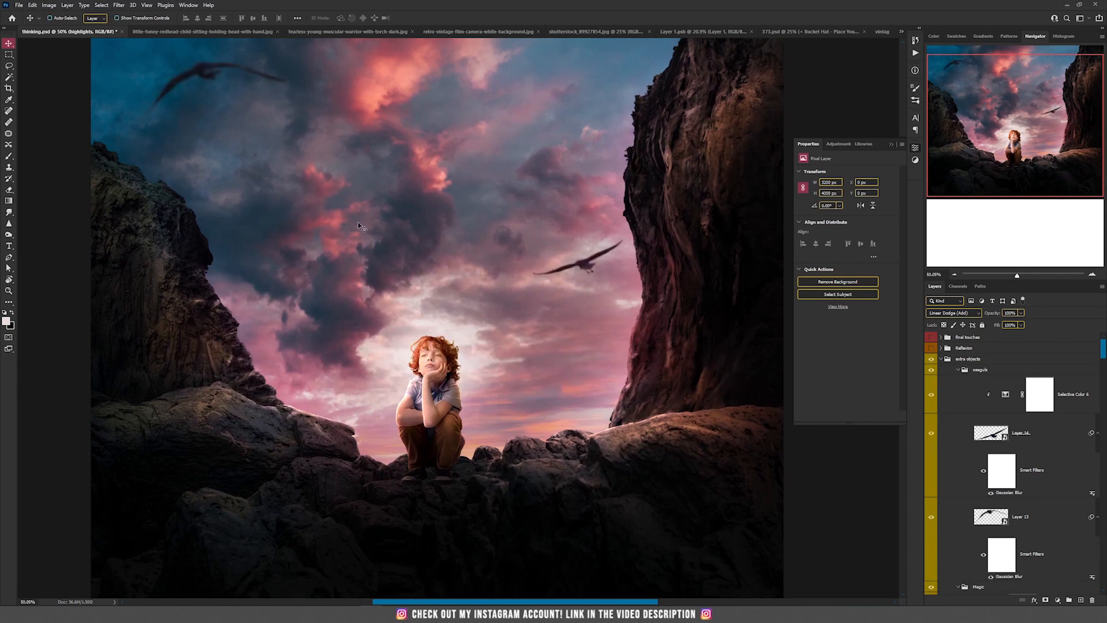
Step: Try moving the two seagull layers one after the other and undo each move
left_click(1000, 448)
left_click_drag(657, 291, 649, 342)
key("ctrl+z")
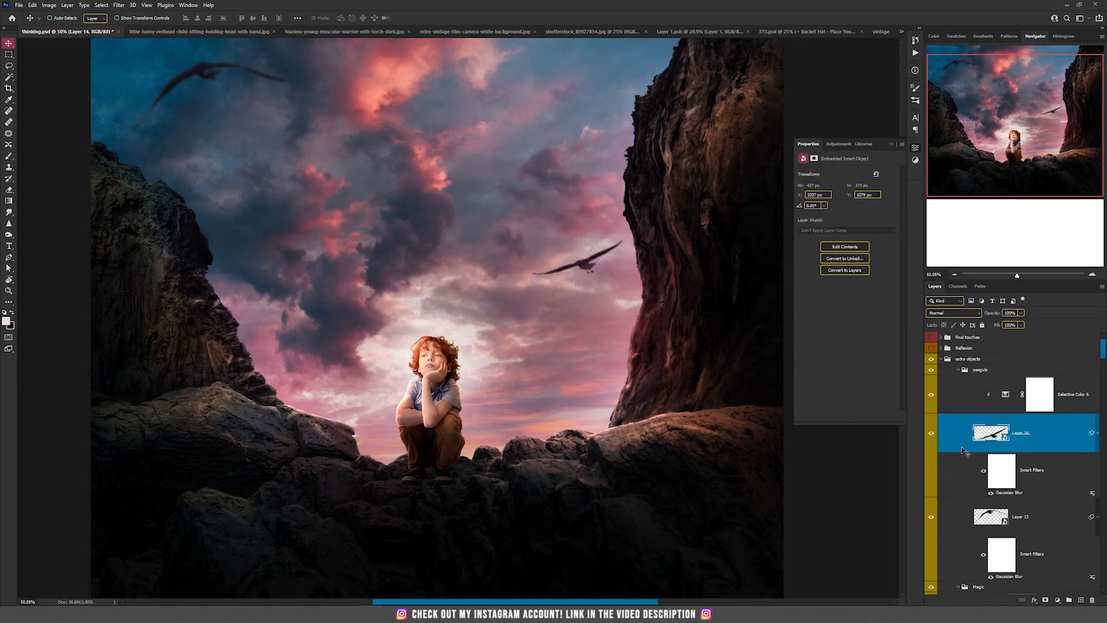
left_click(1031, 514)
left_click_drag(473, 266, 495, 308)
key("ctrl+z")
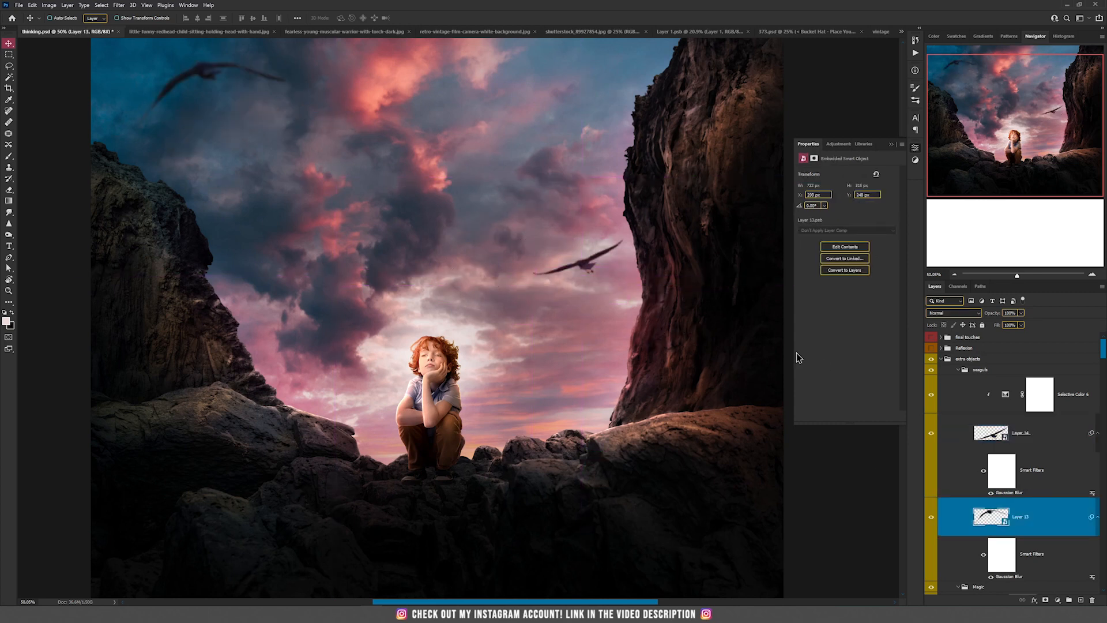
Step: Compare the scene with and without the seagull beside the right cliff and select that bird's layer
left_click_drag(667, 247, 573, 296)
left_click(931, 433)
left_click(932, 433)
left_click(980, 438)
scroll(568, 318, "up", 3)
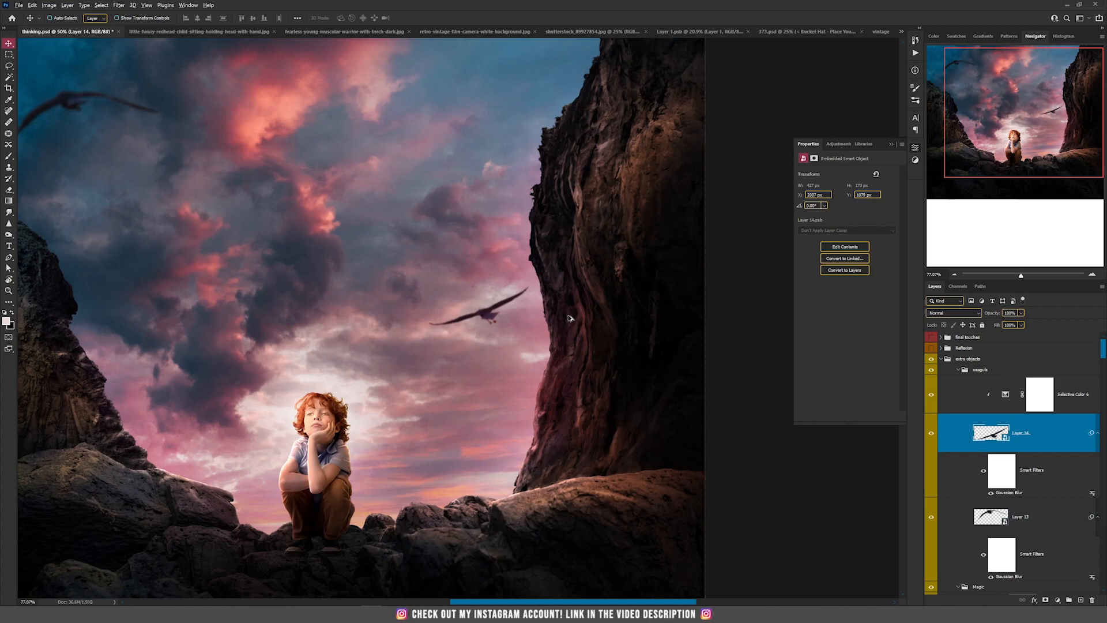
scroll(568, 317, "up", 2)
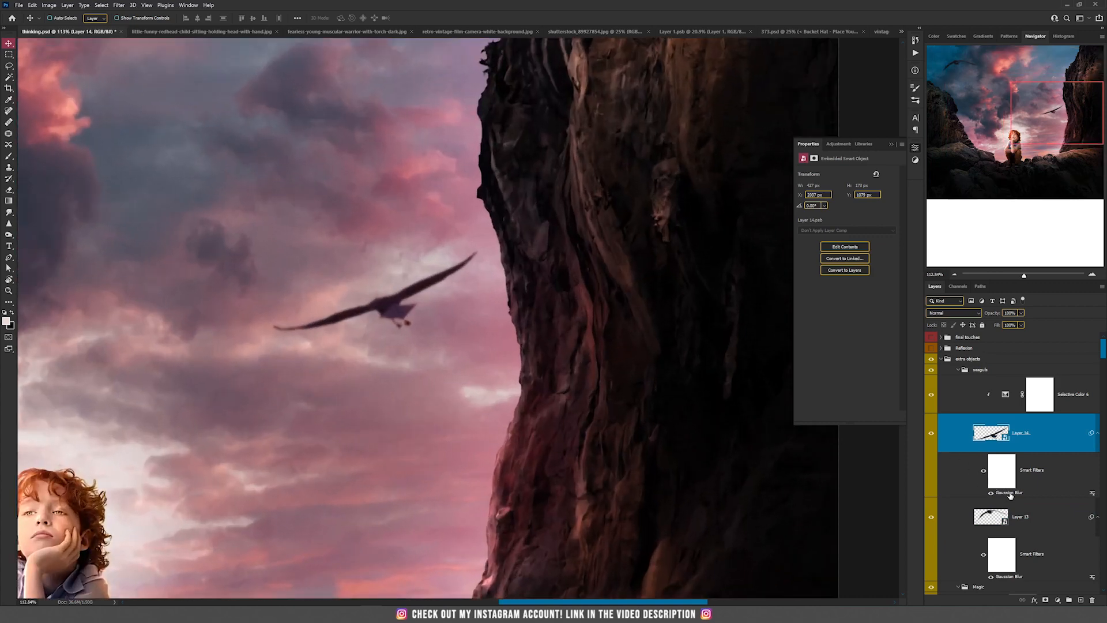
Step: Compare the right seagull closely with its Gaussian Blur smart filter switched off and back on
left_click(984, 471)
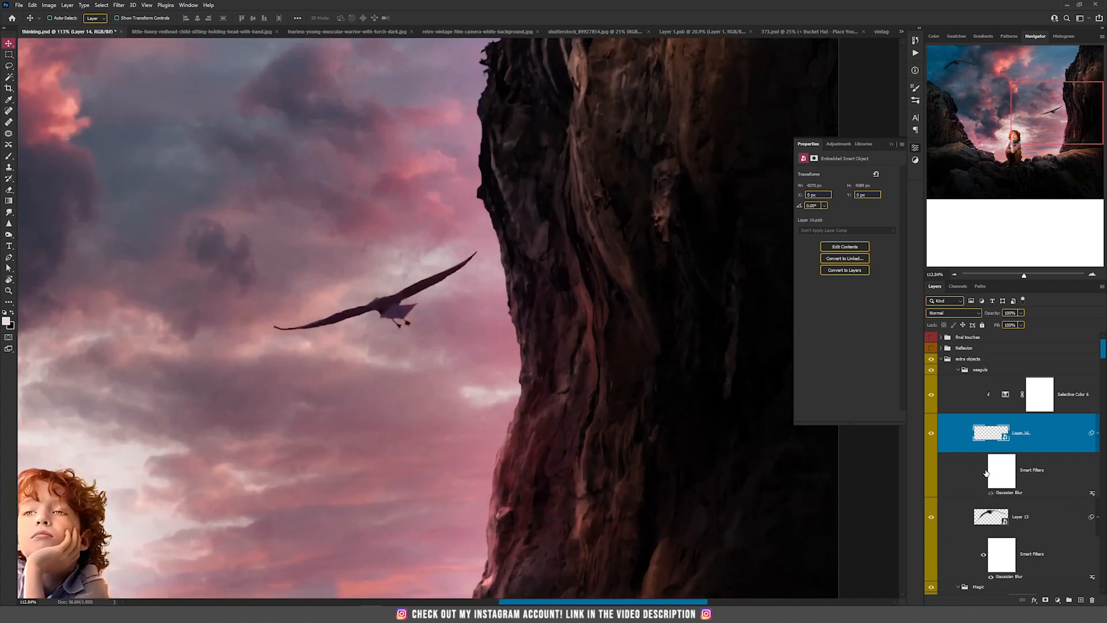
scroll(423, 291, "down", 3)
scroll(416, 288, "up", 6)
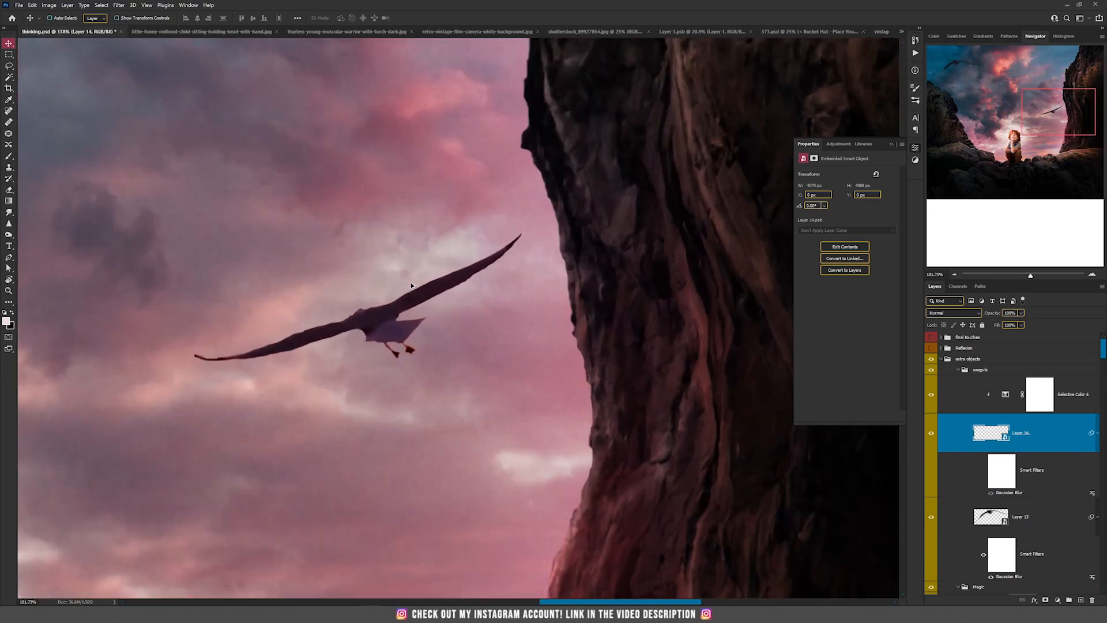
scroll(411, 285, "down", 1)
left_click(984, 471)
scroll(552, 326, "down", 5)
scroll(552, 325, "down", 2)
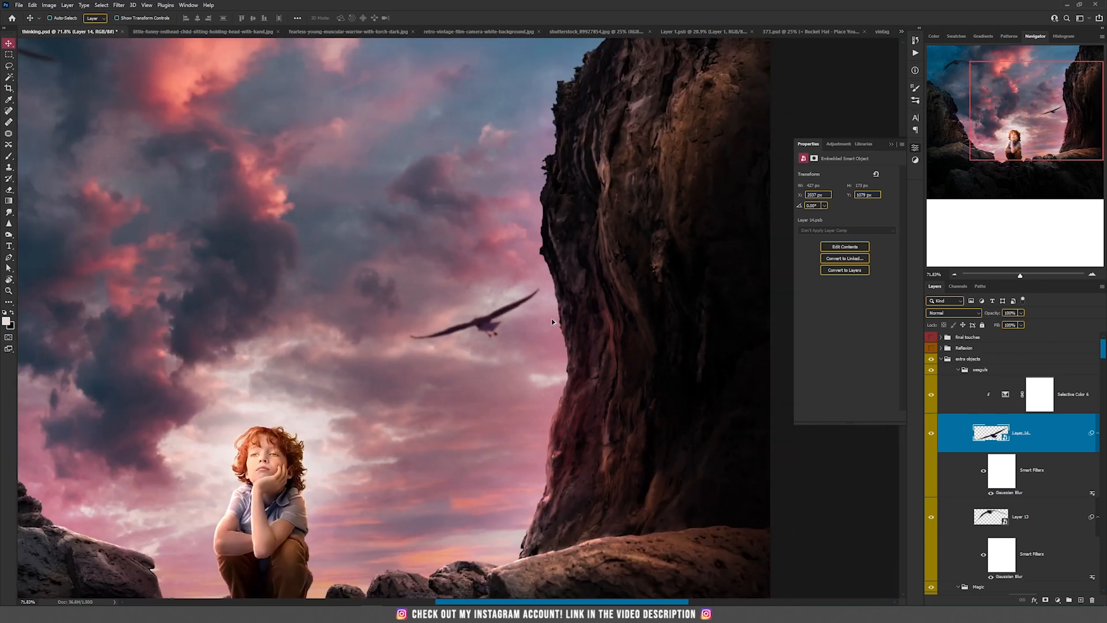
scroll(552, 322, "up", 4)
Step: Preview a Gaussian Blur of 2.0 px on the right seagull and cancel it, keeping the existing blur filter on
left_click(983, 472)
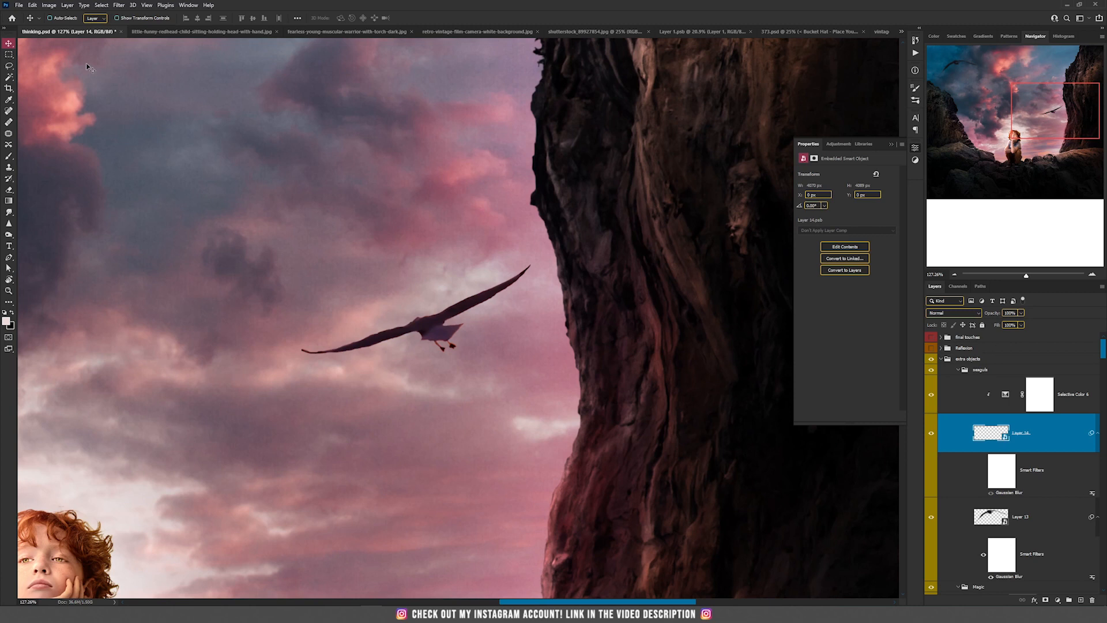
left_click(119, 4)
mouse_move(132, 116)
left_click(251, 149)
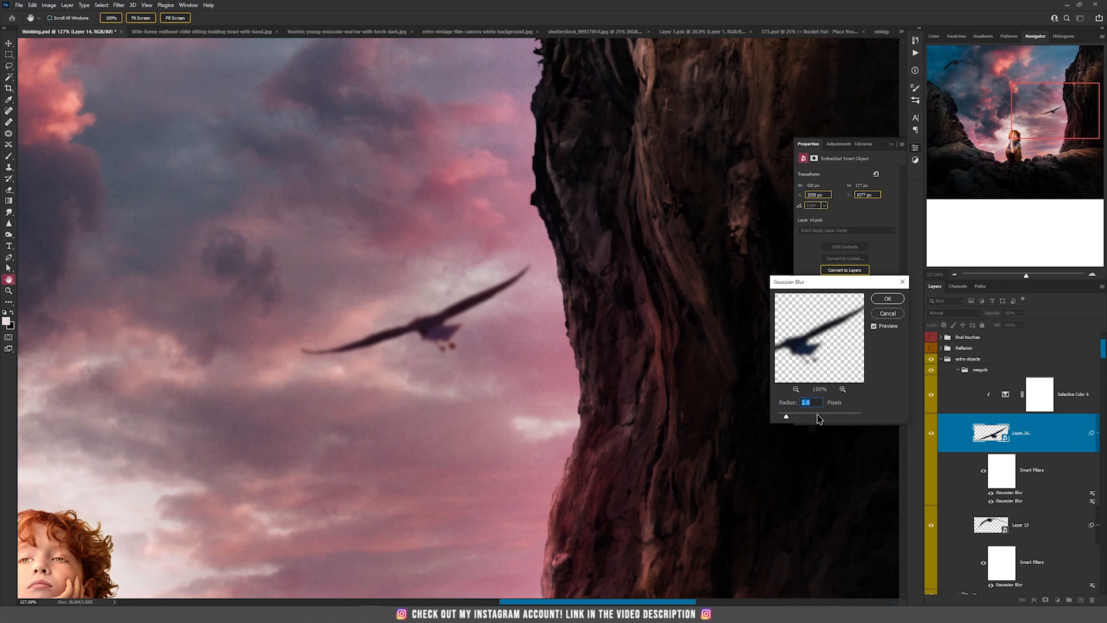
key("Escape")
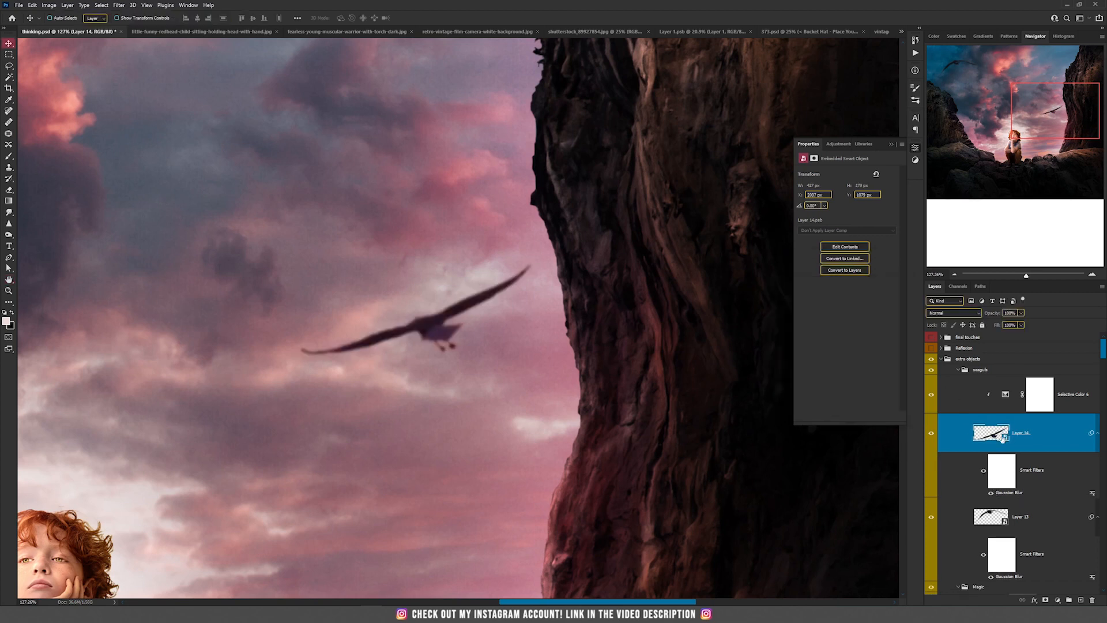
Step: Compare the right seagull's color before and after reducing the Neutrals Cyan to -52% in its Selective Color adjustment
left_click(1008, 393)
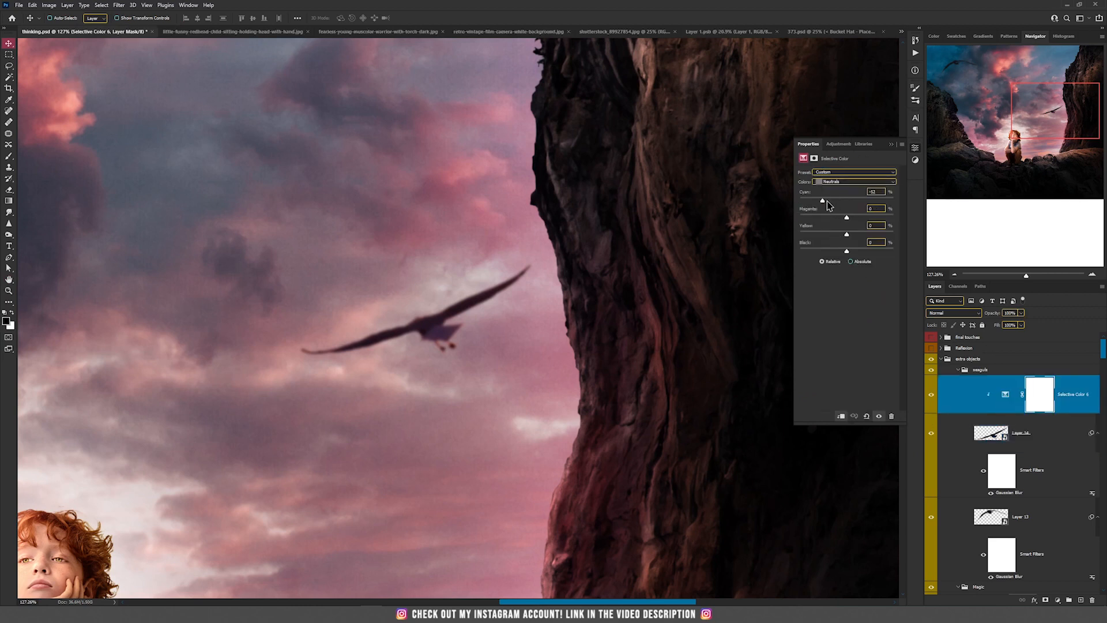
left_click(847, 199)
left_click_drag(847, 200, 818, 201)
key("ctrl+z")
key("ctrl+shift+z")
scroll(560, 346, "down", 4)
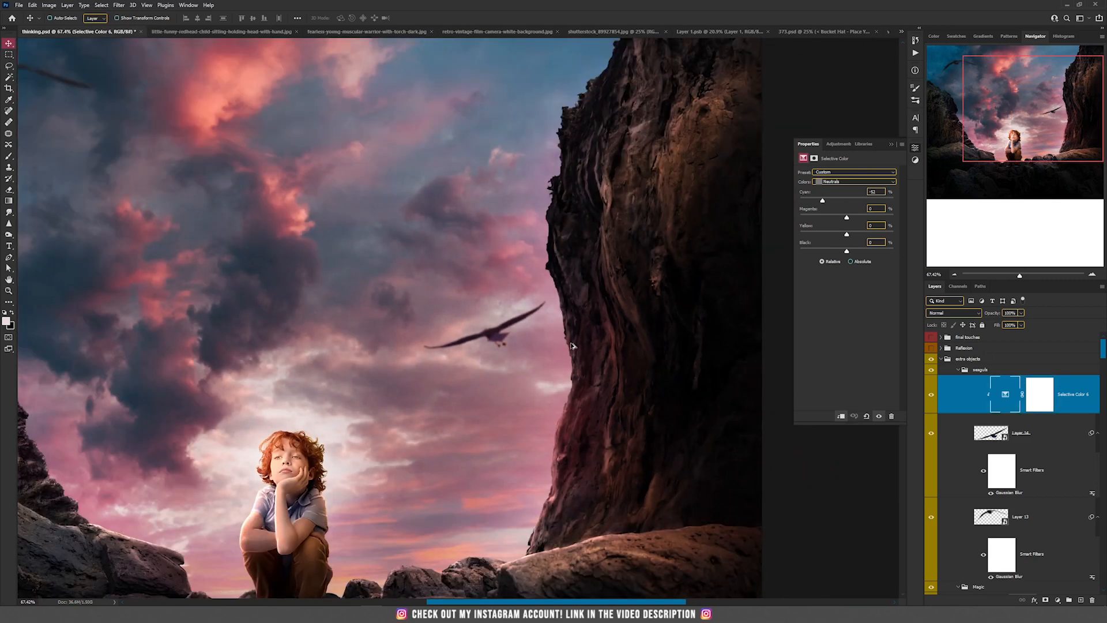
Step: Compare the larger seagull in the upper-left sky with its Gaussian Blur smart filter switched off and back on
left_click_drag(409, 305, 699, 340)
left_click_drag(429, 230, 496, 330)
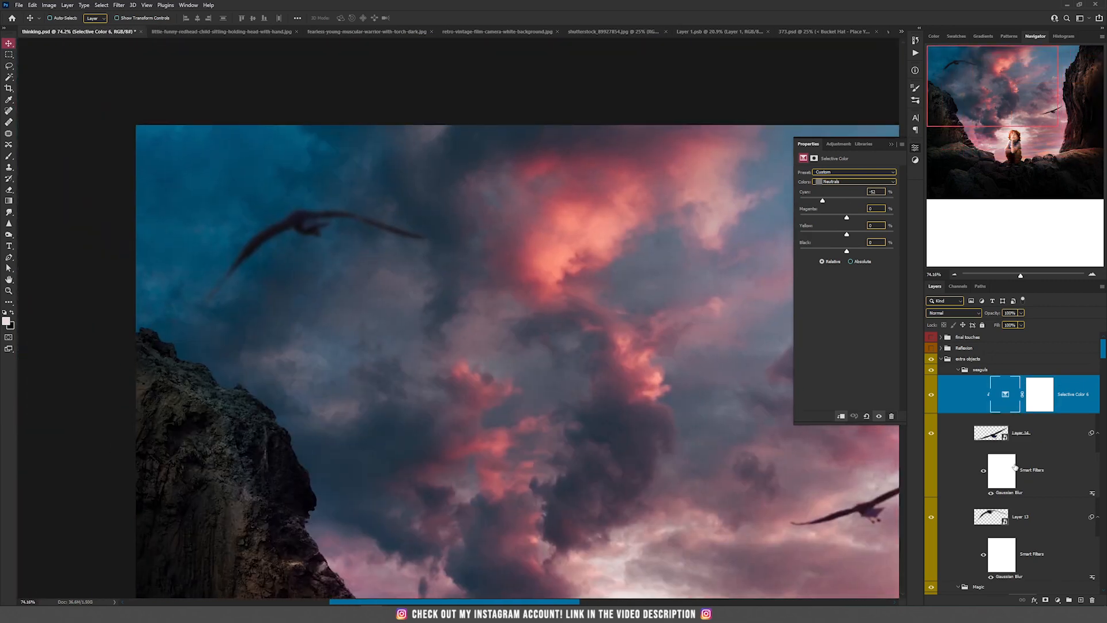
left_click(1041, 522)
scroll(1010, 558, "down", 3)
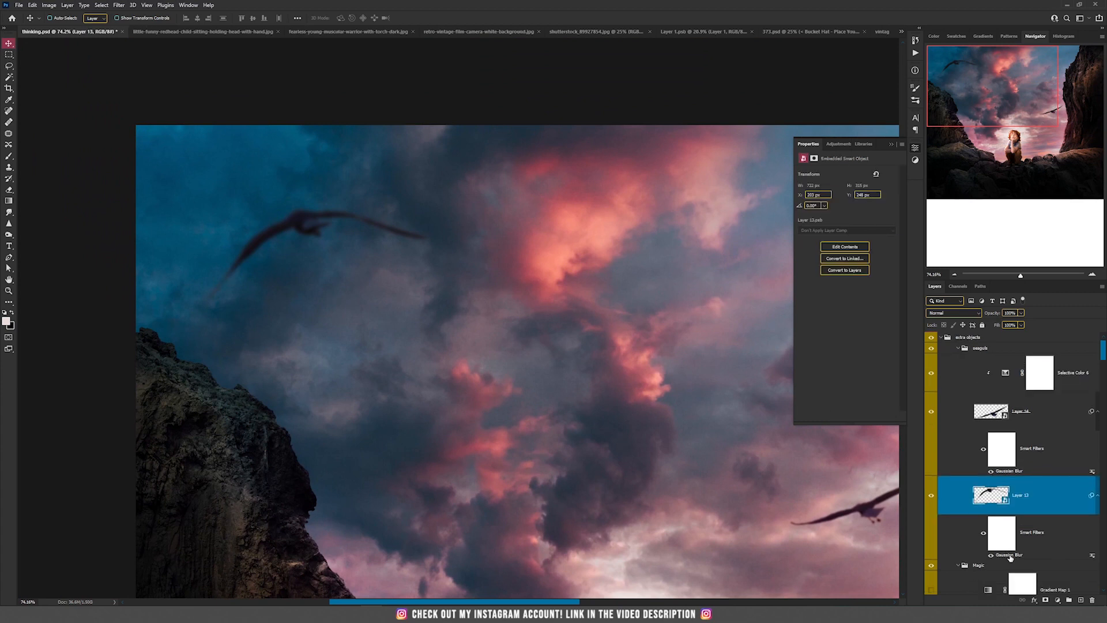
left_click(990, 511)
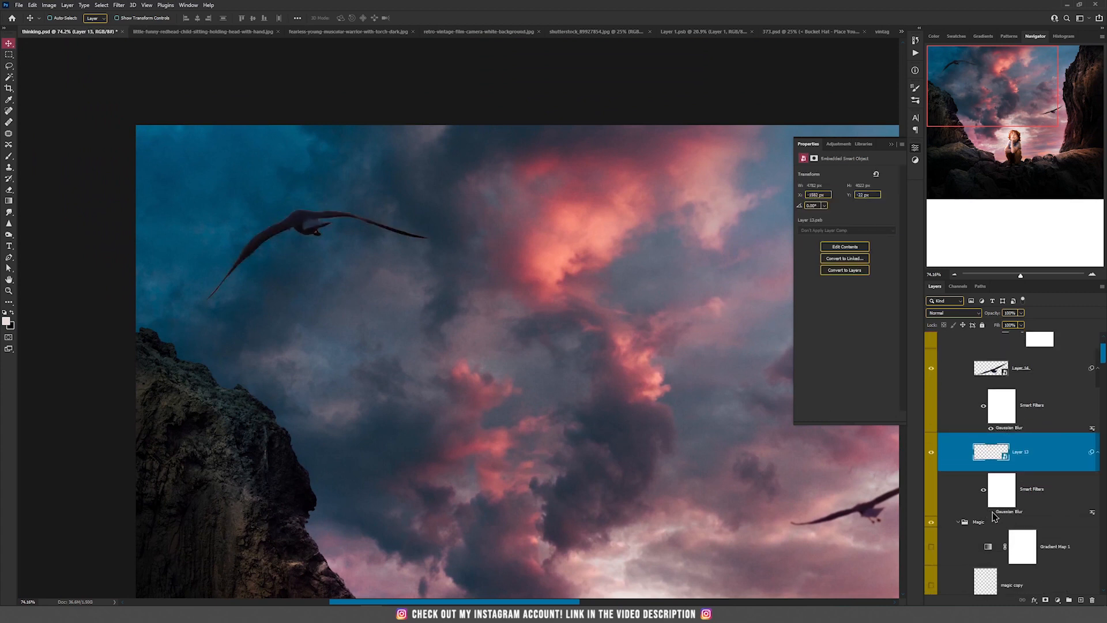
left_click(991, 512)
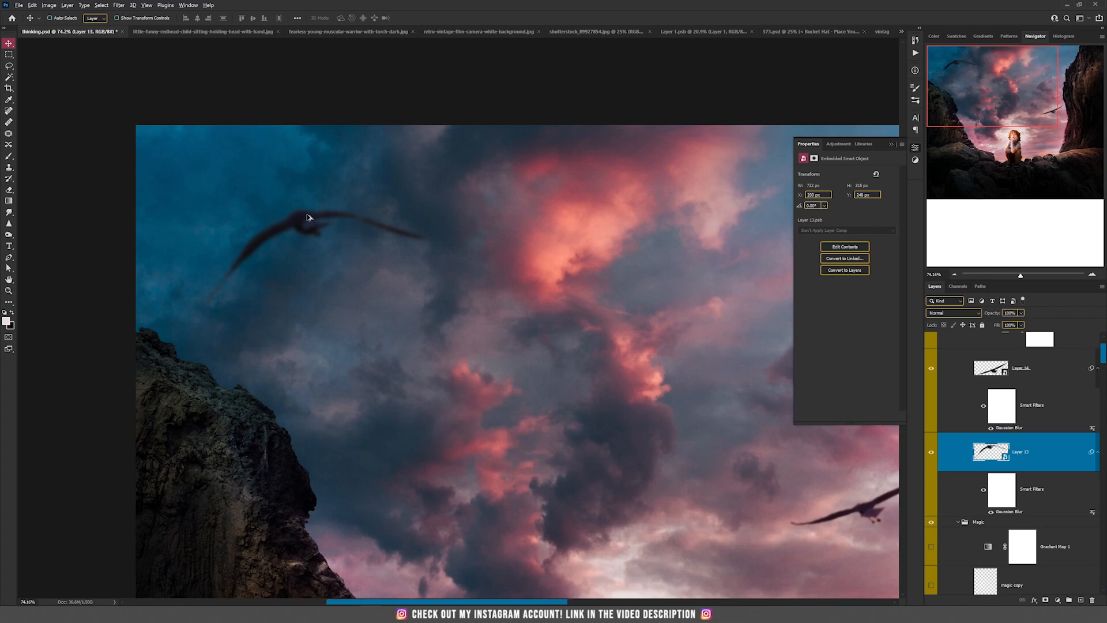
scroll(307, 218, "up", 3)
scroll(307, 218, "down", 4)
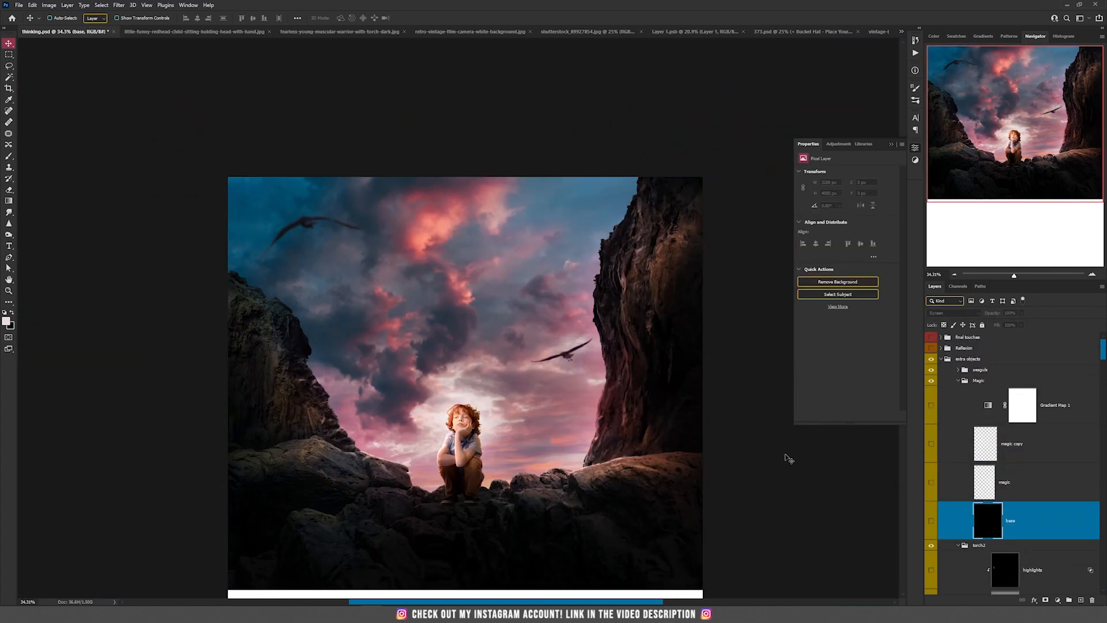
Step: Show the masked torch layer of the torch1 group against the right cliff
scroll(1050, 482, "down", 6)
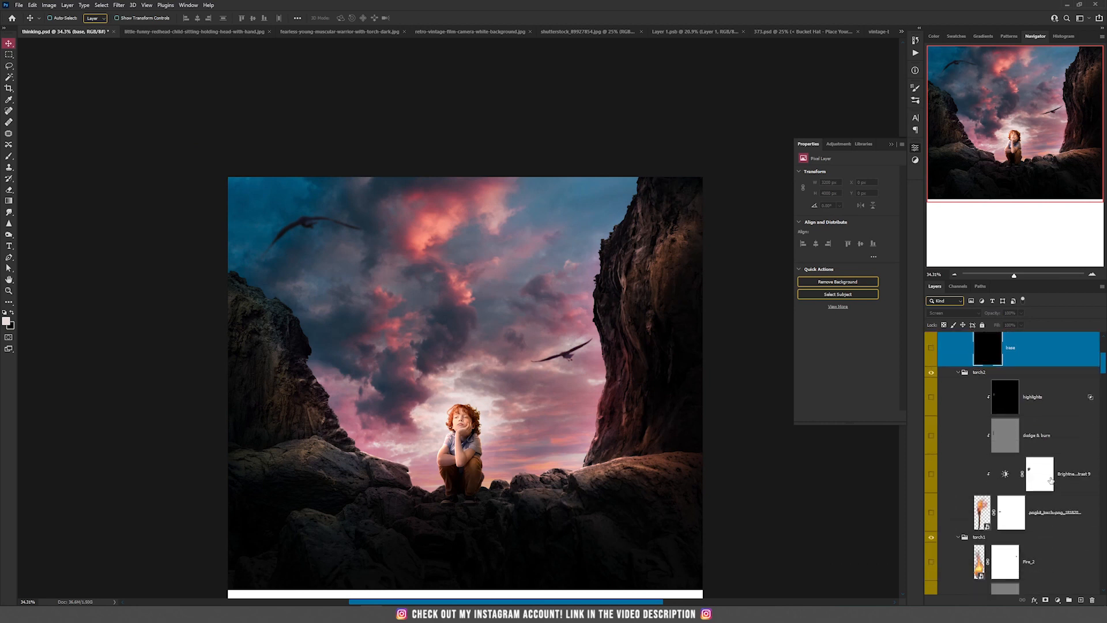
scroll(1050, 480, "down", 3)
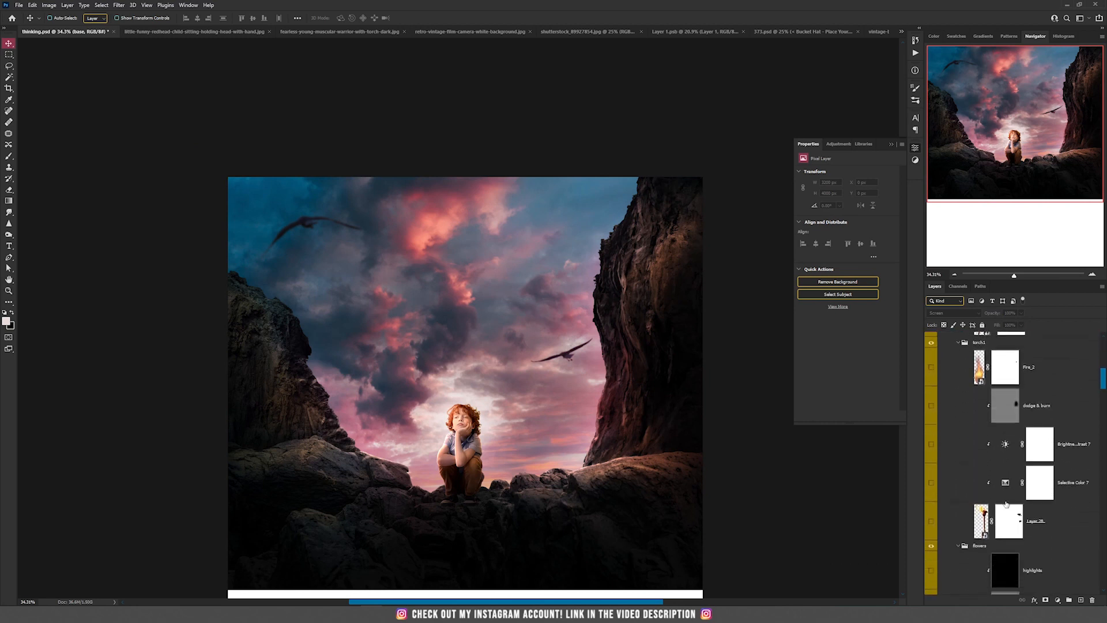
left_click_drag(662, 378, 458, 329)
scroll(452, 379, "up", 2)
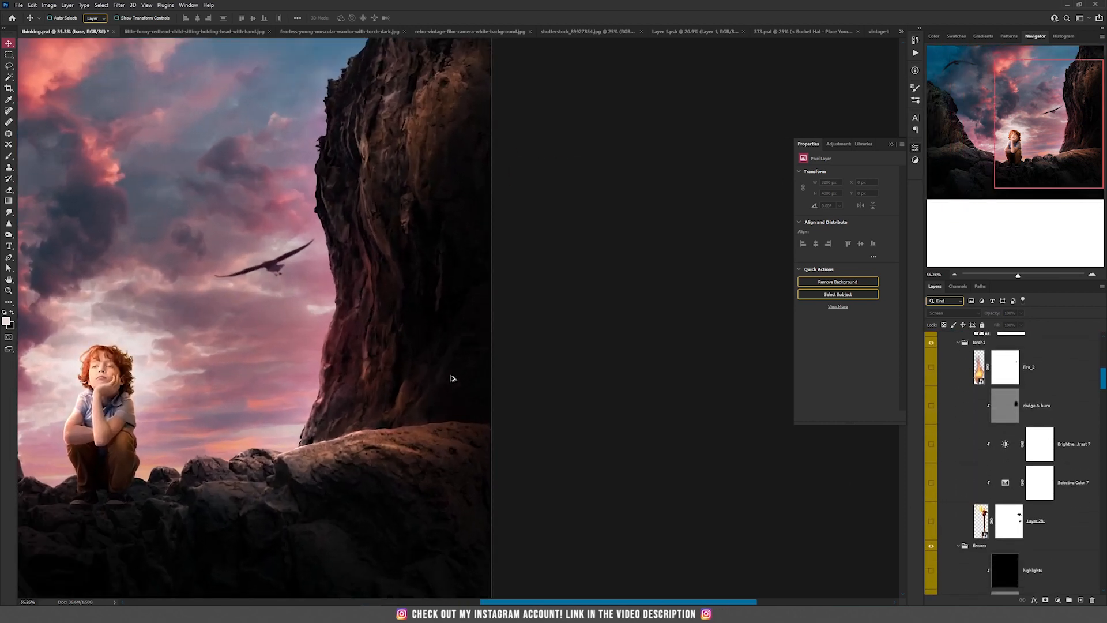
left_click(931, 521)
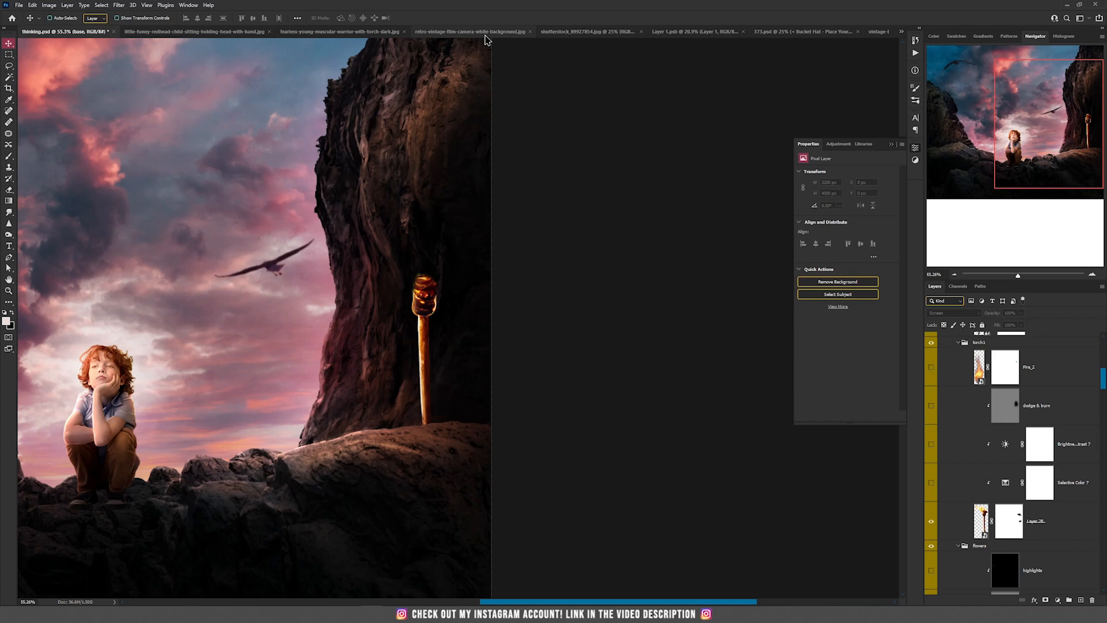
Step: Examine the burning torch in the muscular warrior source photo and return to thinking.psd
left_click(315, 32)
scroll(599, 282, "up", 4)
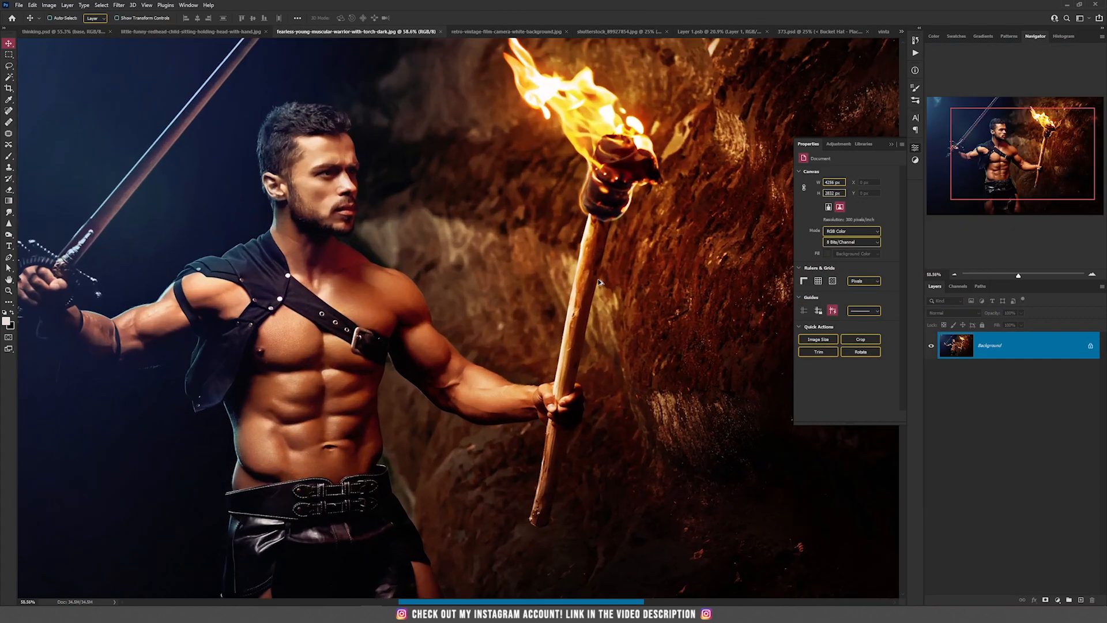
scroll(600, 282, "down", 3)
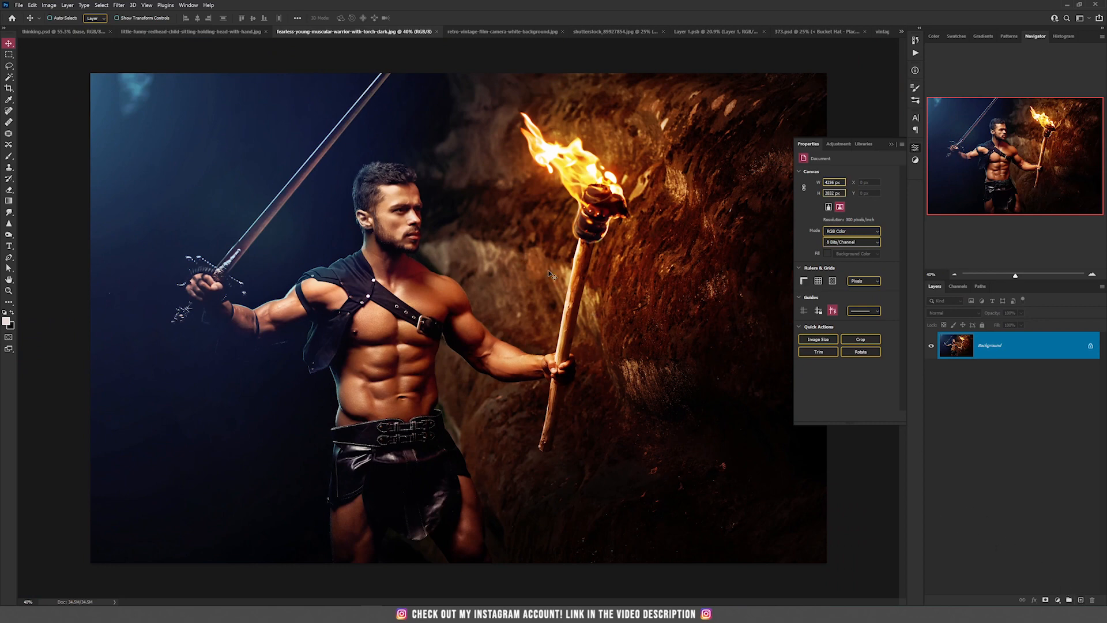
left_click(74, 32)
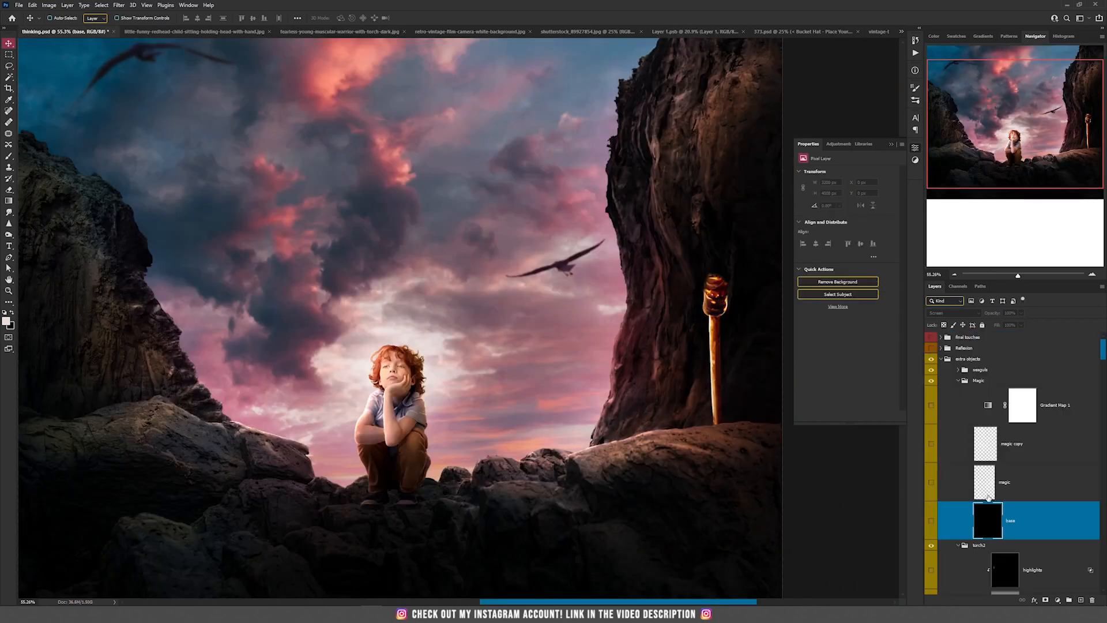
Step: Select the torch layer in the torch1 group and compare it with its layer mask disabled and enabled
scroll(1003, 528, "down", 5)
scroll(1014, 523, "down", 5)
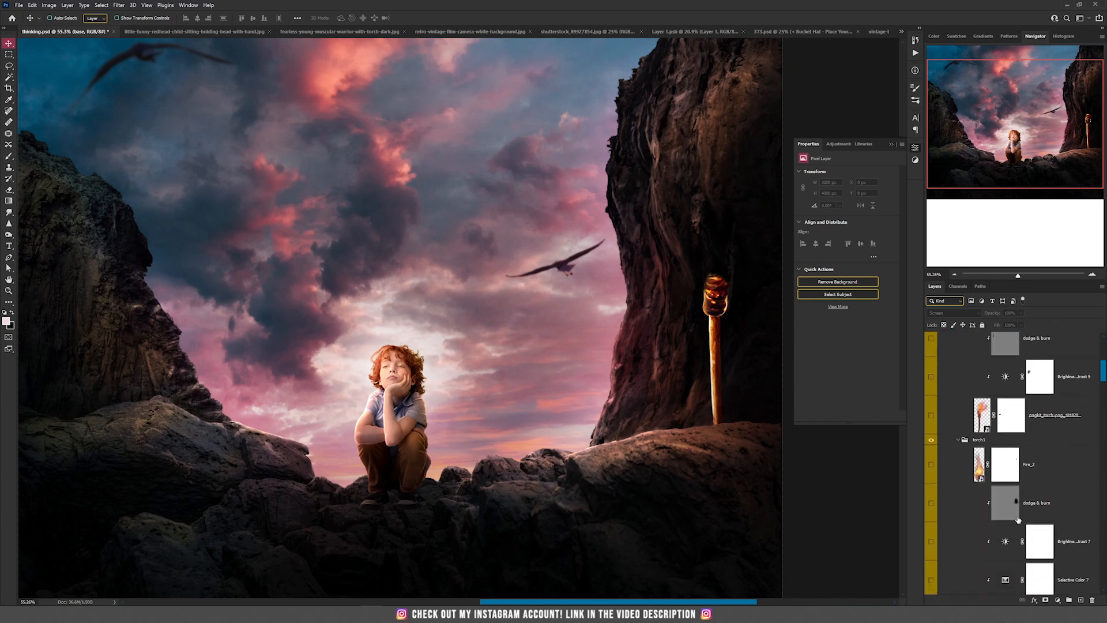
left_click(983, 469)
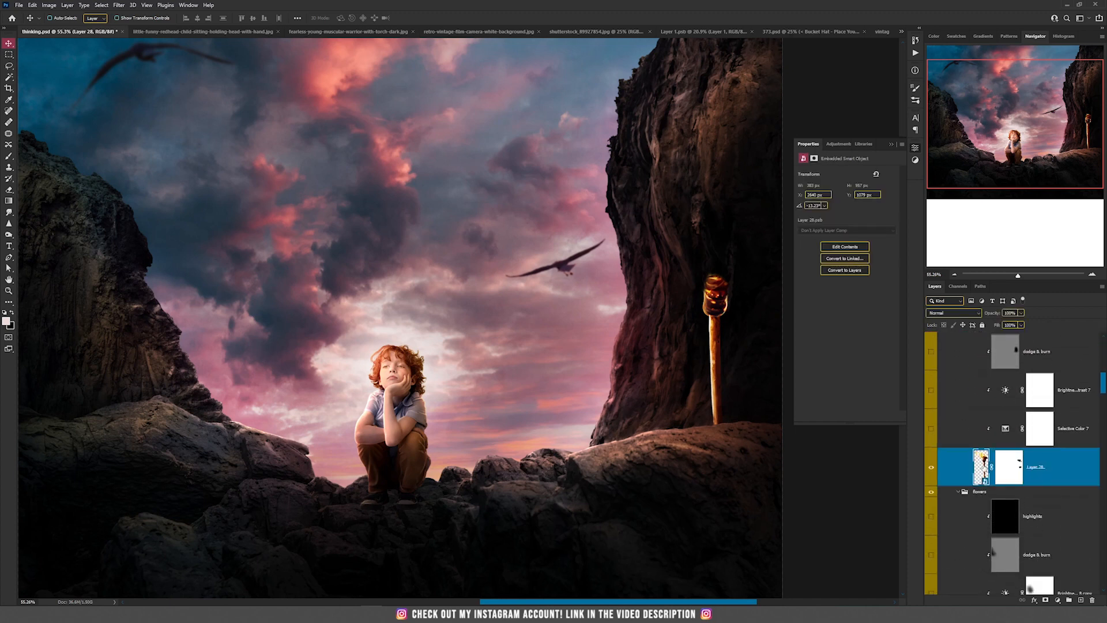
left_click(1003, 471, "shift")
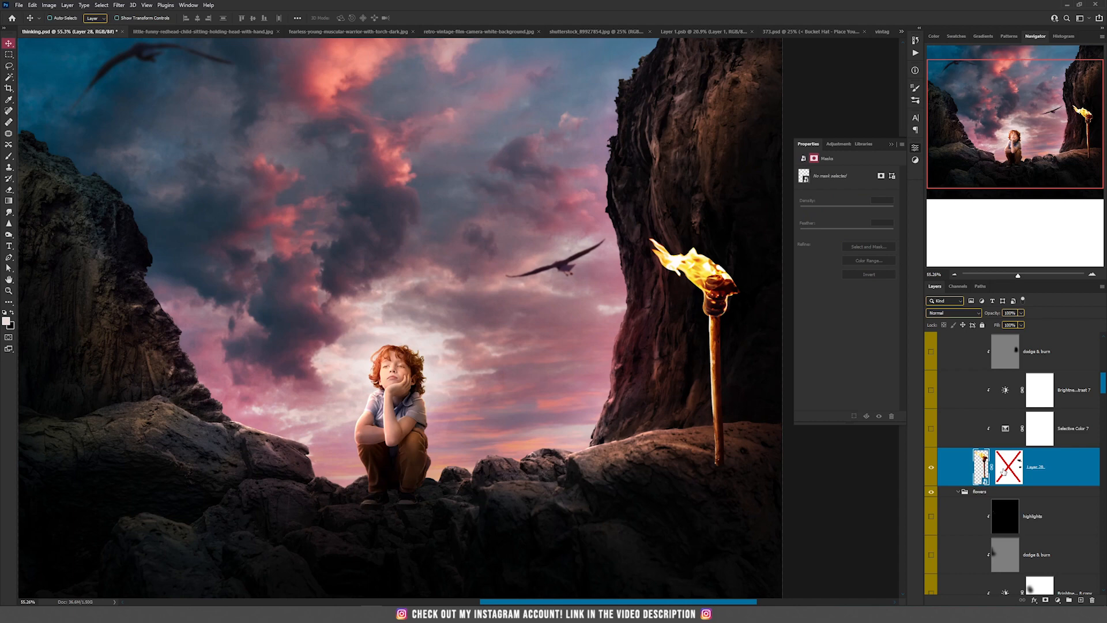
left_click(1003, 472, "shift")
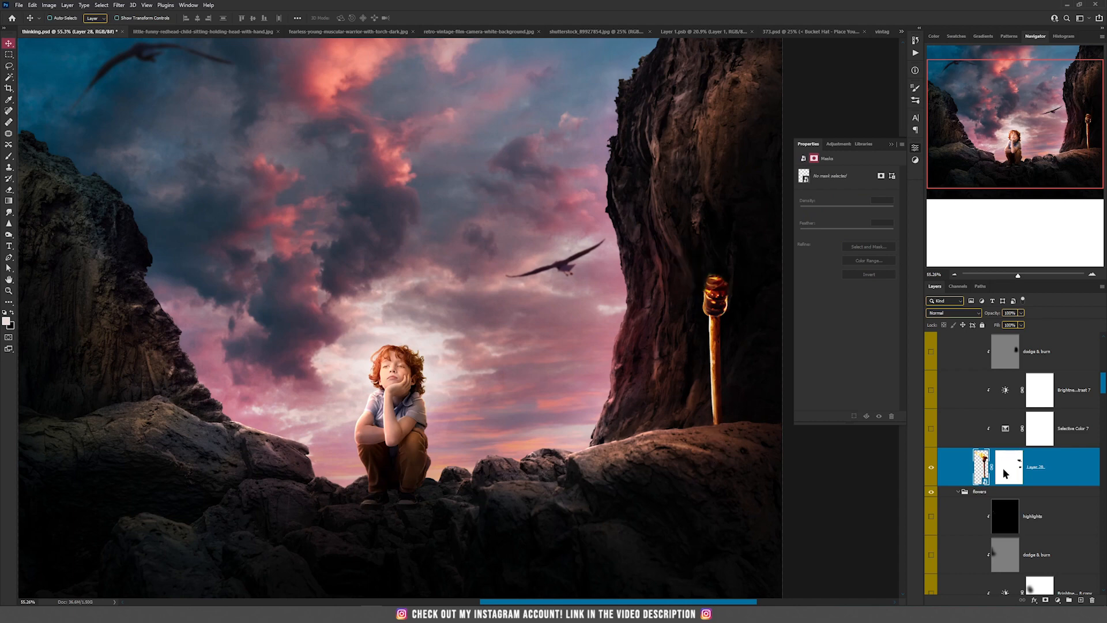
Step: Show the Fire_2 flame layer on top of the torch head beside the right cliff
scroll(675, 284, "up", 1)
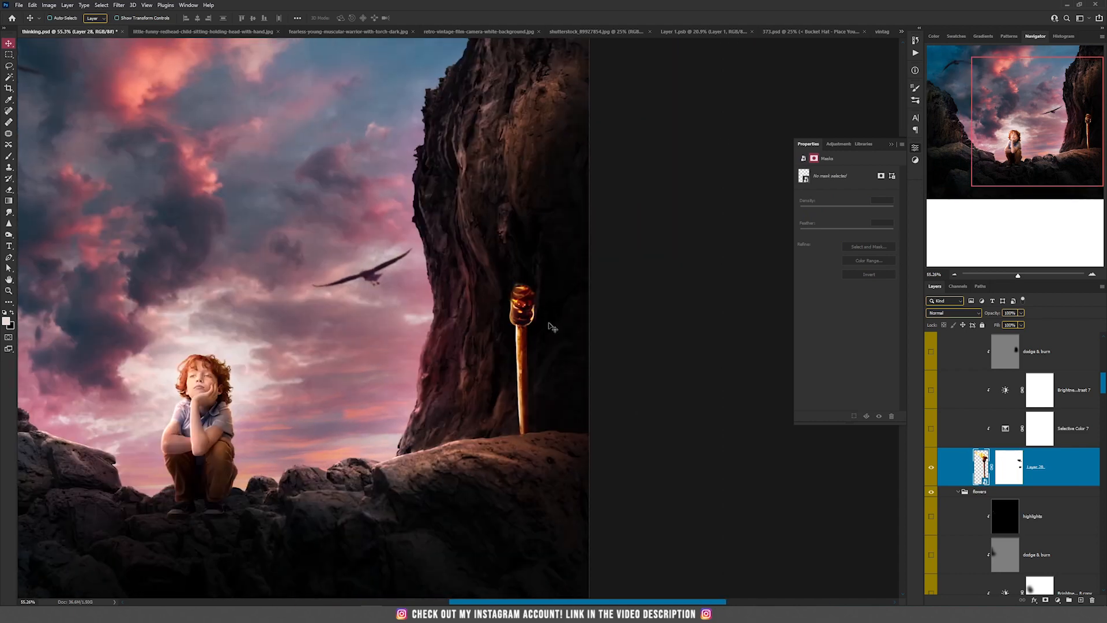
scroll(571, 324, "up", 1)
scroll(532, 329, "up", 1)
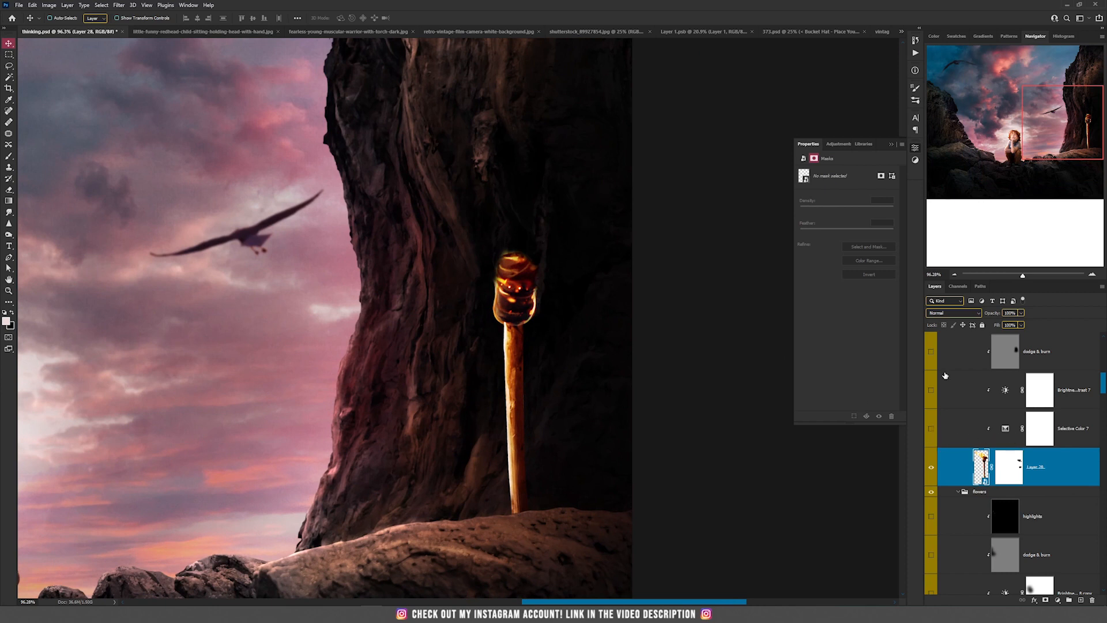
scroll(1022, 445, "up", 1)
left_click(931, 368)
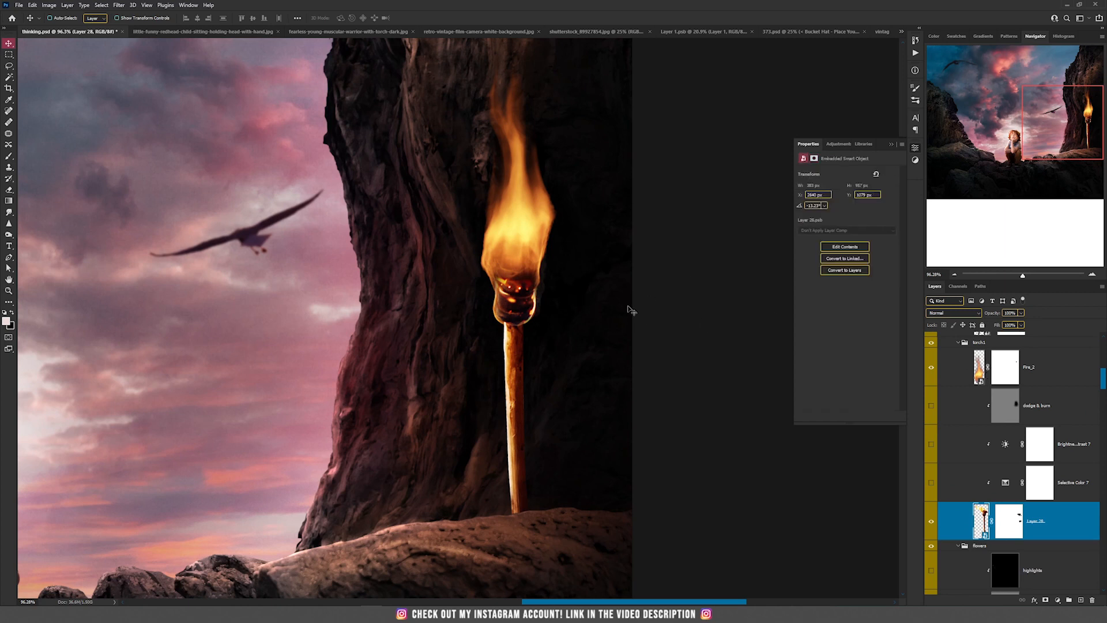
Step: Show the torch's clipped Selective Color, Brightness/Contrast and dodge & burn layers, opening the settings of both adjustments
left_click(931, 485)
left_click(1044, 490)
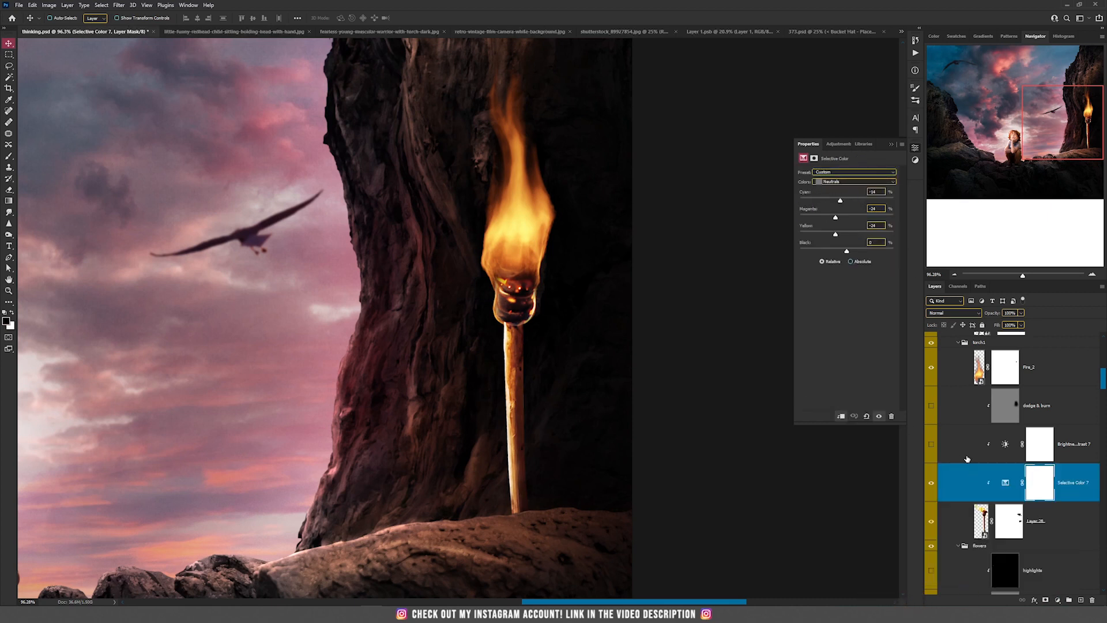
left_click(931, 444)
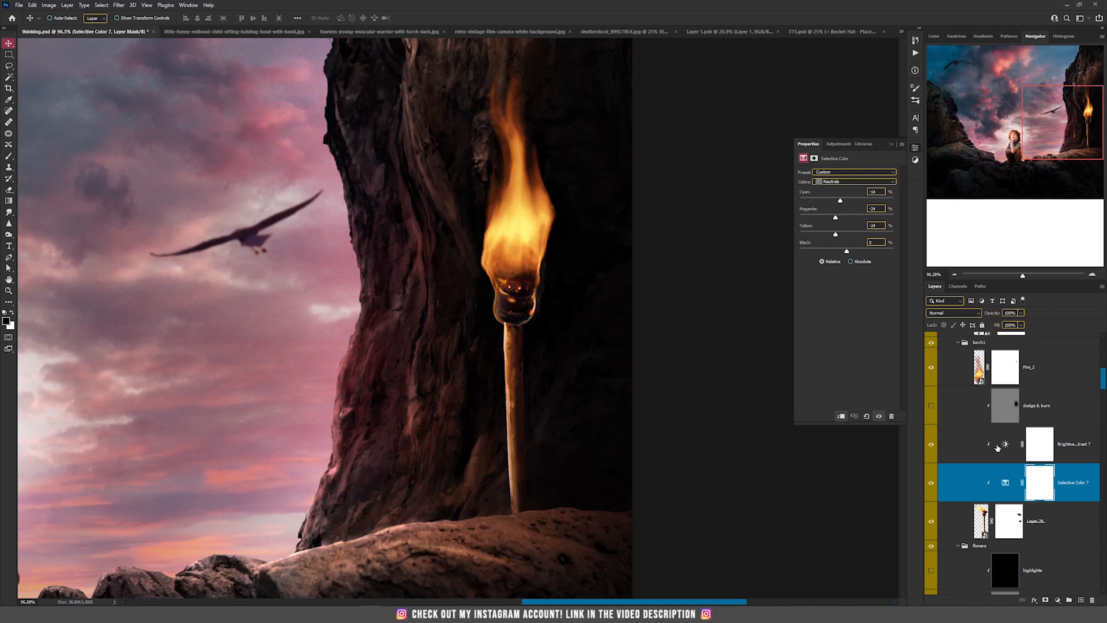
left_click(1003, 444)
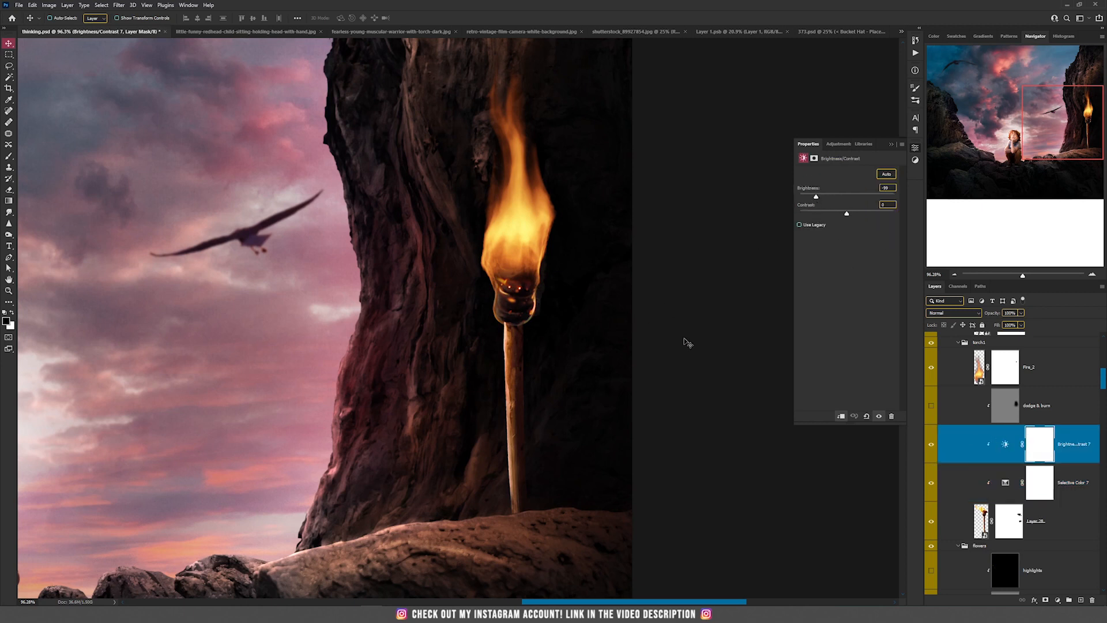
left_click(931, 406)
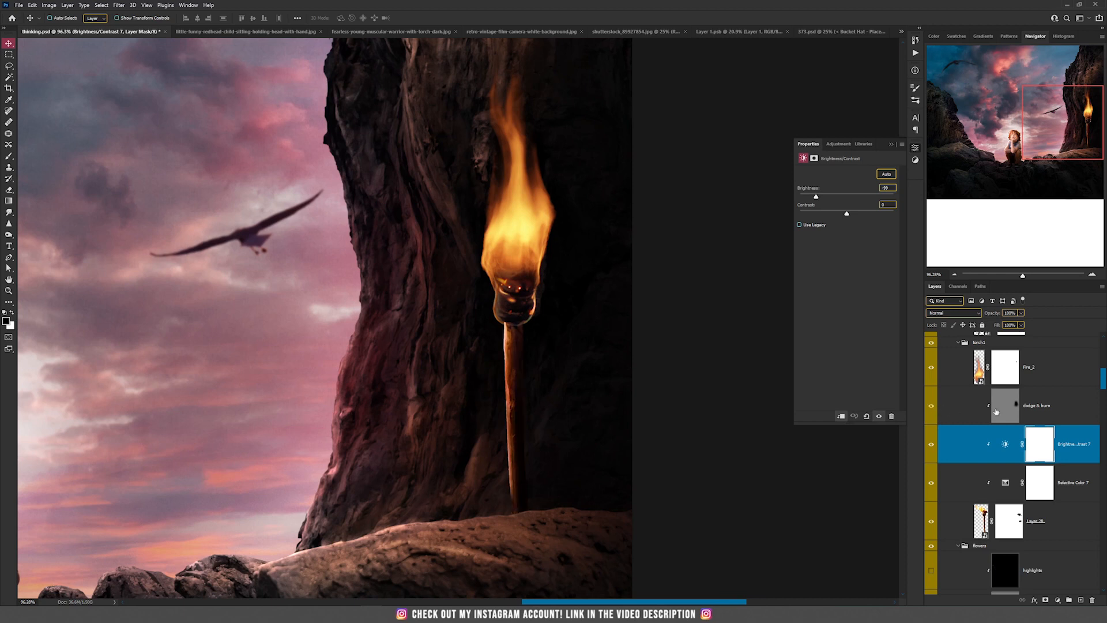
Step: Select the dodge & burn layer of the torch1 group and show the second torch's image layer on the left cliff
left_click(1001, 409)
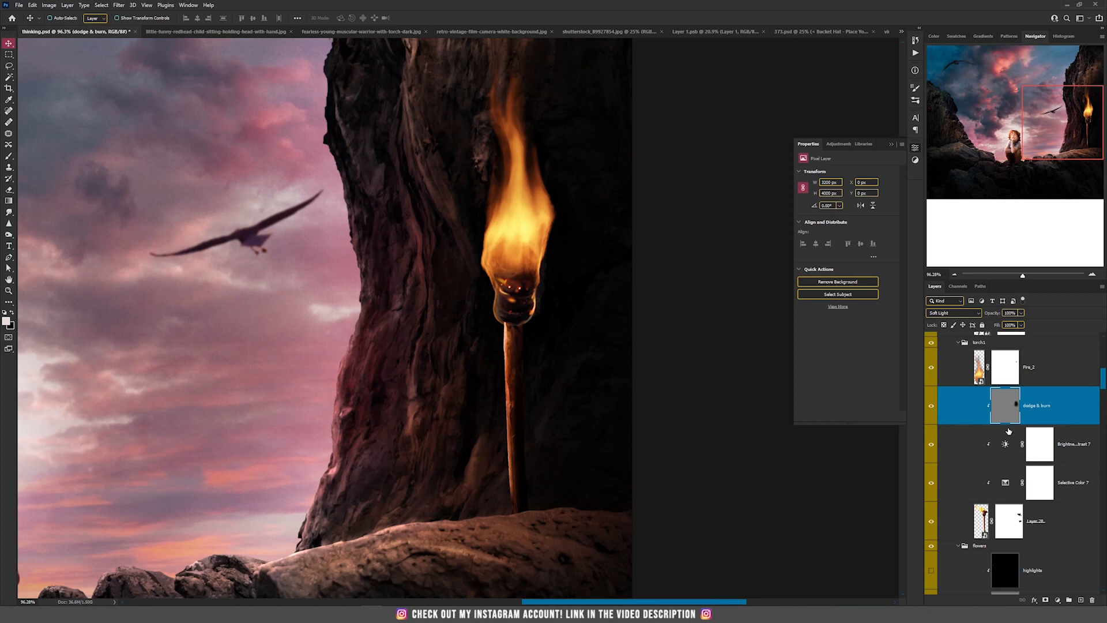
scroll(1009, 432, "up", 1)
scroll(1012, 437, "up", 2)
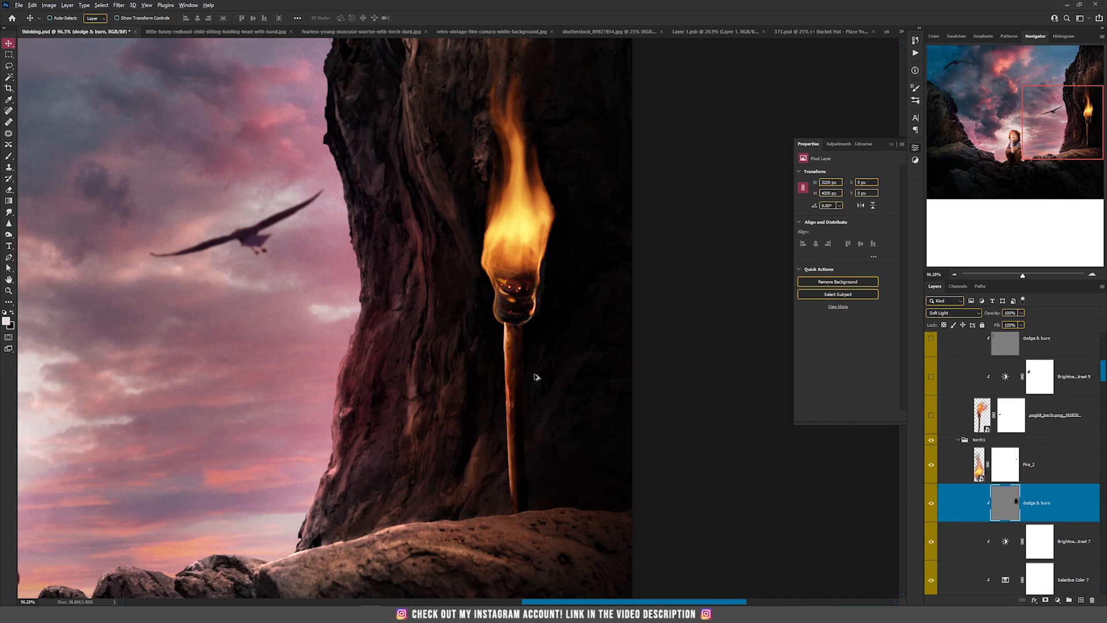
scroll(537, 378, "down", 3)
left_click_drag(285, 332, 1096, 262)
left_click_drag(449, 325, 186, 329)
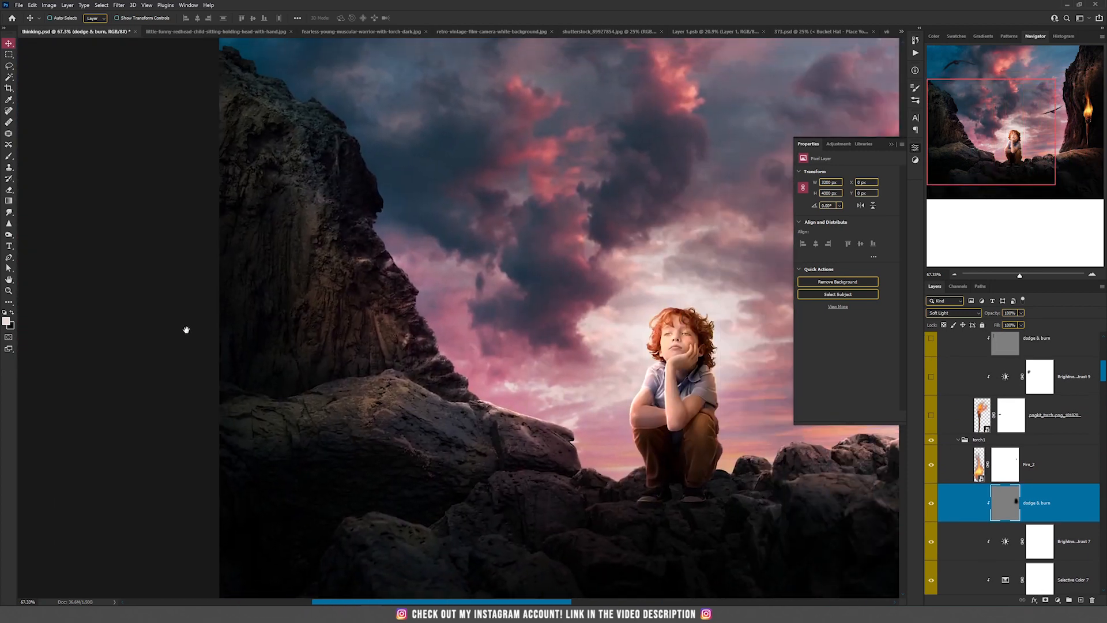
left_click(931, 417)
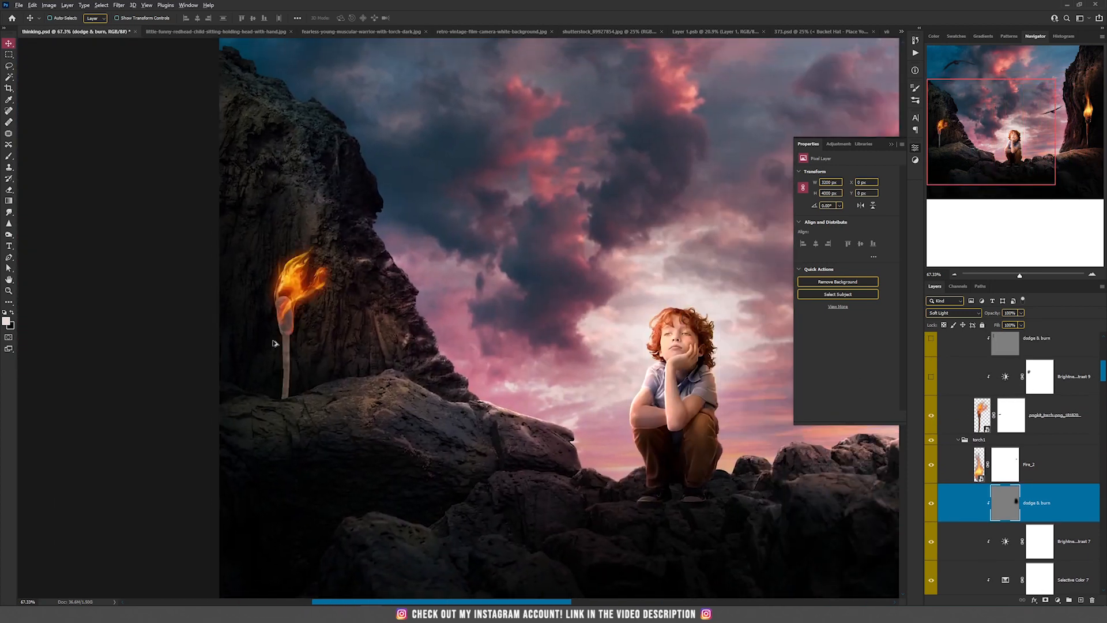
scroll(276, 343, "up", 3)
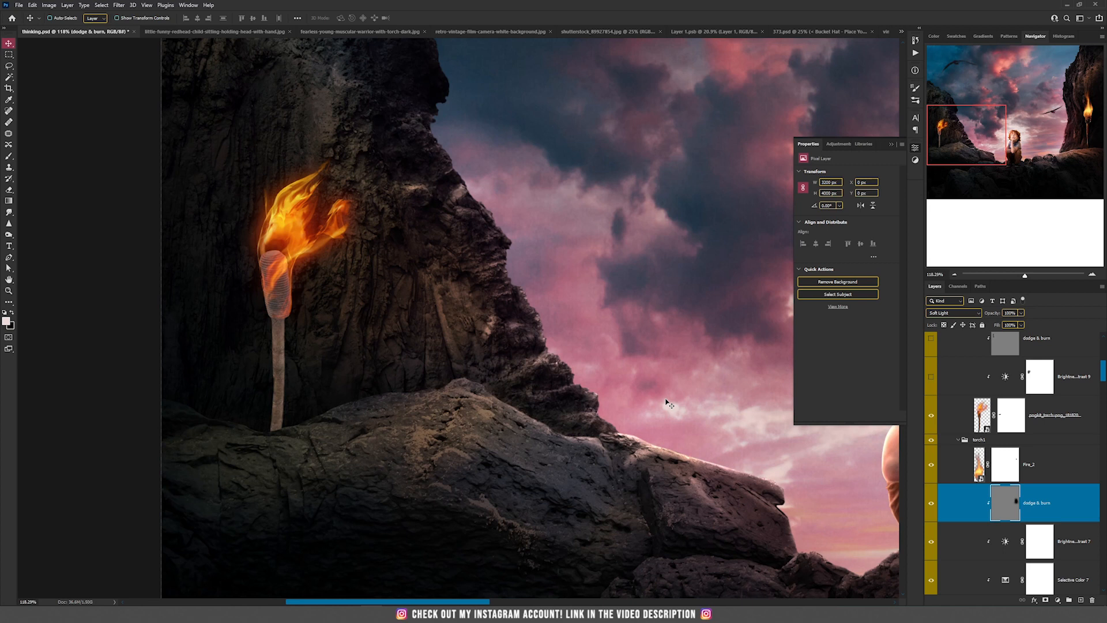
Step: Show the second torch's clipped Brightness/Contrast, dodge & burn and highlights layers, opening the adjustment's settings and selecting the highlights layer
left_click(930, 378)
left_click(1005, 376)
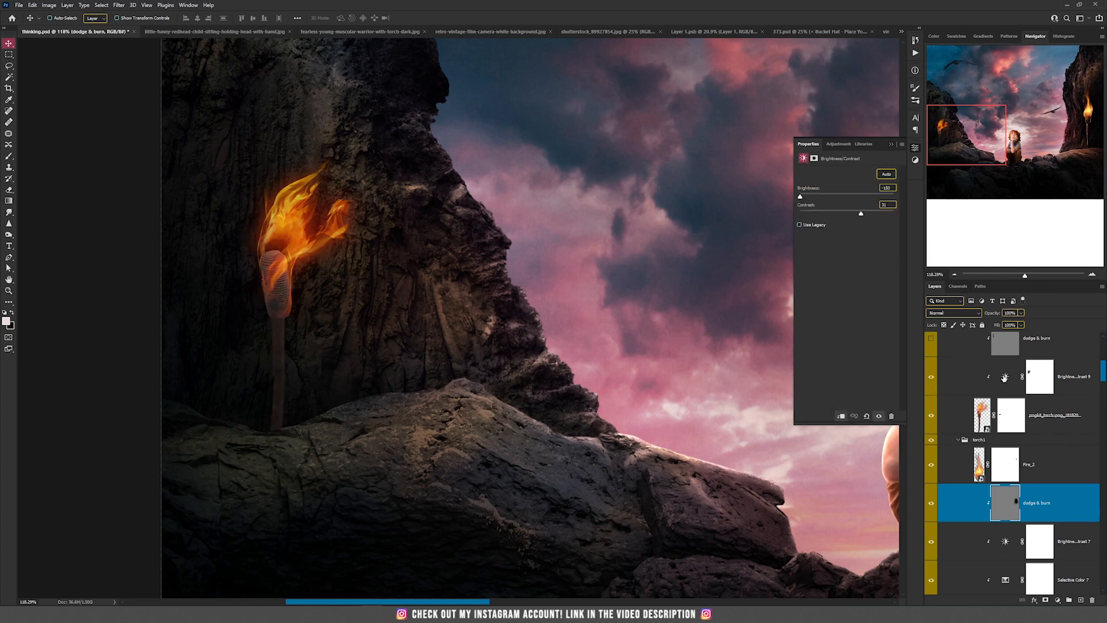
scroll(1004, 378, "up", 2)
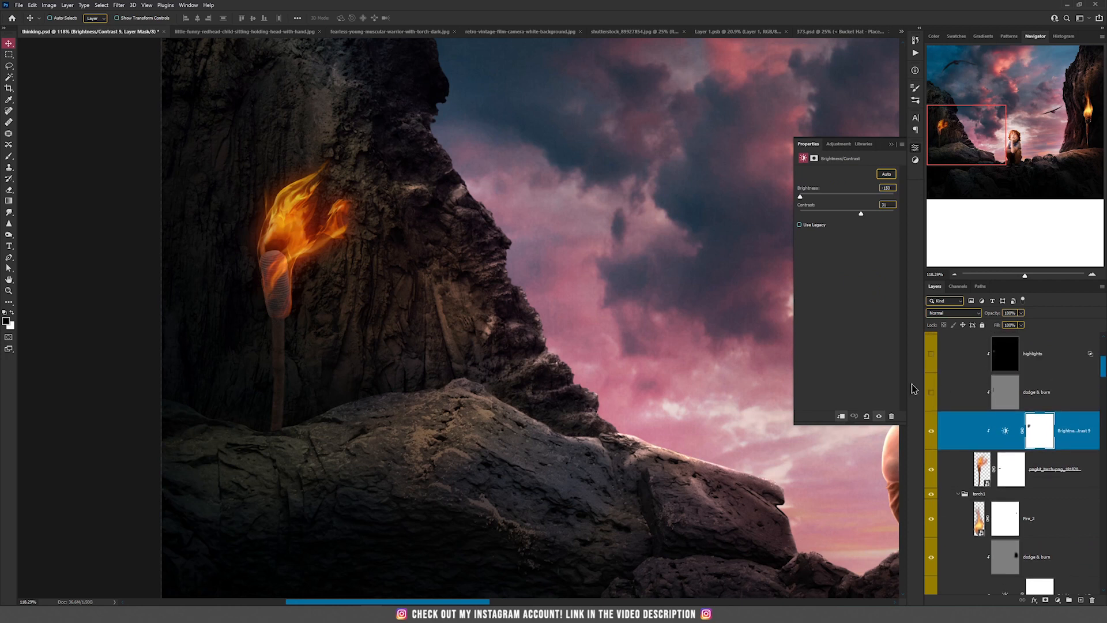
left_click(930, 393)
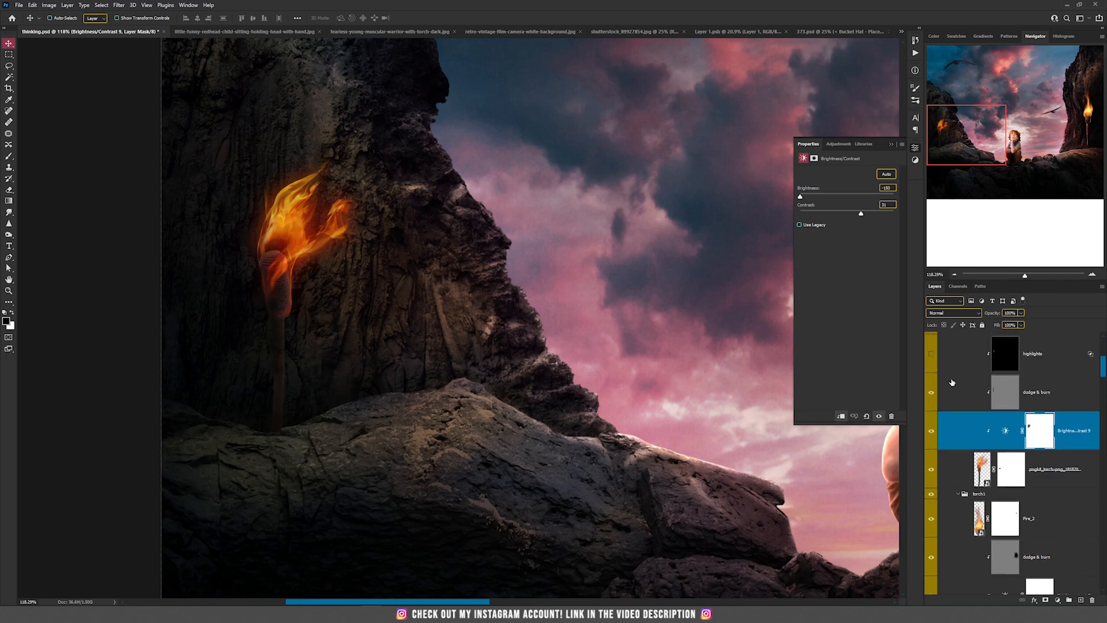
scroll(951, 383, "up", 1)
left_click(930, 408)
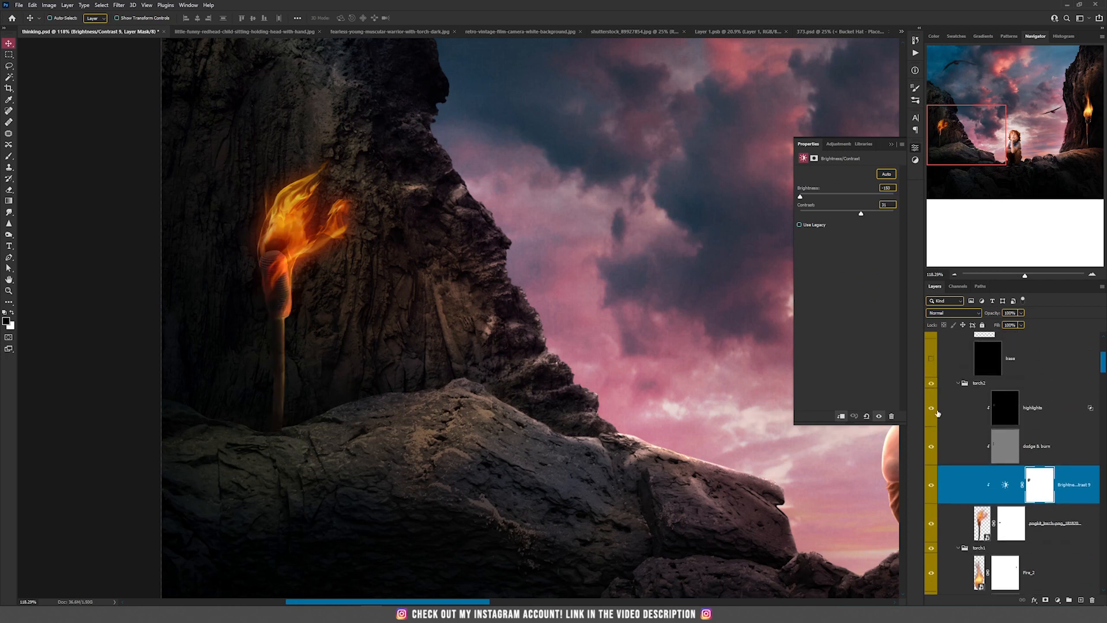
left_click(1007, 411)
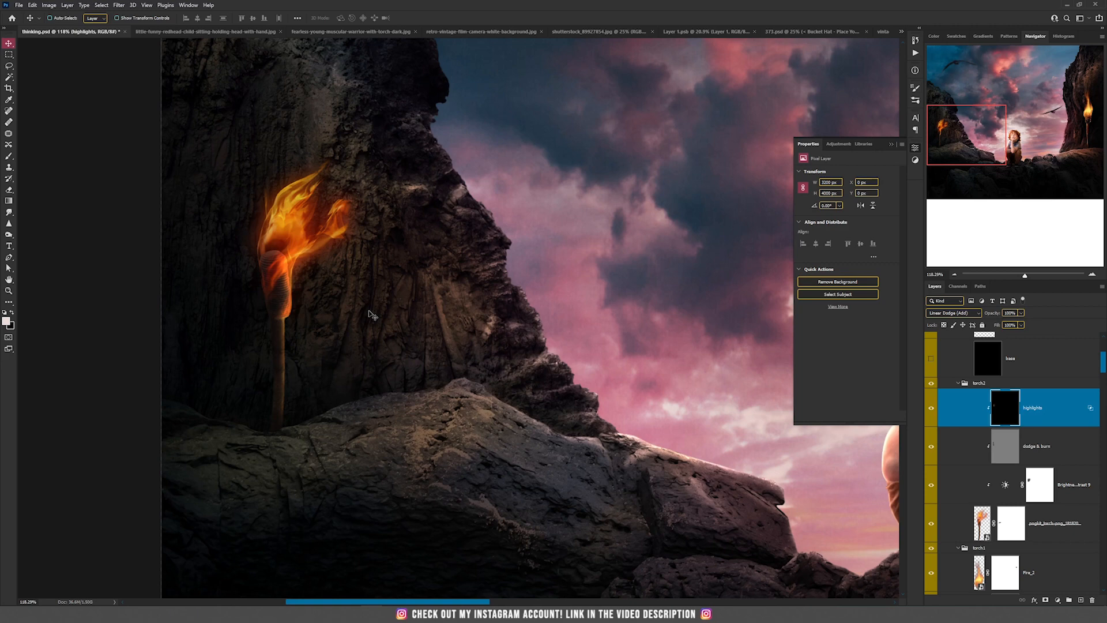
Step: Show and select the green plants layer behind the torch on the right cliff
scroll(369, 314, "down", 5, "alt")
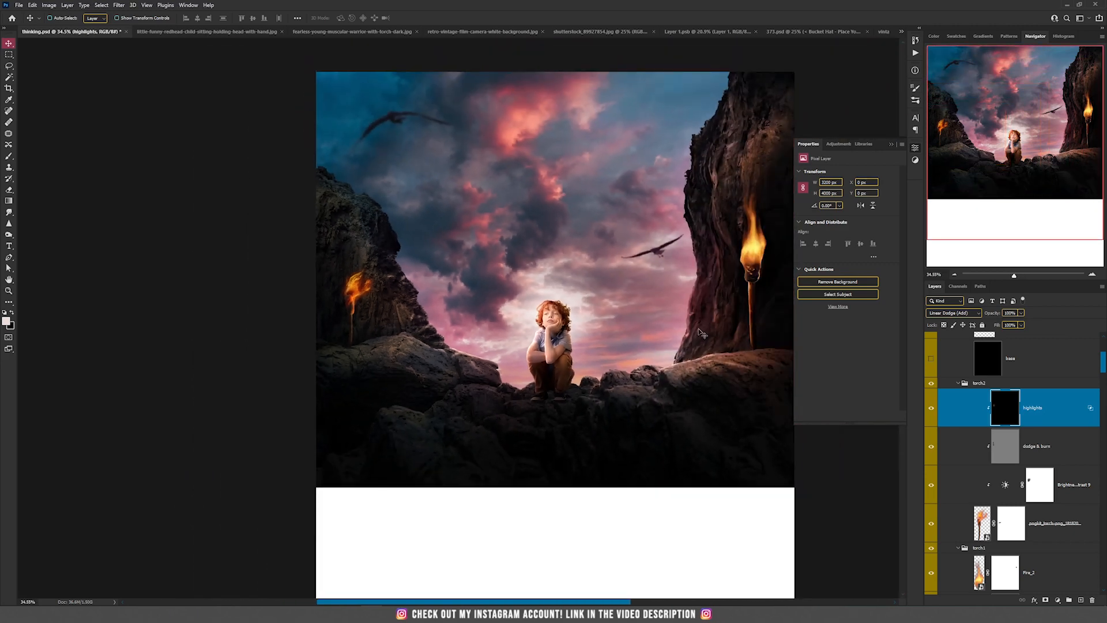
scroll(1040, 452, "down", 8)
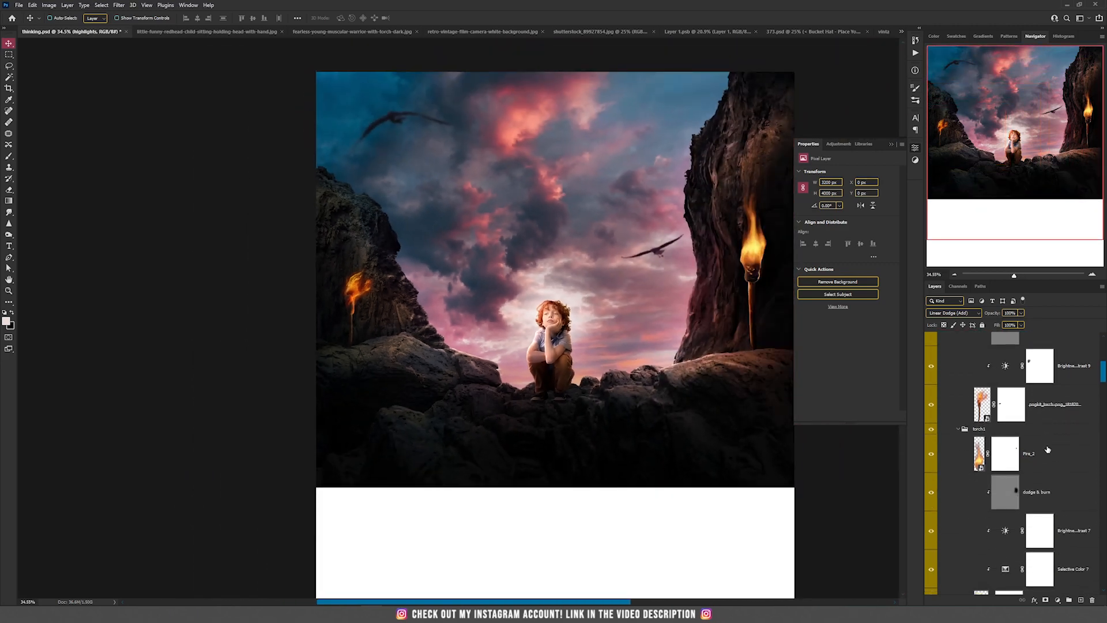
scroll(1044, 449, "down", 5)
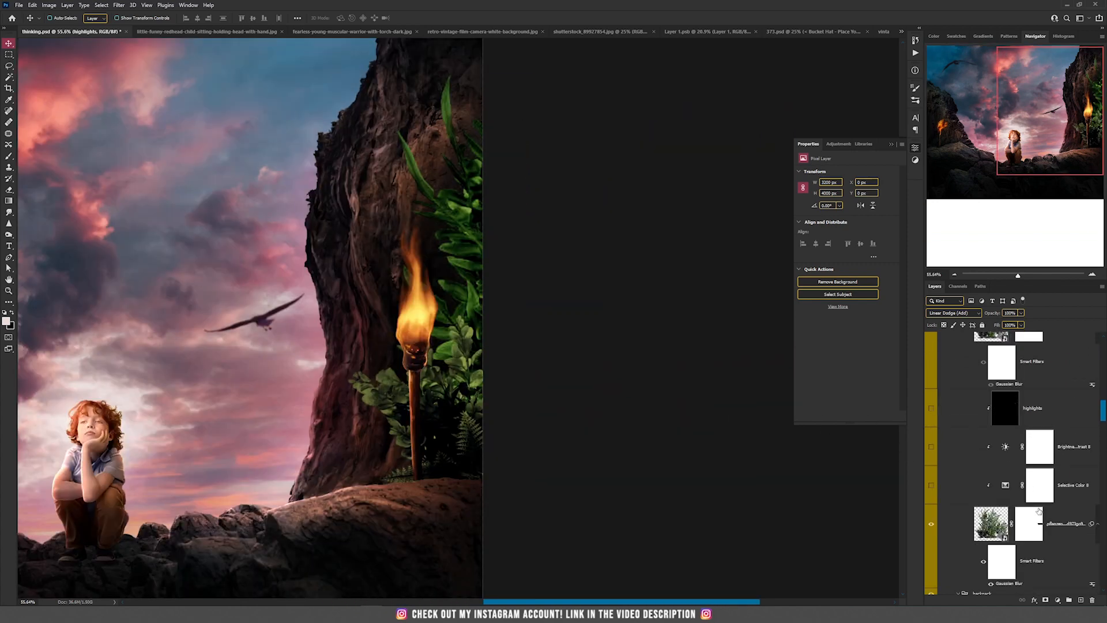
scroll(1018, 528, "down", 2)
left_click(990, 551)
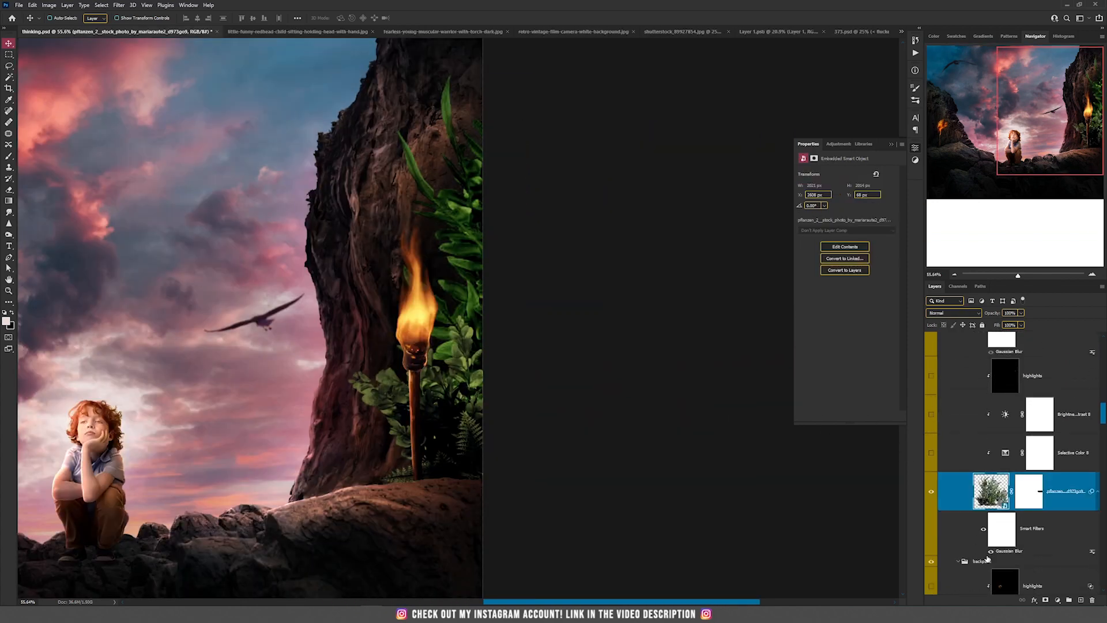
Step: Compare the plants with their Gaussian Blur smart filter off and on, and check the filter's settings without changing them
left_click(990, 552)
left_click(989, 551)
double_click(1006, 551)
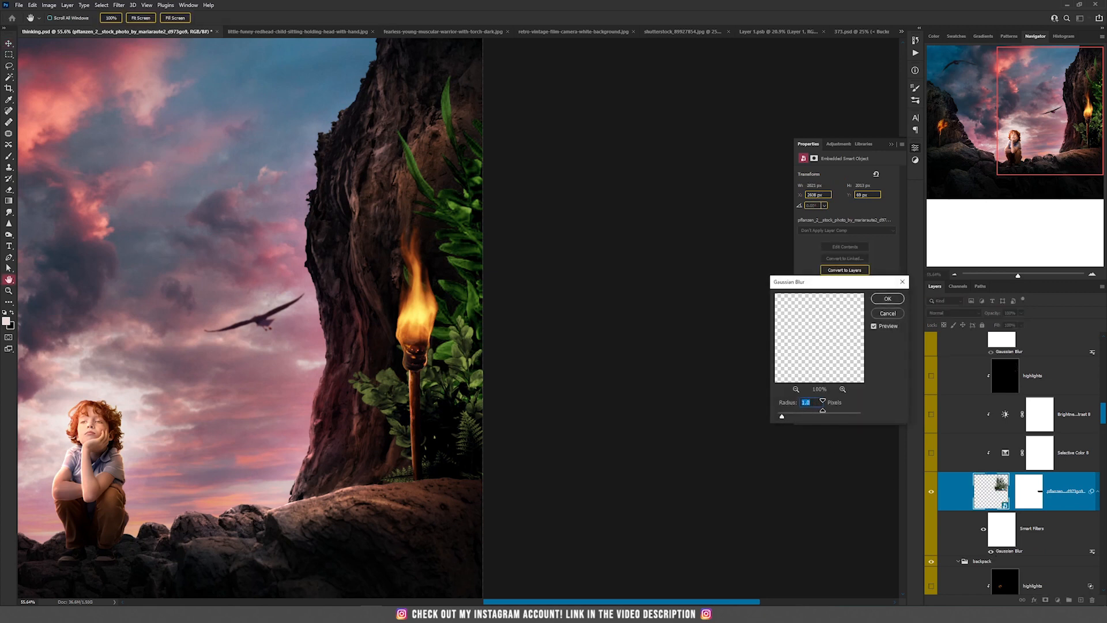
left_click(888, 313)
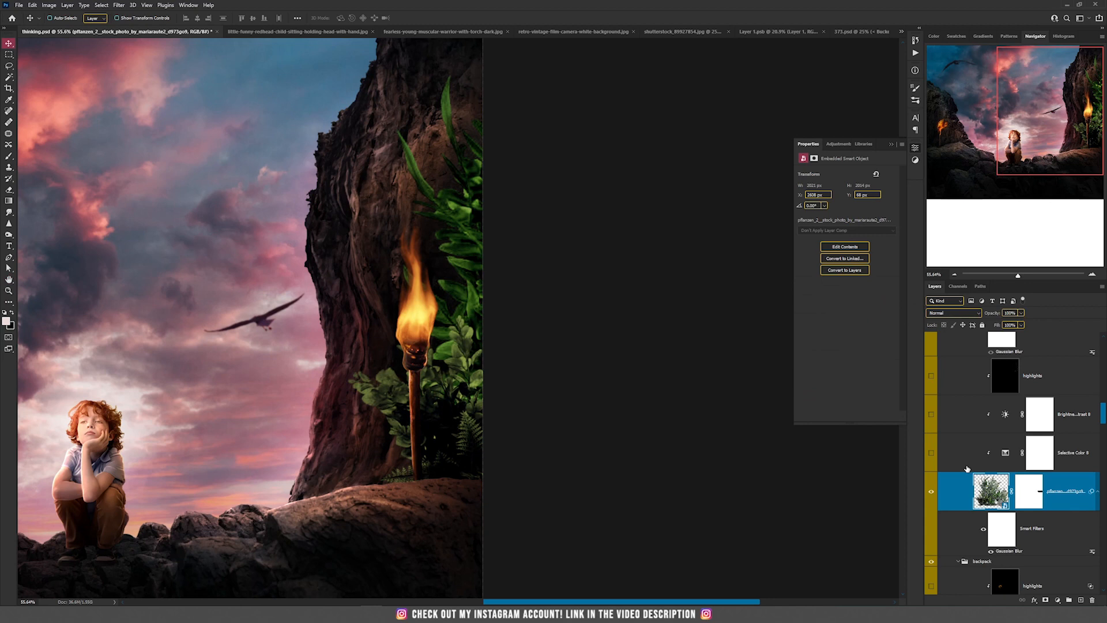
Step: Show the plants' clipped Selective Color and Brightness/Contrast adjustments and open the settings of each
left_click(931, 454)
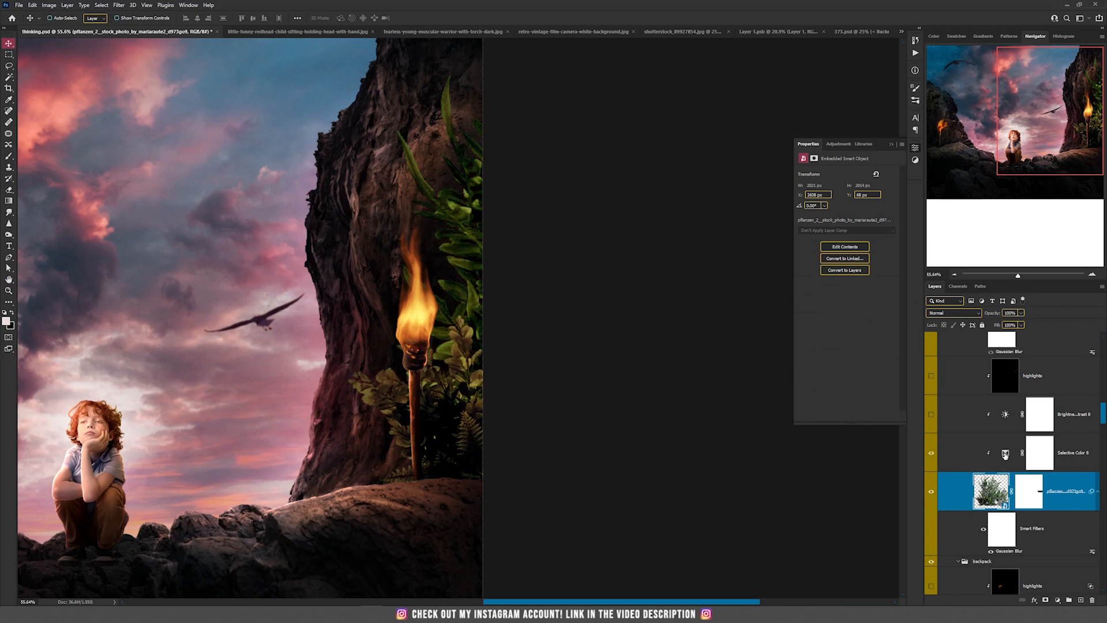
left_click(1004, 454)
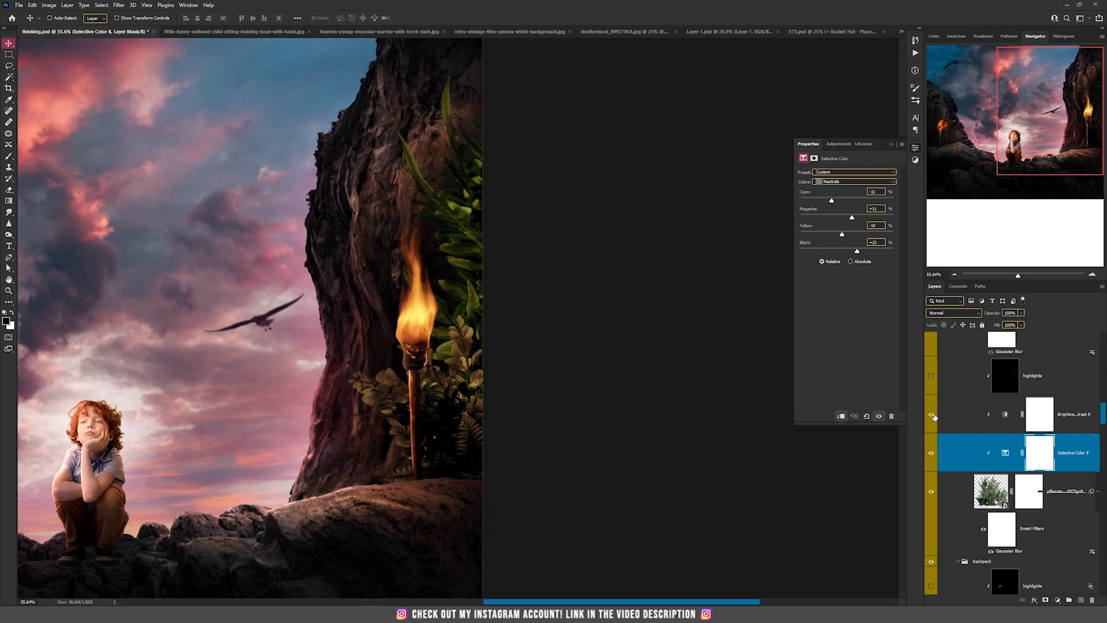
left_click(932, 415)
left_click(1005, 415)
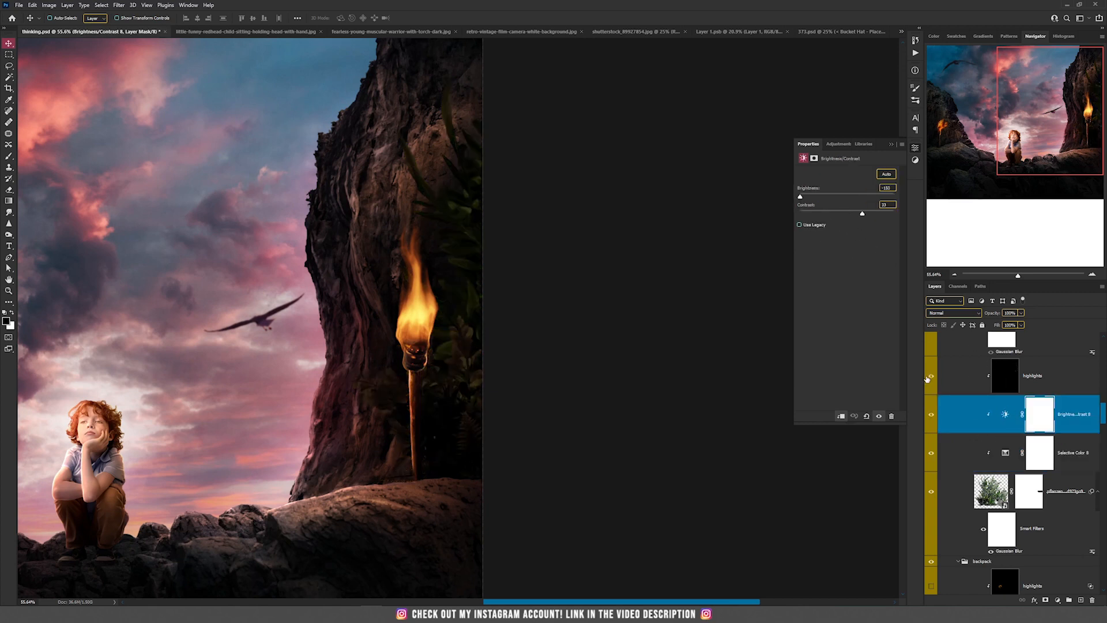
Step: Select the plants' highlights layer, compare the leaves with it hidden and shown, and leave it hidden
left_click(983, 378)
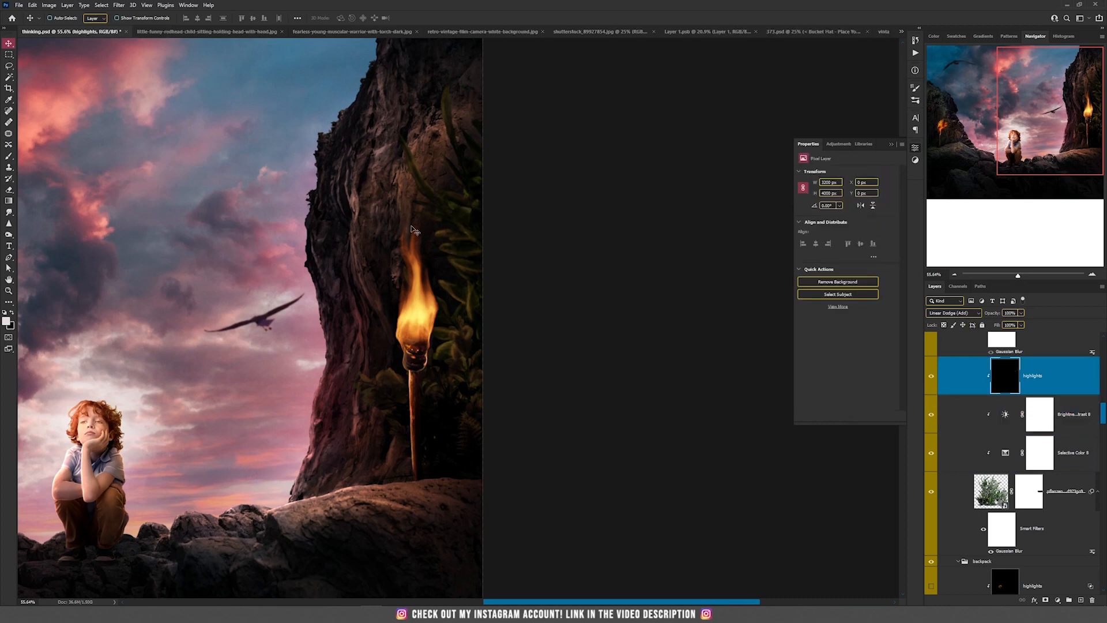
left_click(931, 376)
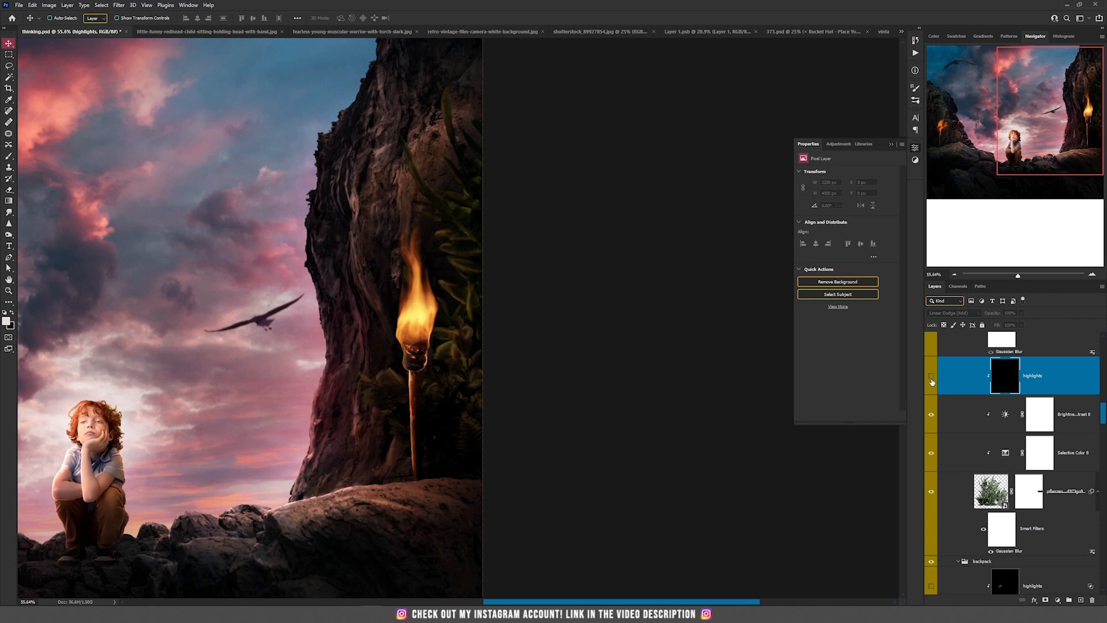
left_click(931, 376)
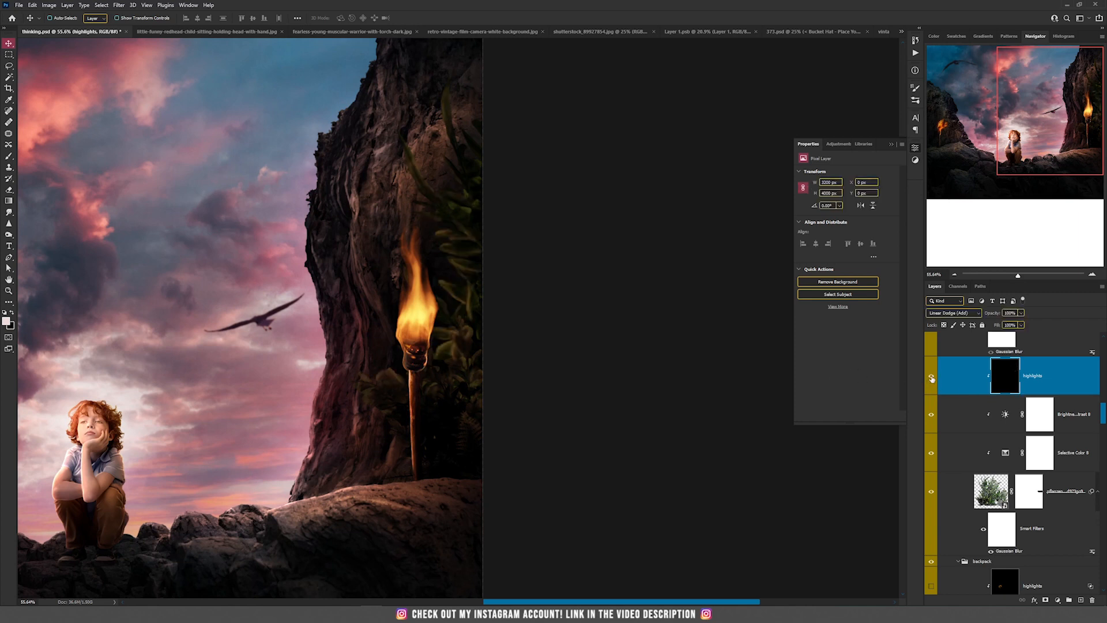
left_click(931, 378)
Step: Create a new Linear Dodge (Add) layer filled with neutral black above the plants' highlights layer and clip it to the plants
left_click(68, 5)
mouse_move(79, 13)
left_click(195, 14)
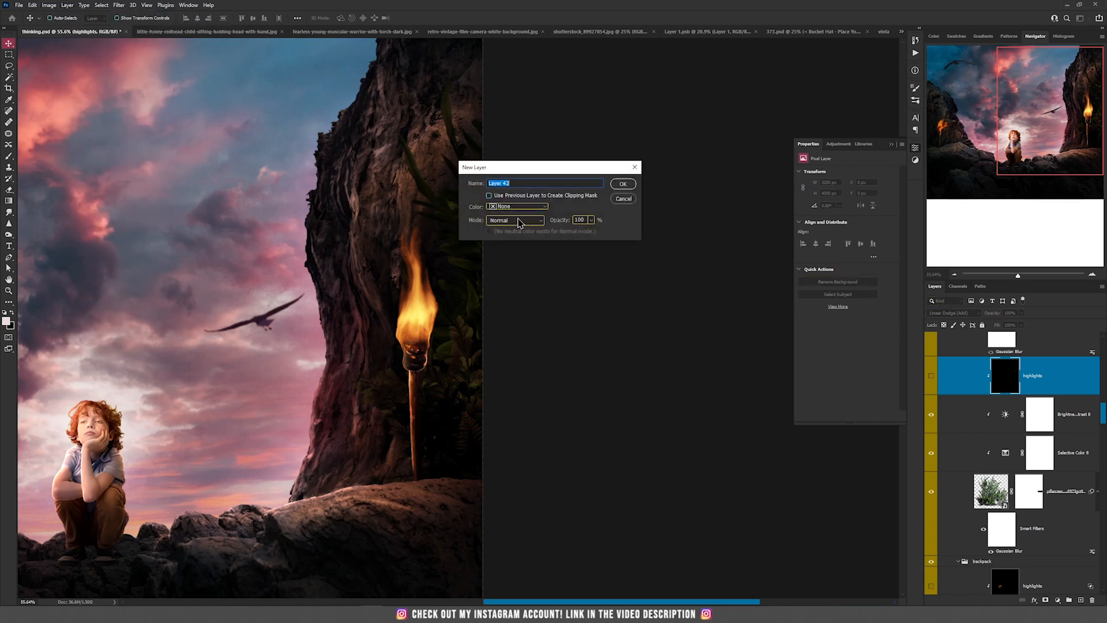
left_click(536, 220)
left_click(517, 312)
left_click(528, 232)
left_click(622, 184)
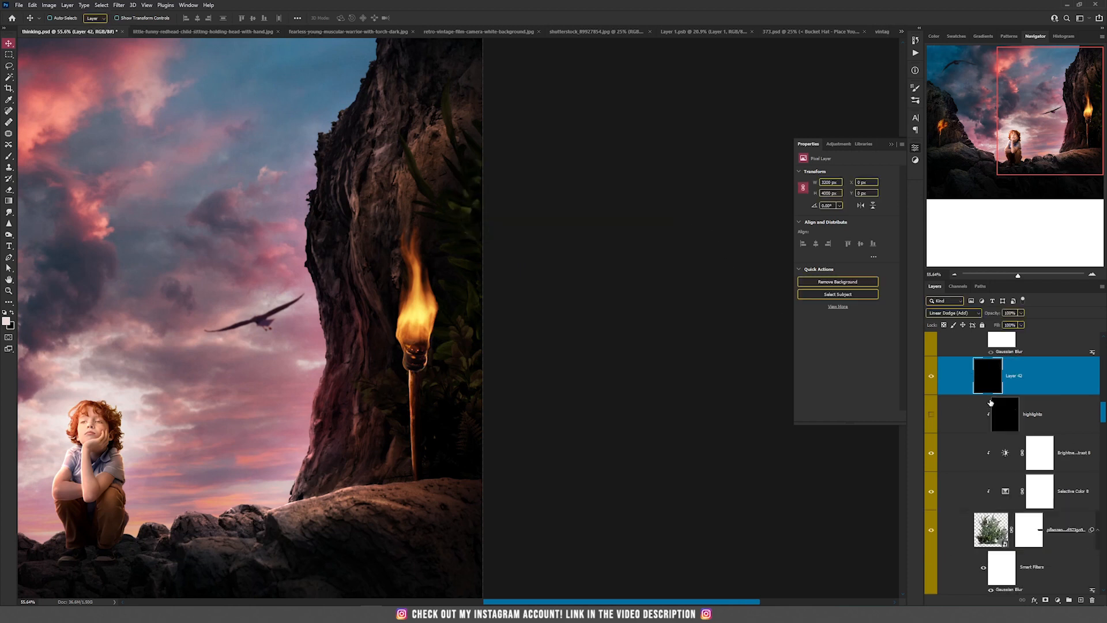
left_click(1010, 395, "alt")
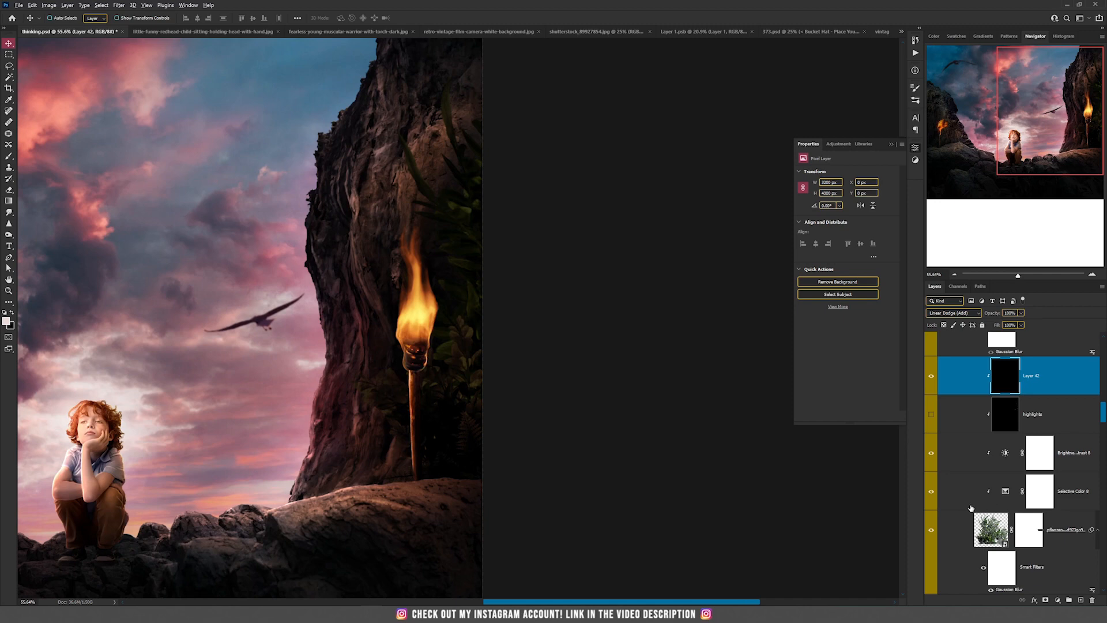
Step: Sample orange from the torch flame and brush fire-coloured highlights onto the leaves around the torch at 4% flow
key("b")
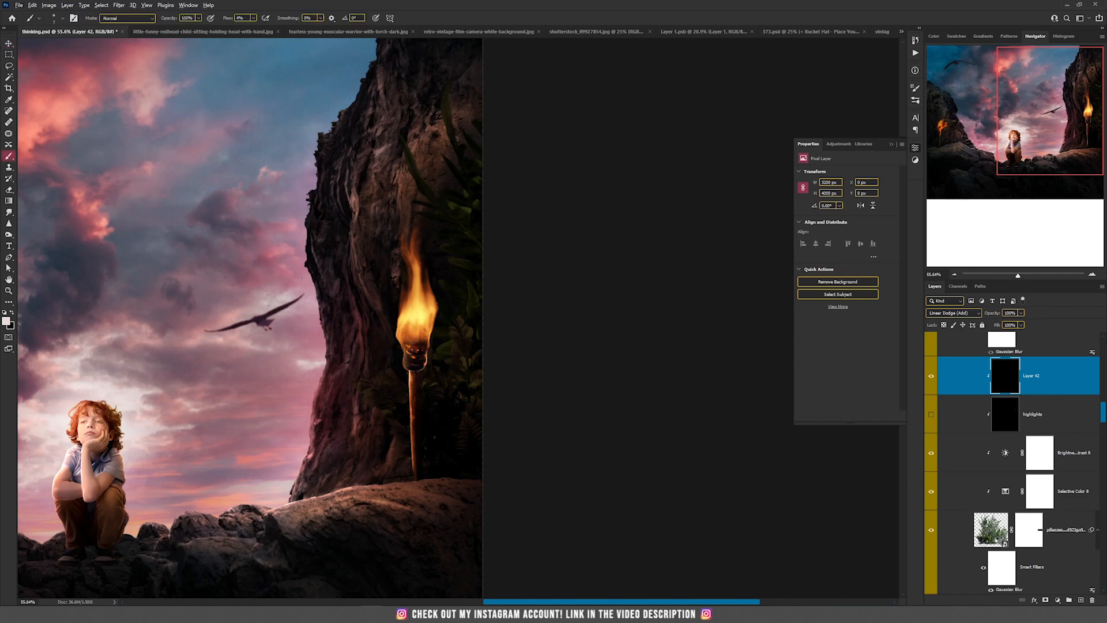
scroll(431, 277, "up", 3)
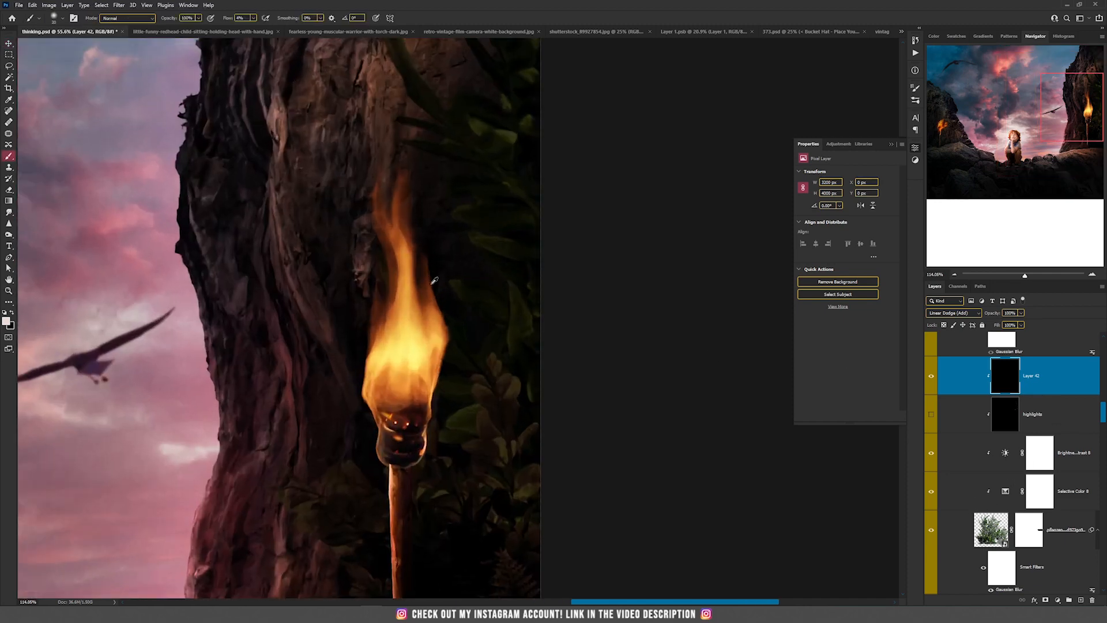
left_click(425, 316, "alt")
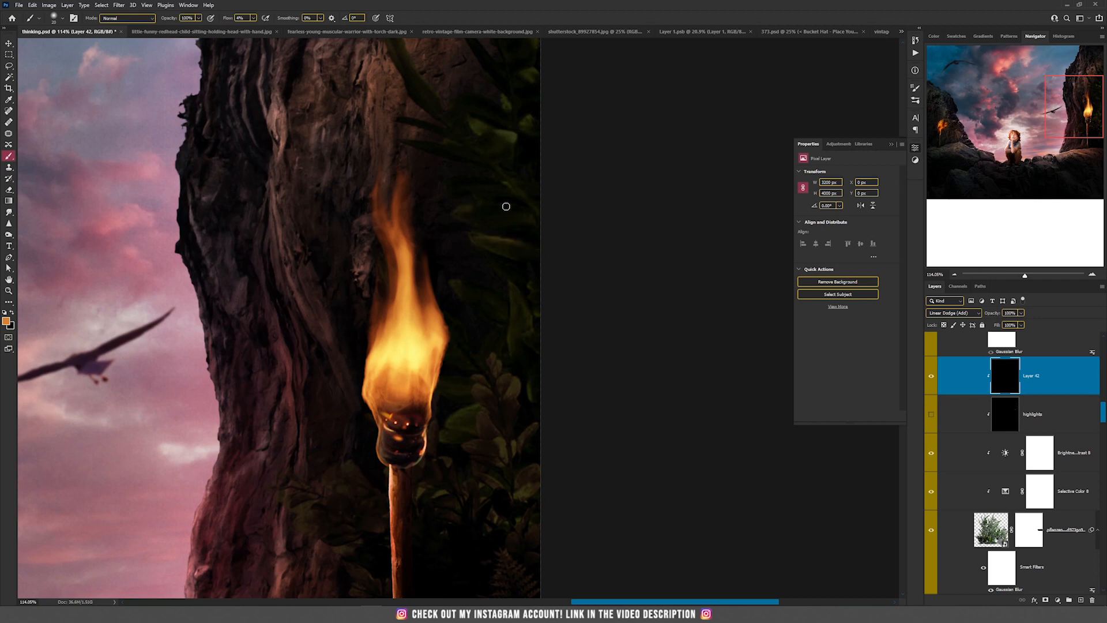
left_click_drag(484, 126, 519, 233)
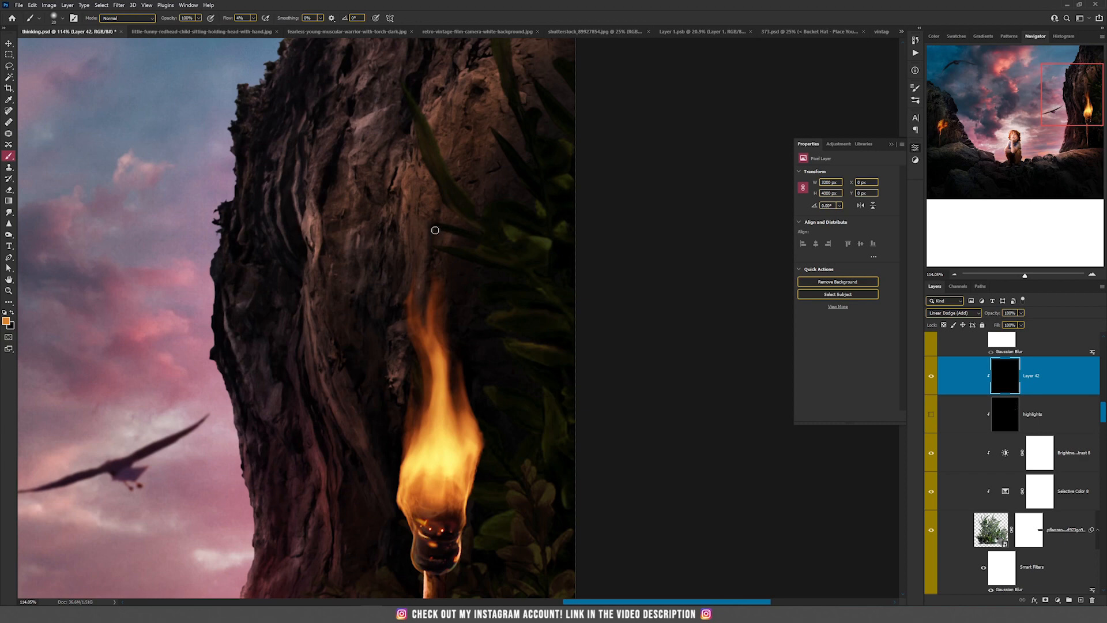
left_click_drag(557, 362, 486, 197)
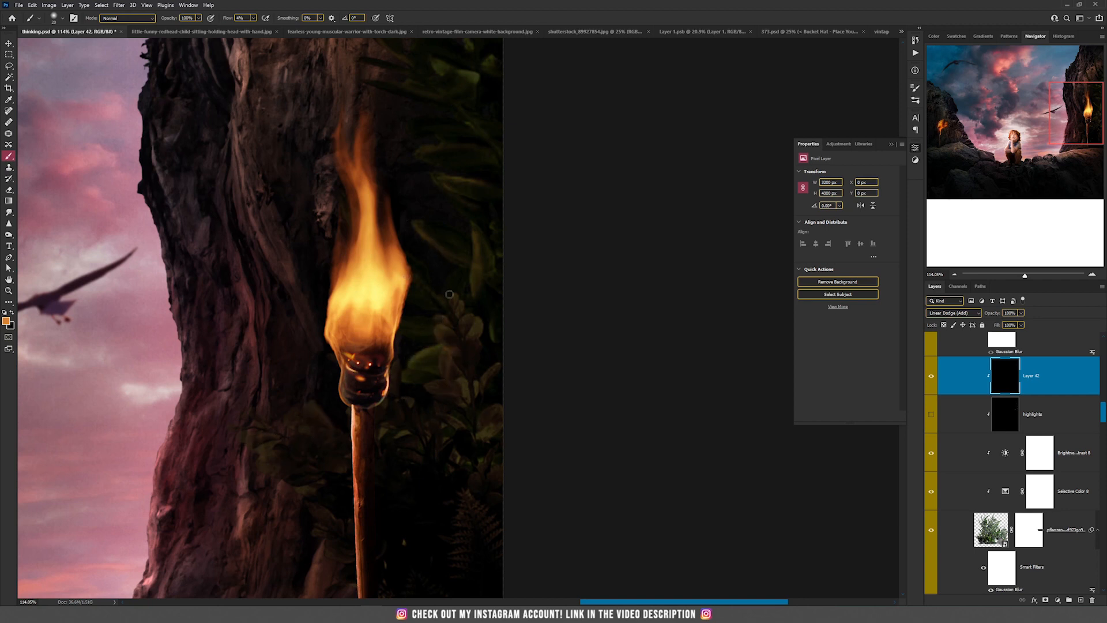
Step: Delete the newly painted demonstration layer and show the plants' original highlights layer
scroll(491, 203, "down", 5)
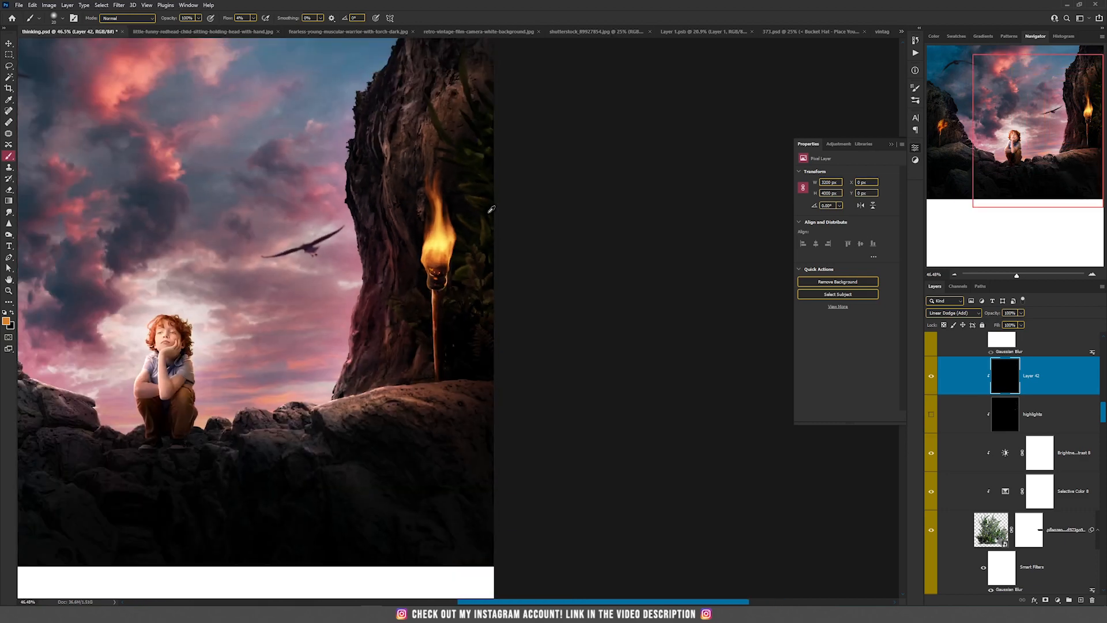
left_click(1091, 600)
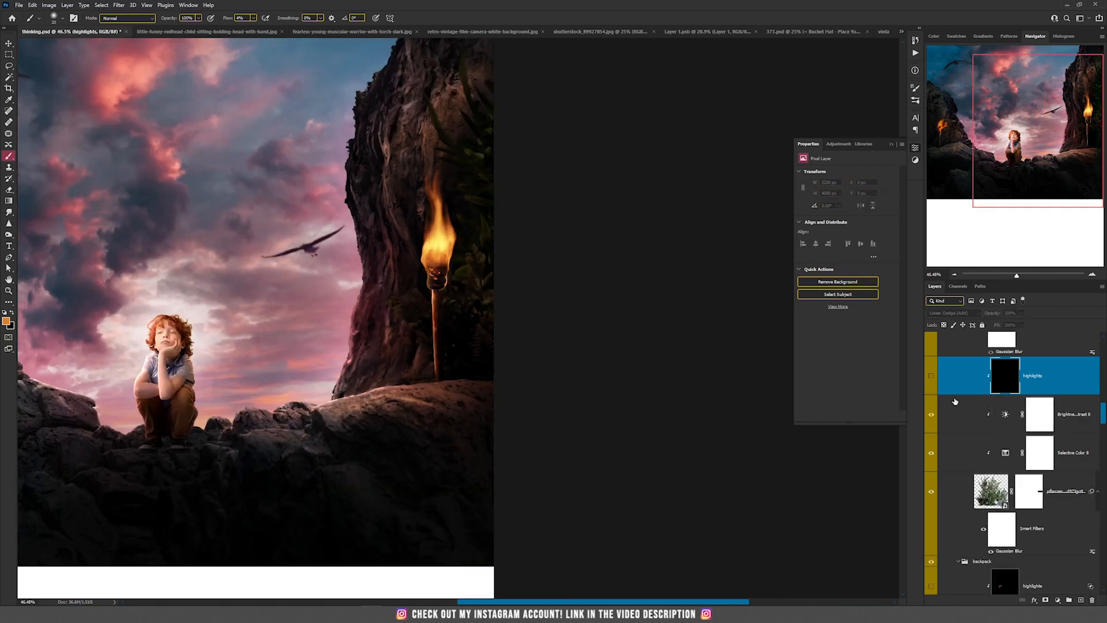
left_click(932, 375)
Step: Select and show the duplicated plants layer around the torch on the left-hand cliff
left_click_drag(463, 262, 450, 368)
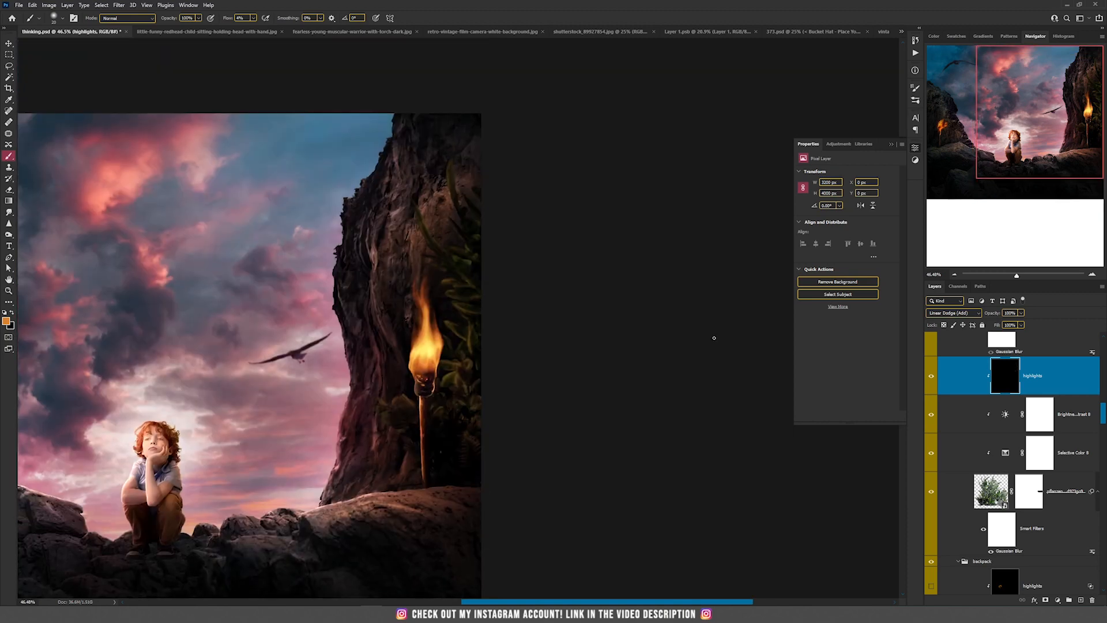
scroll(997, 437, "up", 2)
scroll(998, 436, "up", 1)
scroll(993, 437, "down", 2)
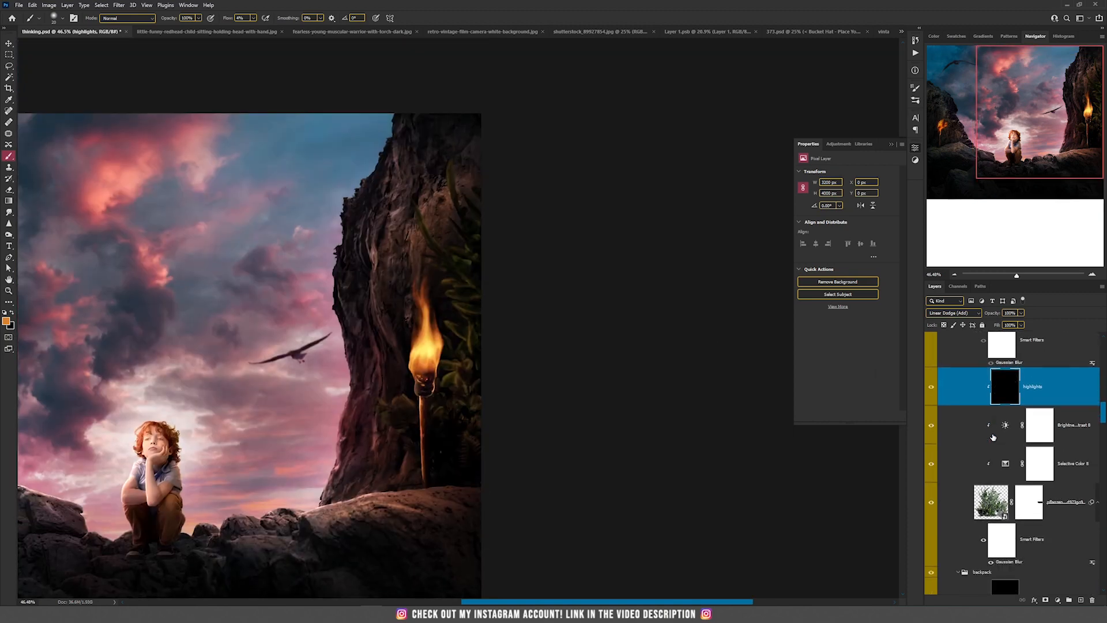
left_click_drag(441, 305, 922, 276)
left_click_drag(494, 281, 381, 233)
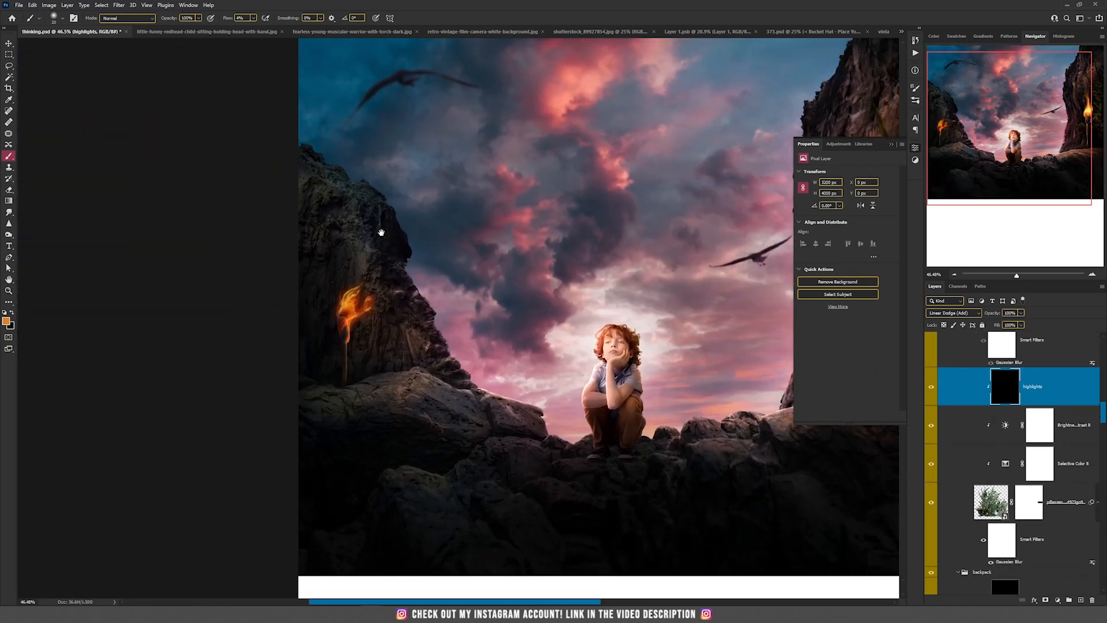
scroll(333, 297, "up", 3)
scroll(336, 293, "up", 1)
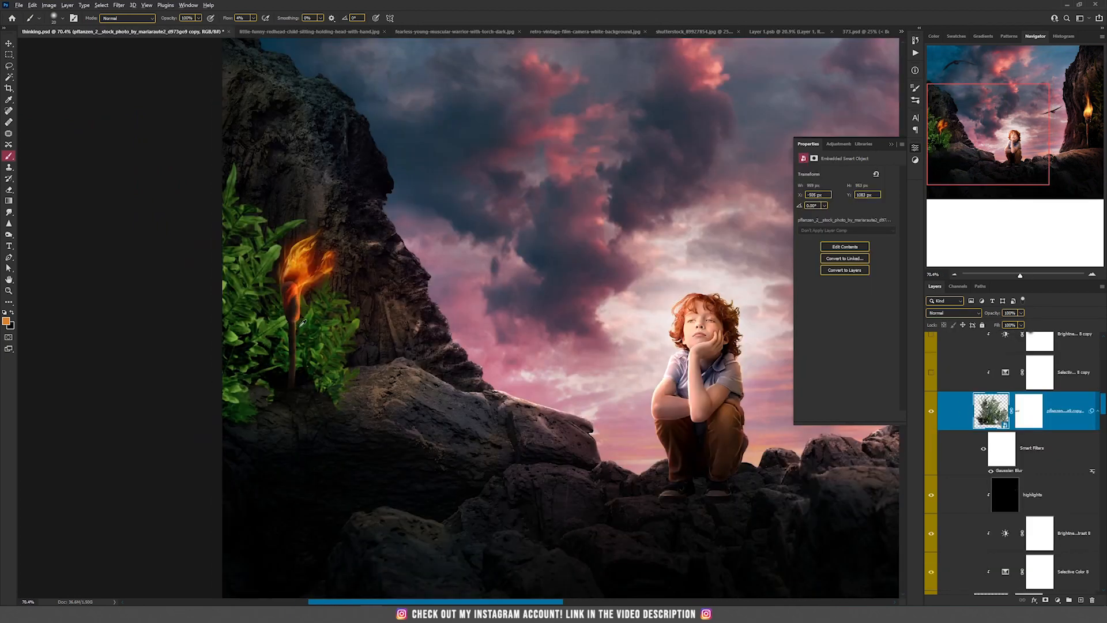
scroll(264, 323, "up", 1)
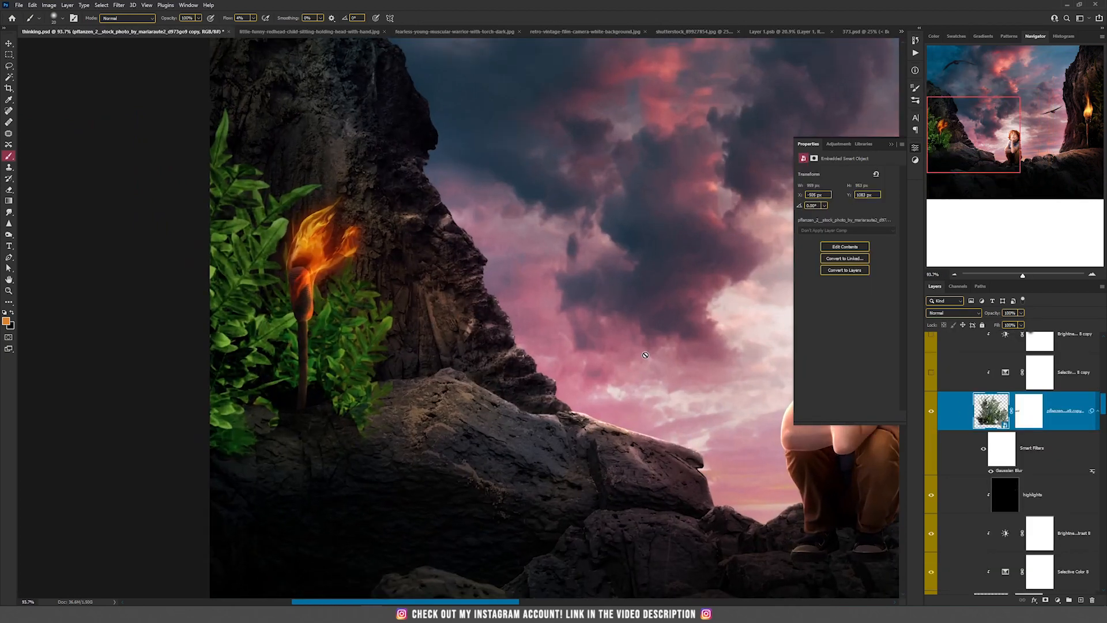
Step: Show the Selective Color and Brightness/Contrast adjustments clipped to the left-hand plants and open each one's settings
scroll(1028, 419, "up", 1)
left_click(931, 414)
scroll(935, 421, "up", 1)
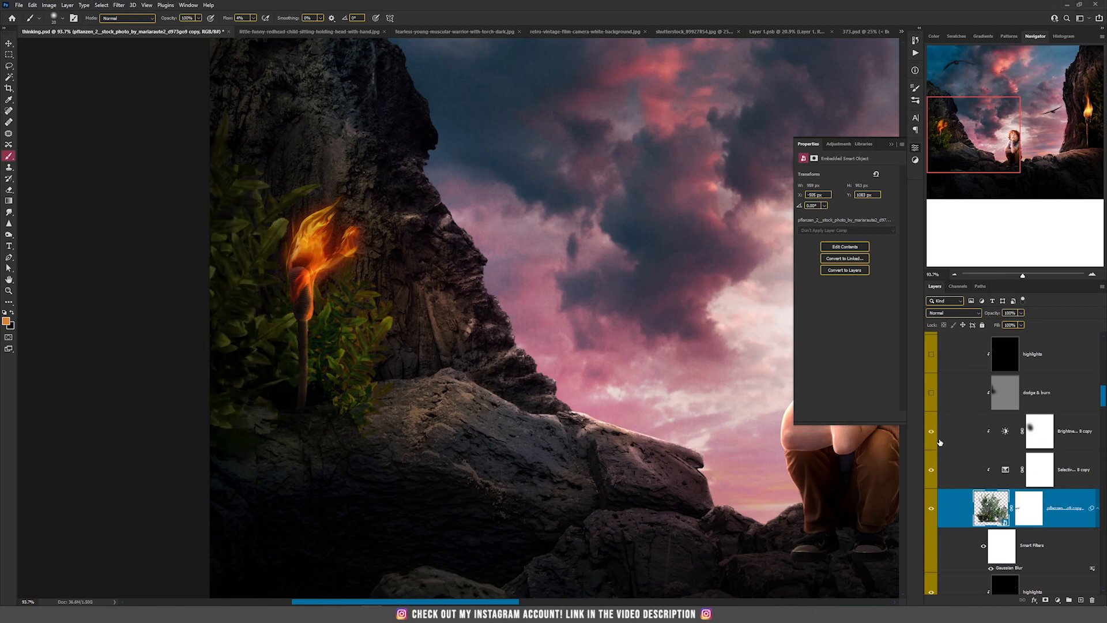
left_click(1027, 474)
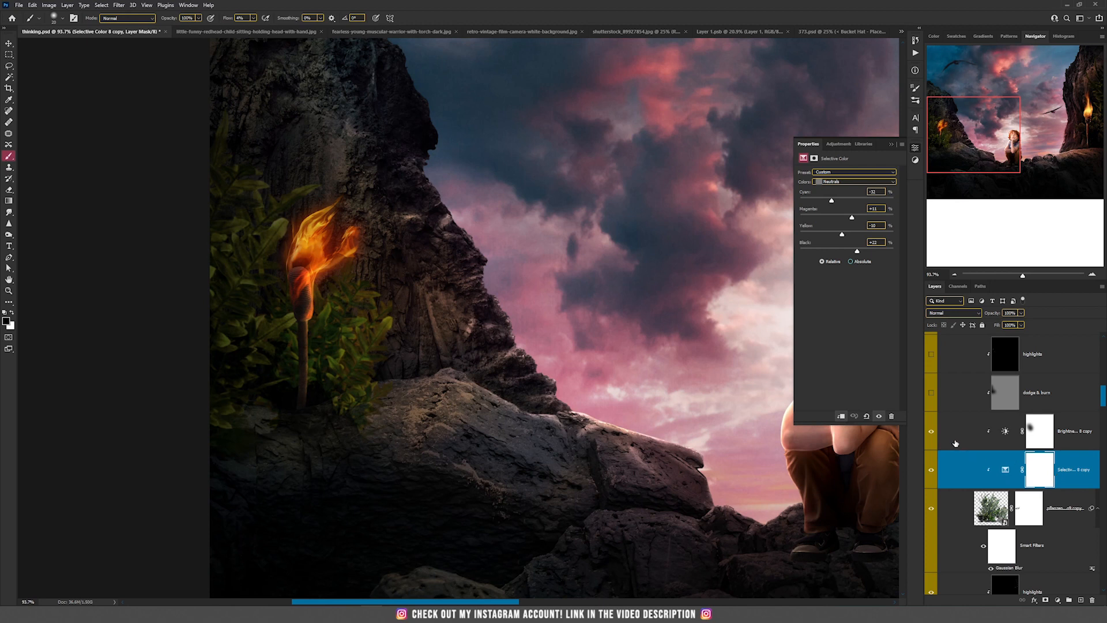
left_click(949, 435)
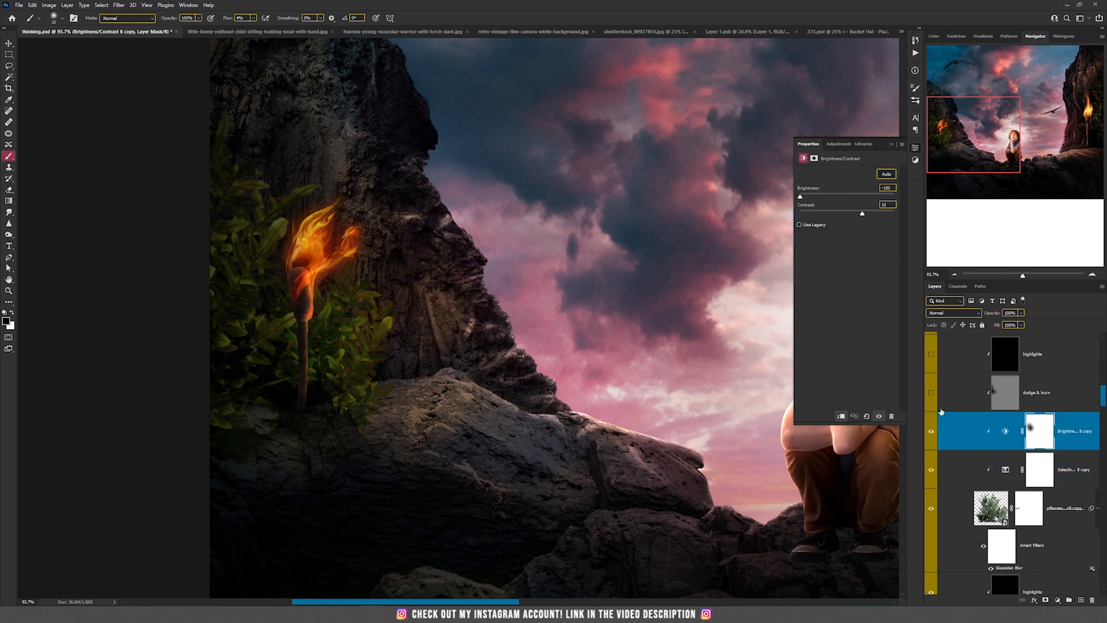
Step: Show the dodge & burn and highlights layers clipped to the left-hand plants
left_click(931, 393)
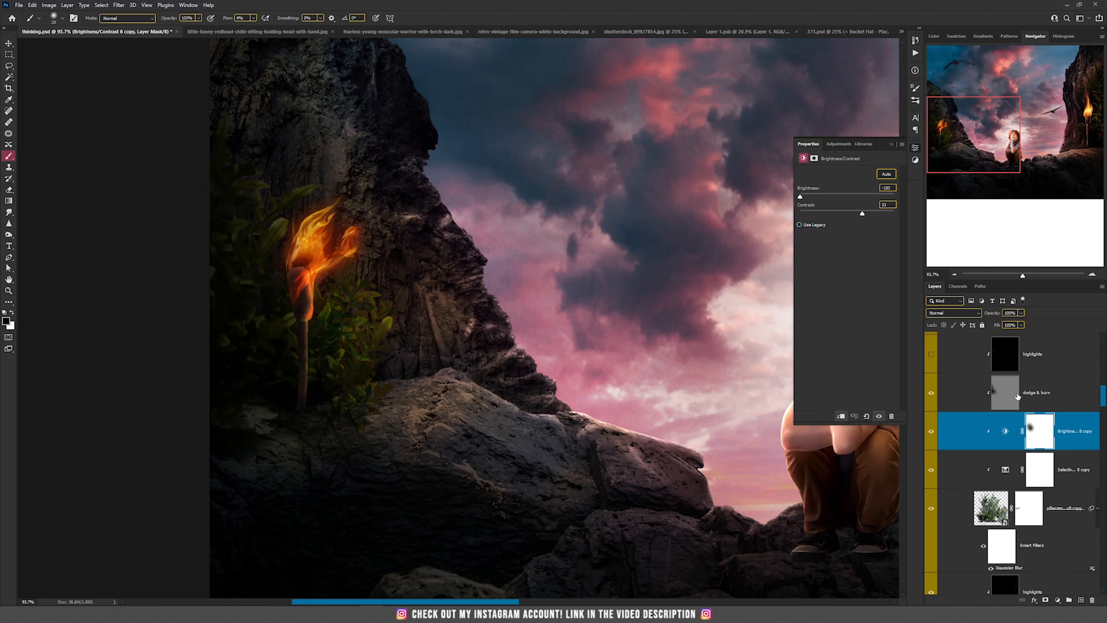
scroll(1010, 396, "up", 1)
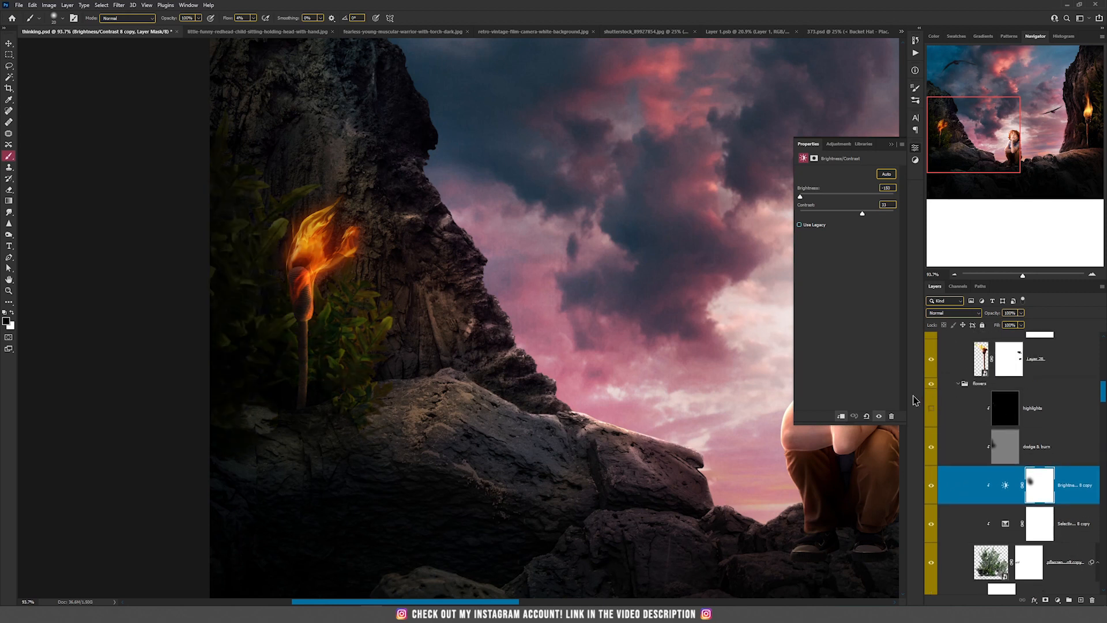
left_click(930, 409)
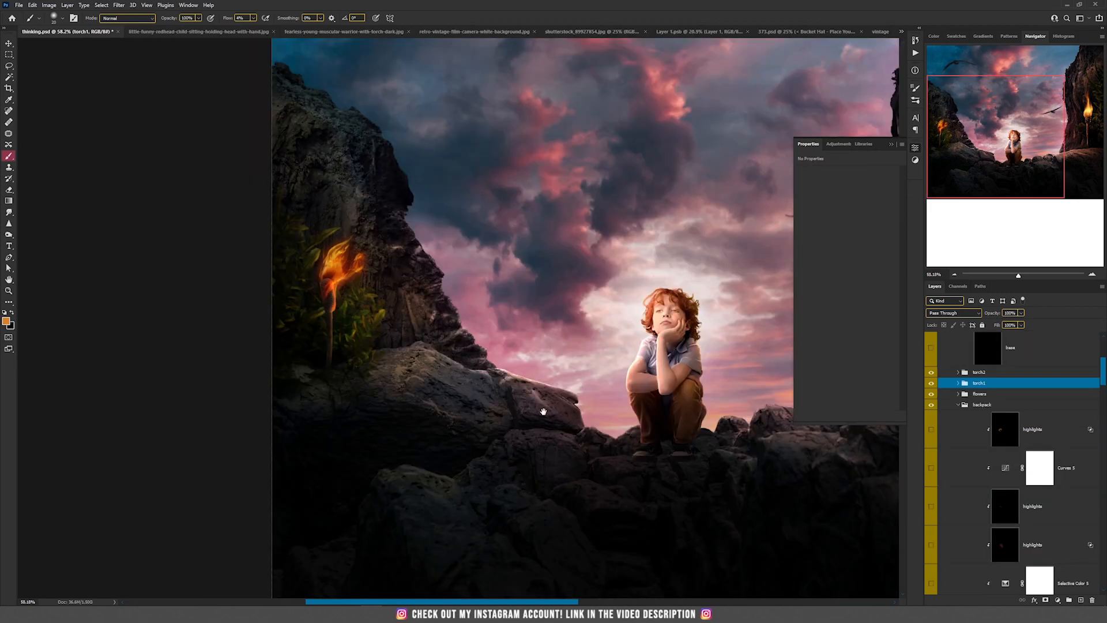
Step: Activate the Move tool and show the backpack image layer on the rocks beside the boy
left_click_drag(543, 411, 399, 374)
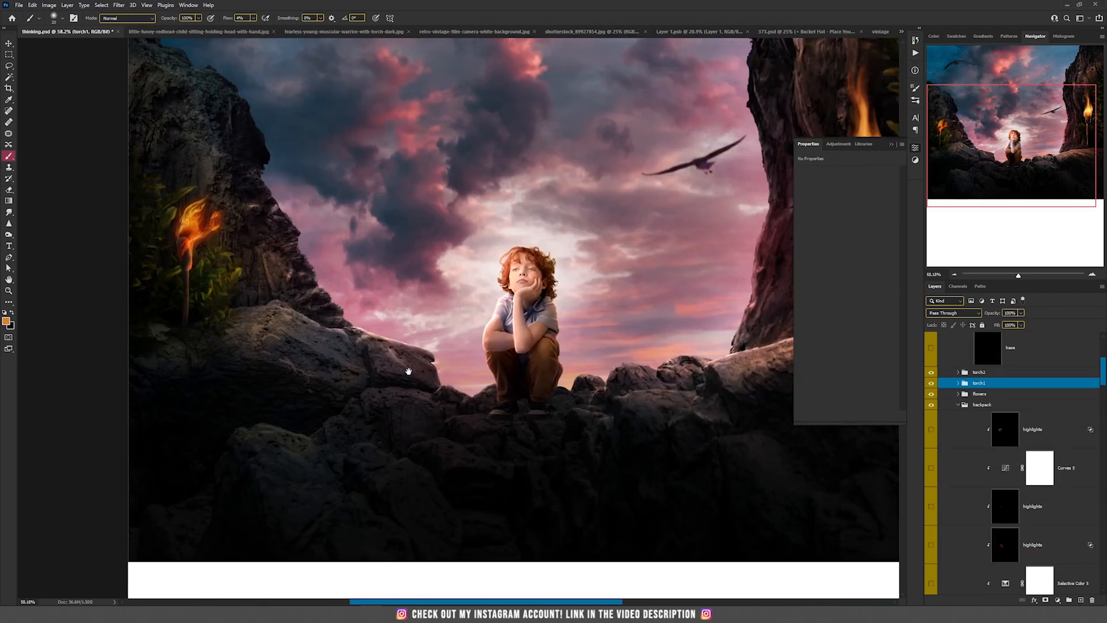
key("v")
scroll(985, 471, "down", 1)
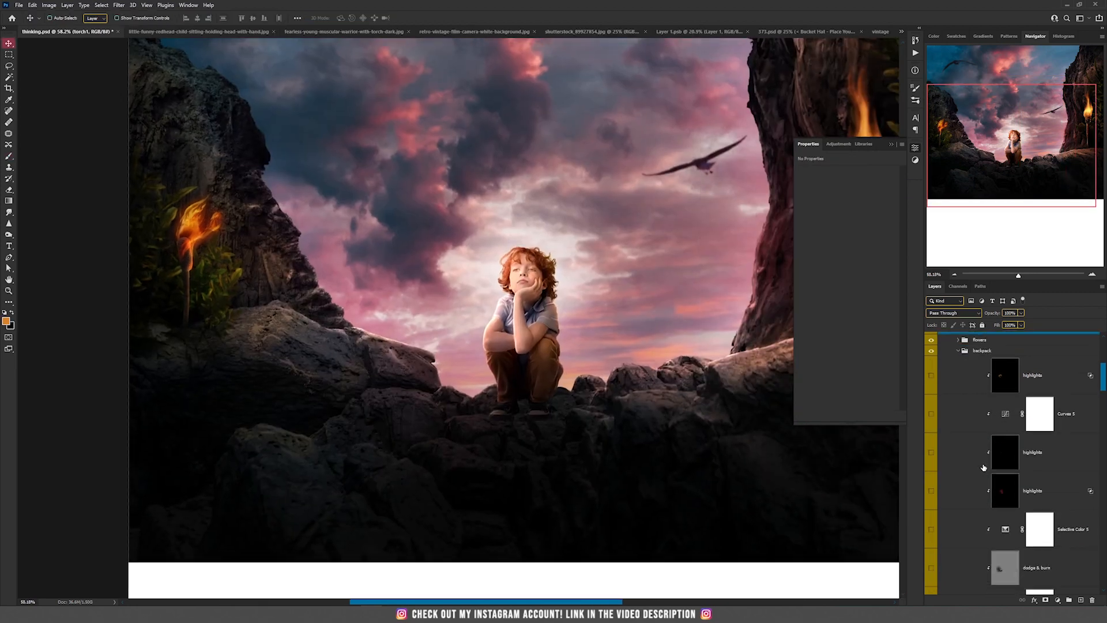
scroll(972, 427, "down", 3)
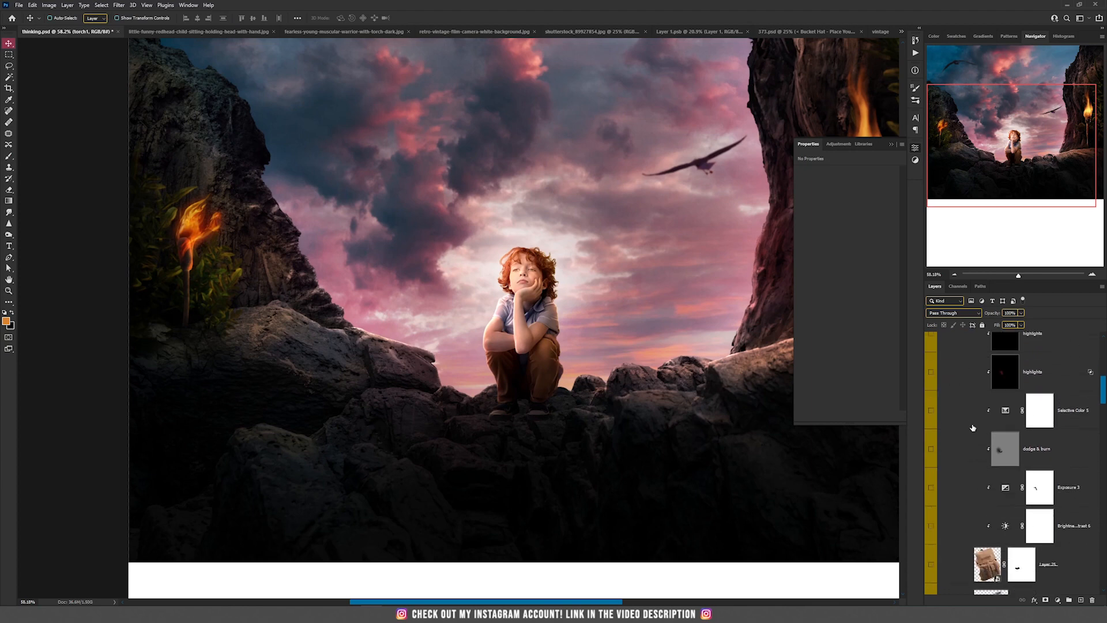
left_click(932, 543)
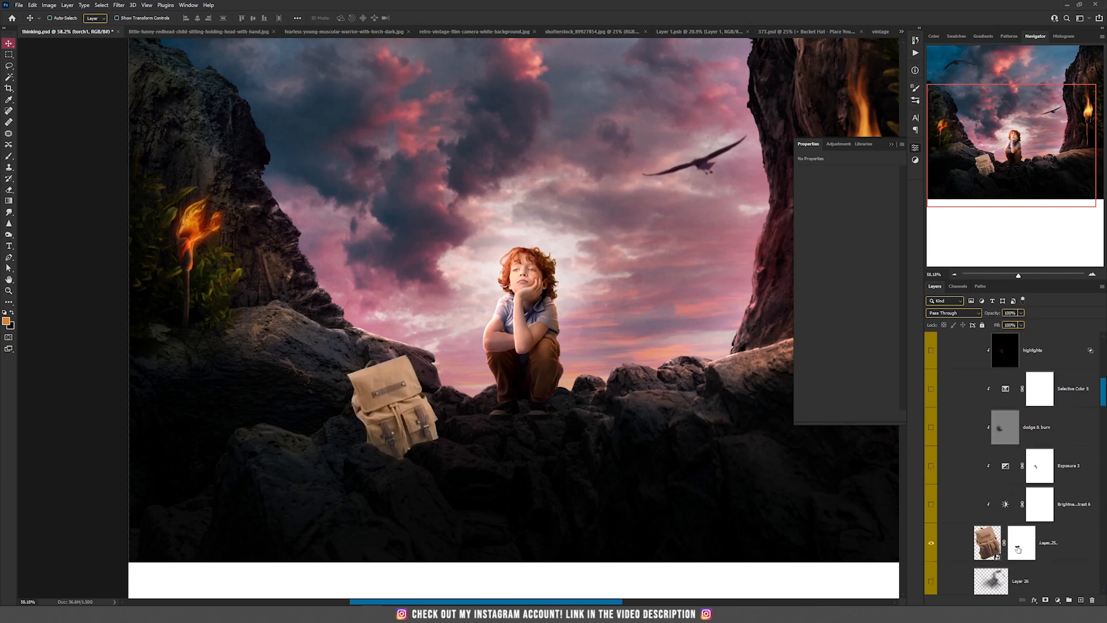
Step: Compare the backpack's base with its layer mask disabled and enabled
left_click(1018, 549, "shift")
scroll(390, 469, "up", 5)
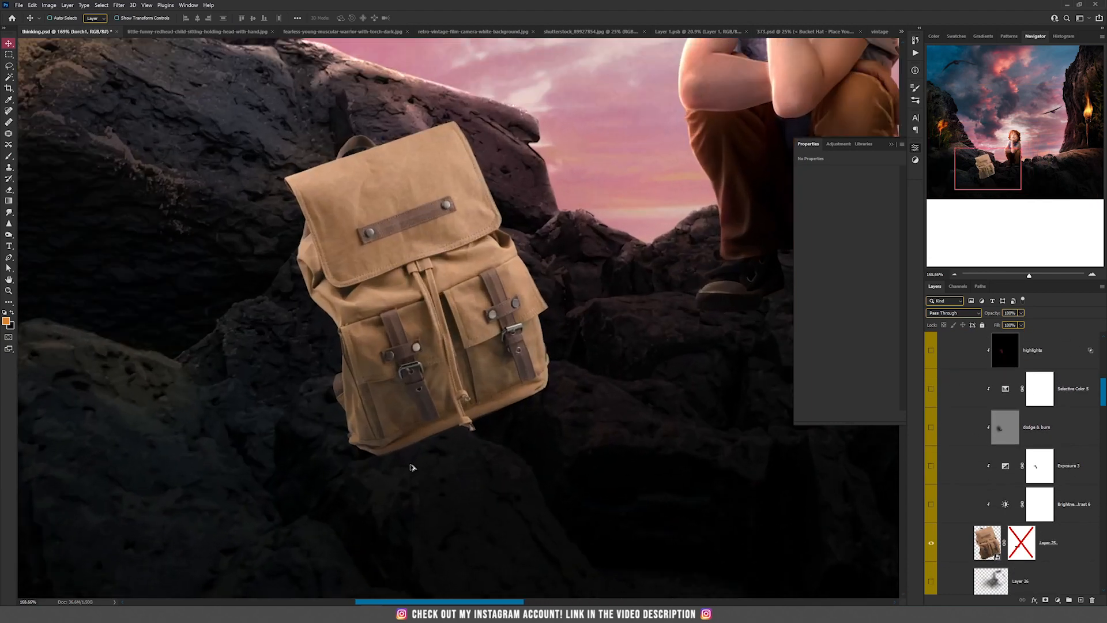
left_click(1021, 548, "shift")
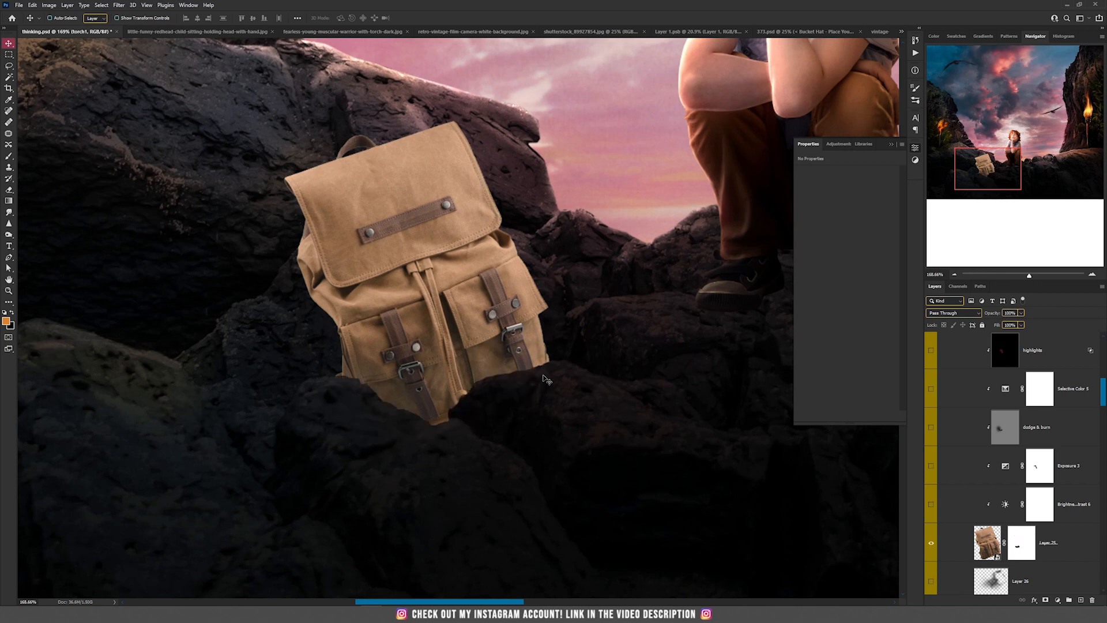
left_click(1021, 546, "shift")
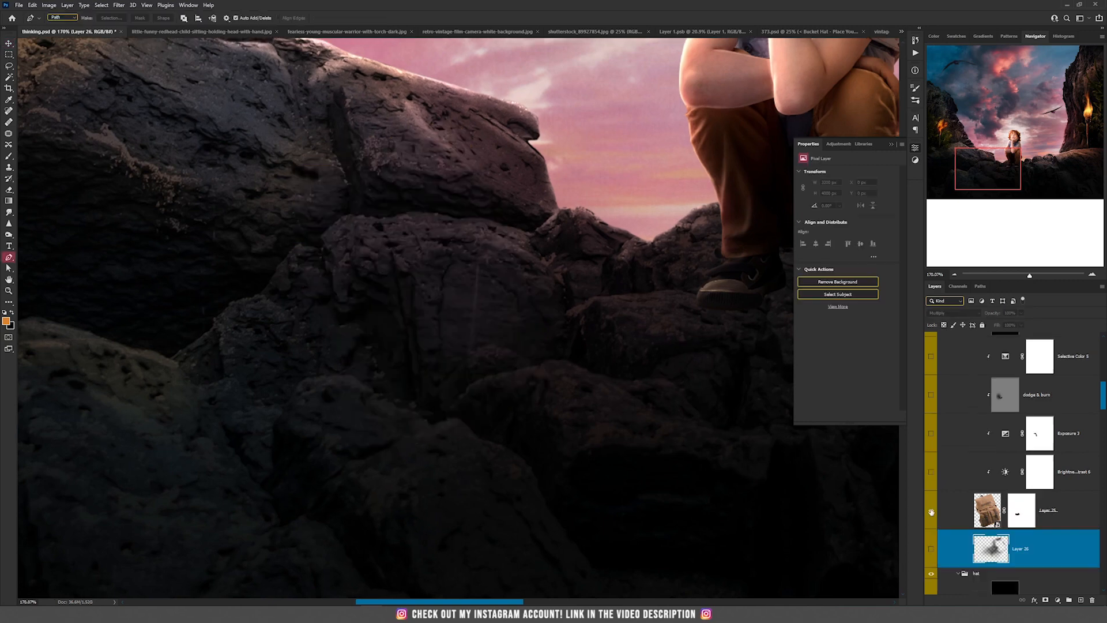
Step: Show the backpack image layer above Layer 26 so the bag sits among the rocks
left_click(931, 510)
left_click_drag(501, 280, 484, 351)
key("v")
scroll(507, 361, "down", 4)
left_click_drag(548, 294, 505, 382)
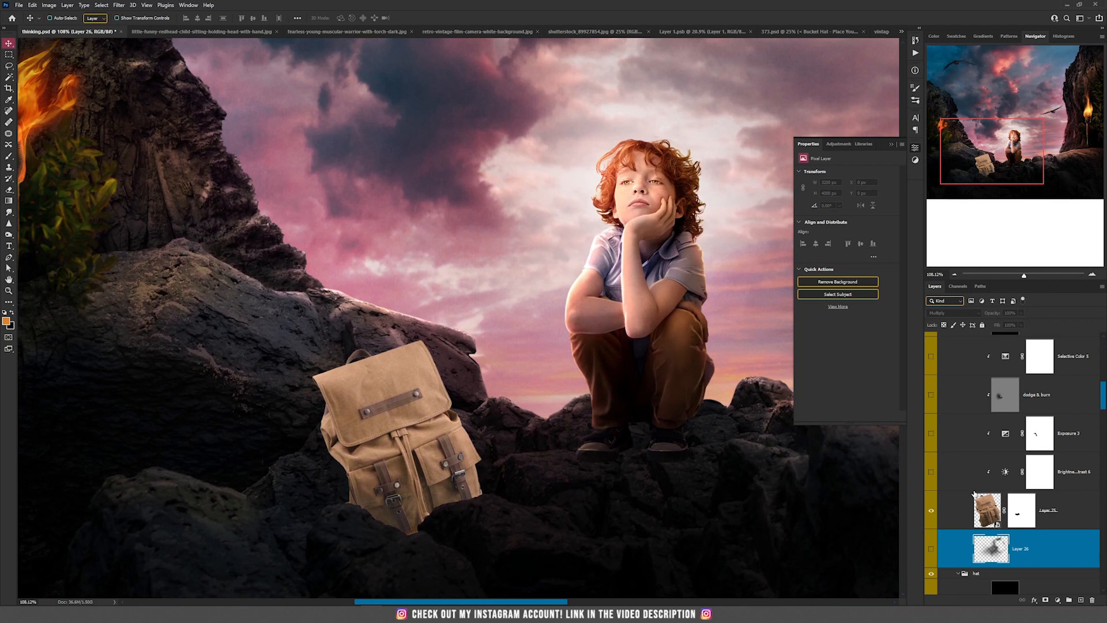
Step: Turn on the backpack's clipped Brightness/Contrast 6 and Exposure 3 adjustments, displaying the settings of each
left_click(931, 472)
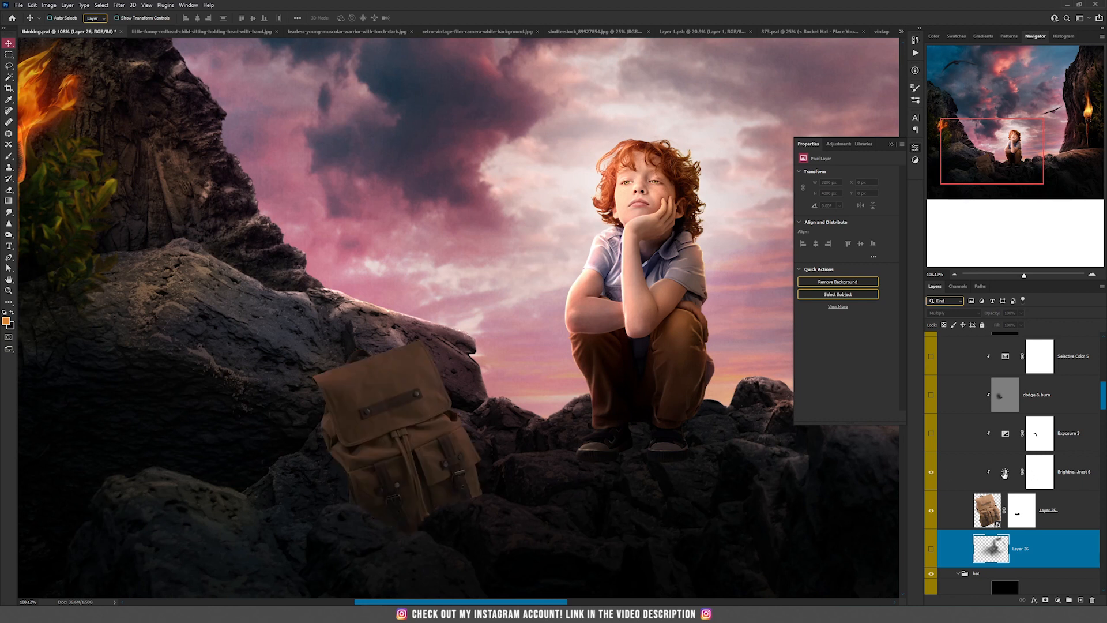
left_click(1004, 473)
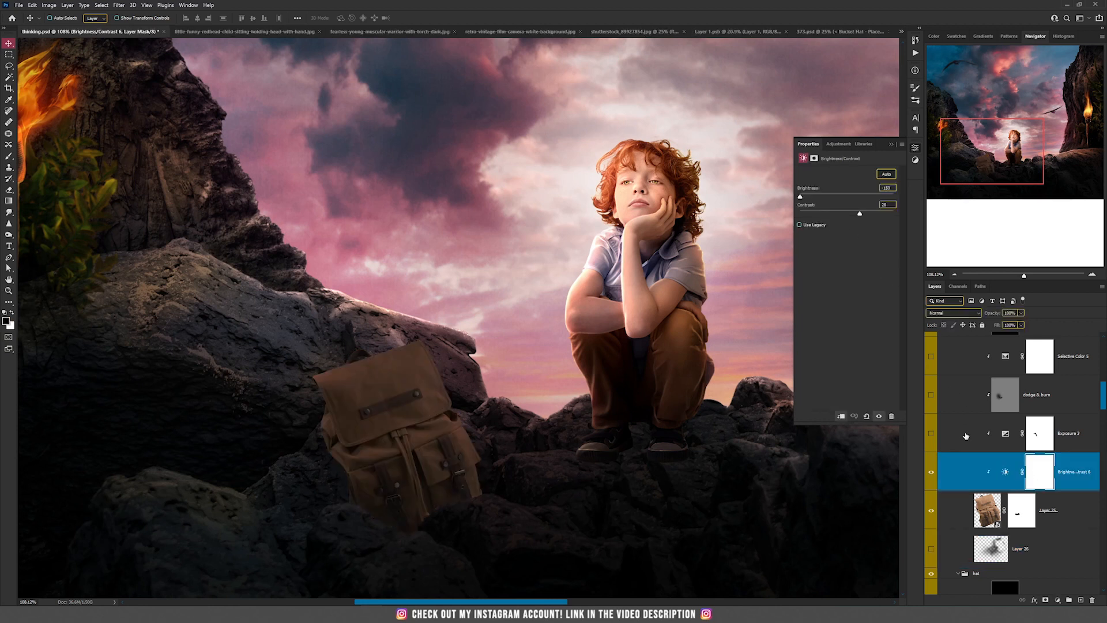
left_click(930, 434)
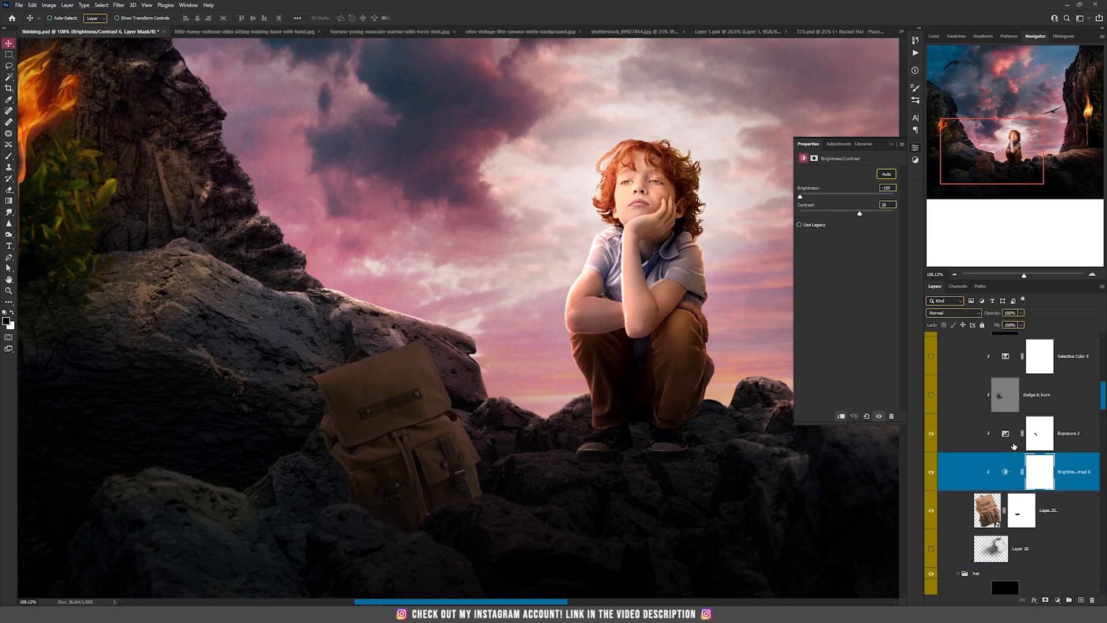
left_click(1011, 436)
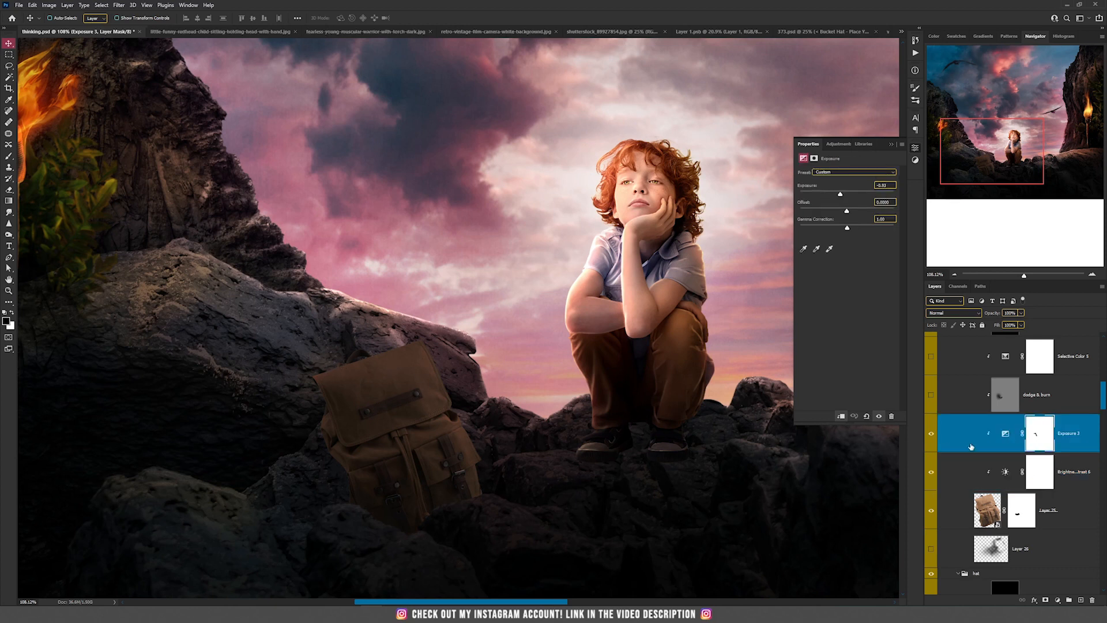
left_click(1003, 434)
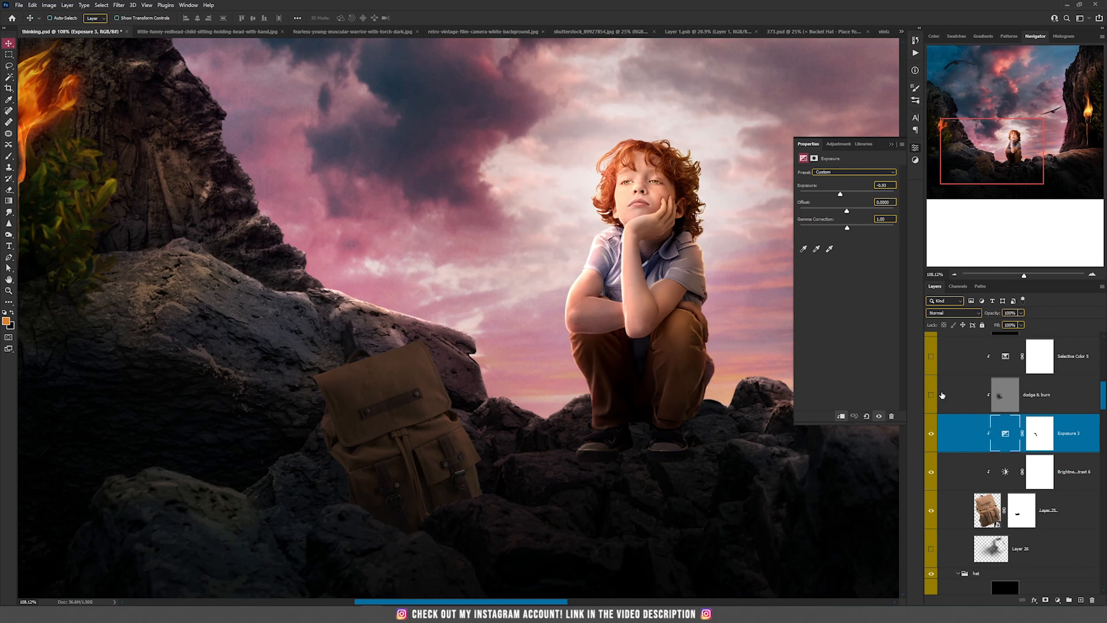
Step: Turn on the backpack's dodge & burn layer and its Selective Color 5 adjustment, displaying the color settings
left_click(931, 396)
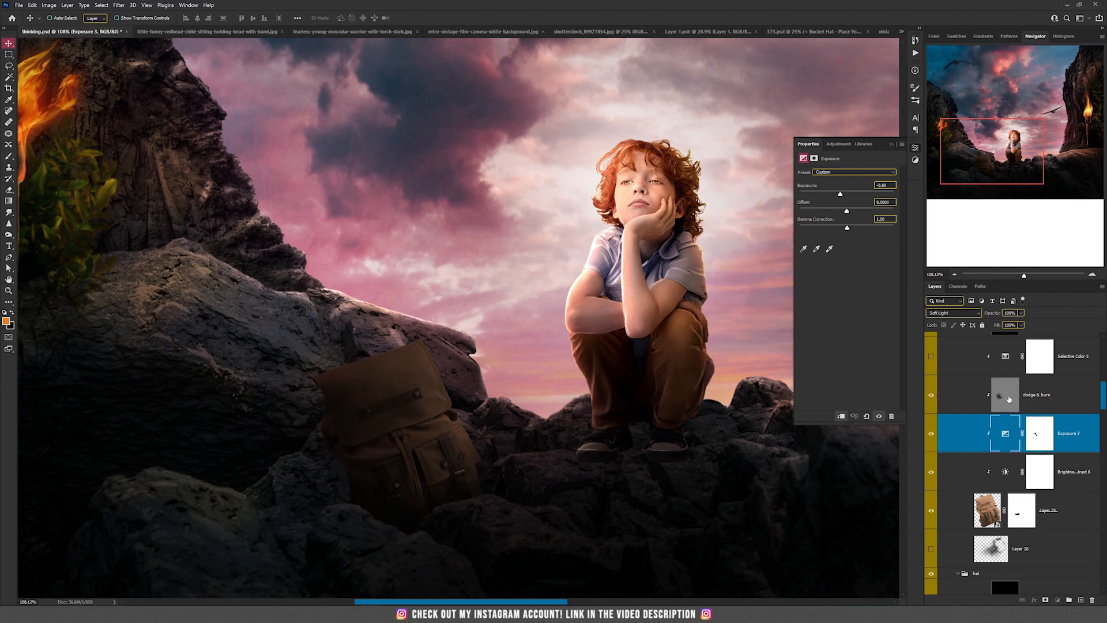
left_click(1009, 398)
scroll(969, 427, "up", 3)
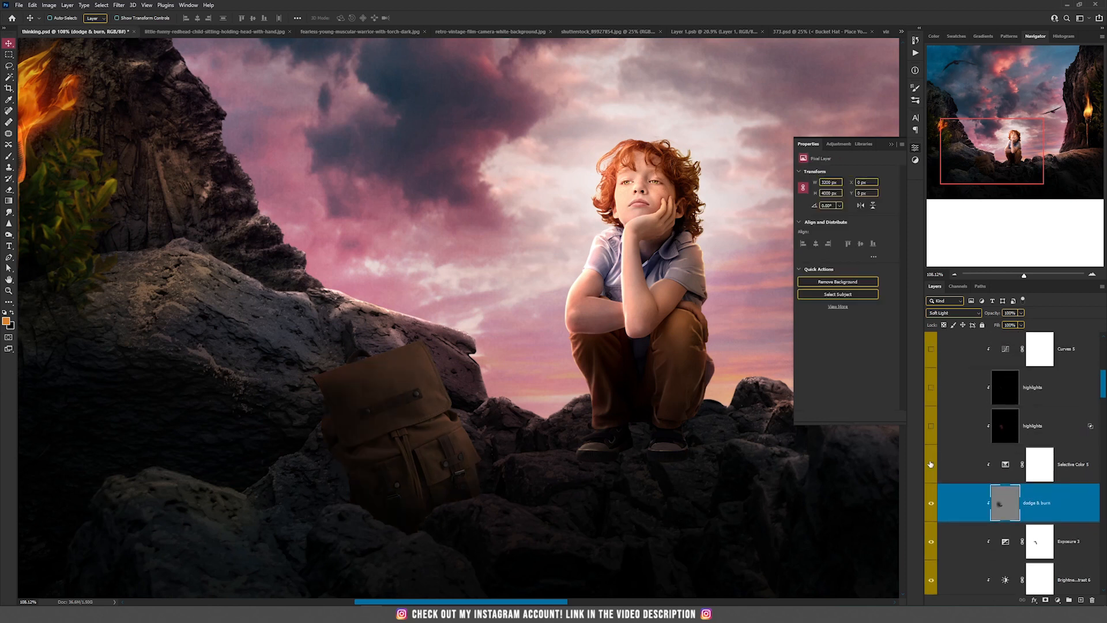
left_click(1006, 465)
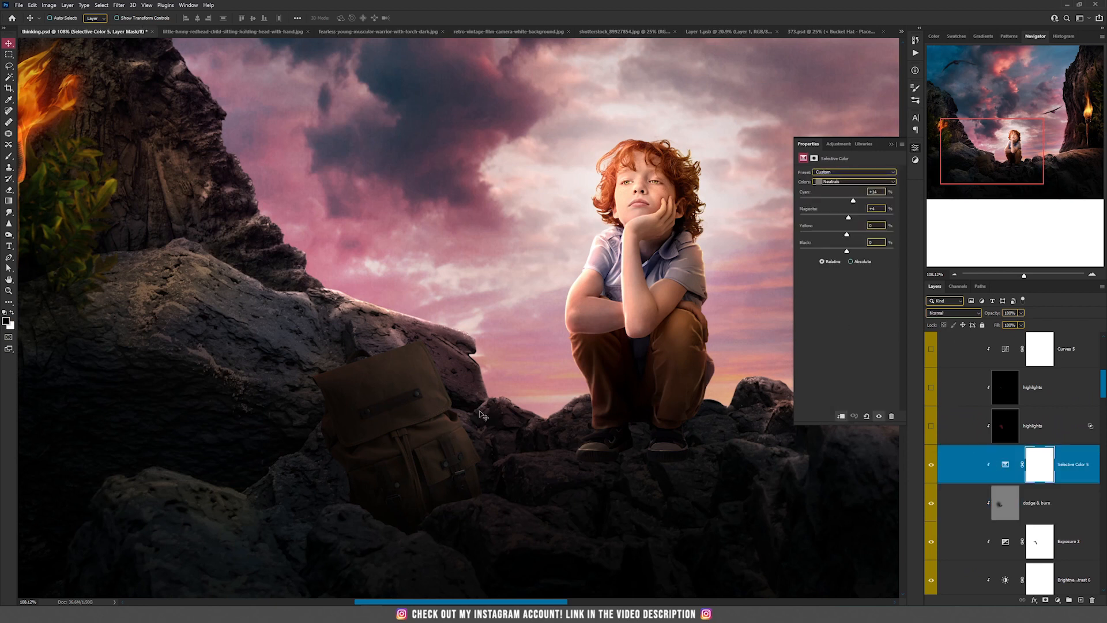
Step: Show the two clipped highlights layers directly above Selective Color 5 on the backpack
left_click(932, 426)
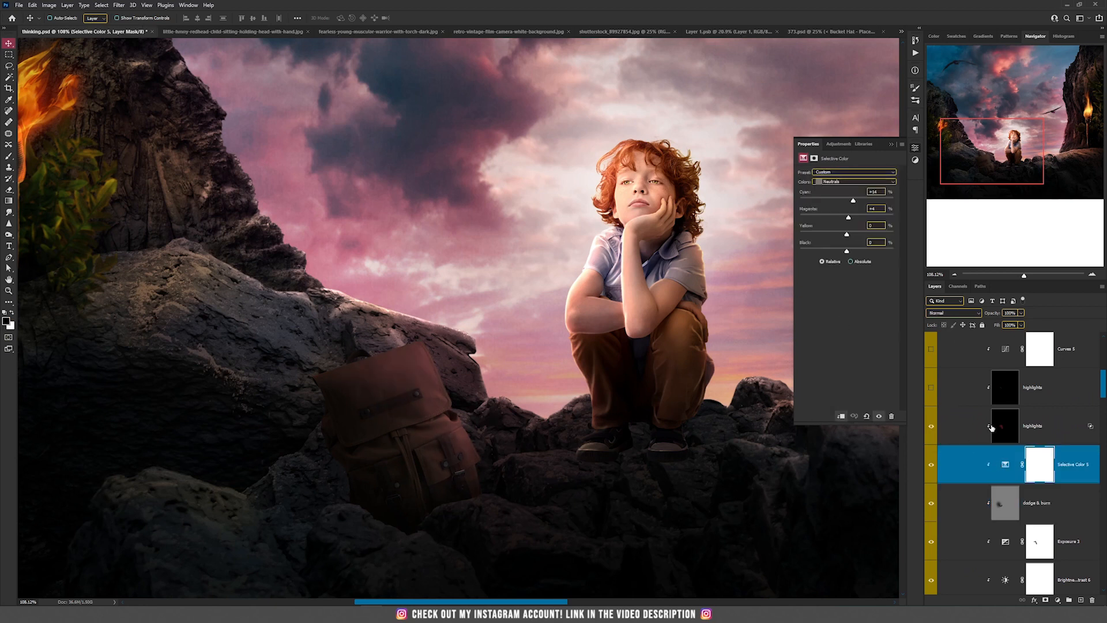
left_click(1009, 428)
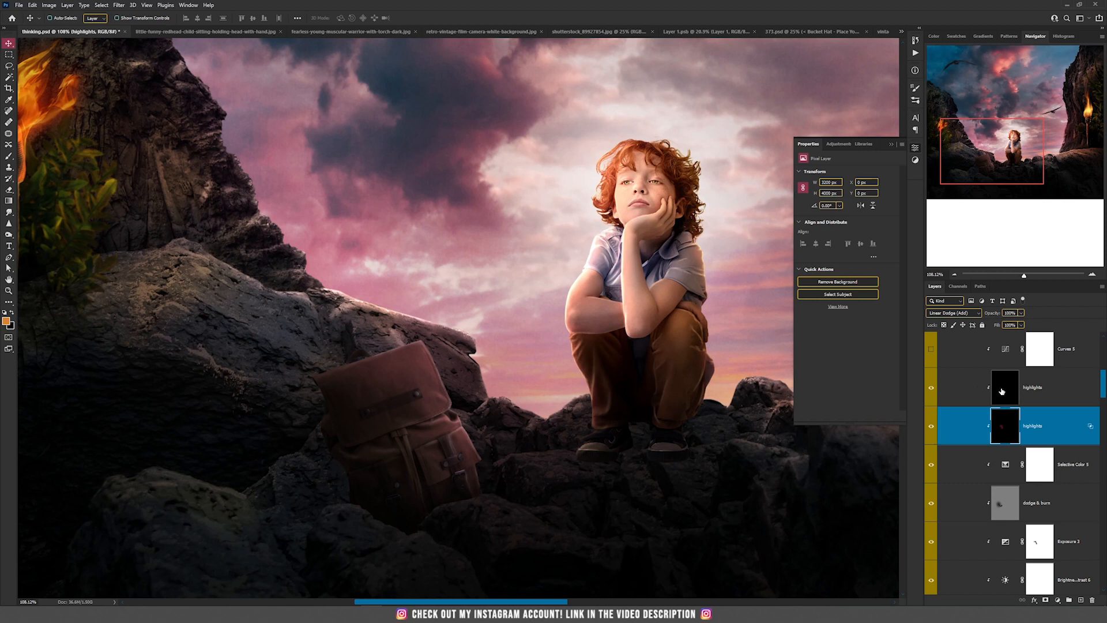
left_click(1001, 392)
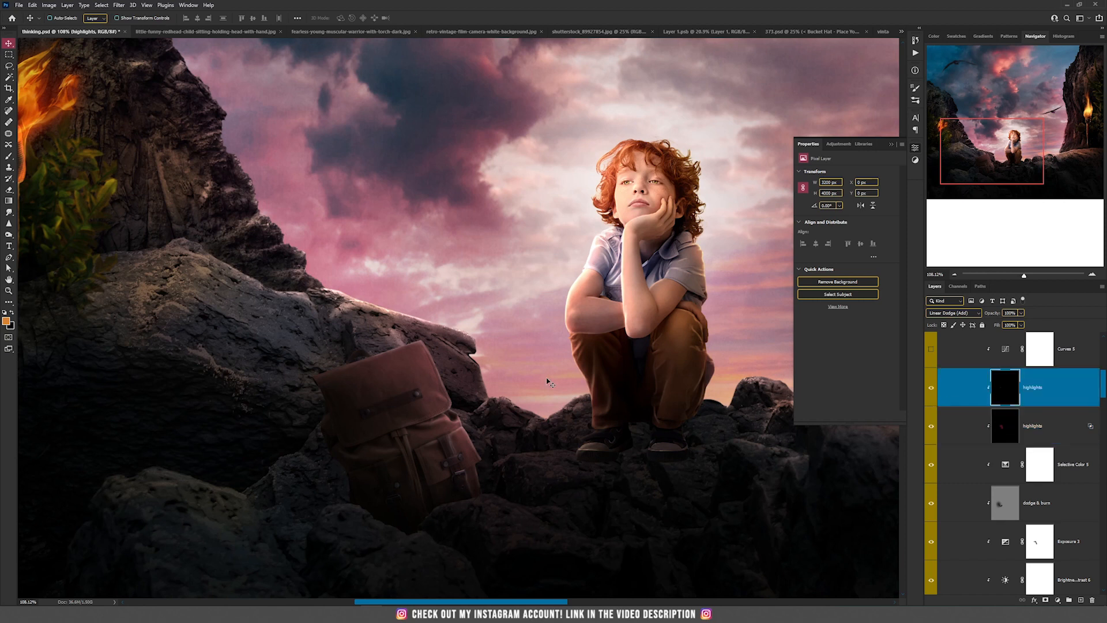
Step: Turn on the backpack's Curves 5 adjustment and display its RGB curve
left_click(932, 350)
scroll(1010, 362, "up", 3)
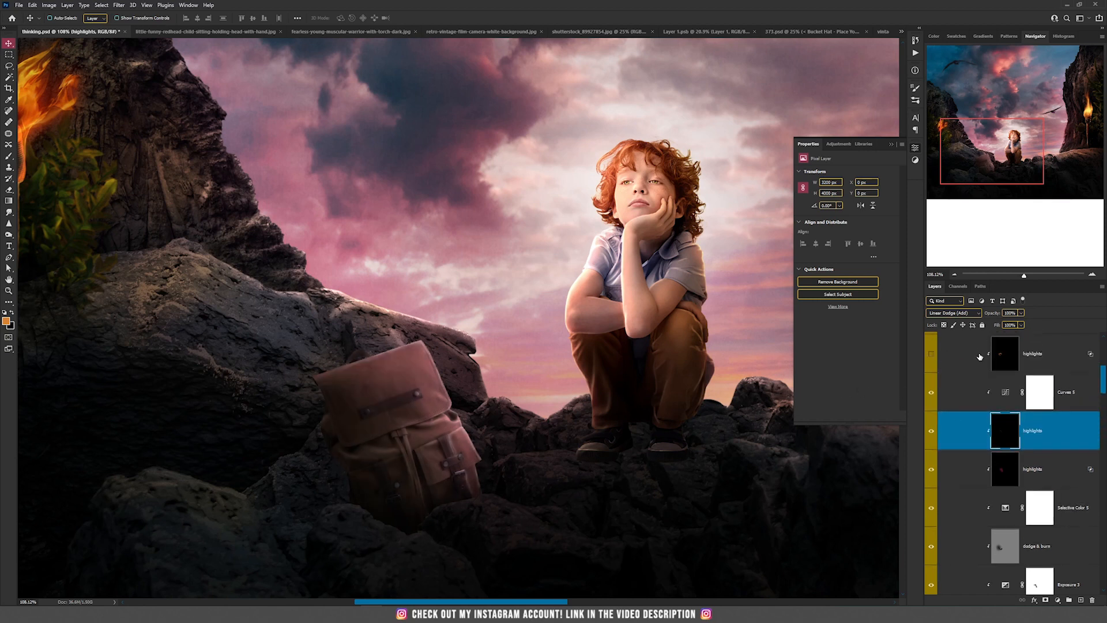
left_click(1006, 458)
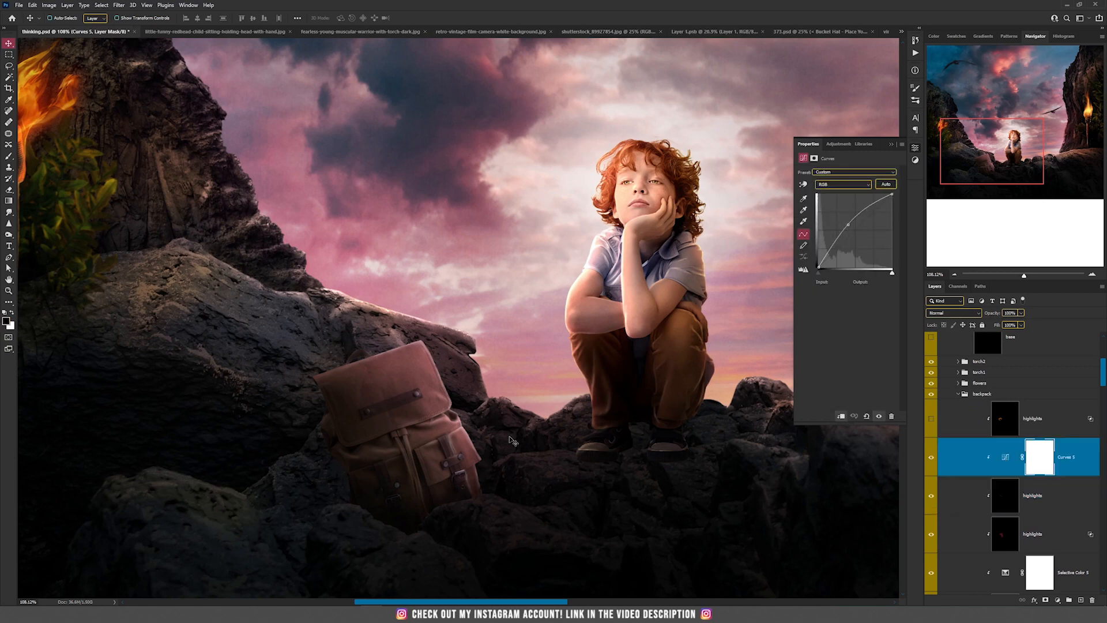
scroll(484, 441, "down", 4)
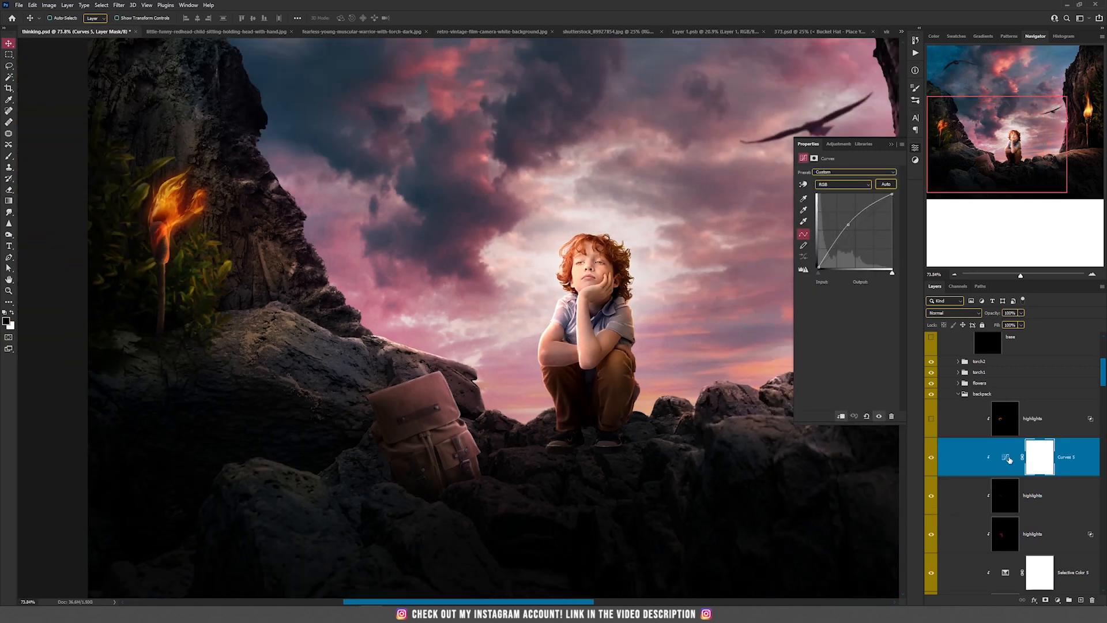
left_click(1006, 457)
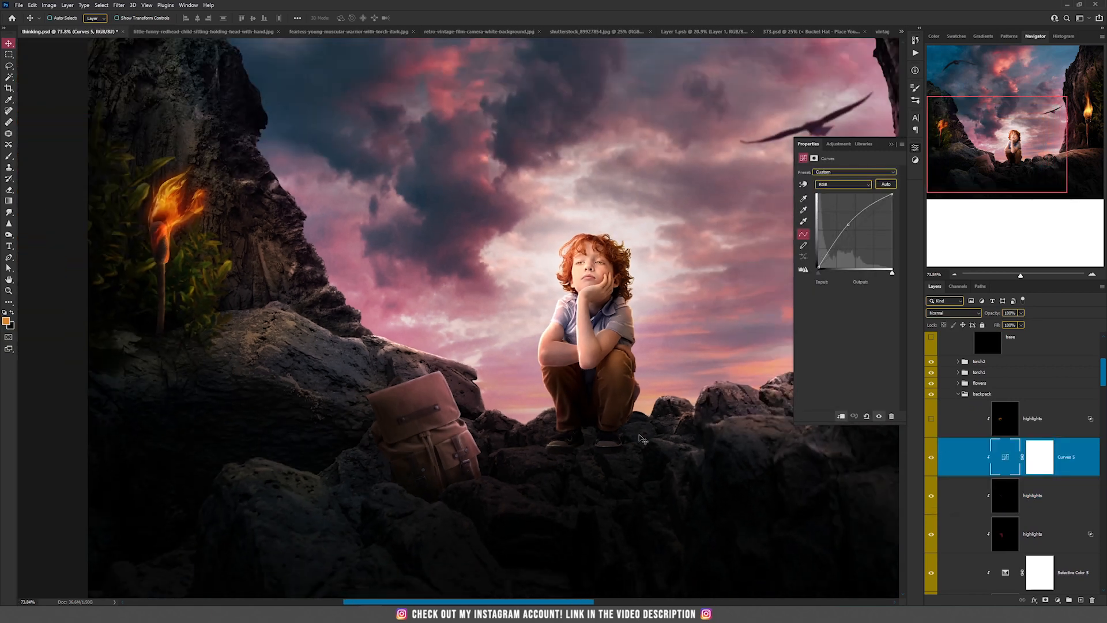
Step: Show the topmost highlights layer in the backpack group and compare the bag with and without it
left_click(927, 419)
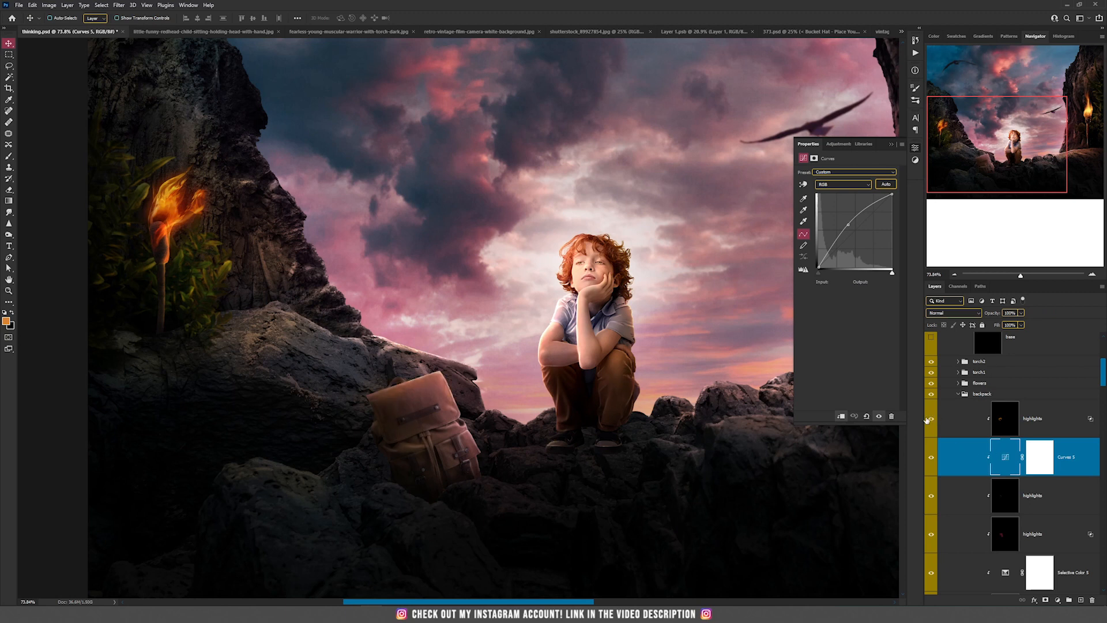
left_click(990, 419)
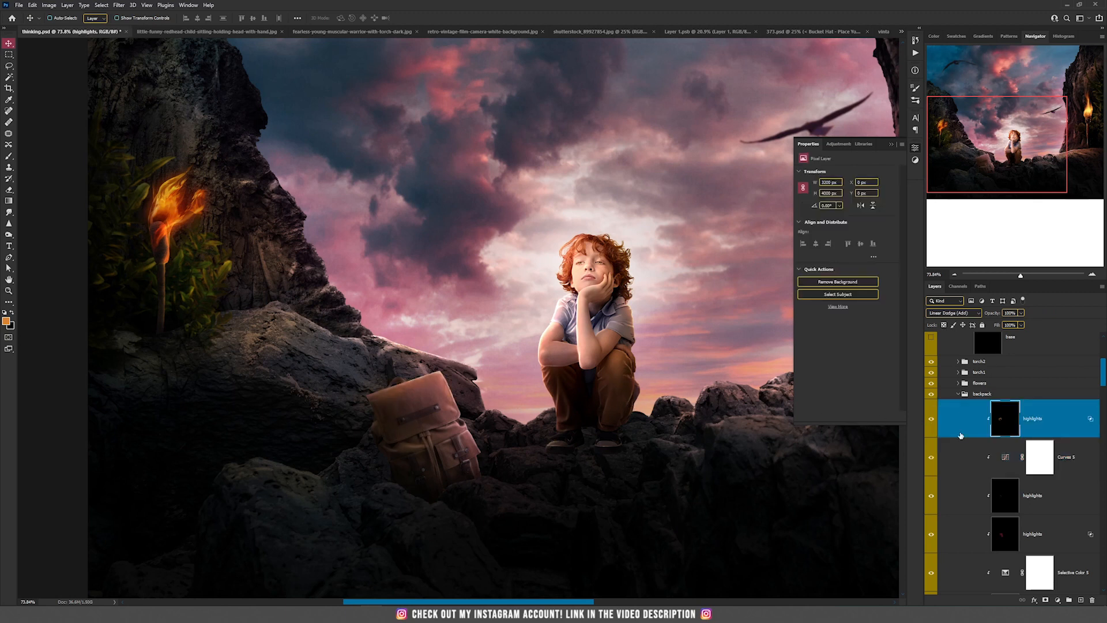
left_click(933, 420)
left_click(932, 420)
scroll(463, 395, "down", 3)
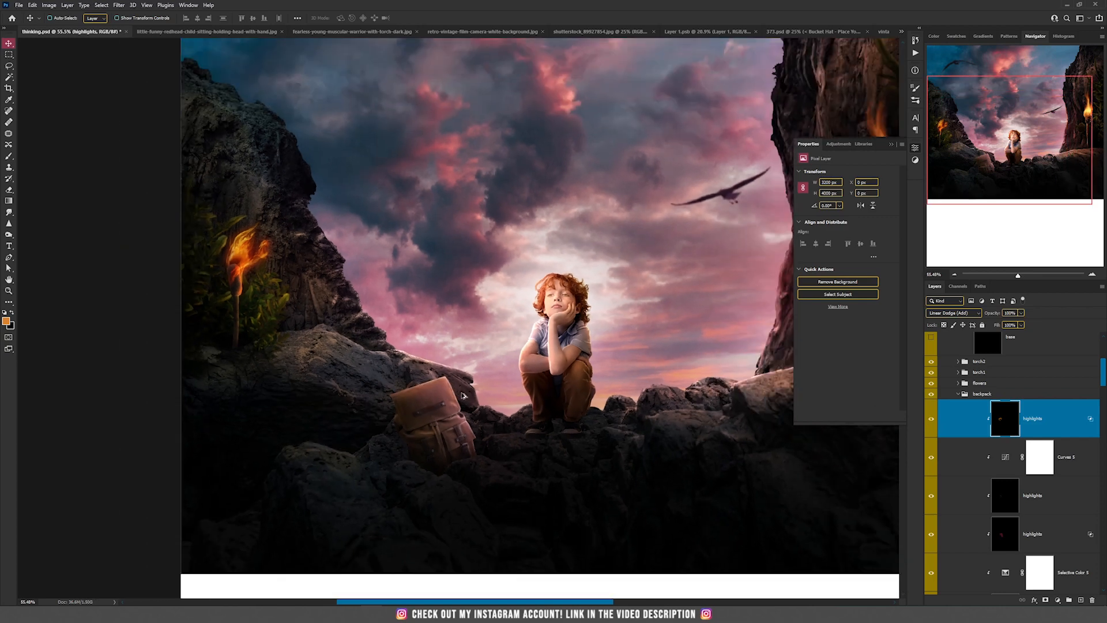
left_click_drag(580, 304, 431, 281)
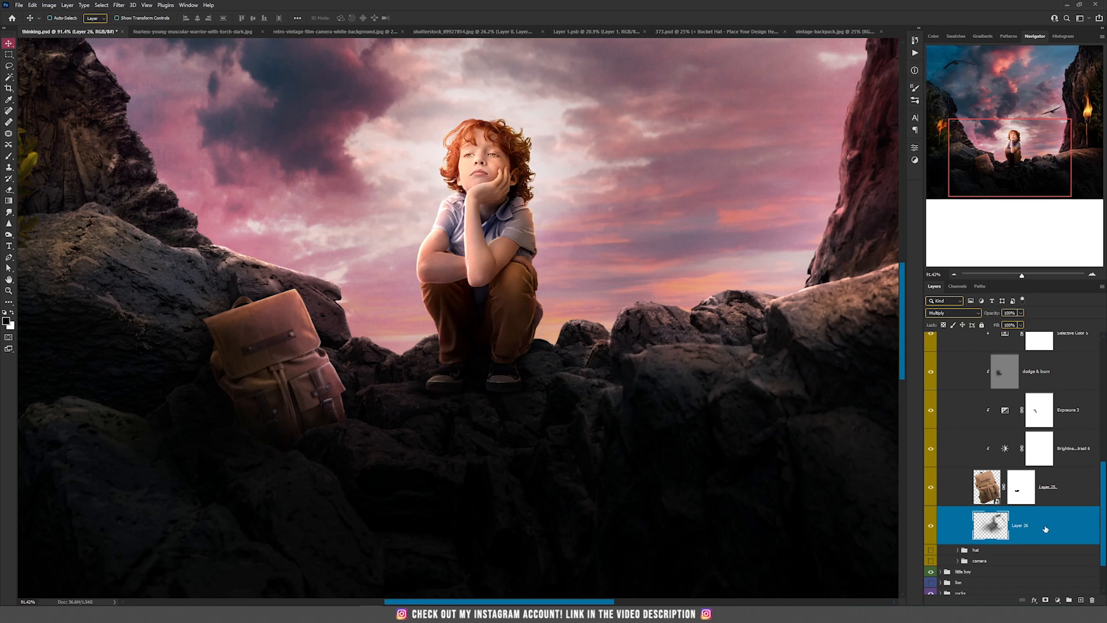
Step: Add a new layer beneath the backpack with Multiply blending and hide the existing shadow on Layer 26
left_click(1079, 600)
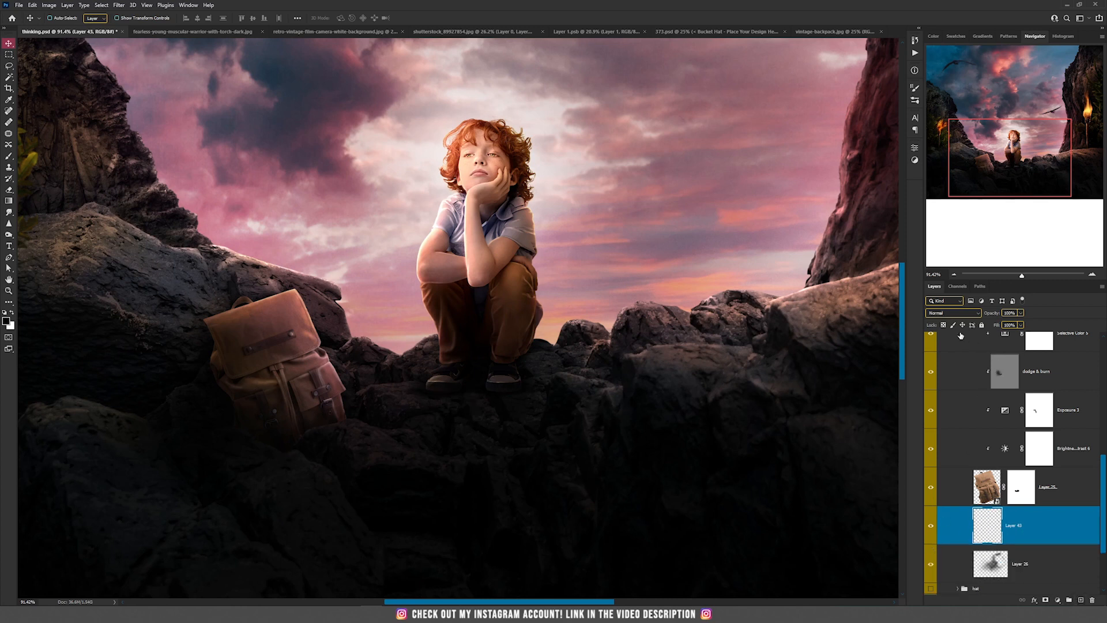
left_click(952, 312)
left_click(951, 344)
left_click(931, 564)
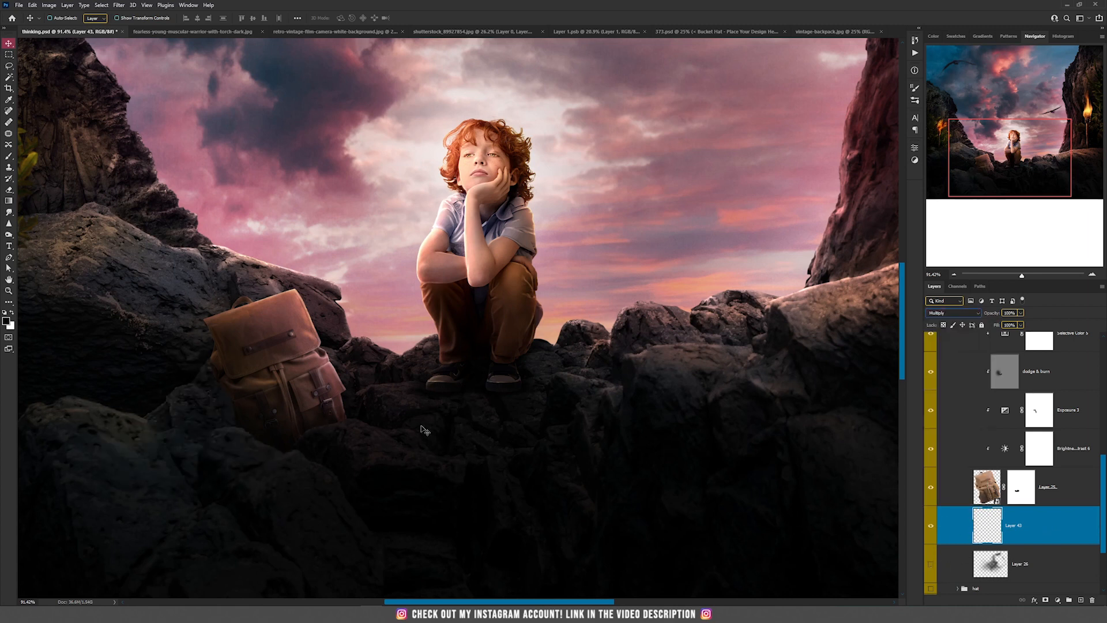
Step: Paint soft black shadows with a round brush on the new Multiply layer, around the backpack's base and nearby rocks
left_click(10, 157)
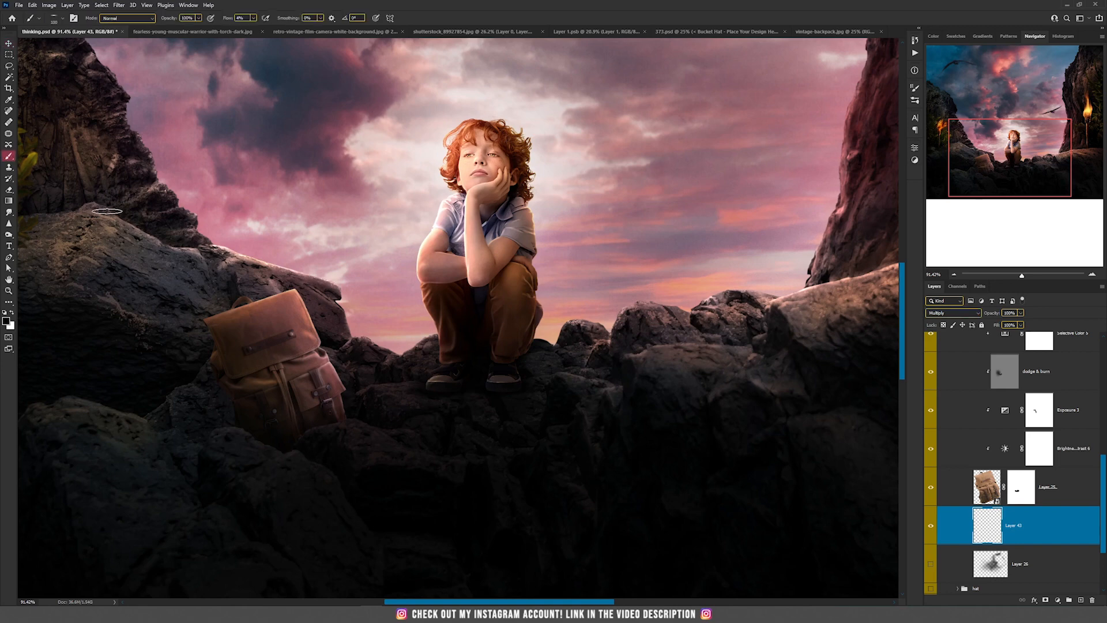
right_click(366, 303)
left_click(388, 340)
left_click(231, 462)
mouse_move(231, 461)
left_mouse_down()
mouse_move(270, 436)
mouse_move(248, 407)
mouse_move(236, 408)
mouse_move(316, 387)
mouse_move(395, 385)
mouse_move(285, 433)
mouse_move(245, 426)
mouse_move(231, 358)
mouse_move(234, 439)
mouse_move(251, 449)
mouse_move(248, 395)
mouse_move(204, 357)
mouse_move(235, 359)
mouse_move(224, 325)
mouse_move(194, 363)
mouse_move(213, 355)
mouse_move(233, 367)
mouse_move(221, 330)
left_mouse_up()
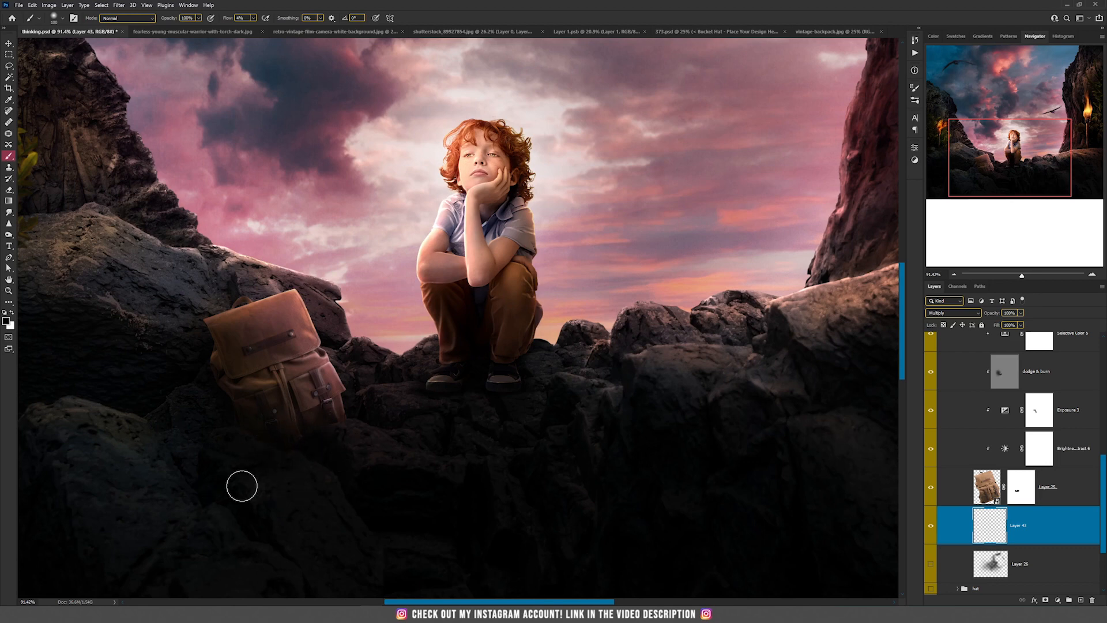
mouse_move(176, 501)
left_mouse_down()
mouse_move(122, 437)
mouse_move(177, 469)
mouse_move(245, 485)
left_mouse_up()
Step: Hide the newly painted shadow layer and show the original shadow on Layer 26 instead
scroll(347, 451, "down", 7)
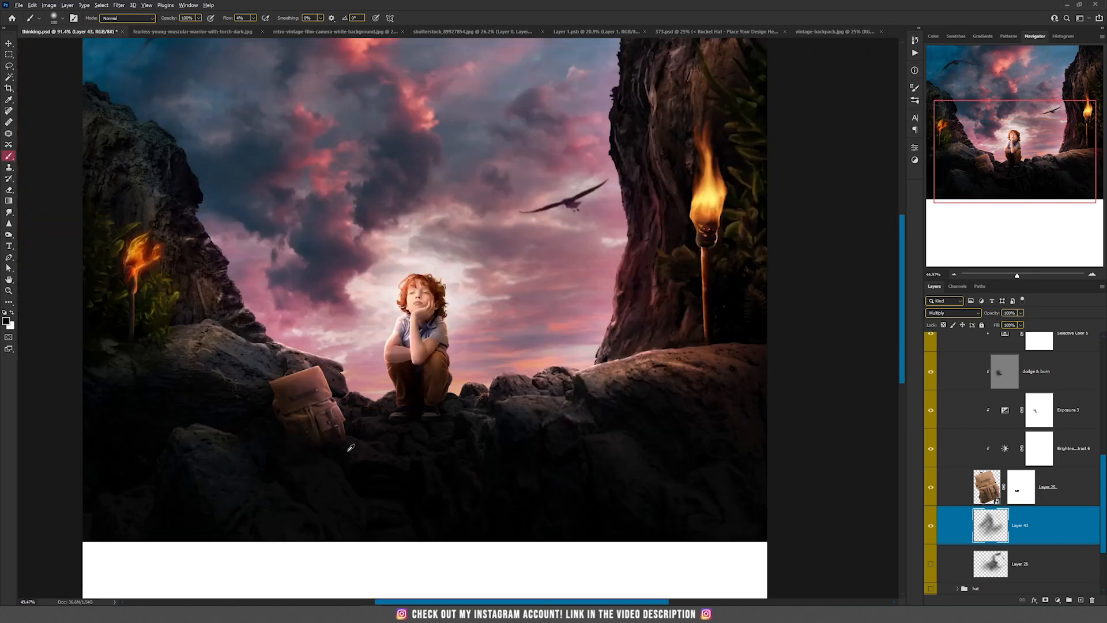
scroll(350, 447, "up", 7)
key("v")
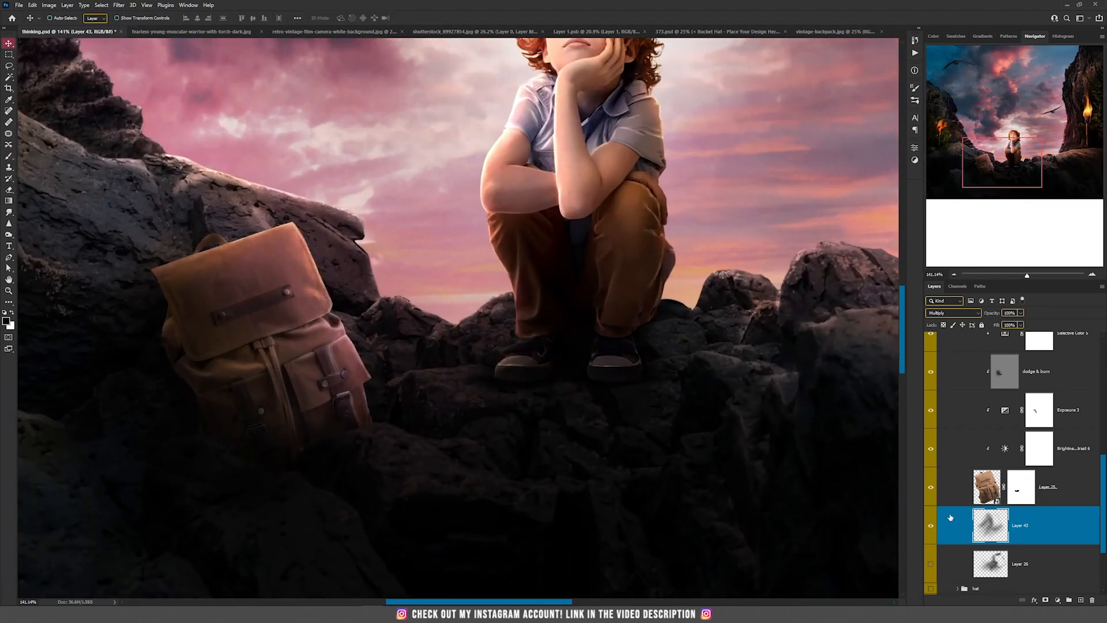
left_click(930, 525)
left_click(931, 564)
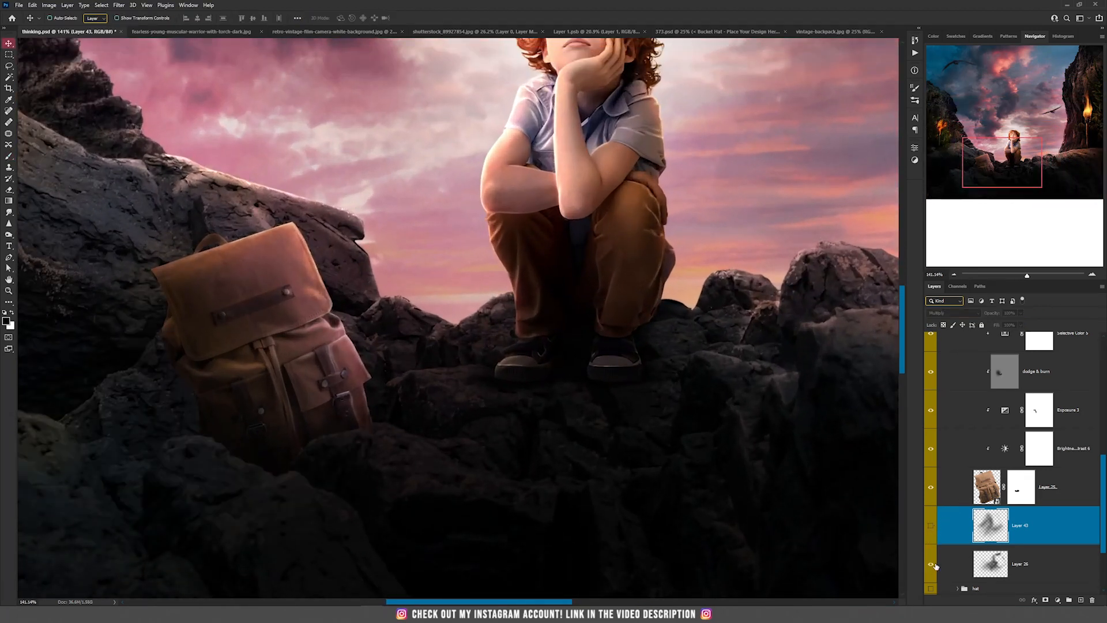
scroll(497, 437, "down", 2)
scroll(497, 437, "down", 1)
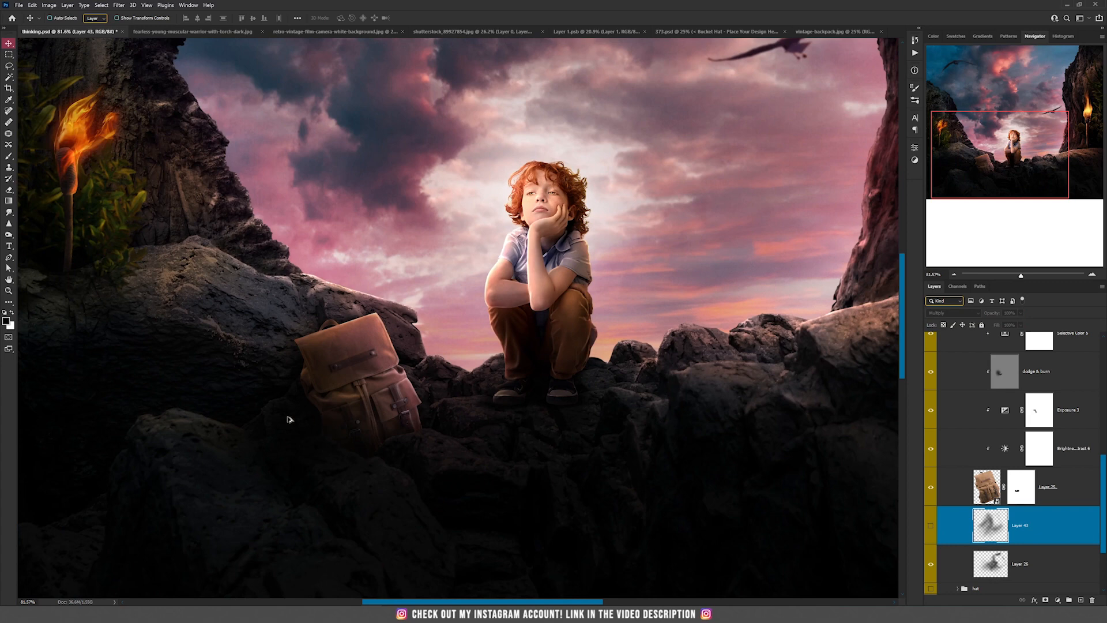
scroll(282, 418, "up", 2)
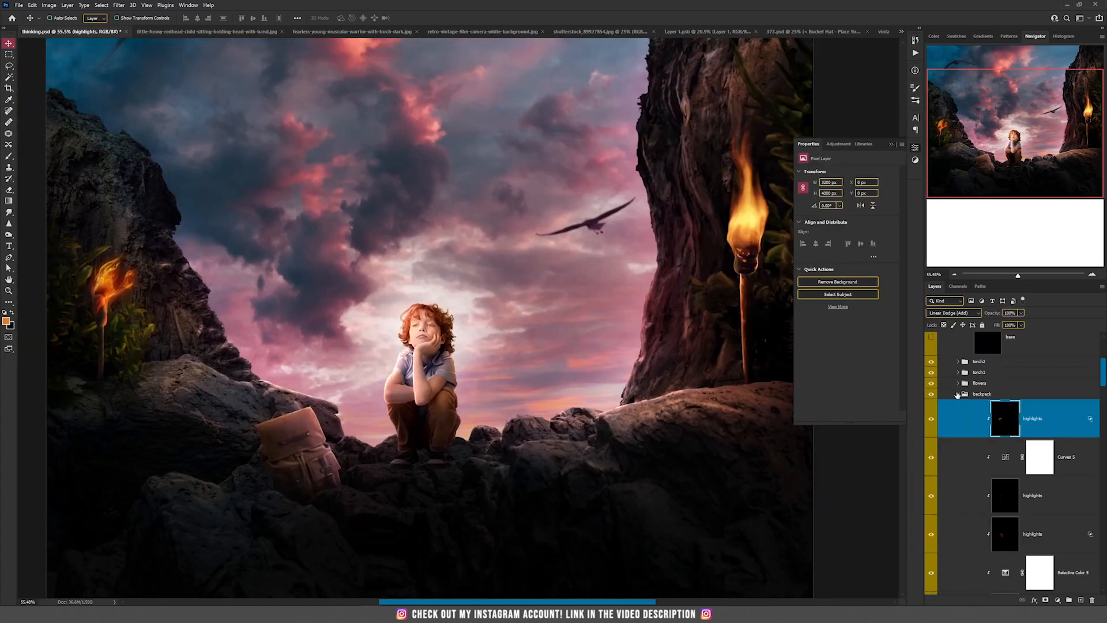
Step: Collapse the backpack group and show the bucket hat image layer in the hat group beside the boy
left_click(957, 394)
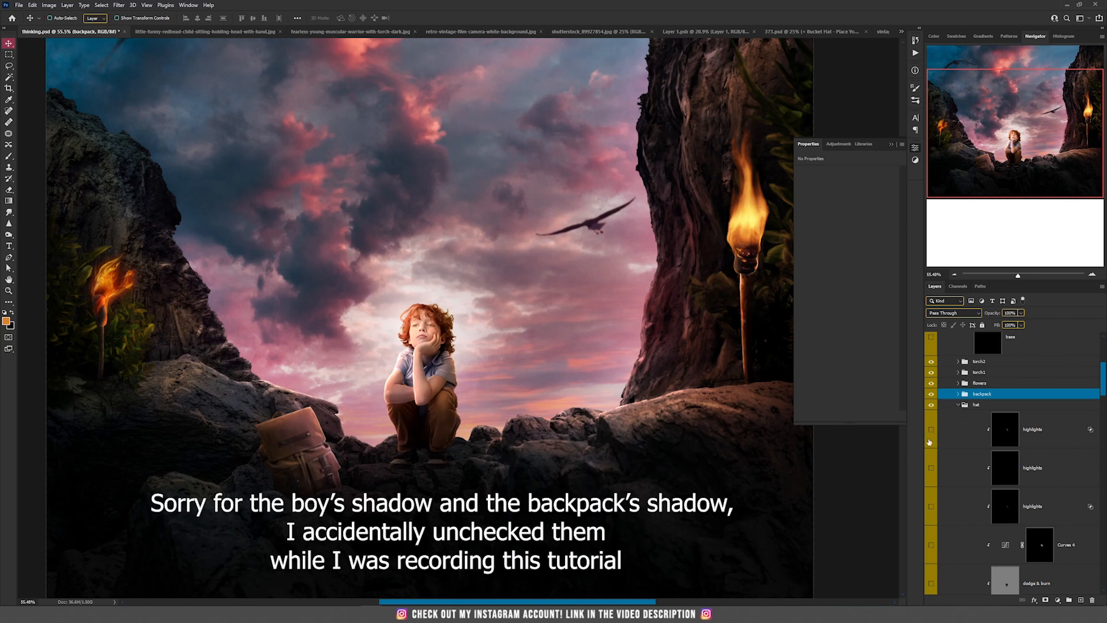
scroll(929, 432, "down", 3)
left_click(931, 547)
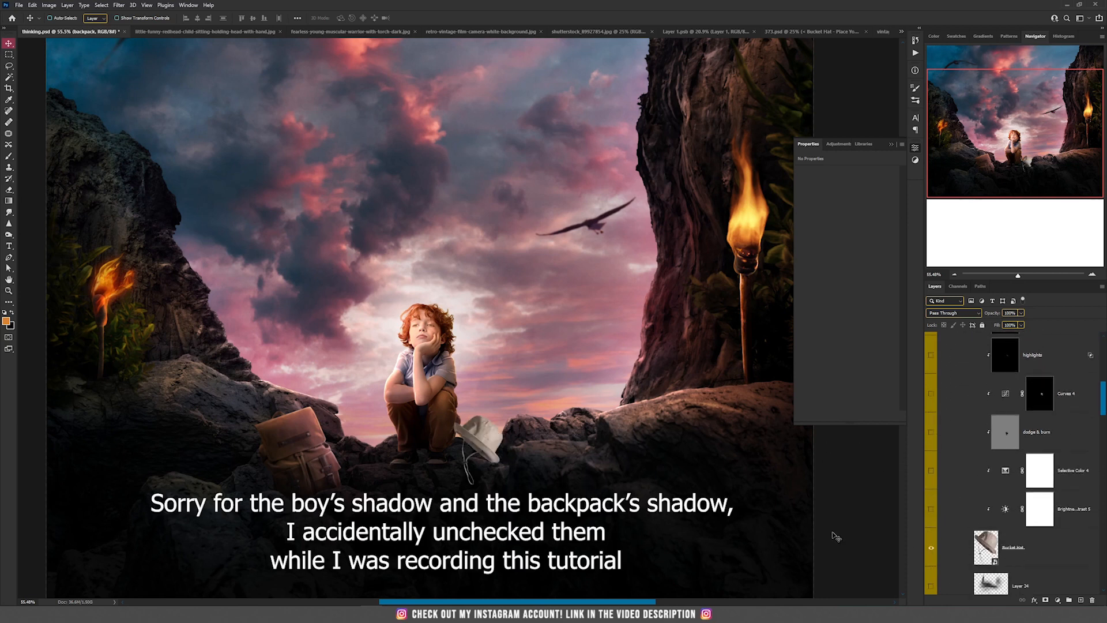
scroll(471, 433, "up", 5)
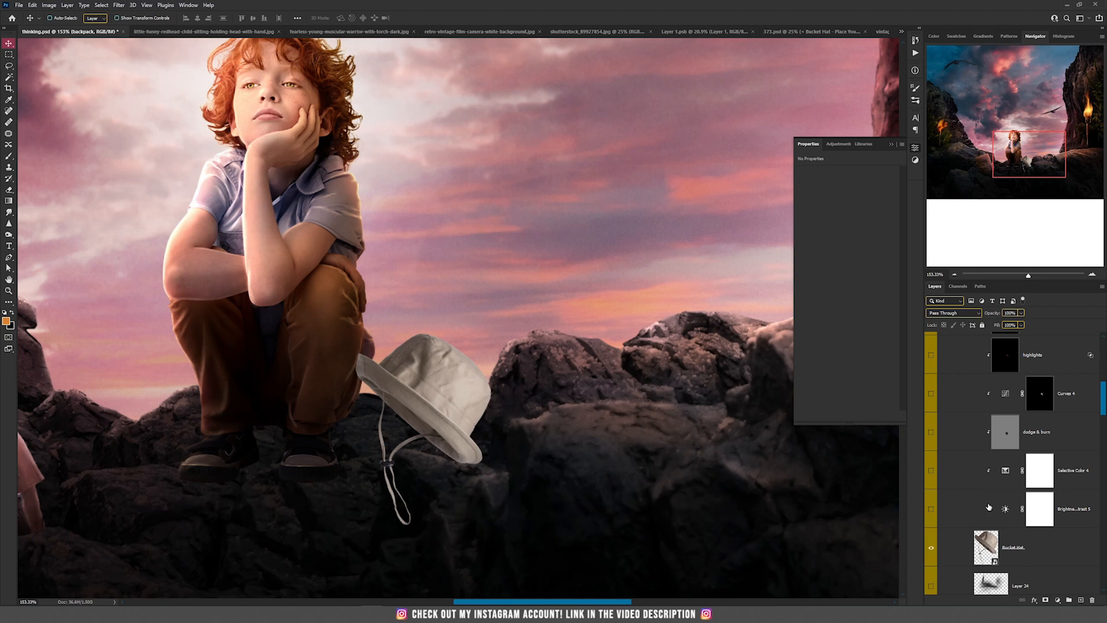
Step: Preview the existing hat shadow on Layer 24, leaving that layer selected and hidden
scroll(989, 507, "down", 3)
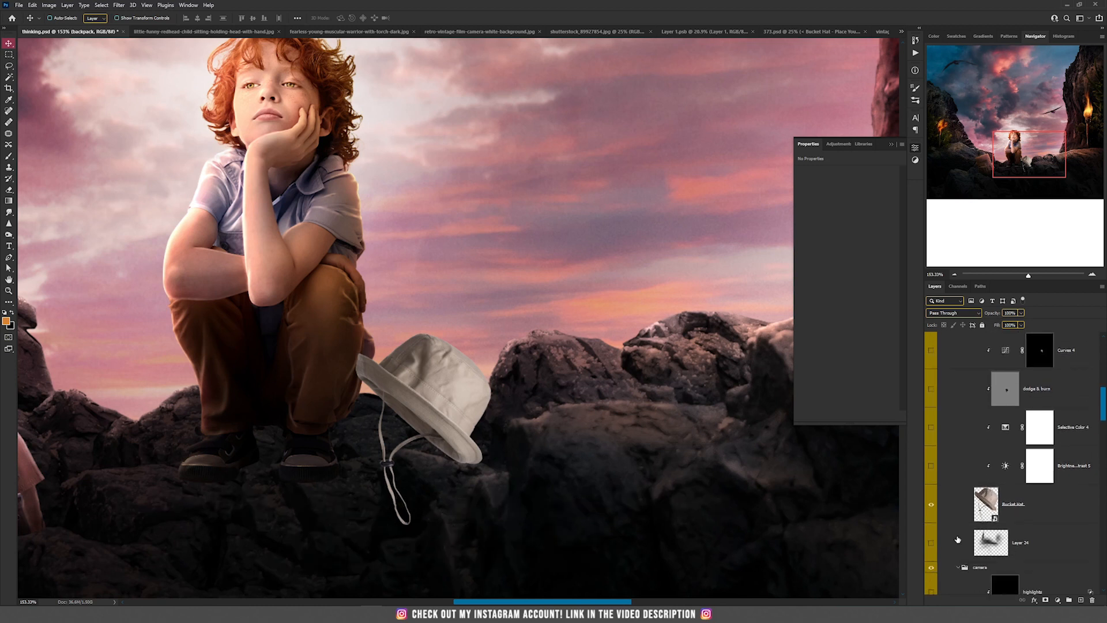
left_click(932, 543)
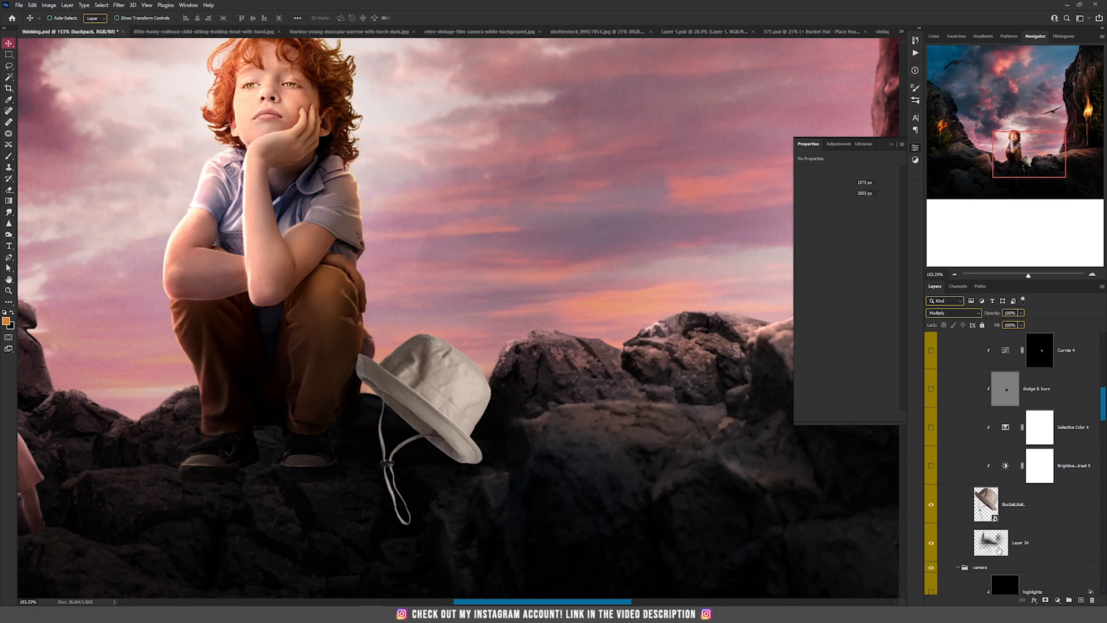
left_click(992, 552)
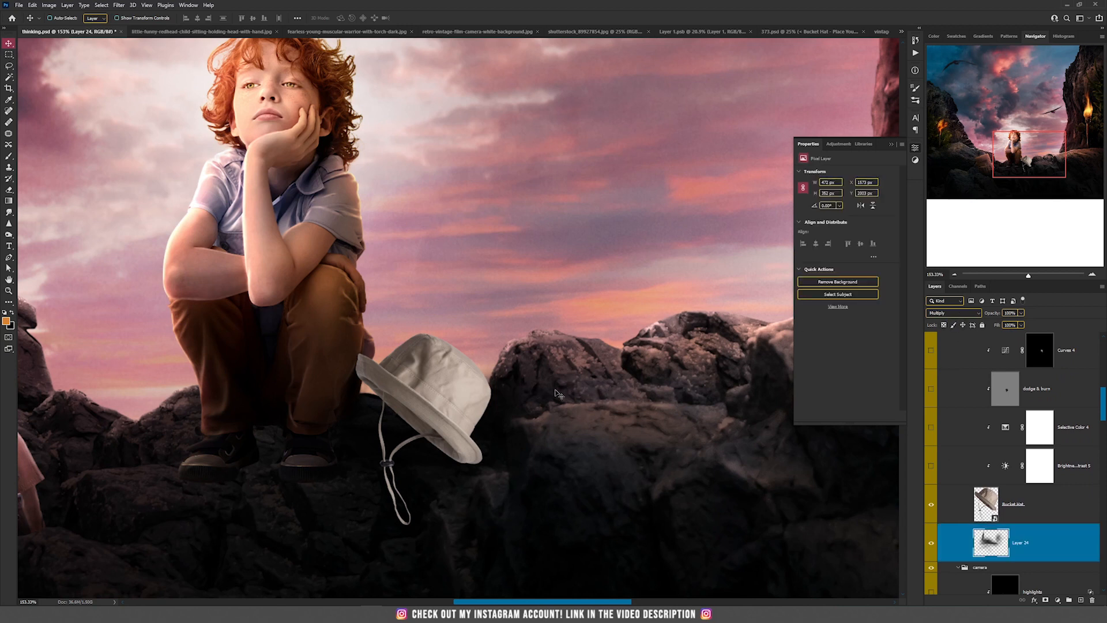
left_click(930, 543)
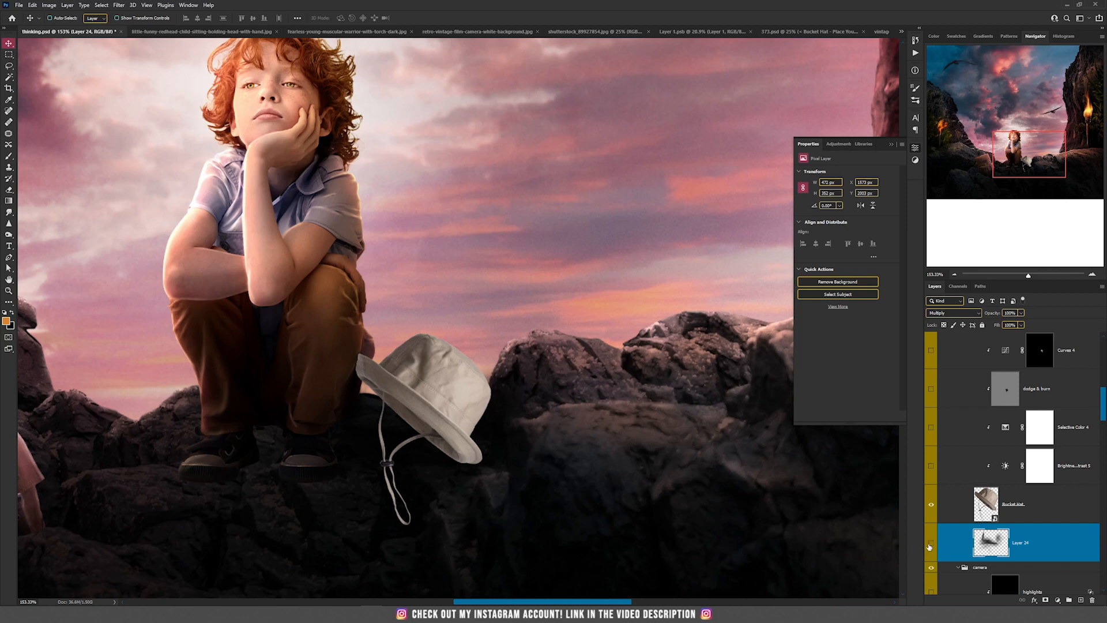
Step: Add a new layer directly beneath the bucket hat and set its blending mode to Multiply
left_click(1081, 600)
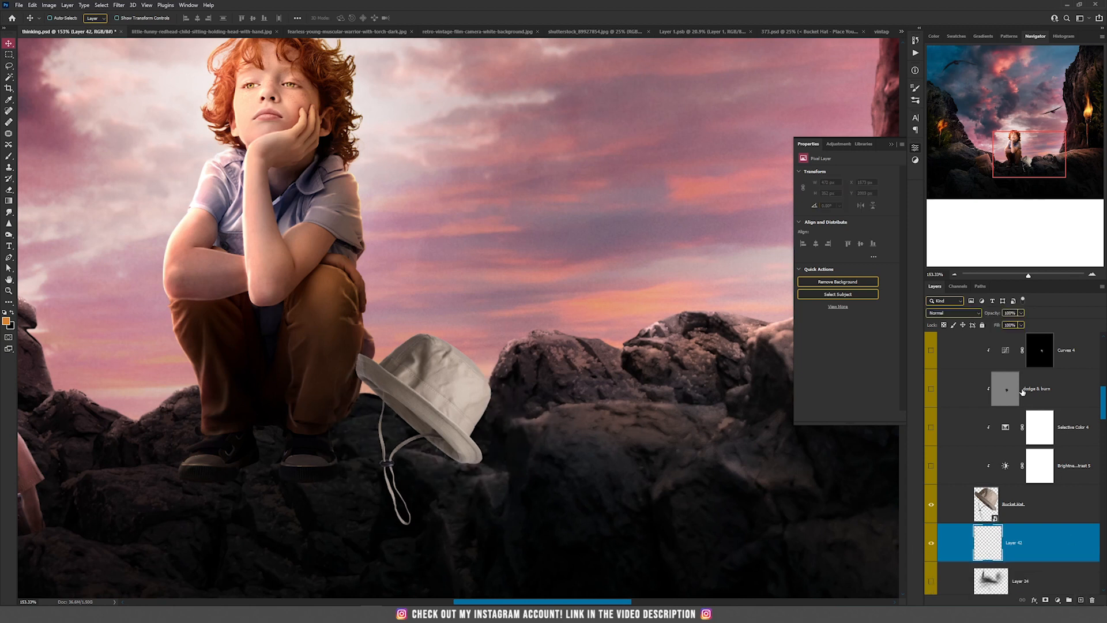
left_click(953, 312)
left_click(946, 344)
key("b")
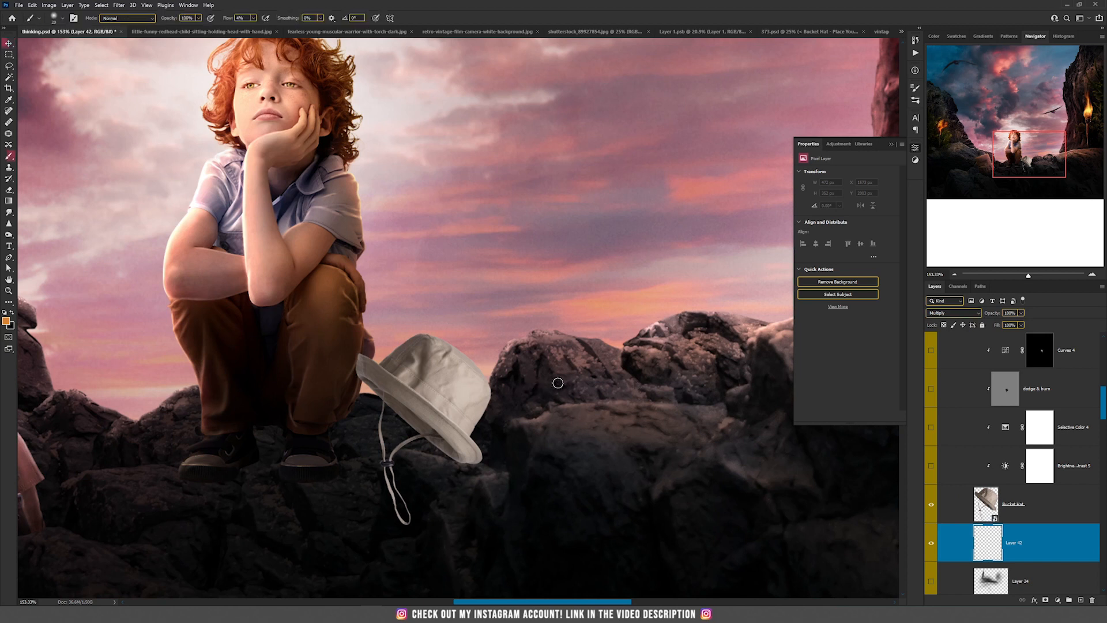
Step: Paint a soft black shadow on the boy's trouser leg beside the hat brim, using the Brush tool with a sampled dark colour
left_click(411, 482, "alt")
scroll(353, 362, "up", 5)
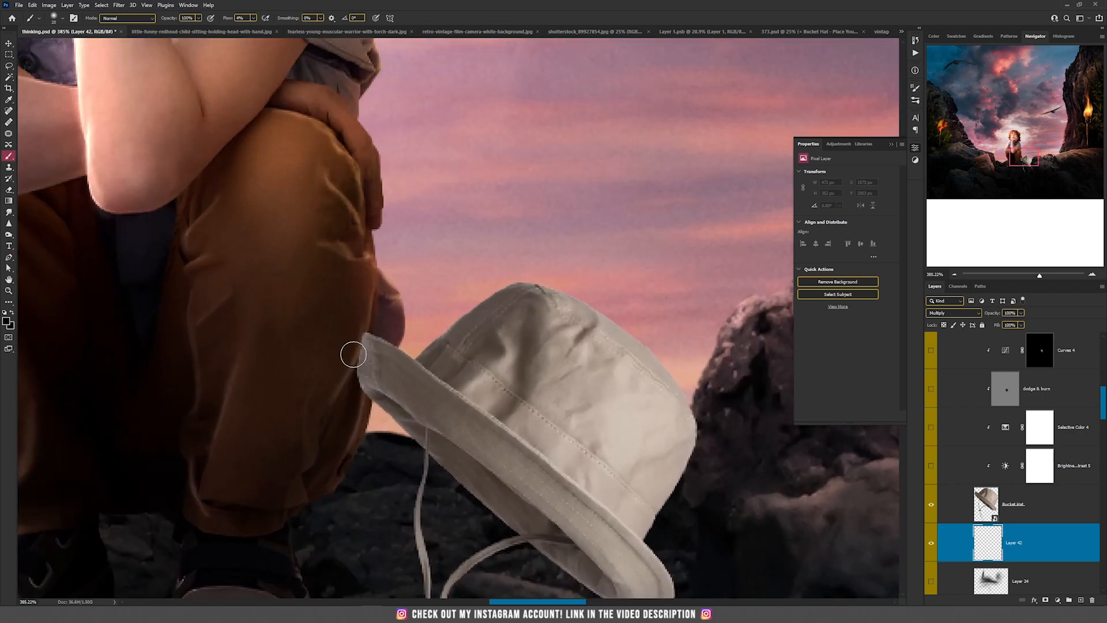
mouse_move(355, 352)
left_mouse_down()
mouse_move(349, 401)
mouse_move(378, 316)
left_mouse_up()
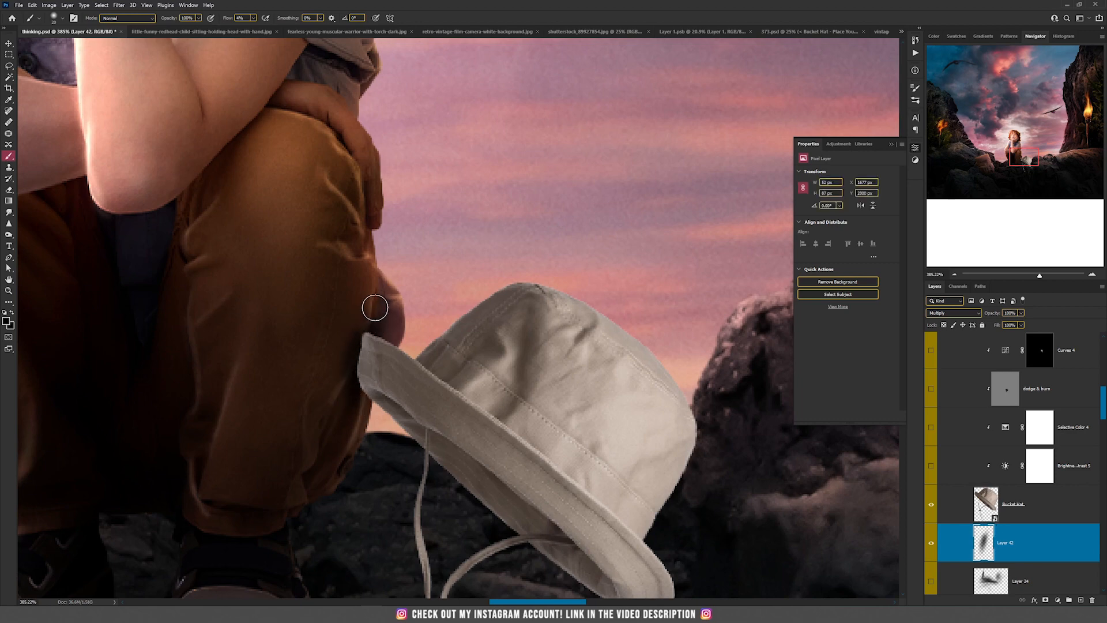
key("bracketleft")
Step: Soften the painted shadow on the boy's knee near the brim with a small eraser
key("e")
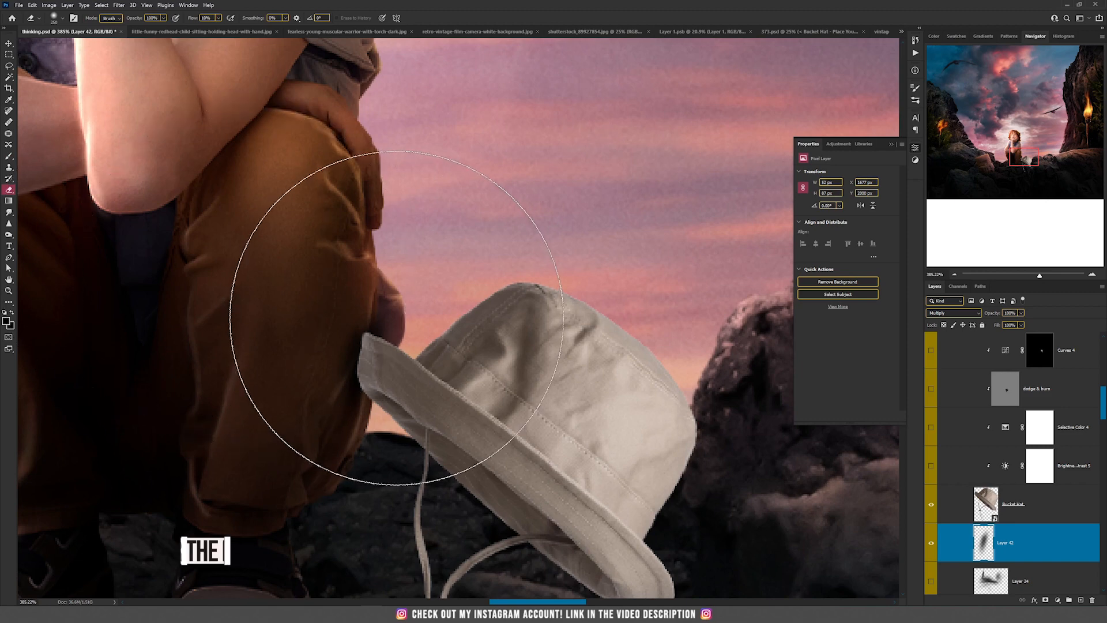
key("bracketleft")
key("bracketleft")
key("bracketleft")
key("bracketleft")
key("bracketleft")
key("bracketleft")
key("bracketleft")
key("bracketleft")
key("bracketleft")
key("bracketleft")
mouse_move(372, 285)
left_mouse_down()
mouse_move(304, 354)
mouse_move(346, 265)
mouse_move(304, 383)
mouse_move(356, 380)
mouse_move(332, 255)
mouse_move(336, 299)
mouse_move(356, 299)
left_mouse_up()
Step: Brush a soft contact shadow onto the rocks along the lower edge of the hat brim
key("b")
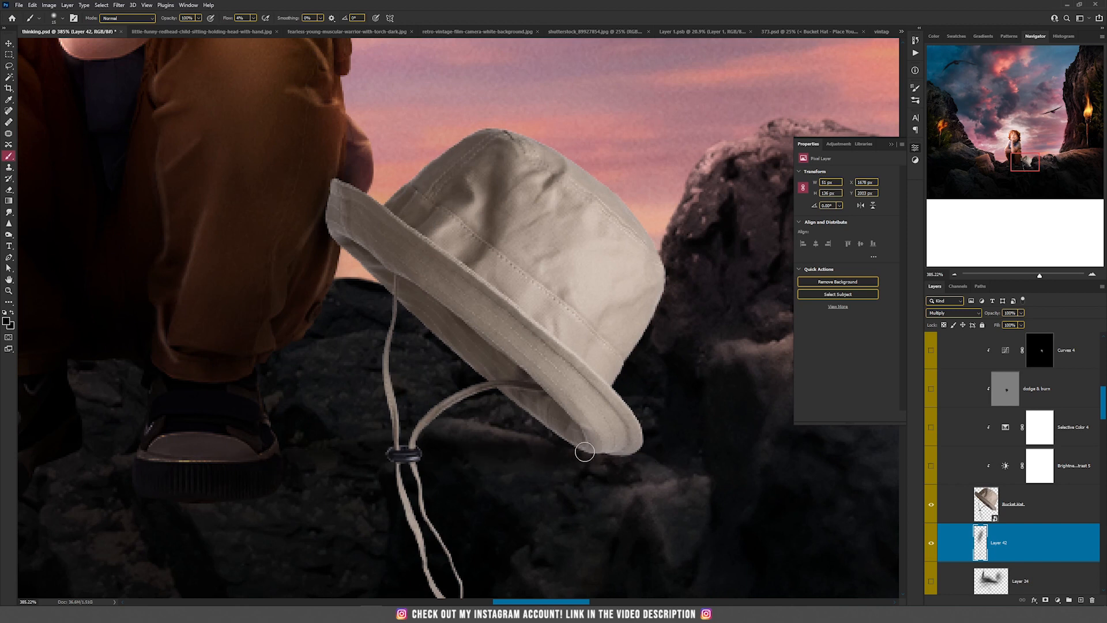
left_click_drag(696, 455, 454, 442)
scroll(416, 411, "down", 3)
scroll(418, 406, "down", 2)
Step: Paint broader soft shadows with a larger brush on the rocks under the hat and around its cord
key("bracketright")
key("bracketright")
key("bracketright")
key("bracketright")
key("bracketright")
key("bracketright")
key("bracketright")
key("bracketright")
key("bracketright")
key("bracketright")
key("bracketright")
key("bracketright")
key("bracketright")
key("bracketright")
key("bracketright")
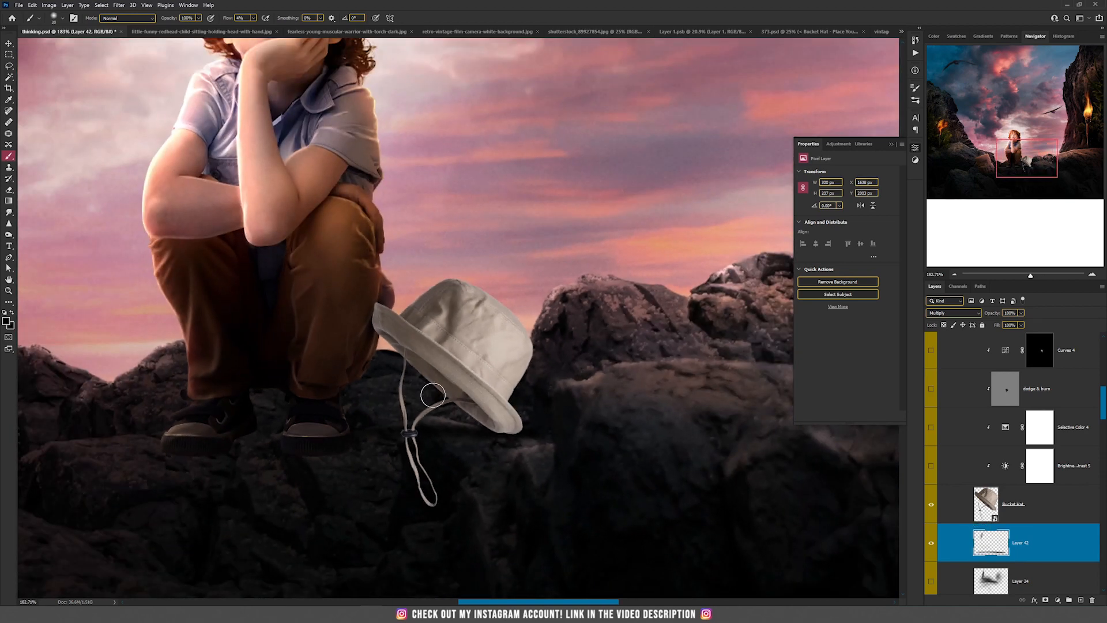
left_click_drag(422, 394, 427, 392)
key("bracketleft")
key("bracketleft")
key("bracketleft")
key("bracketleft")
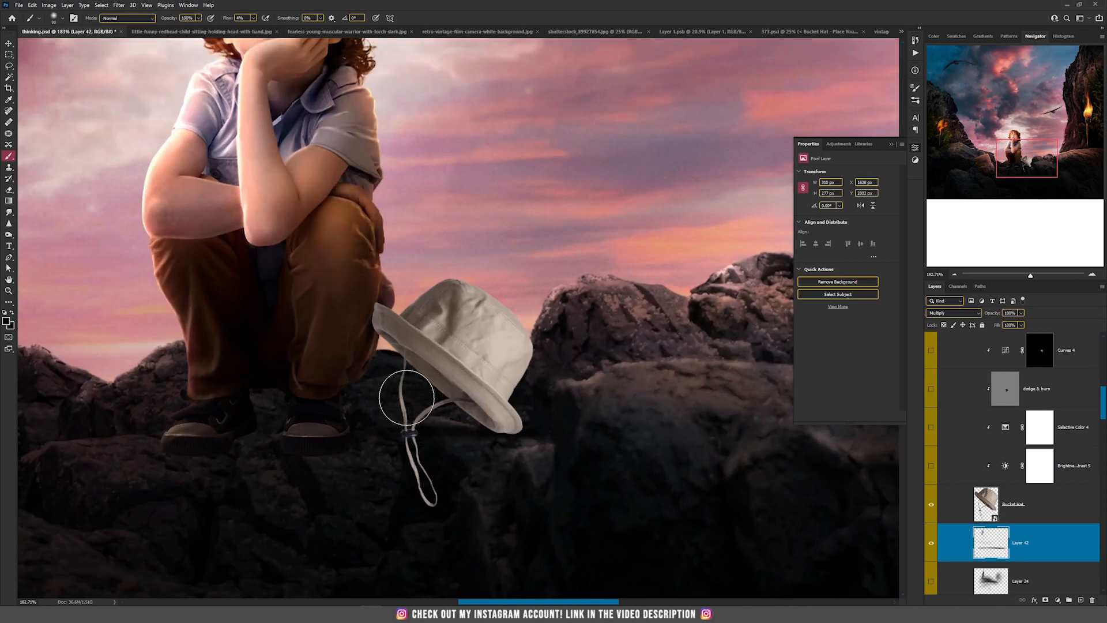
mouse_move(442, 377)
left_mouse_down()
mouse_move(401, 400)
mouse_move(495, 409)
left_mouse_up()
key("bracketleft")
key("bracketleft")
key("bracketleft")
key("bracketleft")
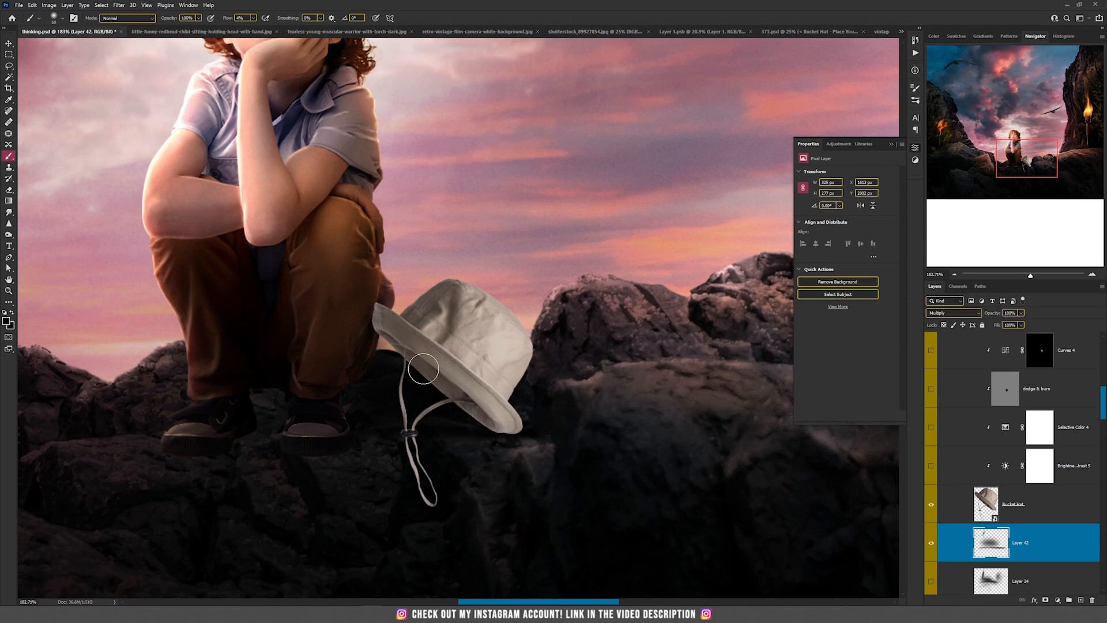
Step: Delete the newly painted shadow layer and show the original hat shadow on Layer 24
scroll(528, 410, "down", 3)
scroll(528, 410, "down", 1)
key("v")
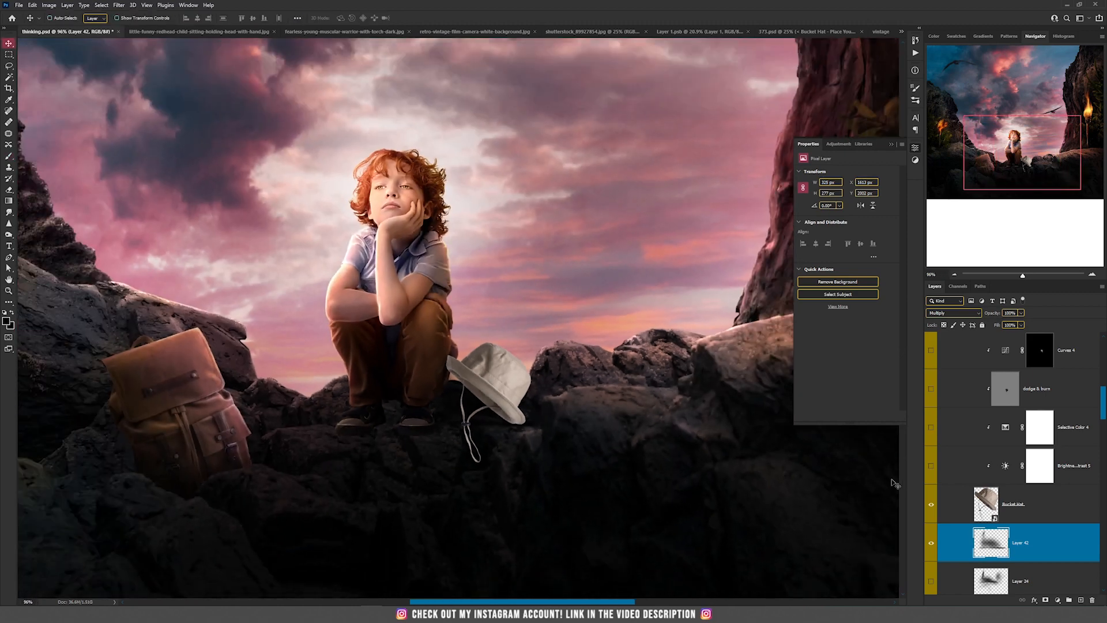
left_click(1093, 600)
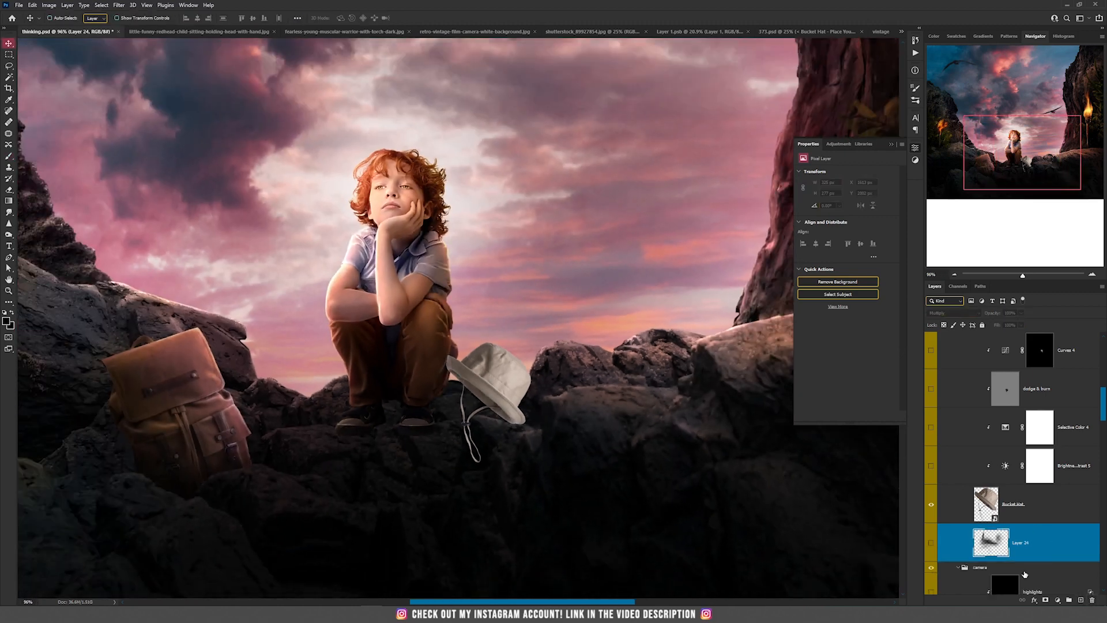
left_click(931, 539)
scroll(526, 401, "up", 3)
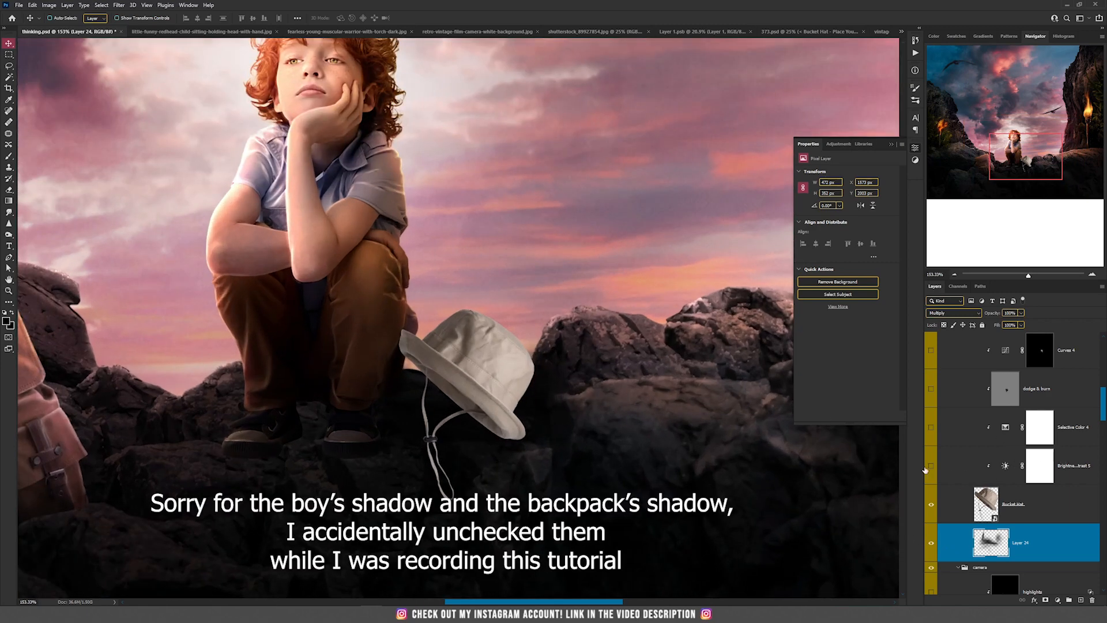
Step: Show the Brightness/Contrast 5 and Selective Color 4 adjustments clipped to the bucket hat, opening the settings of each
left_click(1006, 470)
left_click(931, 467)
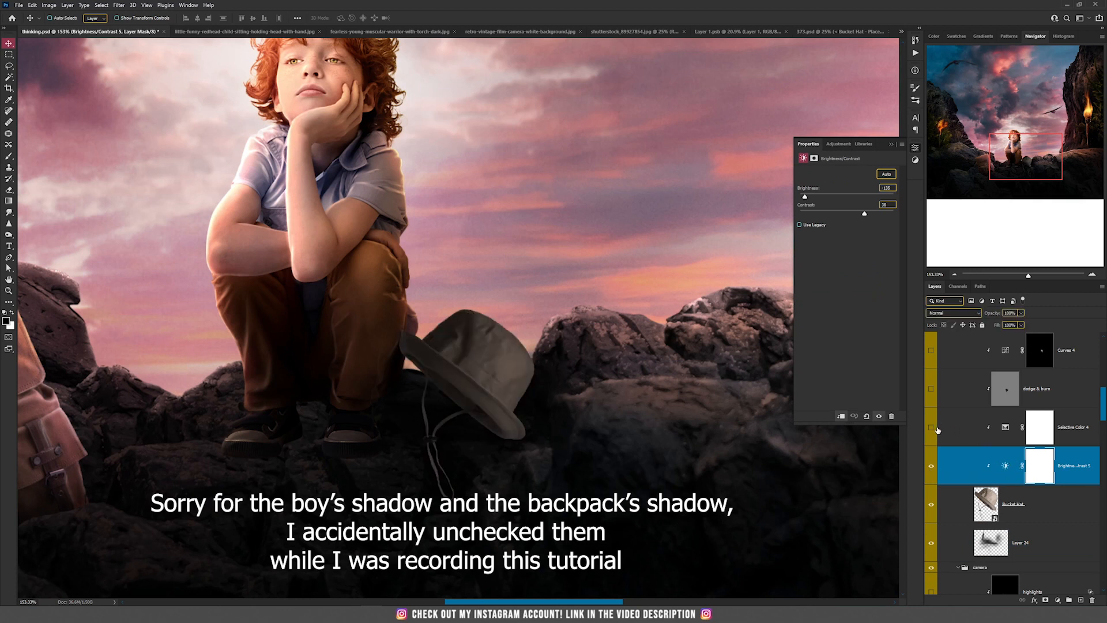
left_click(1005, 429)
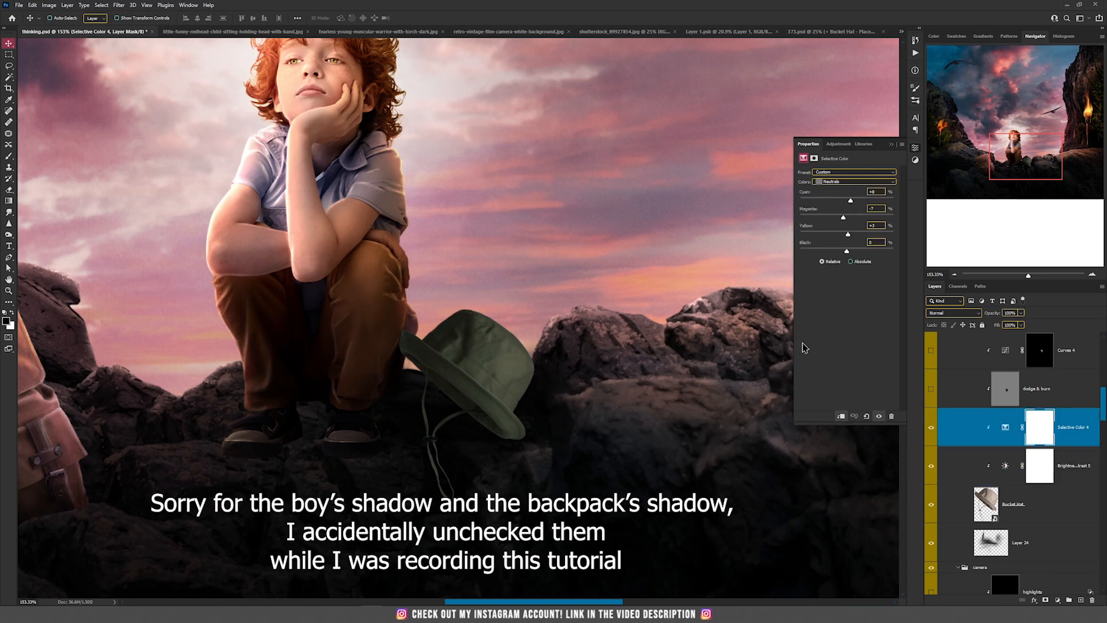
Step: Show the hat's dodge & burn layer and Curves 4 adjustment, and select the Curves 4 mask
scroll(976, 412, "up", 1)
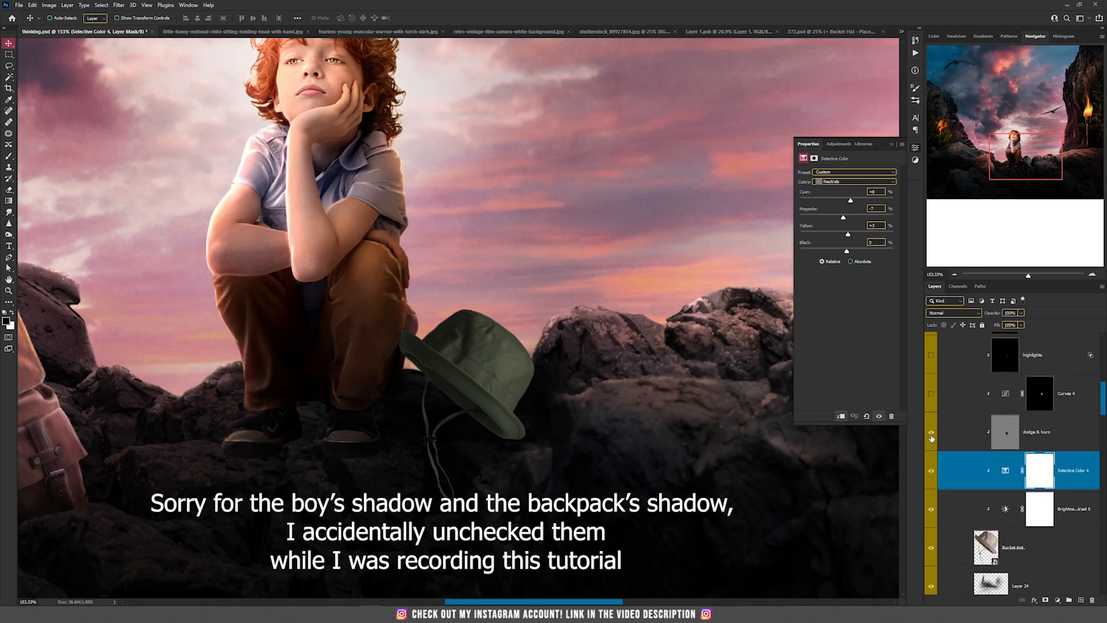
left_click(930, 394)
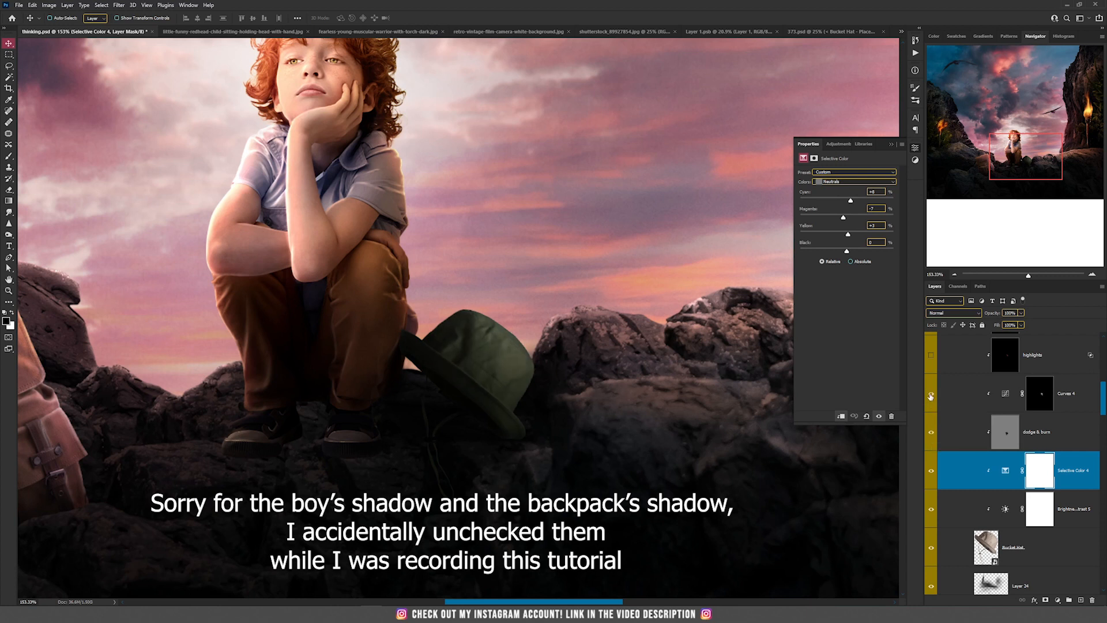
left_click(1038, 404)
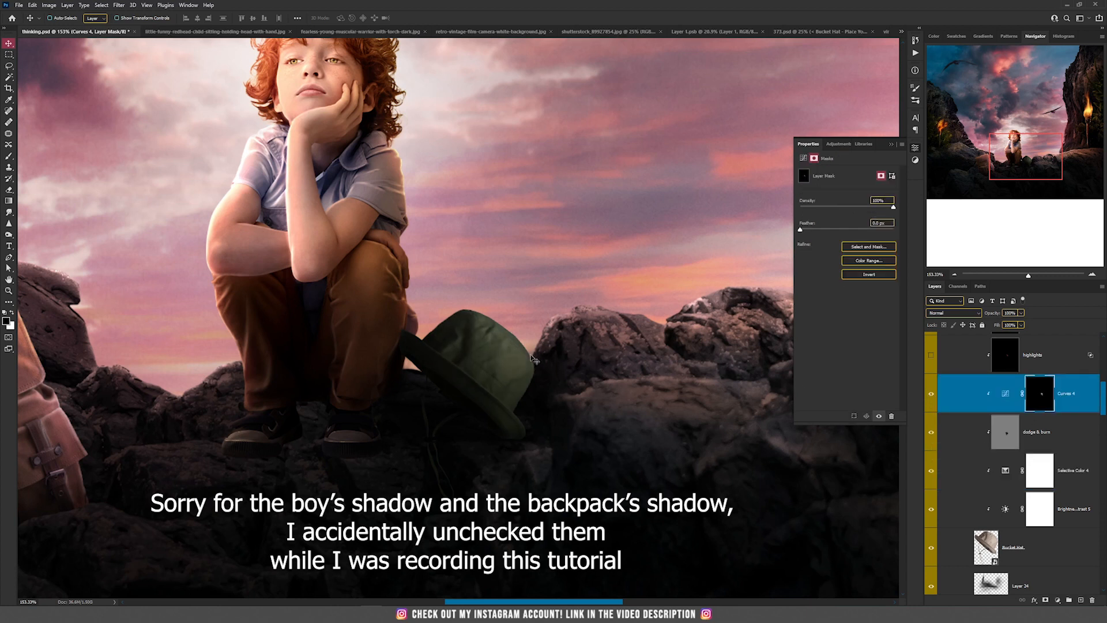
Step: Show all three highlights layers above Curves 4 in the hat group, leaving the uppermost one selected
scroll(957, 429, "up", 2)
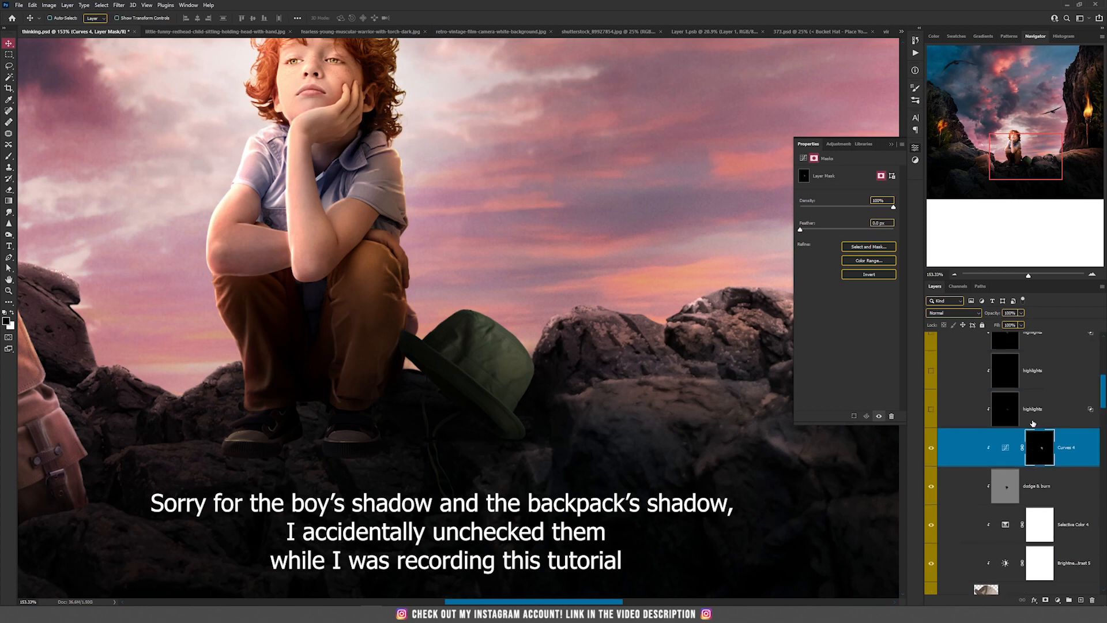
scroll(957, 429, "up", 1)
left_click(930, 454)
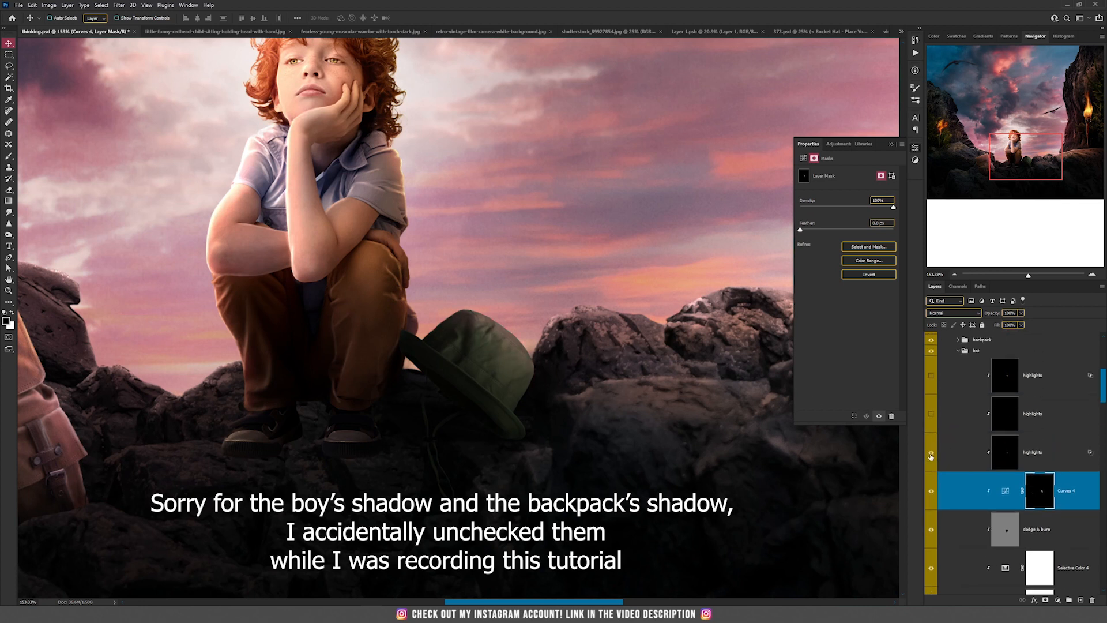
left_click(947, 456)
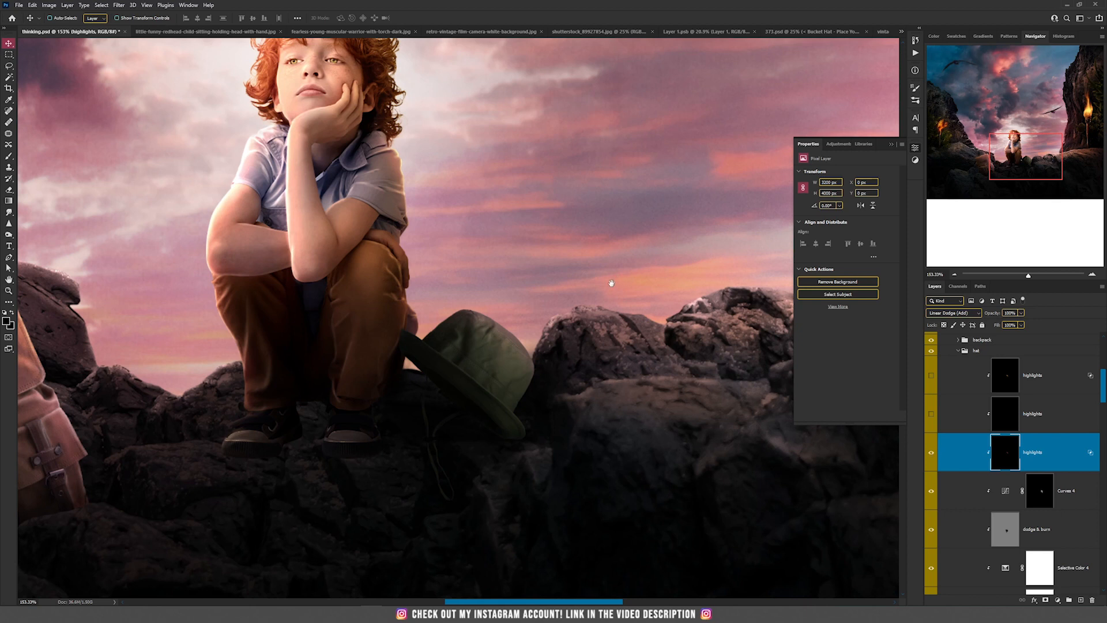
left_click_drag(611, 283, 494, 325)
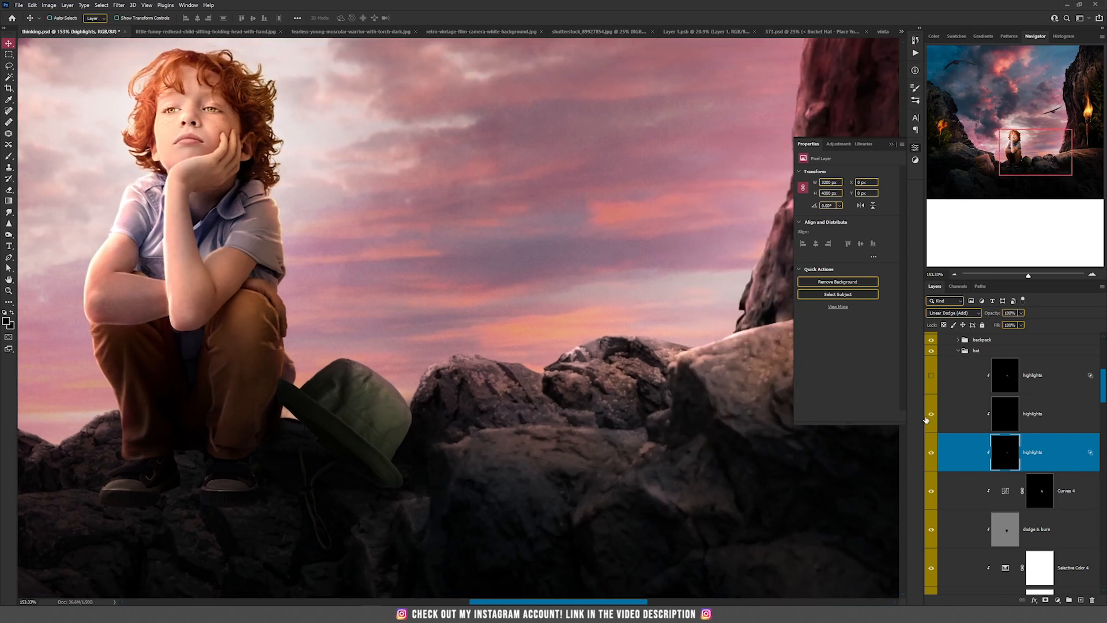
left_click(938, 382)
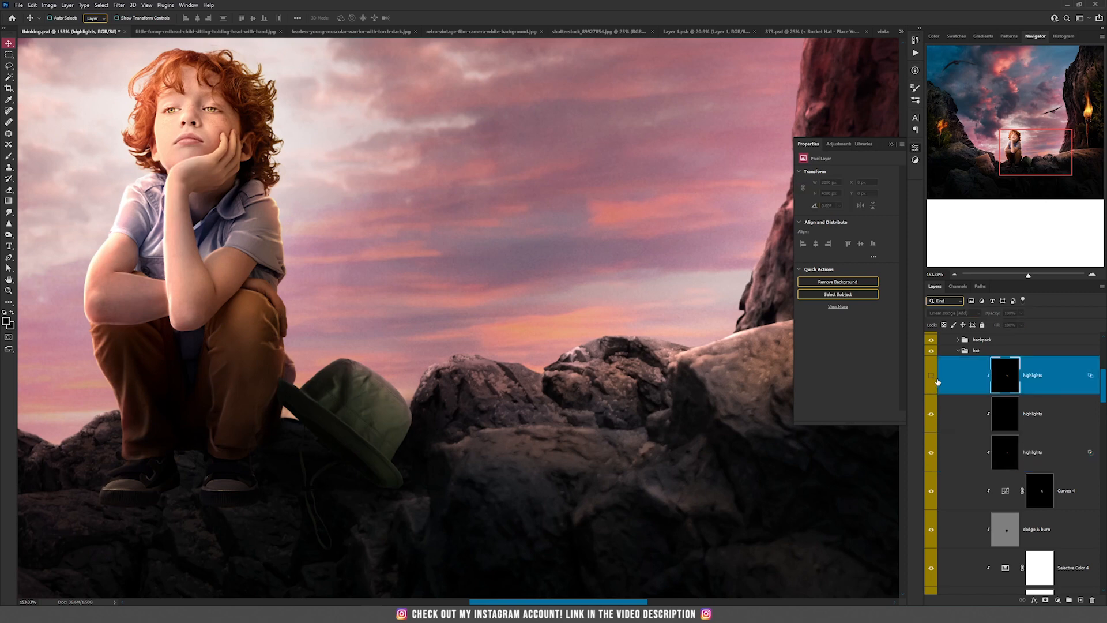
left_click(933, 377)
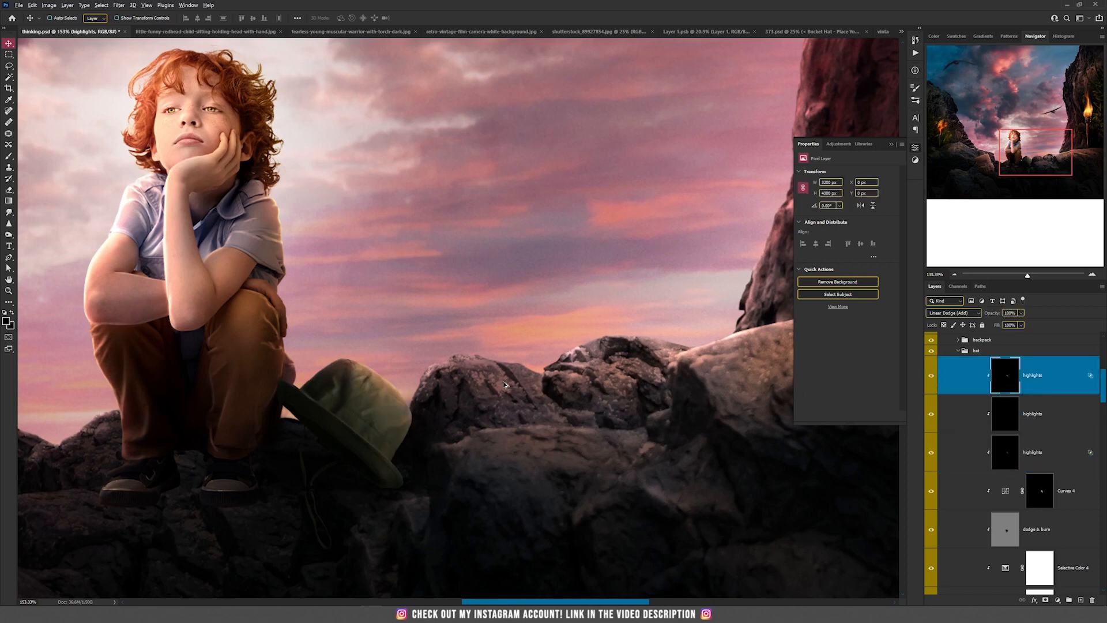
scroll(562, 365, "down", 3)
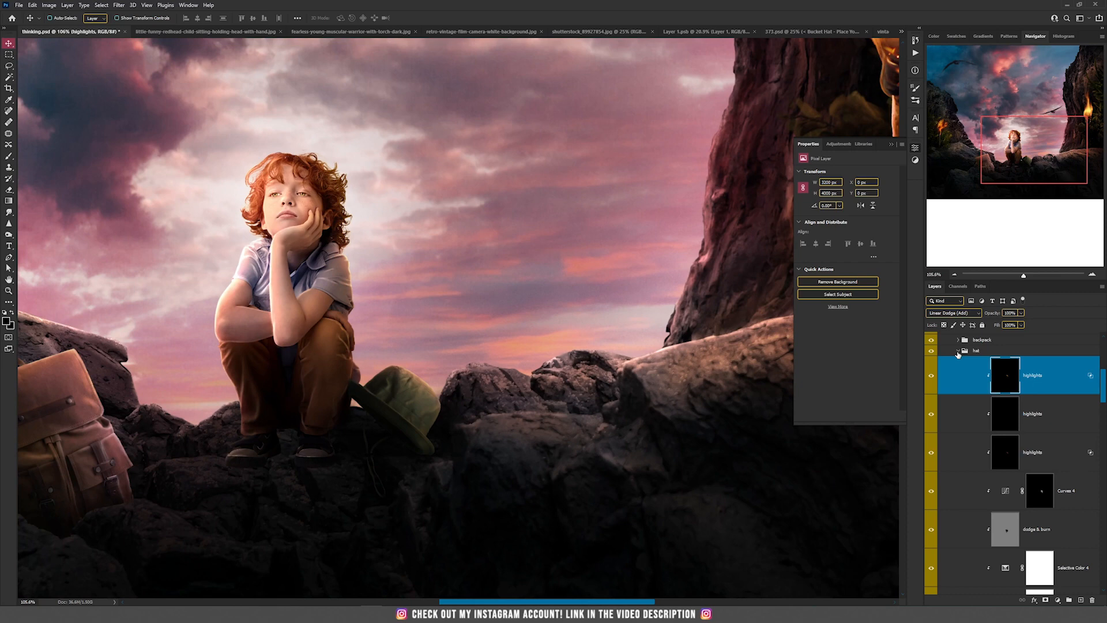
Step: Collapse the hat group and show the camera image layer in the camera group
left_click(958, 350)
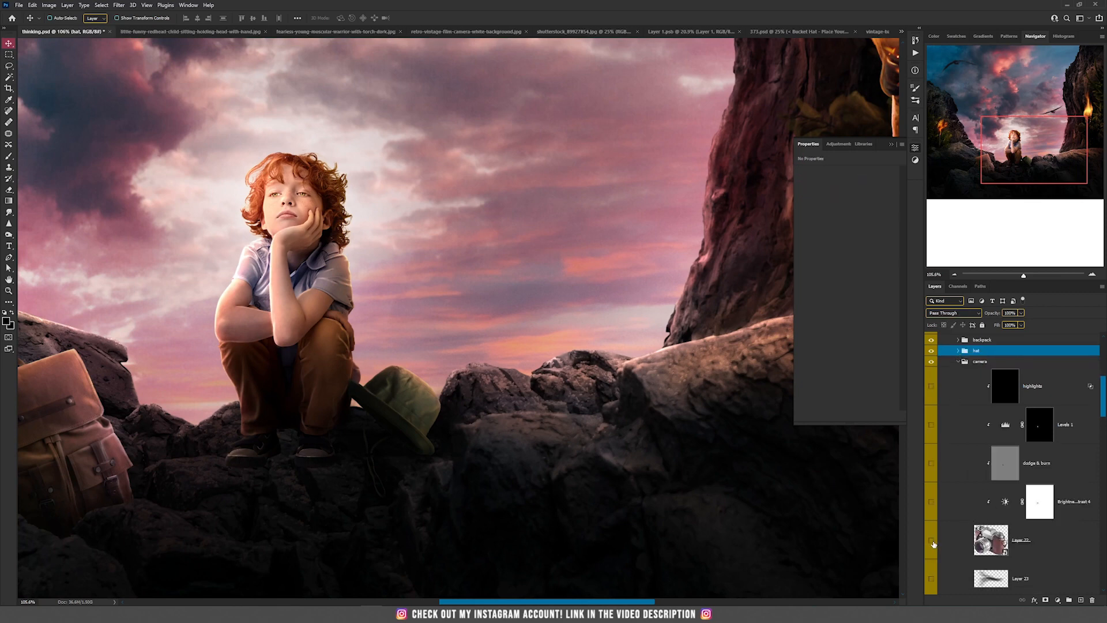
left_click(931, 540)
scroll(206, 469, "up", 4)
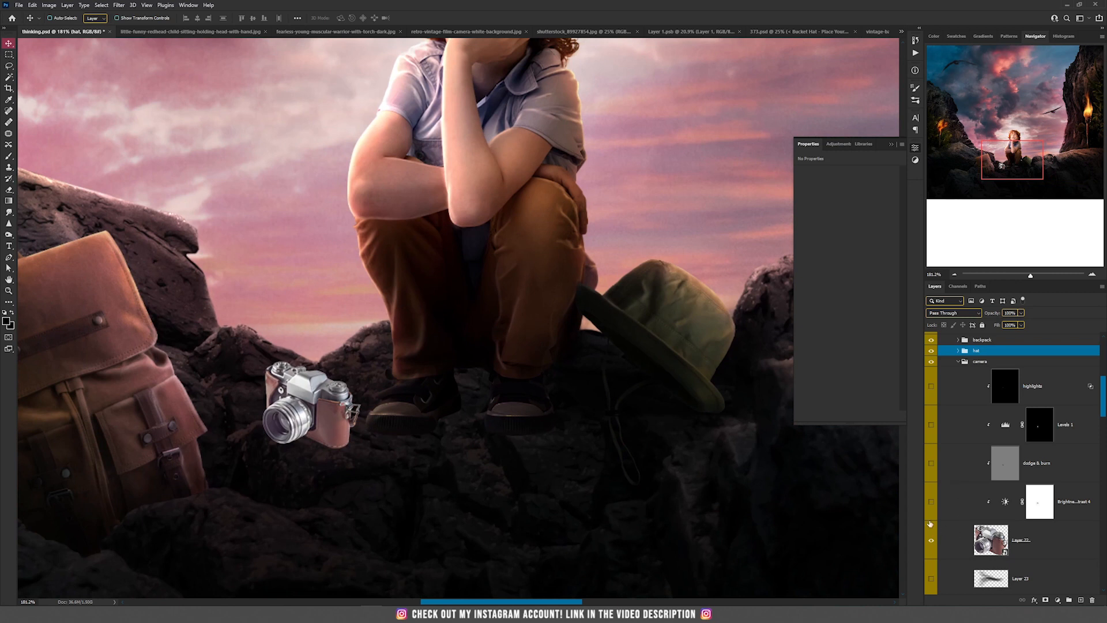
Step: Show the camera's Brightness/Contrast 4 adjustment, open its settings, and show the dodge & burn layer
left_click(939, 506)
left_click(929, 503)
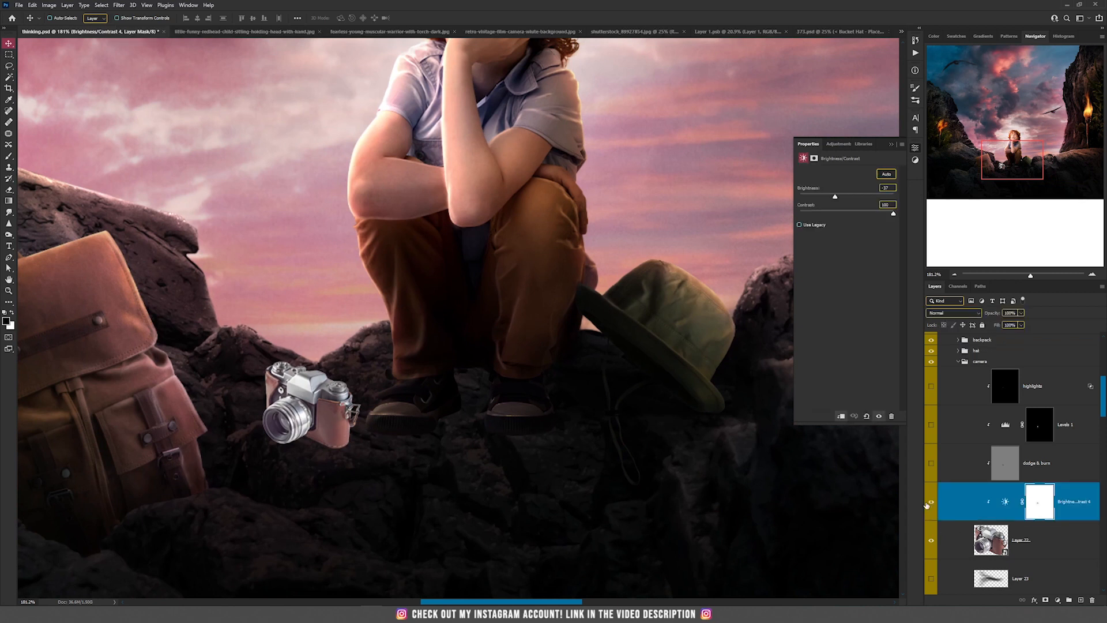
left_click(1005, 503)
left_click(931, 464)
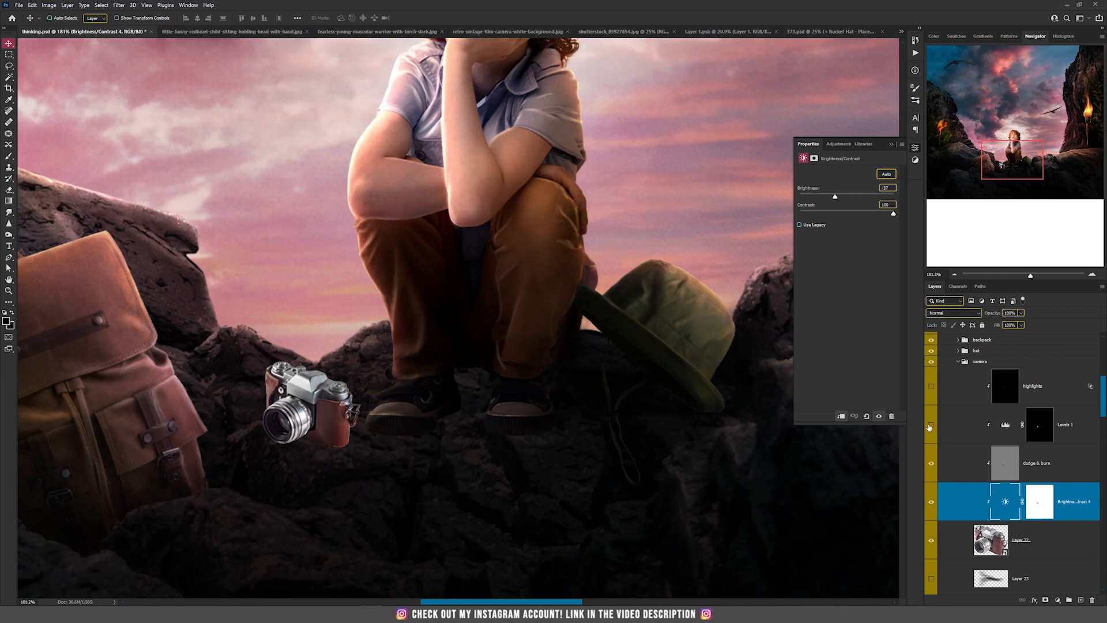
Step: Show the camera's Levels 1 adjustment, comparing the camera with and without it, and show its highlights layer
left_click(930, 425)
left_click(983, 424)
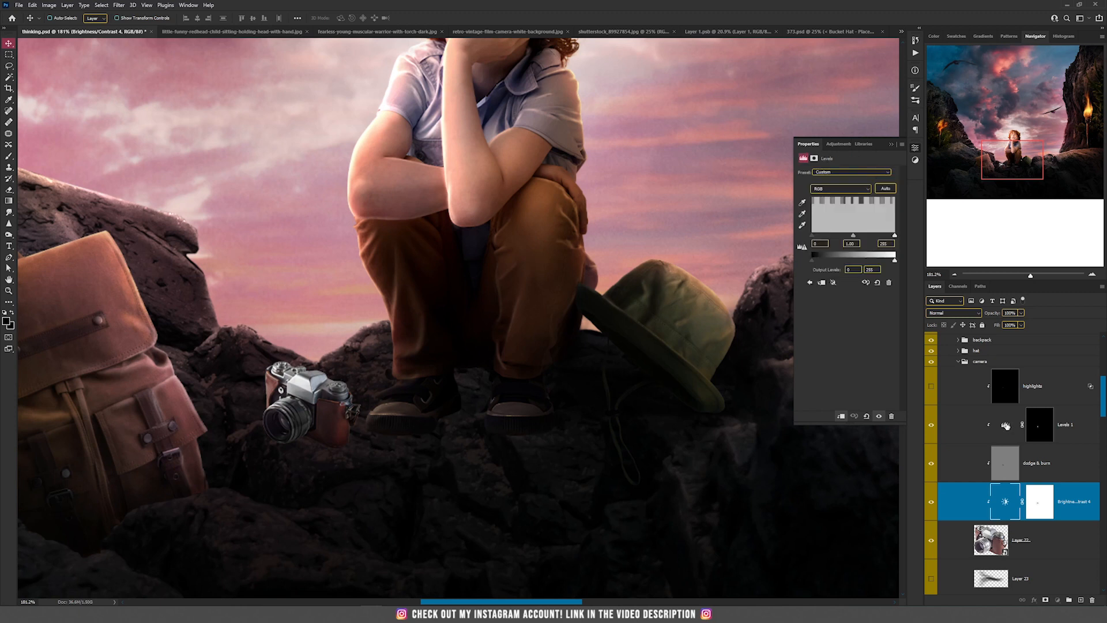
left_click(931, 426)
left_click(932, 425)
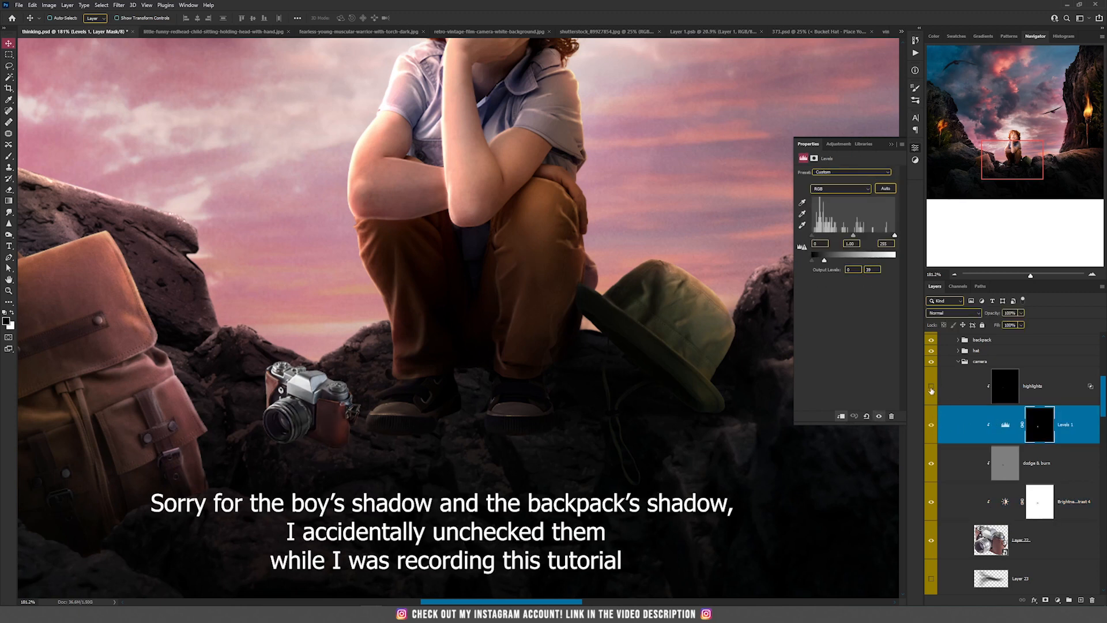
left_click(931, 388)
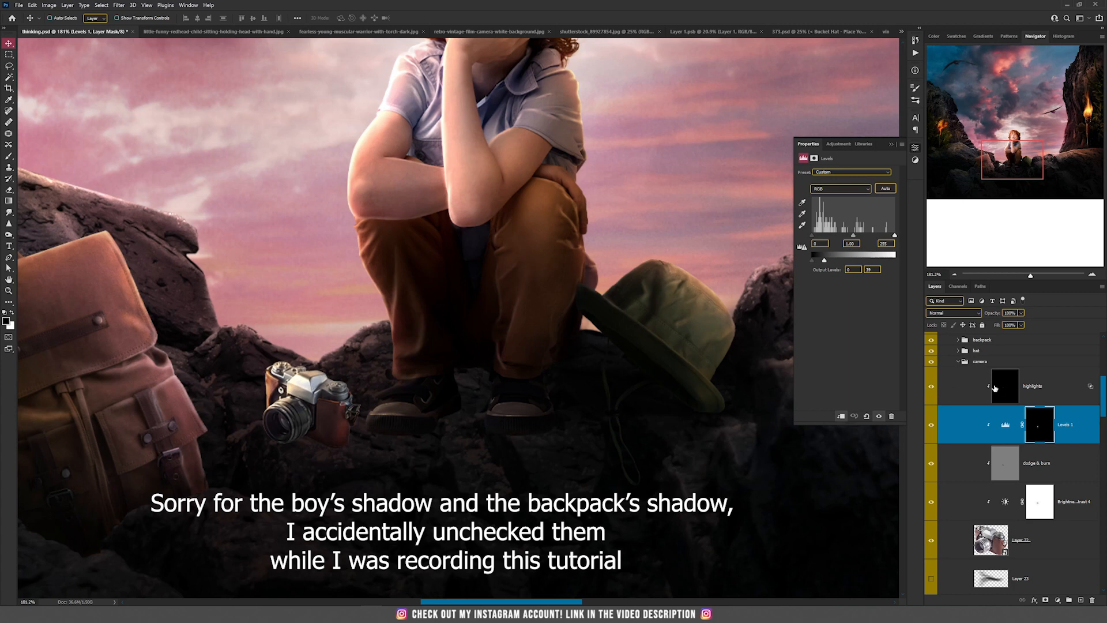
Step: Show the shadow layer, Layer 23, beneath the camera image in the camera group and select it
left_click(994, 388)
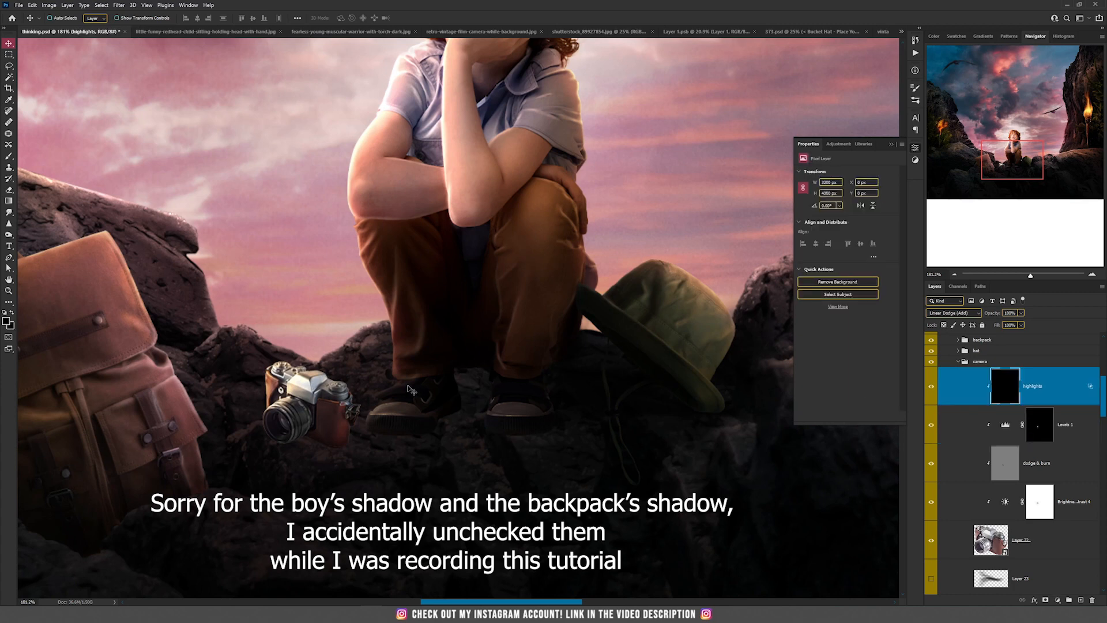
scroll(407, 389, "down", 2)
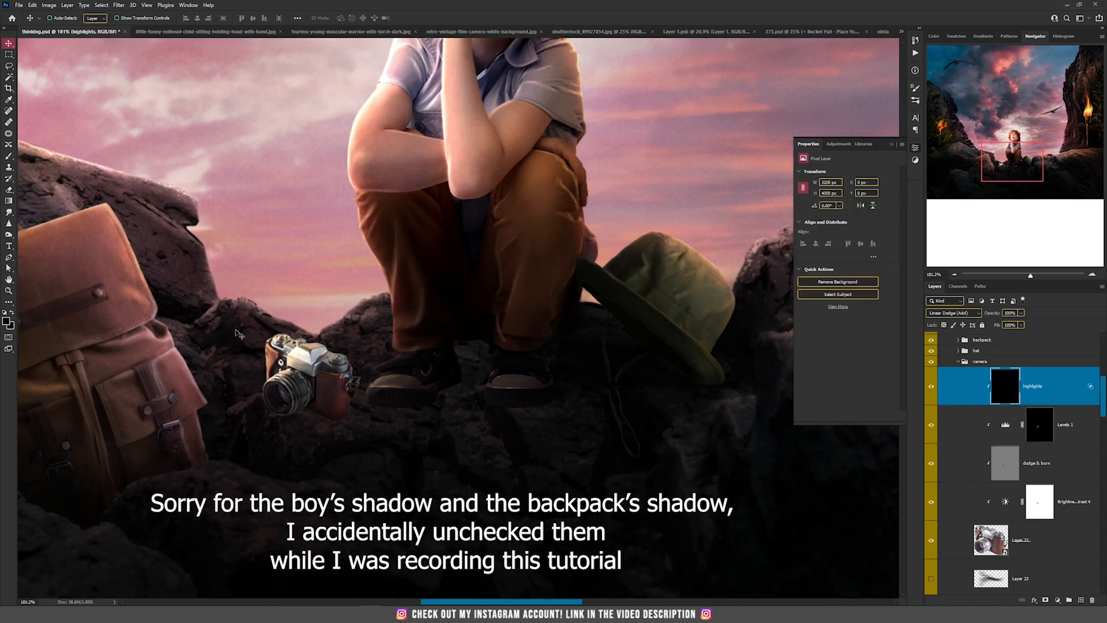
scroll(242, 333, "down", 2)
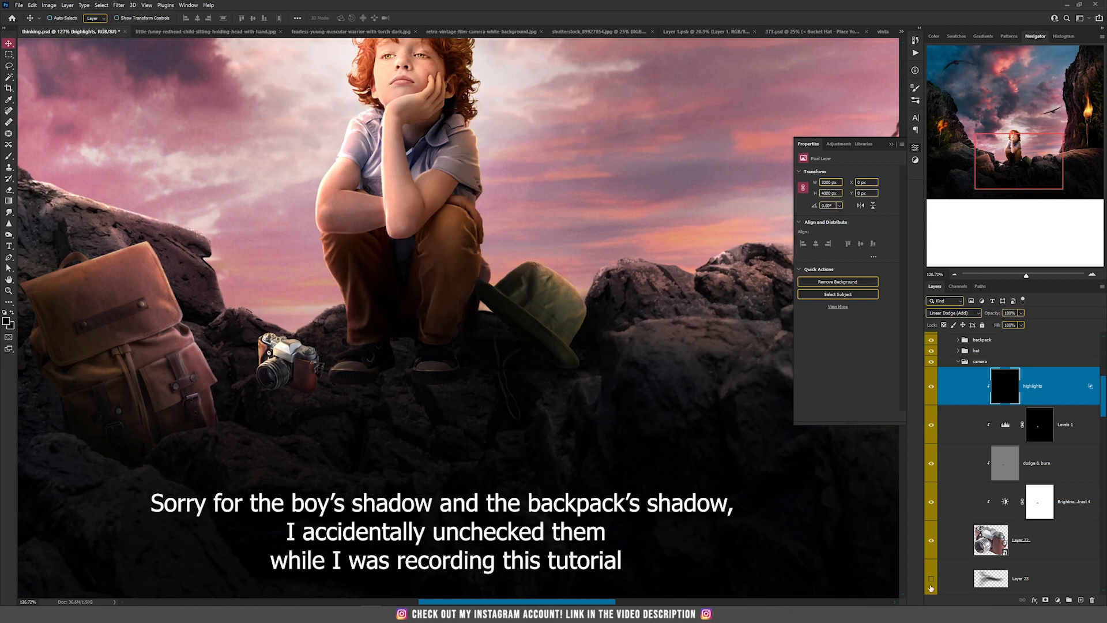
left_click(931, 579)
left_click(1033, 587)
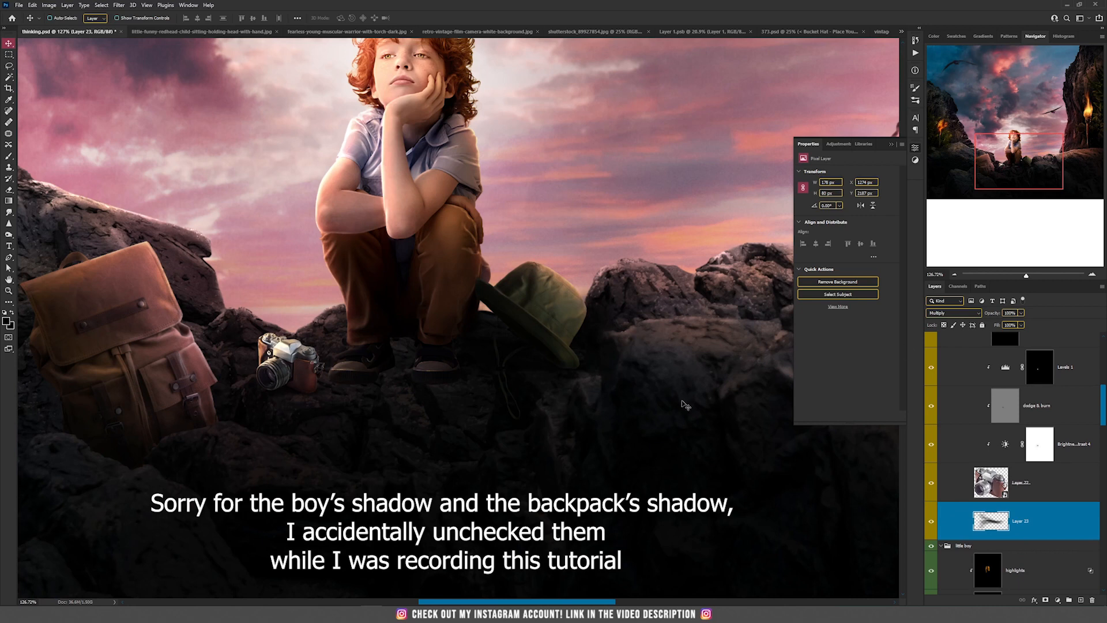
scroll(593, 400, "down", 5)
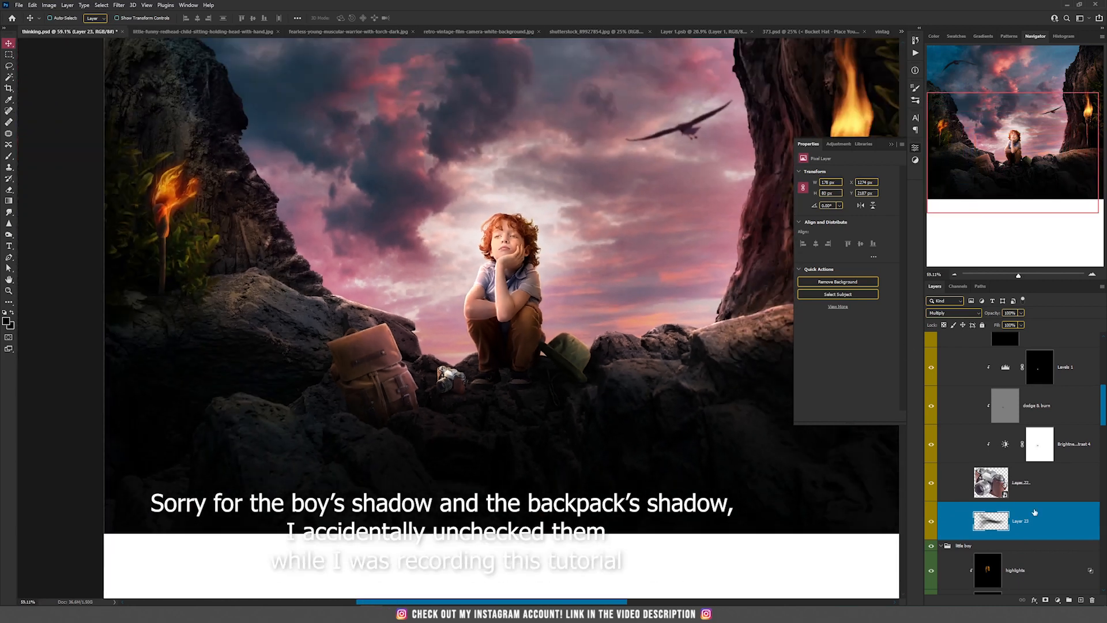
Step: Collapse the camera group and select the Magic group inside the extra objects group
scroll(996, 528, "up", 3)
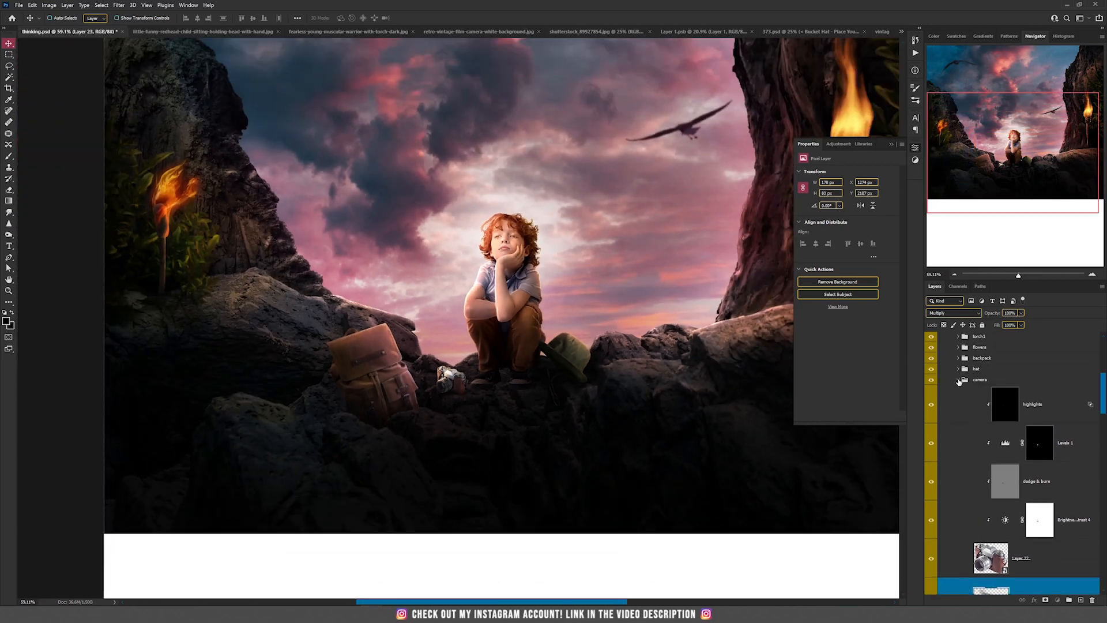
left_click(958, 381)
scroll(963, 416, "up", 8)
left_click_drag(589, 242, 319, 381)
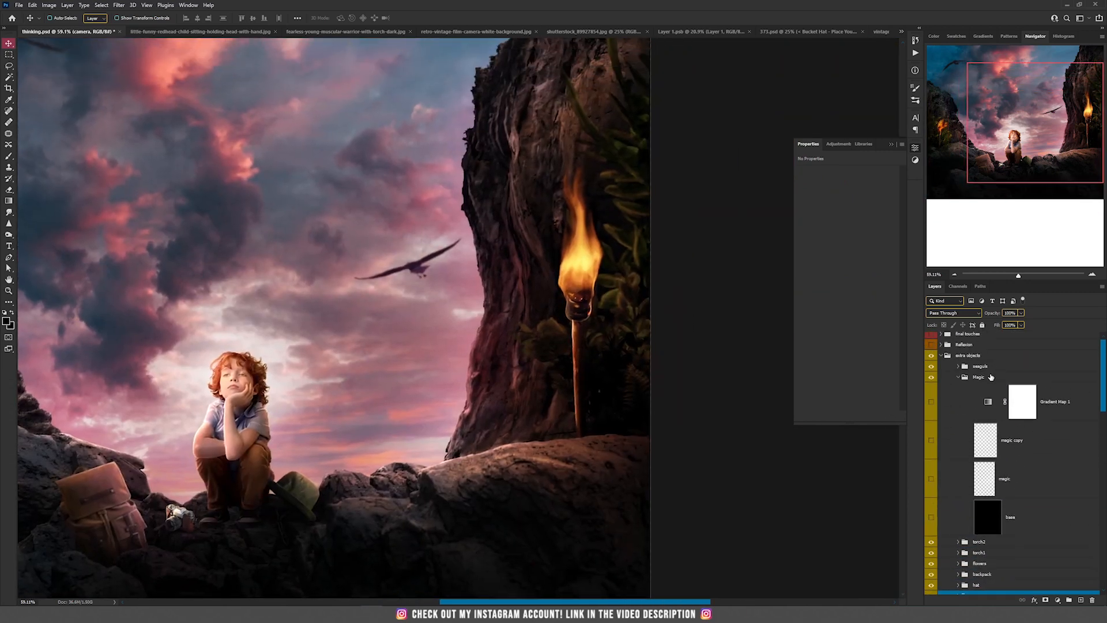
left_click(988, 378)
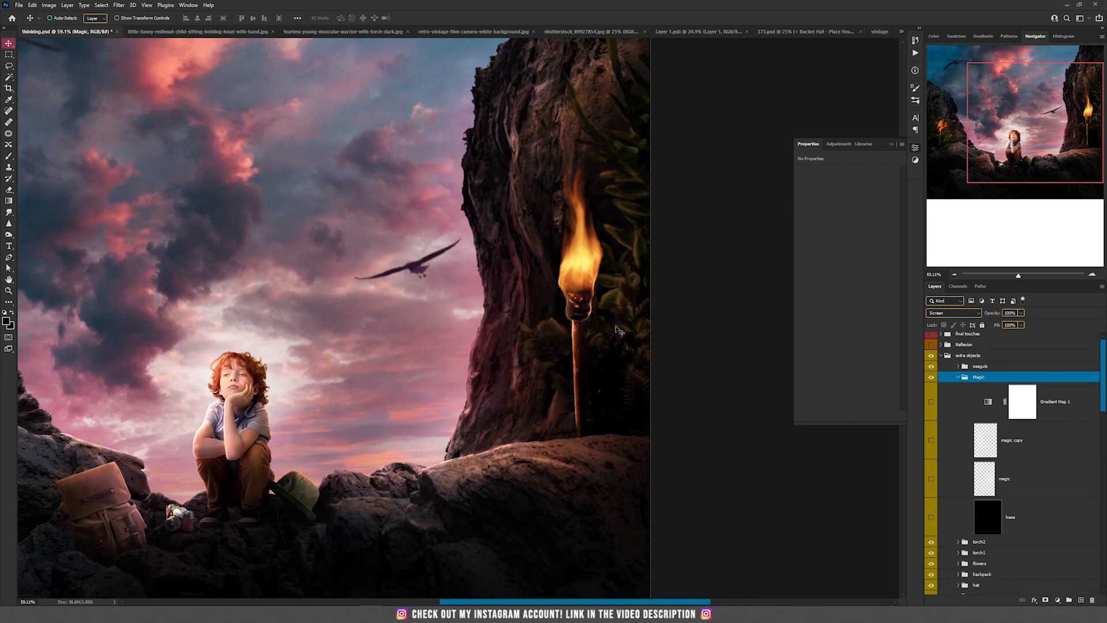
Step: Preview the Magic group's effect around the torches by showing its base, magic, magic copy and Gradient Map 1 layers, and hide them again
scroll(613, 326, "down", 2)
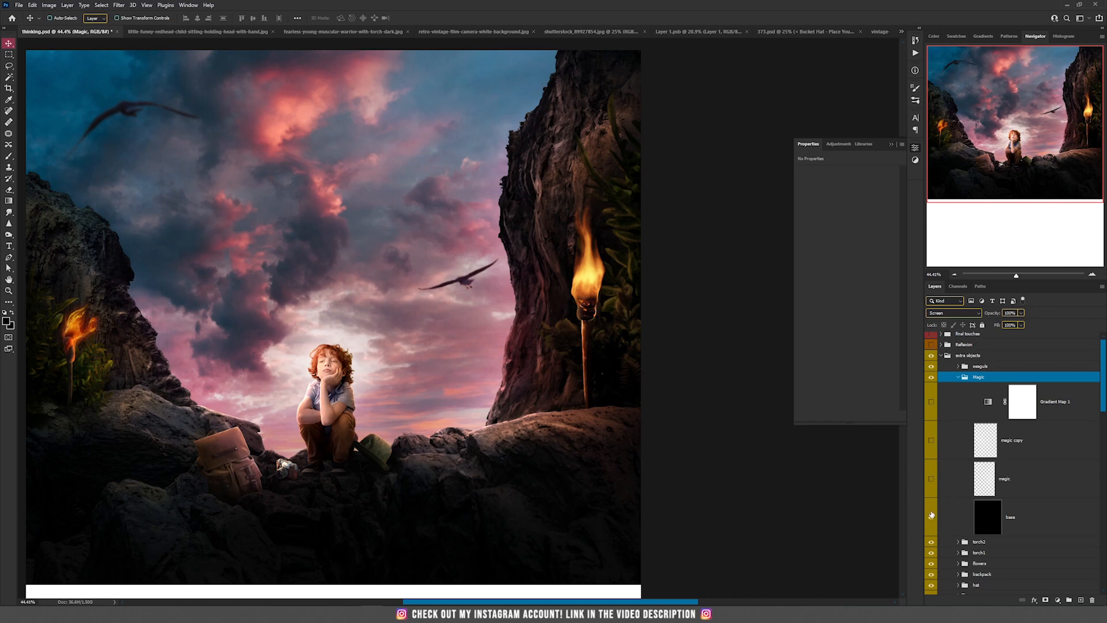
left_click_drag(931, 439, 931, 401)
scroll(650, 316, "down", 2)
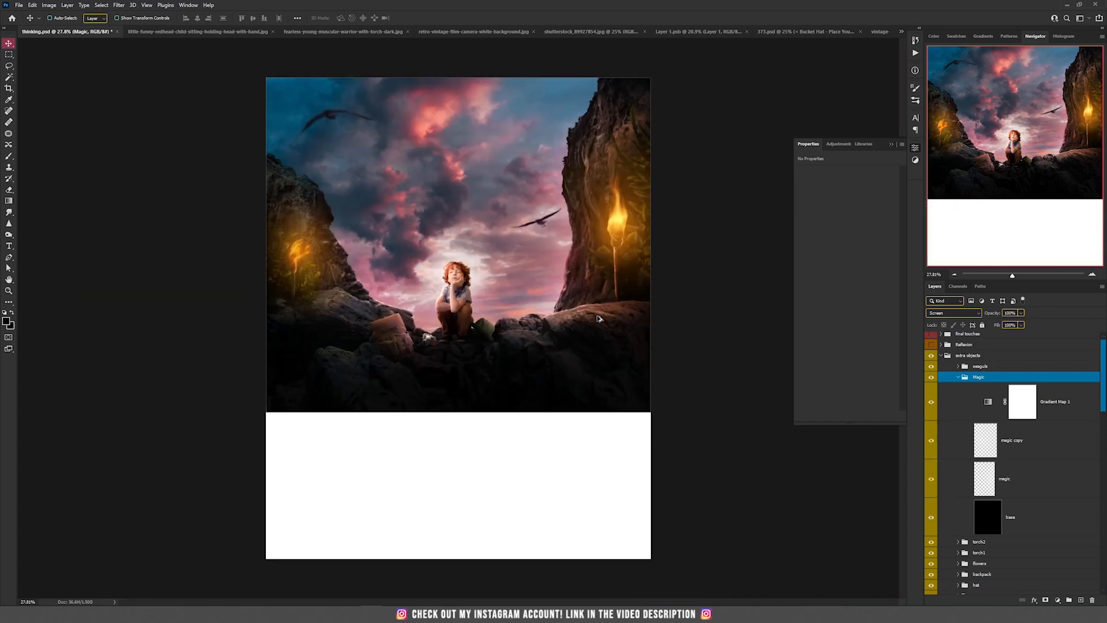
scroll(593, 316, "up", 1)
scroll(643, 224, "up", 1)
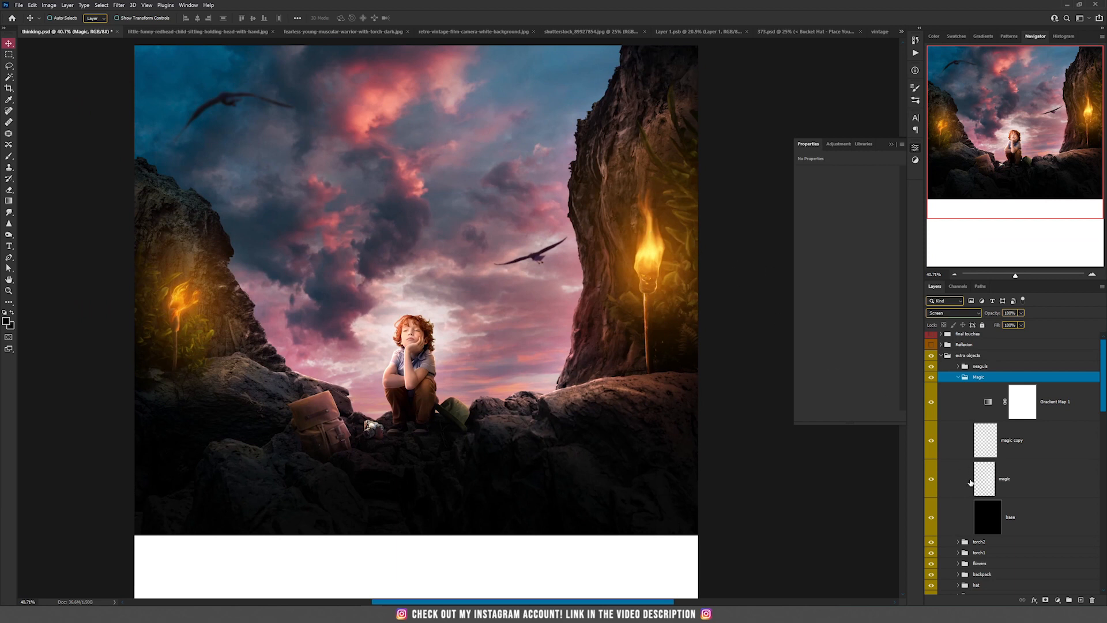
left_click(998, 459)
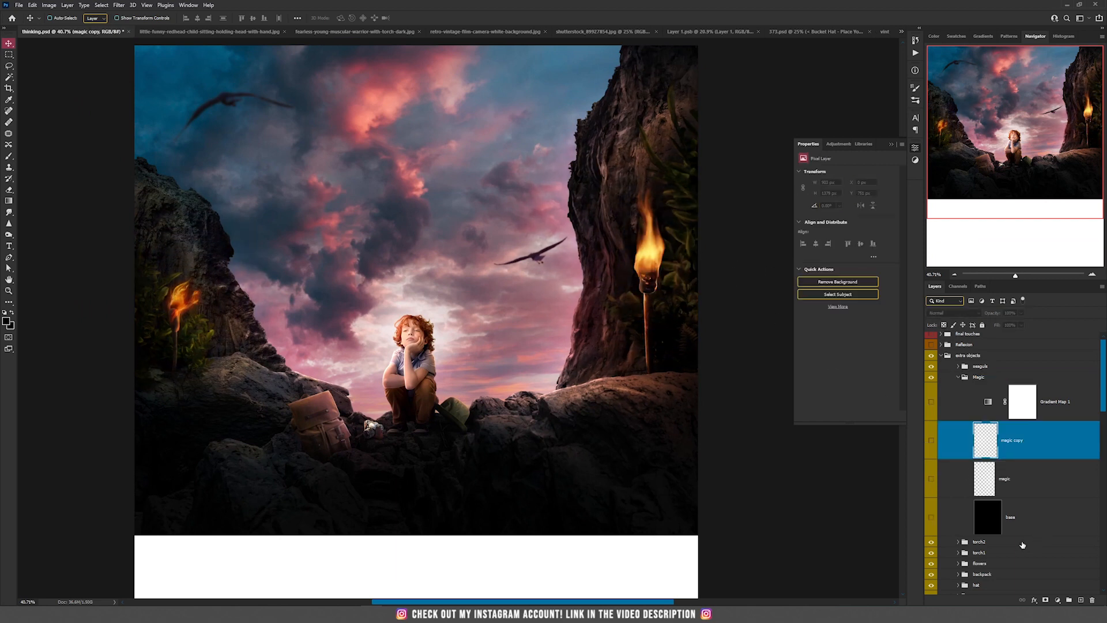
Step: Collapse the Magic group and create a new group named "glow" directly above it
left_click(980, 378)
left_click(958, 377)
key("ctrl+g")
double_click(982, 378)
type("glow")
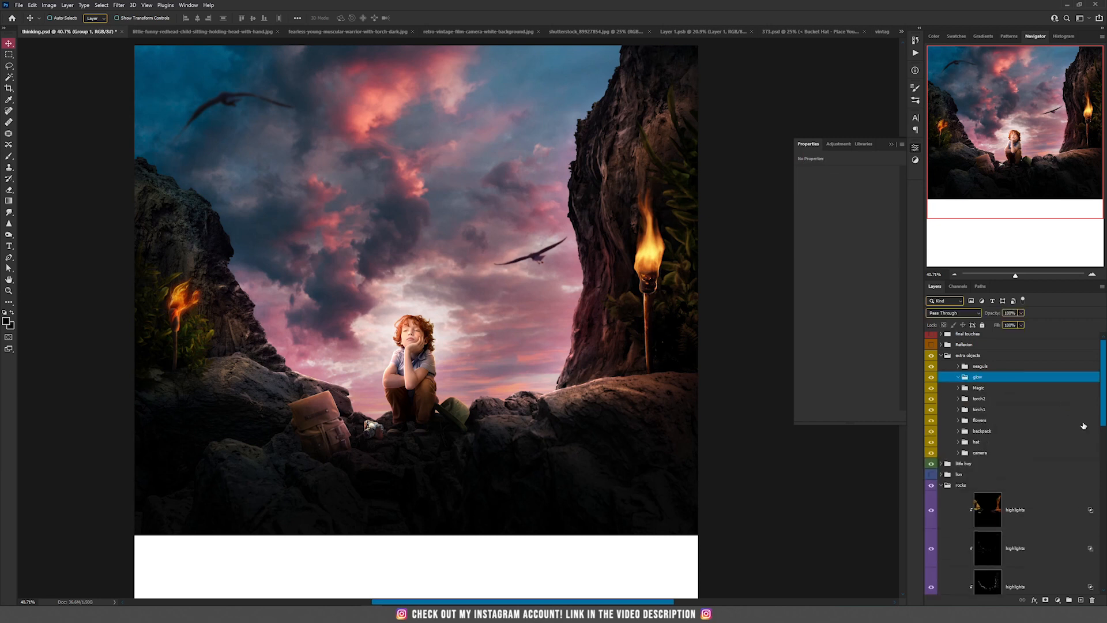
key("Return")
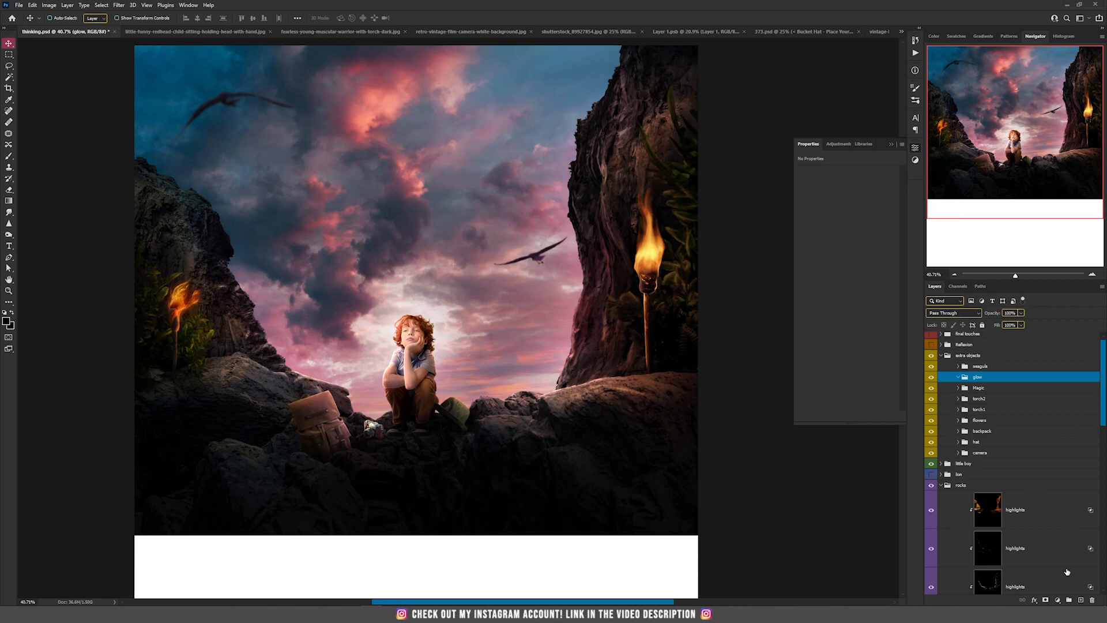
Step: Add a new layer inside the glow group and fill it with black using the Paint Bucket
left_click(1081, 600)
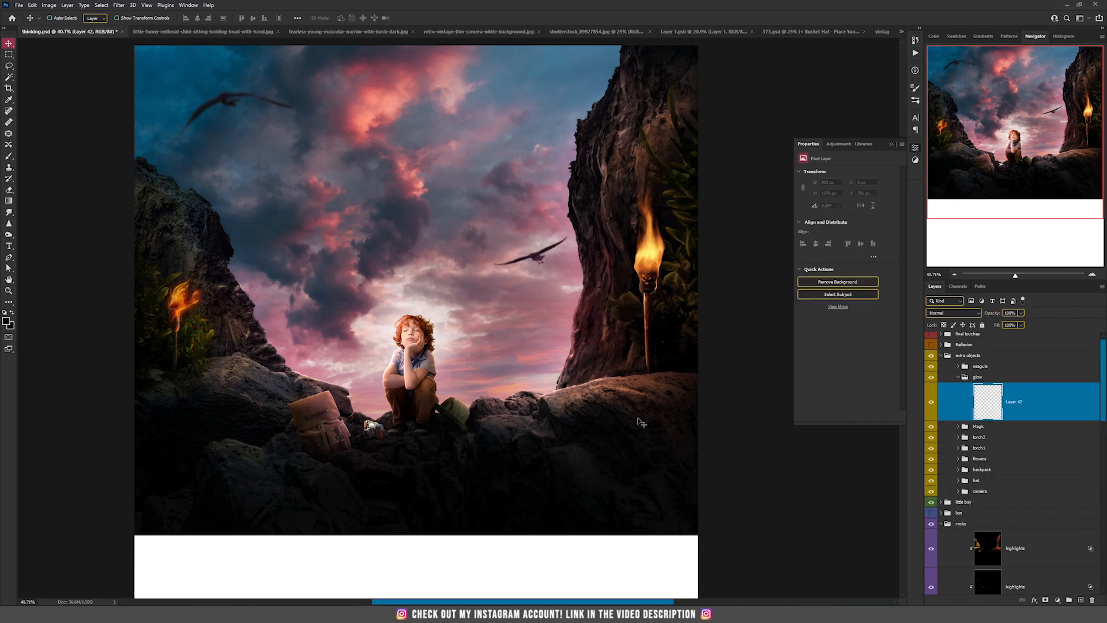
left_click(6, 322)
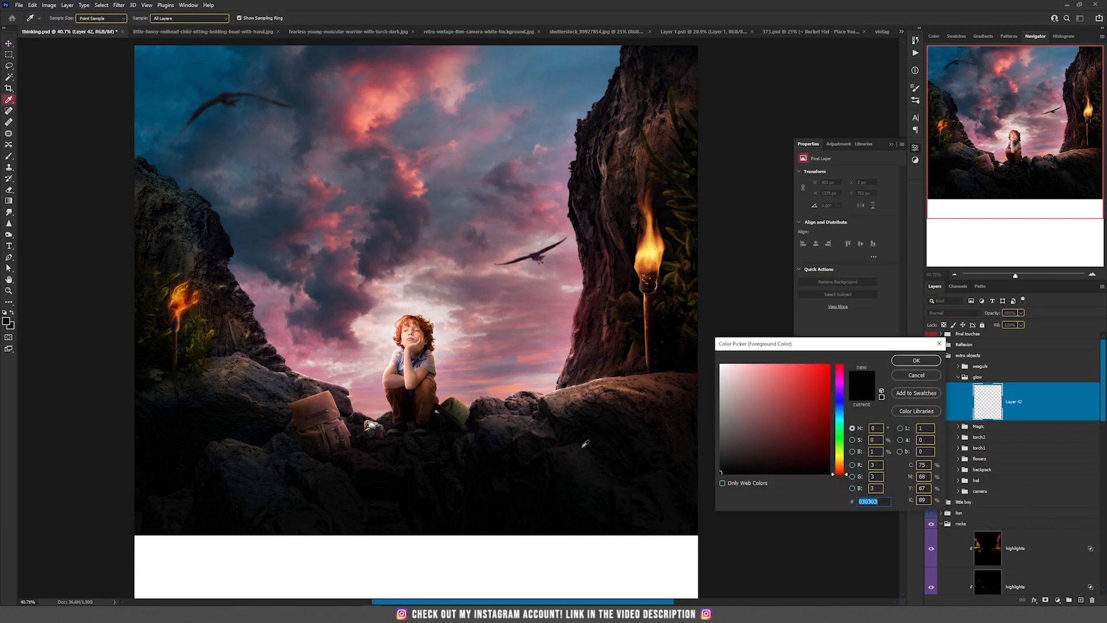
left_click(916, 361)
left_click(484, 293)
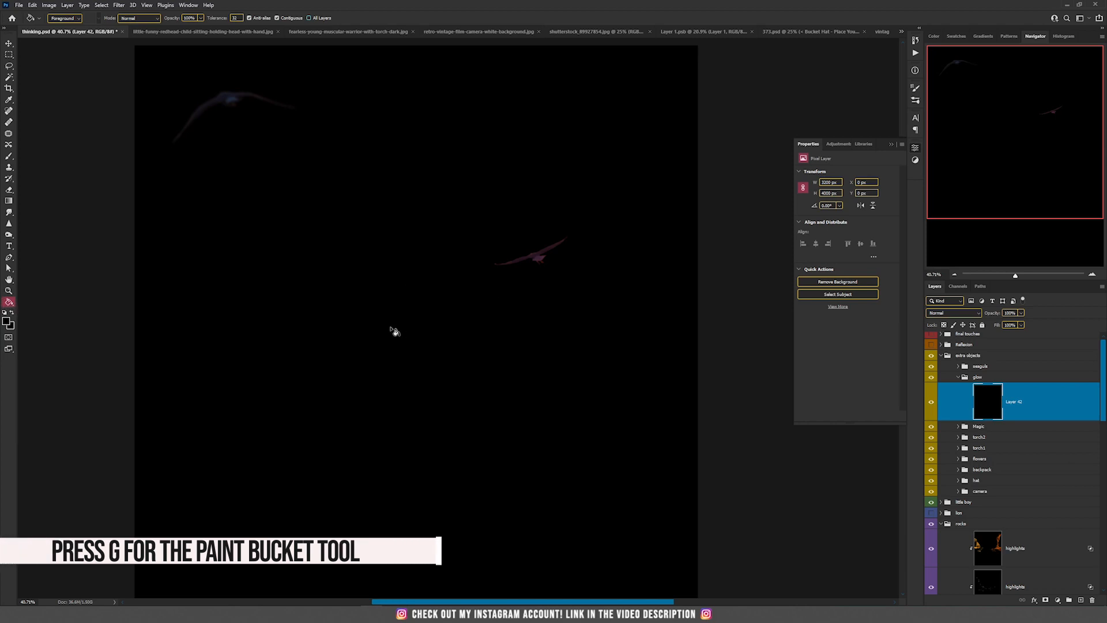
key("v")
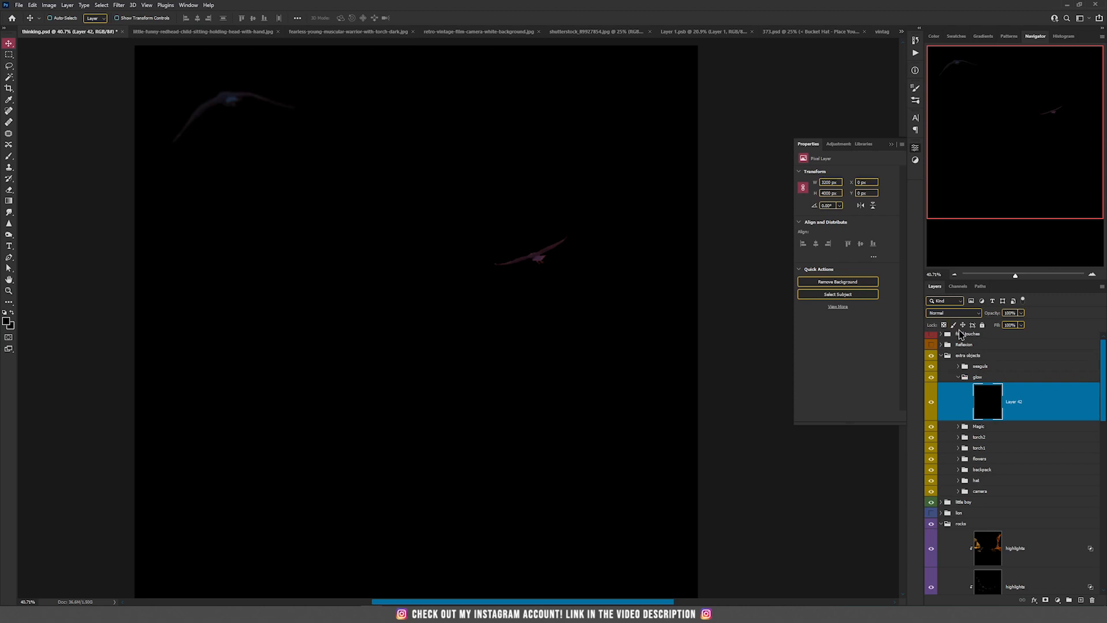
Step: Add an empty layer above the black fill in the glow group, topped by a Gradient Map adjustment
left_click(1081, 601)
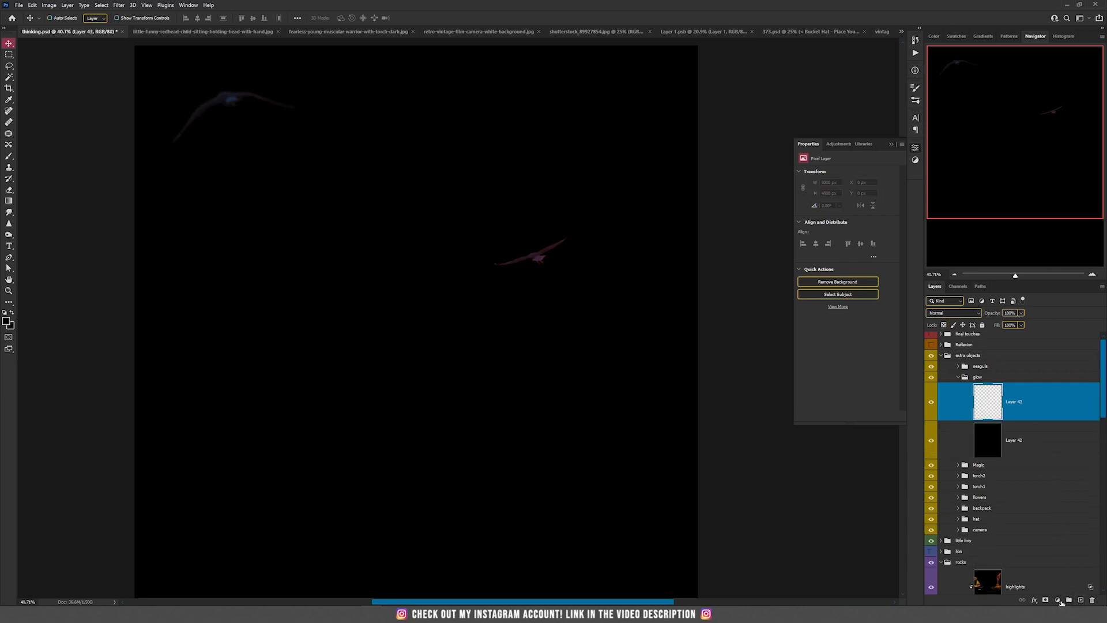
left_click(1060, 600)
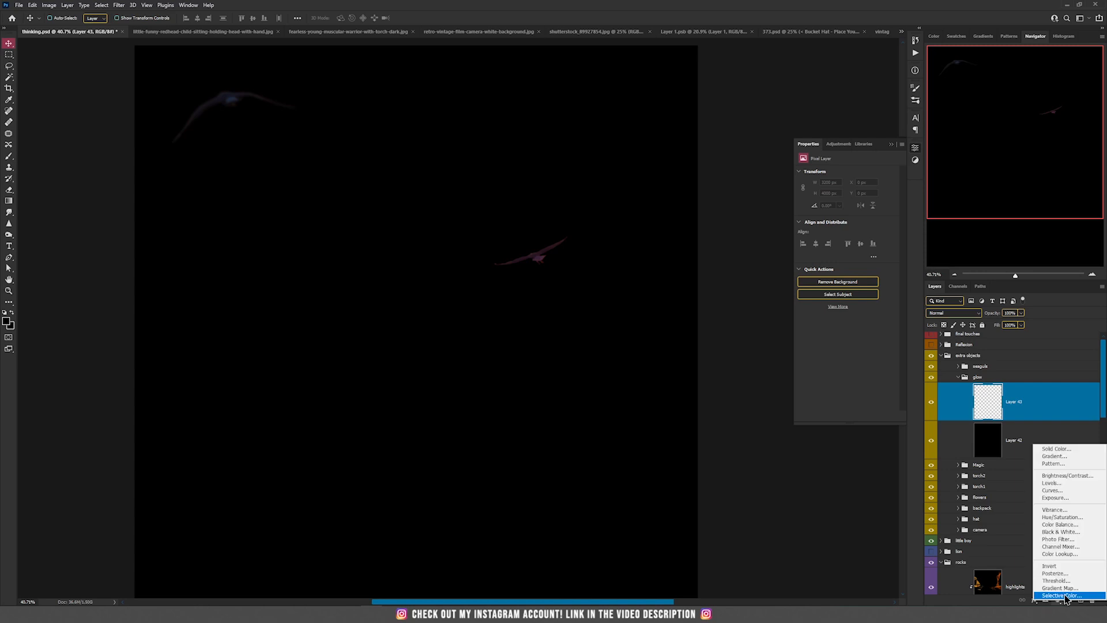
left_click(1070, 595)
Step: Set the Gradient Map's start stop to black (000000) and its end stop to white
left_click(820, 180)
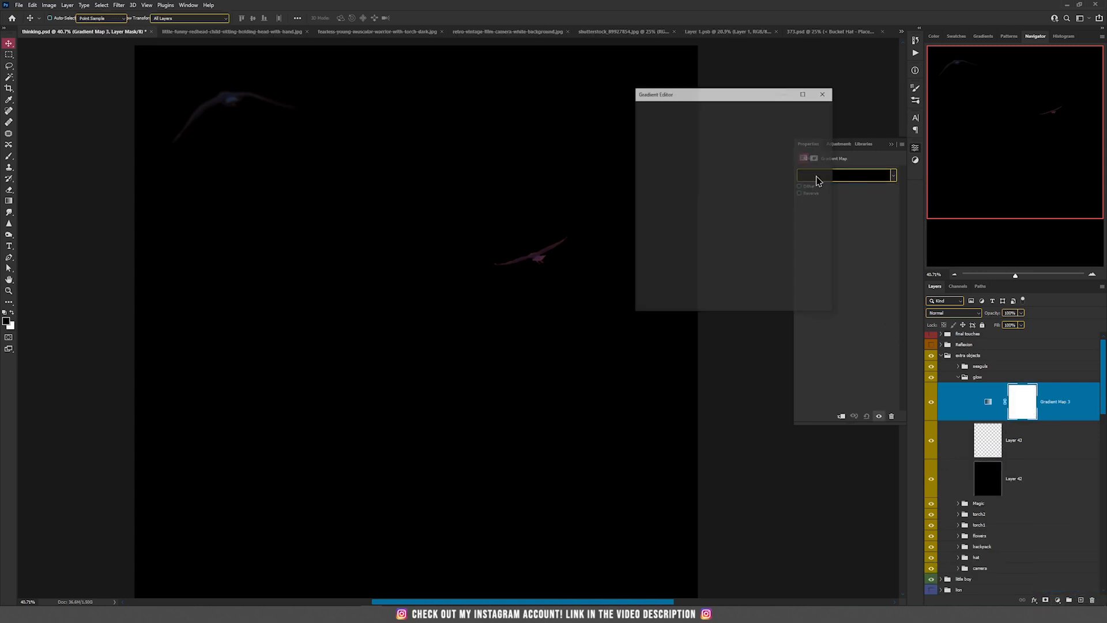
double_click(645, 252)
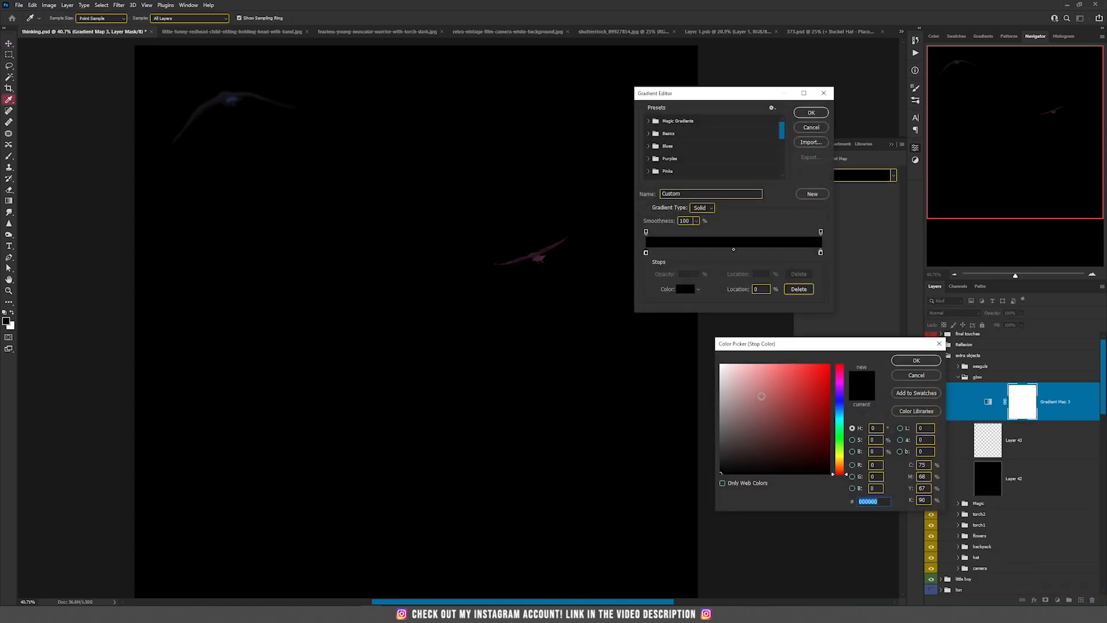
left_click(916, 360)
left_click(820, 252)
left_click(820, 253)
left_click_drag(822, 407, 717, 360)
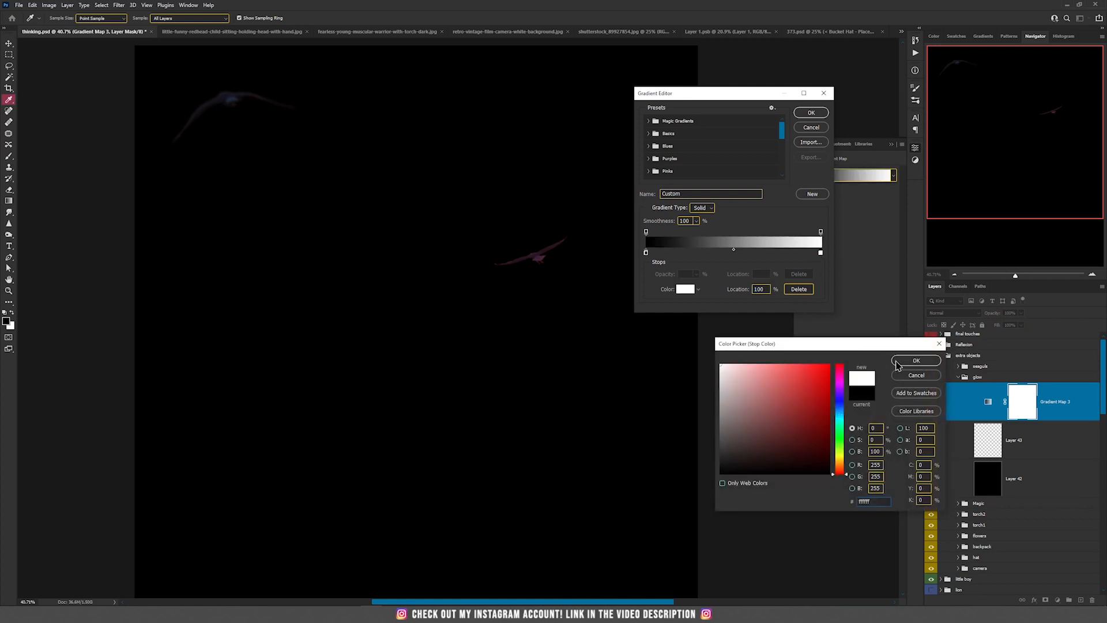
left_click(916, 361)
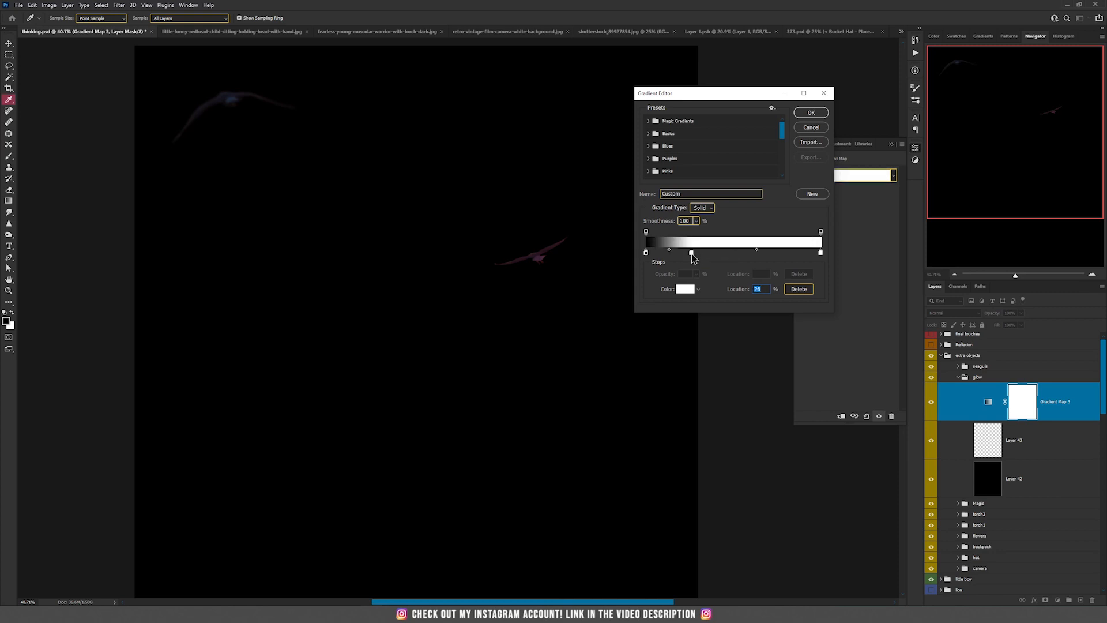
Step: Add a saturated orange stop with hue 28 at 26% of the gradient
double_click(692, 252)
left_click_drag(842, 469, 842, 465)
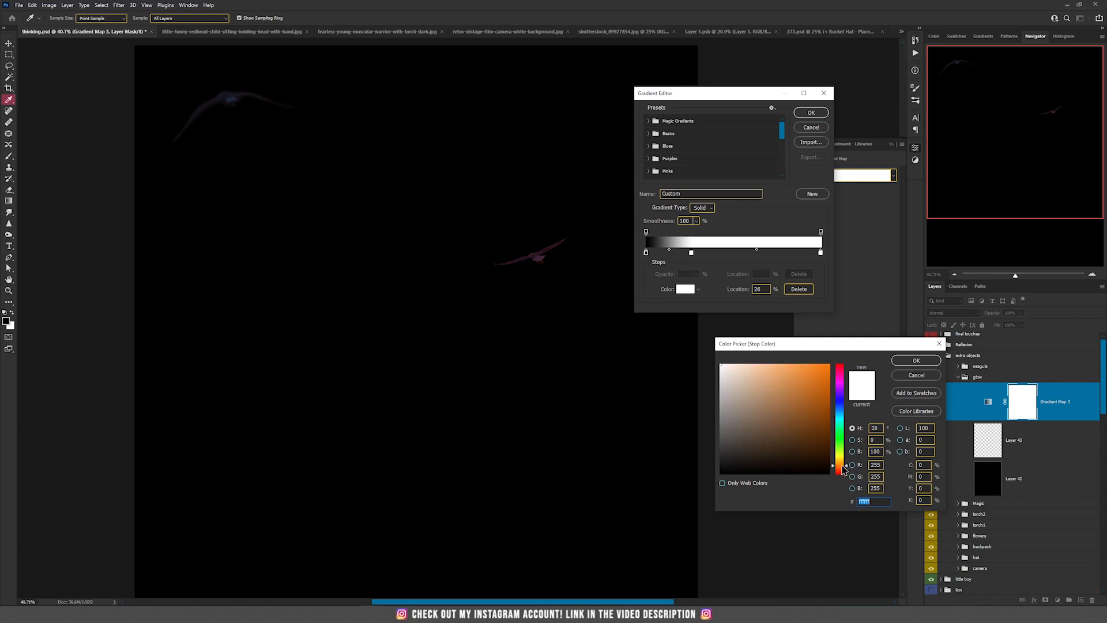
left_click(829, 364)
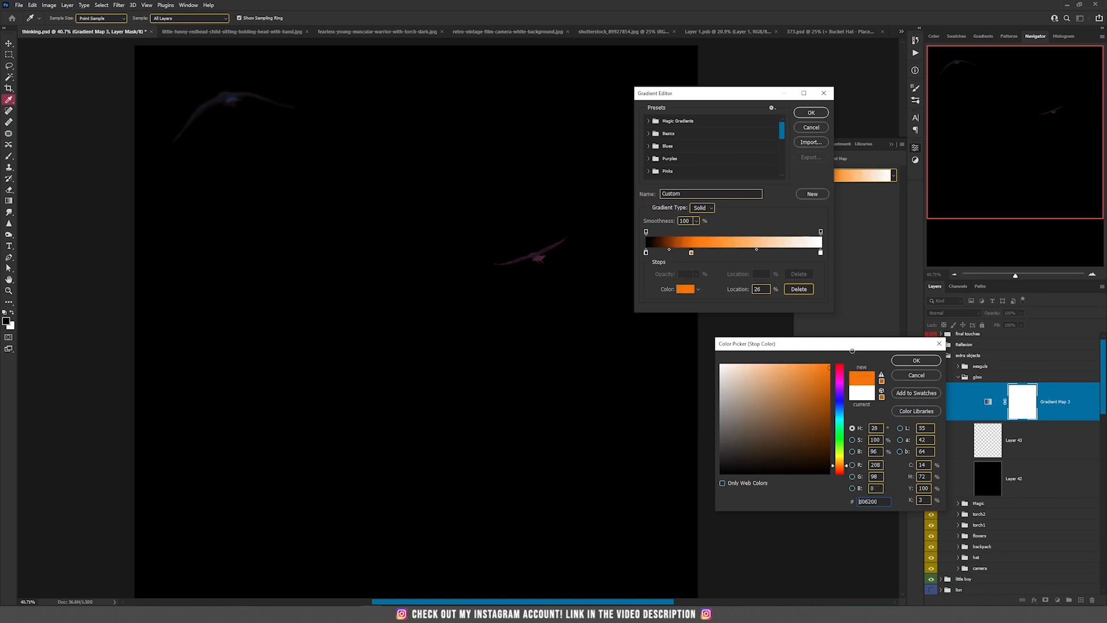
left_click(907, 363)
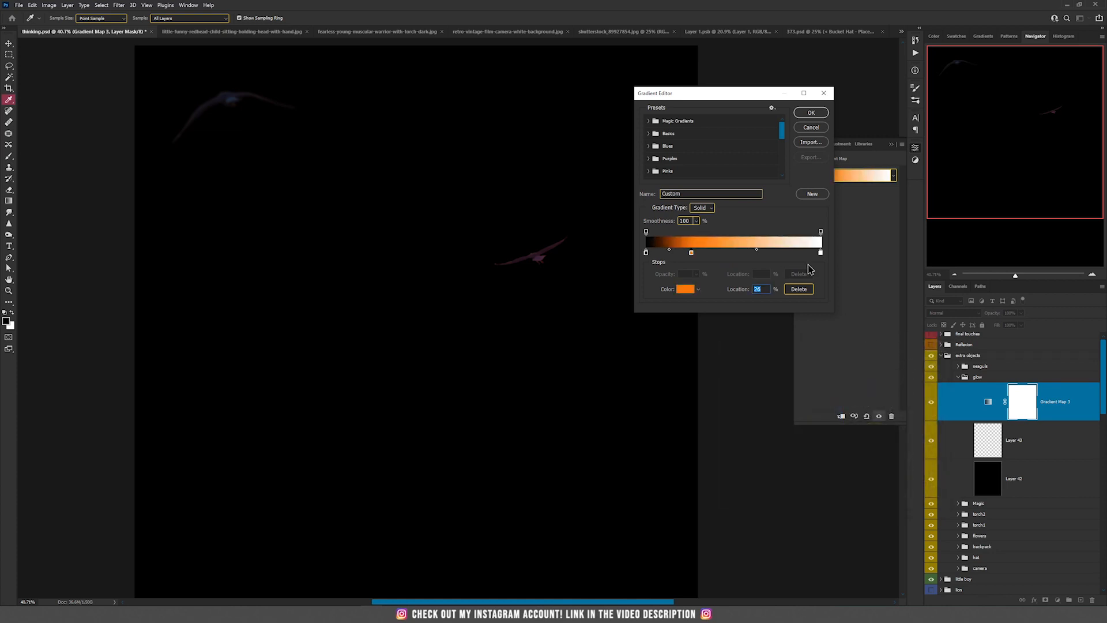
Step: Add gradient stops at 54% in light orange and at 78% in near-white, sampling both colours from the gradient bar
left_click(741, 253)
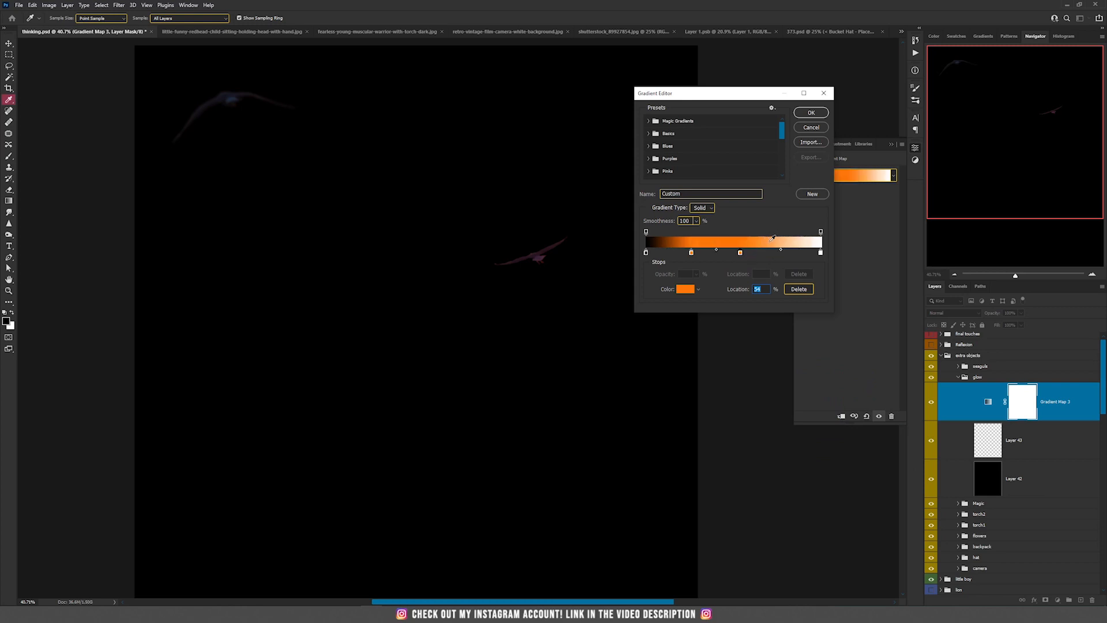
left_click(774, 238)
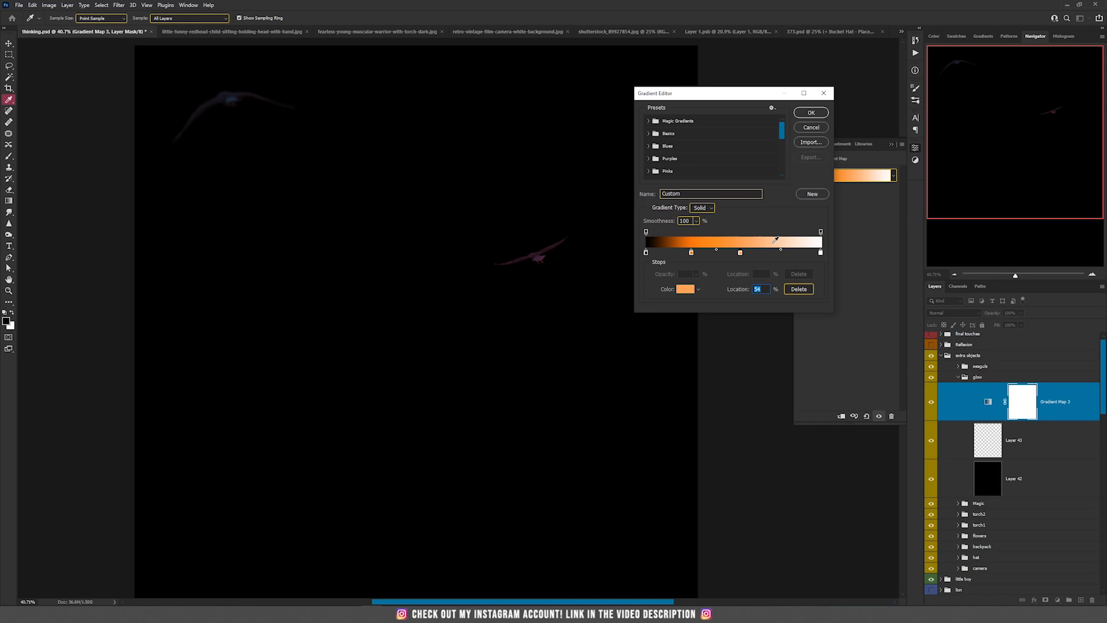
left_click(775, 239)
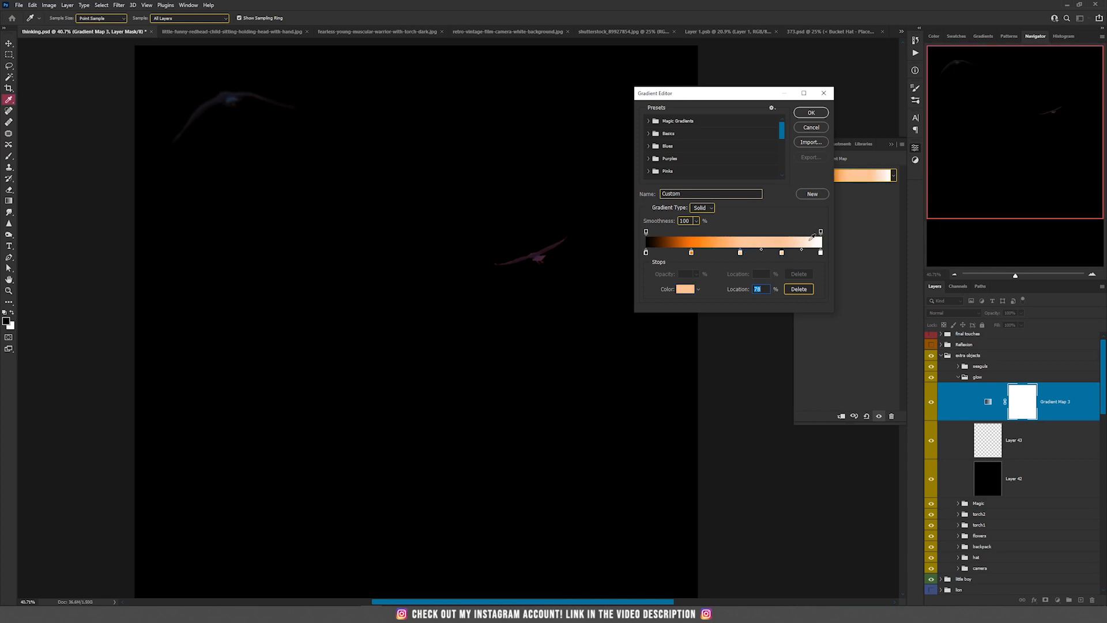
left_click(810, 238)
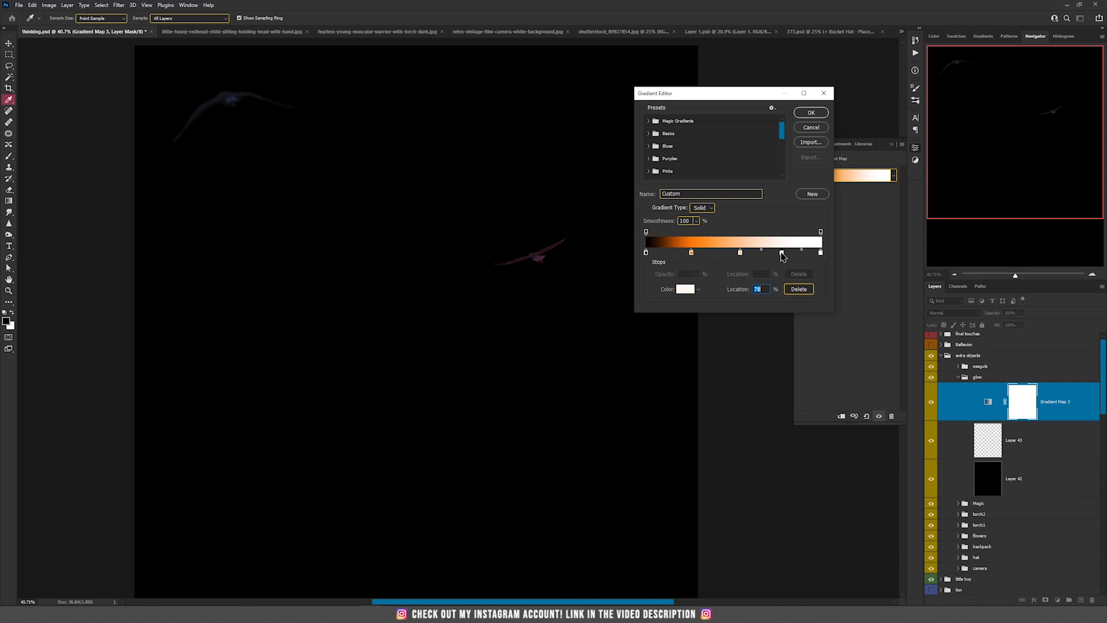
Step: Recolour the 78% stop to pale peach (ffe6d1), apply the gradient, and select the glow group
left_click(688, 289)
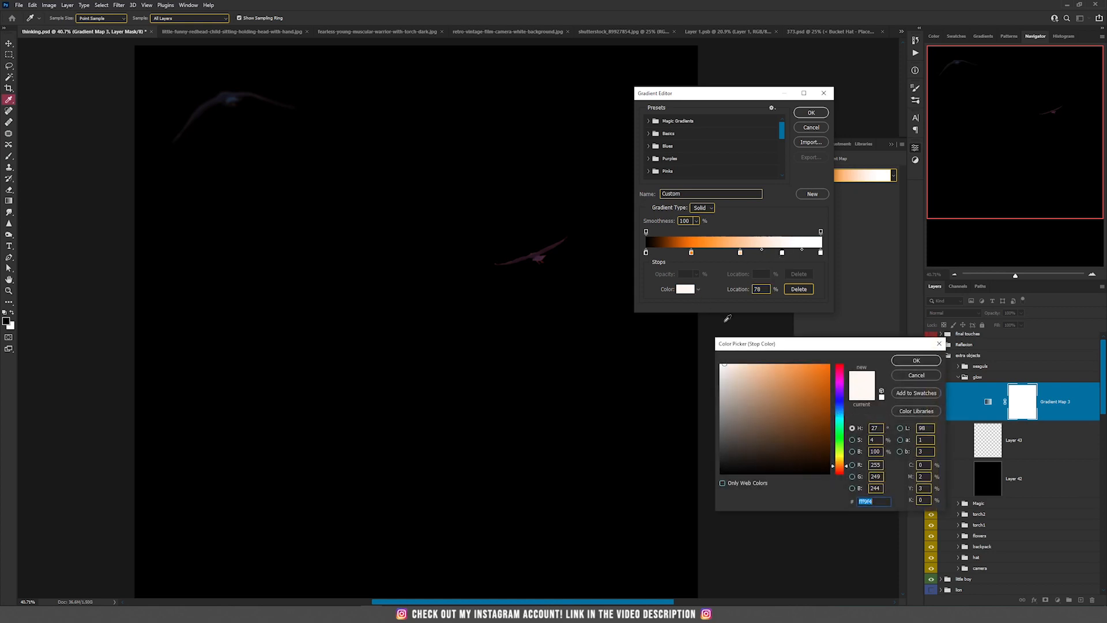
left_click_drag(750, 368, 740, 358)
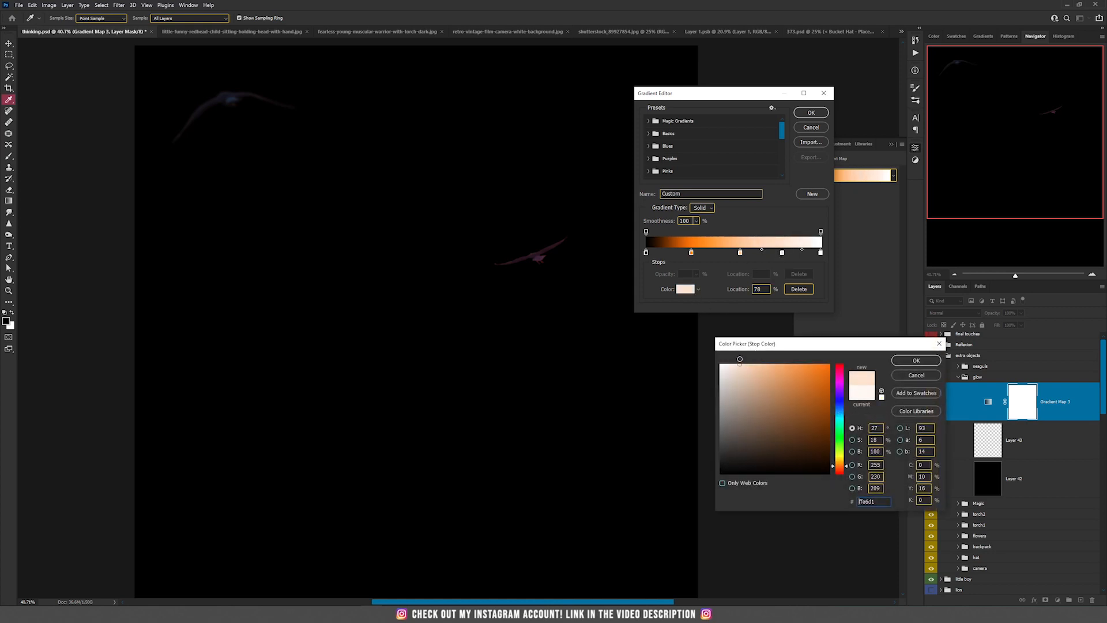
left_click(916, 361)
left_click(810, 113)
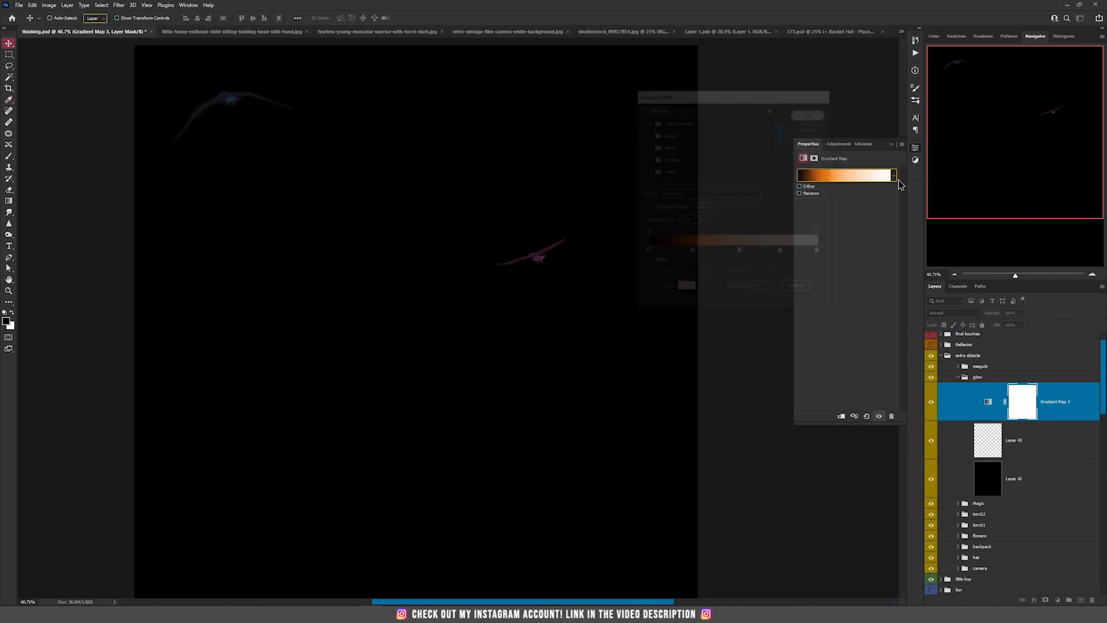
left_click(976, 377)
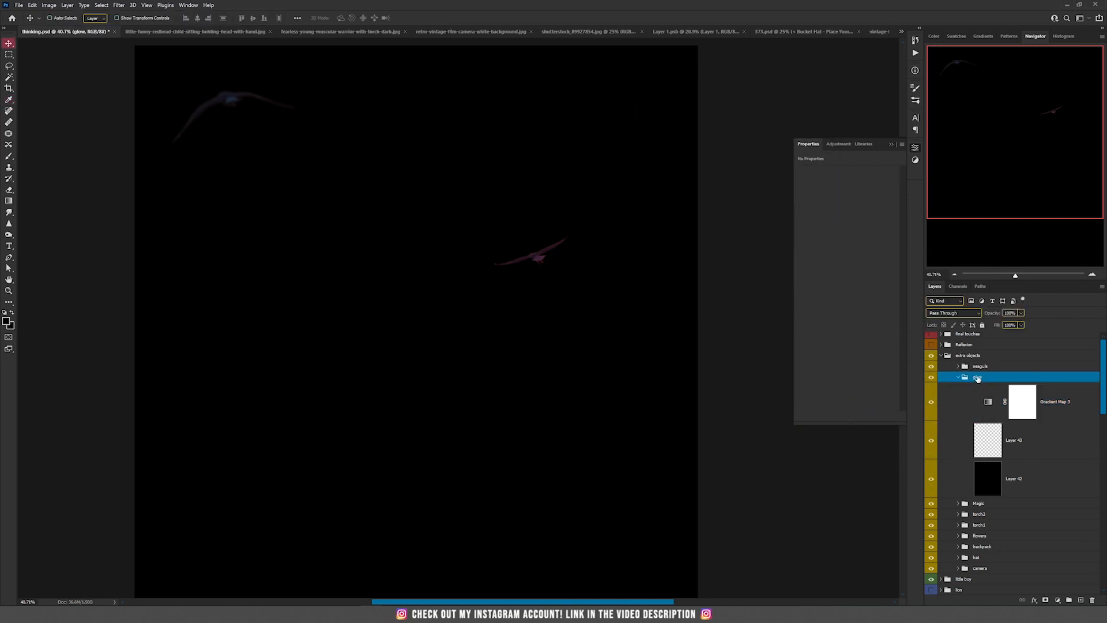
Step: Set the glow group's blend mode to Screen
left_click(951, 313)
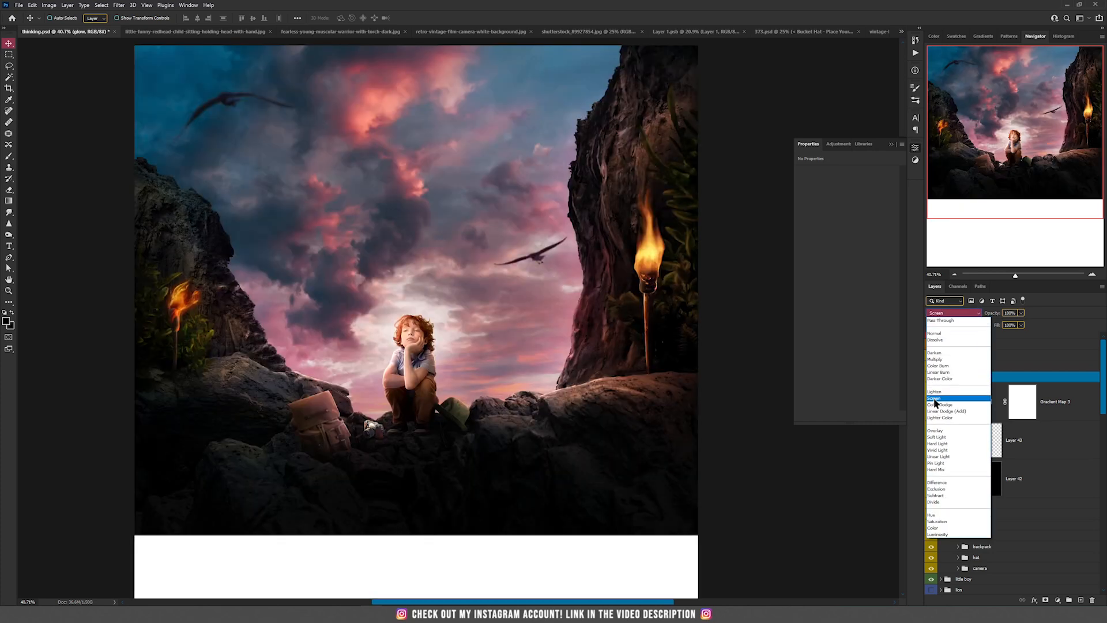
left_click(934, 399)
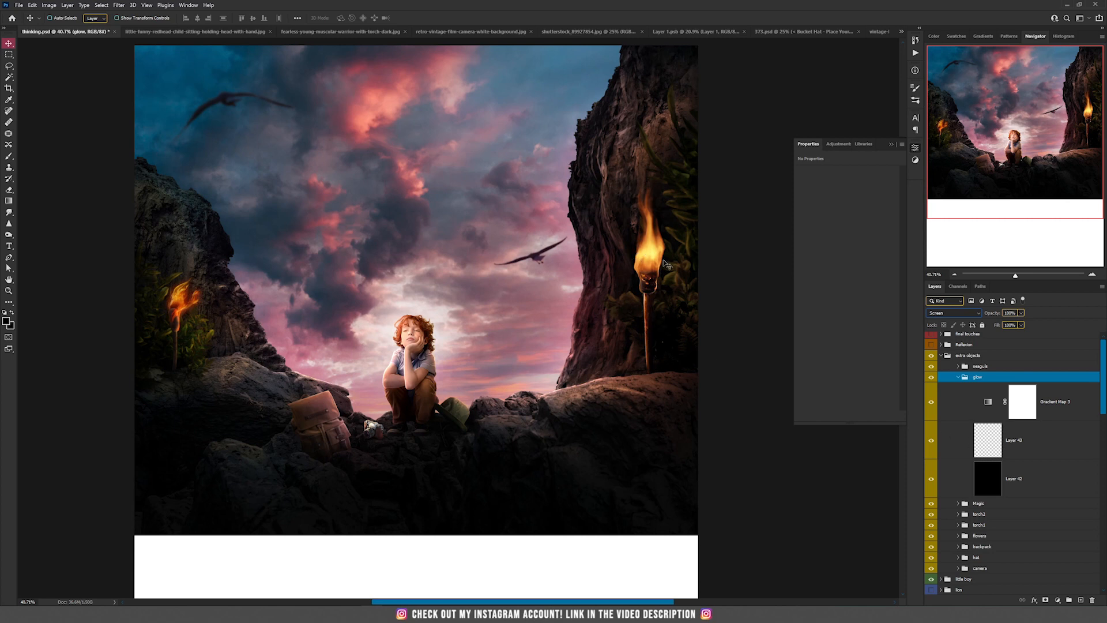
Step: Paint a glow on Layer 43 around the large torch beside the tall cliff, using a white brush enlarged in stages to 1300 px
left_click(1013, 441)
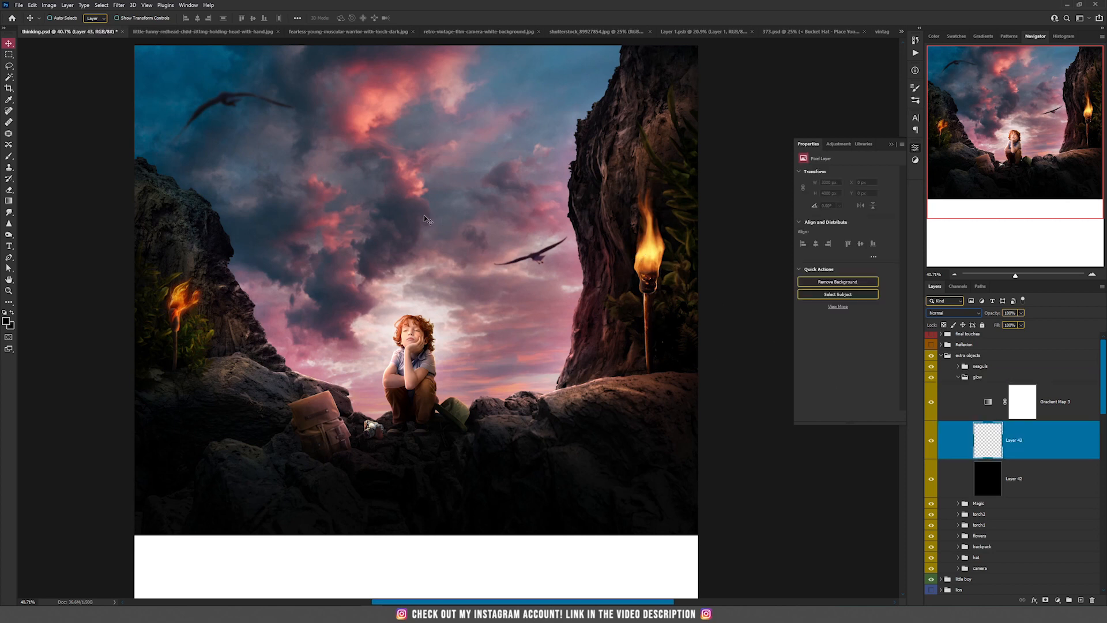
left_click(9, 156)
left_click(12, 311)
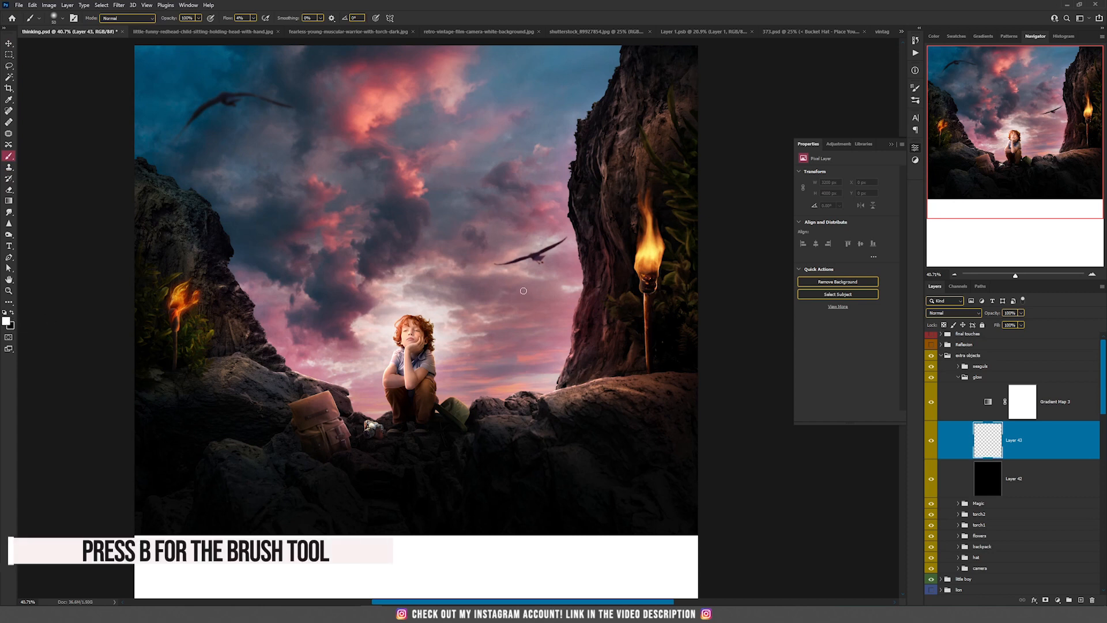
key("bracketright")
key("bracketright")
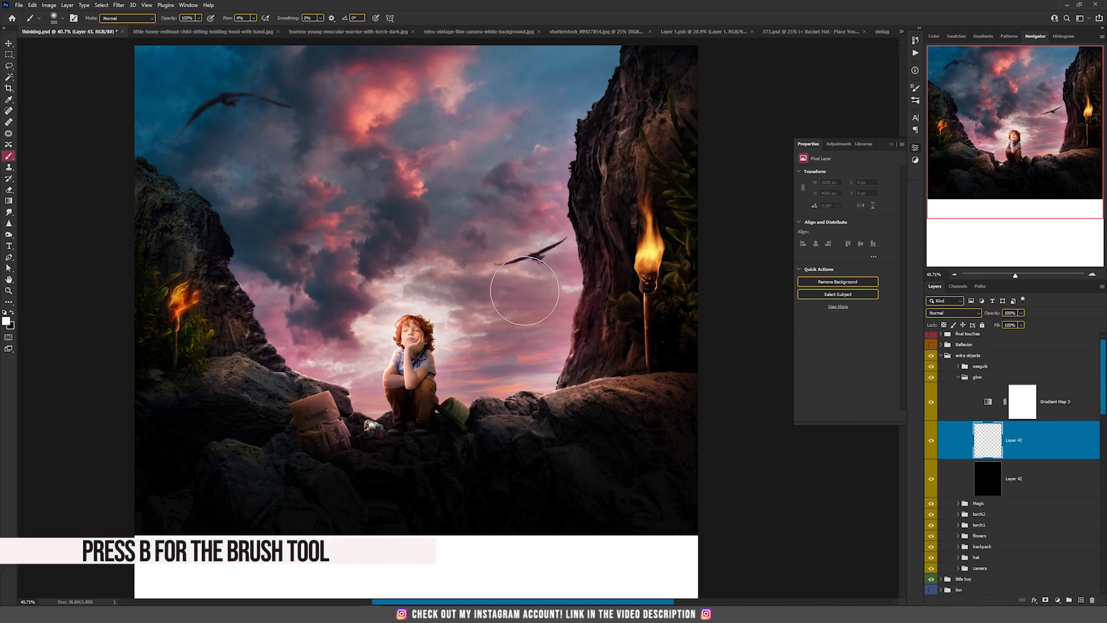
key("bracketright")
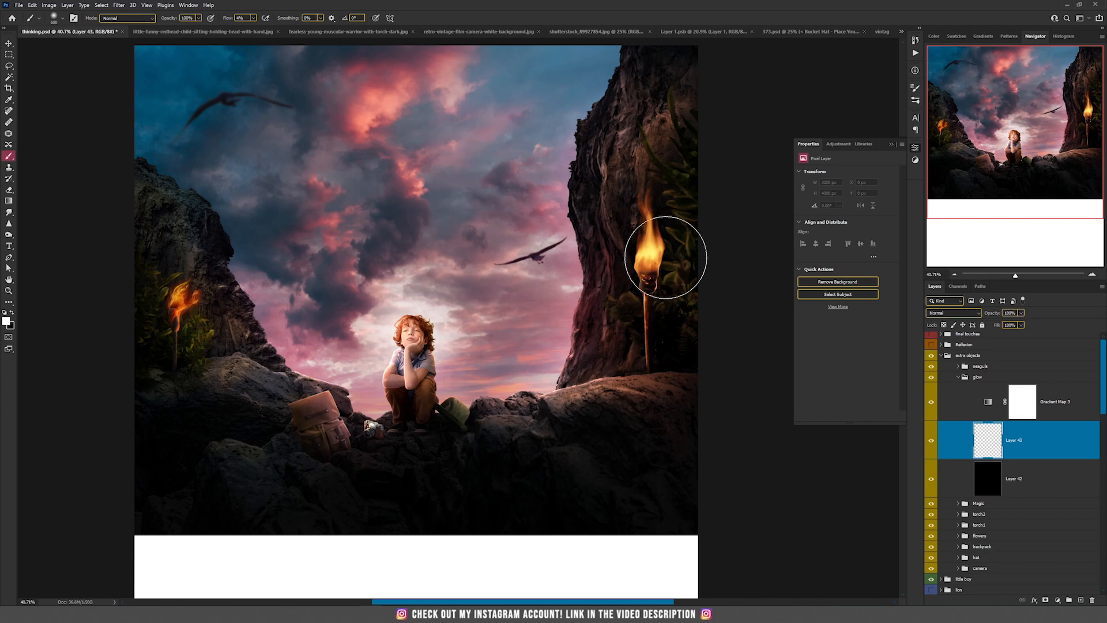
left_click(644, 252)
key("bracketright")
key("bracketright")
key("bracketright")
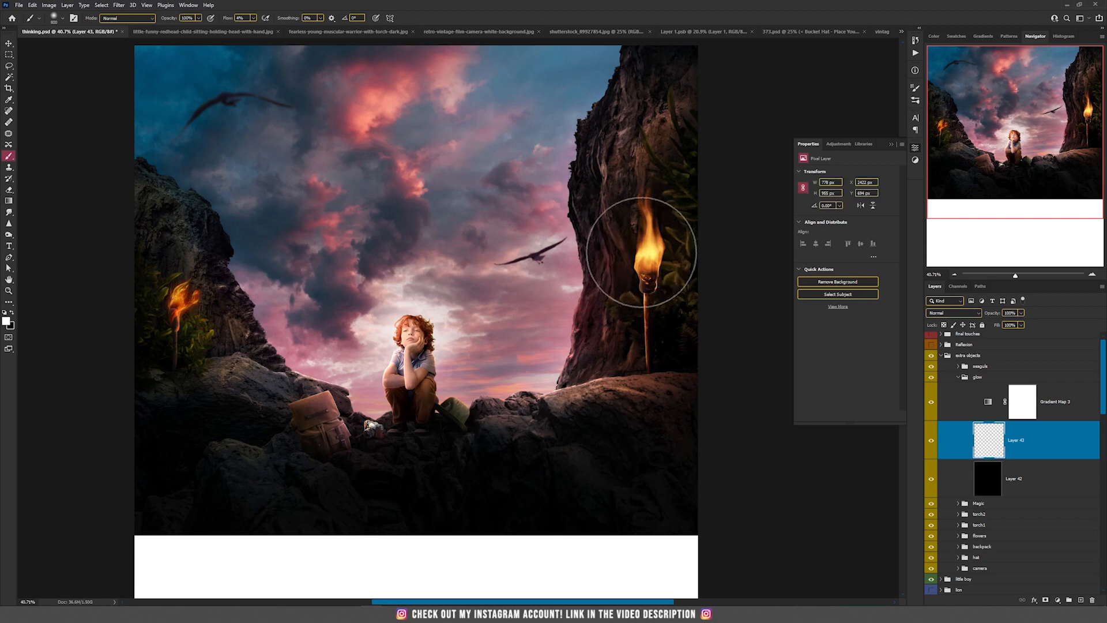
left_click(649, 248)
key("bracketright")
key("bracketright")
key("bracketright")
key("bracketright")
left_click(660, 247)
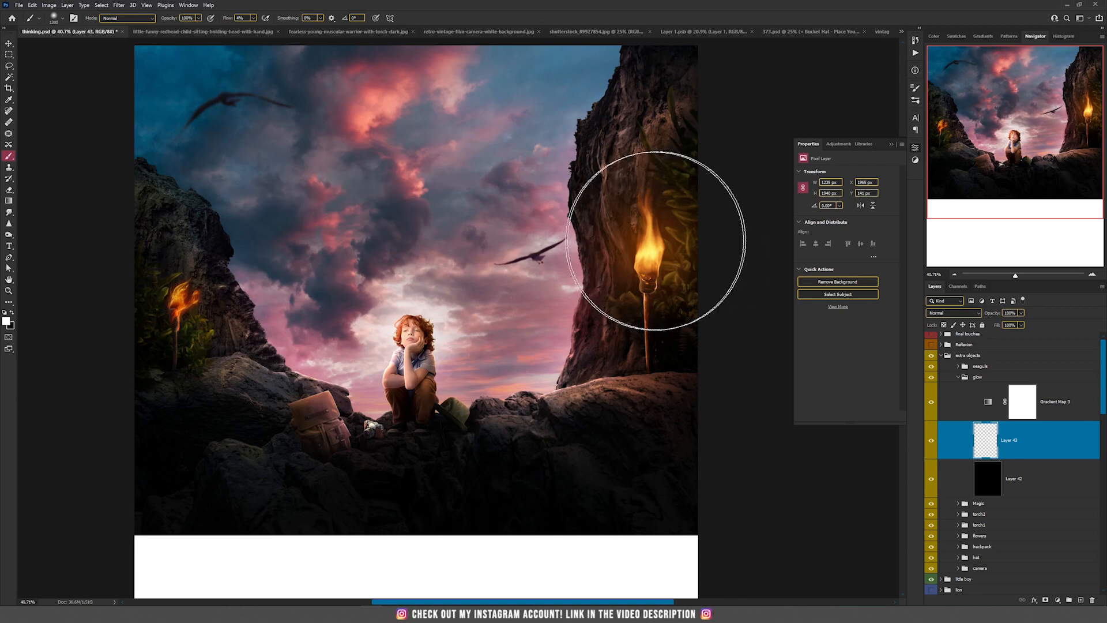
left_click(650, 219)
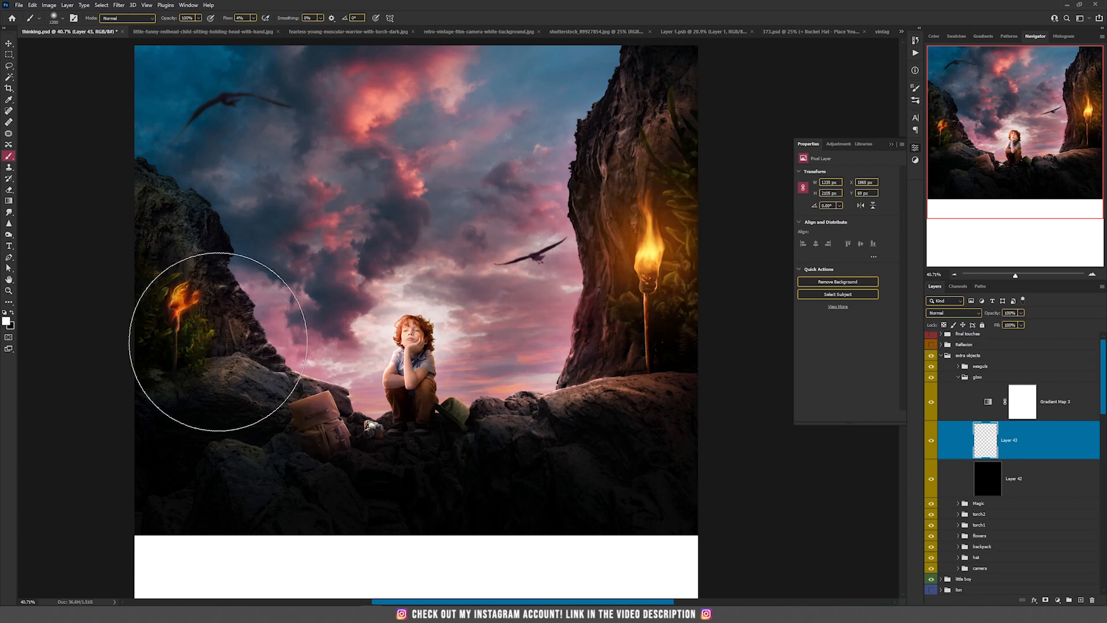
Step: Paint a matching white-brush glow around the smaller torch in the bushes, starting with a small brush and enlarging it between dabs
key("bracketleft")
key("bracketleft")
key("bracketleft")
key("bracketleft")
key("bracketleft")
key("bracketleft")
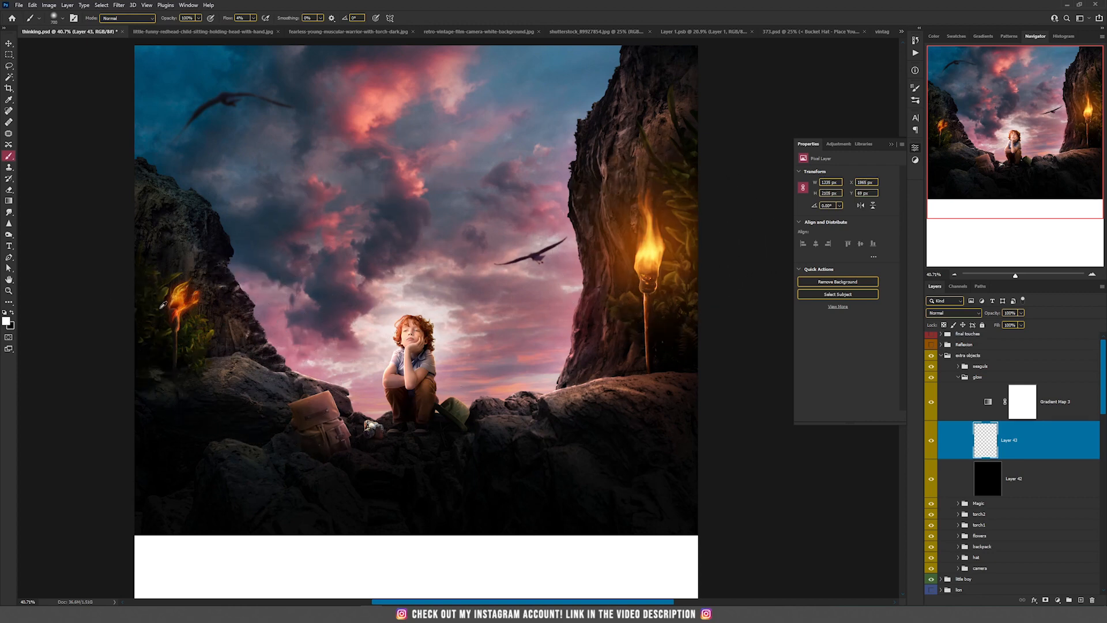
scroll(199, 310, "up", 2)
key("bracketleft")
key("bracketleft")
key("bracketleft")
key("bracketleft")
key("bracketleft")
key("bracketleft")
key("bracketleft")
key("bracketleft")
key("bracketleft")
key("bracketleft")
left_click(180, 310)
key("bracketright")
key("bracketright")
key("bracketright")
key("bracketright")
key("bracketright")
key("bracketright")
key("bracketright")
key("bracketright")
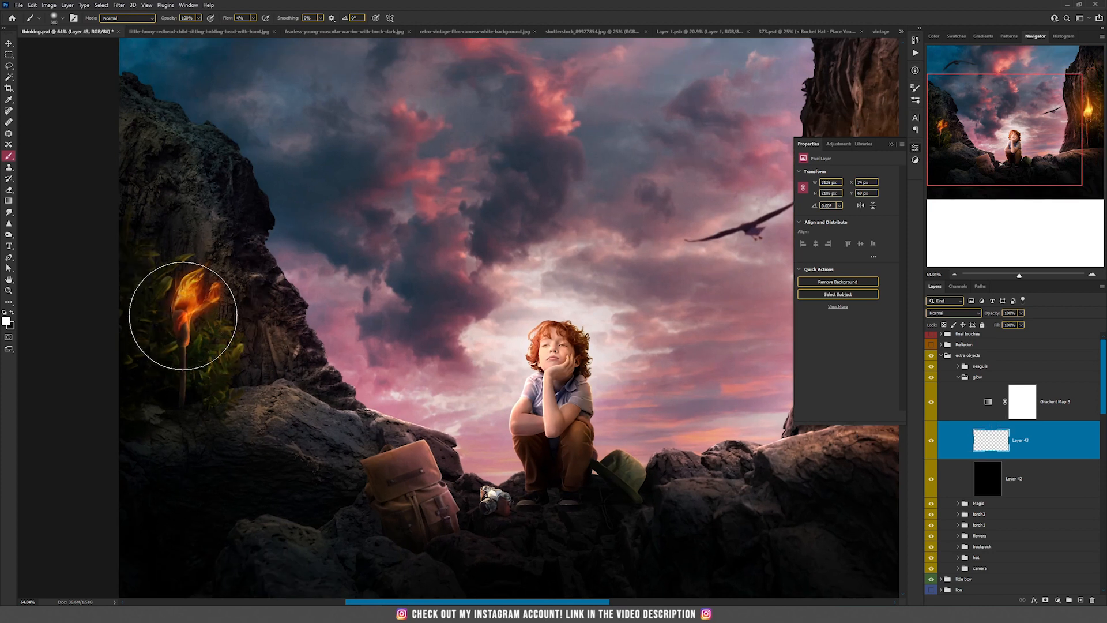
key("bracketright")
key("bracketright")
key("bracketright")
key("bracketright")
key("bracketright")
left_click(184, 318)
key("bracketright")
key("bracketright")
key("bracketright")
key("bracketright")
left_click(192, 309)
scroll(192, 309, "down", 3)
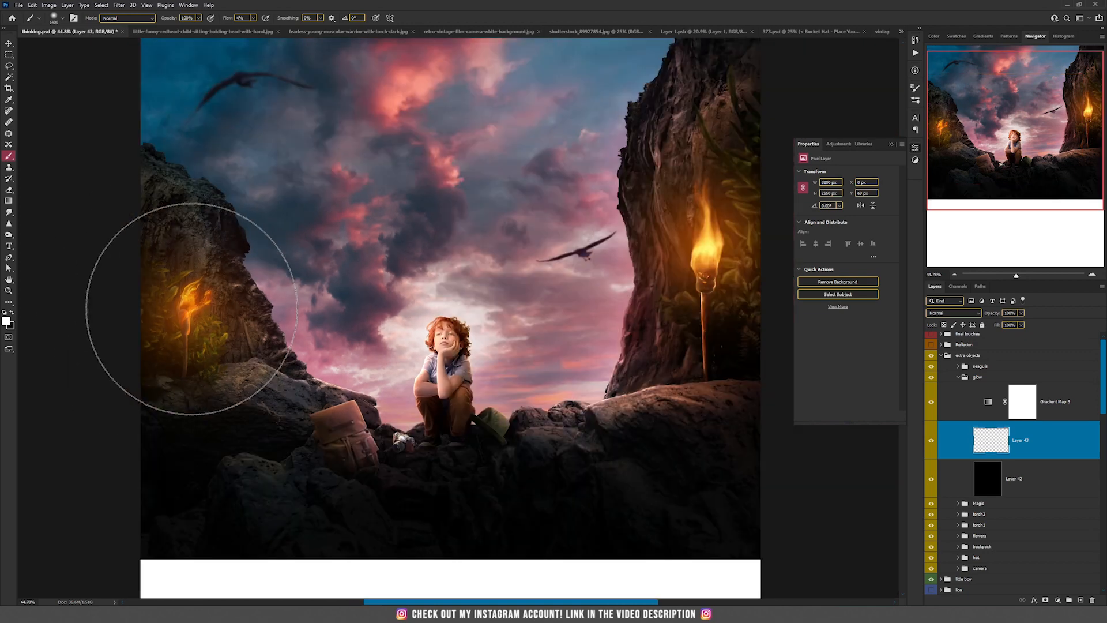
key("v")
scroll(397, 321, "down", 3)
scroll(397, 321, "down", 1)
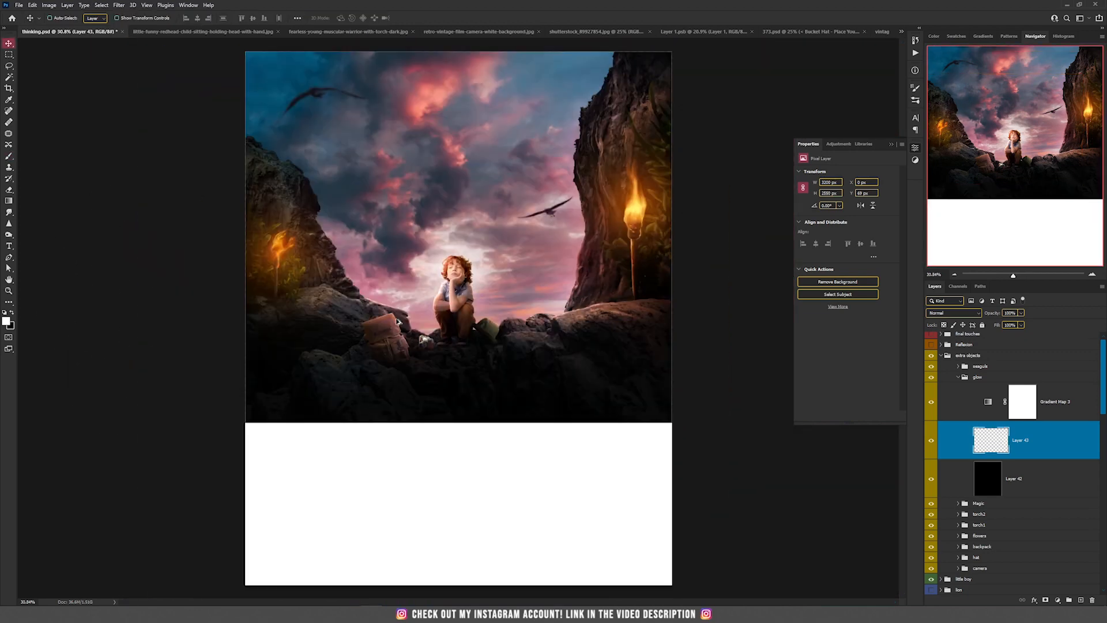
scroll(333, 272, "up", 2)
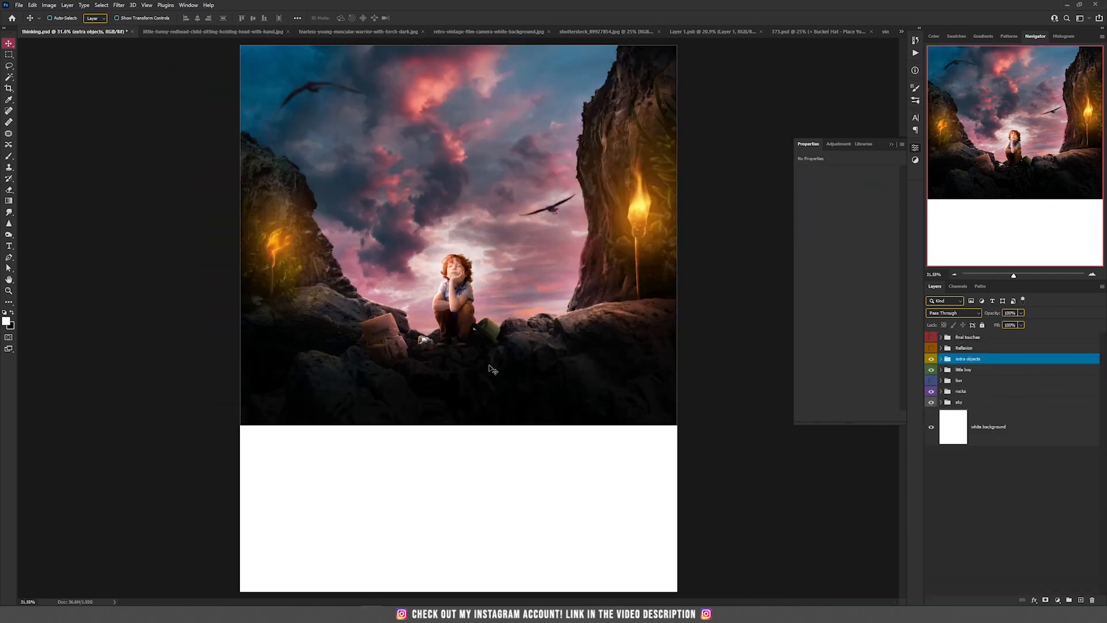
scroll(468, 361, "down", 2)
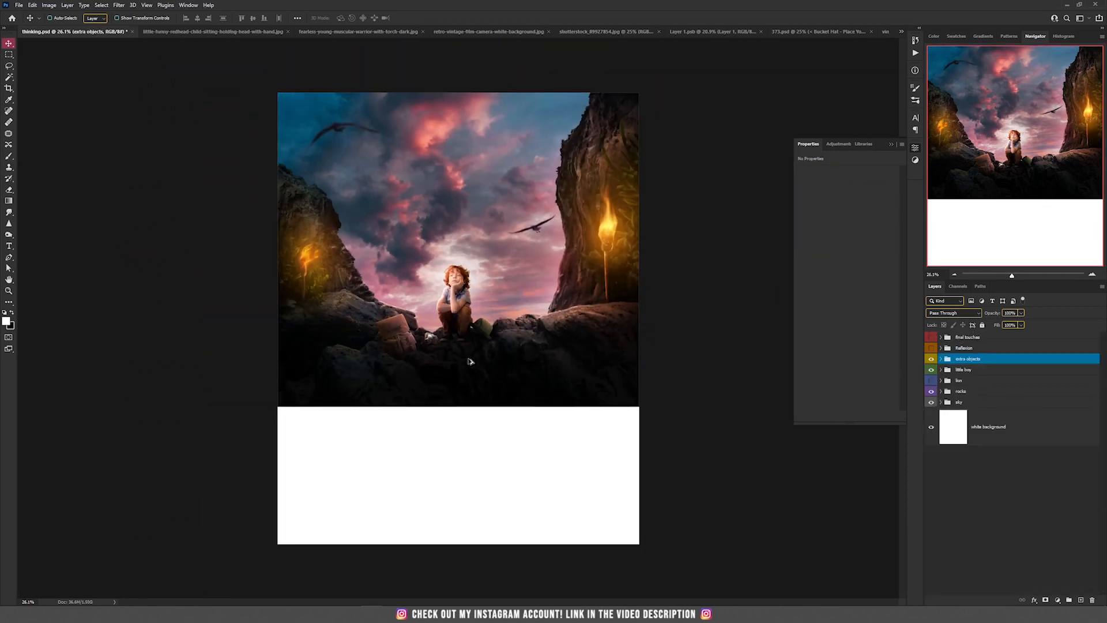
scroll(480, 357, "up", 2)
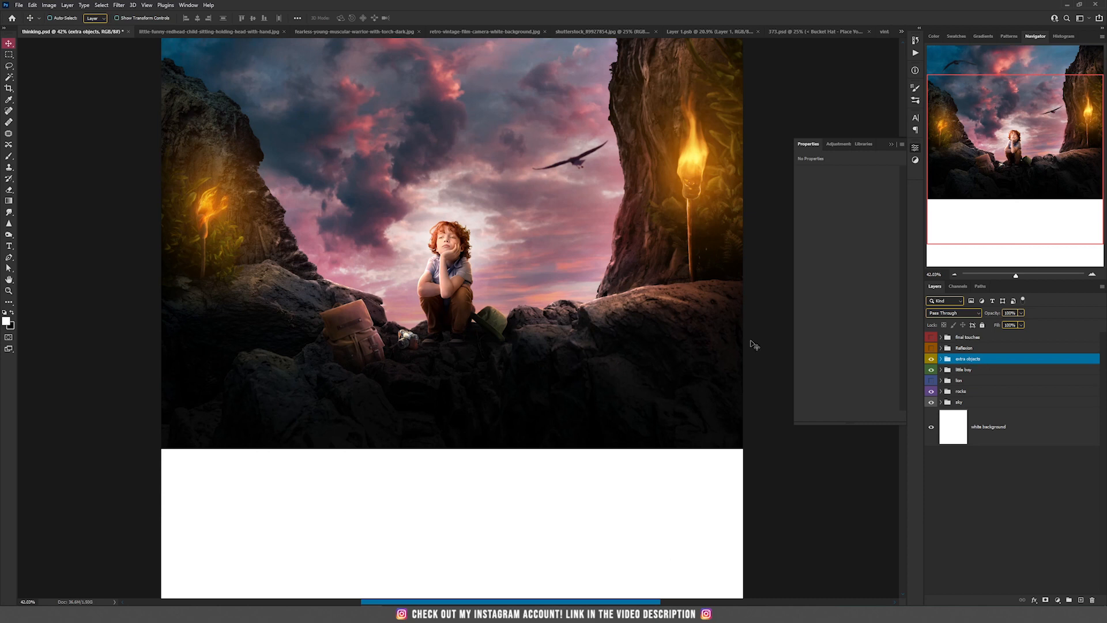
scroll(549, 336, "down", 1)
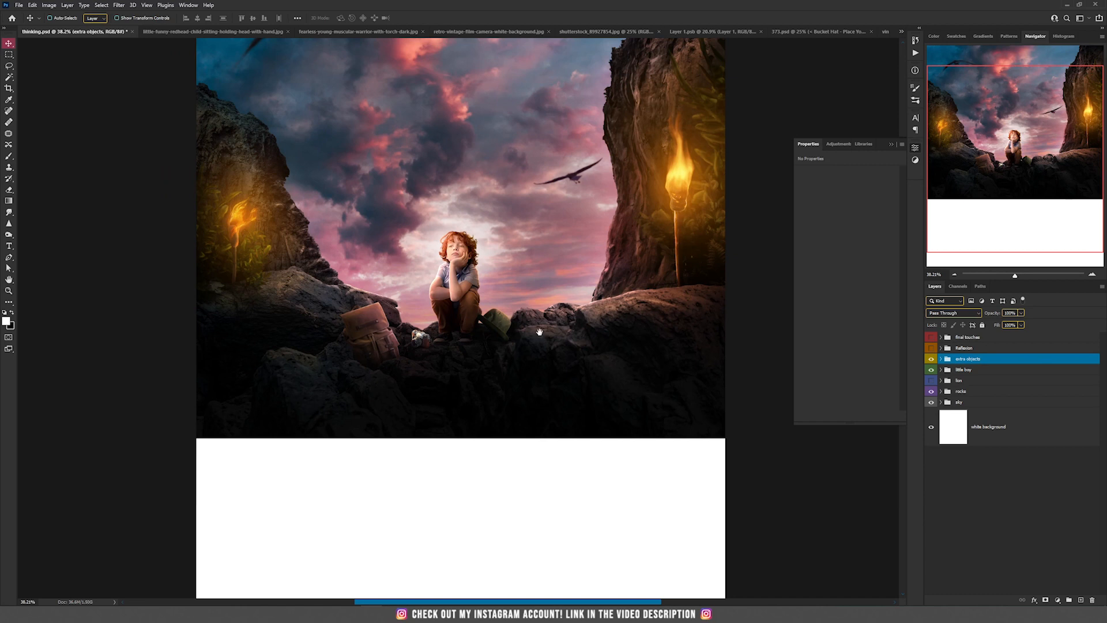
left_click_drag(569, 331, 515, 385)
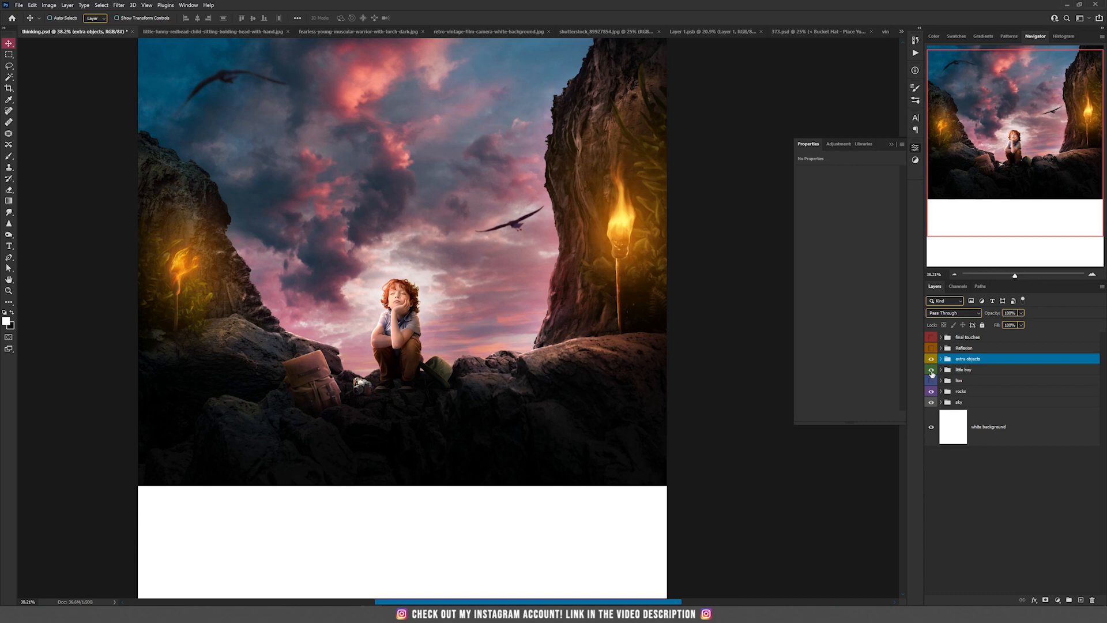
Step: Hide the little boy group and the backpack, hat and camera groups, and make the lion group visible
left_click(931, 371)
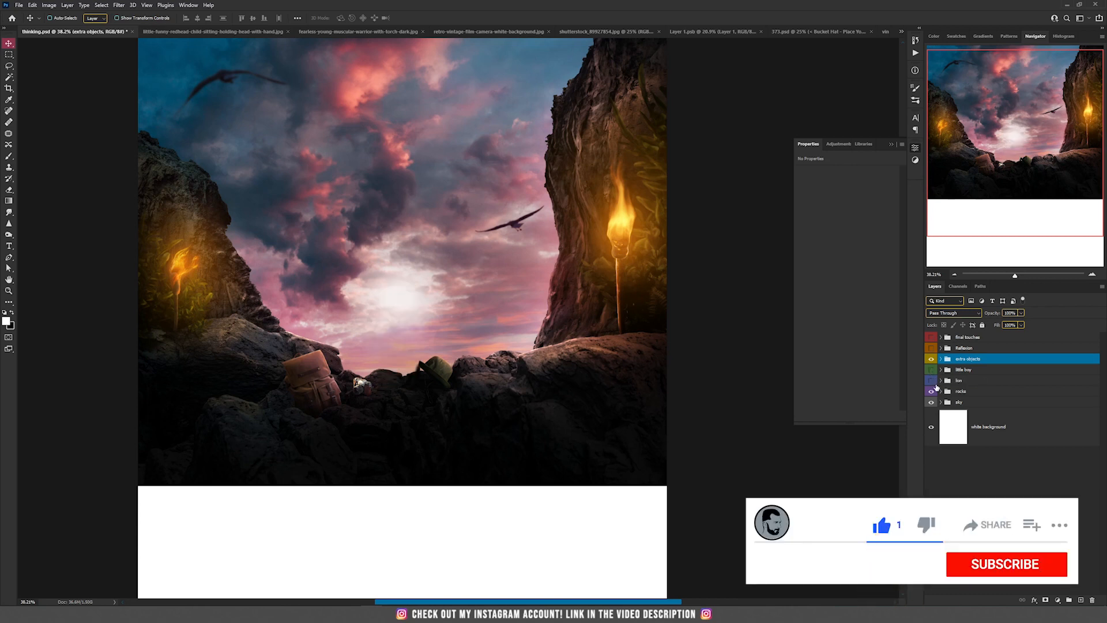
left_click(931, 381)
left_click(941, 380)
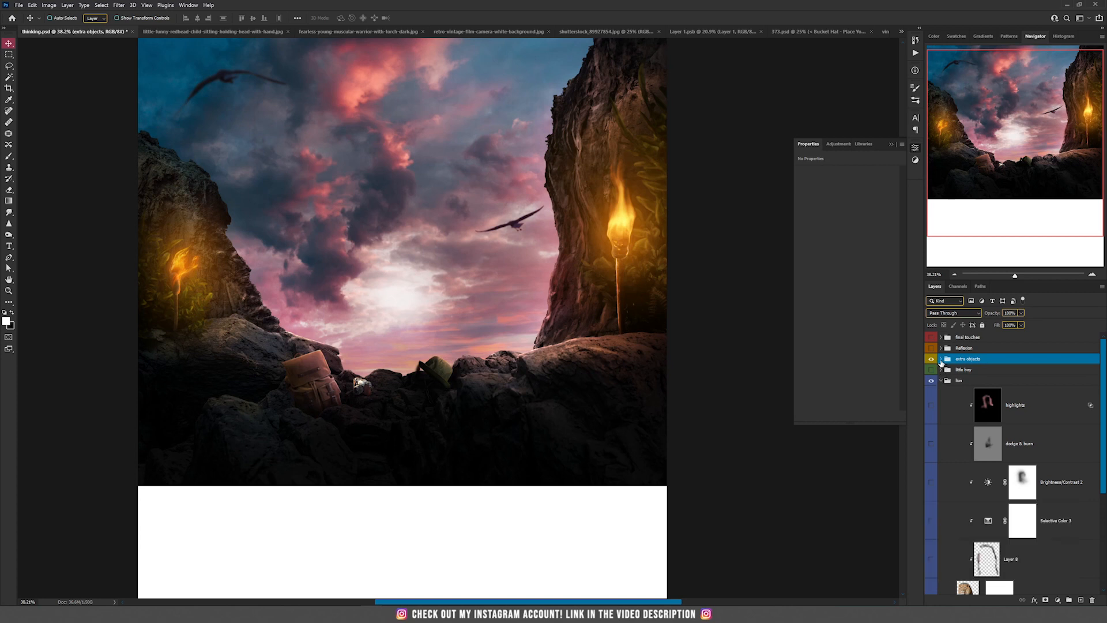
left_click(941, 359)
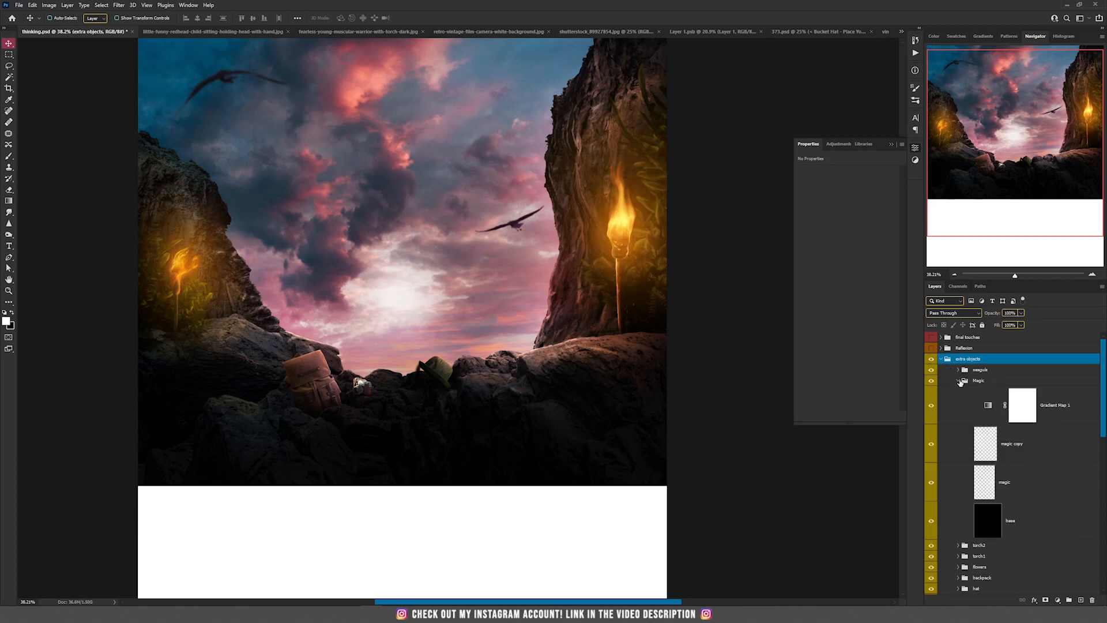
left_click(959, 381)
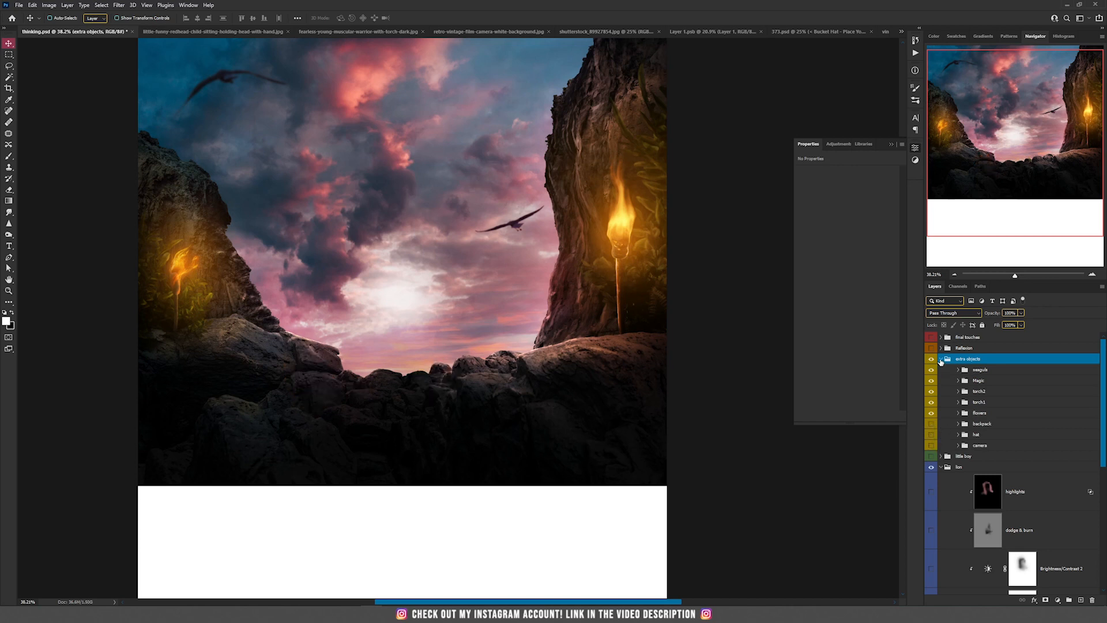
left_click(941, 359)
scroll(943, 383, "down", 3)
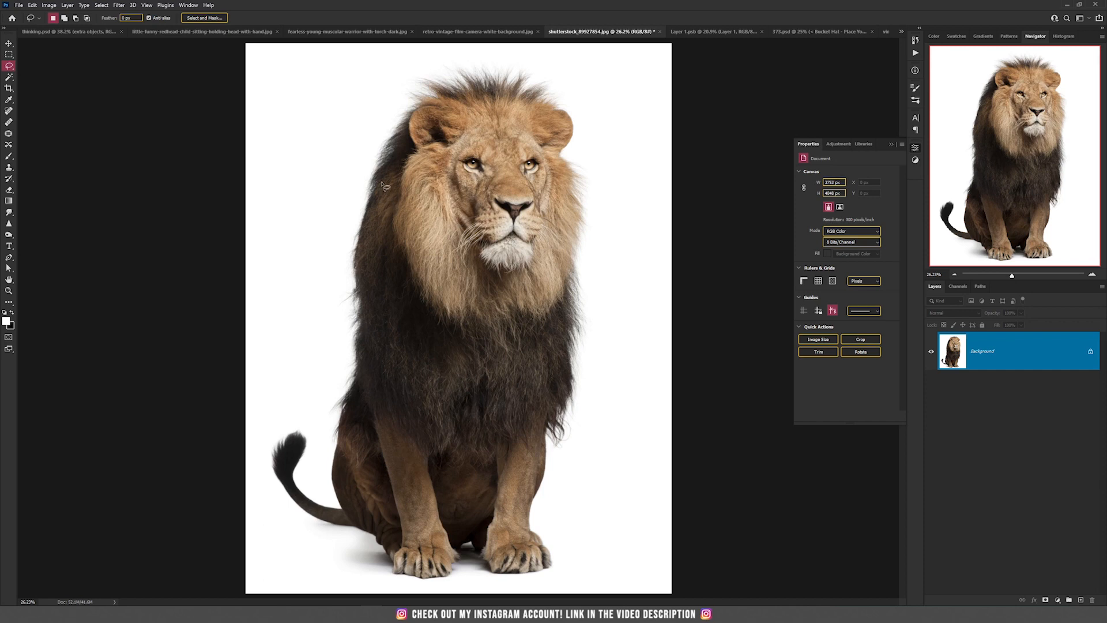
Step: In the lion photo, select the white background and ground shadows with the Magic Wand and hide them with an inverted layer mask
right_click(10, 67)
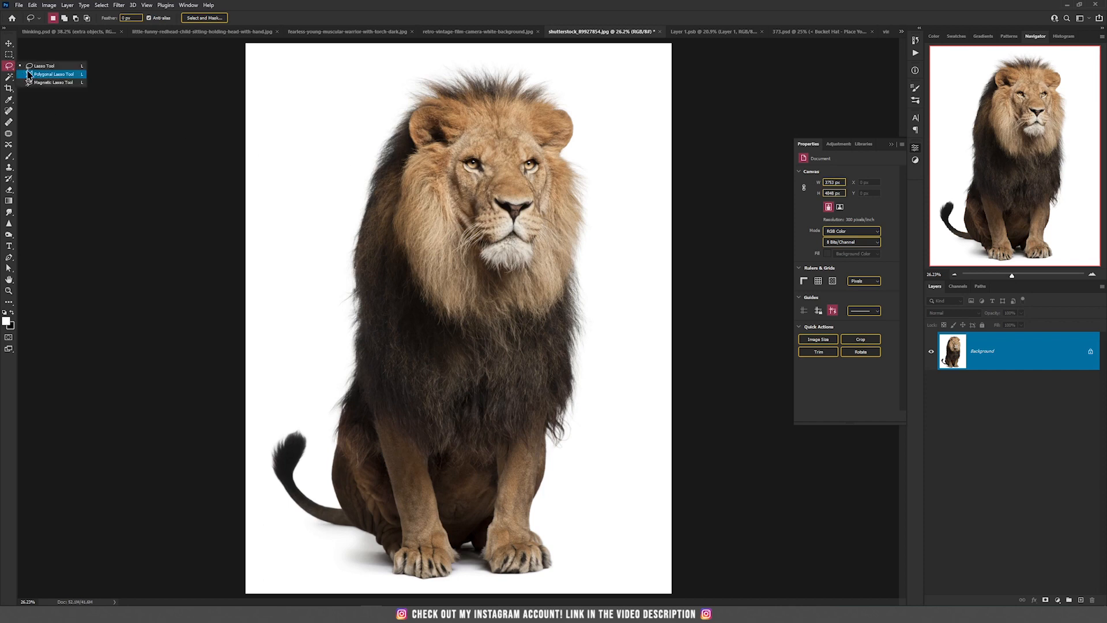
left_click(9, 77)
left_click(40, 95)
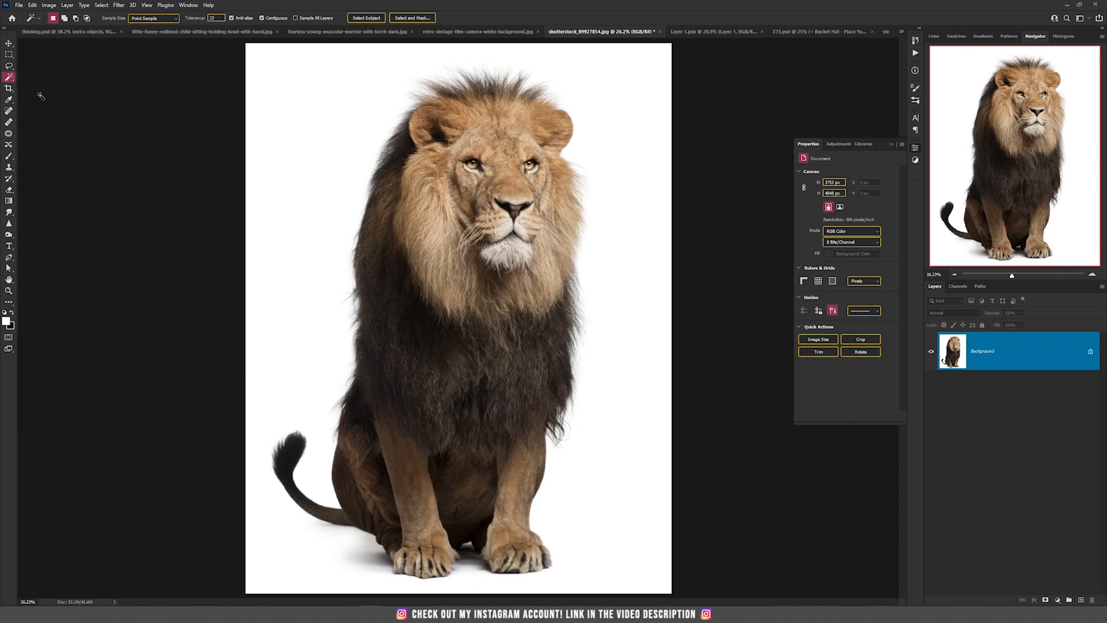
left_click(306, 107)
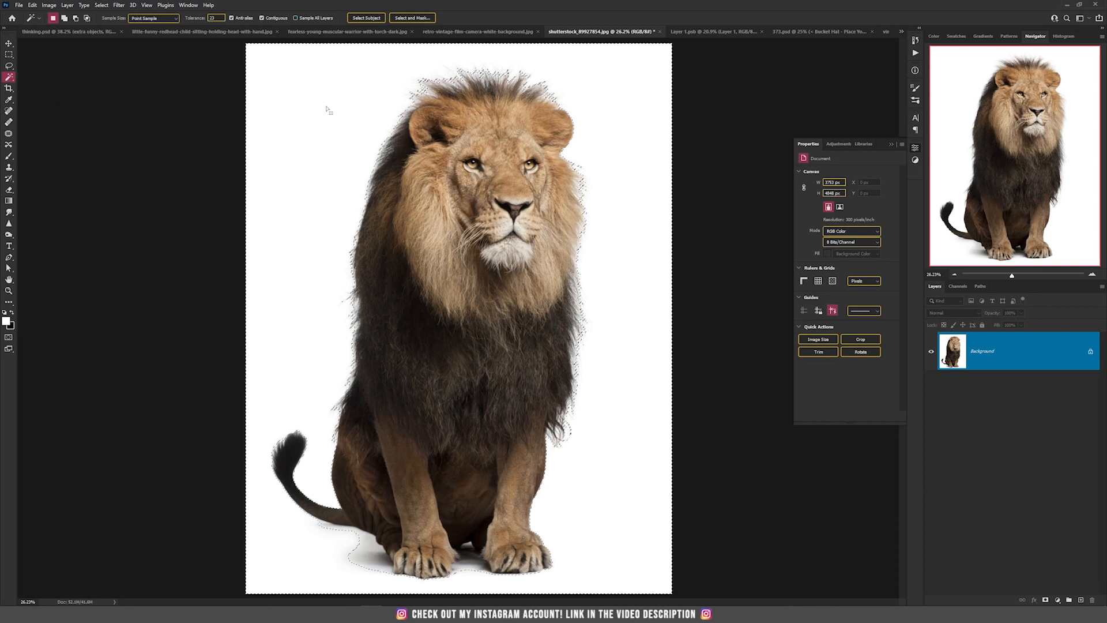
key("shift")
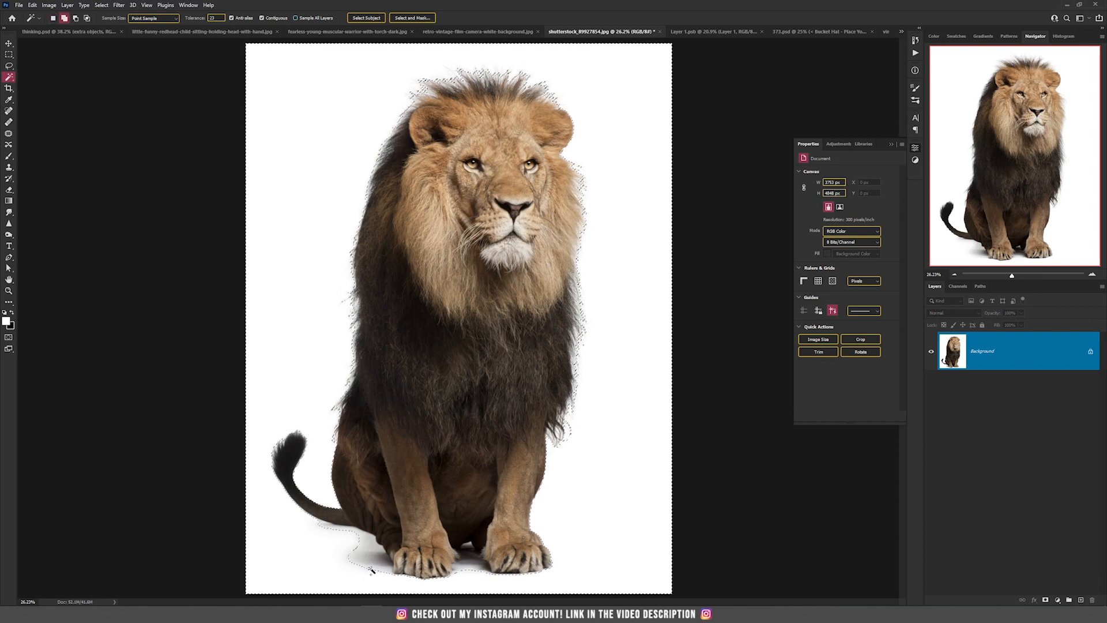
left_click(331, 529, "shift")
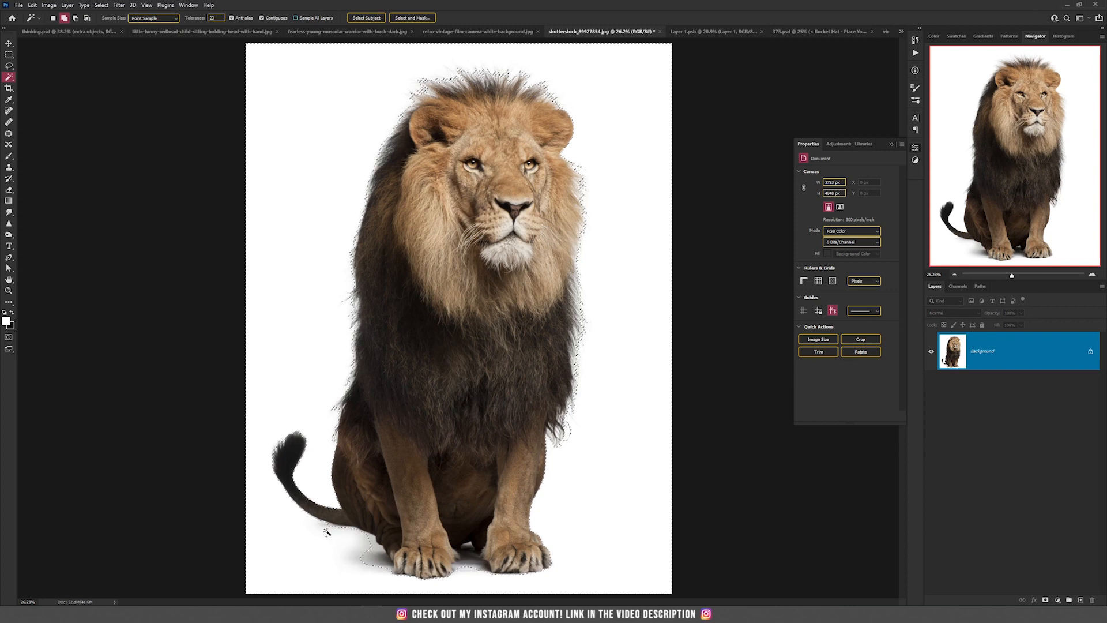
left_click(387, 561, "shift")
left_click(505, 568, "shift")
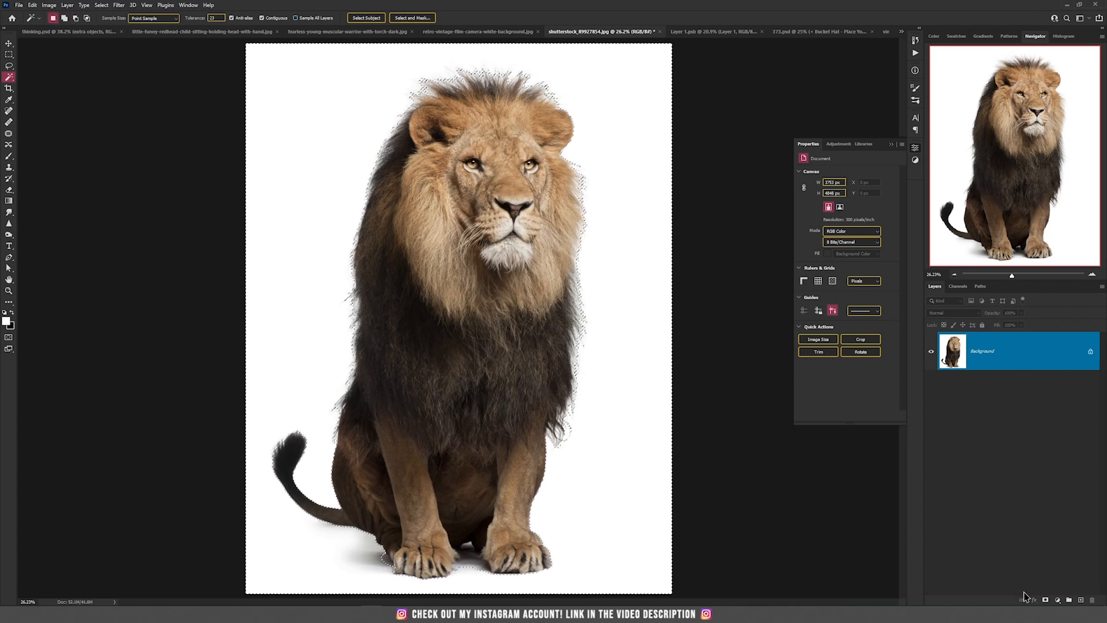
left_click(1047, 602)
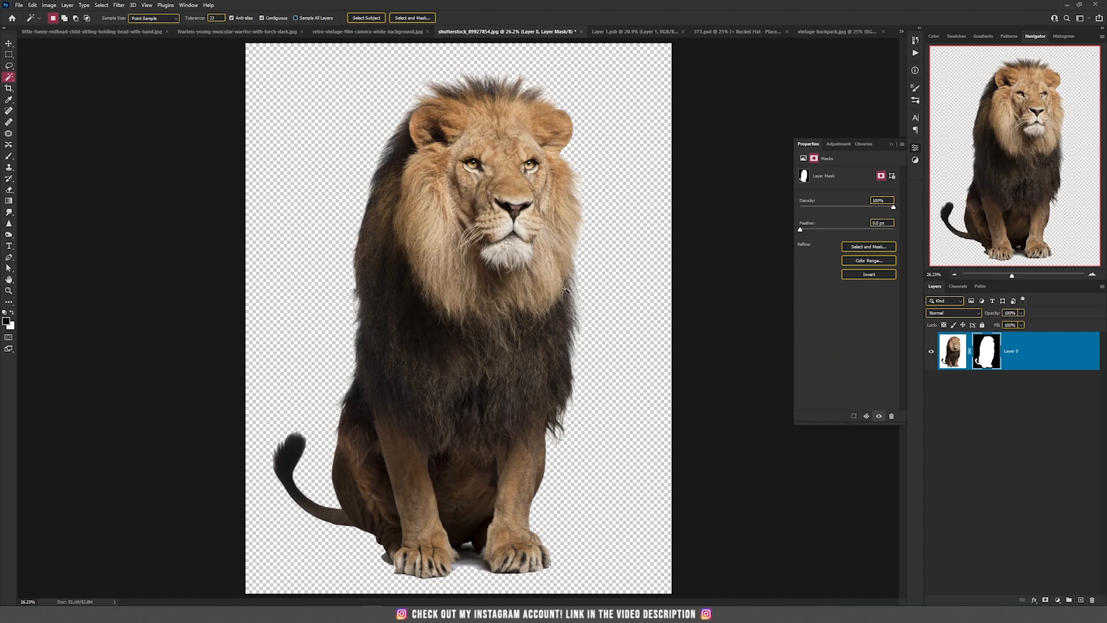
Step: Refine the lion mask in Select and Mask, brushing the Refine Edge Brush along the fur on both sides of the mane
key("v")
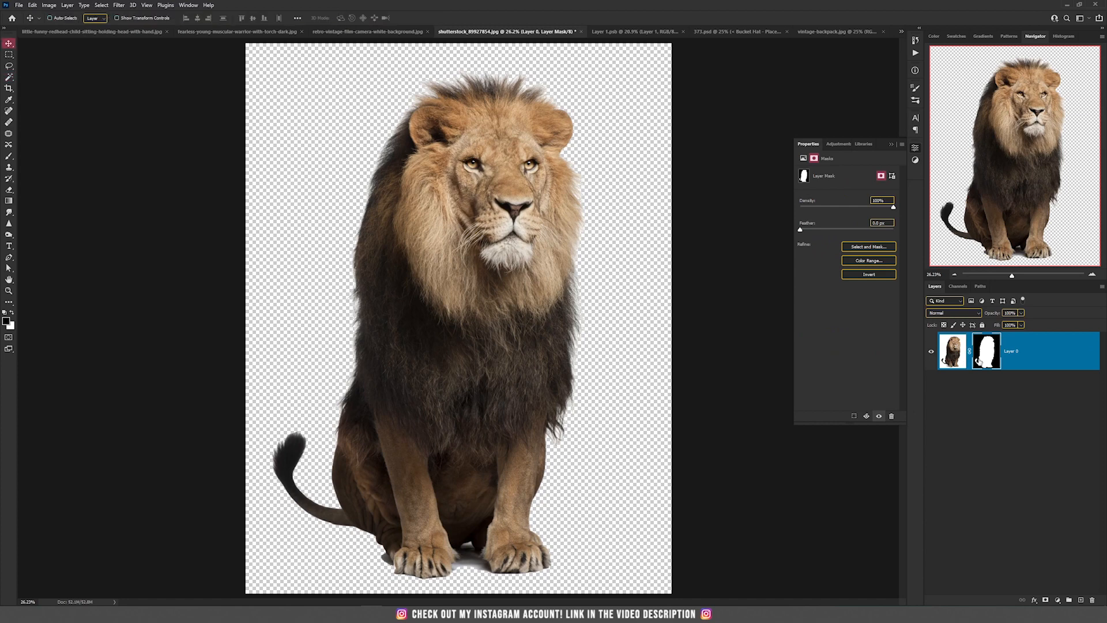
double_click(980, 362)
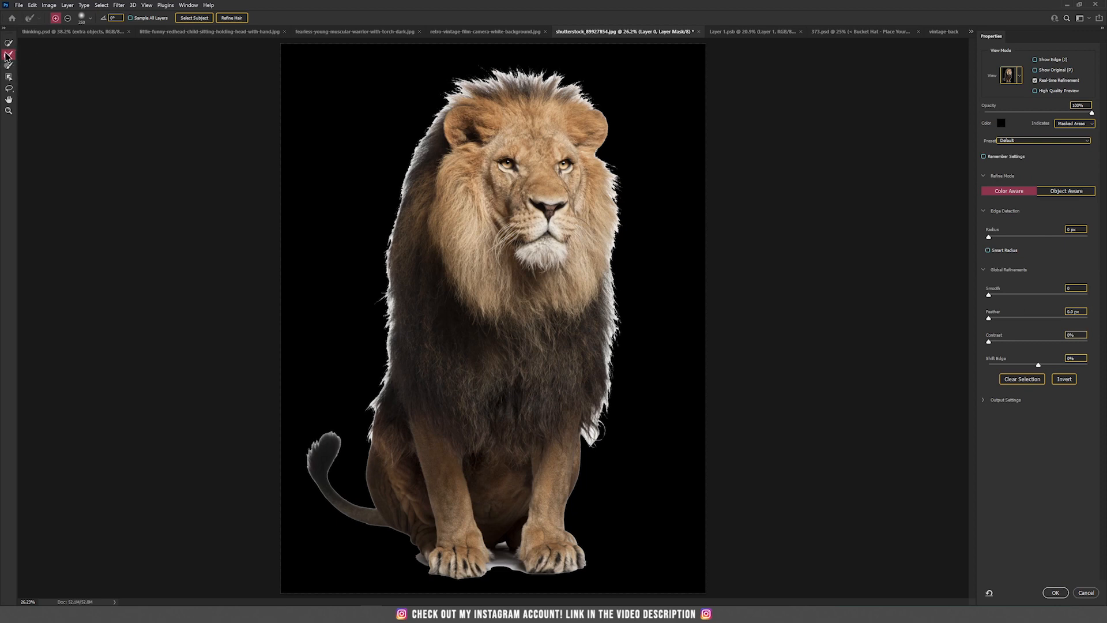
mouse_move(455, 83)
left_mouse_down()
mouse_move(512, 65)
mouse_move(576, 75)
mouse_move(629, 98)
mouse_move(649, 140)
mouse_move(625, 164)
mouse_move(617, 393)
mouse_move(609, 424)
mouse_move(607, 420)
left_mouse_up()
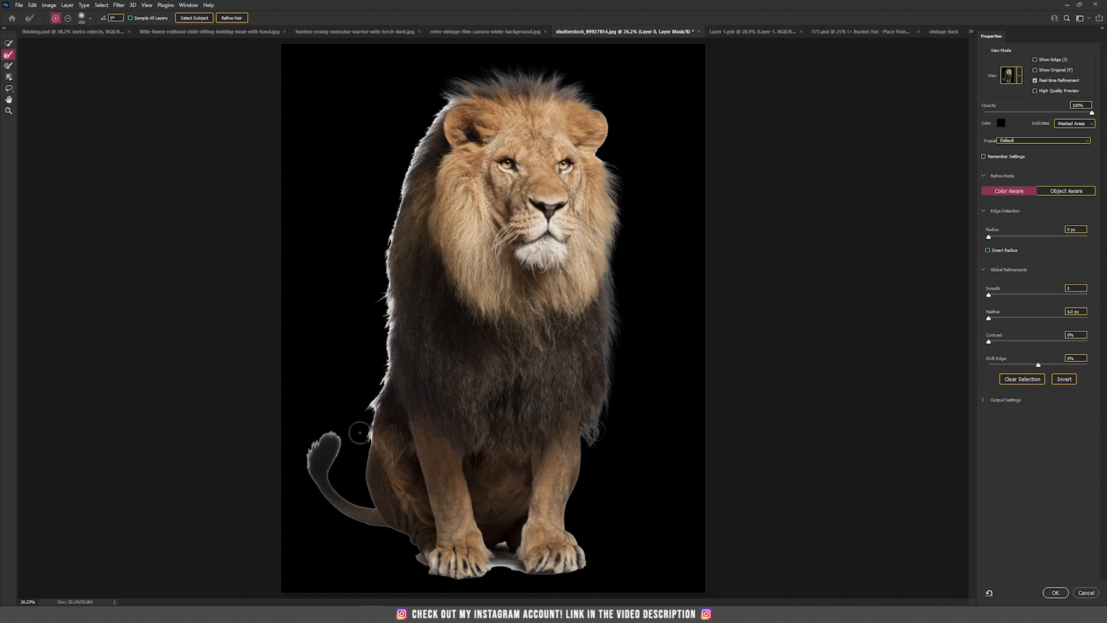
mouse_move(365, 422)
left_mouse_down()
mouse_move(389, 355)
mouse_move(382, 235)
mouse_move(393, 196)
mouse_move(408, 153)
mouse_move(468, 81)
left_mouse_up()
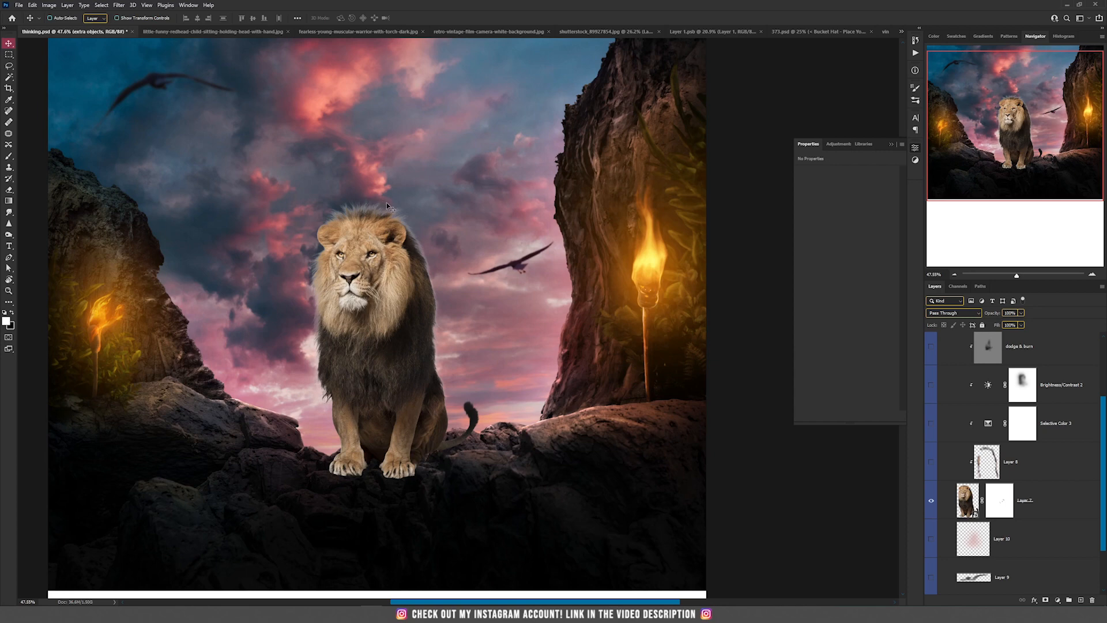
scroll(386, 203, "up", 4)
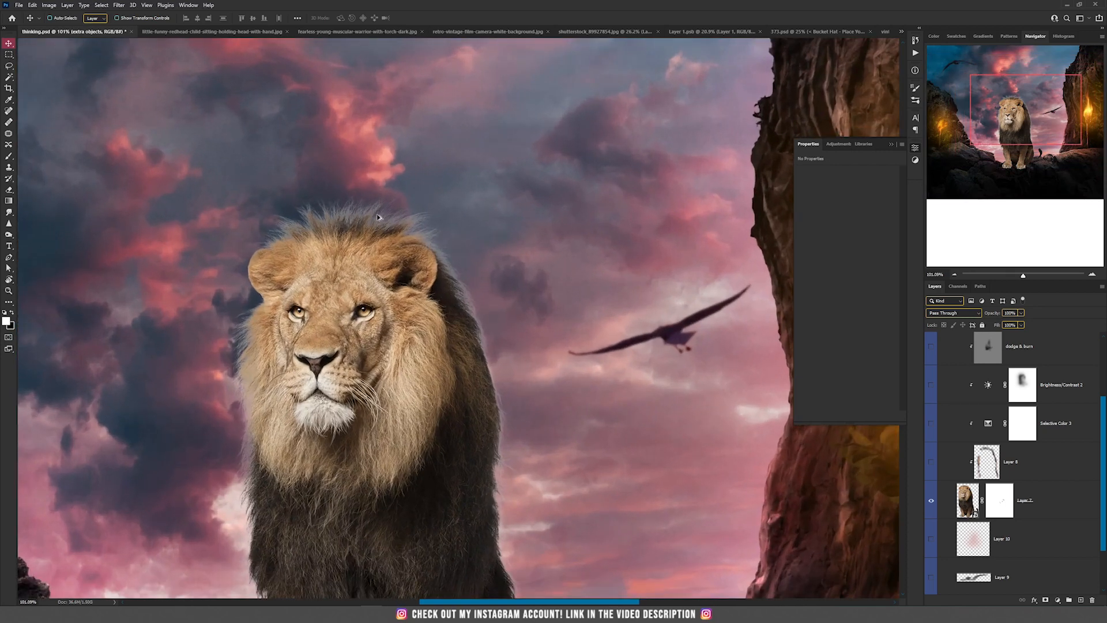
Step: Compare the lion's fur edges with and without the clipped Layer 8 retouching
scroll(340, 277, "down", 3)
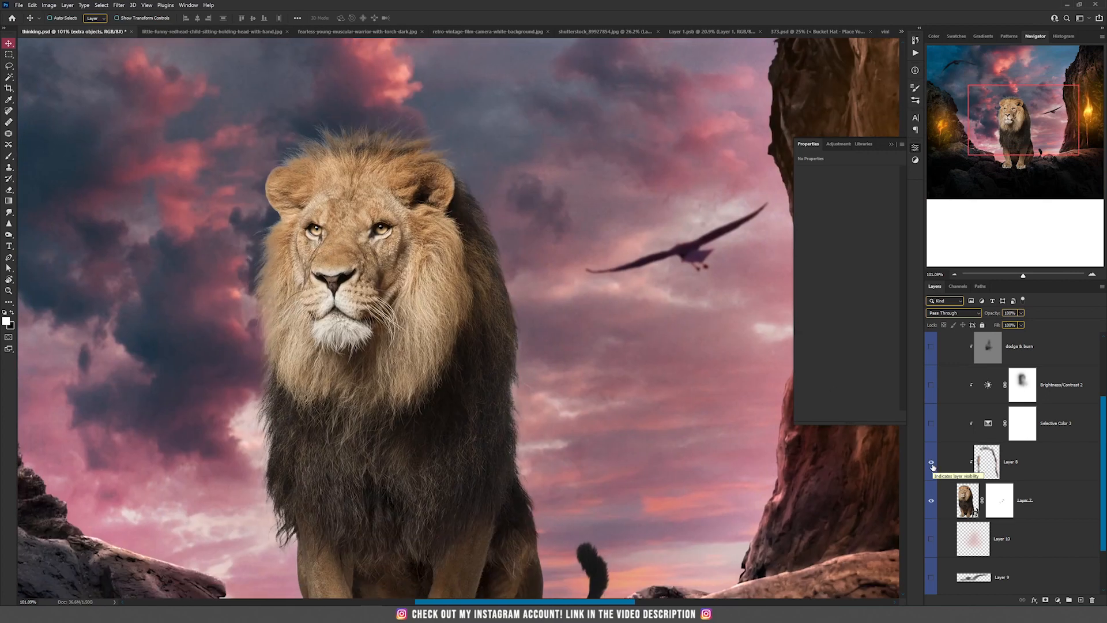
left_click(994, 465)
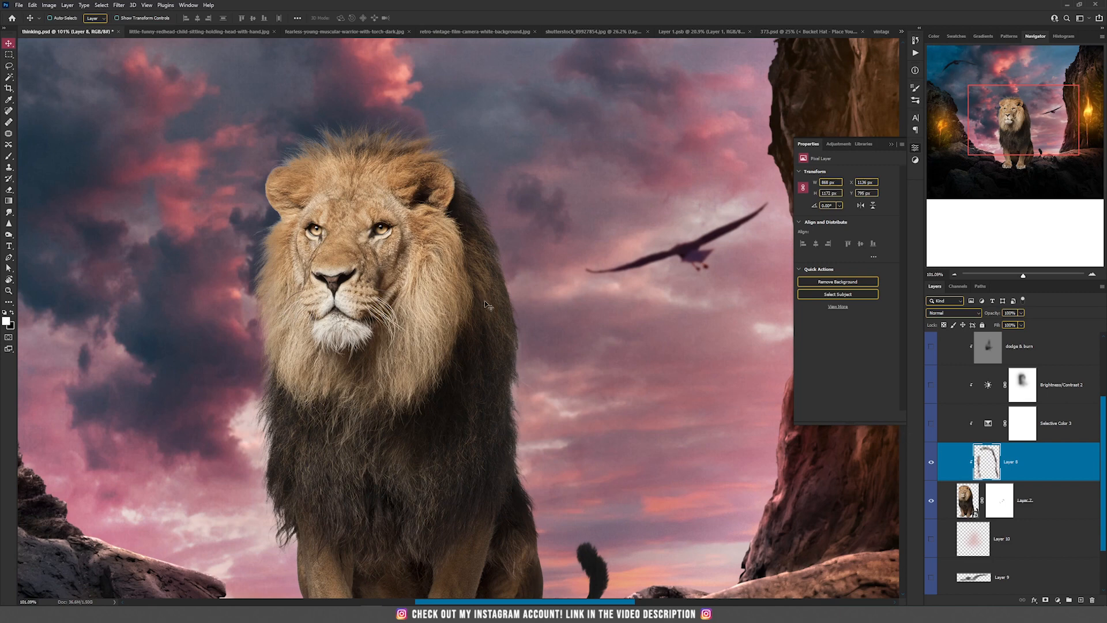
left_click(932, 465)
left_click(932, 464)
left_click(932, 463)
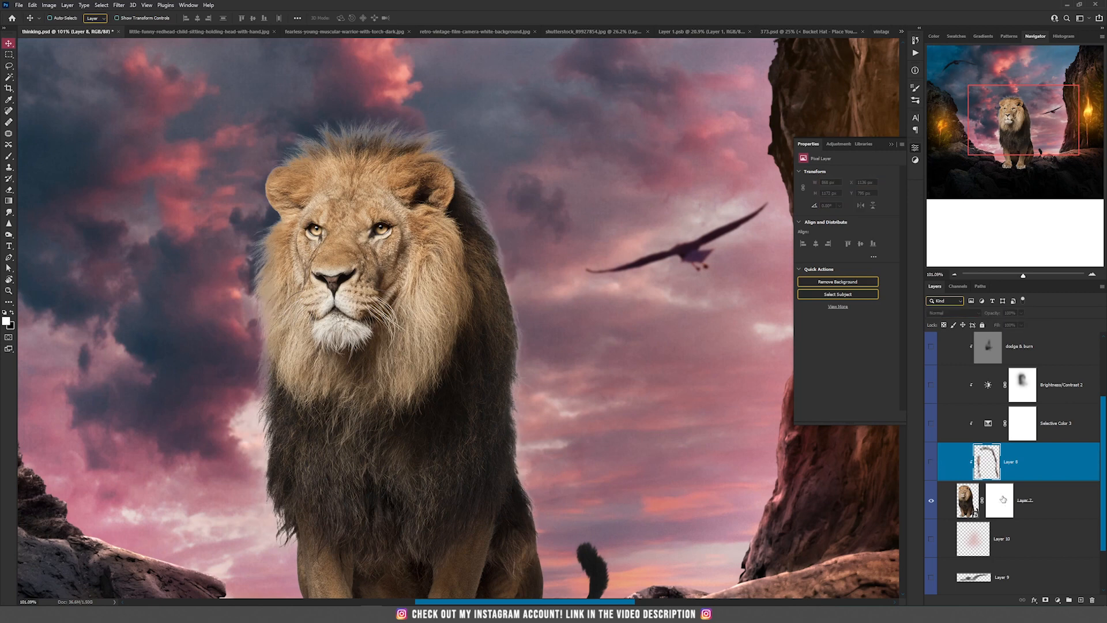
Step: Add a new layer clipped to the lion layer and set up the Clone Stamp with a soft brush
left_click(1040, 495)
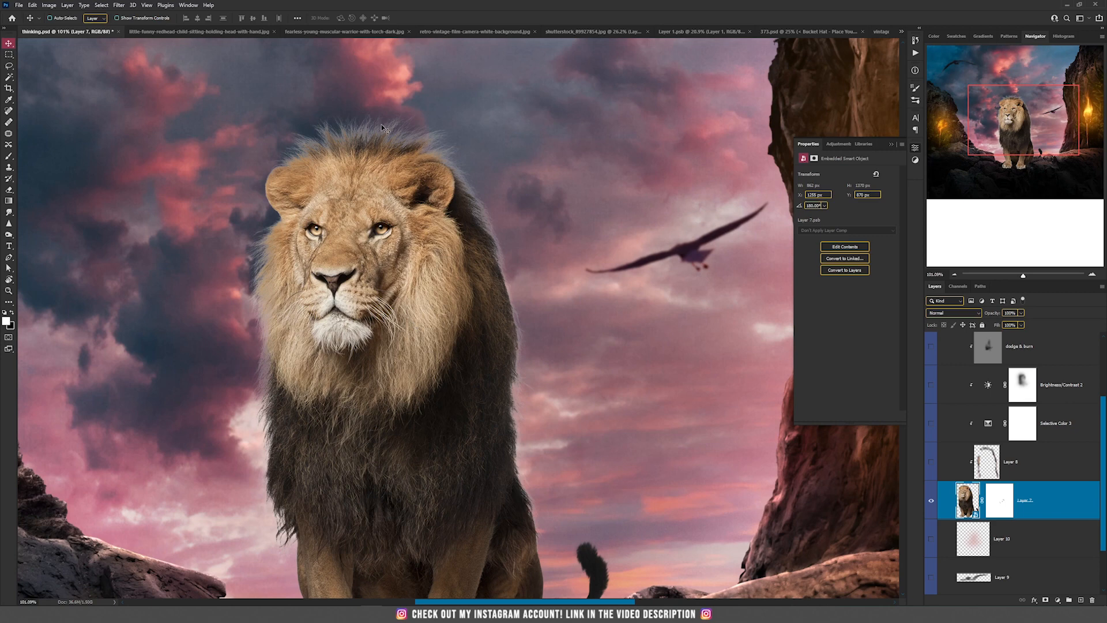
left_click(1079, 599)
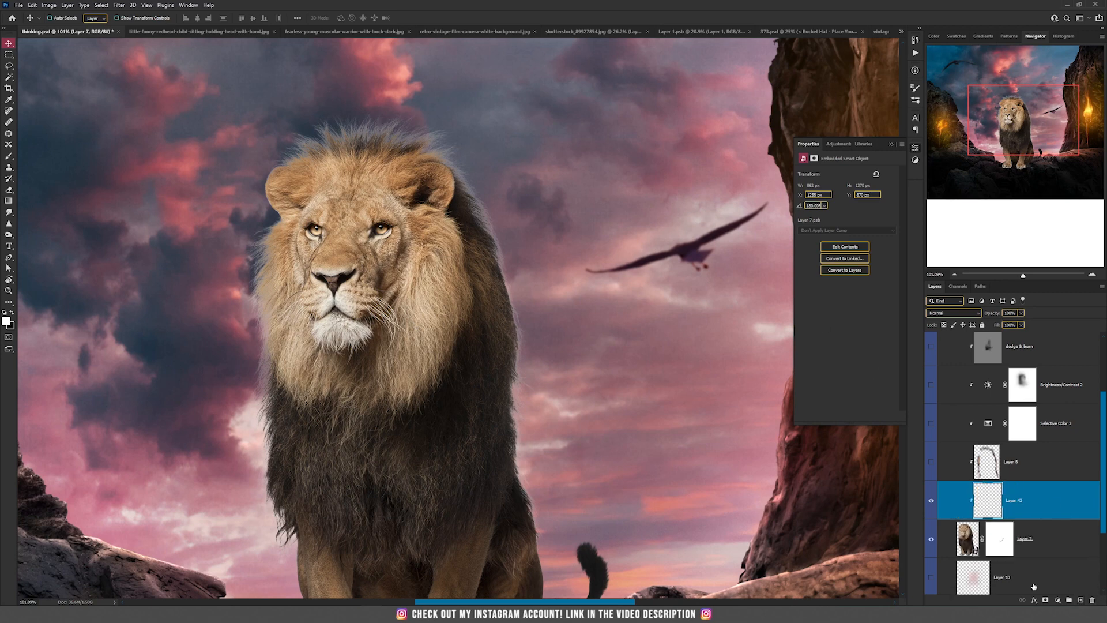
left_click(10, 168)
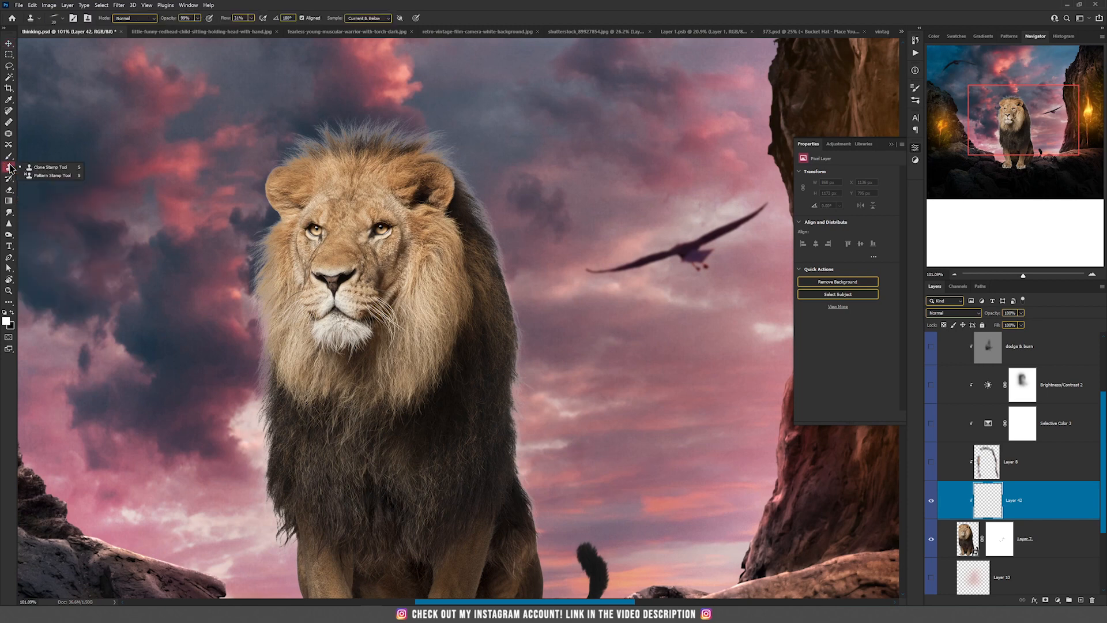
right_click(295, 236)
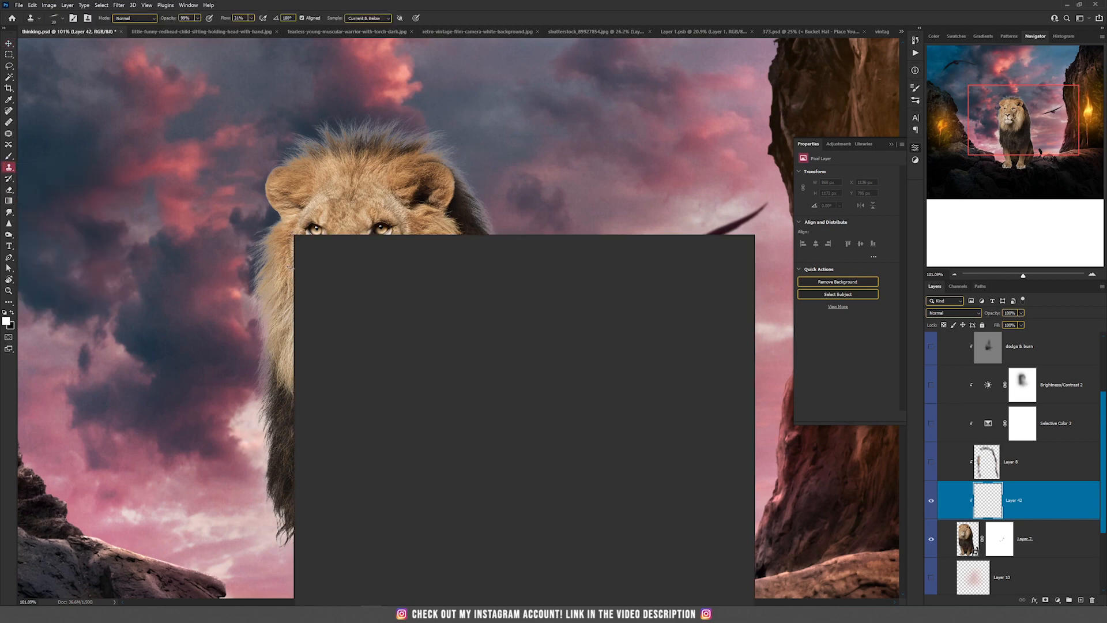
double_click(319, 340)
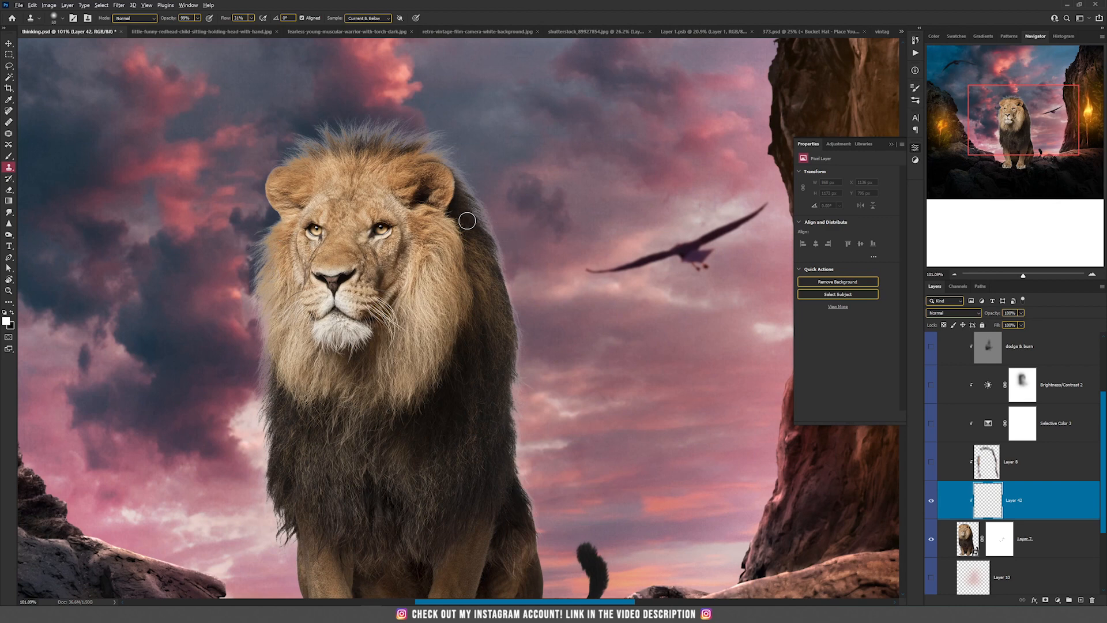
Step: Clone dark fur over the pale fringe along the right edge of the lion's mane
left_click(483, 242, "alt")
scroll(479, 236, "up", 5)
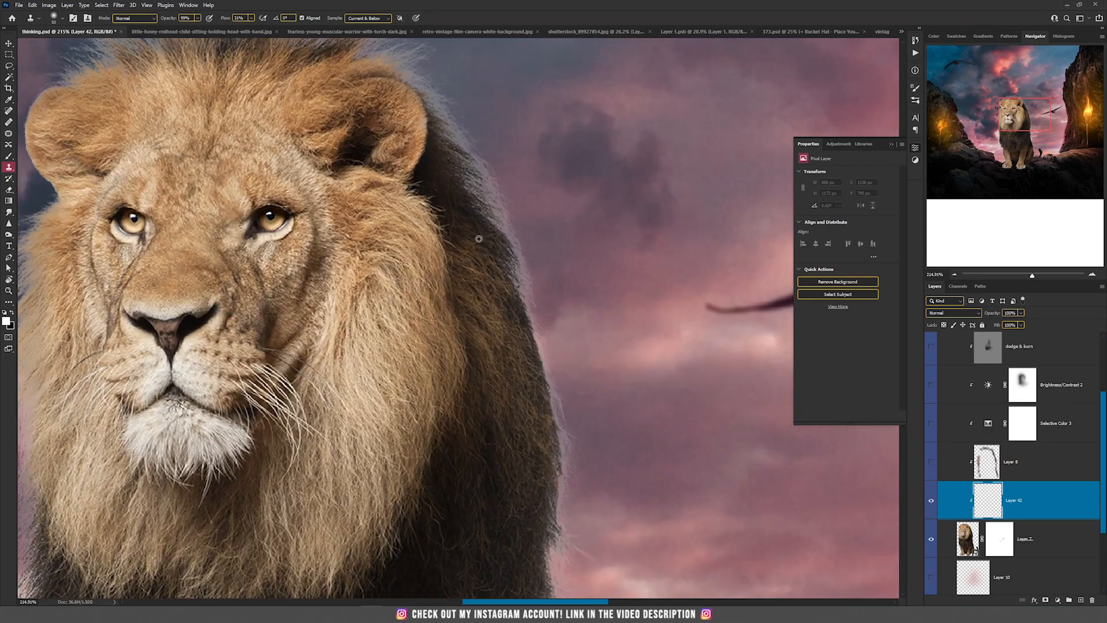
left_click(483, 238, "alt")
mouse_move(486, 237)
left_mouse_down()
mouse_move(517, 244)
mouse_move(527, 262)
mouse_move(559, 351)
mouse_move(566, 387)
mouse_move(554, 392)
mouse_move(574, 469)
mouse_move(555, 276)
mouse_move(546, 281)
left_mouse_up()
left_click_drag(473, 227, 462, 190)
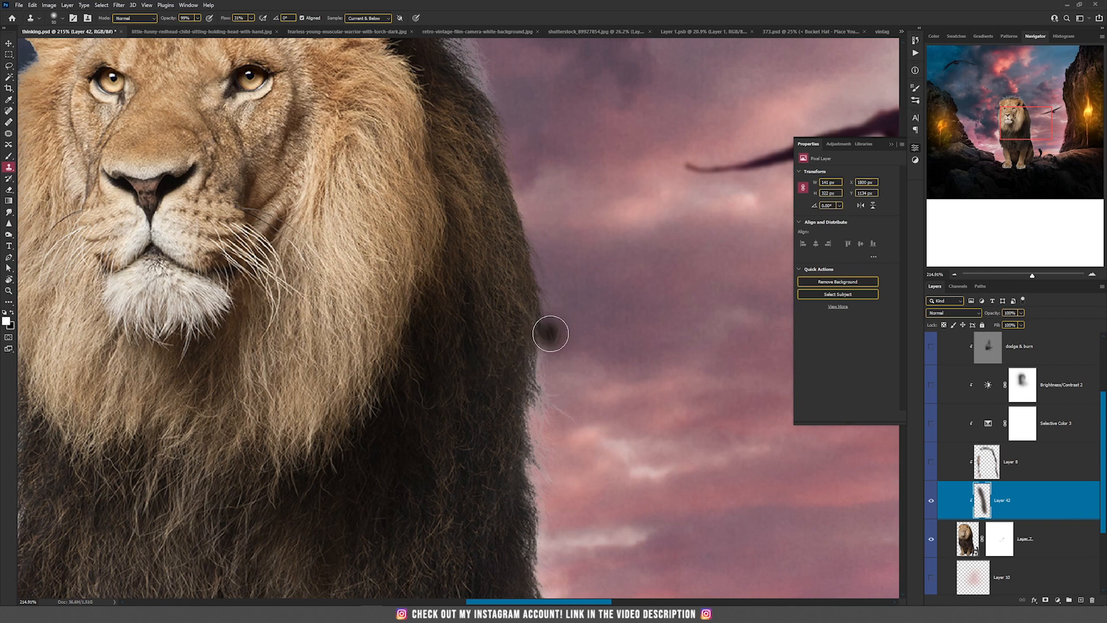
mouse_move(546, 334)
left_mouse_down()
mouse_move(535, 434)
mouse_move(598, 444)
mouse_move(541, 492)
mouse_move(544, 503)
mouse_move(526, 313)
left_mouse_up()
Step: Clone dark fur over the fringe along the lion's lower back and flank on the right side
scroll(526, 314, "down", 5)
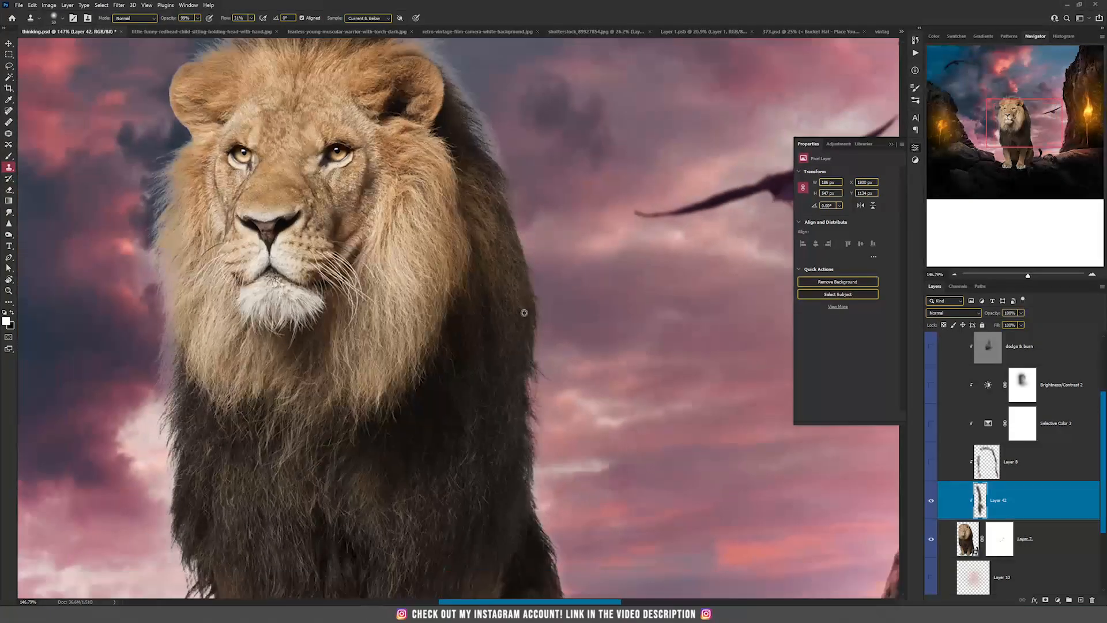
scroll(496, 309, "up", 3)
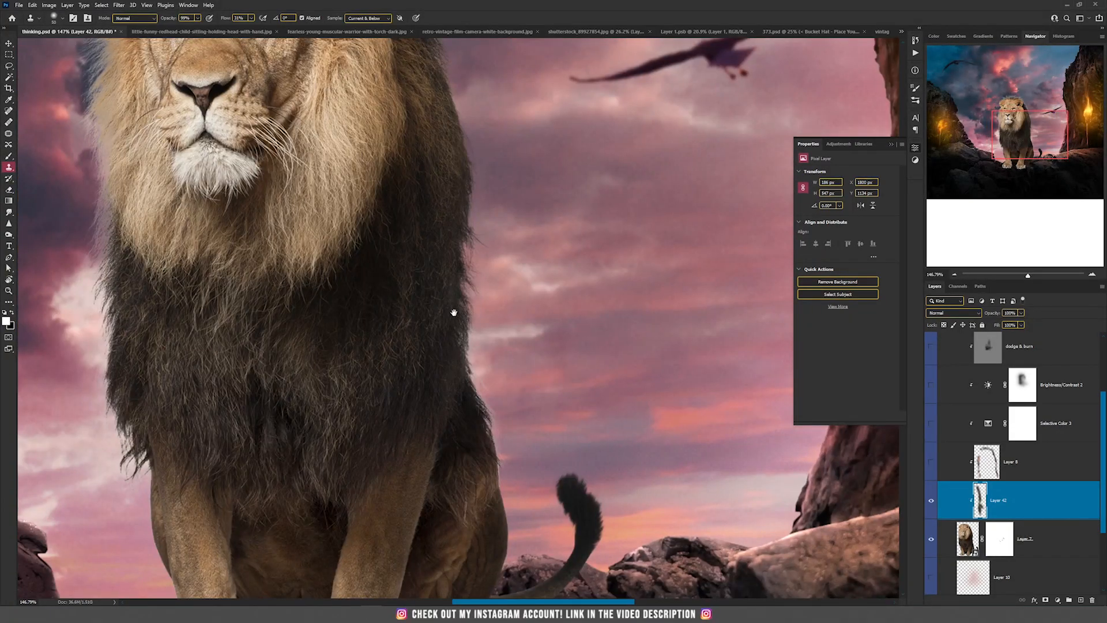
left_click_drag(457, 320, 420, 237)
scroll(419, 245, "up", 2)
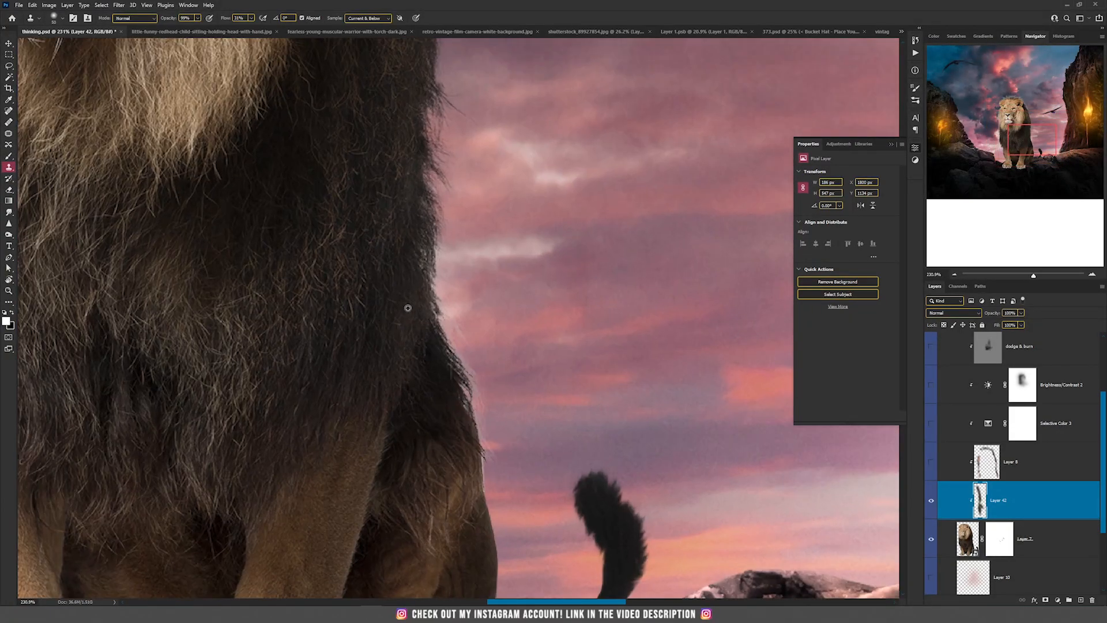
mouse_move(460, 296)
left_mouse_down()
mouse_move(453, 328)
mouse_move(432, 271)
mouse_move(507, 443)
left_mouse_up()
scroll(462, 288, "down", 2)
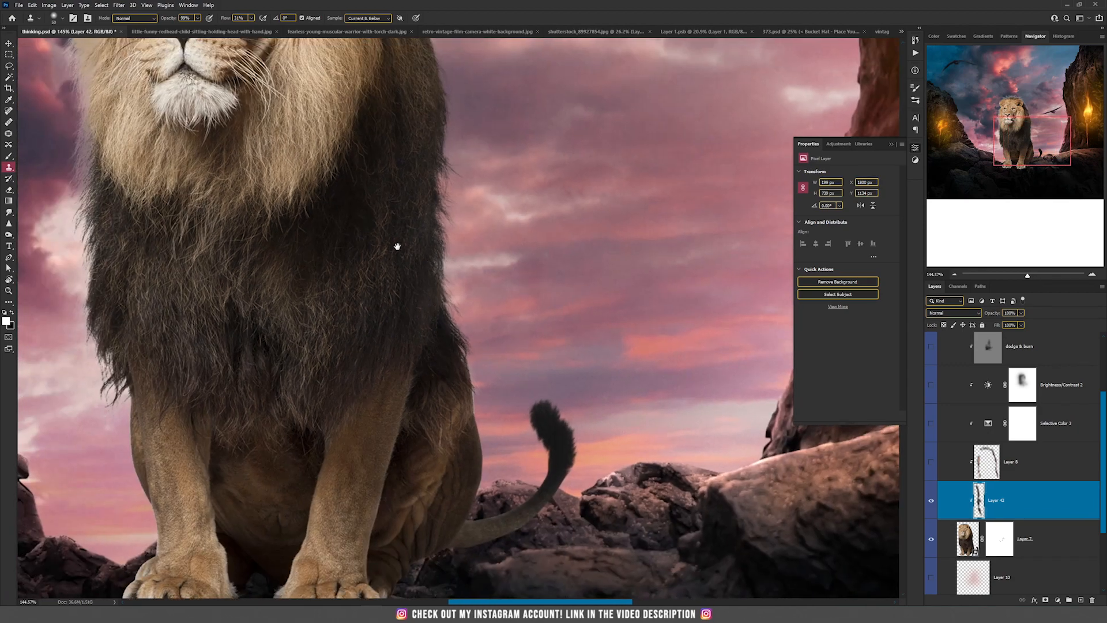
Step: Clone fur over the fringe along the left edge of the mane and across the top of the lion's head
left_click_drag(395, 245, 543, 246)
left_click_drag(324, 195, 361, 347)
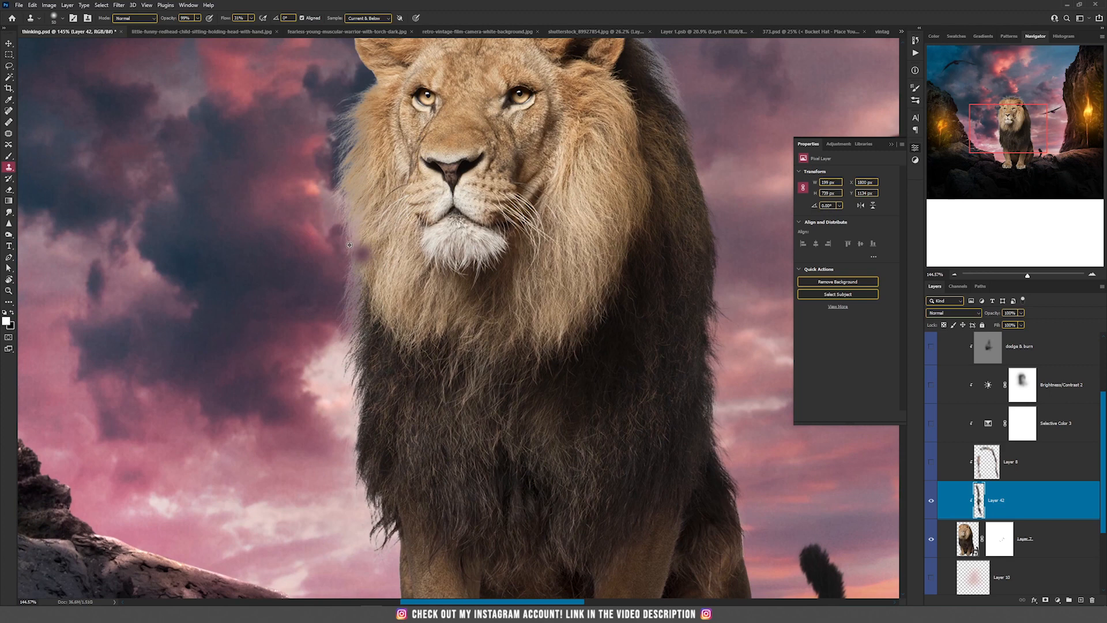
scroll(357, 249, "up", 2)
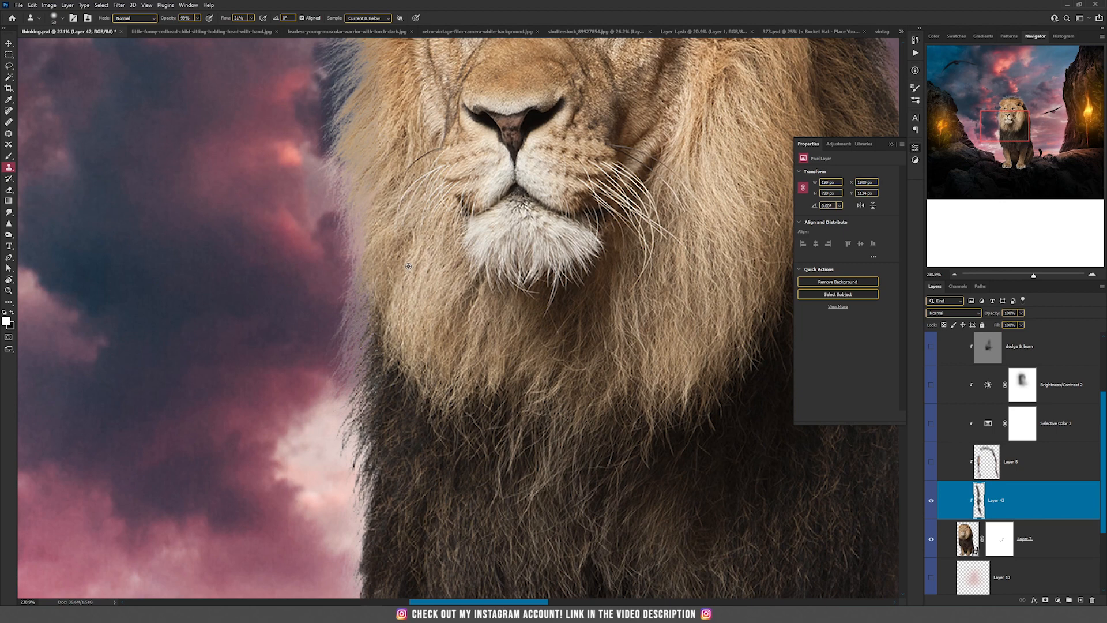
mouse_move(346, 325)
left_mouse_down()
mouse_move(331, 380)
mouse_move(337, 293)
mouse_move(318, 190)
mouse_move(343, 294)
mouse_move(318, 345)
mouse_move(346, 395)
mouse_move(321, 553)
left_mouse_up()
left_click(360, 282, "alt")
mouse_move(332, 247)
left_mouse_down()
mouse_move(306, 236)
mouse_move(320, 262)
mouse_move(295, 348)
mouse_move(271, 379)
mouse_move(292, 431)
mouse_move(331, 362)
mouse_move(319, 374)
mouse_move(328, 407)
mouse_move(317, 440)
mouse_move(335, 302)
left_mouse_up()
left_click_drag(381, 216, 322, 407)
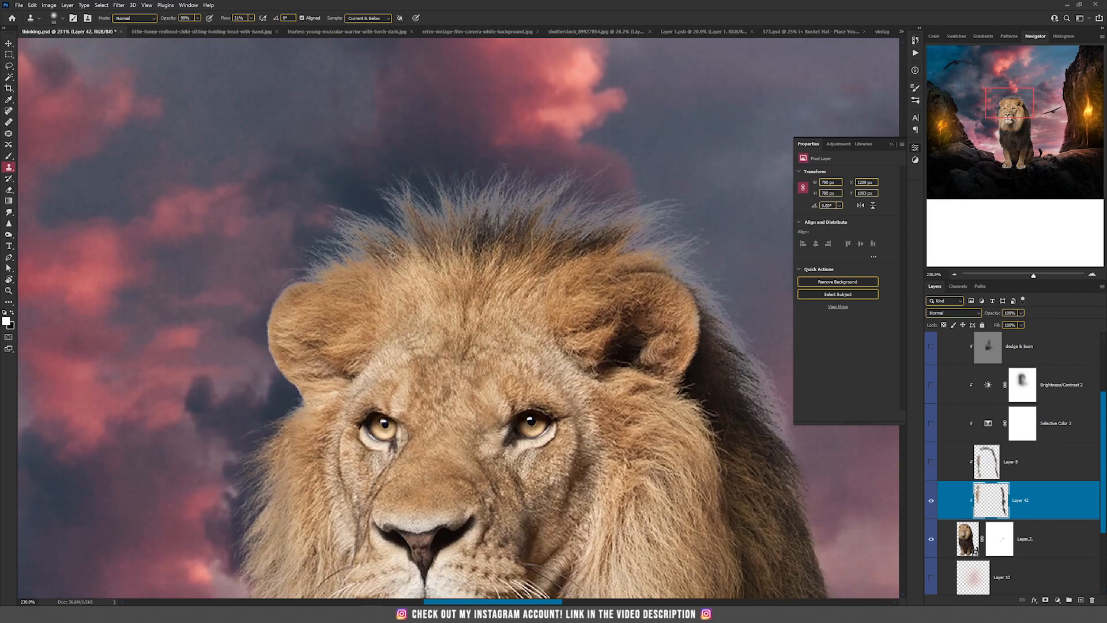
mouse_move(371, 226)
left_mouse_down()
mouse_move(404, 203)
mouse_move(582, 202)
left_mouse_up()
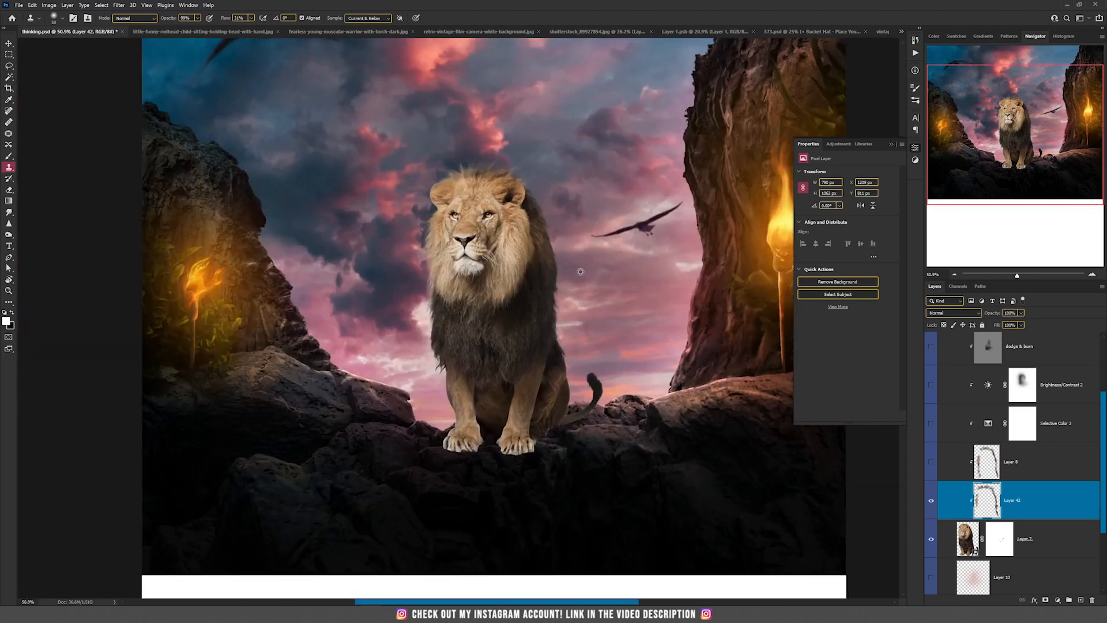
Step: Delete the new cloning layer and show the lion's existing retouching layer, Layer 8
scroll(589, 285, "up", 3)
key("v")
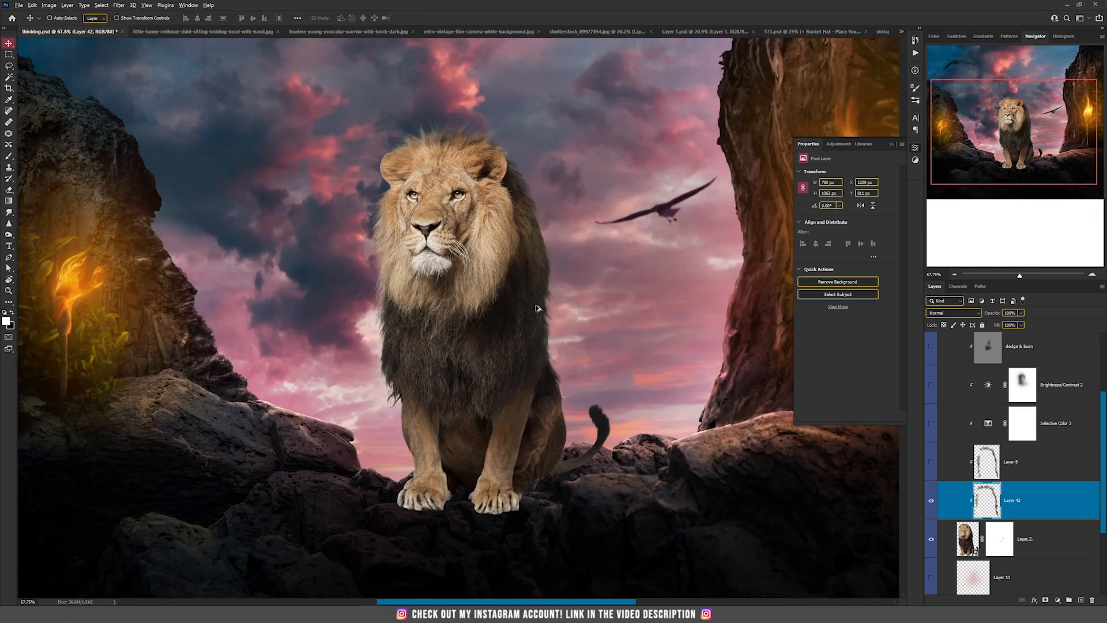
scroll(536, 309, "down", 3)
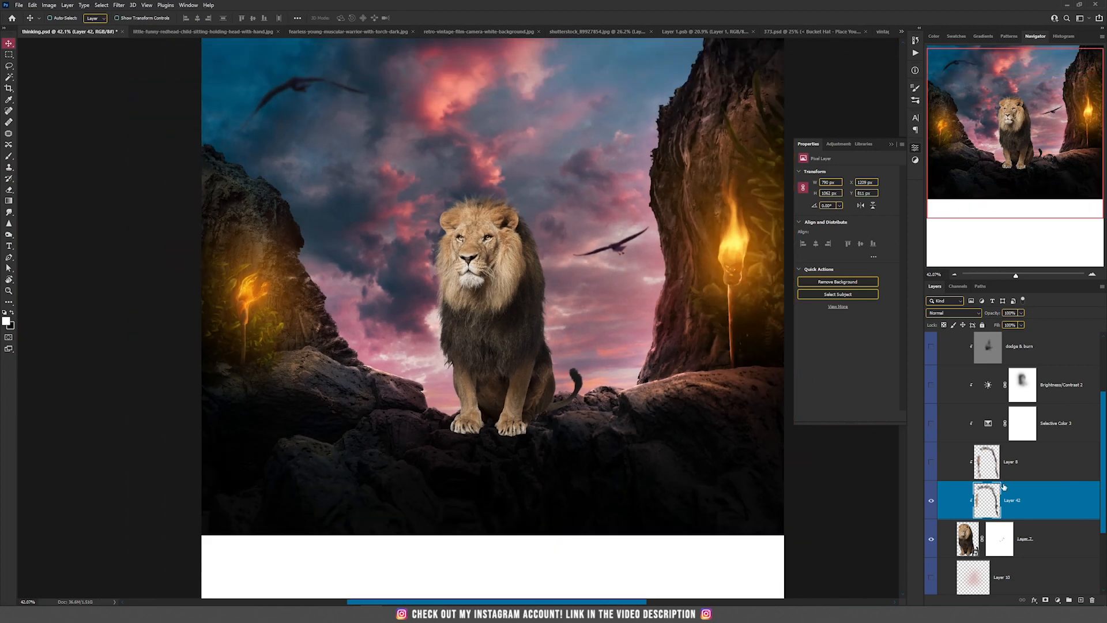
left_click(1091, 601)
left_click(931, 462)
Step: Show the lion's Selective Color 3 and Brightness/Contrast 2 adjustment layers and inspect their settings
scroll(529, 261, "up", 3)
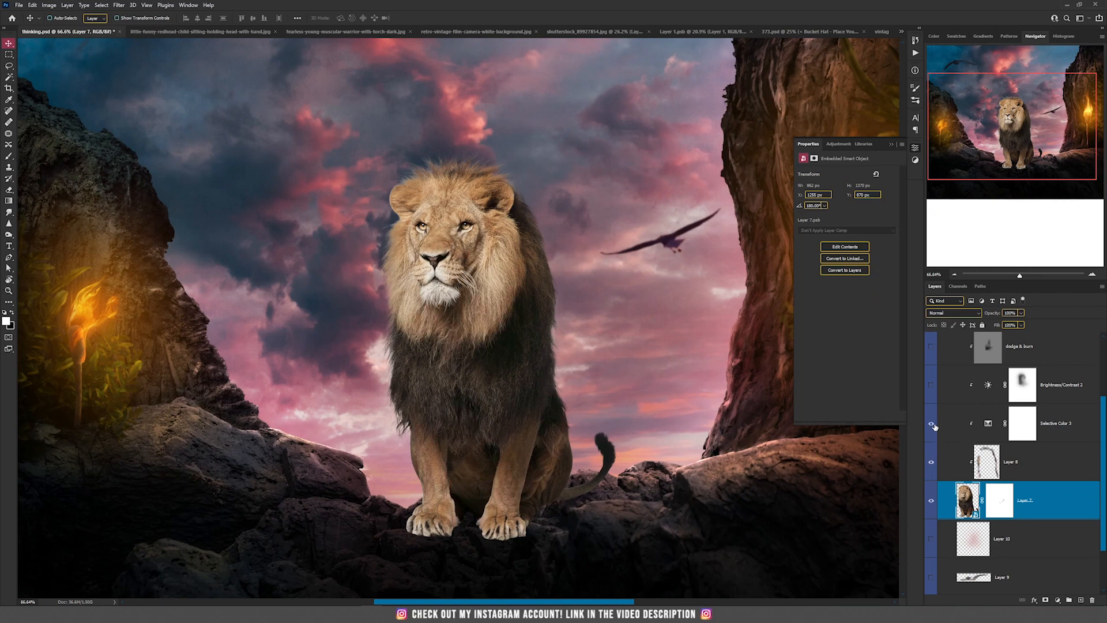
left_click(989, 424)
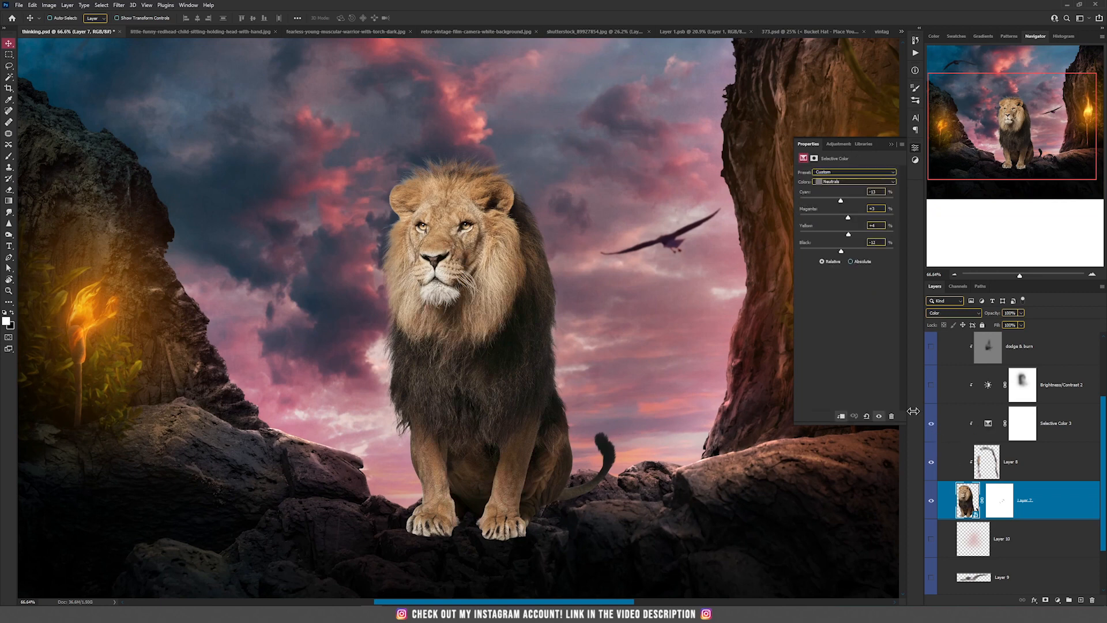
left_click(932, 423)
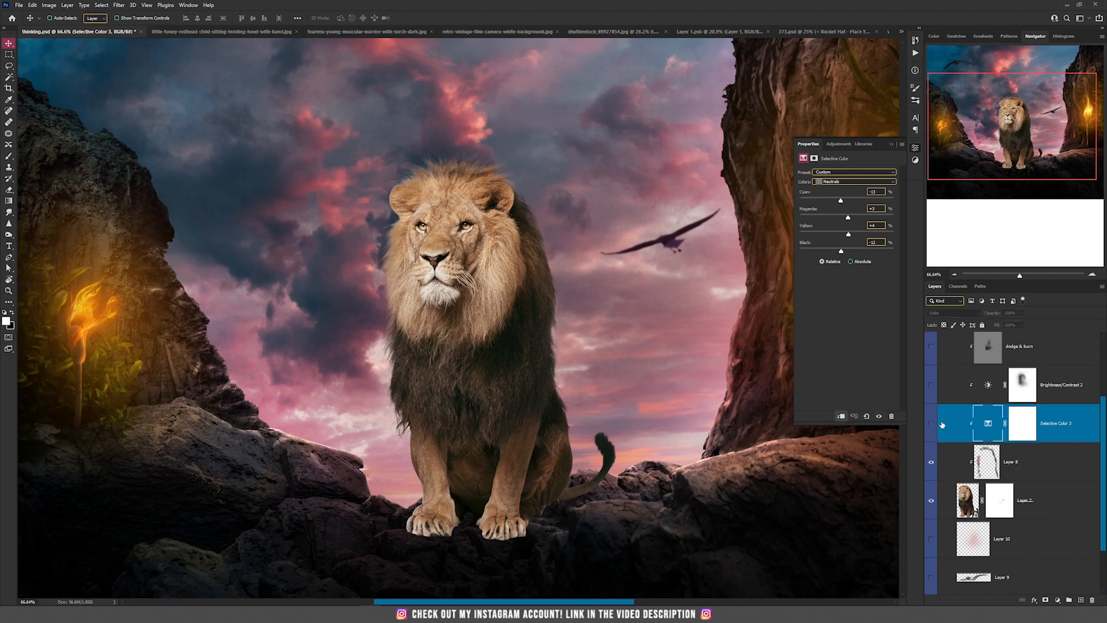
left_click(931, 424)
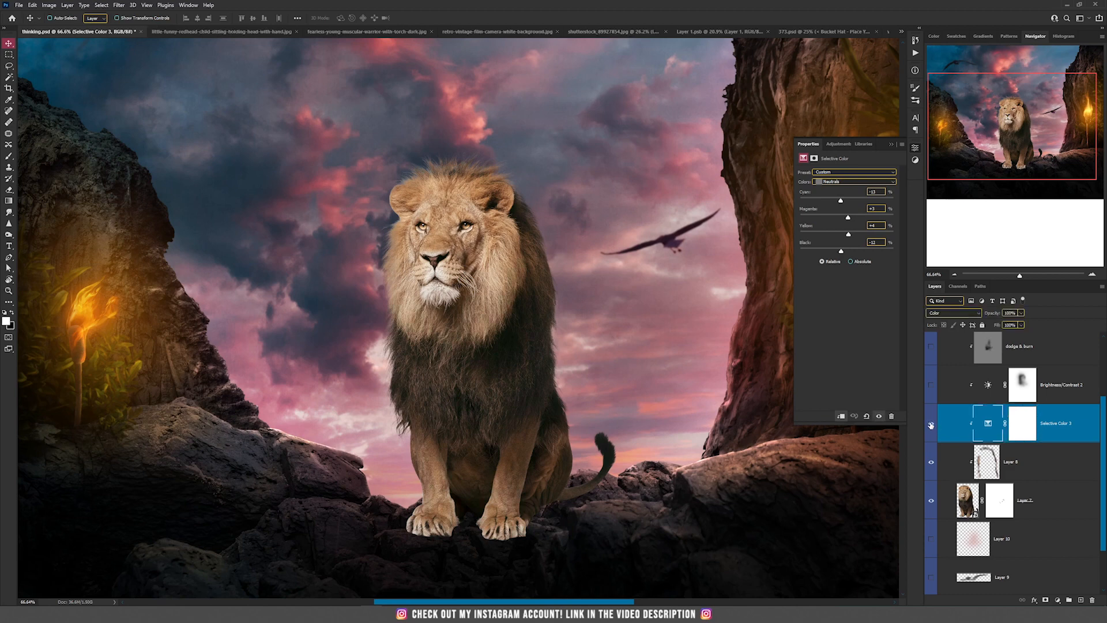
left_click(930, 385)
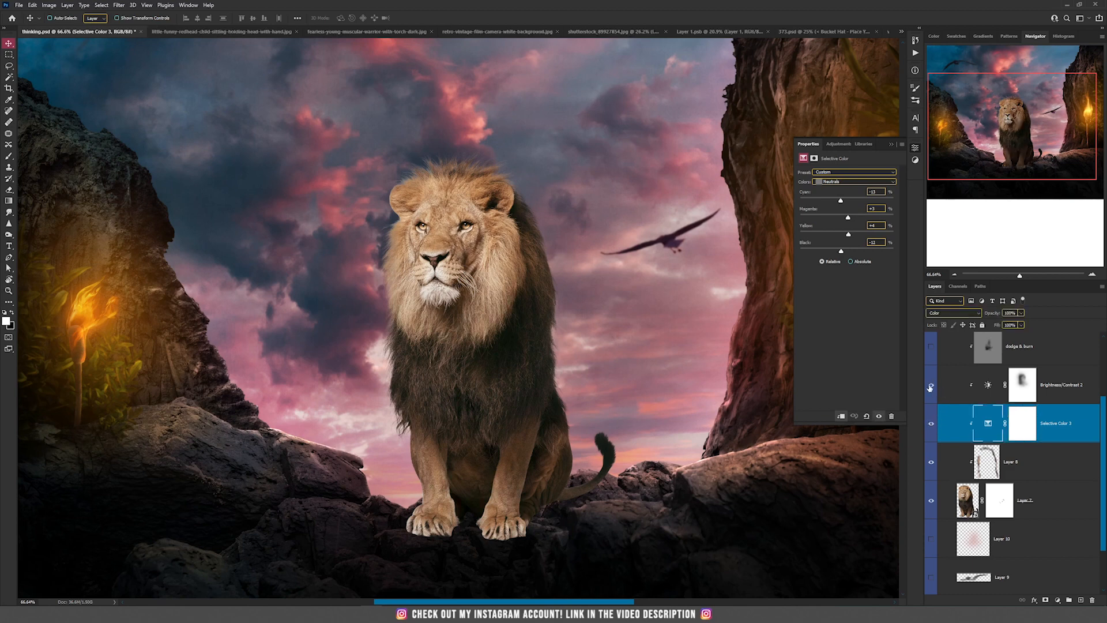
left_click(982, 391)
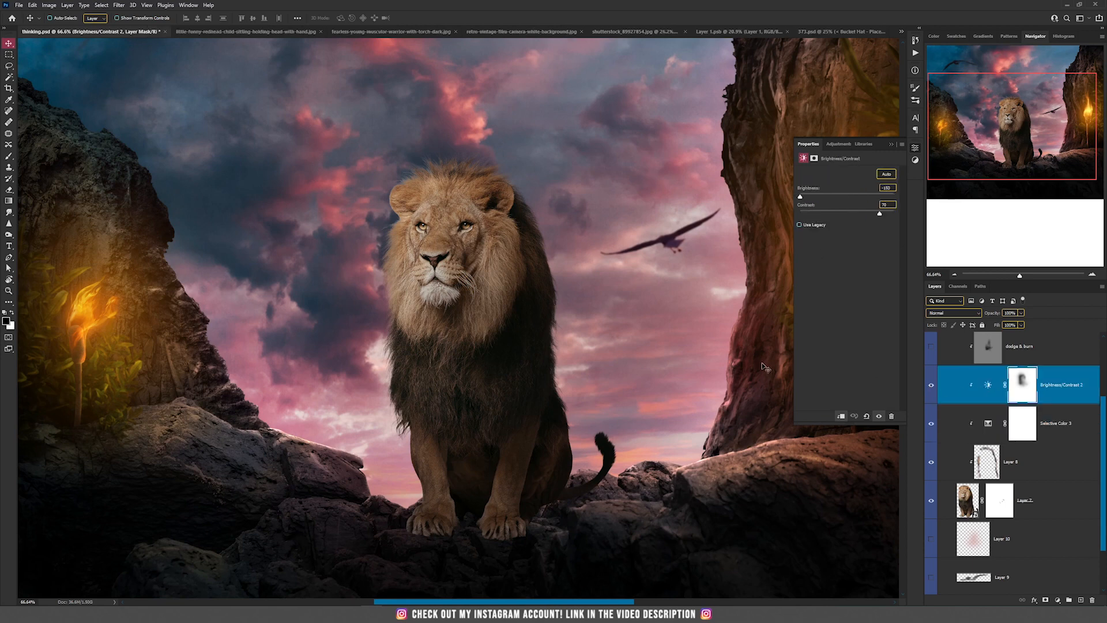
Step: Show the dodge & burn and highlights layers in the lion group
left_click_drag(637, 267, 591, 320)
left_click(931, 347)
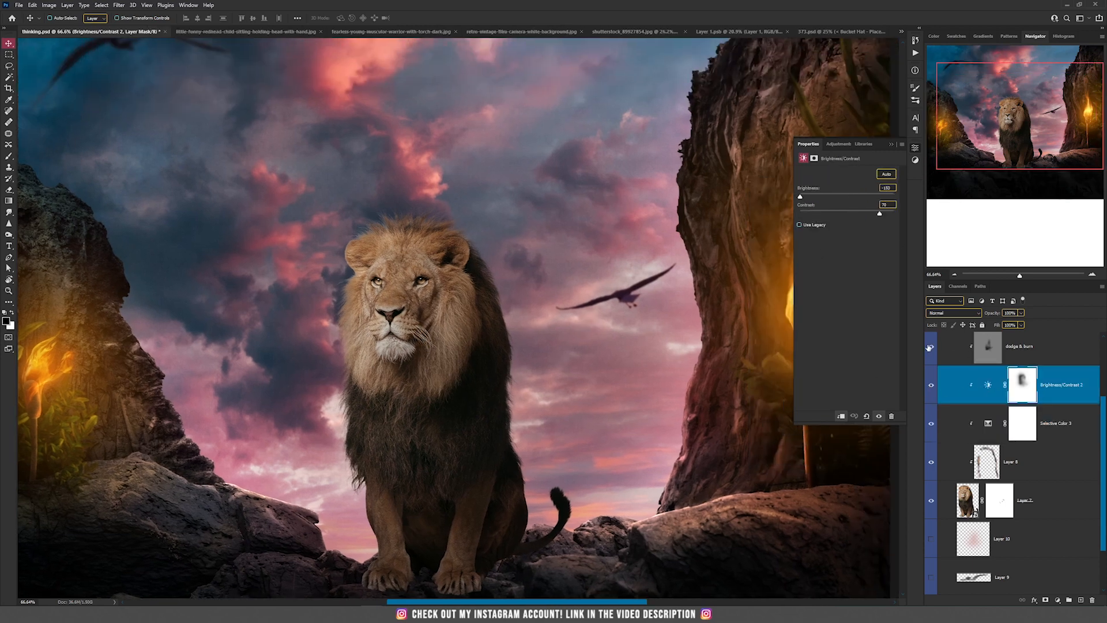
scroll(1004, 404, "up", 3)
scroll(1013, 399, "up", 1)
left_click(931, 405)
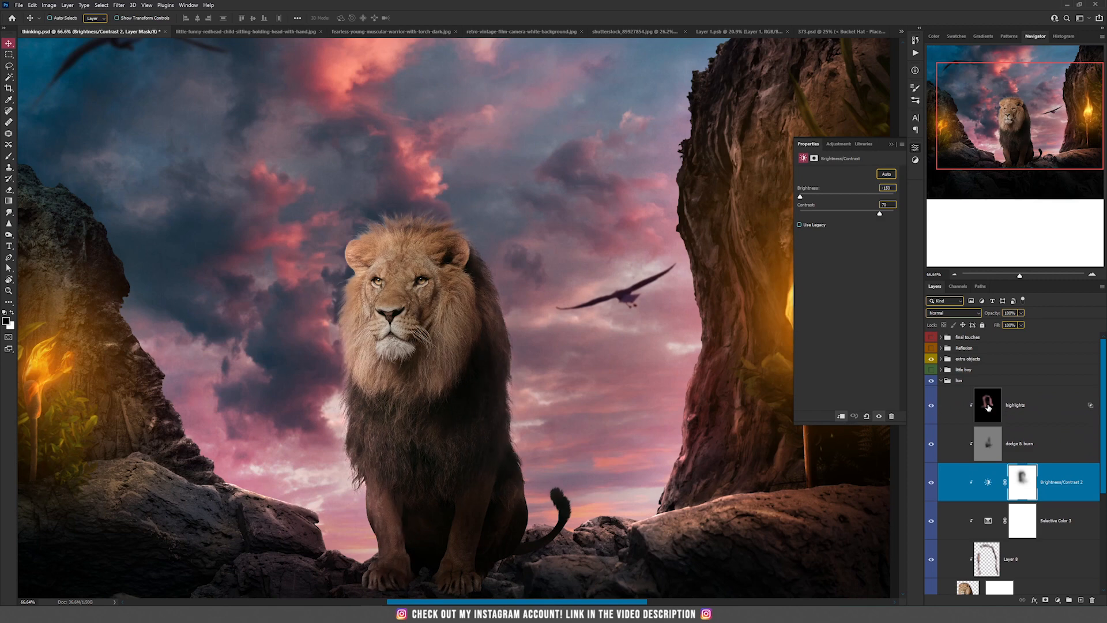
left_click(980, 407)
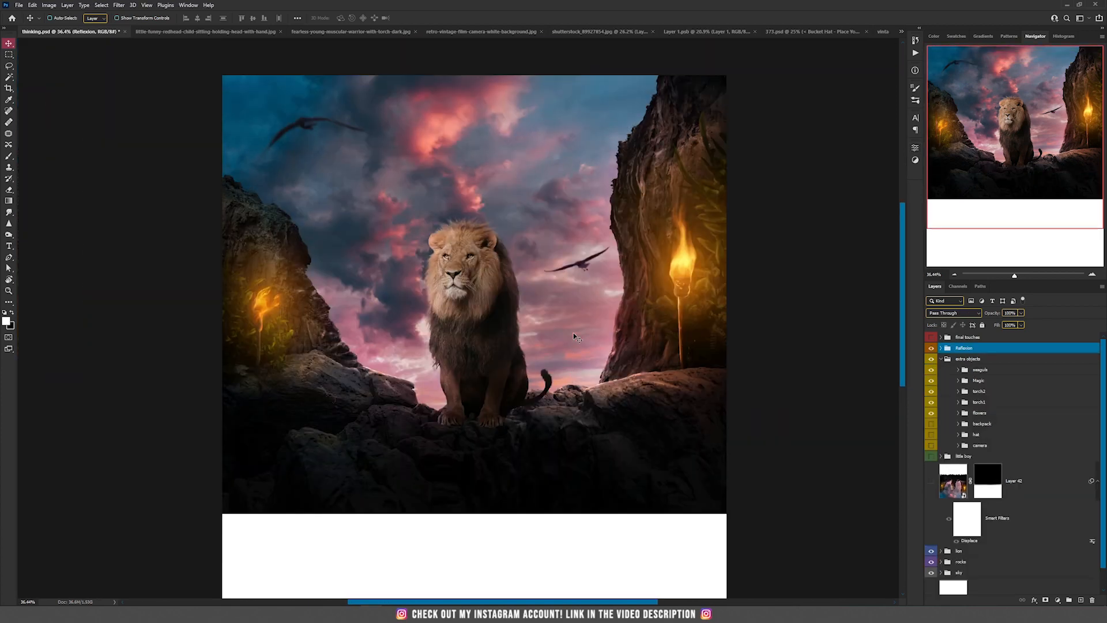
Step: Stamp all visible layers into a new layer above the Reflexion group, keeping it in its original position
scroll(574, 337, "up", 2)
scroll(575, 337, "up", 3)
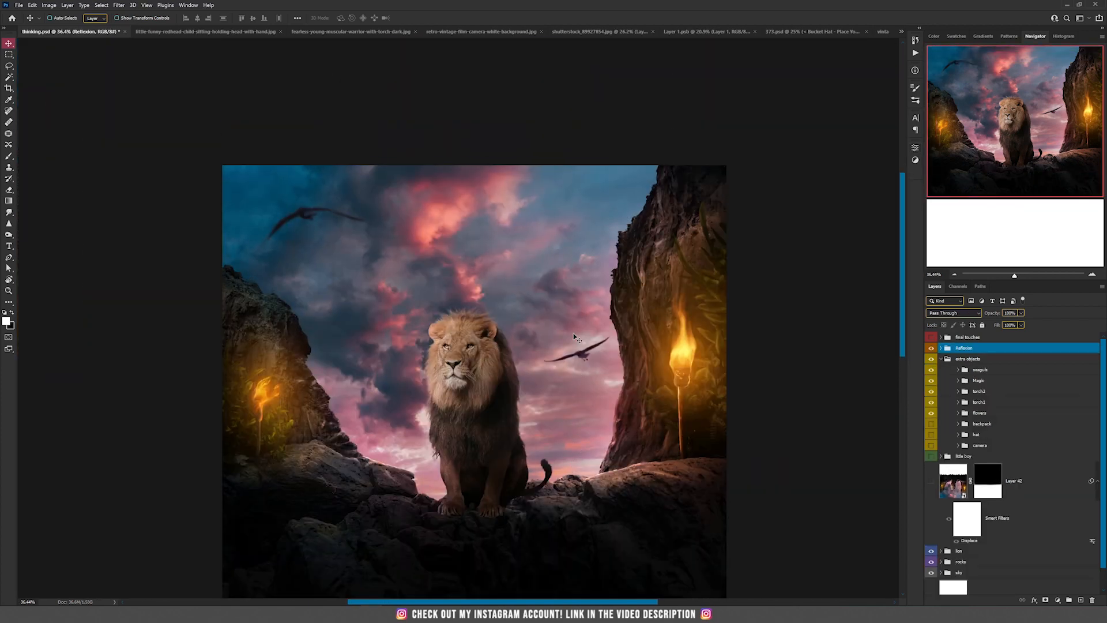
scroll(575, 336, "down", 1)
scroll(575, 337, "down", 1, "alt")
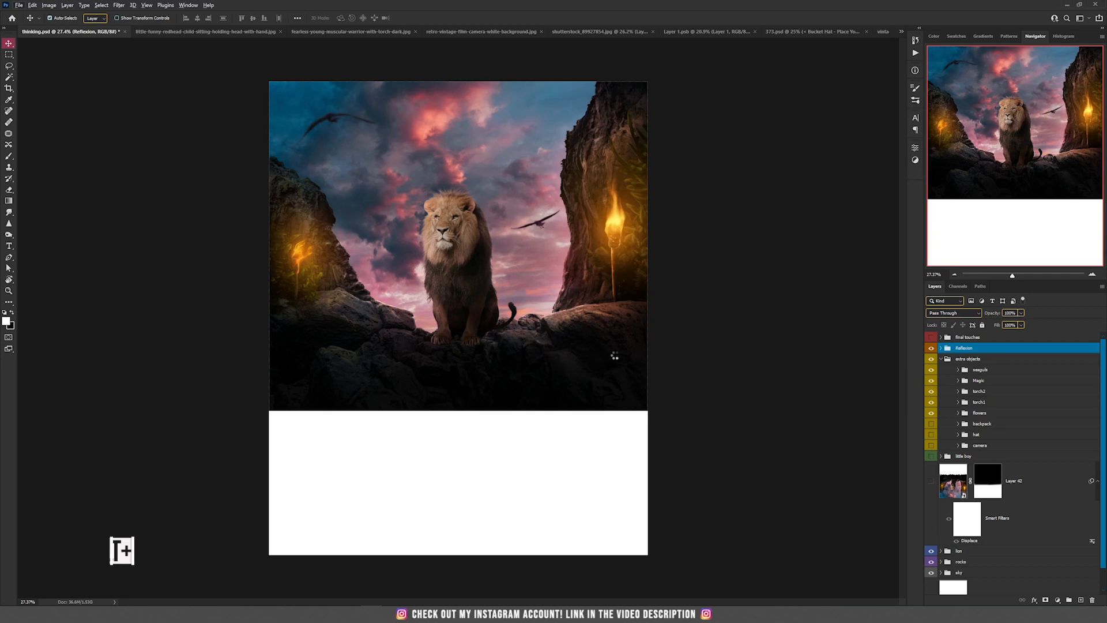
key("ctrl+alt+shift+e")
left_click_drag(558, 327, 550, 252)
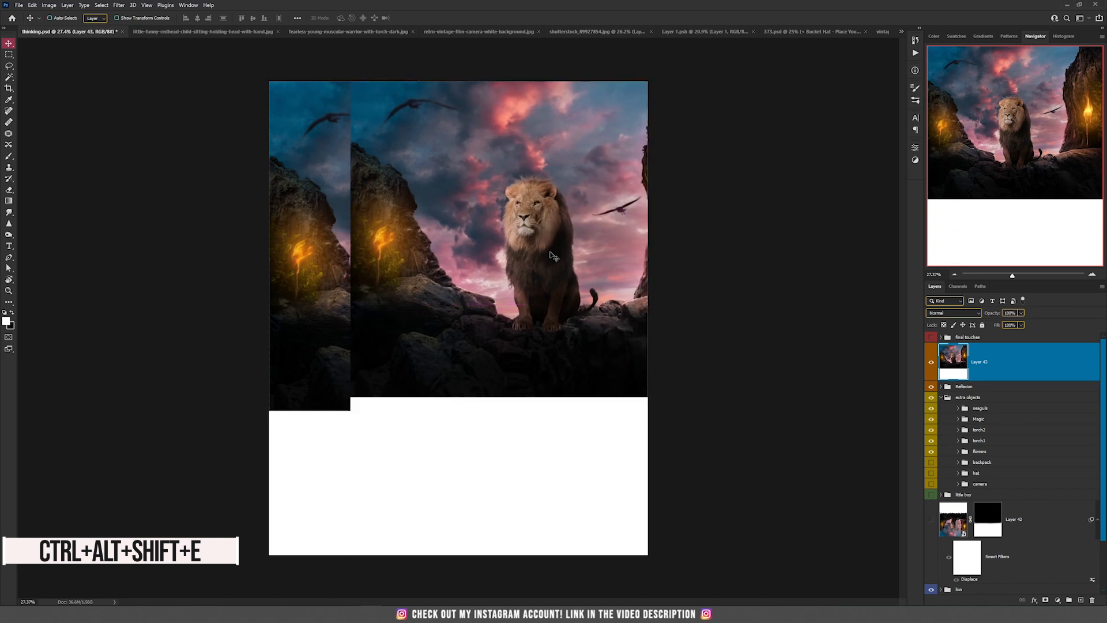
key("ctrl+z")
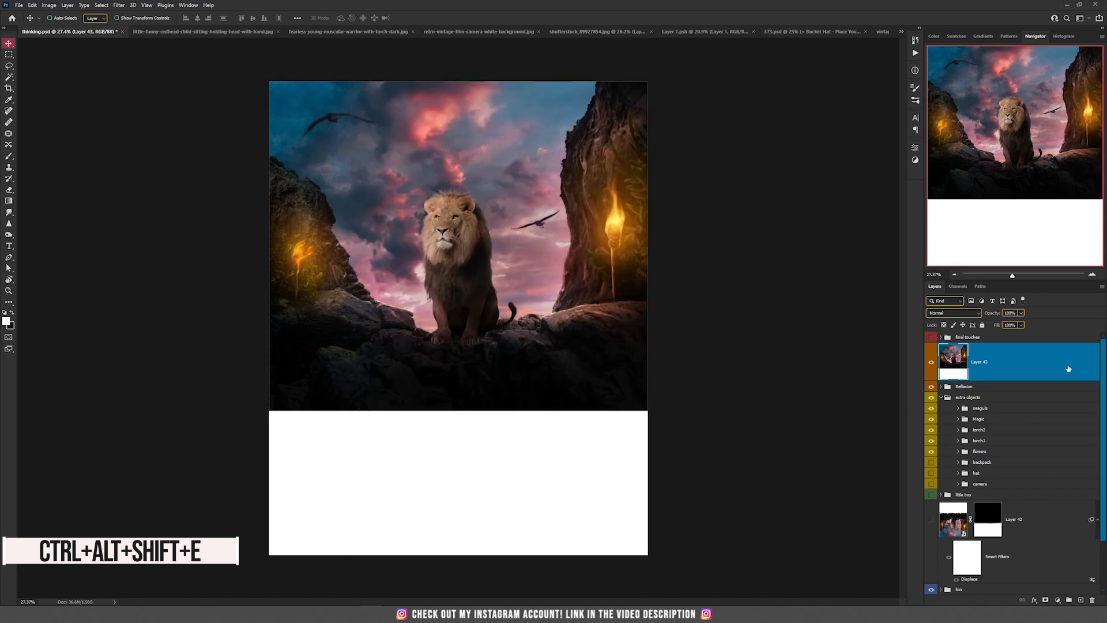
Step: Convert the stamped layer to a smart object and duplicate it
right_click(1028, 363)
left_click(1056, 123)
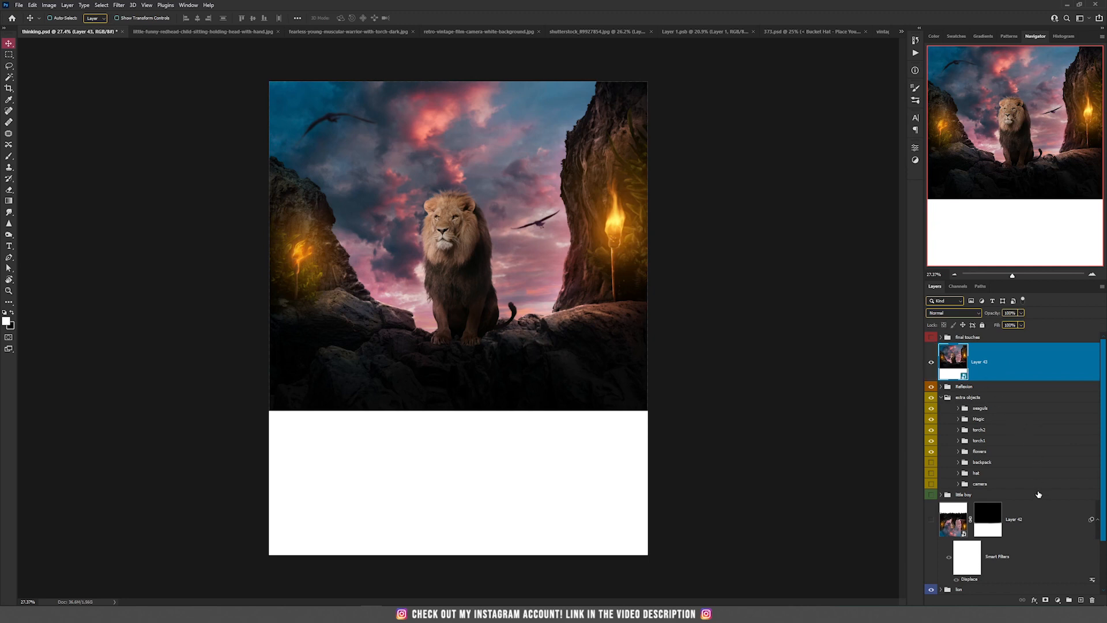
key("ctrl+j")
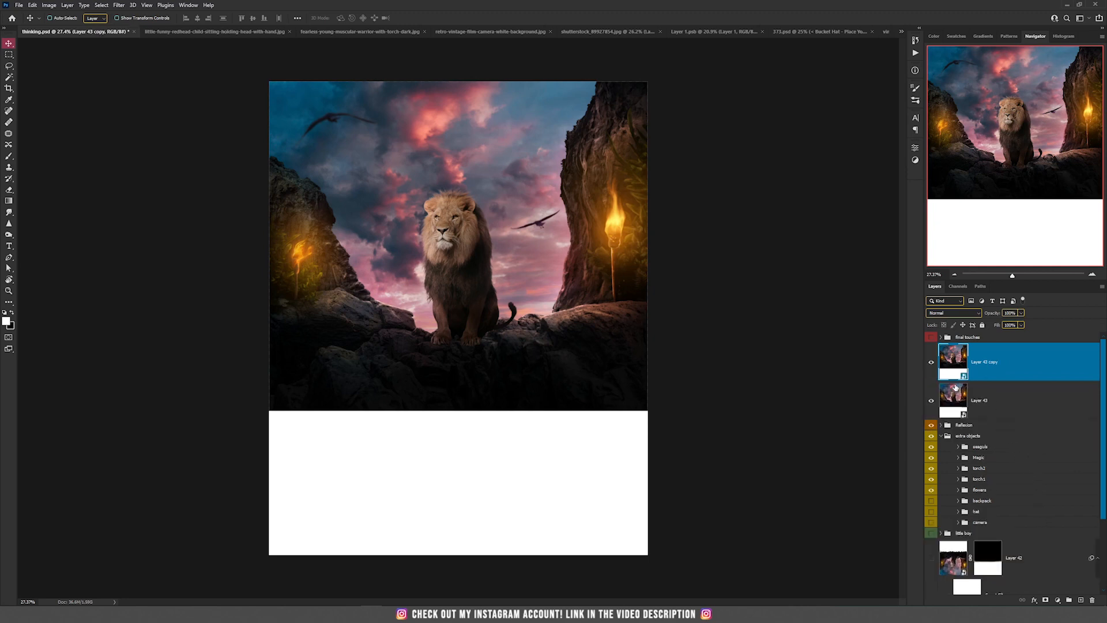
Step: Hide Layer 43 copy and select Layer 43 for editing
left_click(929, 363)
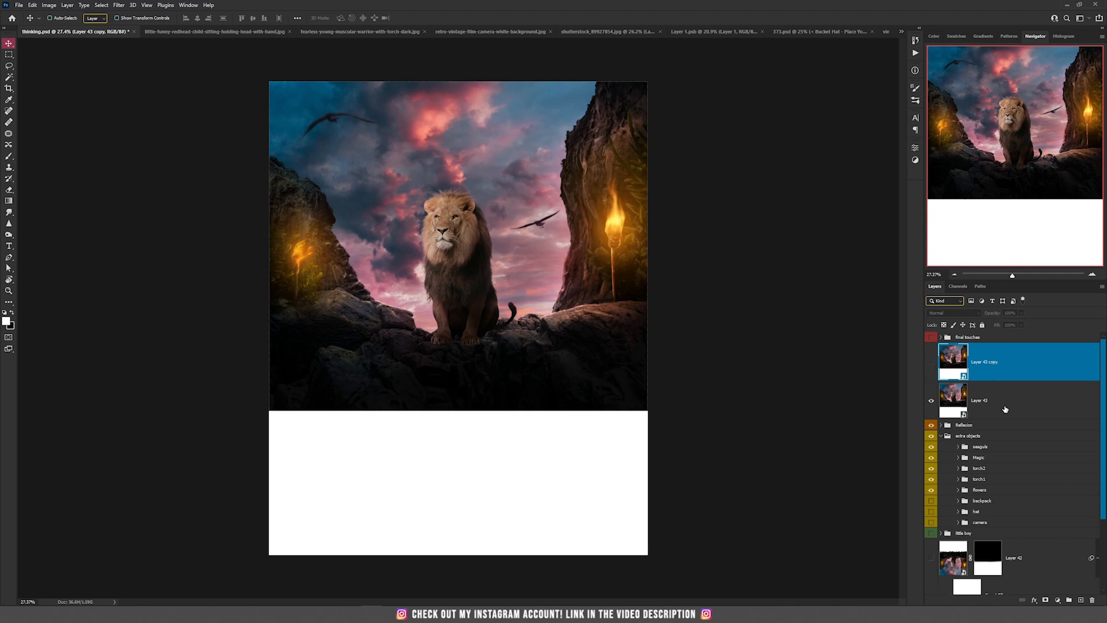
left_click(1005, 409)
left_click_drag(513, 242, 538, 264)
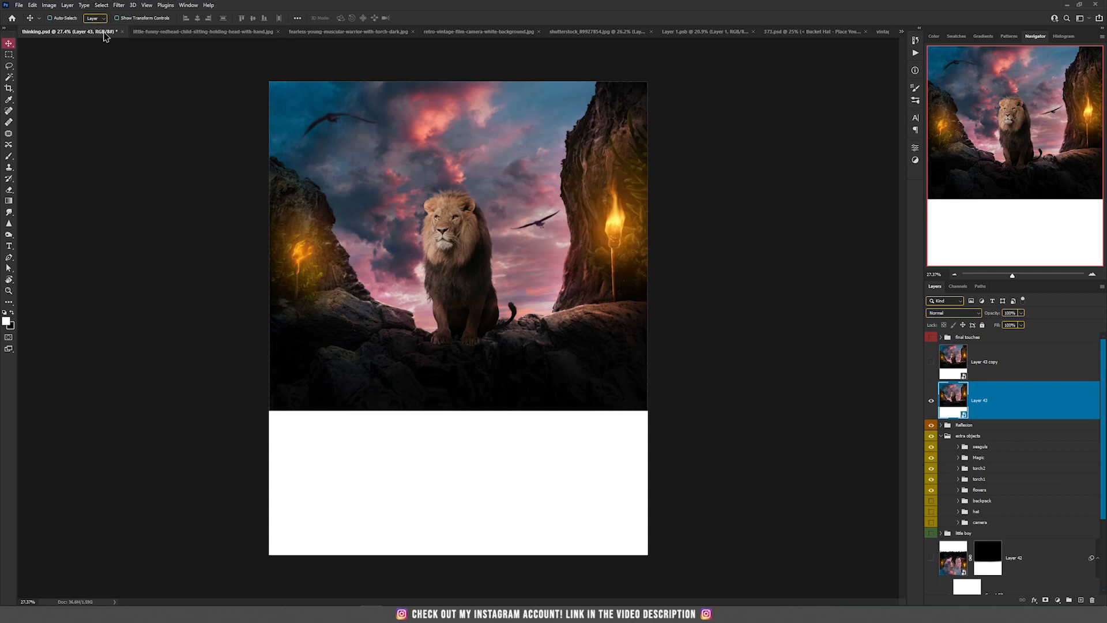
Step: Try distorting the upright Layer 43 with the Displace filter, stretched to fit and repeating edge pixels, using the displacement file as map
left_click(119, 5)
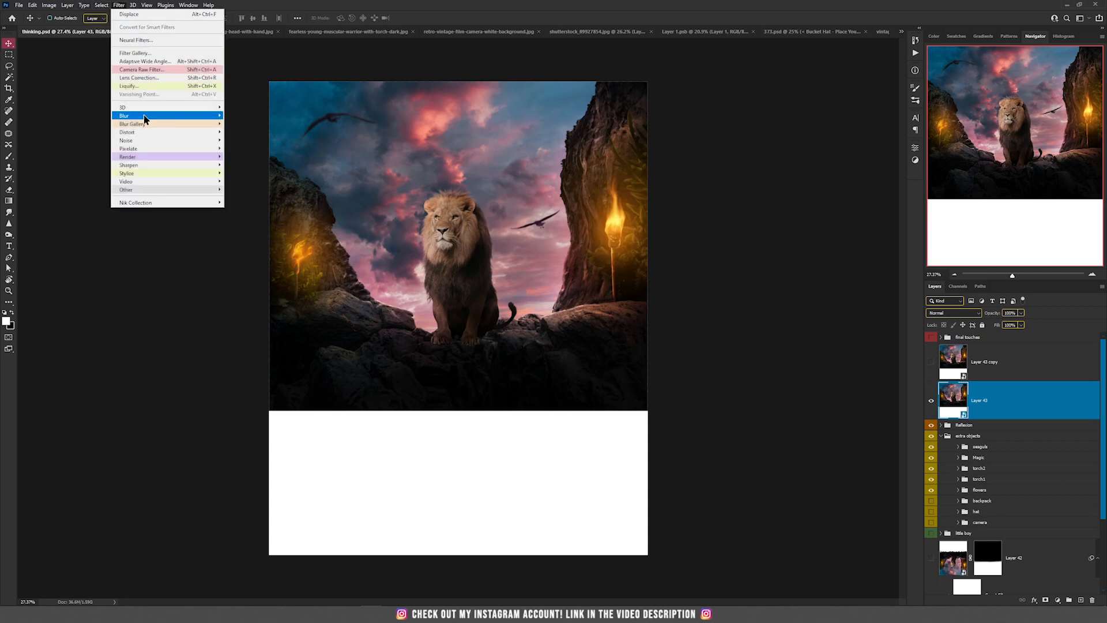
mouse_move(155, 133)
left_click(237, 135)
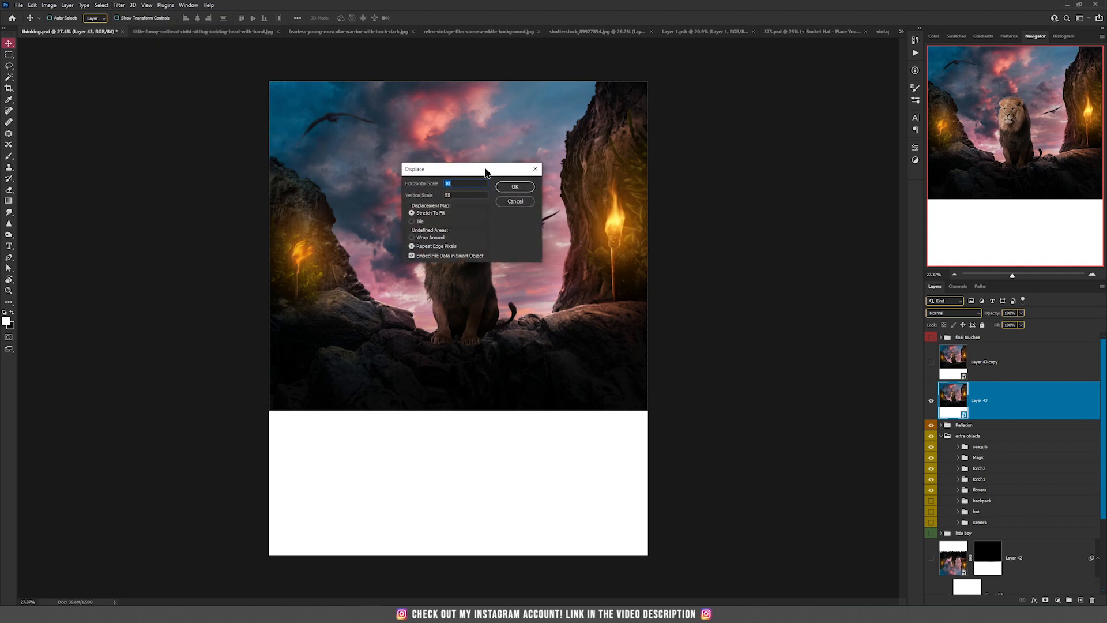
left_click(515, 187)
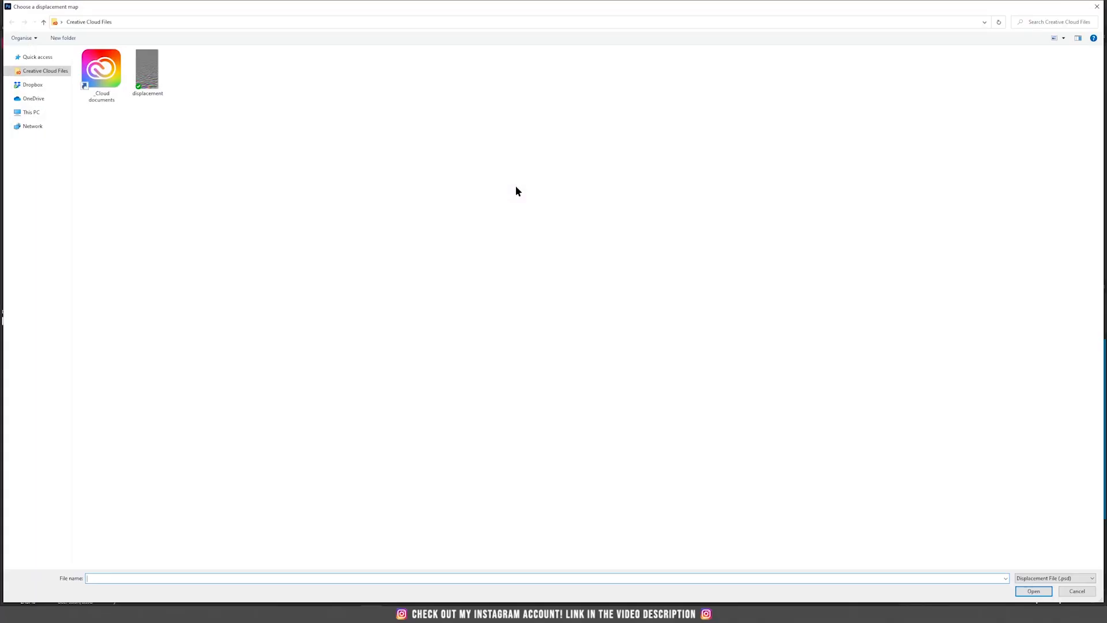
double_click(146, 81)
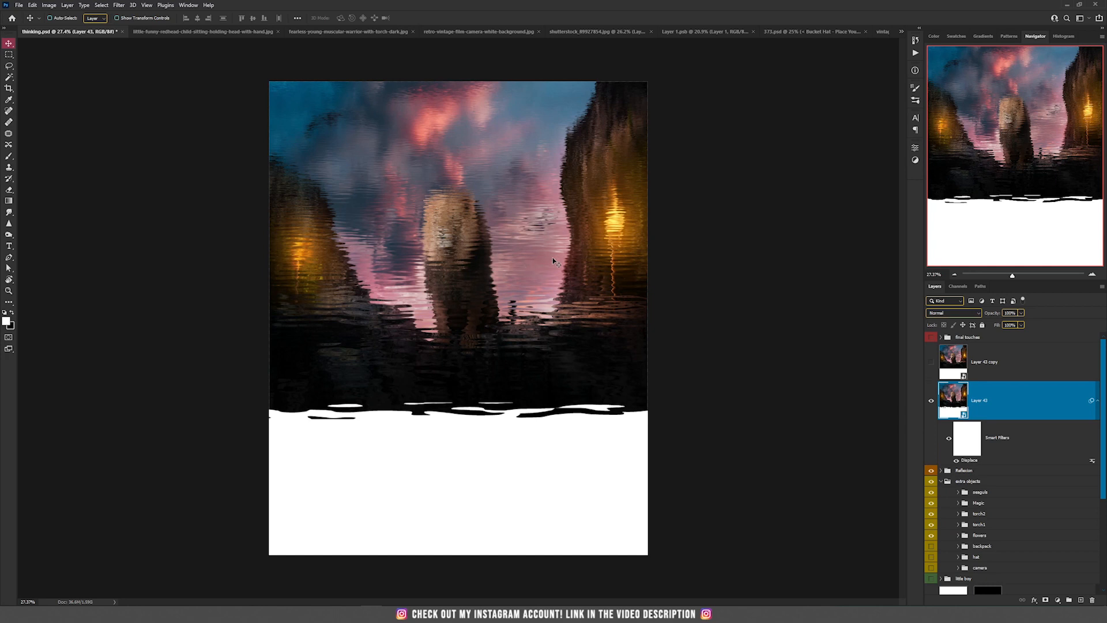
Step: Flip Layer 43 vertically without the earlier distortion, and reapply the Displace filter to the flipped image
key("ctrl+t")
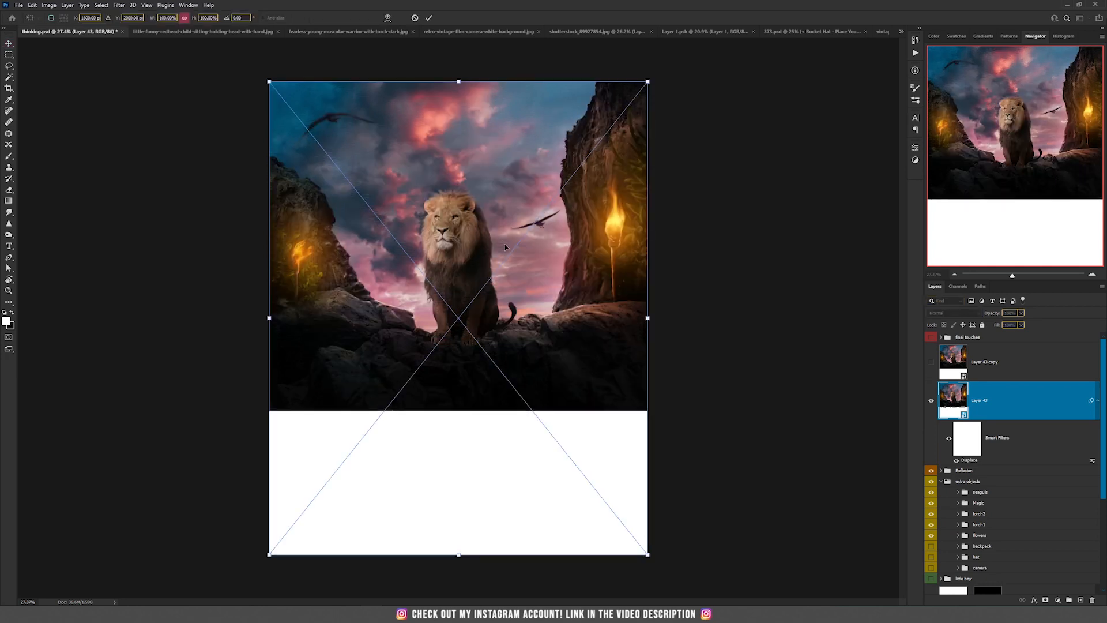
right_click(496, 230)
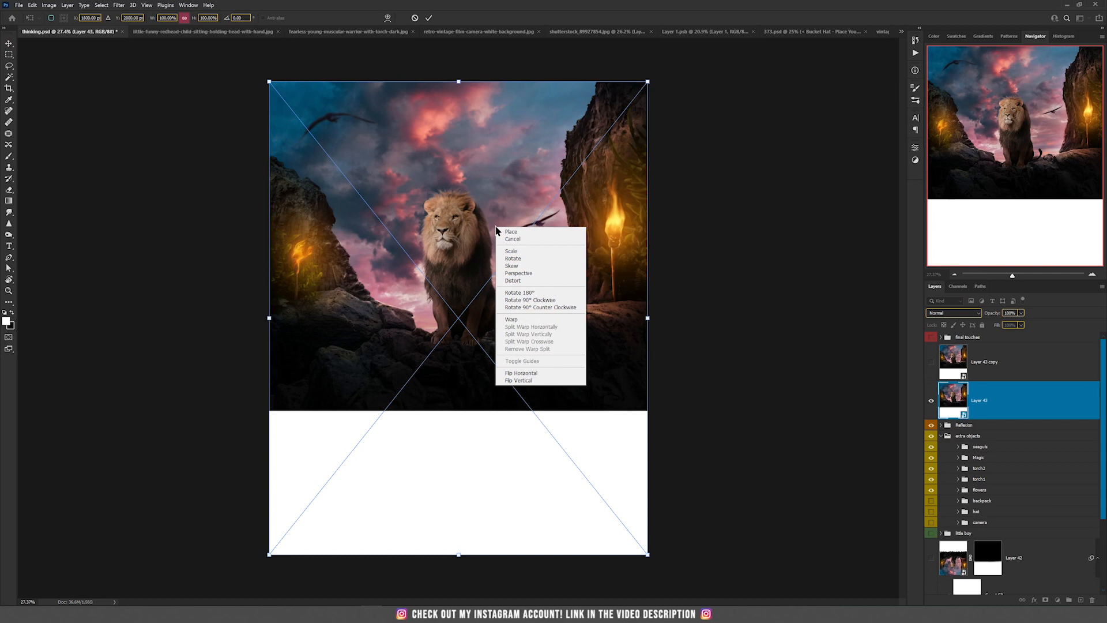
left_click(519, 380)
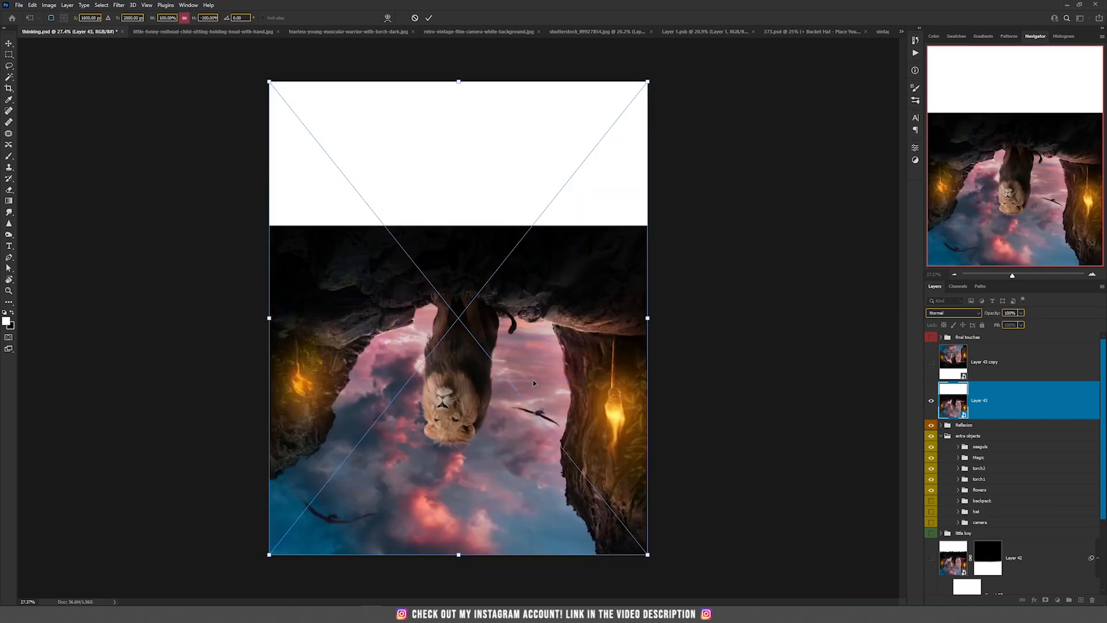
key("Return")
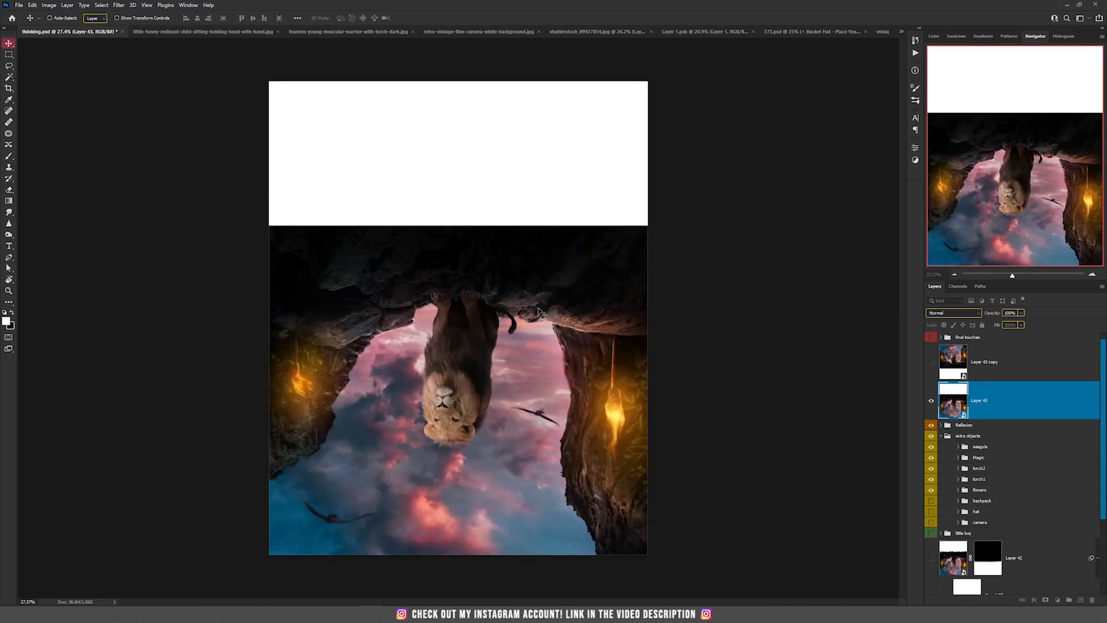
key("ctrl+alt+f")
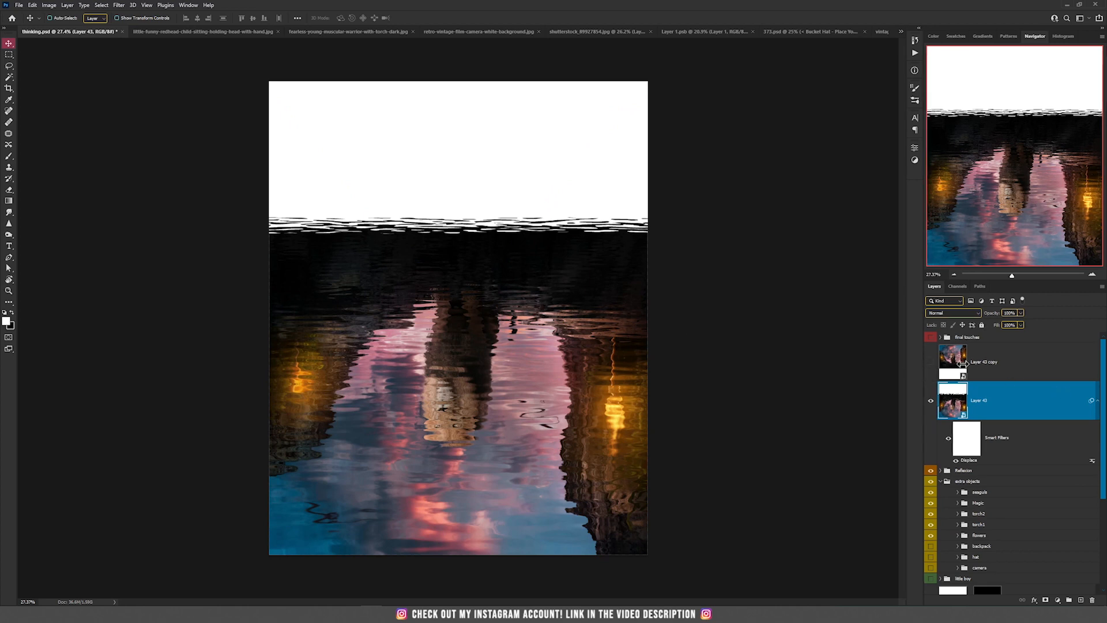
Step: Show Layer 43 copy, flip it vertically, and move both flipped layers down together so the mirrored rocks start at the waterline
left_click(930, 361)
left_click(1002, 364)
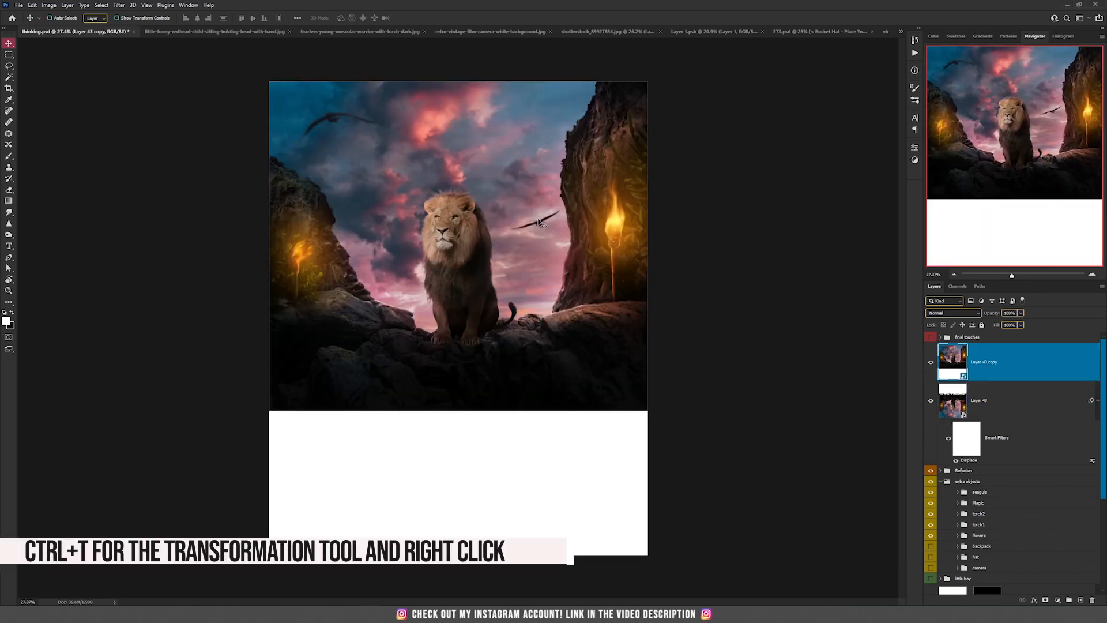
key("ctrl+t")
right_click(497, 201)
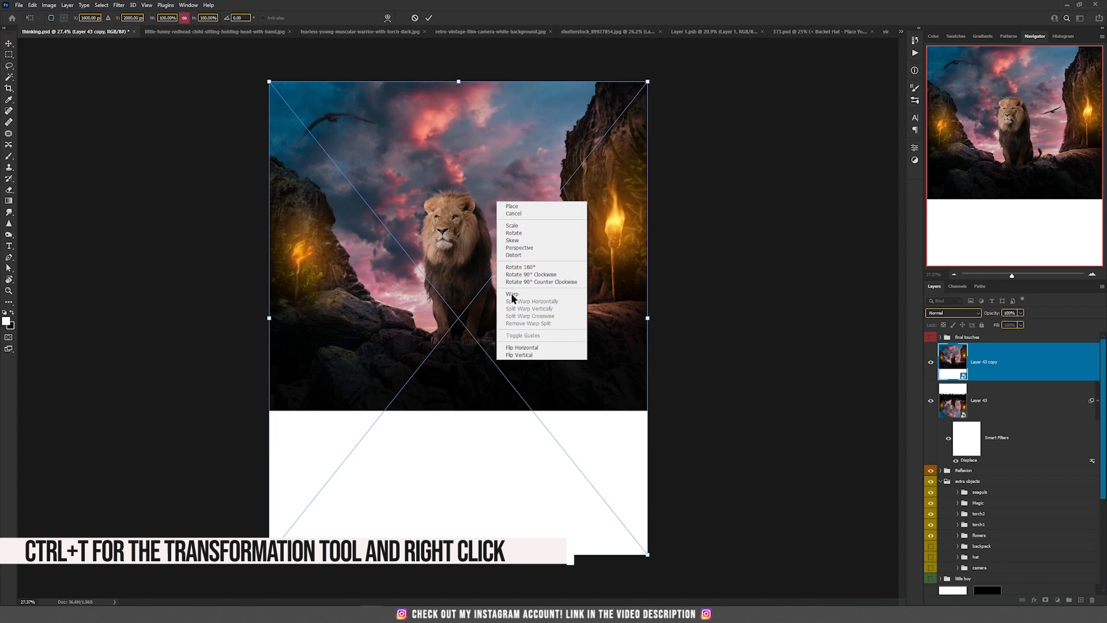
left_click(519, 354)
key("Return")
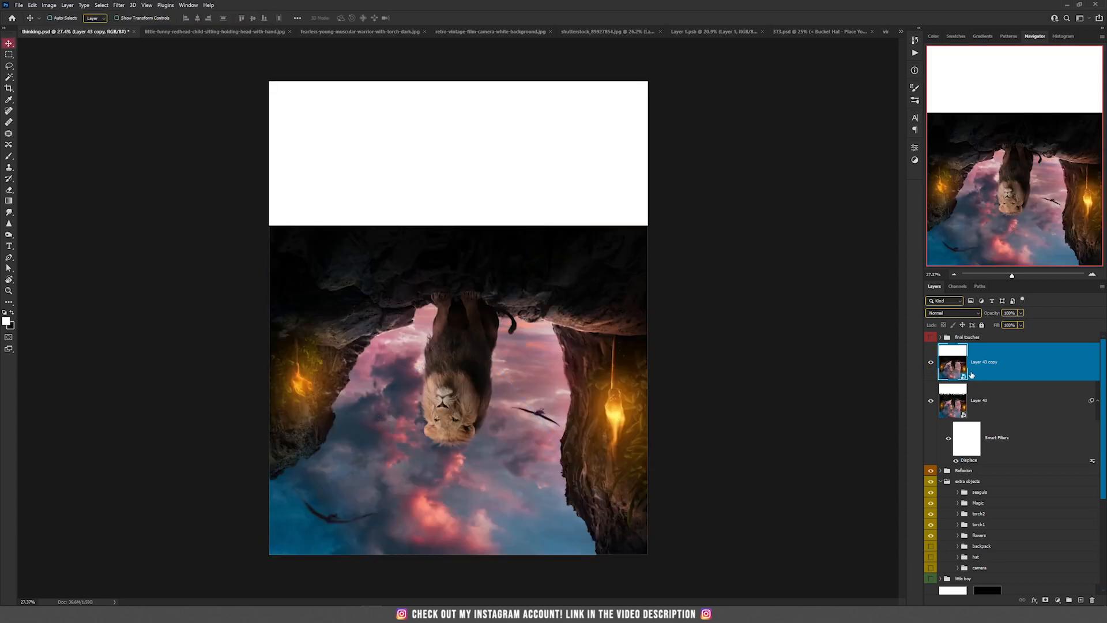
left_click(1002, 403, "shift")
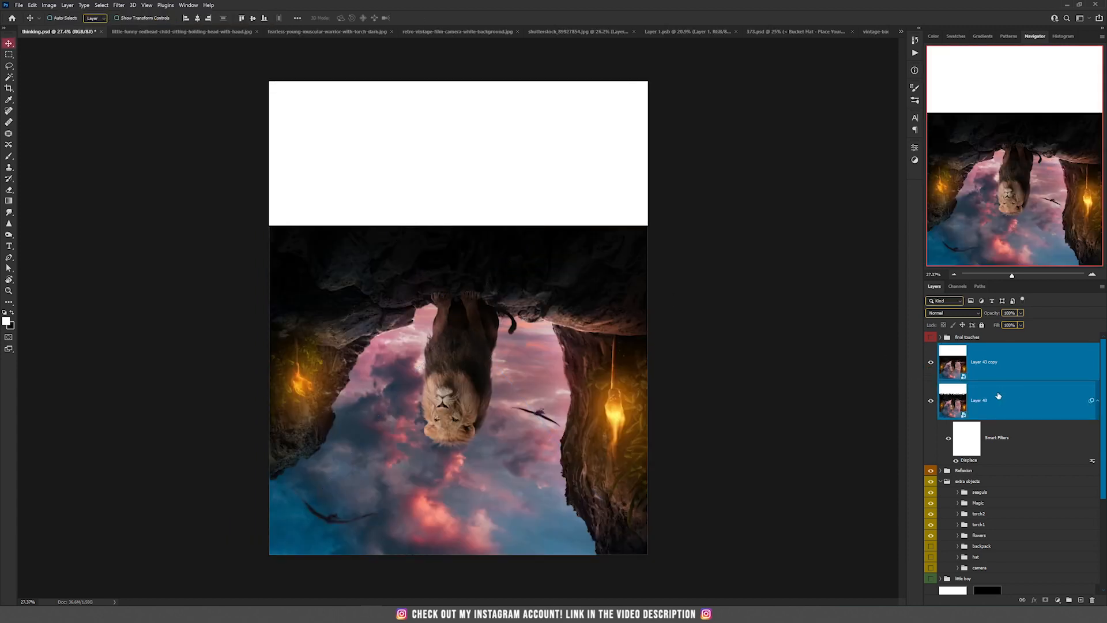
left_click_drag(513, 285, 498, 390)
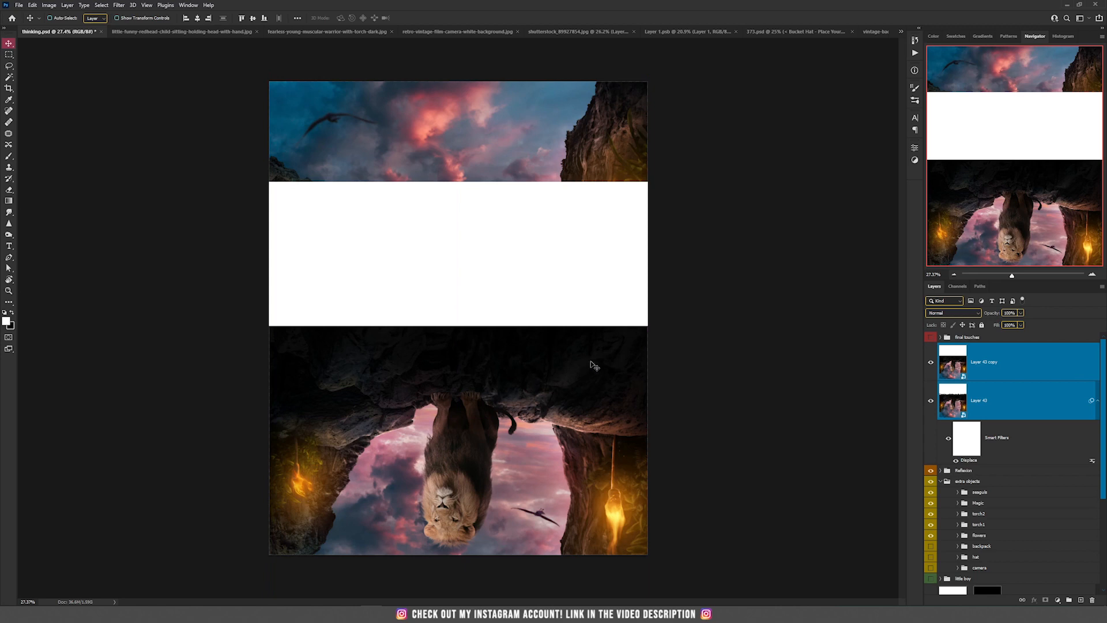
Step: Hide Layer 43 copy and place the displaced Layer 43 above it in the layer stack
left_click(930, 364)
left_click(1006, 402)
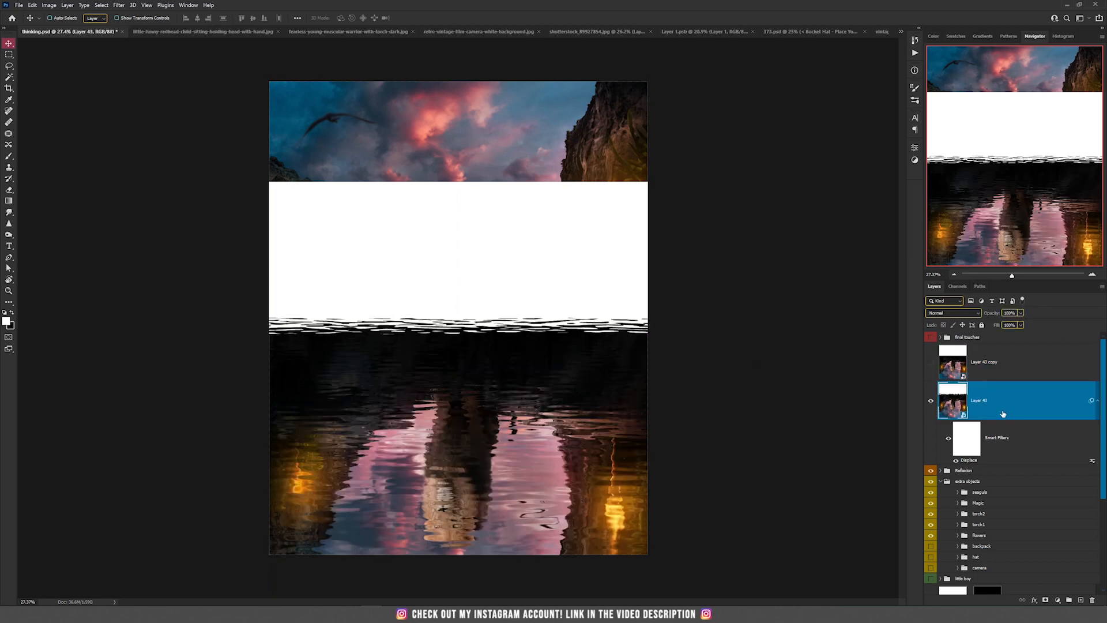
left_click_drag(1010, 400, 1007, 350)
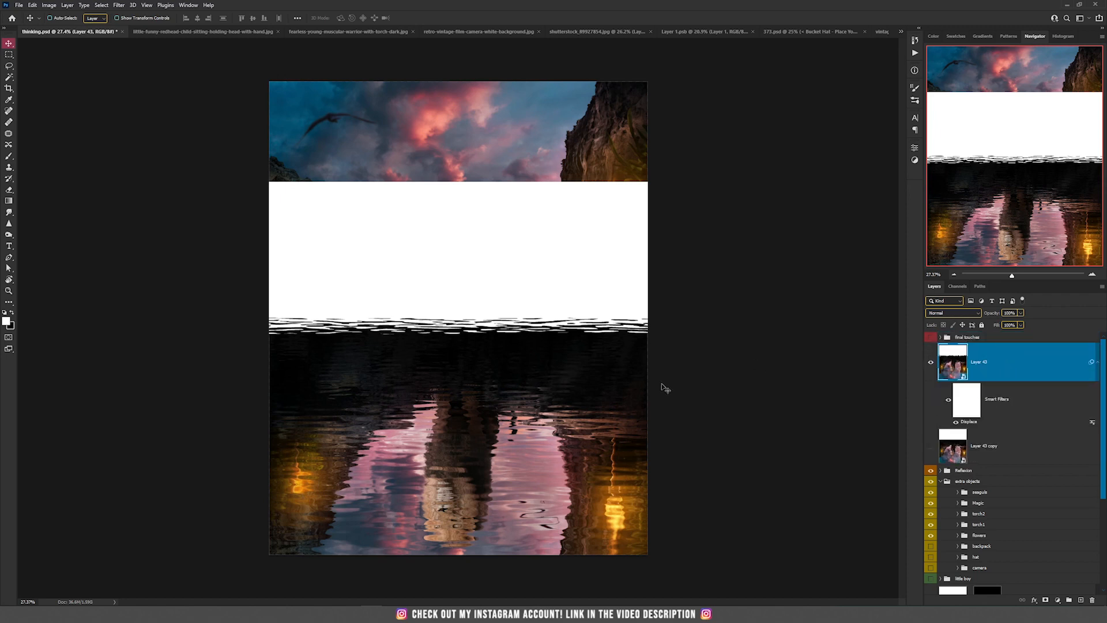
Step: Mask Layer 43 with a rectangular selection spanning the canvas width from just below the rippled edge to the bottom of the image
key("m")
left_click_drag(261, 353, 667, 583)
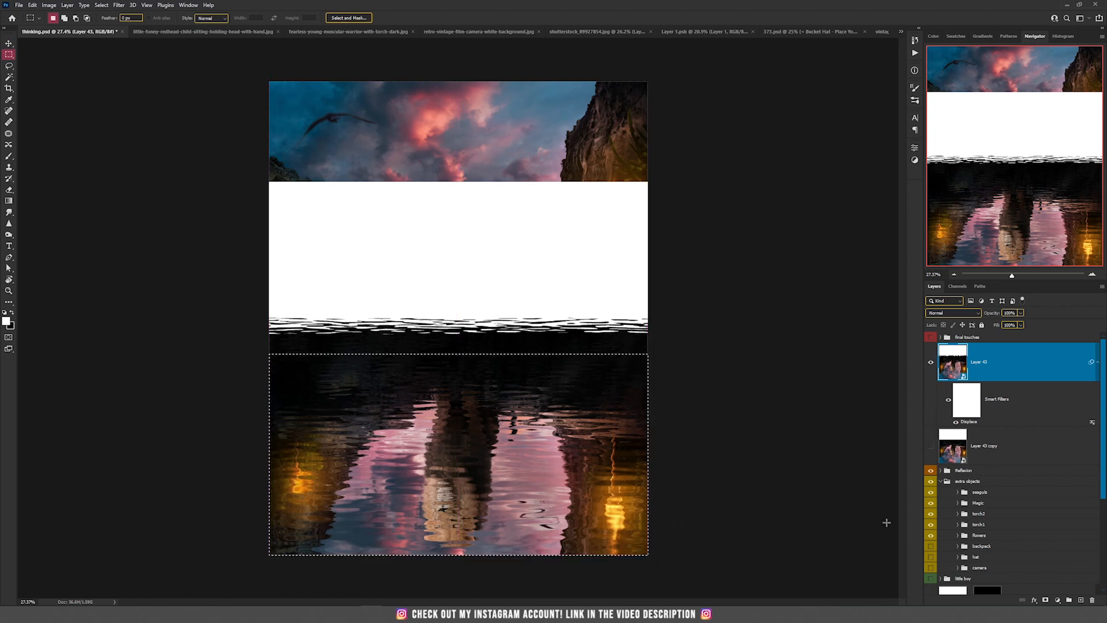
left_click(1046, 600)
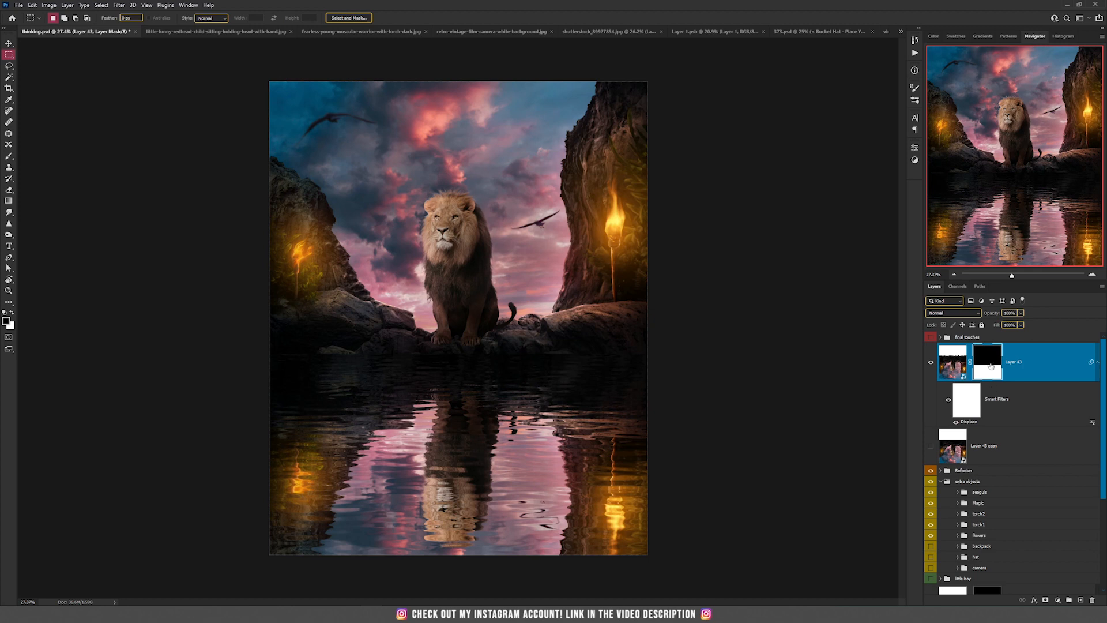
key("b")
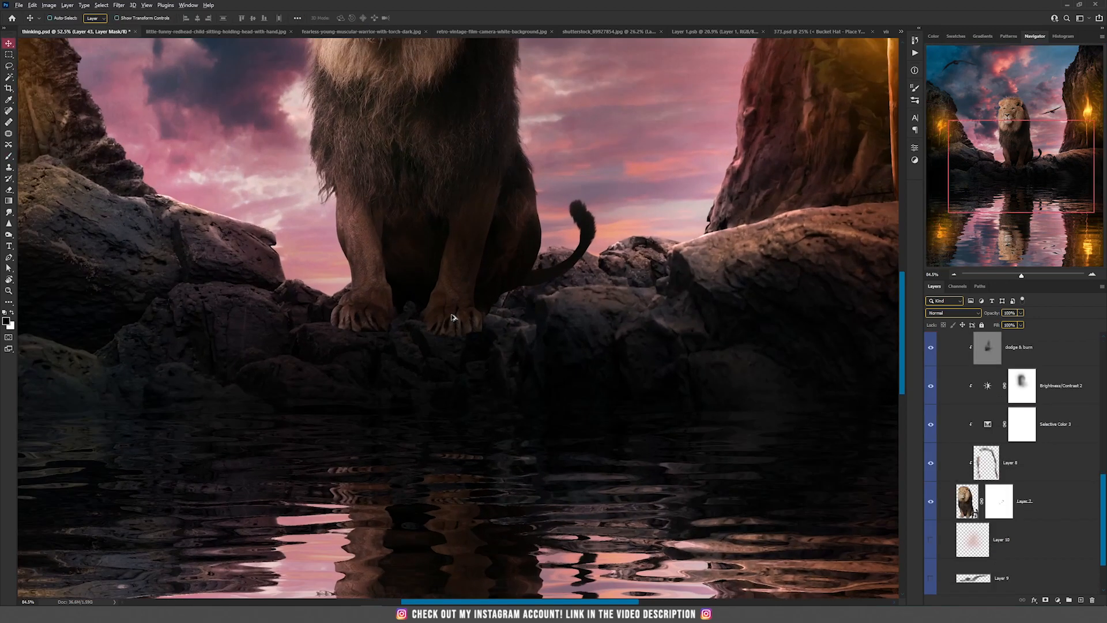
Step: Make Layer 9 and Layer 10 beneath the lion visible, and collapse the lion group
scroll(452, 317, "up", 5)
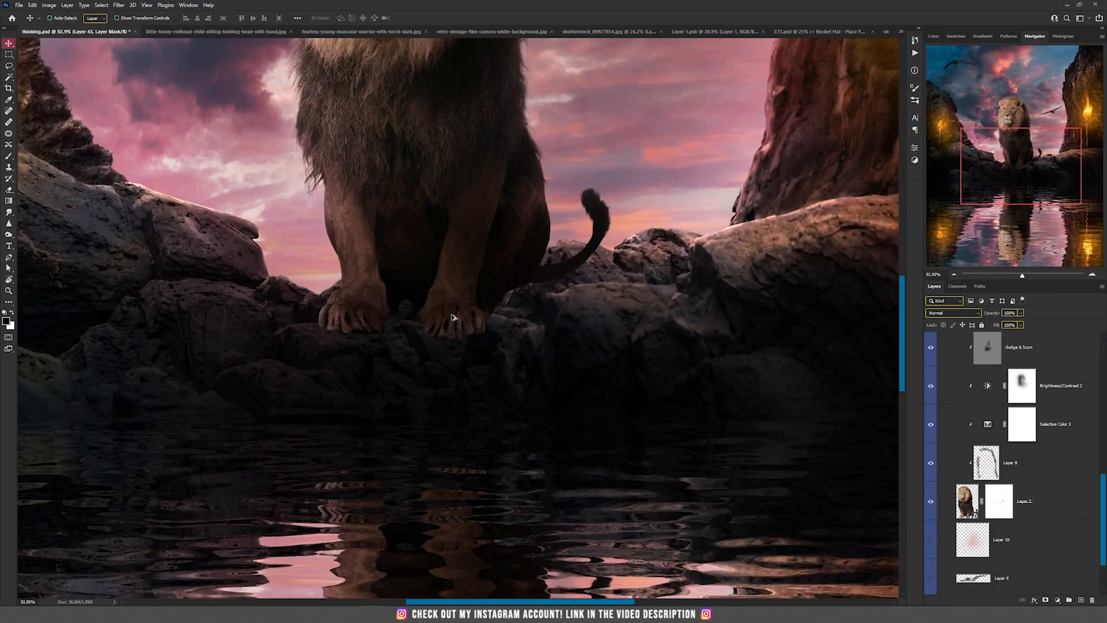
scroll(1026, 513, "down", 1)
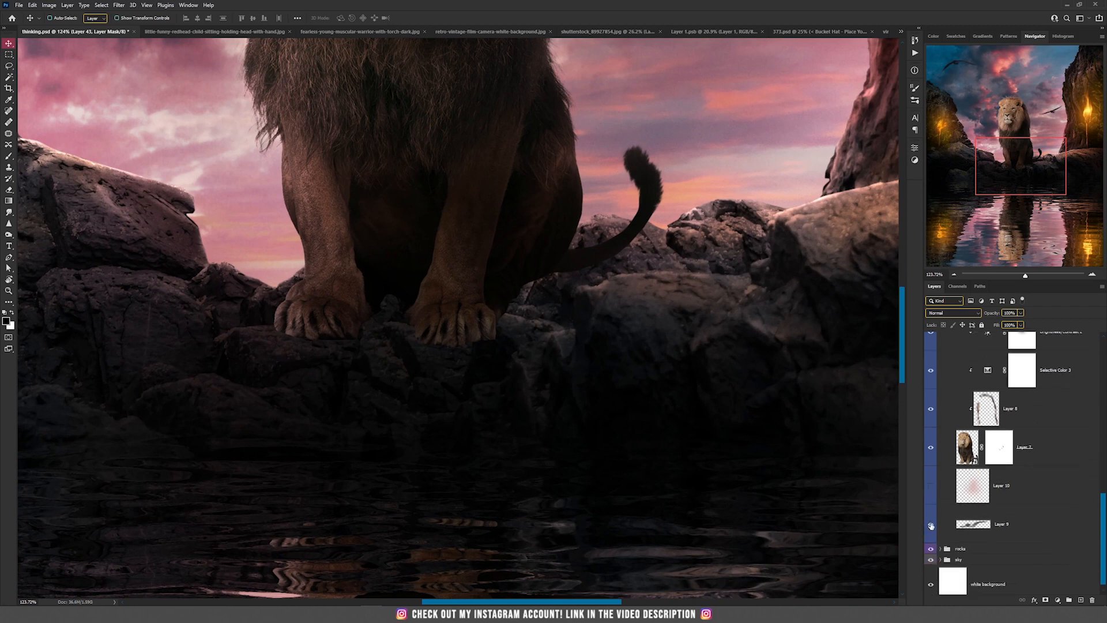
left_click(1012, 531)
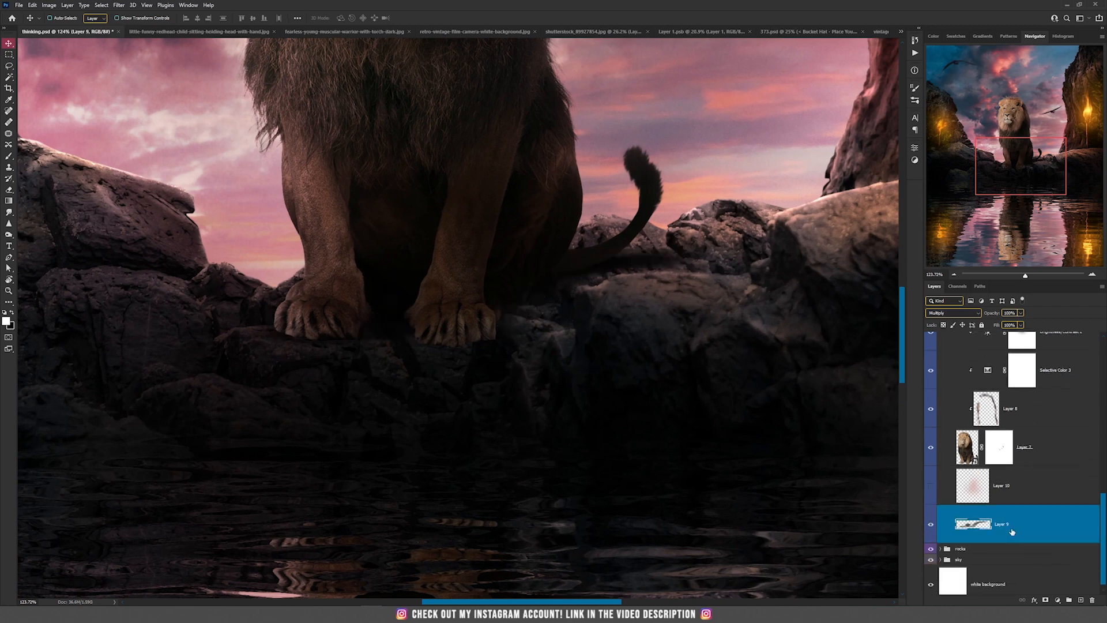
scroll(667, 402, "down", 6)
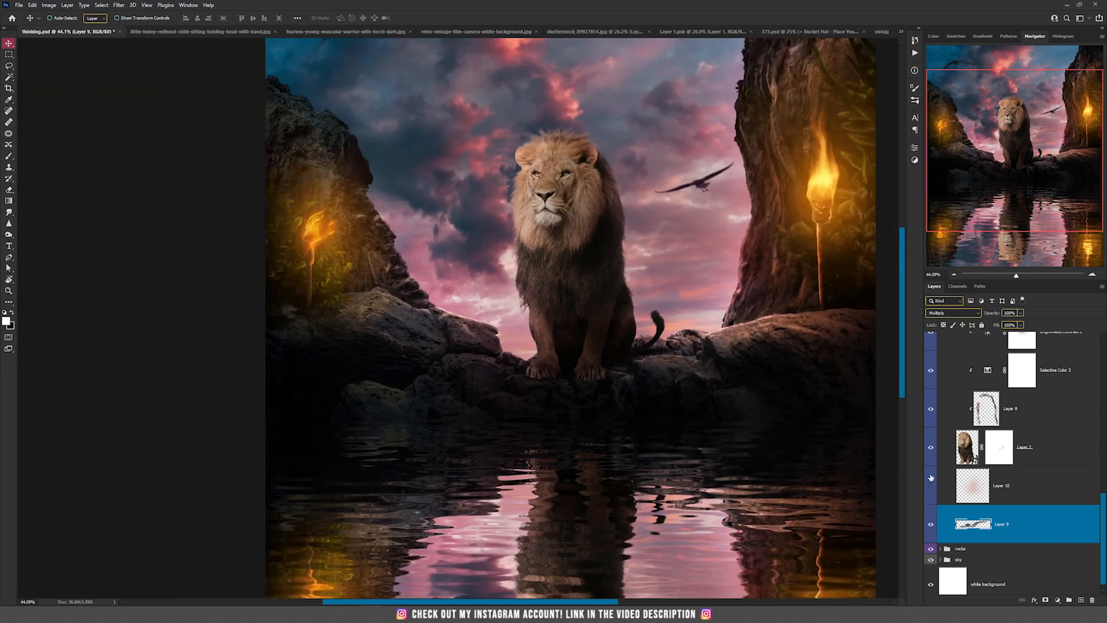
left_click(935, 487)
left_click(935, 487)
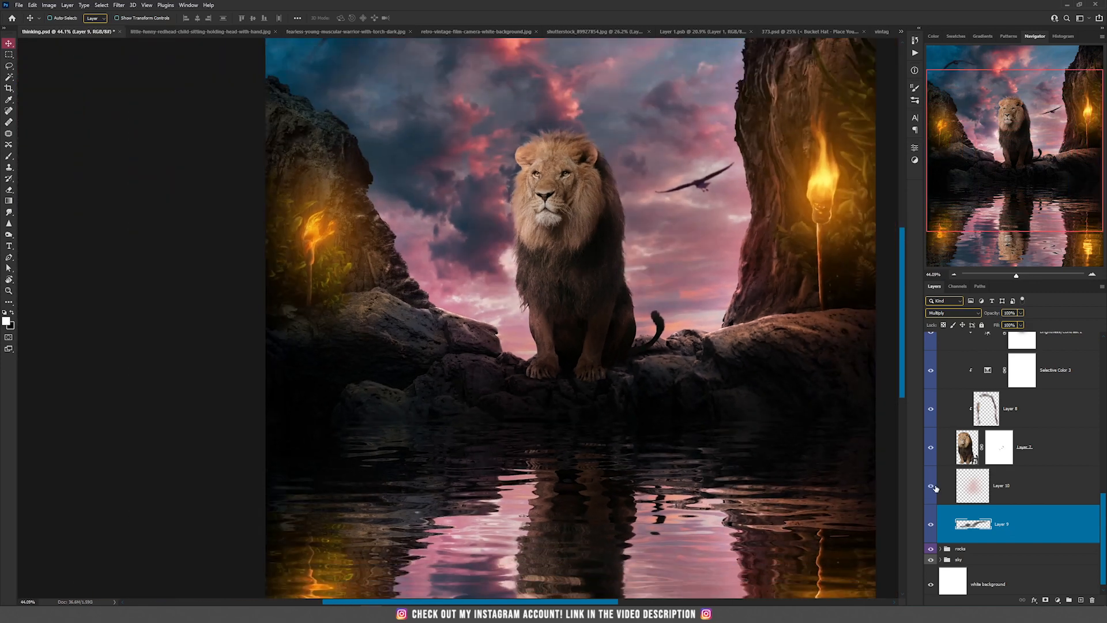
left_click(935, 487)
scroll(978, 506, "up", 3)
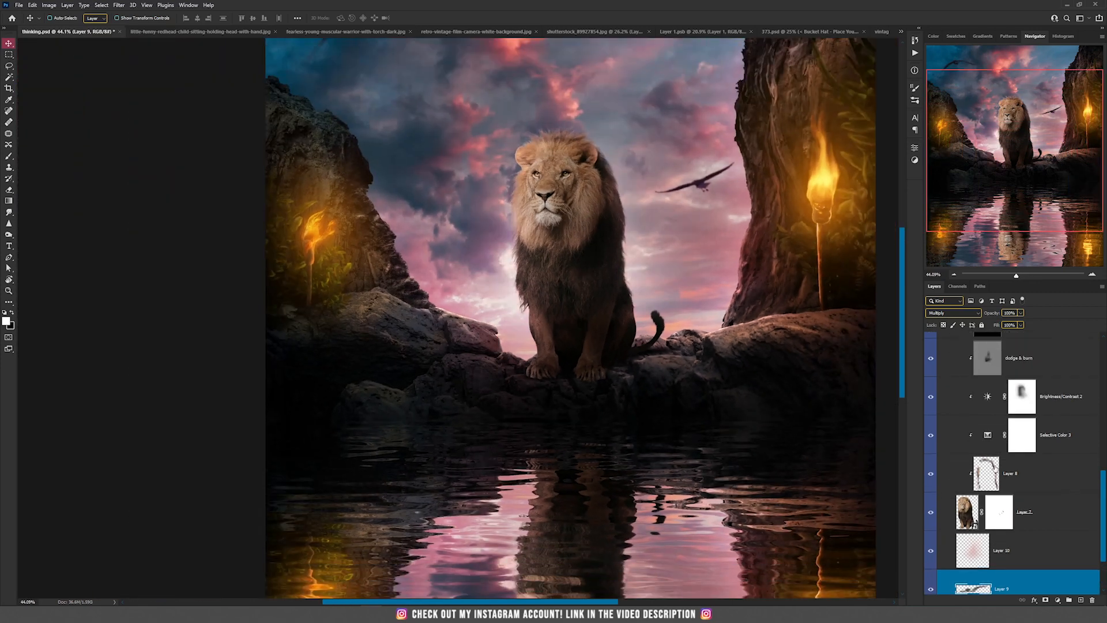
left_click(940, 350)
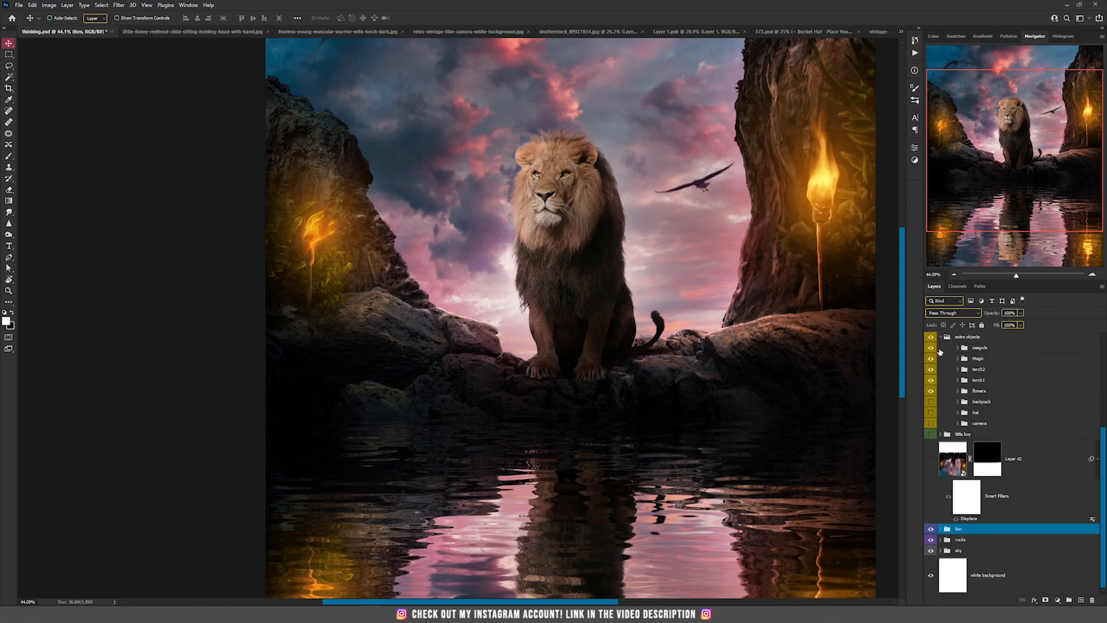
Step: Examine the displaced reflection on Layer 43 and its transition into the rocks below the lion
scroll(988, 460, "up", 5)
left_click(960, 366)
left_click_drag(664, 421, 531, 280)
scroll(441, 262, "up", 4)
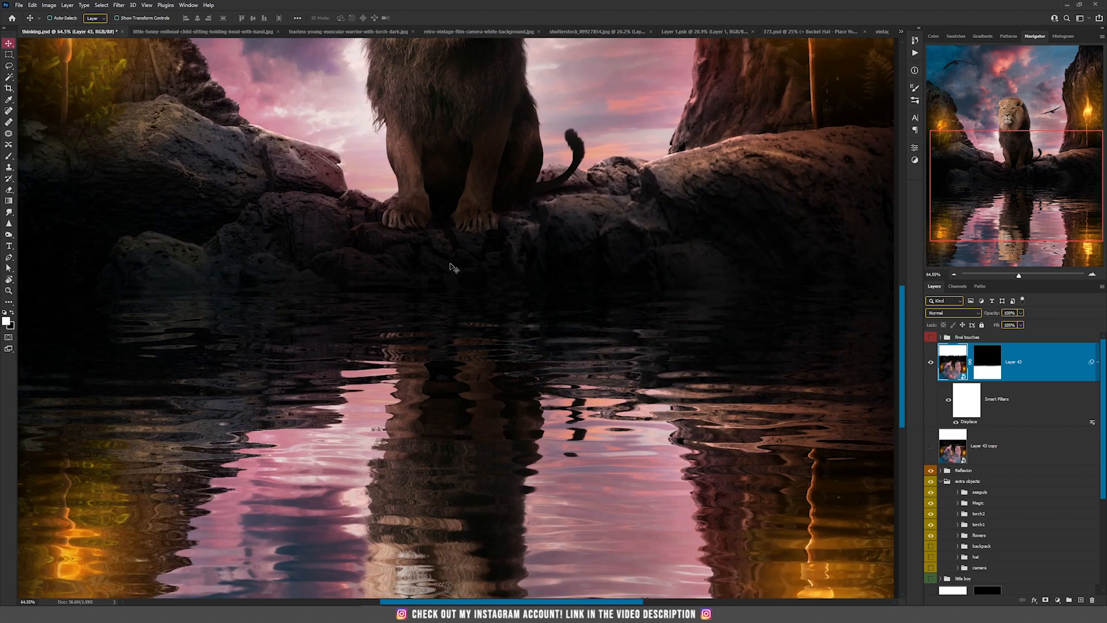
scroll(450, 263, "down", 4)
left_click_drag(459, 190, 457, 288)
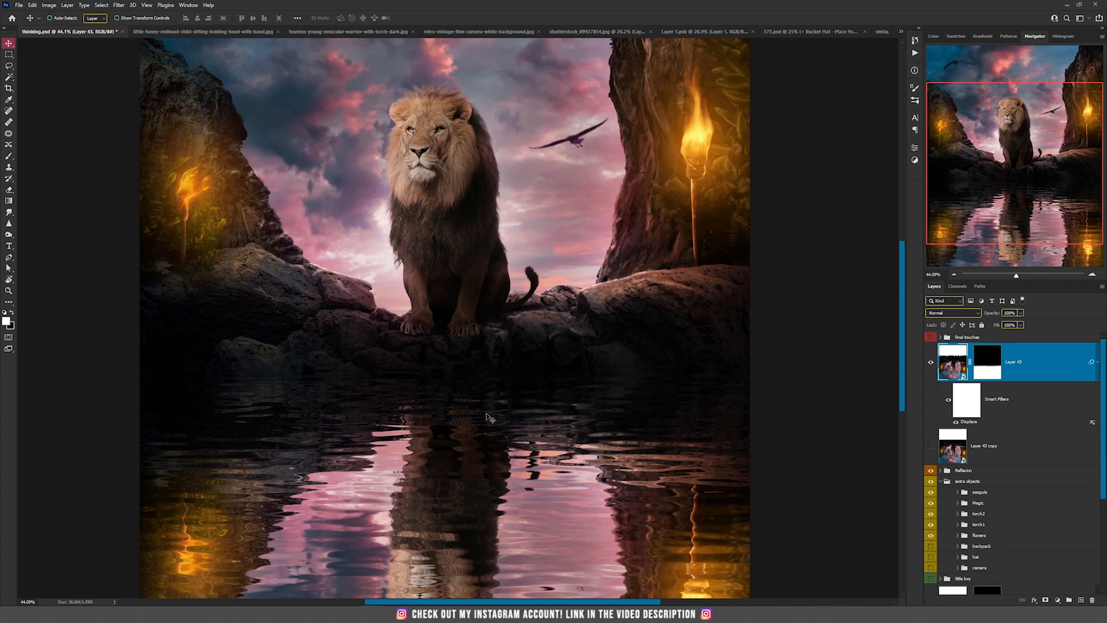
left_click_drag(477, 452, 469, 328)
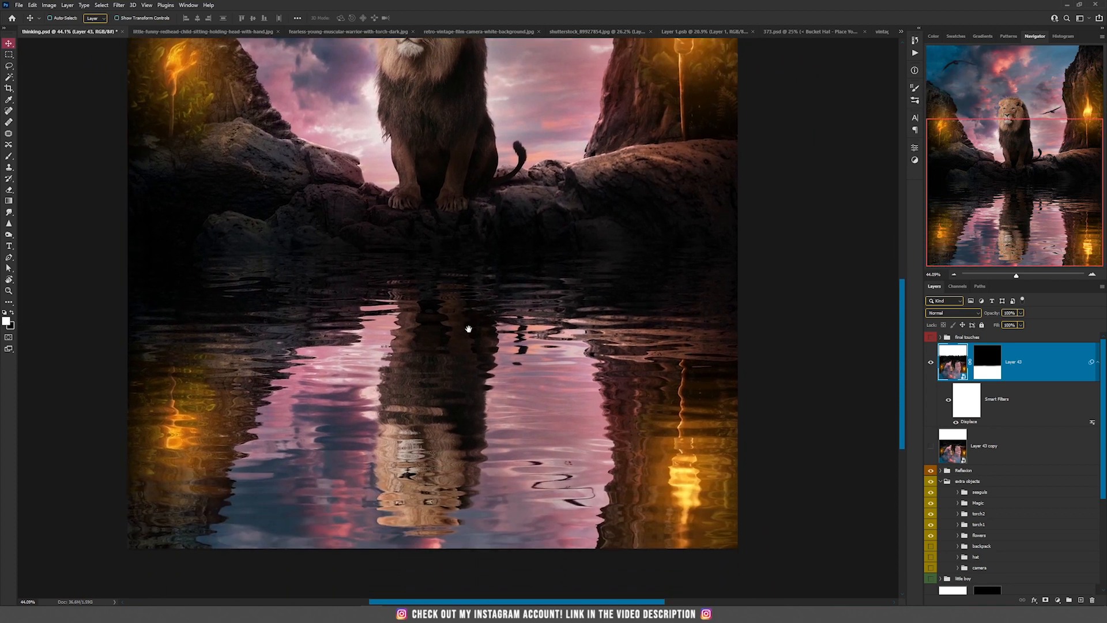
Step: Show Layer 43 copy instead of Layer 43 and duplicate Layer 43's mask onto it
left_click(930, 363)
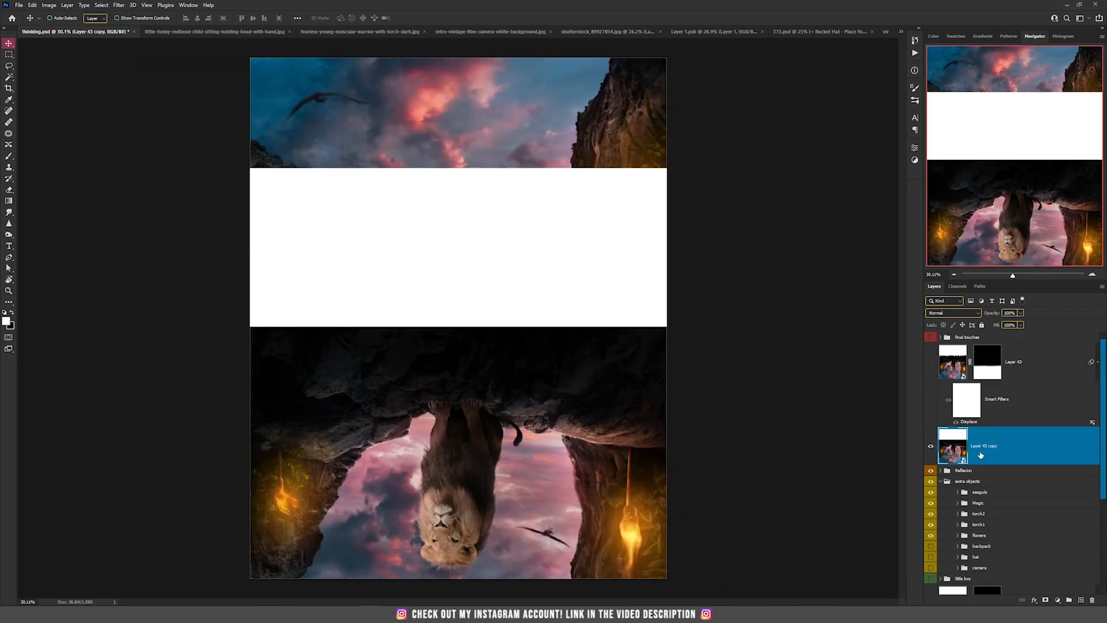
left_click(987, 356)
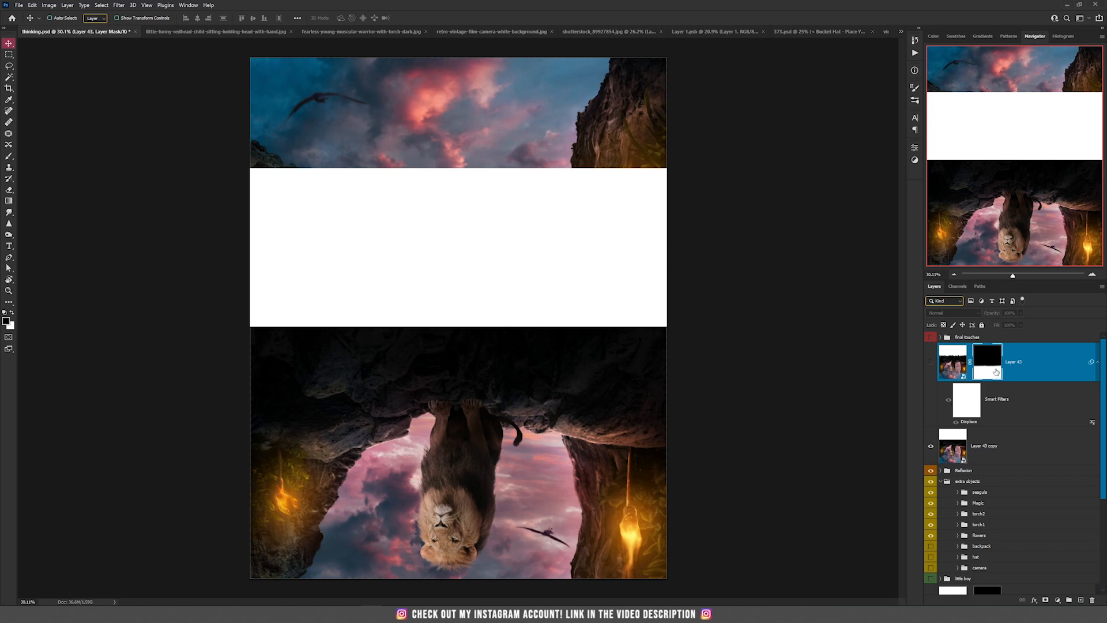
left_click_drag(996, 372, 997, 443)
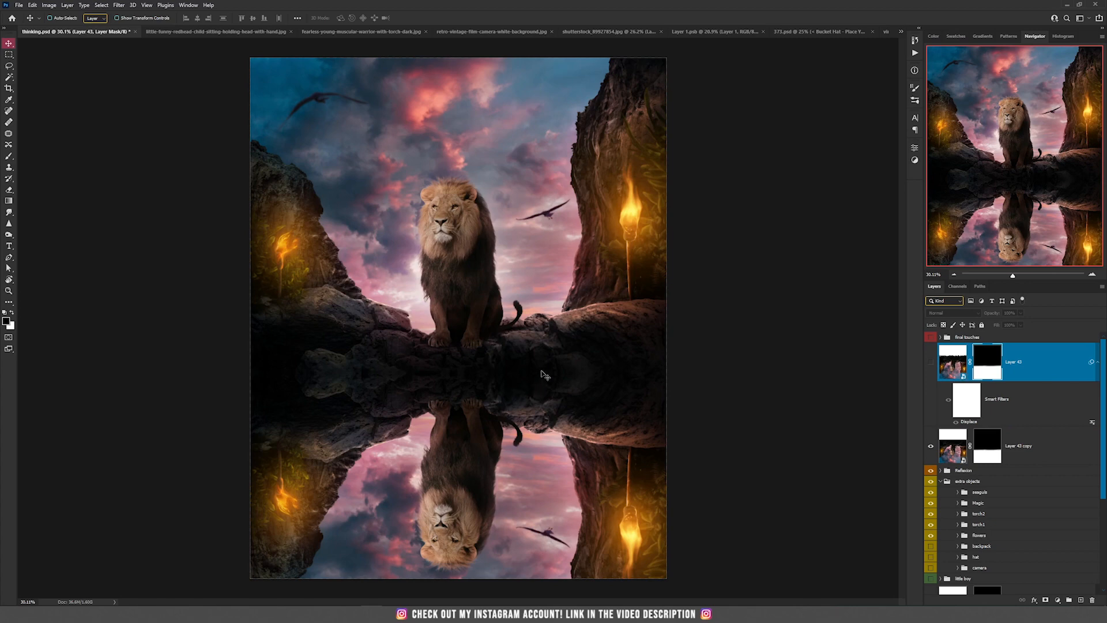
Step: Check the undistorted mirror image up close and make the displaced Layer 43 visible again over it
scroll(508, 398, "up", 1)
scroll(508, 398, "up", 3)
scroll(509, 398, "down", 4)
left_click(930, 363)
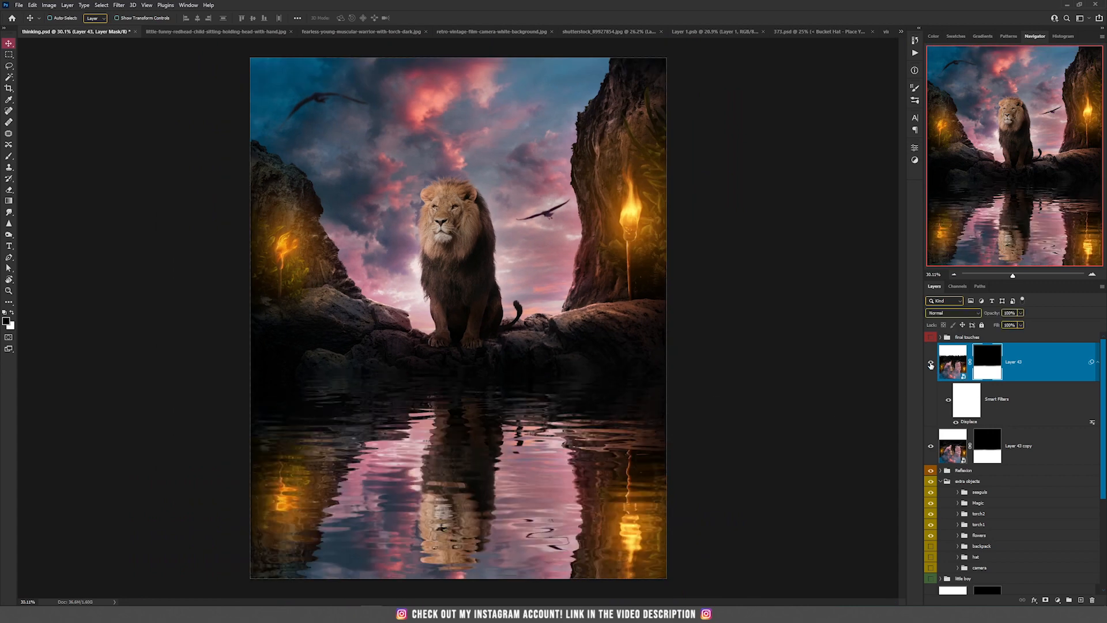
Step: Paint black on Layer 43's mask with a larger soft brush at 4% flow over the lion's legs in the reflection
left_click(930, 365)
left_click(930, 364)
key("b")
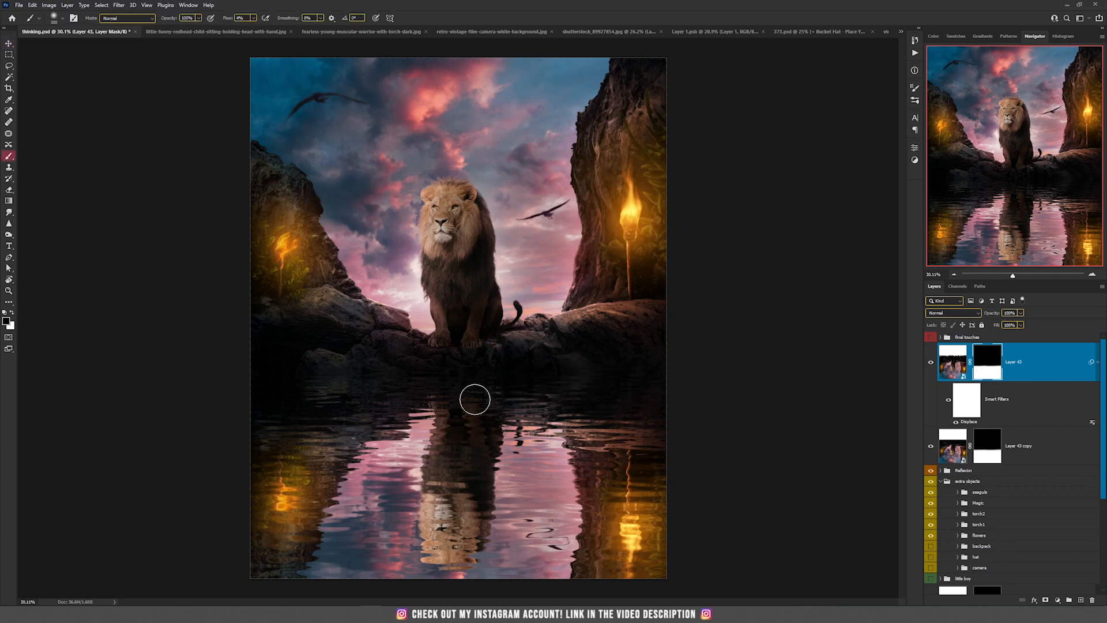
key("bracketright")
key("bracketright")
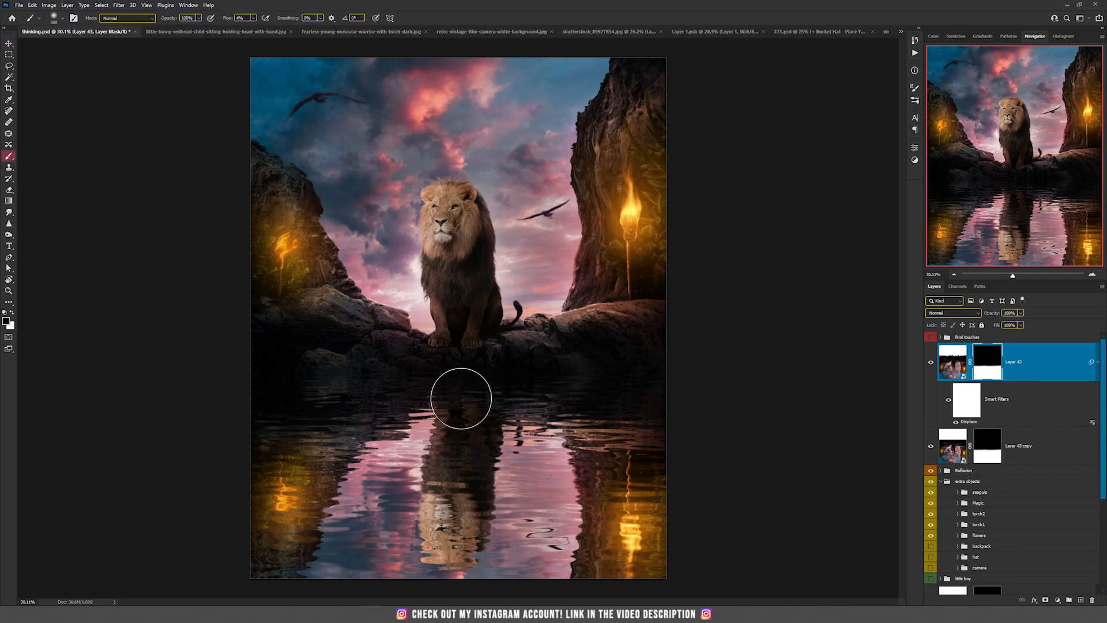
mouse_move(383, 379)
left_mouse_down()
mouse_move(472, 406)
mouse_move(445, 395)
mouse_move(494, 388)
mouse_move(437, 388)
mouse_move(510, 391)
mouse_move(415, 402)
mouse_move(531, 415)
mouse_move(502, 444)
mouse_move(526, 400)
mouse_move(581, 425)
mouse_move(541, 434)
mouse_move(531, 420)
mouse_move(556, 416)
mouse_move(621, 447)
mouse_move(341, 445)
mouse_move(372, 446)
mouse_move(408, 403)
mouse_move(421, 476)
mouse_move(475, 466)
mouse_move(531, 426)
mouse_move(475, 451)
mouse_move(499, 420)
left_mouse_up()
scroll(569, 406, "down", 3)
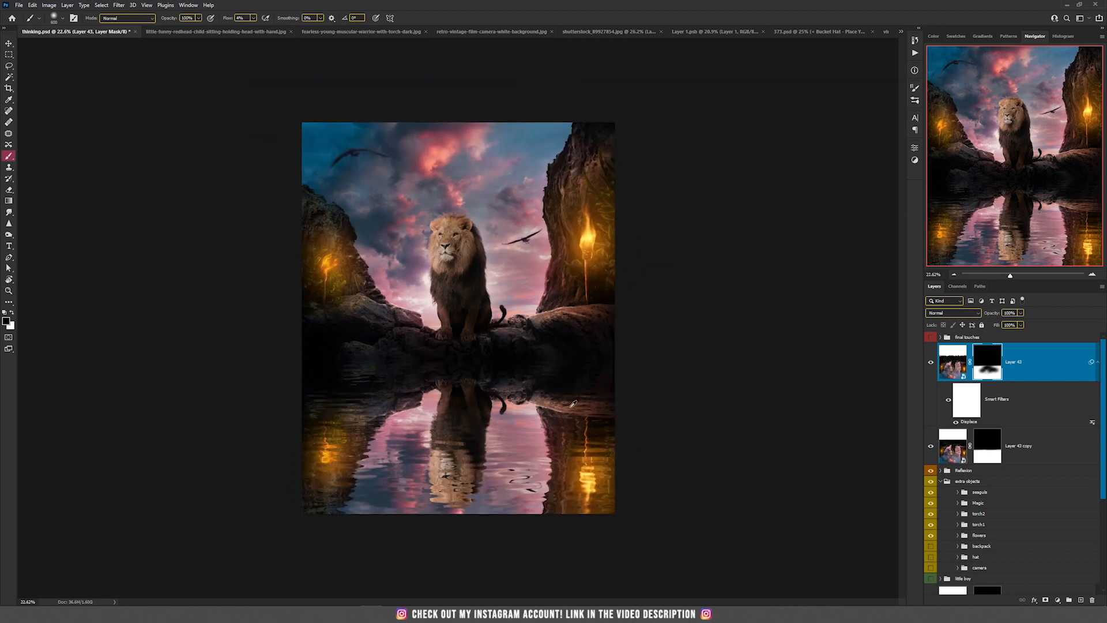
Step: Examine the blend between the clear and rippled reflection beneath the lion's paws, both up close and in the full image
key("v")
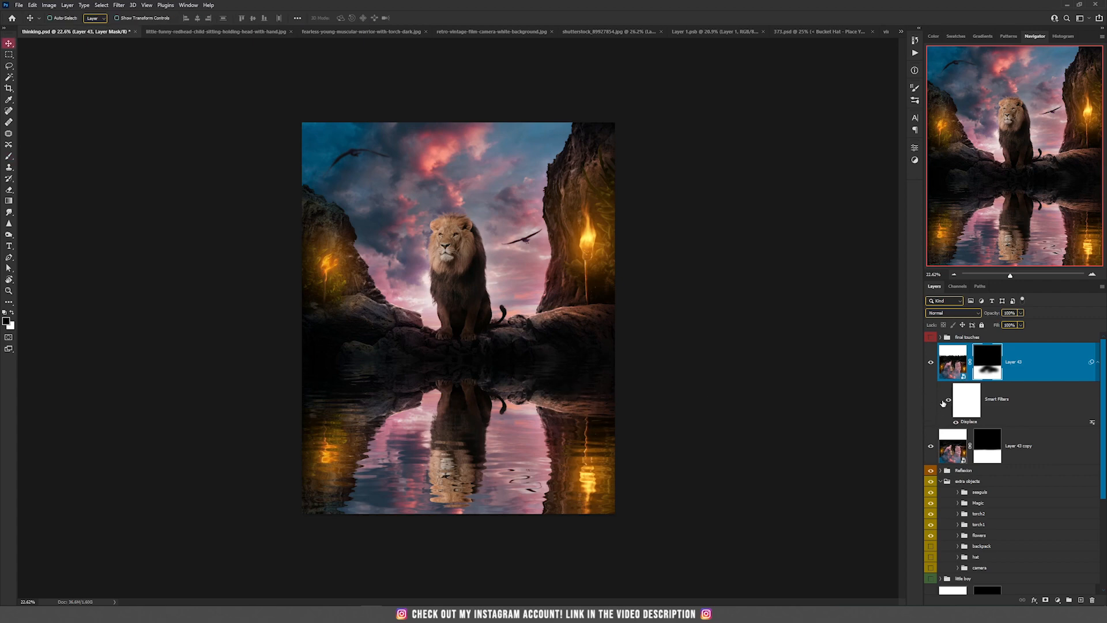
scroll(484, 433, "up", 5)
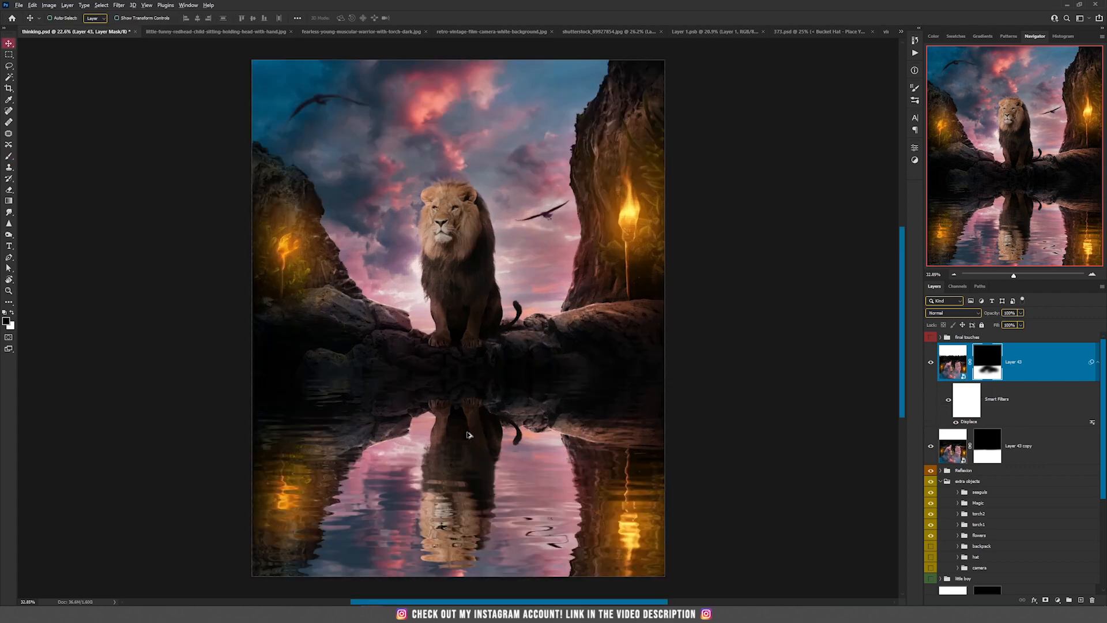
scroll(480, 437, "up", 2)
scroll(481, 439, "down", 5)
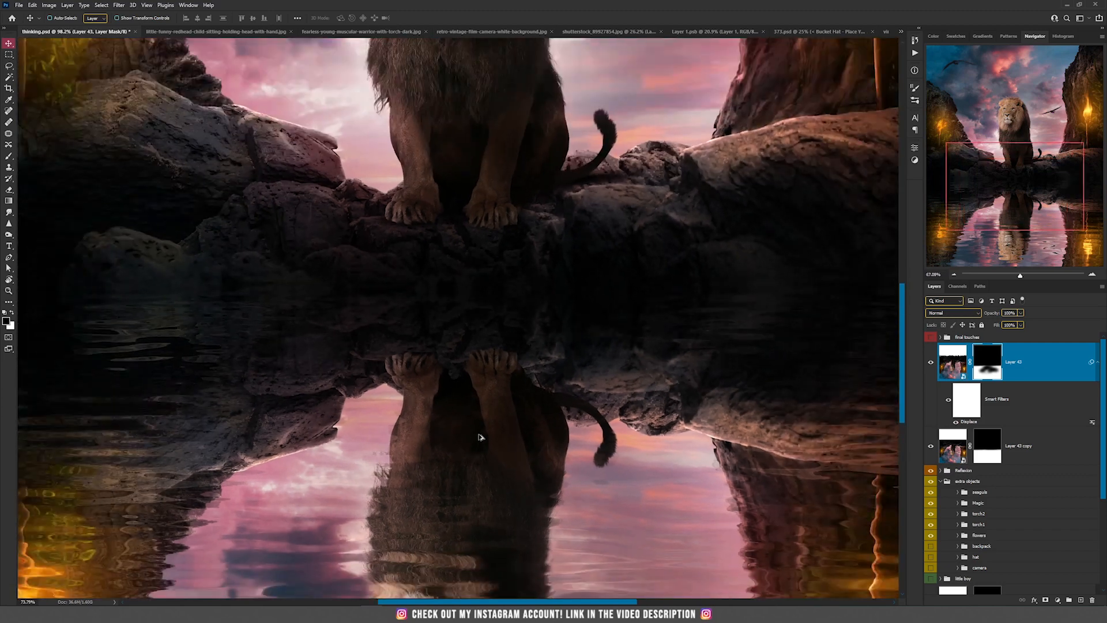
scroll(490, 415, "down", 3)
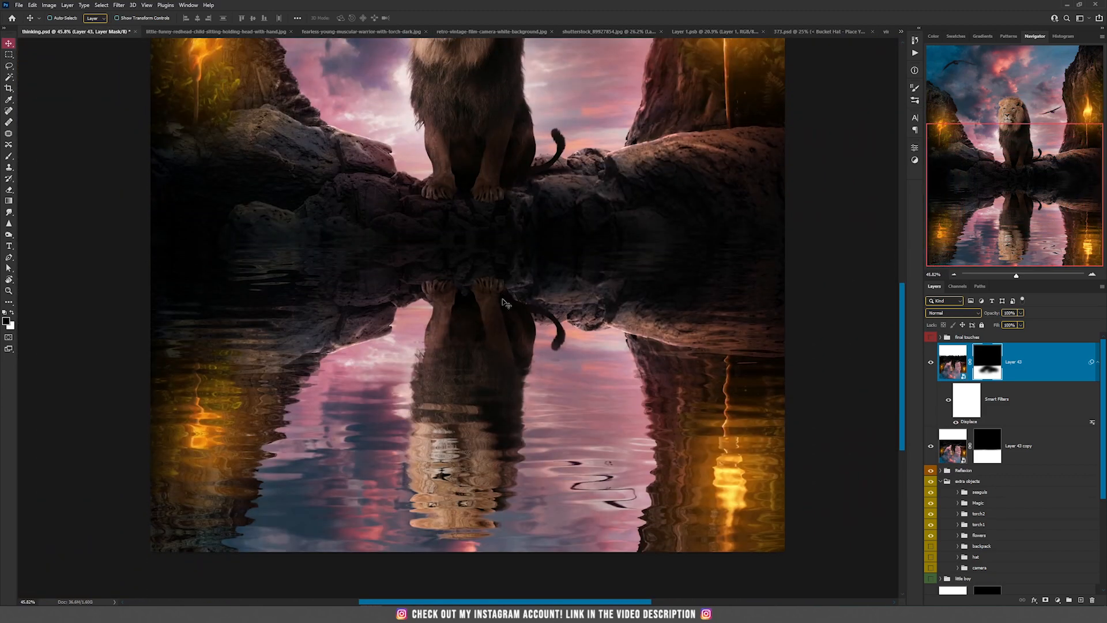
scroll(470, 493, "up", 2)
scroll(479, 372, "down", 5)
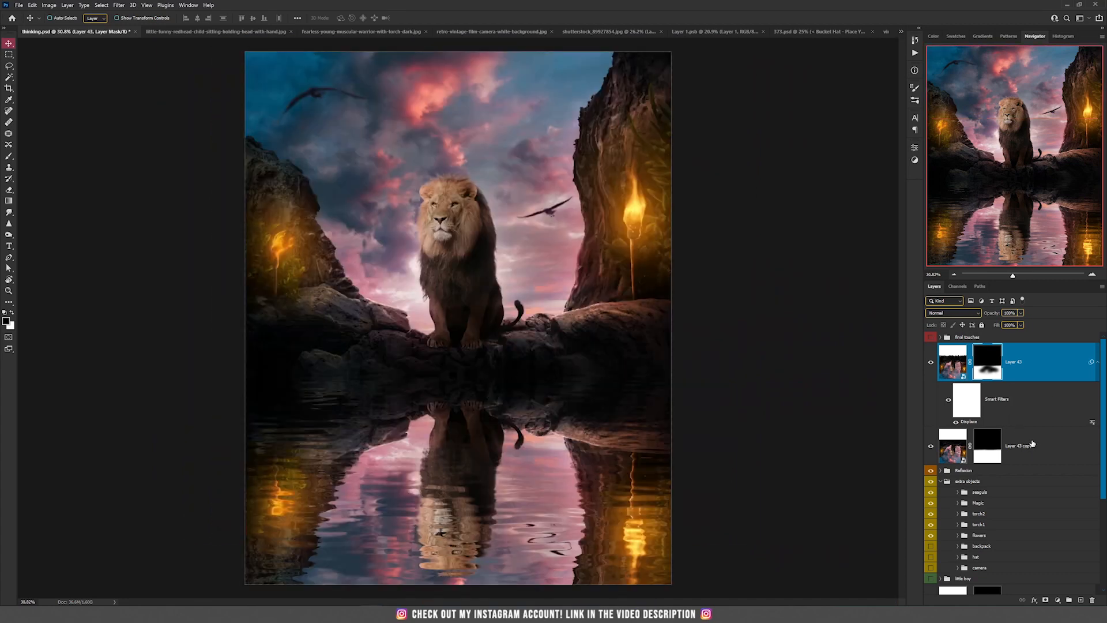
Step: Delete Layer 43 and Layer 43 copy, and show Layer 30, its smart filters and Layer 30 copy in the Reflexion group
left_click(1032, 444, "ctrl")
key("Delete")
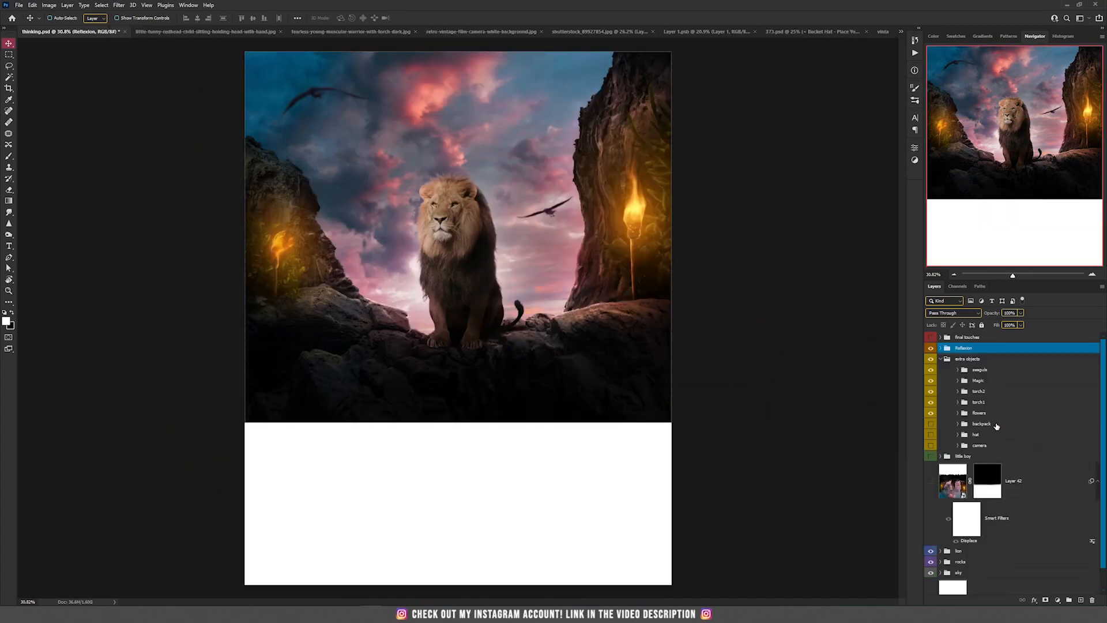
left_click(940, 348)
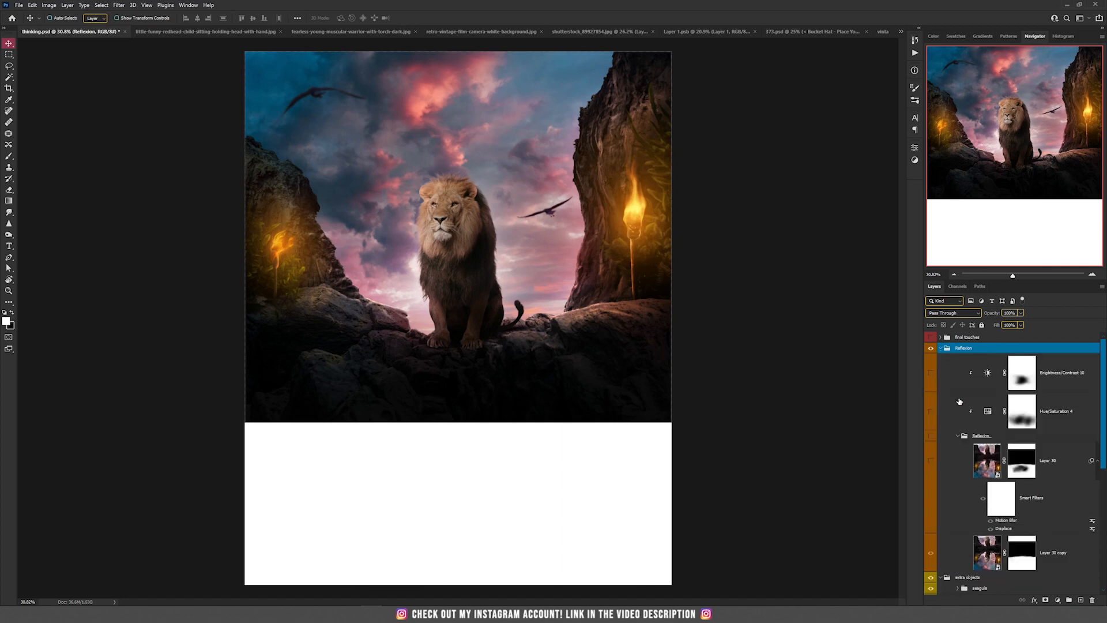
left_click(930, 460)
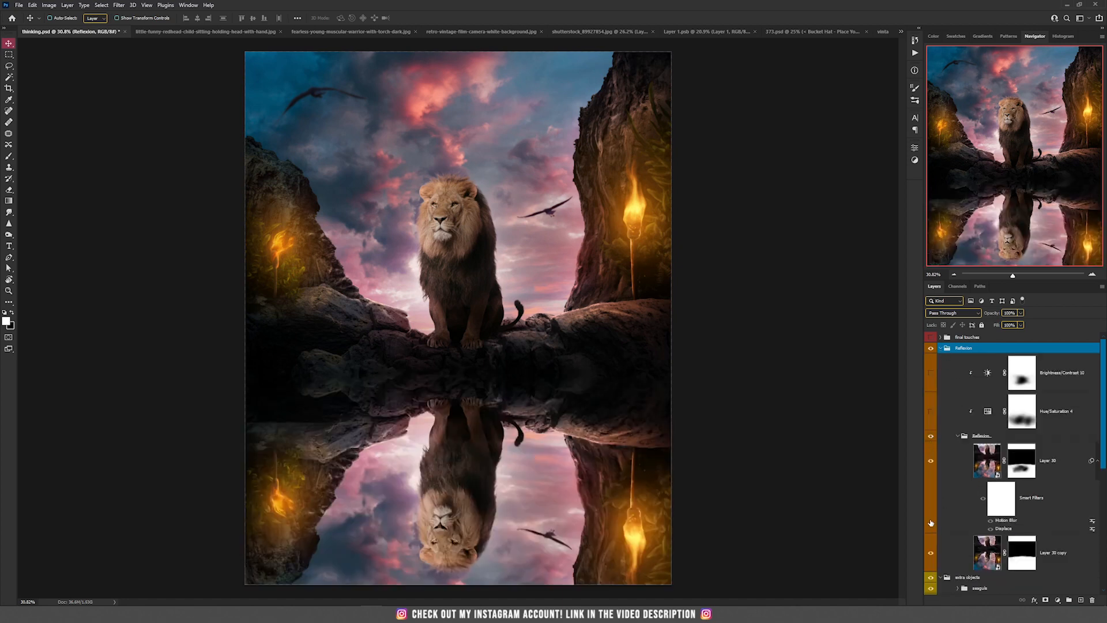
left_click(930, 553)
scroll(504, 458, "down", 1)
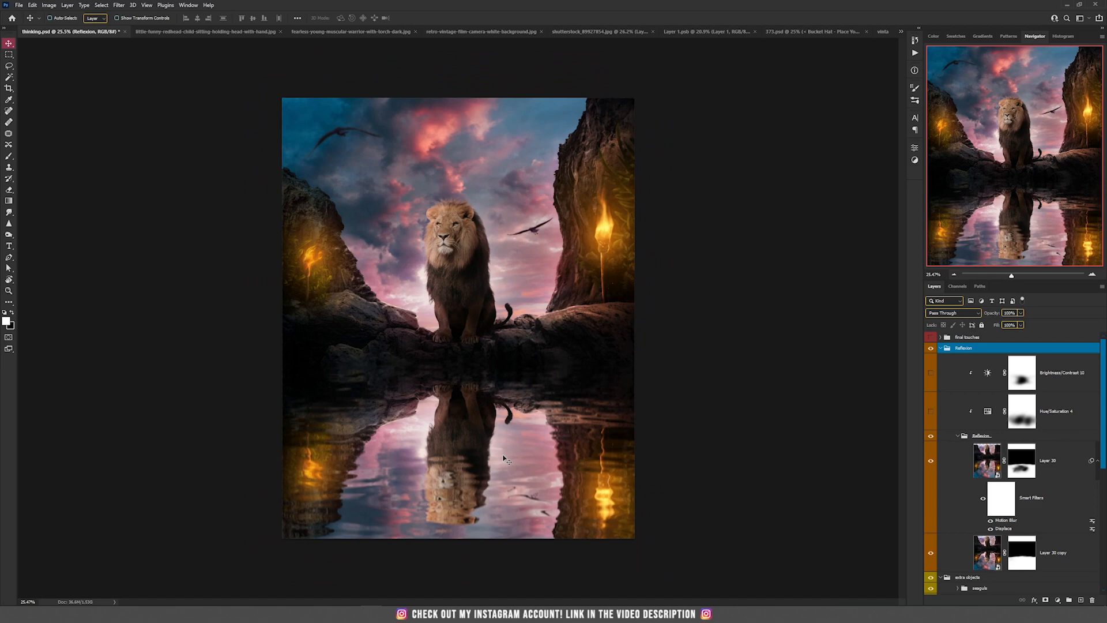
scroll(503, 457, "up", 2)
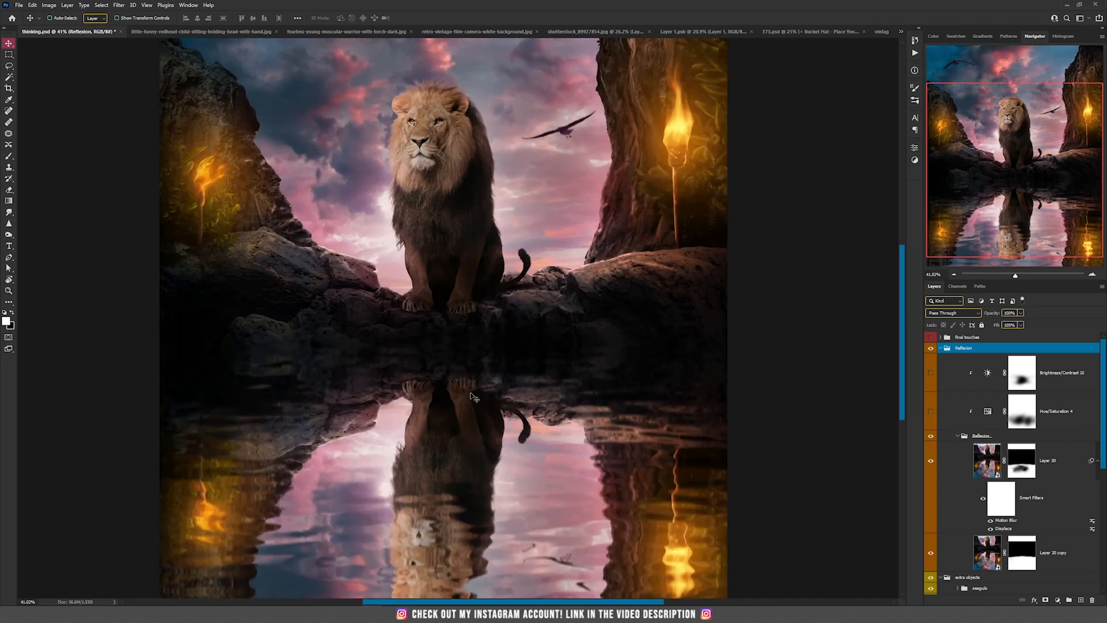
Step: Collapse the inner reflection group, and show the Hue/Saturation 4 adjustment above it with its settings open
left_click(960, 437)
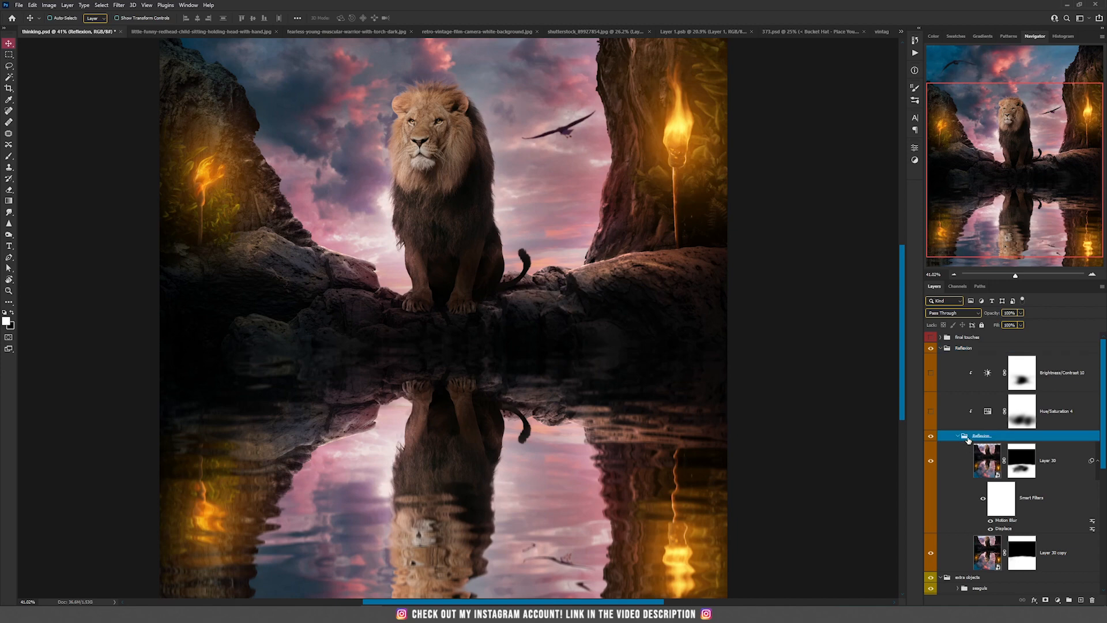
left_click(958, 437)
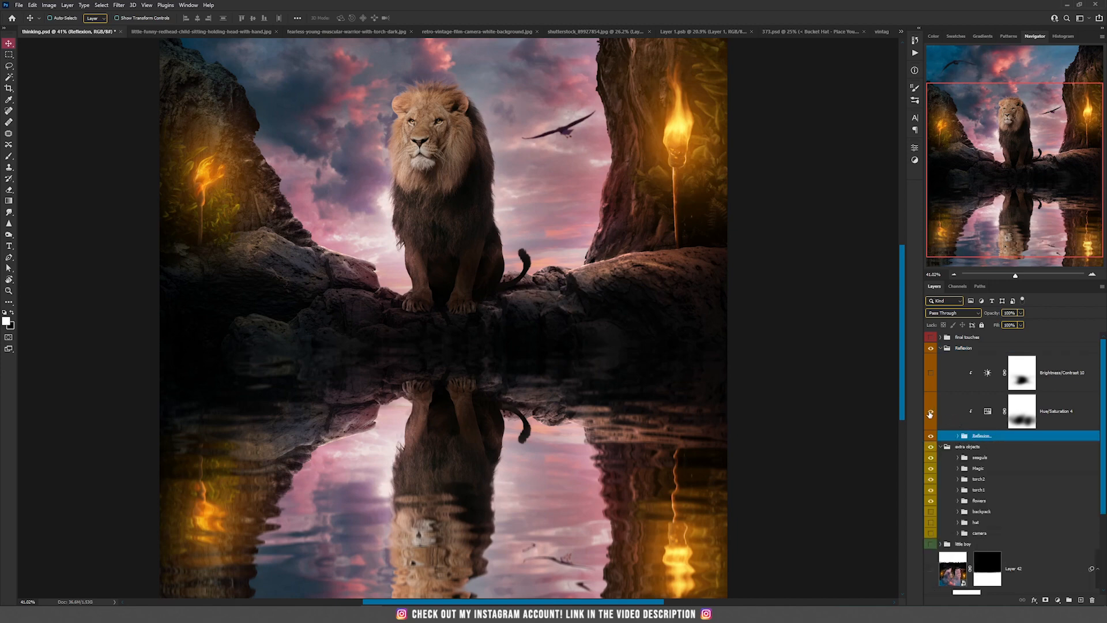
left_click_drag(483, 428, 487, 277)
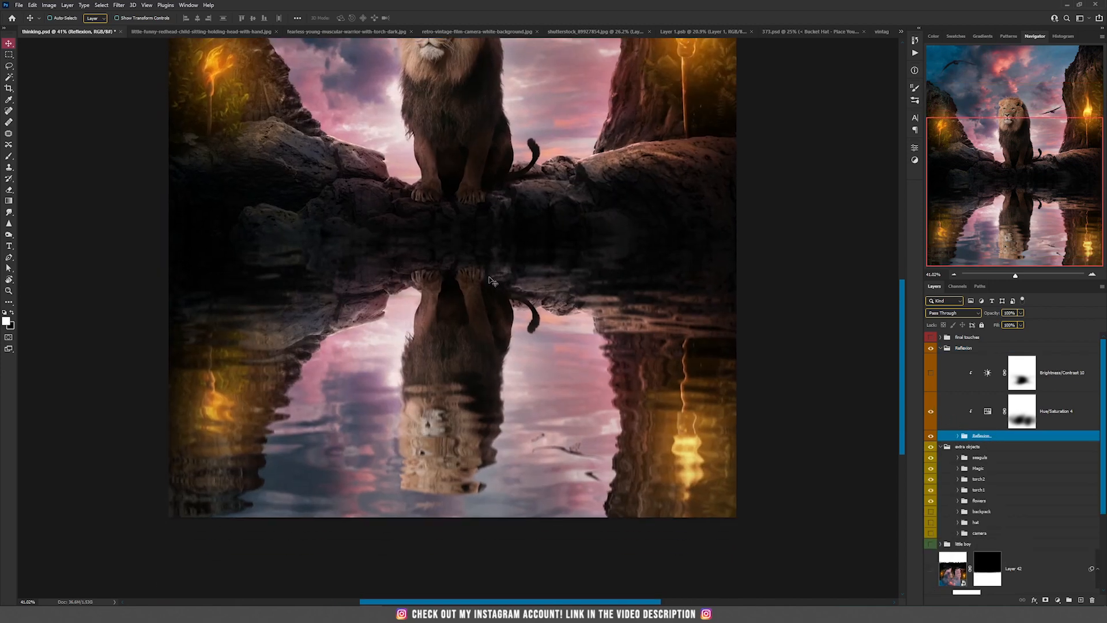
left_click_drag(635, 171, 623, 193)
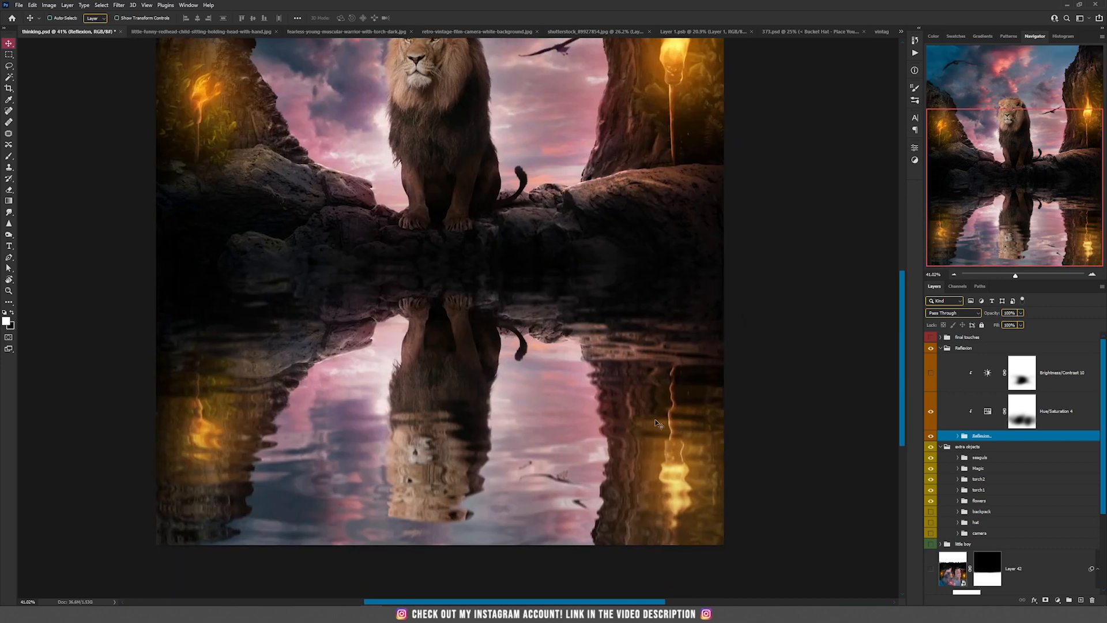
left_click(989, 413)
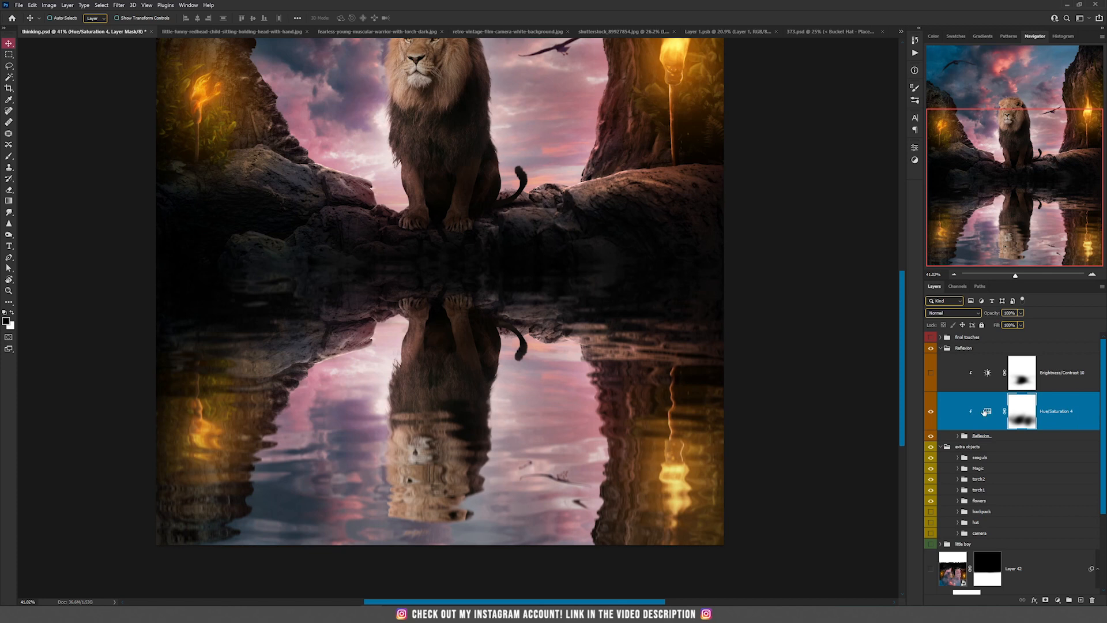
double_click(995, 413)
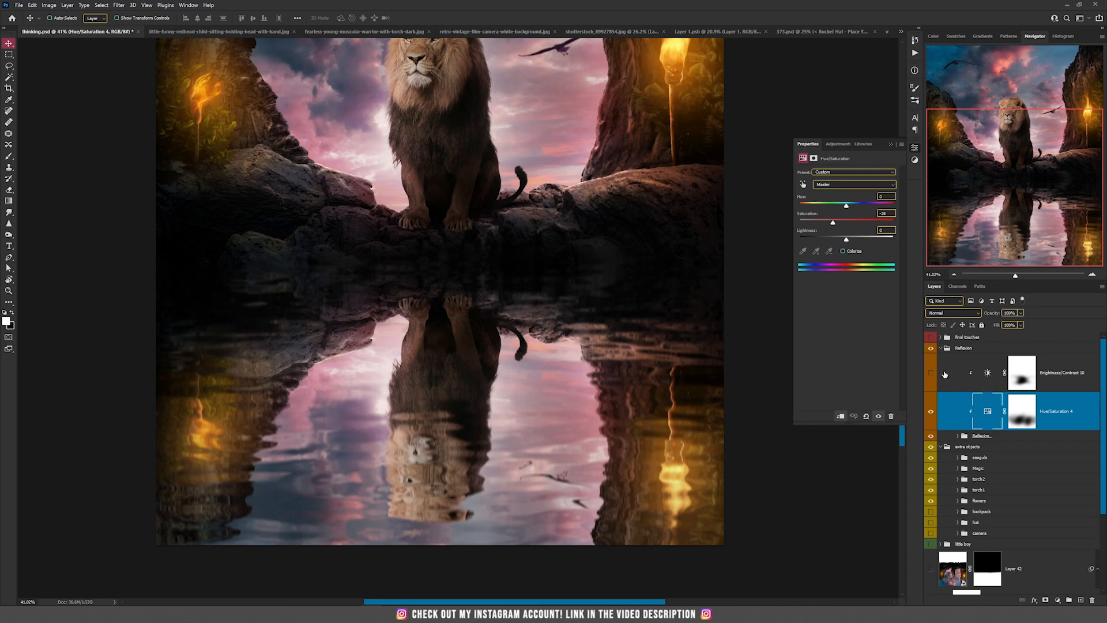
Step: Show the Brightness/Contrast 10 adjustment over the reflection and open its settings
left_click(930, 373)
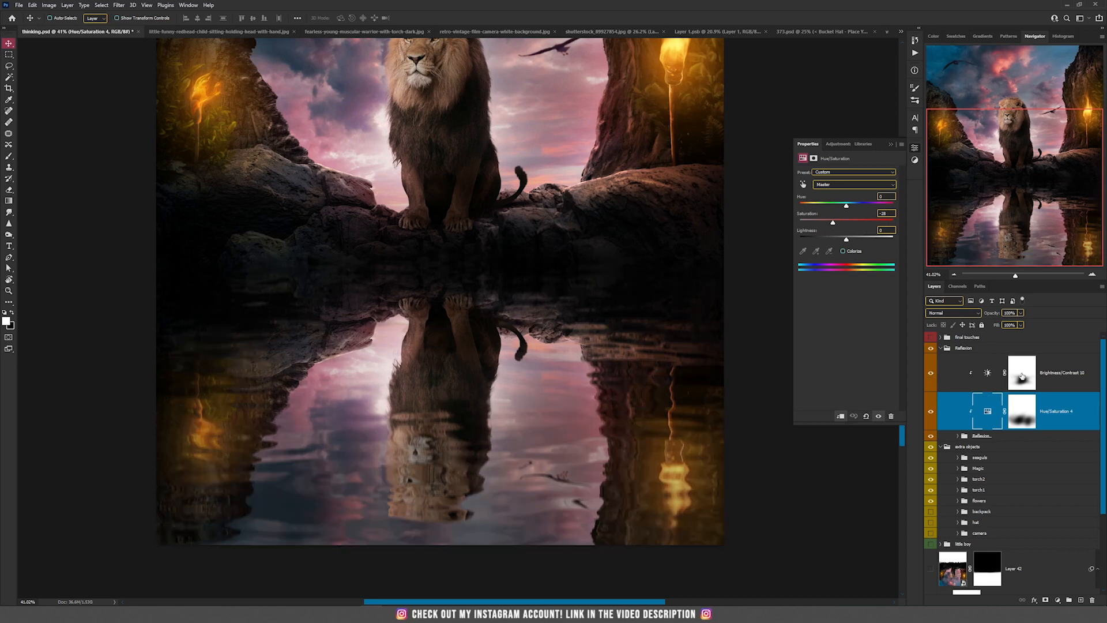
left_click(1021, 377)
left_click(987, 374)
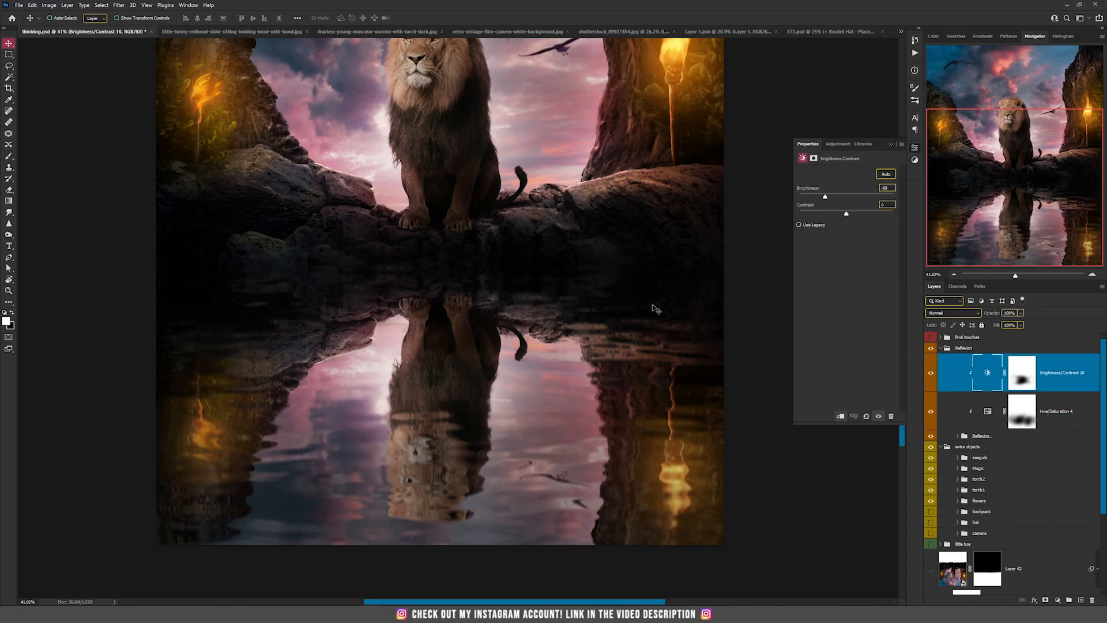
scroll(526, 301, "down", 3)
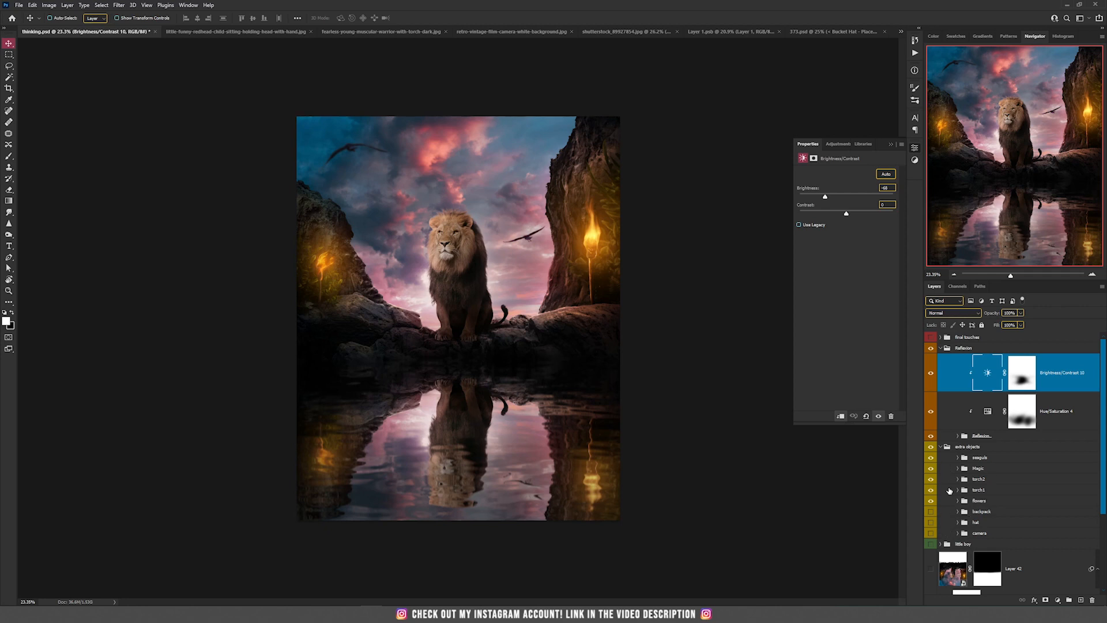
Step: Show the little boy, camera, hat and backpack groups, and hide the lion group
left_click(930, 544)
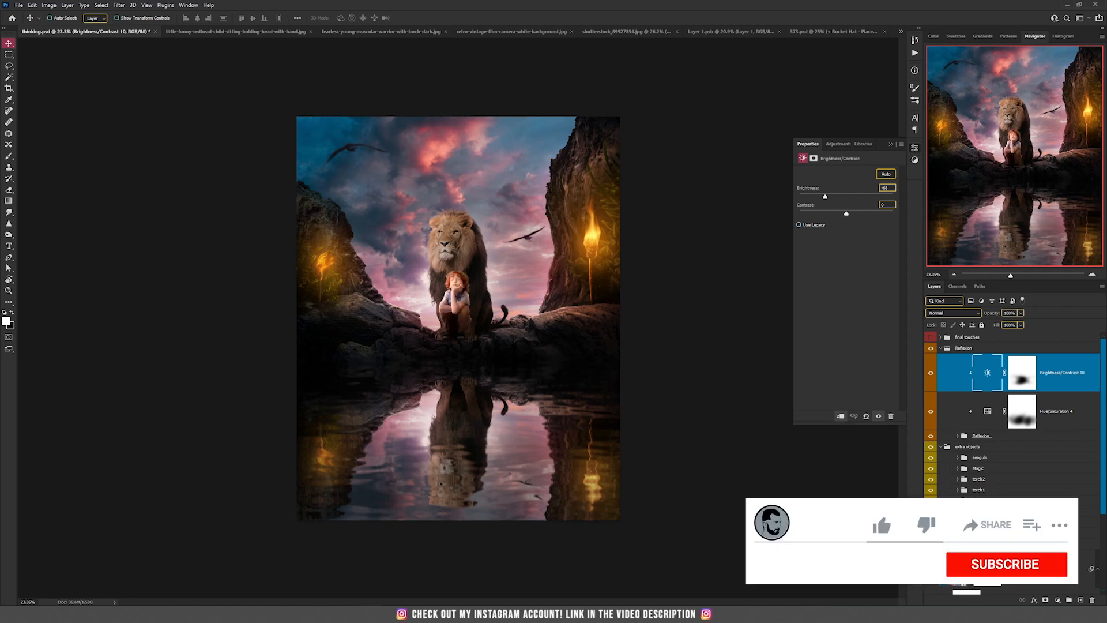
left_click_drag(930, 534, 930, 511)
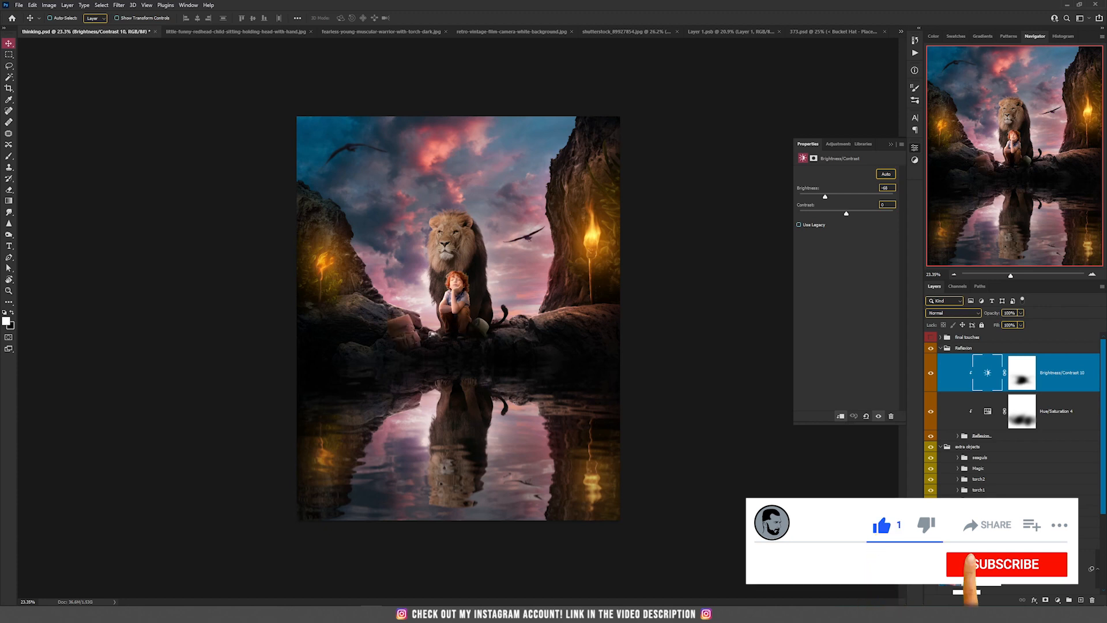
scroll(930, 511, "down", 1)
scroll(981, 433, "down", 3)
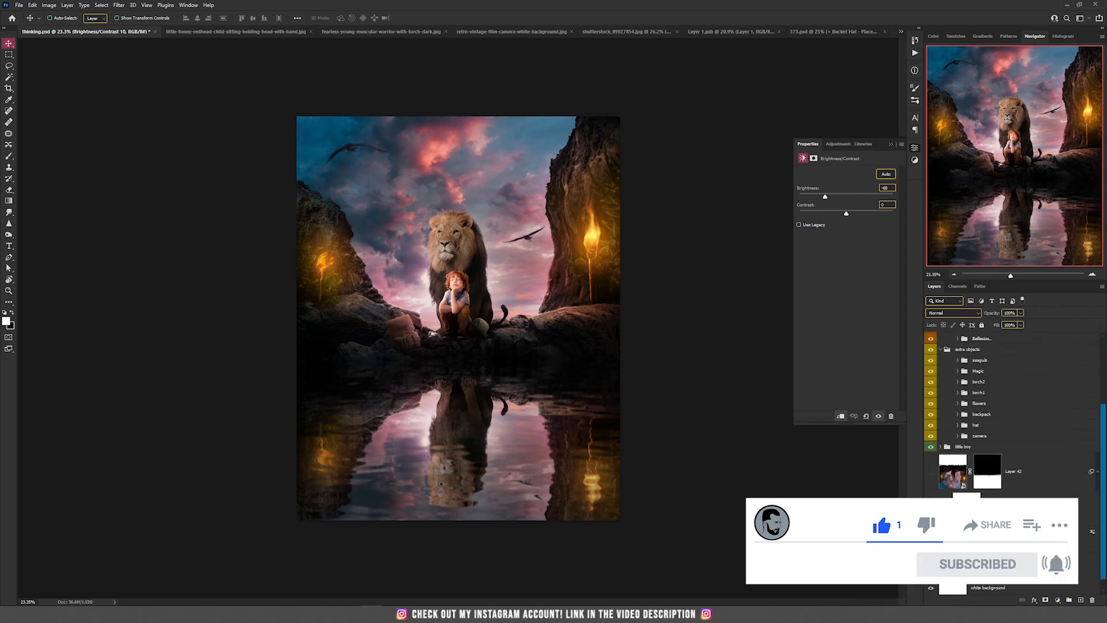
left_click(930, 541)
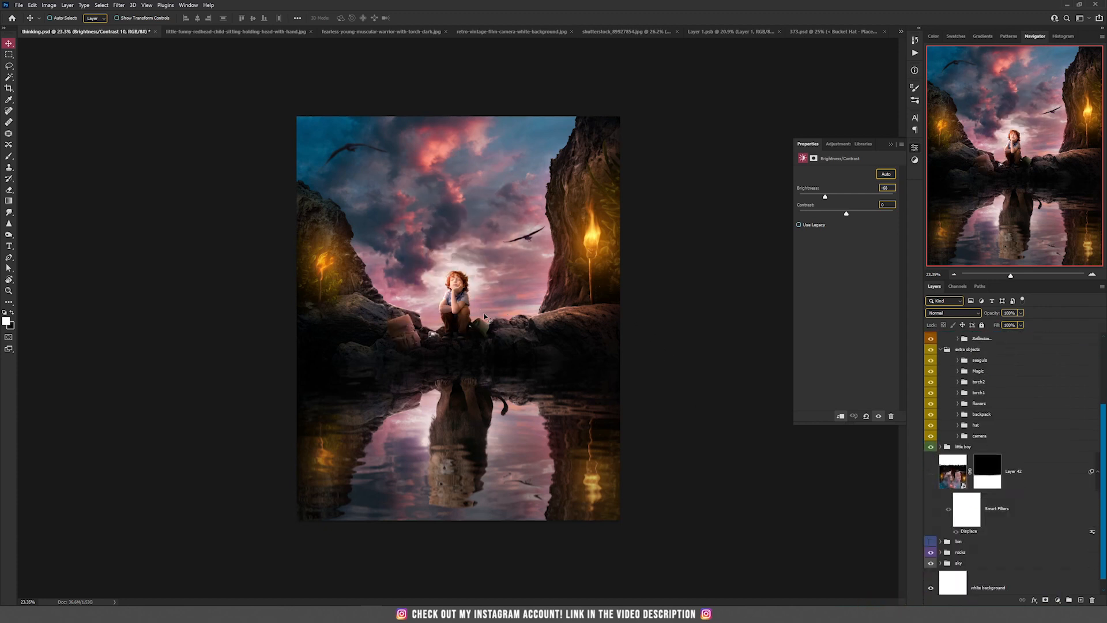
scroll(528, 291, "up", 3)
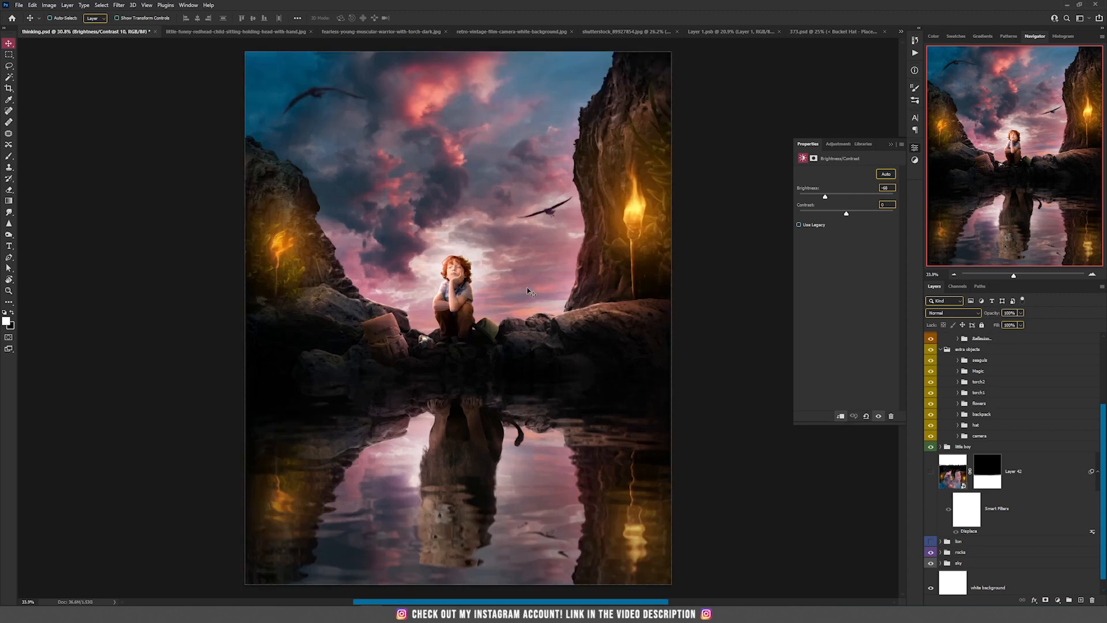
Step: Show all layers of the sparks group inside final touches, collapse it and compare the image with and without the sparks
scroll(529, 297, "down", 1)
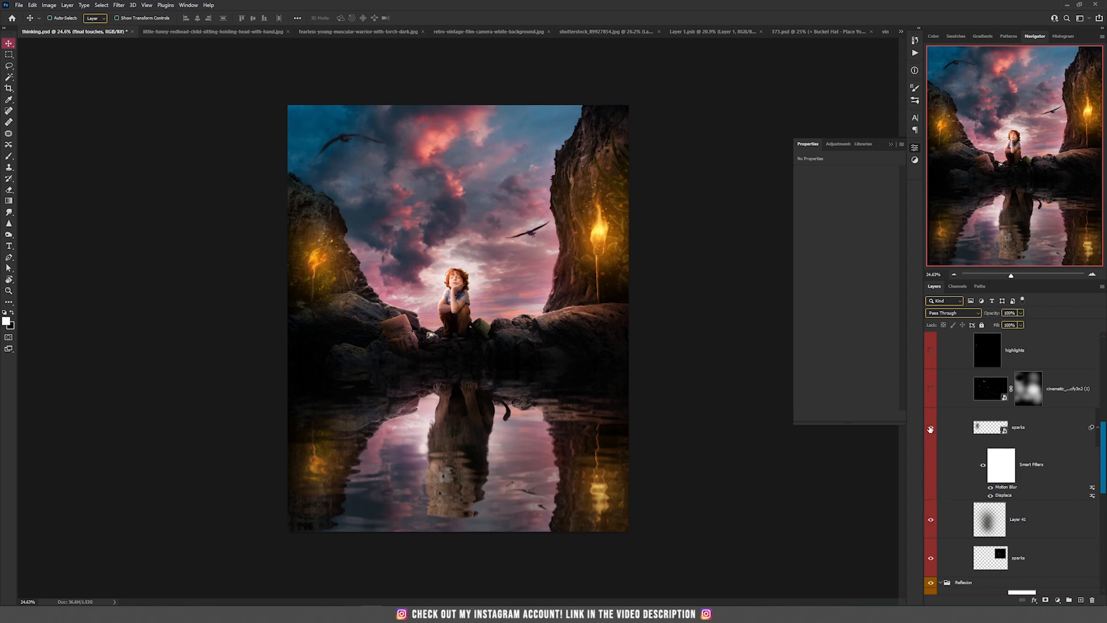
scroll(930, 432, "up", 2)
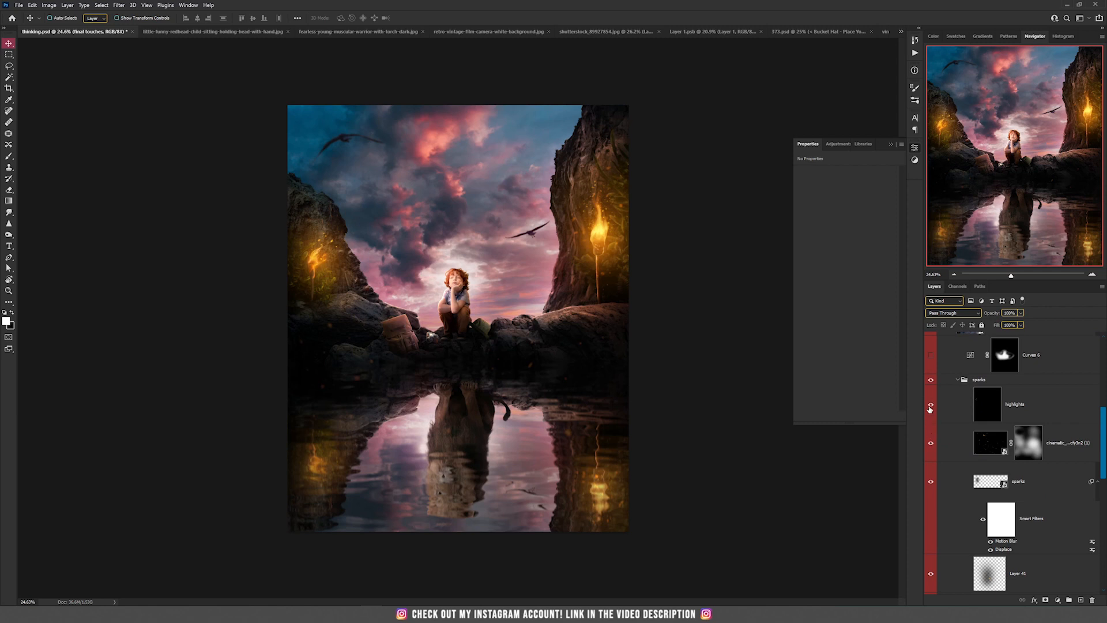
left_click(956, 381)
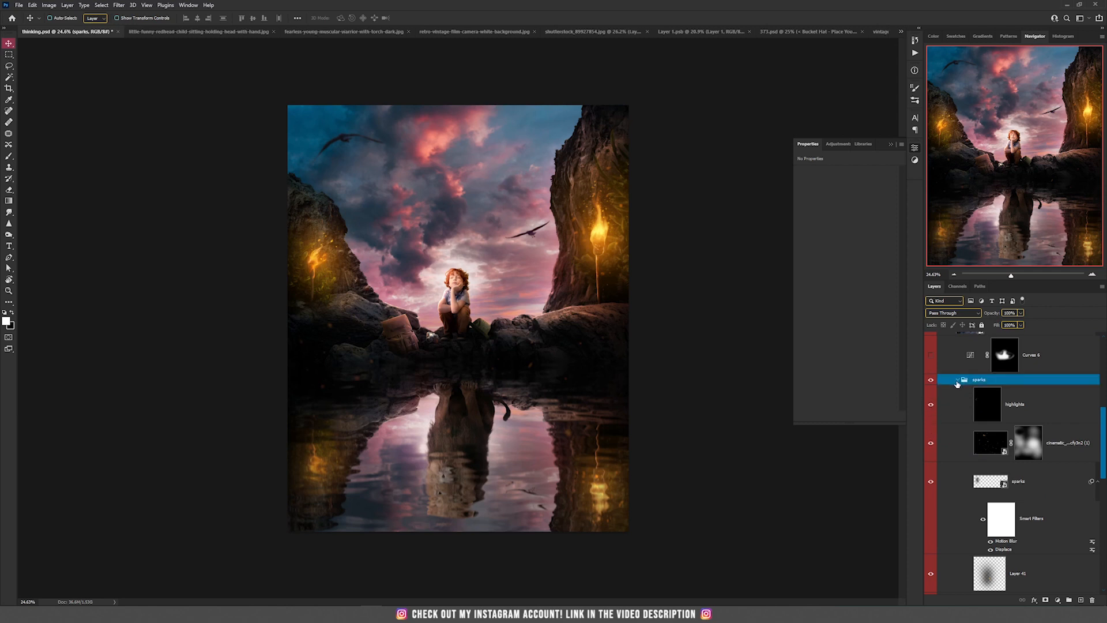
left_click(958, 380)
left_click(932, 380)
left_click(932, 381)
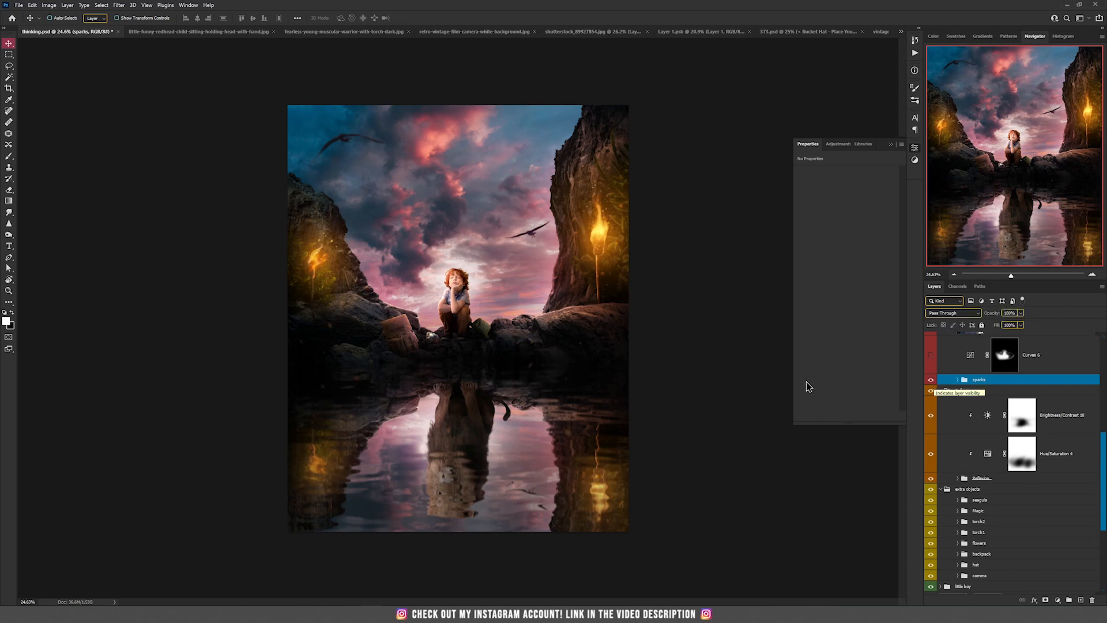
scroll(487, 361, "up", 3)
Step: Show the Curves 6 adjustment above the sparks group, open its settings and toggle its visibility to compare
scroll(945, 452, "up", 4)
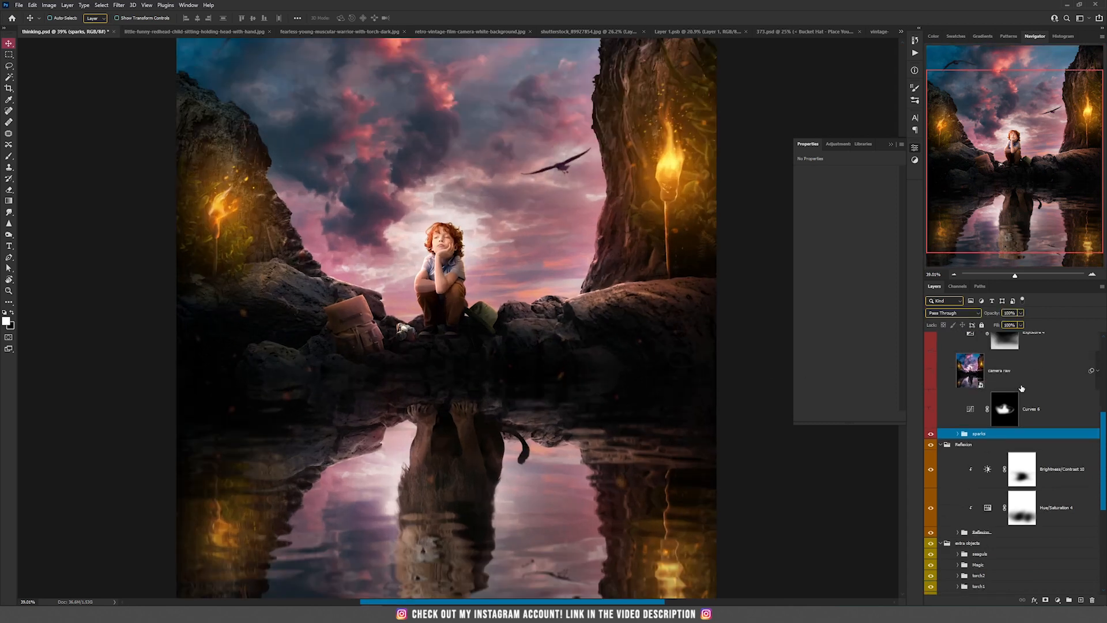
left_click(932, 475)
left_click(943, 480)
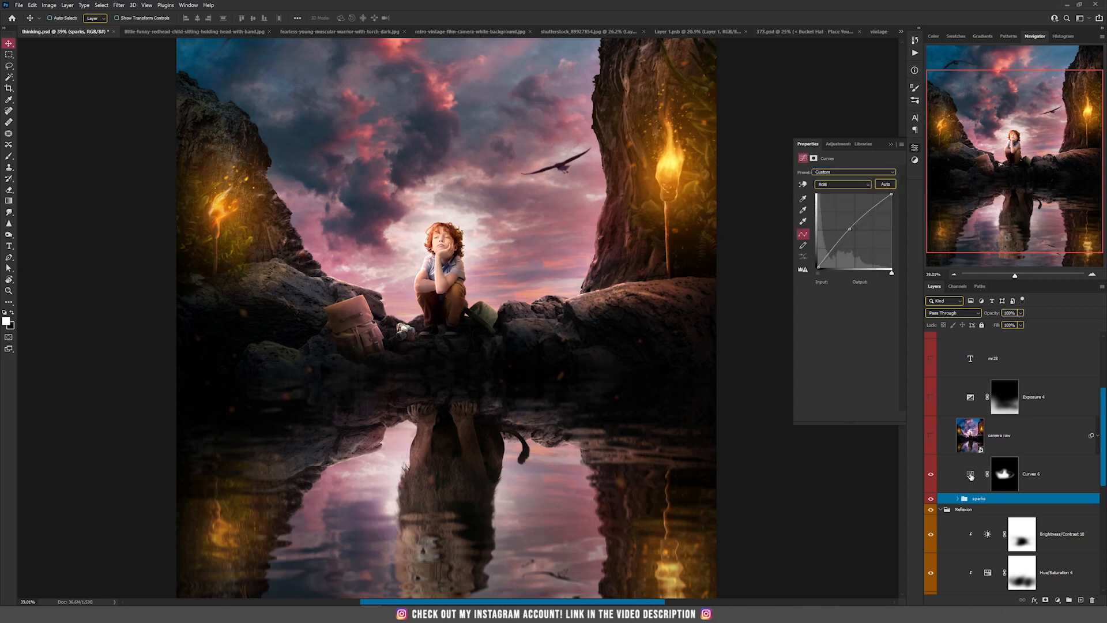
left_click(933, 475)
left_click(932, 475)
left_click(932, 475)
Step: Compare the boy and rocks up close with and without the Curves 6 adjustment, leaving it shown
scroll(524, 346, "up", 3)
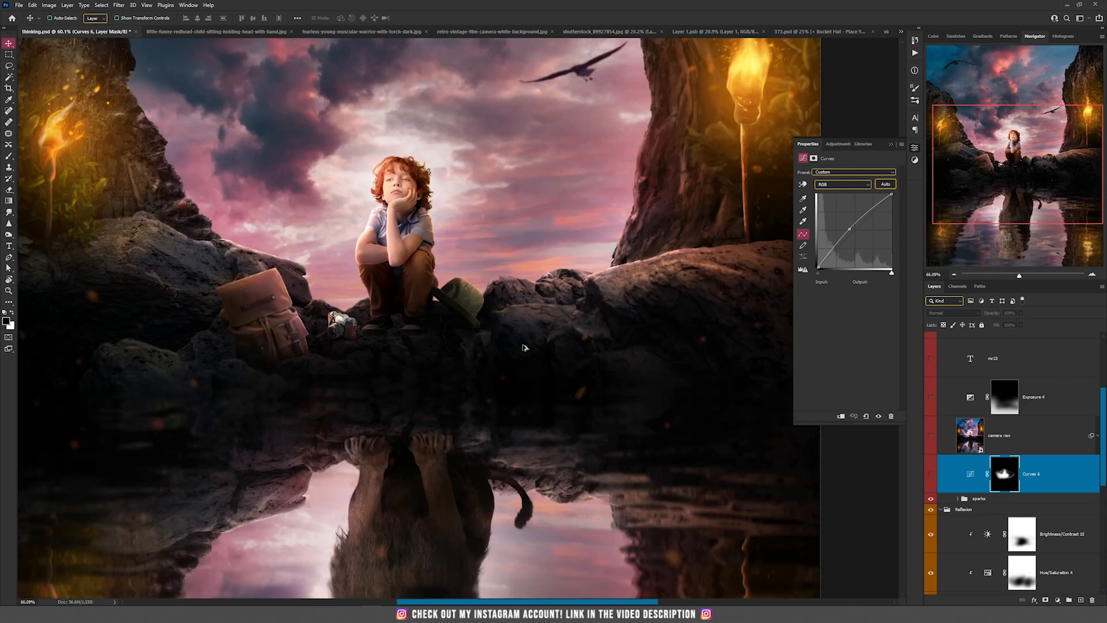
scroll(496, 342, "up", 2)
scroll(384, 268, "up", 2)
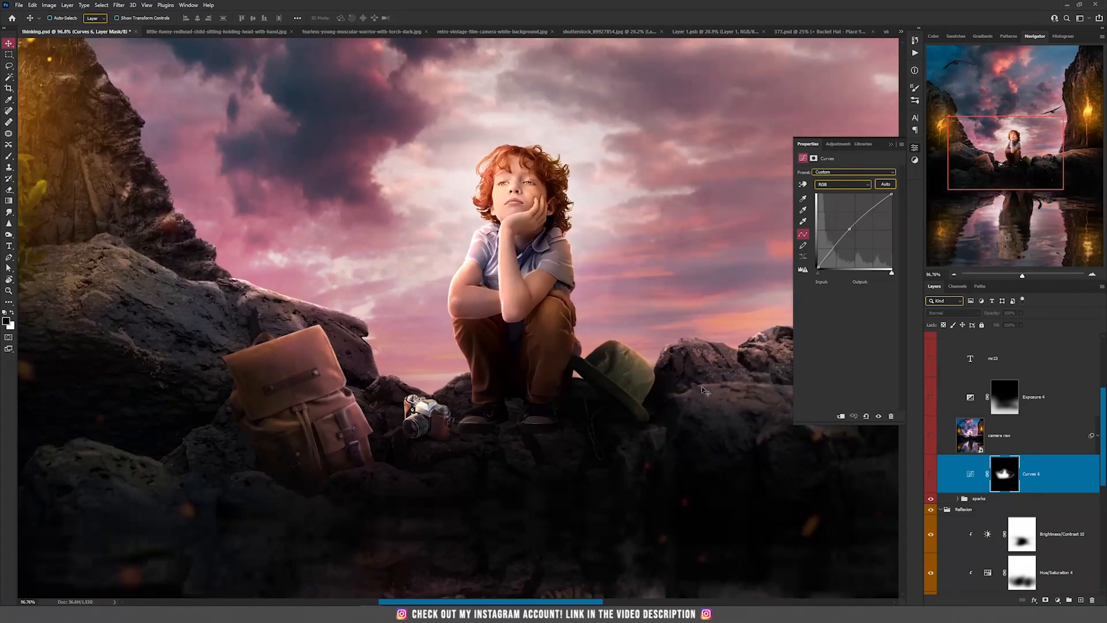
left_click(930, 475)
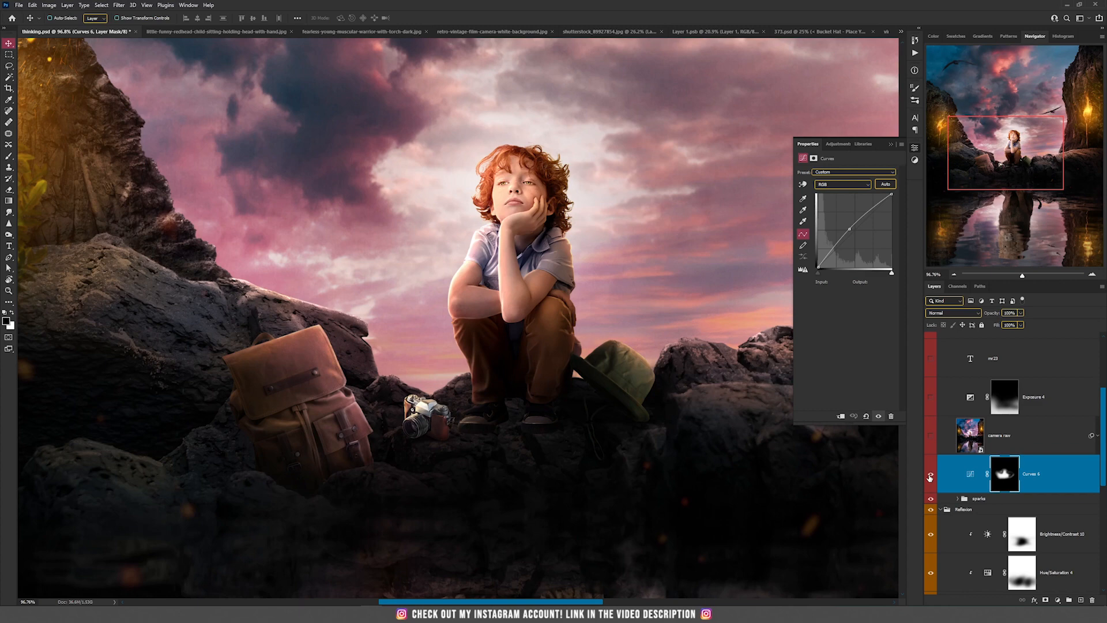
left_click(929, 476)
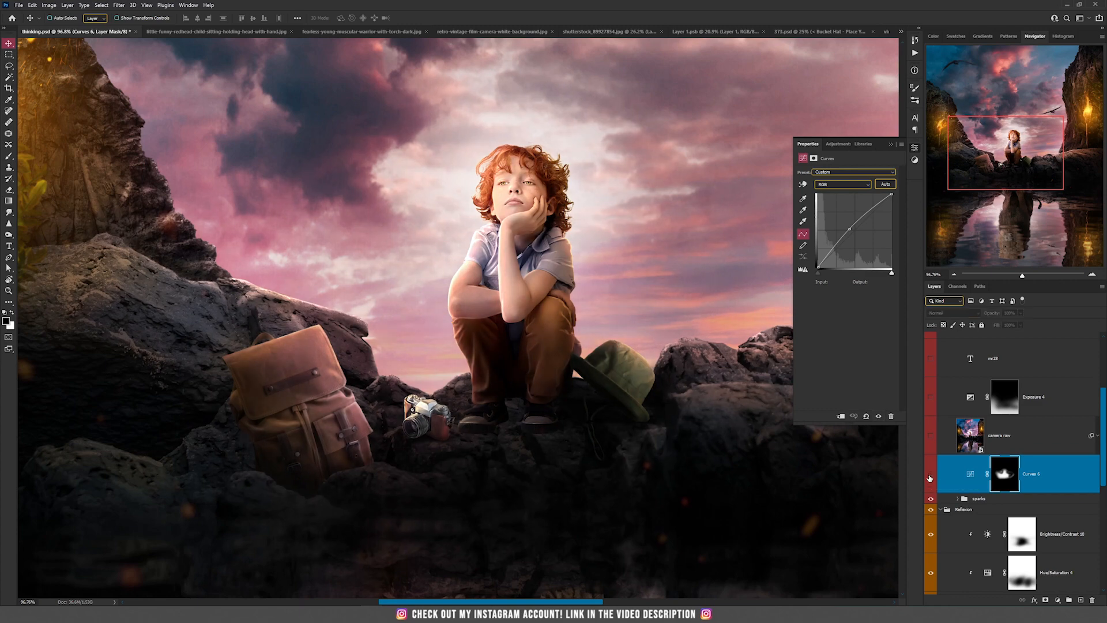
left_click(930, 476)
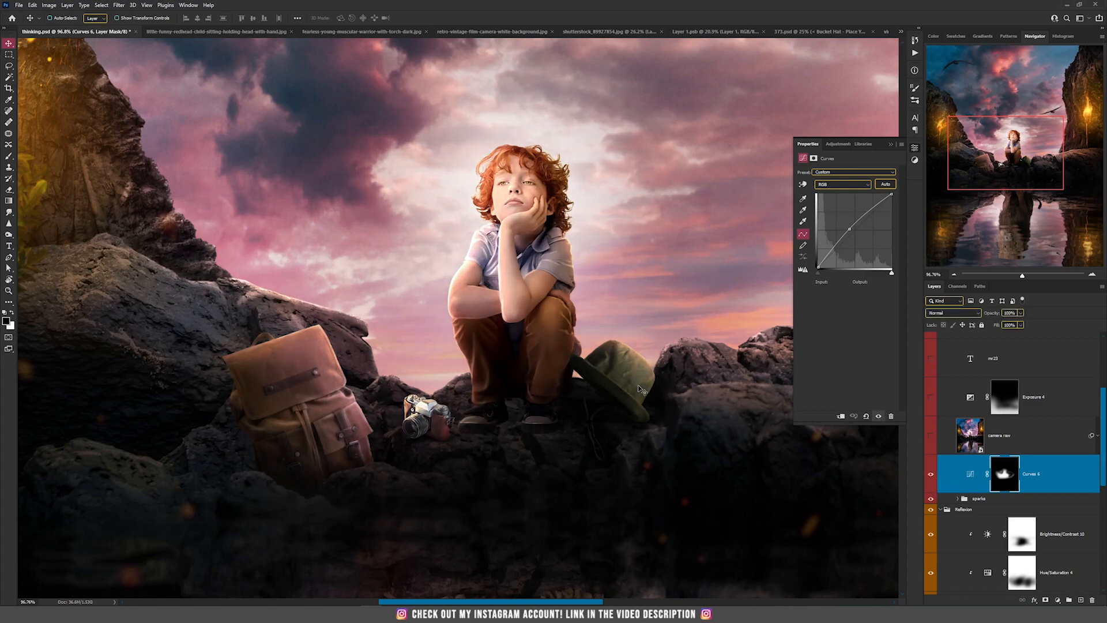
Step: Select the camera raw smart object layer above Curves 6 and show it over the whole composite
scroll(639, 389, "down", 5, "alt")
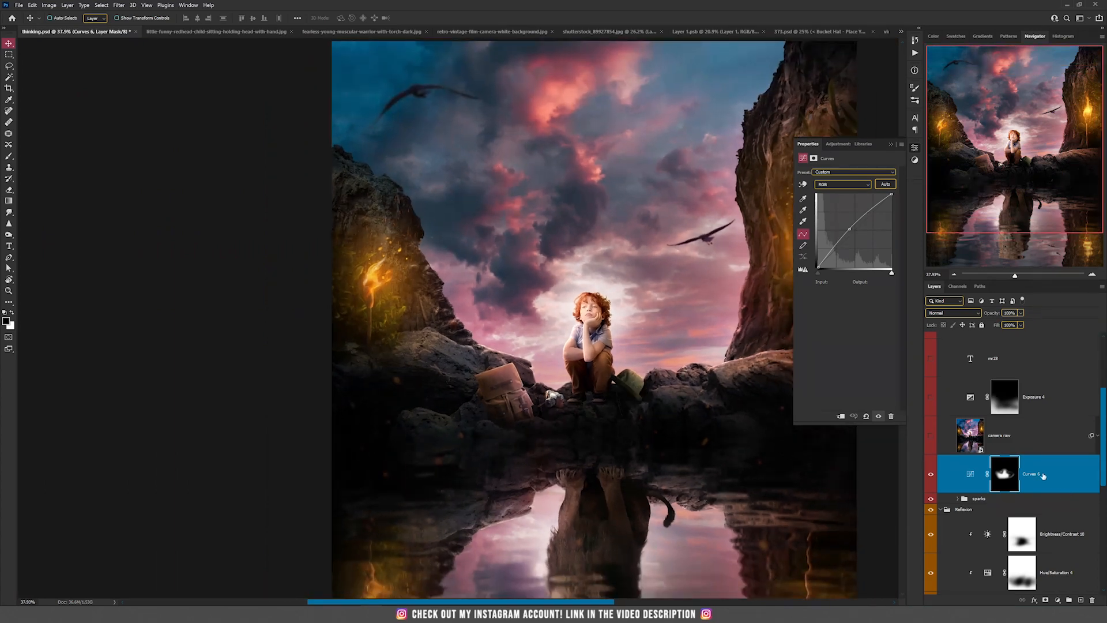
left_click_drag(587, 260, 383, 267)
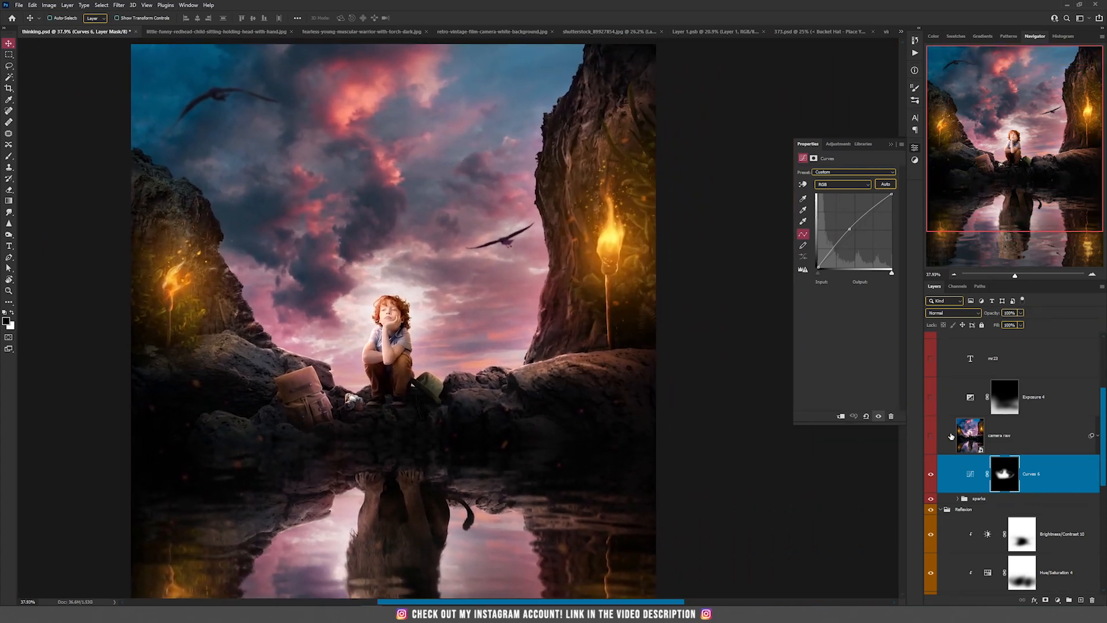
left_click(989, 443)
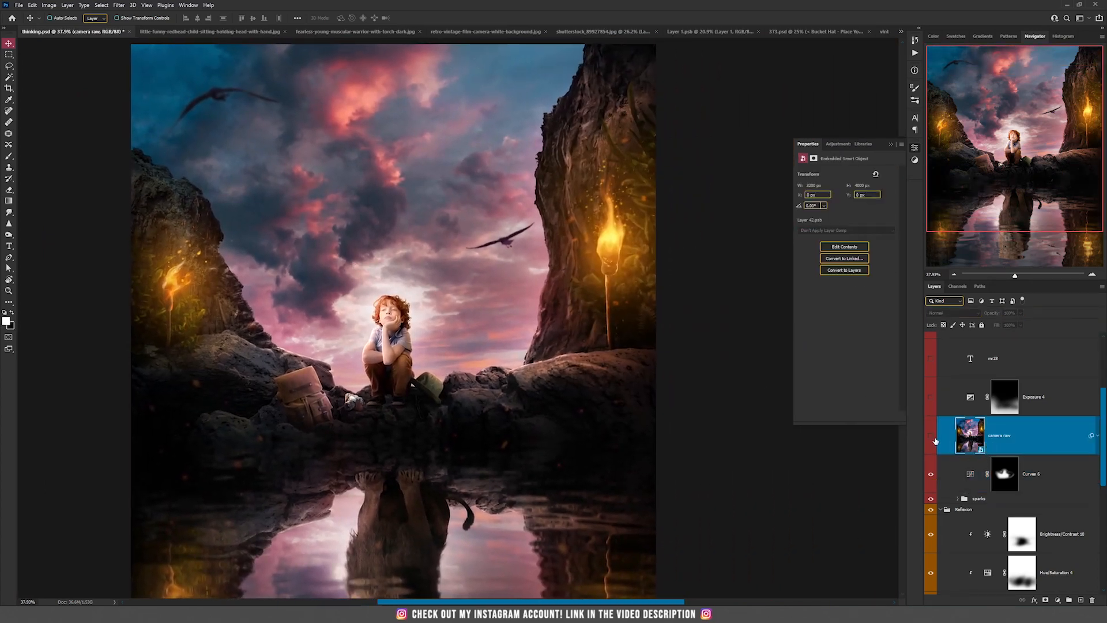
scroll(551, 367, "down", 2, "alt")
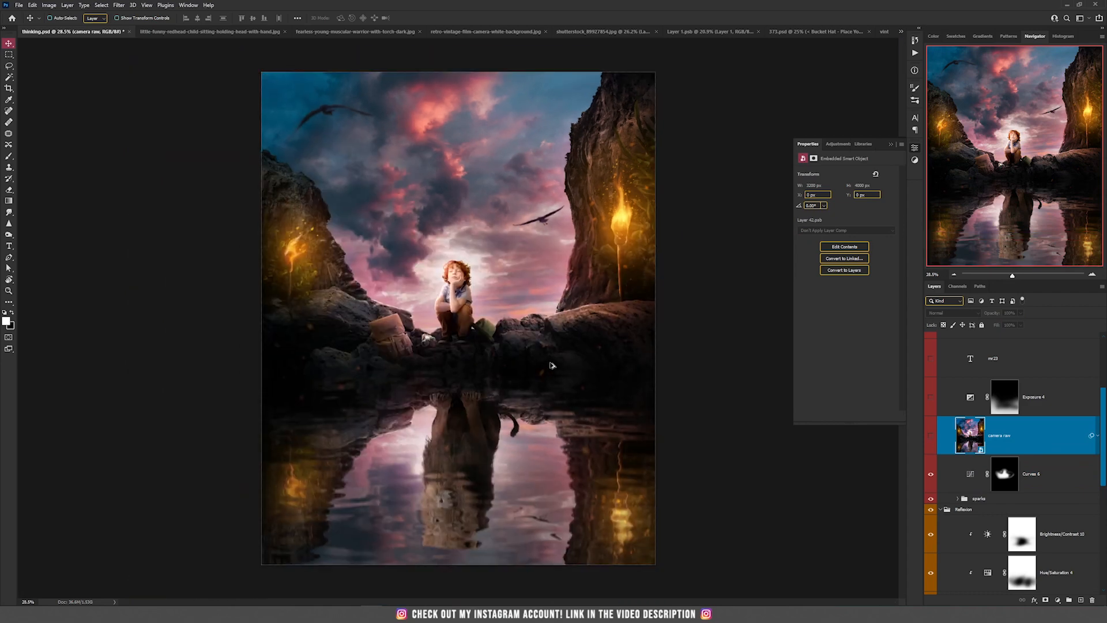
left_click(931, 439)
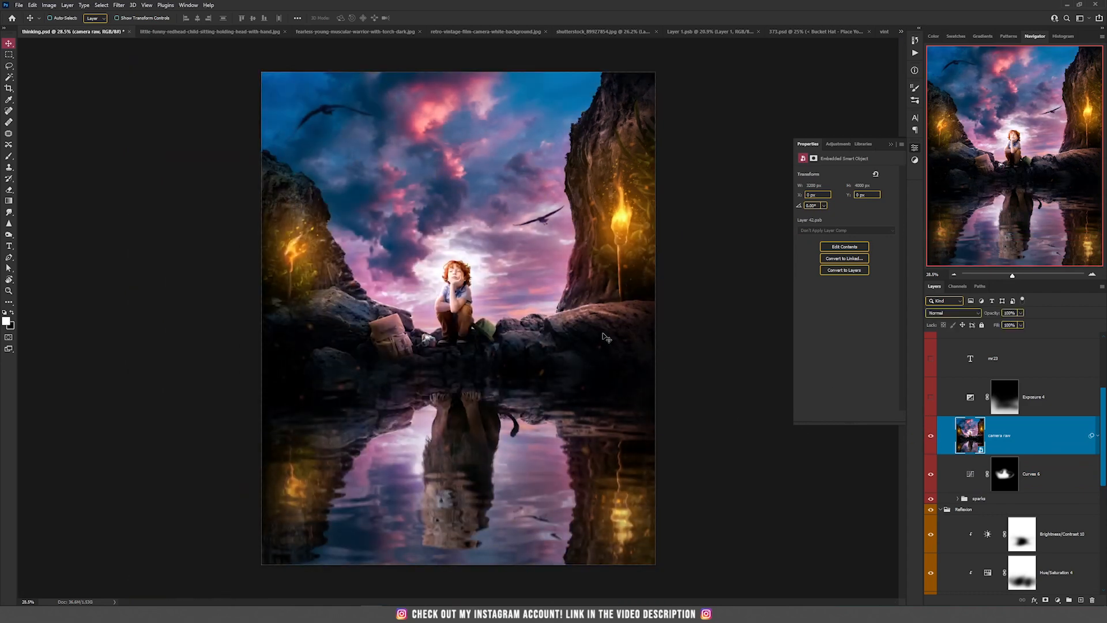
scroll(563, 306, "up", 2, "alt")
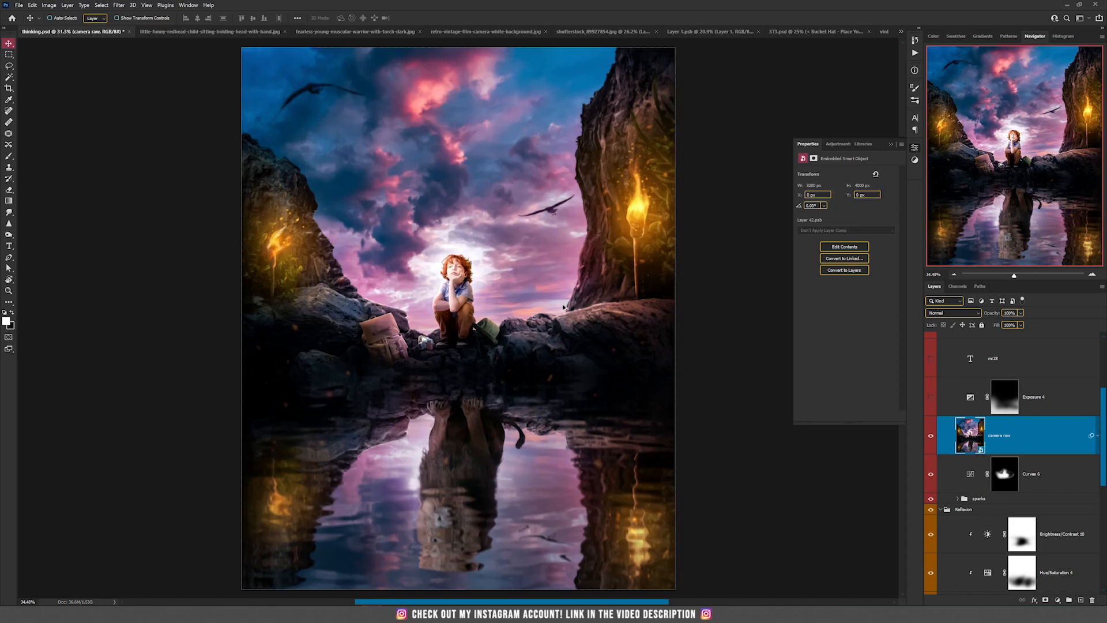
Step: Hide the camera raw layer, stamp all visible layers into a new layer above Curves 6, and convert it to a smart object
left_click(931, 435)
left_click(1041, 477)
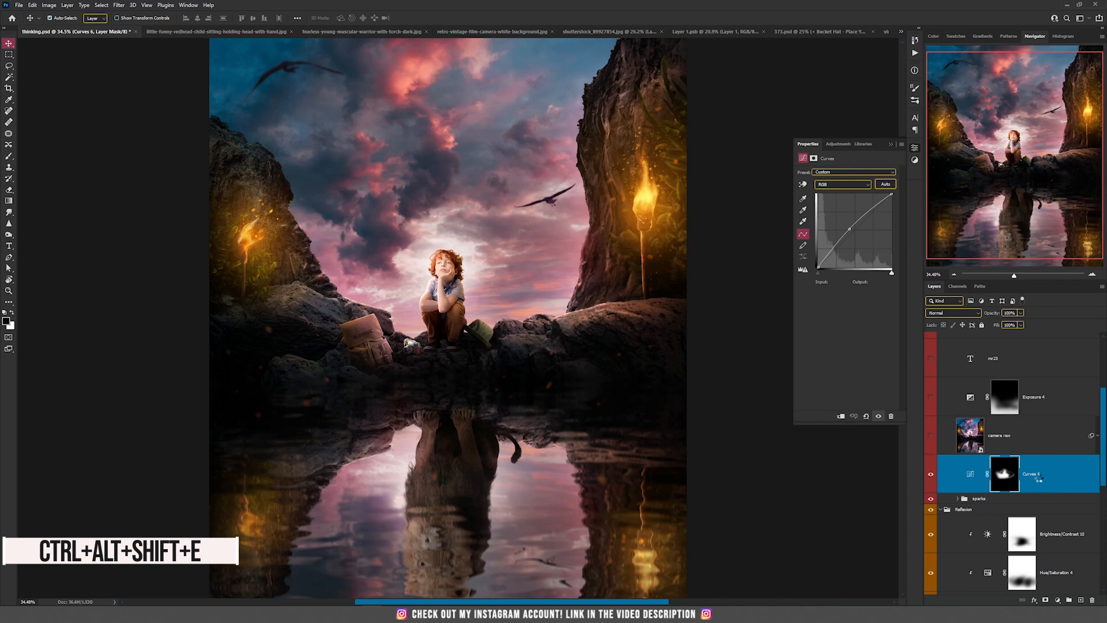
key("ctrl+alt+shift+e")
left_click_drag(462, 297, 527, 280)
key("ctrl+z")
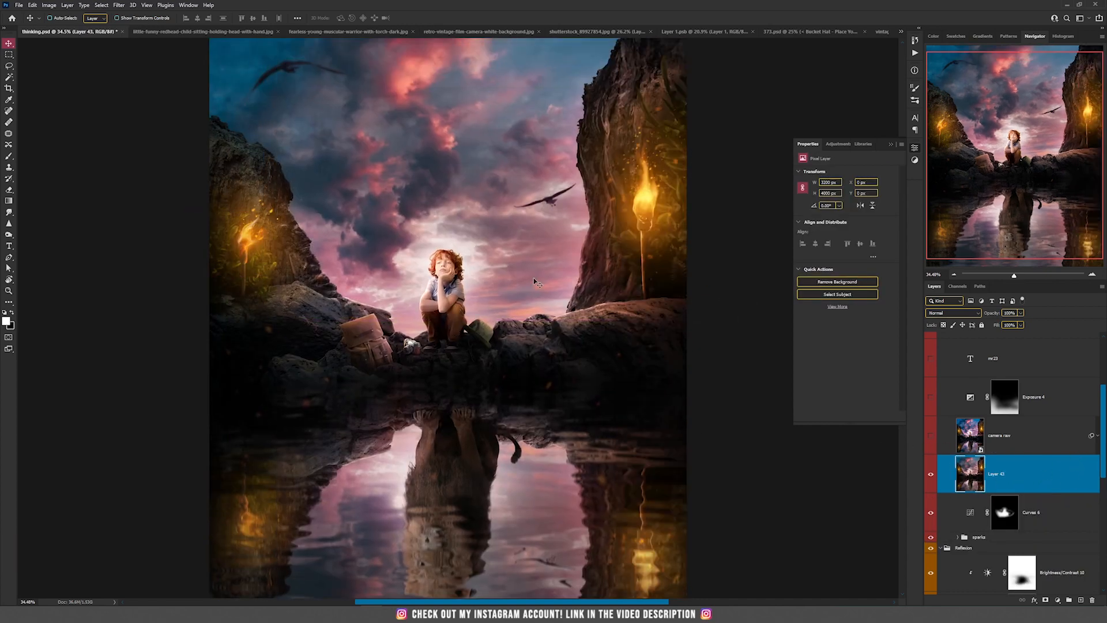
right_click(1064, 482)
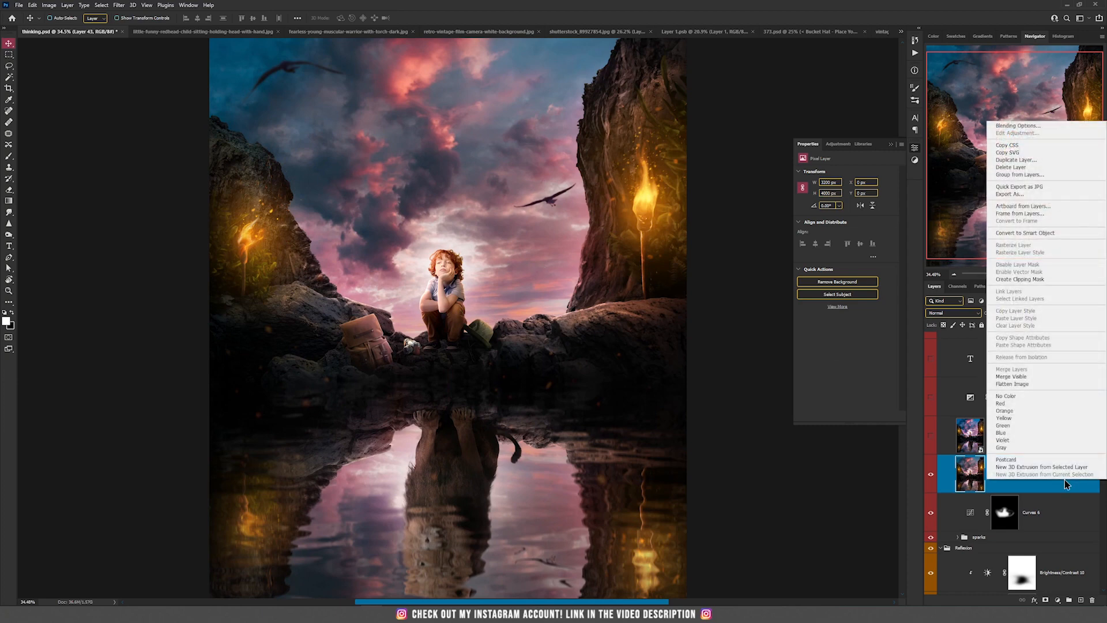
left_click(1038, 235)
Step: Open the Camera Raw Filter for the stamped smart object and expand its Basic settings
left_click(117, 5)
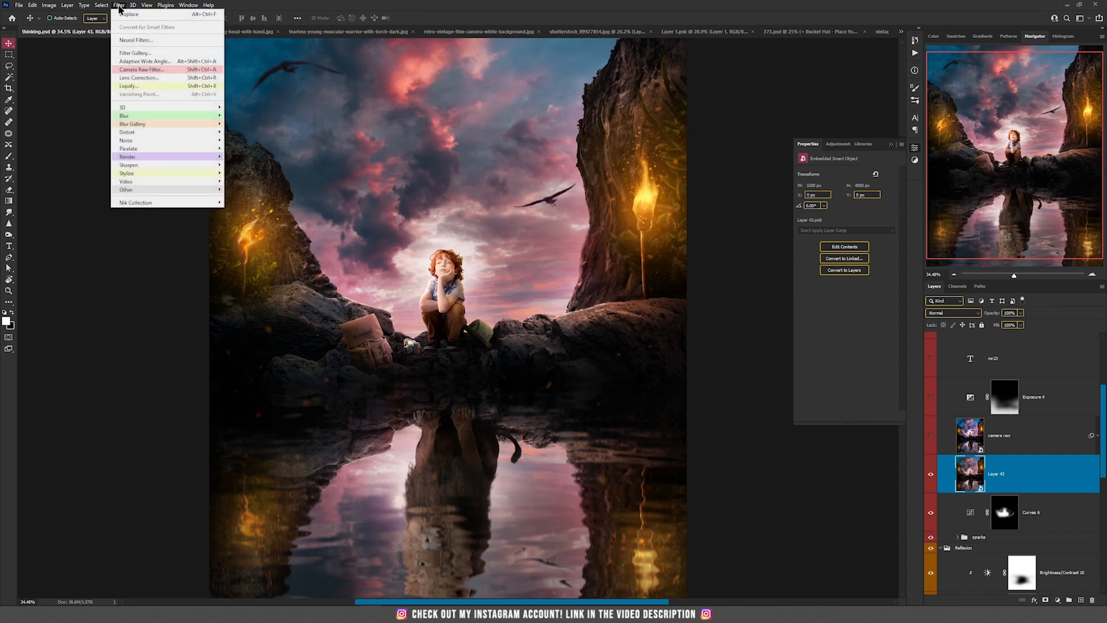
left_click(165, 70)
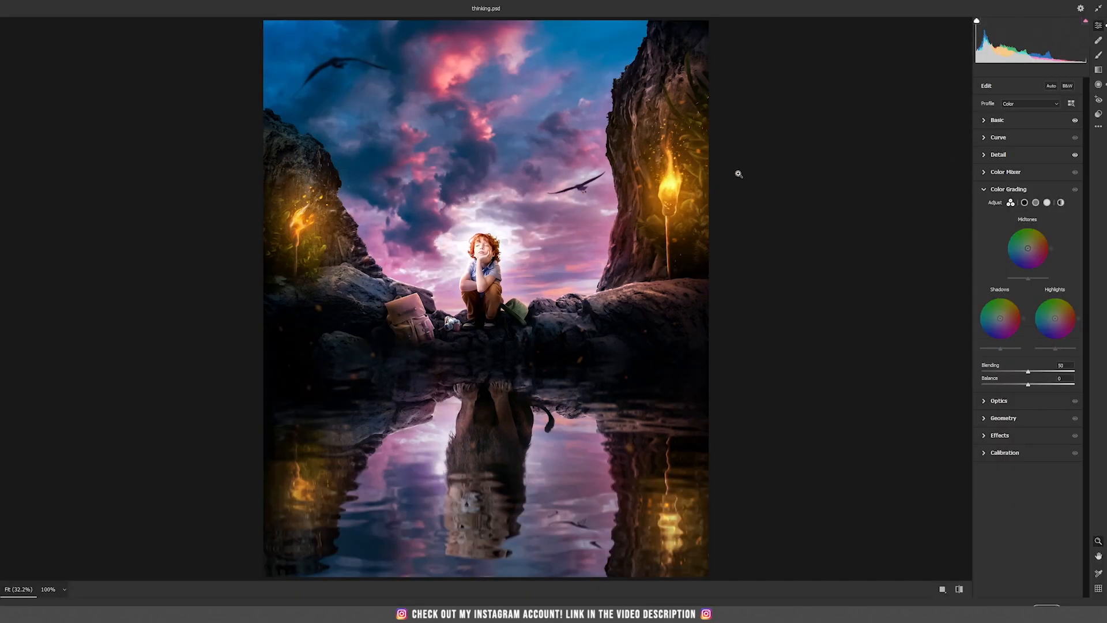
left_click(1018, 123)
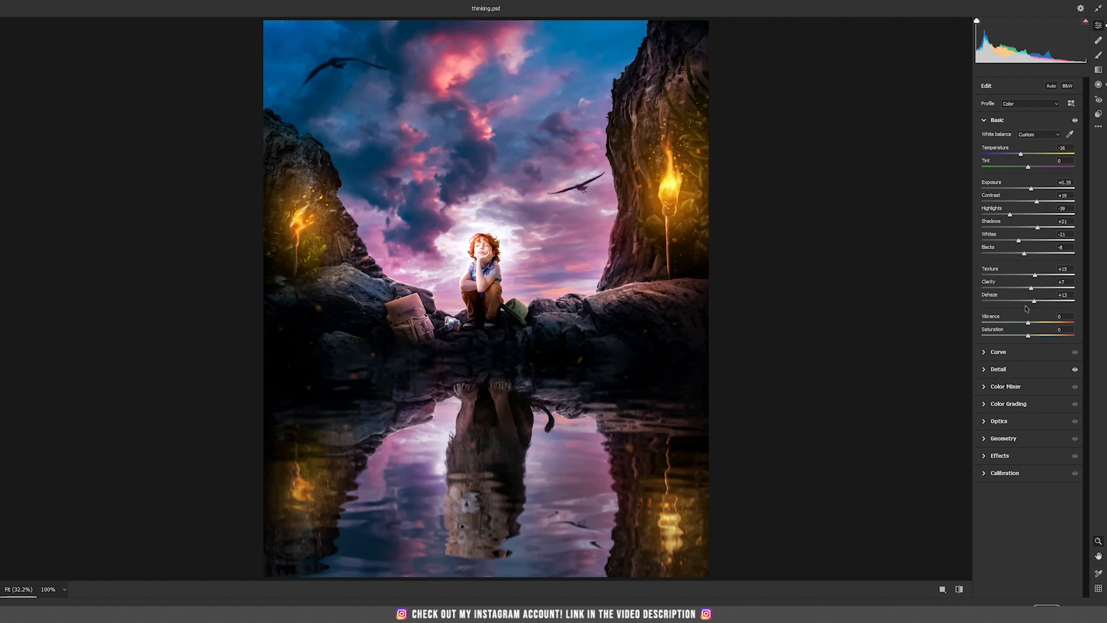
Step: In the Detail settings, reset Sharpening to 0 and set Noise Reduction to 51 and Color Noise Reduction to 50, checking the boy up close
left_click(1007, 370)
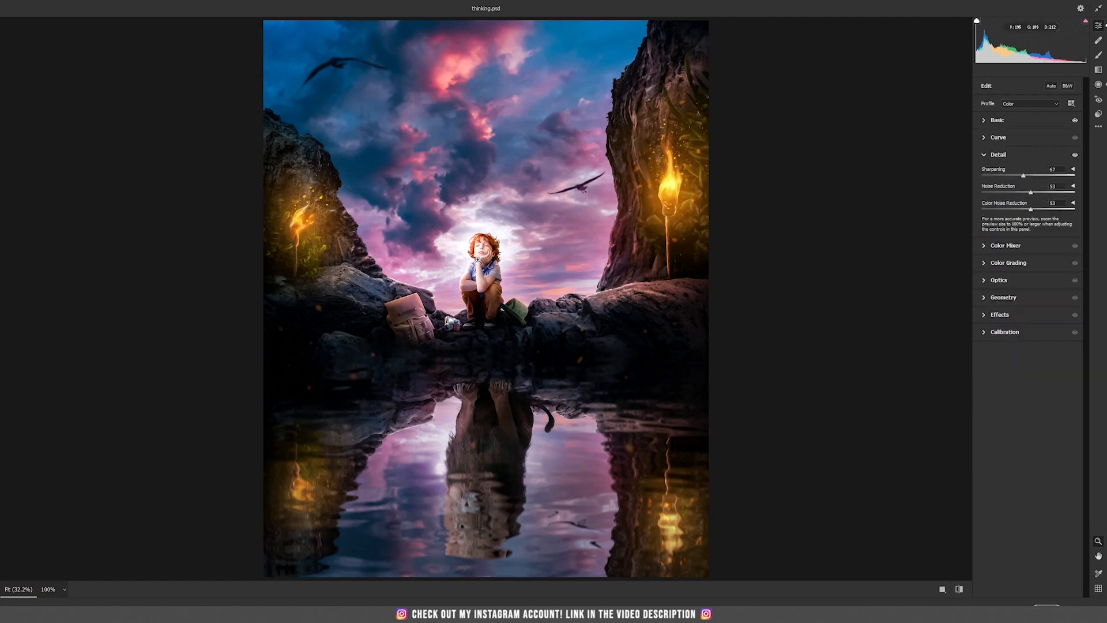
left_click(486, 249)
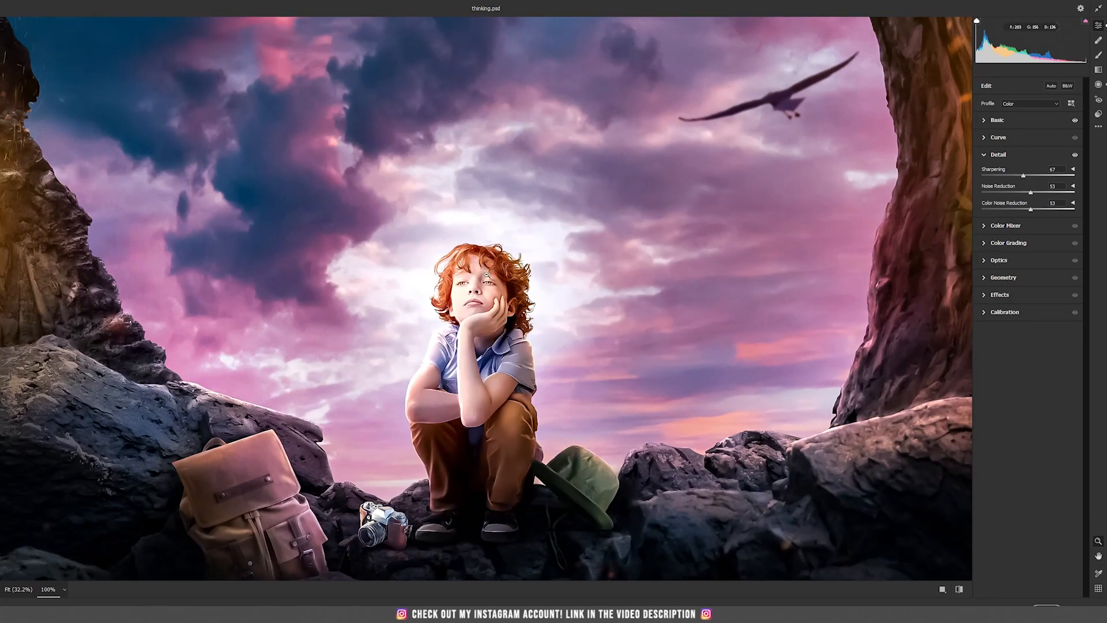
left_click(486, 275)
left_click(486, 274)
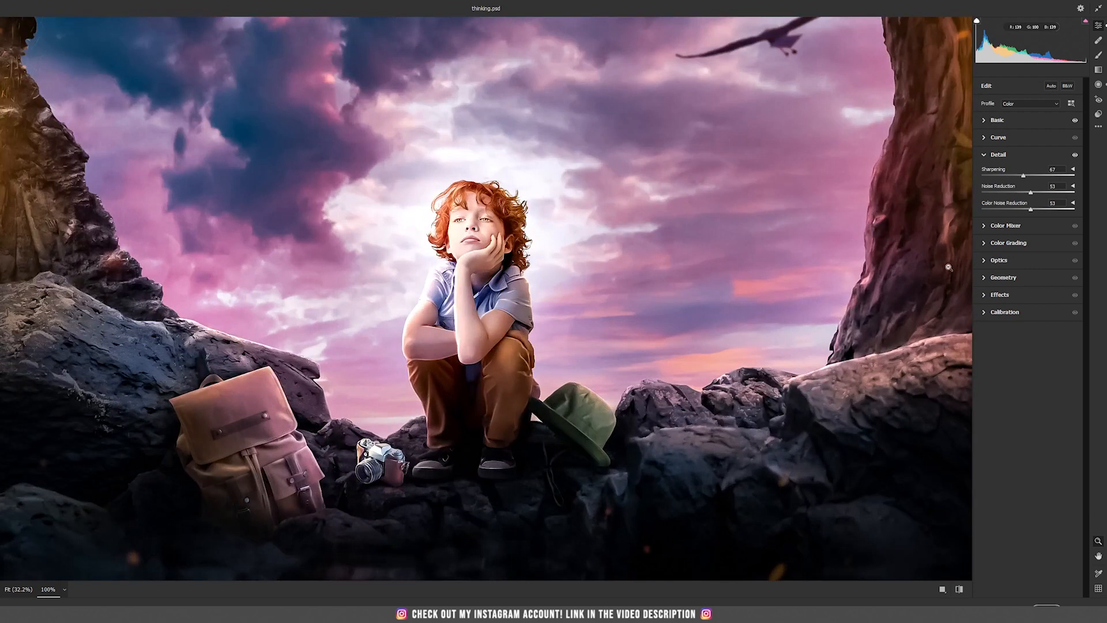
double_click(1022, 176)
double_click(1008, 192)
double_click(1003, 208)
scroll(484, 243, "up", 1)
left_click_drag(483, 243, 422, 250)
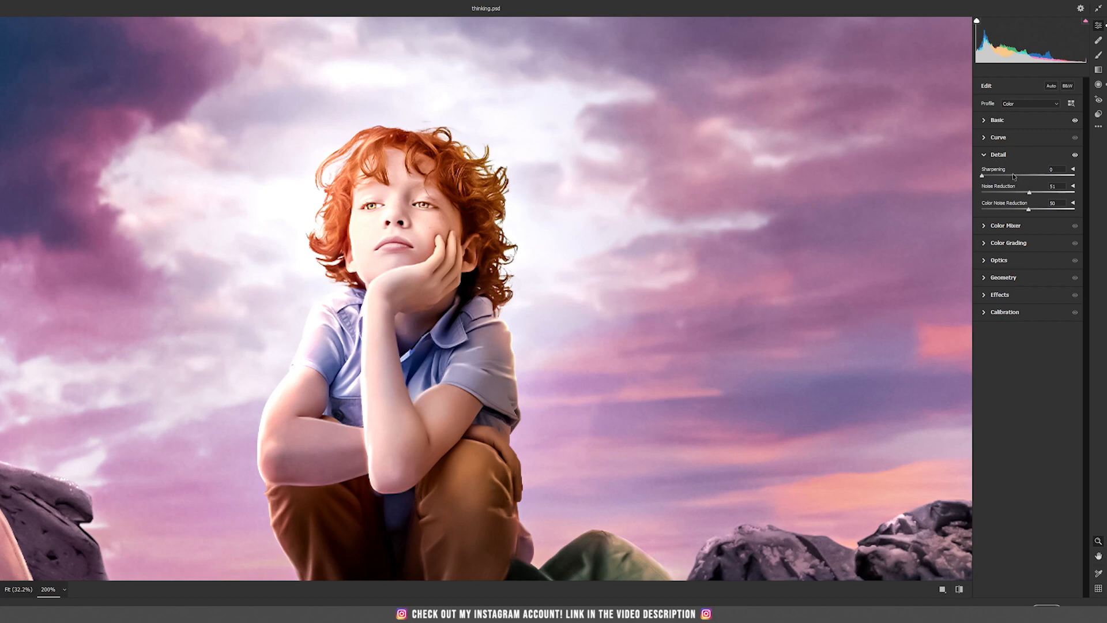
Step: Set Sharpening to 48 and apply the Camera Raw filter
left_click_drag(1010, 175, 1012, 175)
left_click(391, 244)
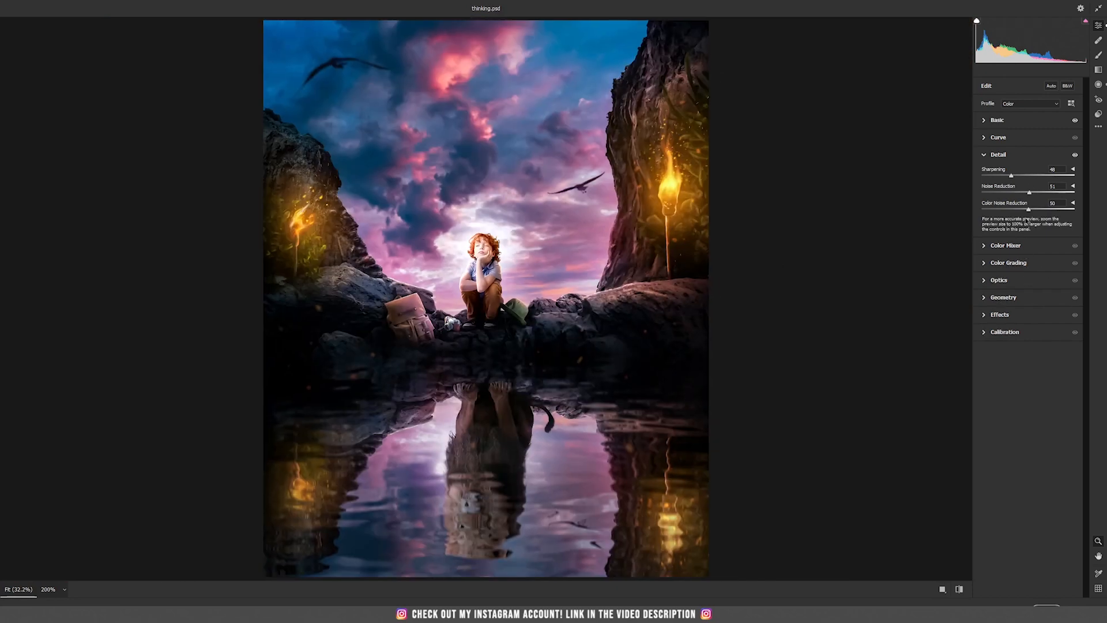
left_click(1049, 604)
Step: Show the Exposure 4 adjustment above the camera raw layer and open its settings
scroll(530, 367, "up", 3)
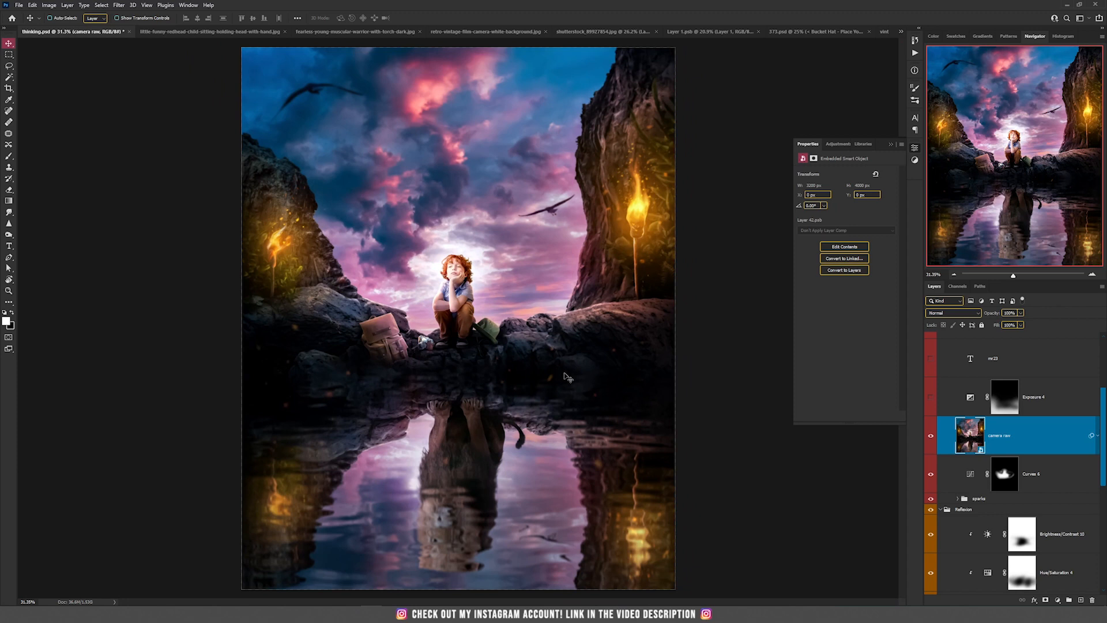
left_click(930, 397)
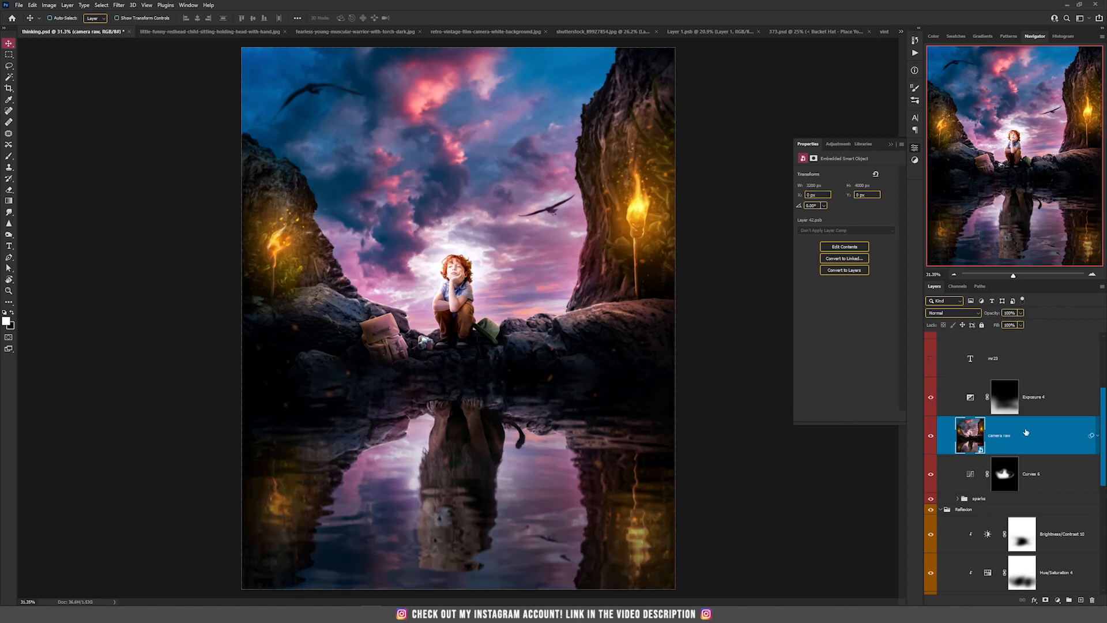
left_click(1051, 408)
Step: Show the two mr23 text layers and preview the glow layer above them, leaving the glow layer hidden
scroll(1051, 410, "up", 2)
scroll(1051, 409, "up", 1)
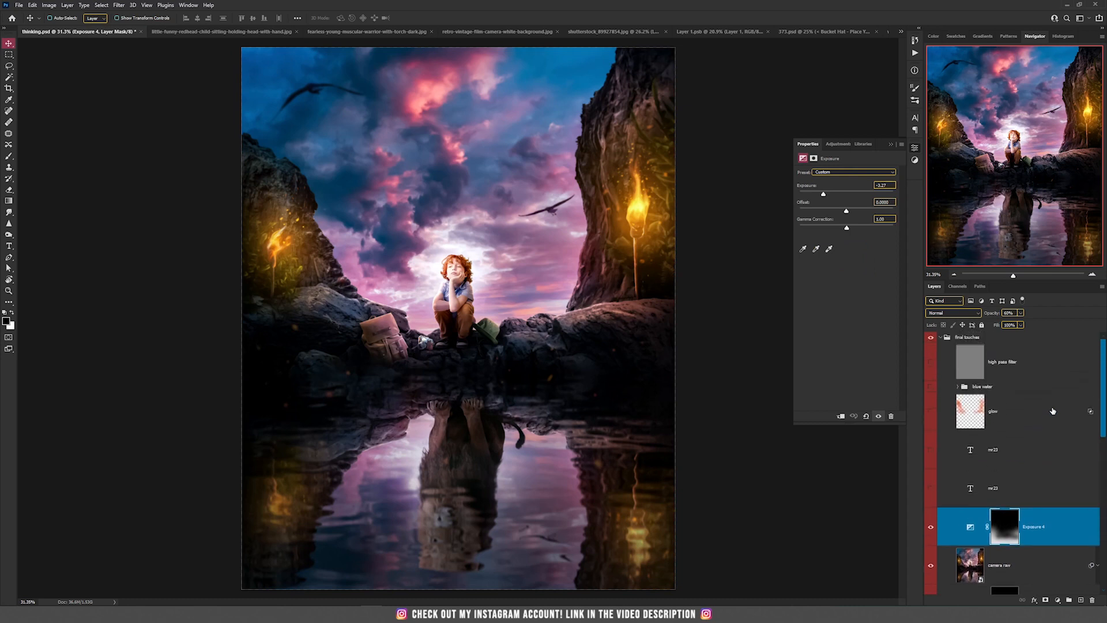
left_click_drag(933, 460, 934, 417)
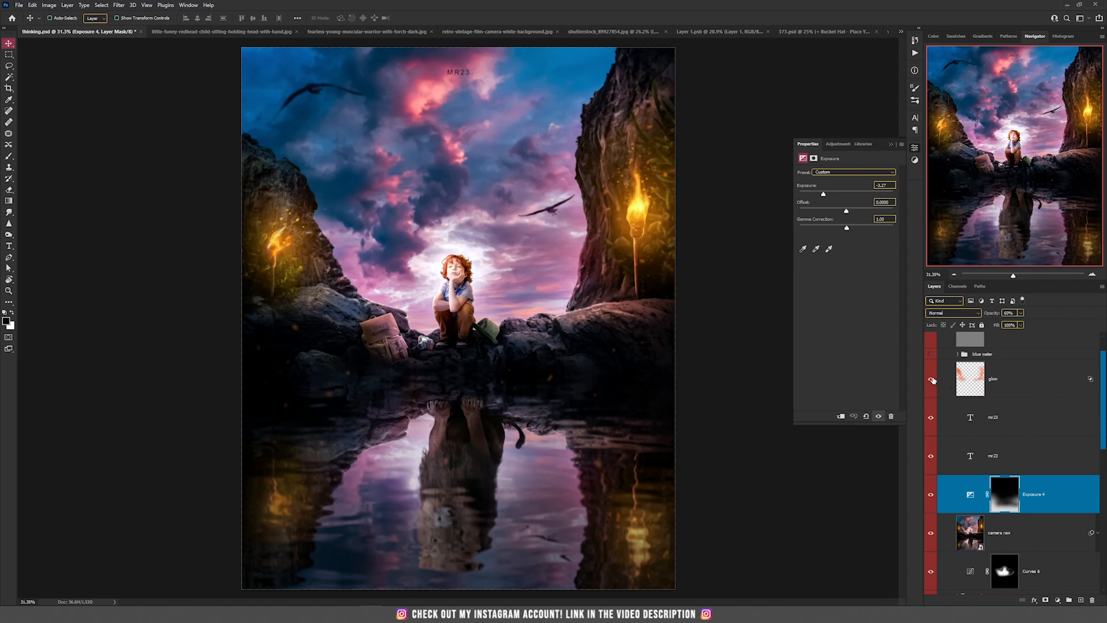
left_click(991, 381)
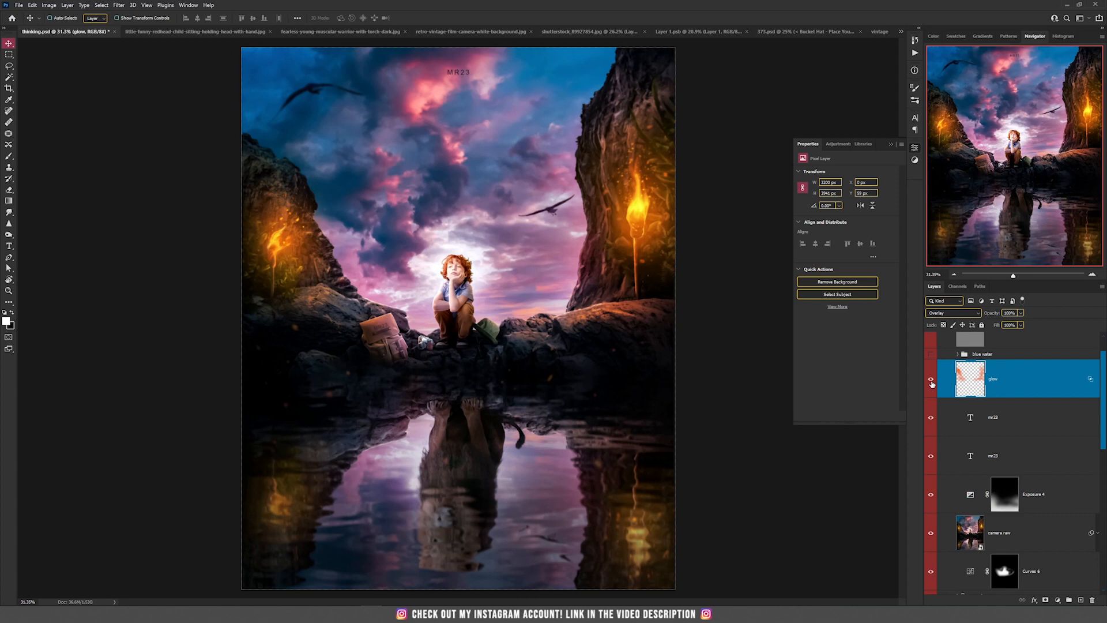
left_click(932, 384)
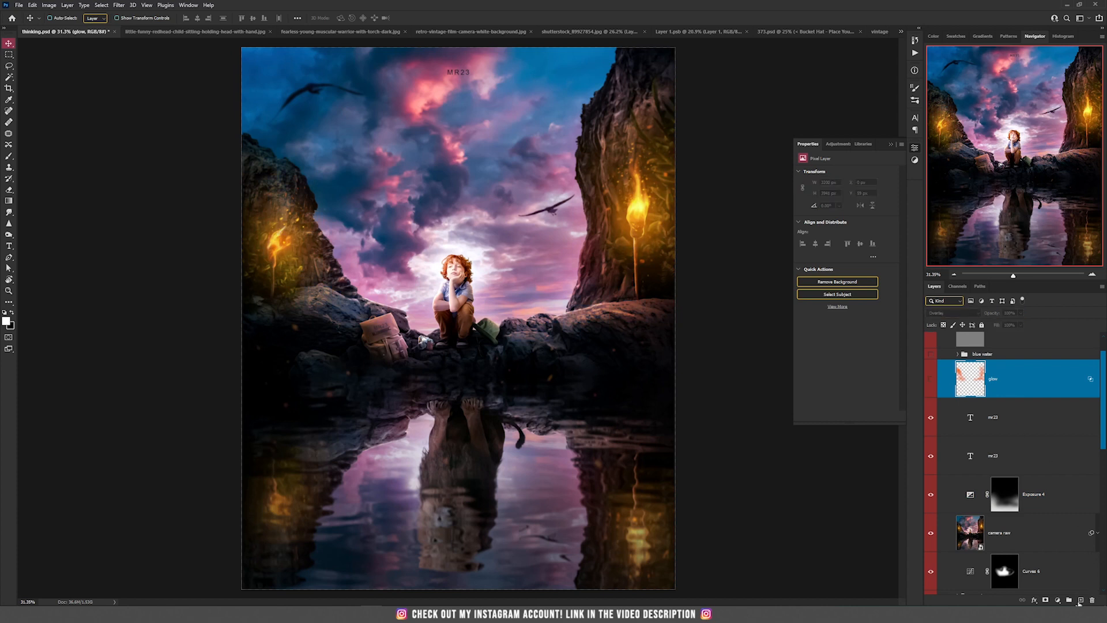
Step: Add a new layer above the glow layer and set its blend mode to Overlay
left_click(1080, 600)
left_click(952, 313)
left_click(945, 422)
Step: Paint a soft orange glow with a large brush over the cliffs and rocks around both torches on the new Overlay layer
key("b")
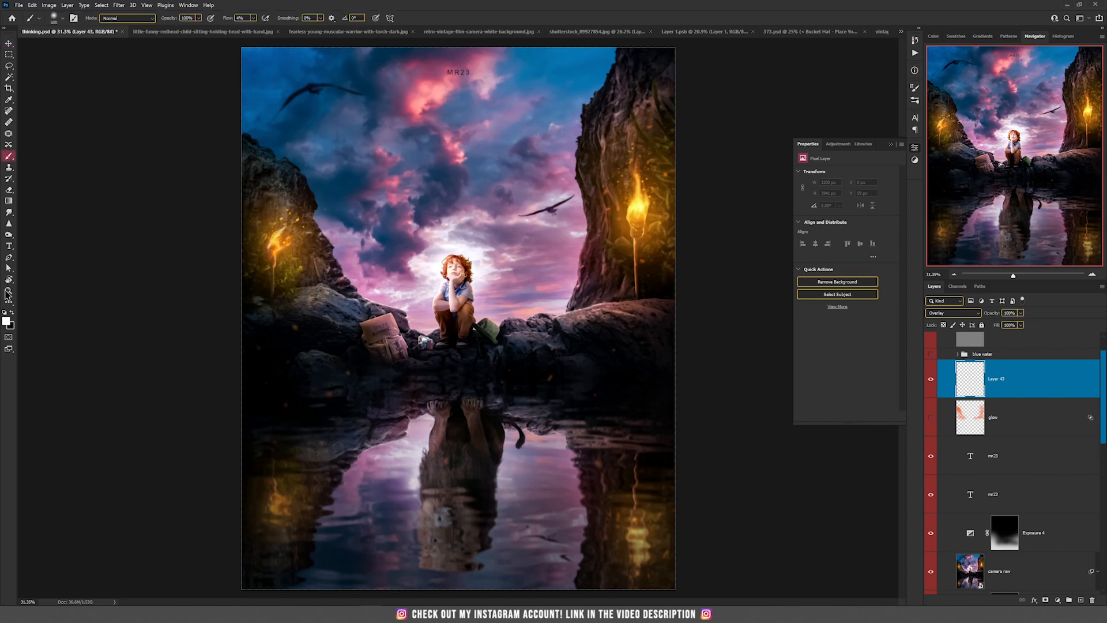
left_click(6, 322)
left_click(839, 469)
left_click_drag(817, 384, 871, 353)
left_click(911, 363)
mouse_move(637, 249)
left_mouse_down()
mouse_move(650, 171)
mouse_move(642, 137)
left_mouse_up()
key("bracketright")
key("bracketright")
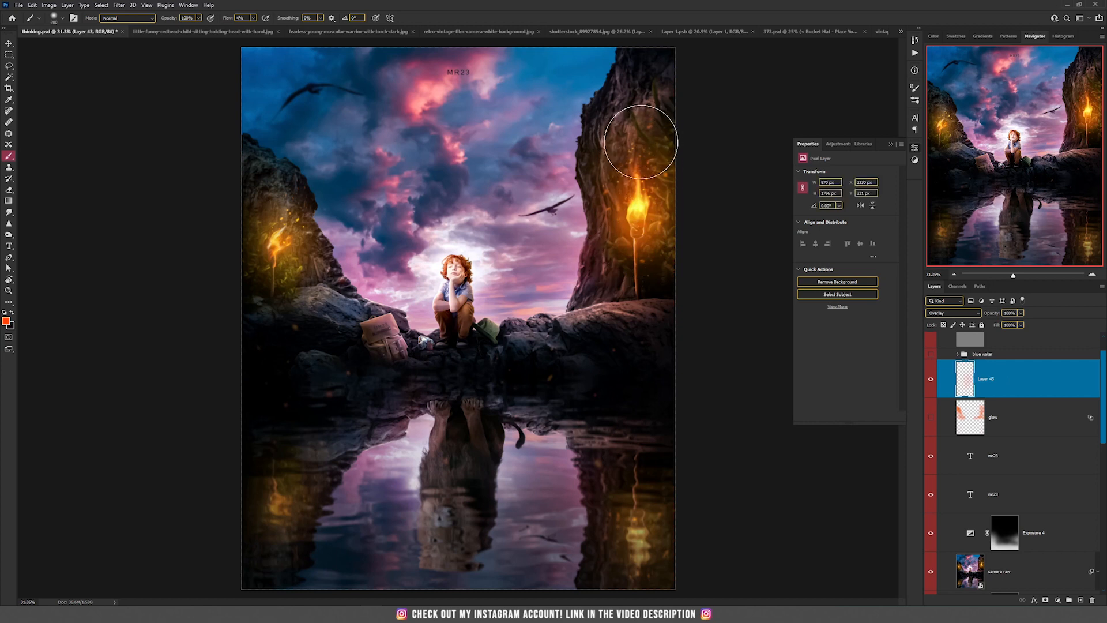
mouse_move(646, 189)
left_mouse_down()
mouse_move(625, 254)
mouse_move(638, 196)
mouse_move(635, 104)
mouse_move(642, 144)
left_mouse_up()
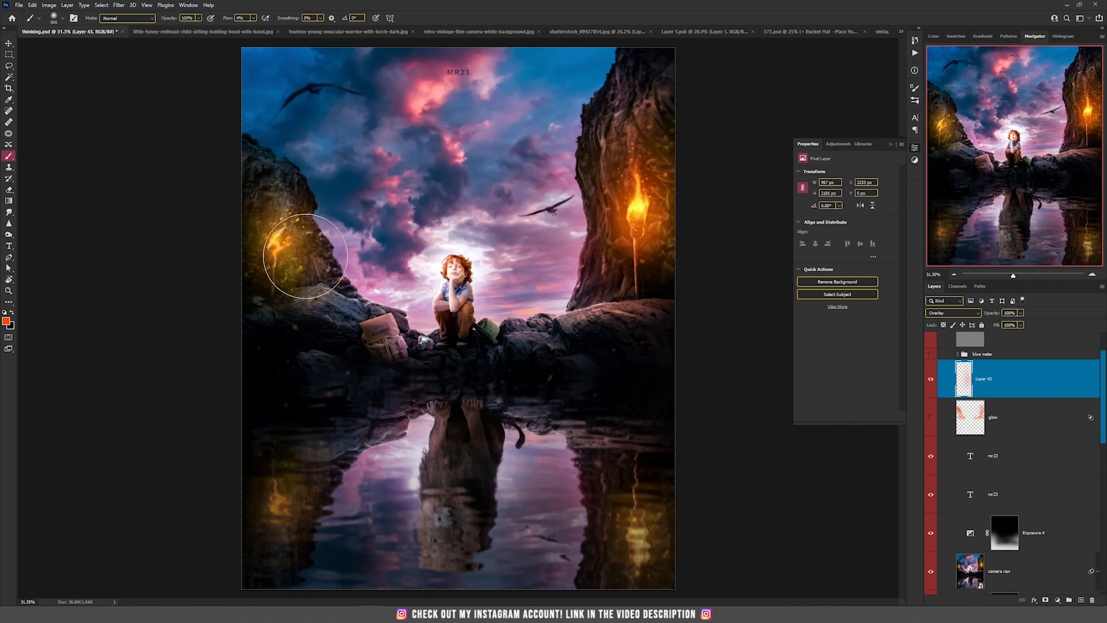
mouse_move(275, 259)
left_mouse_down()
mouse_move(265, 206)
mouse_move(270, 251)
mouse_move(280, 268)
mouse_move(270, 227)
mouse_move(296, 302)
left_mouse_up()
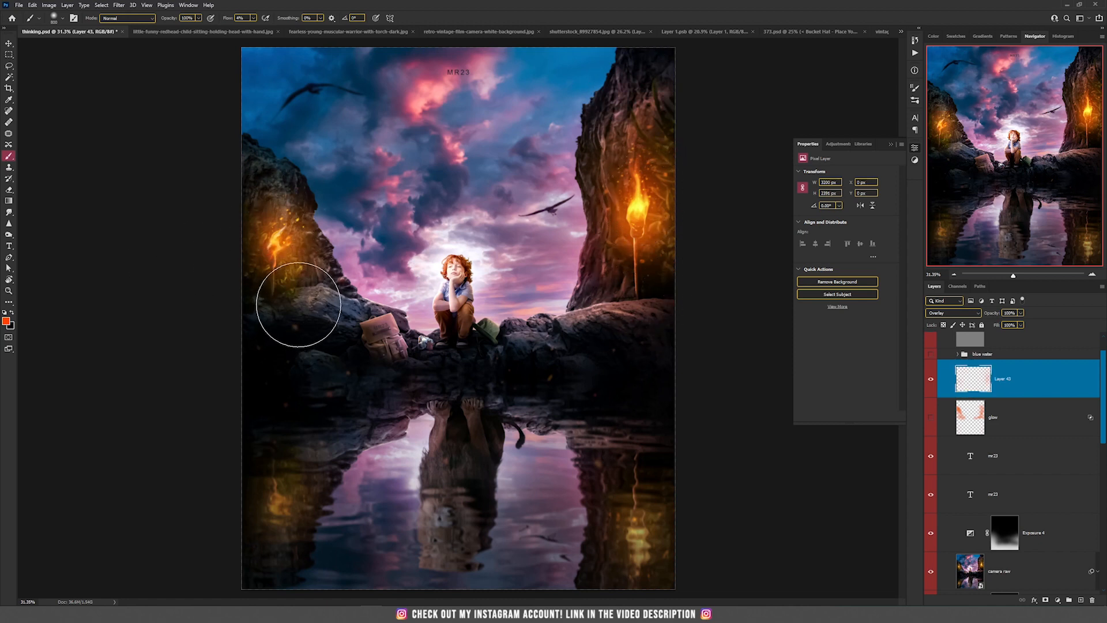
left_click_drag(361, 329, 309, 304)
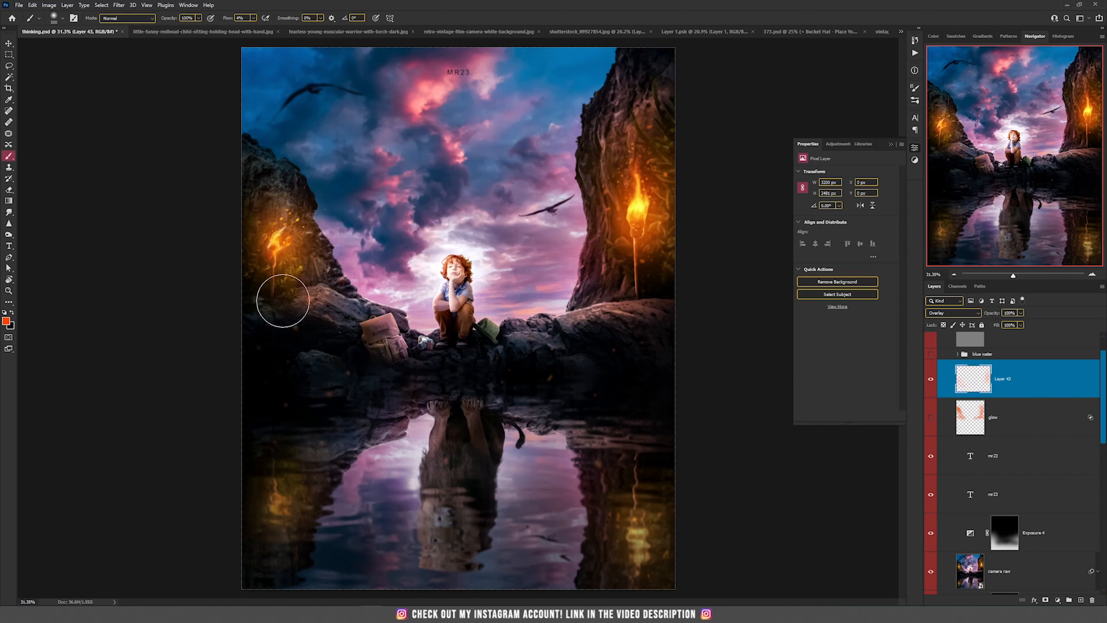
Step: Extend the orange glow over the rocks on Layer 43, then split the underlying layer's black Blend If slider to protect the darkest areas
mouse_move(585, 323)
left_mouse_down()
mouse_move(573, 328)
mouse_move(669, 314)
left_mouse_up()
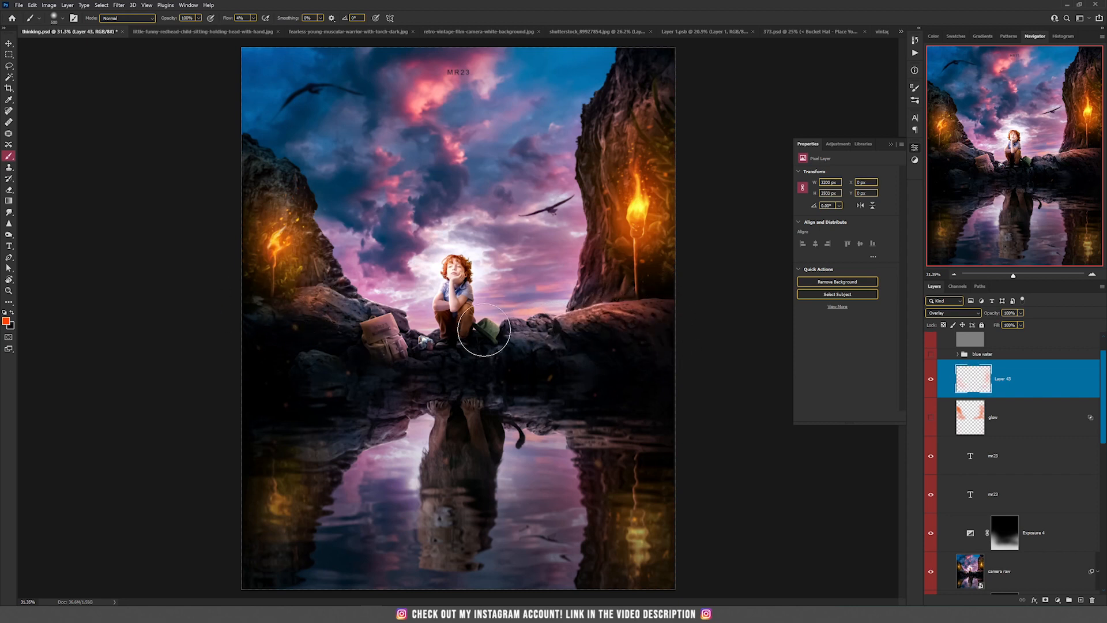
mouse_move(397, 339)
left_mouse_down()
mouse_move(382, 336)
mouse_move(396, 334)
left_mouse_up()
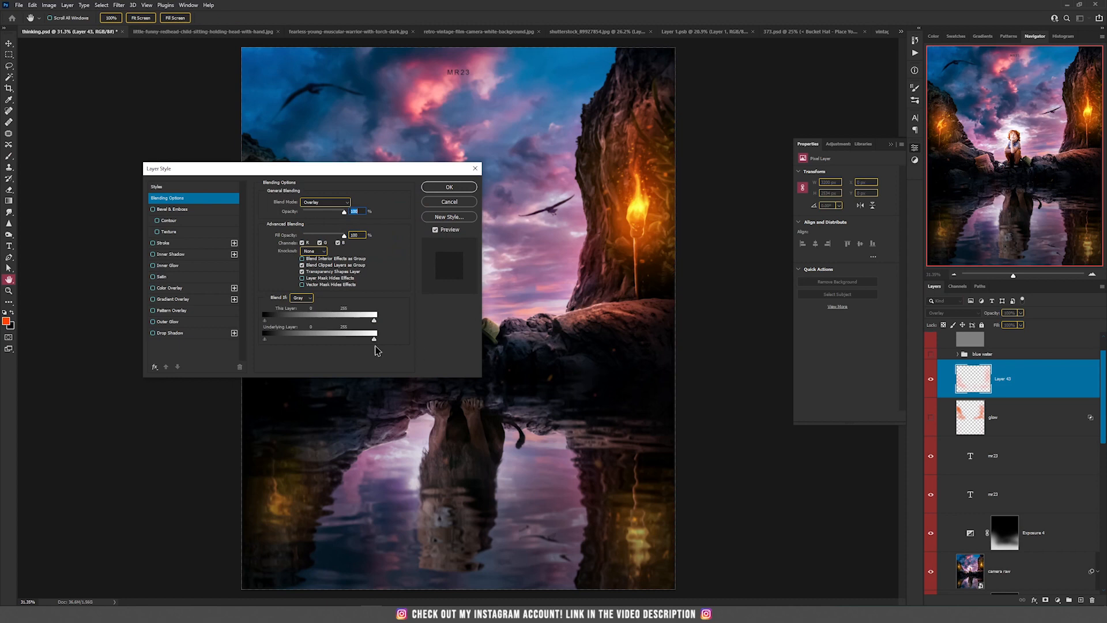
left_click_drag(264, 343, 297, 344)
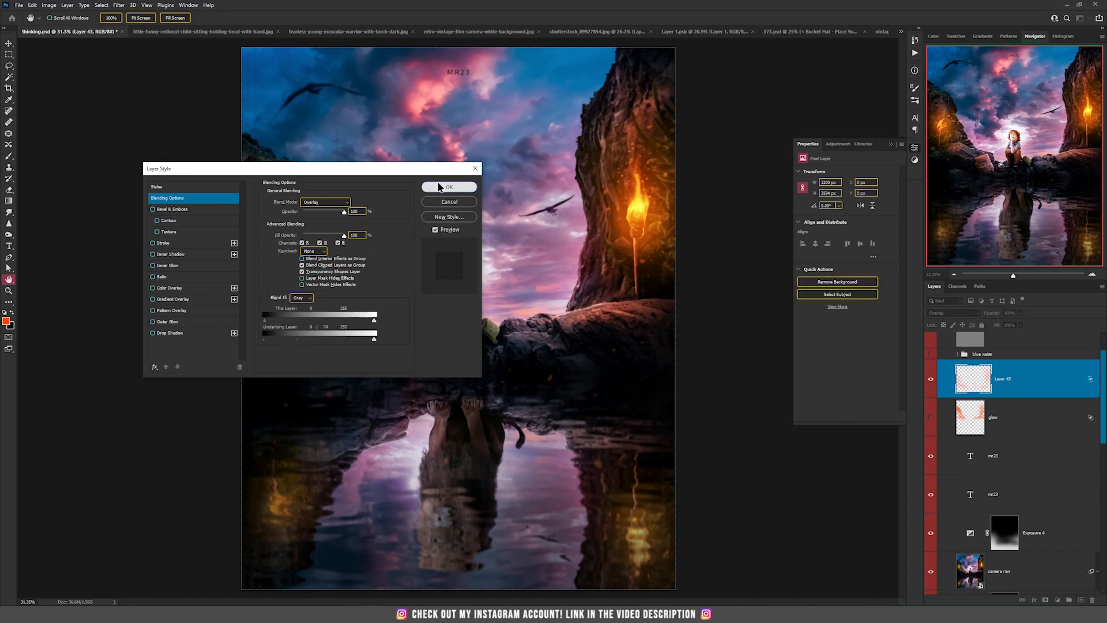
left_click(449, 187)
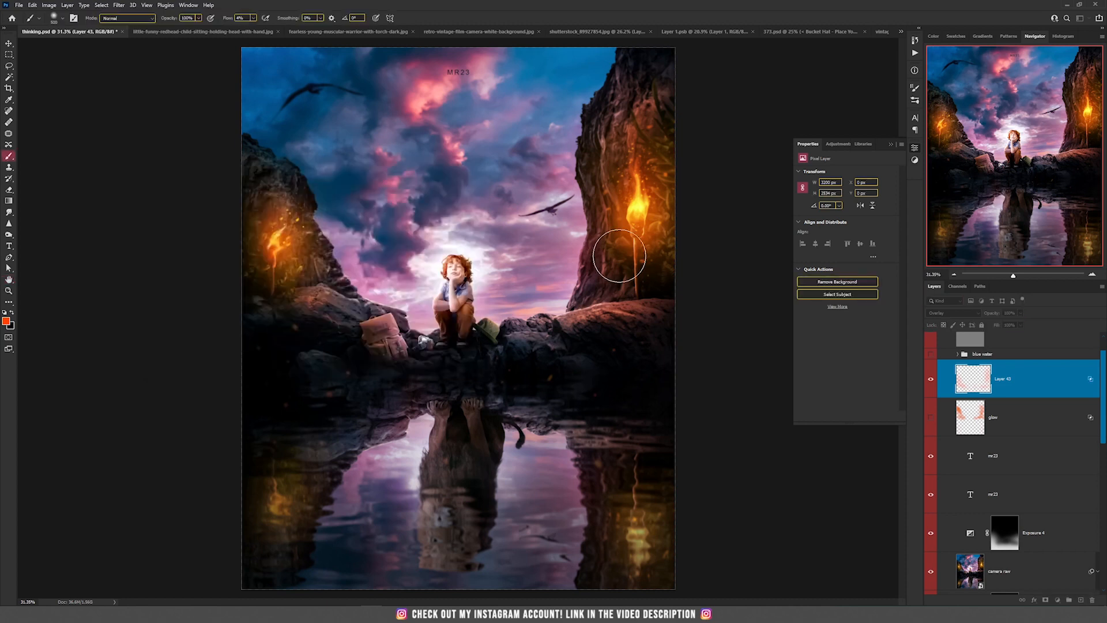
Step: Delete Layer 43 and show the existing glow layer
left_click(1091, 601)
left_click(931, 379)
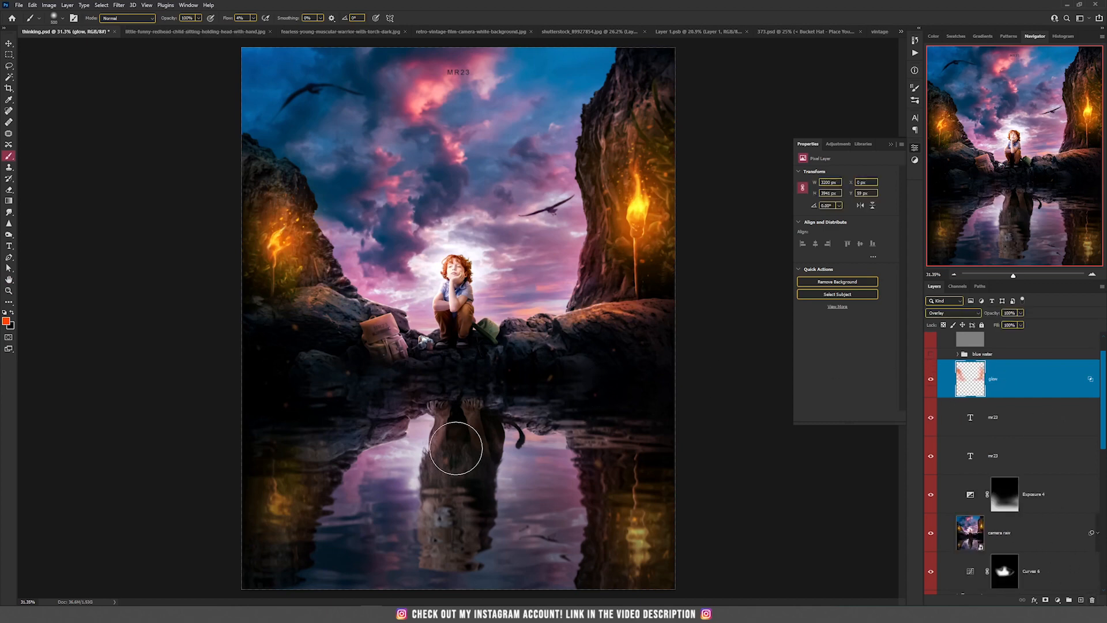
Step: Show the blue water group above the glow layer and expand it to reveal its contents
key("v")
scroll(420, 471, "up", 5)
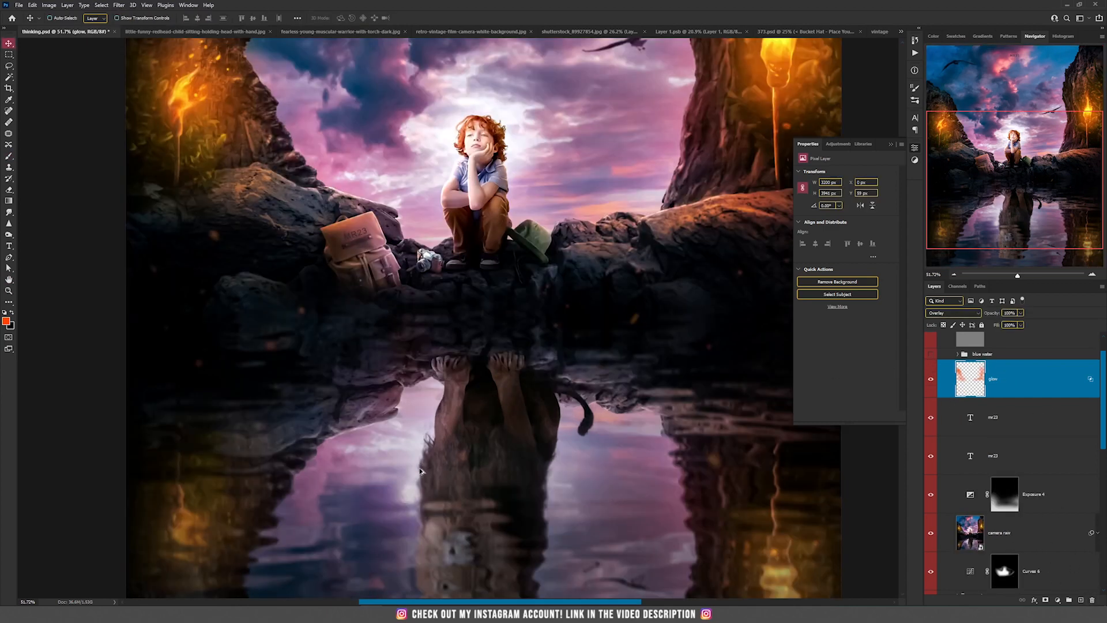
left_click_drag(580, 308, 512, 239)
left_click(931, 355)
key("ctrl+0")
left_click(957, 354)
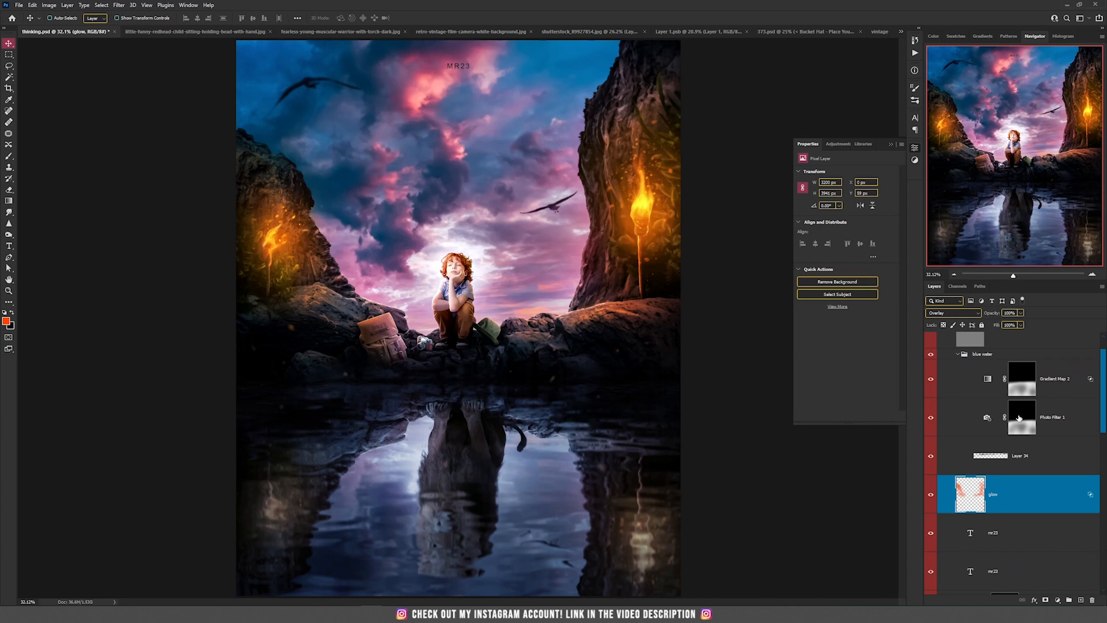
Step: Preview the image without Photo Filter 1, show it again, and examine its filter colour and density
left_click(941, 422)
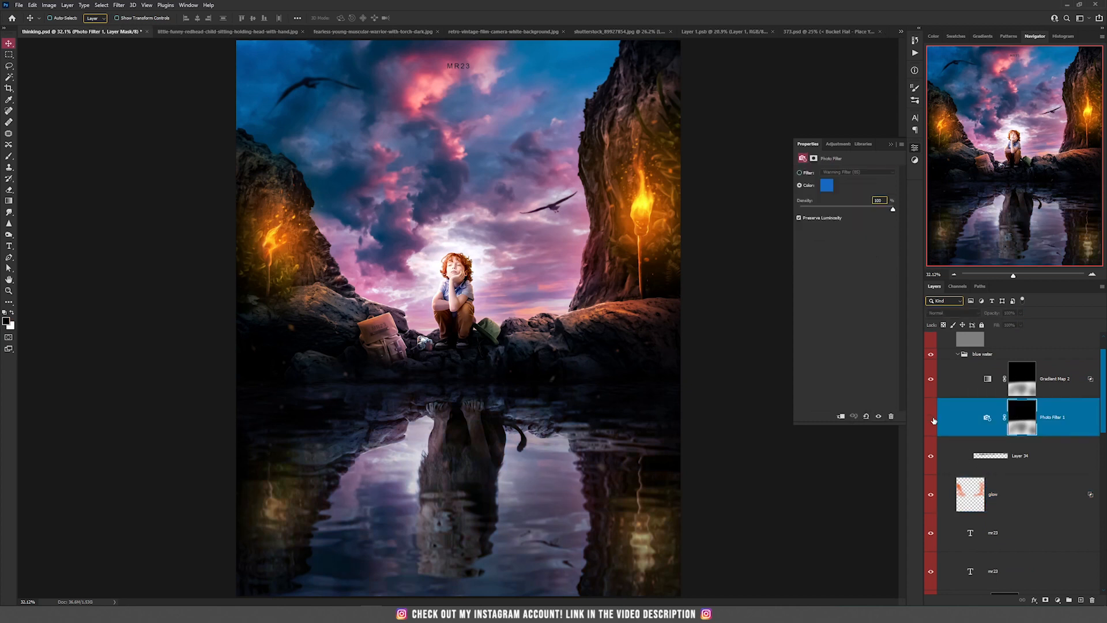
left_click(988, 418)
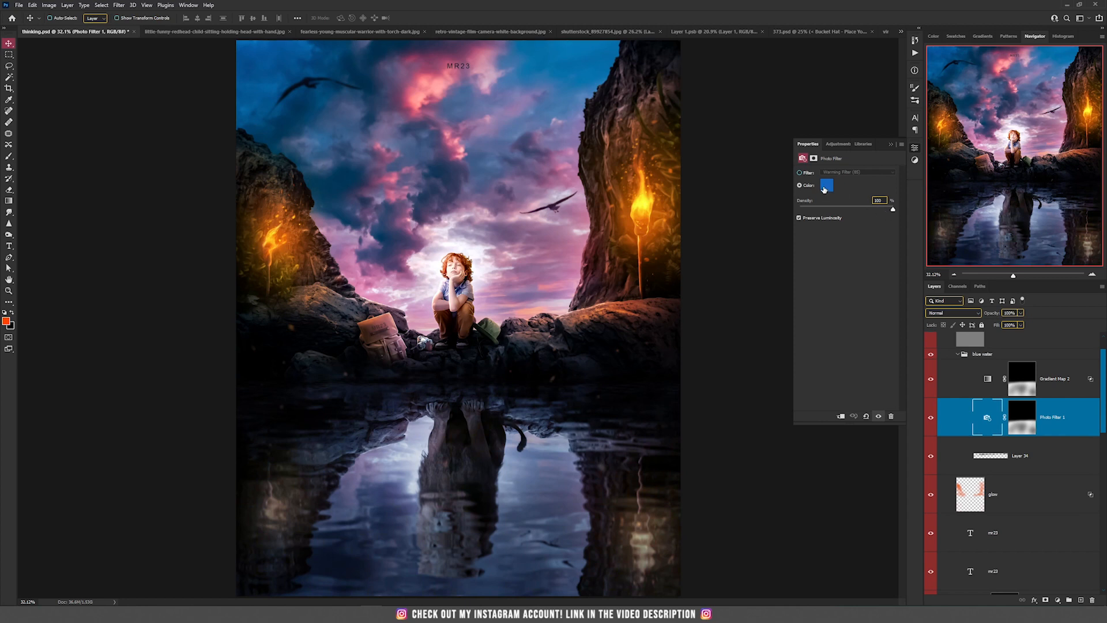
left_click(826, 186)
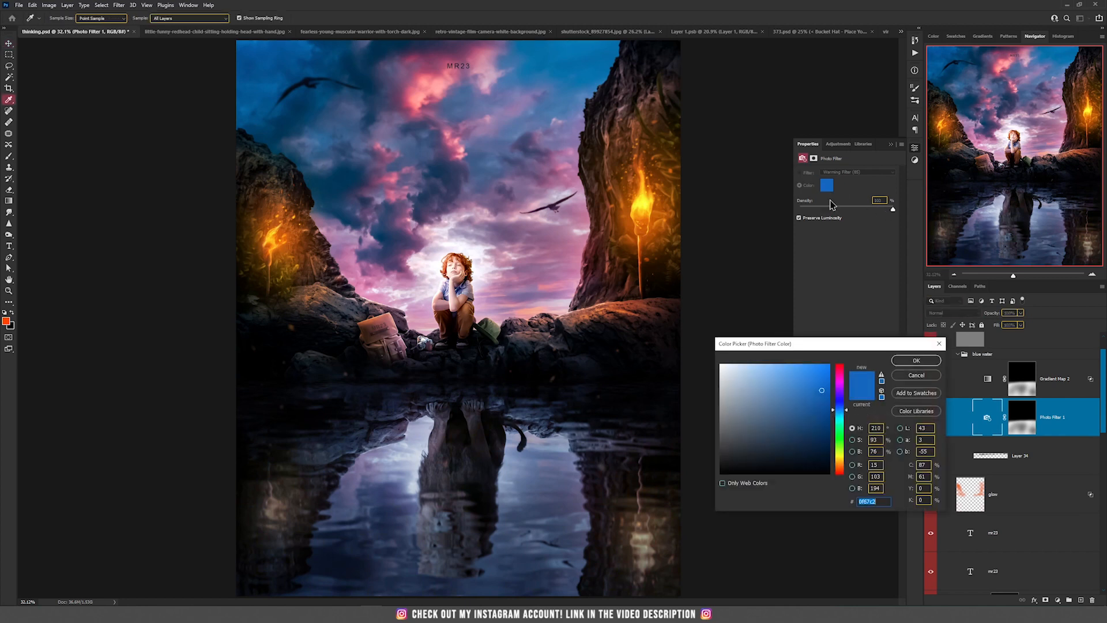
key("Return")
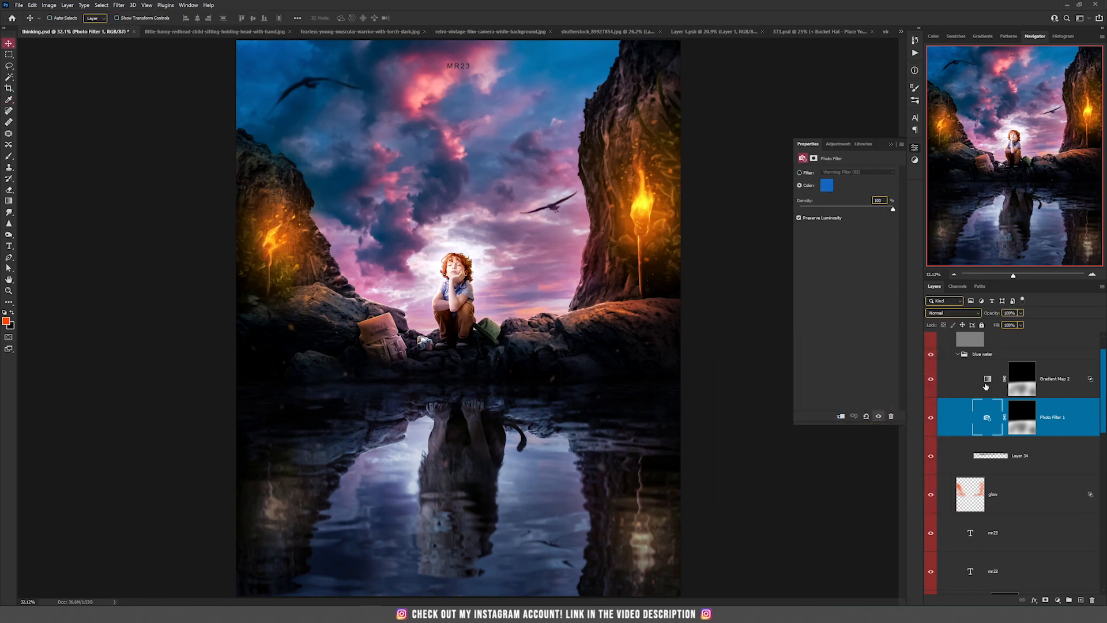
Step: Examine the gradient used by Gradient Map 2 and compare the water with that adjustment hidden and shown
left_click(986, 383)
left_click(841, 178)
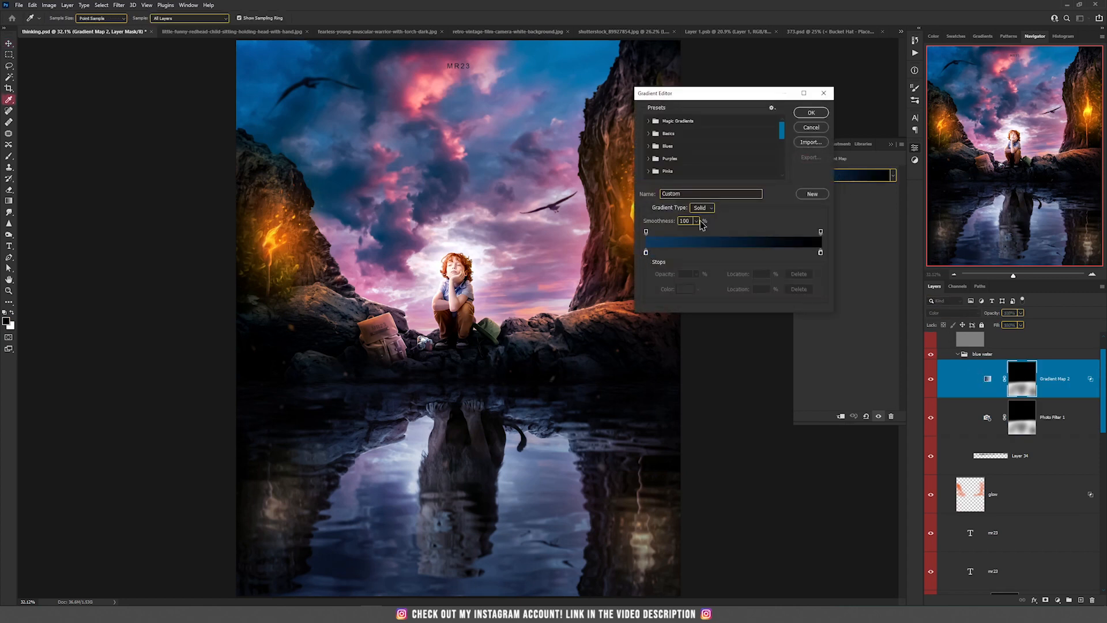
left_click(811, 127)
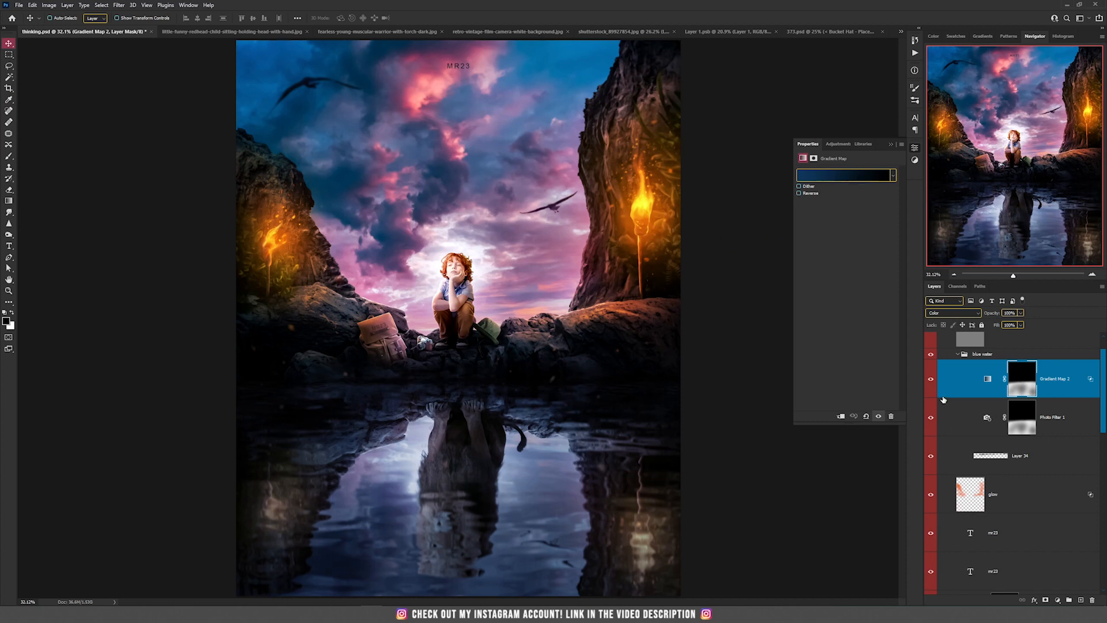
left_click(930, 380)
left_click(930, 380)
Step: Select Layer 34 in the blue water group and compare its effect on the waterline below the backpack
left_click(995, 457)
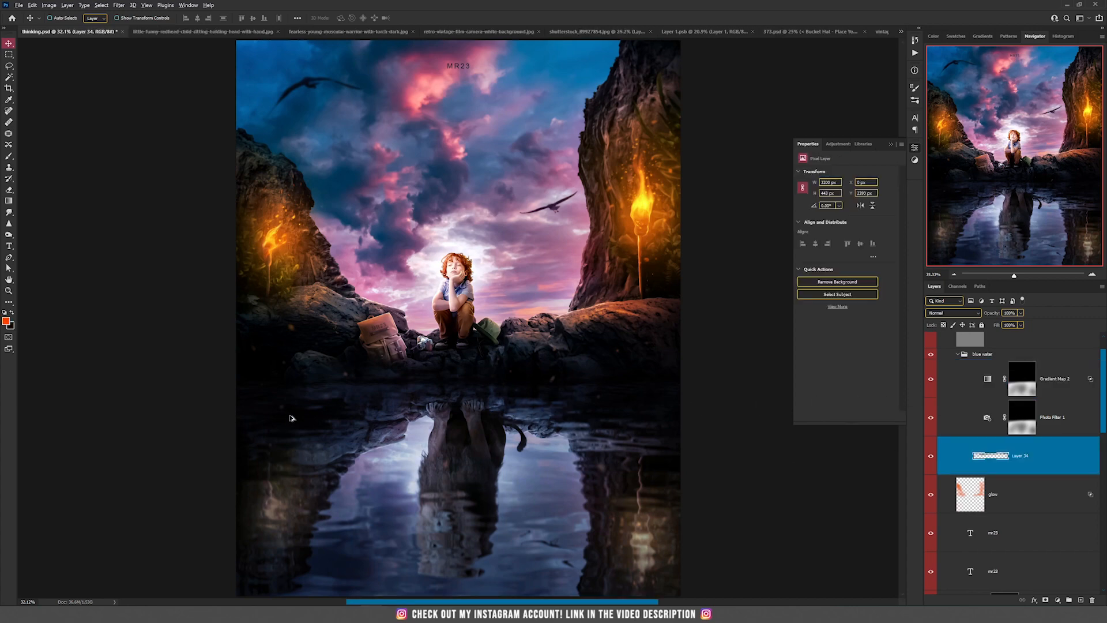
scroll(293, 415, "up", 3)
scroll(358, 408, "up", 4)
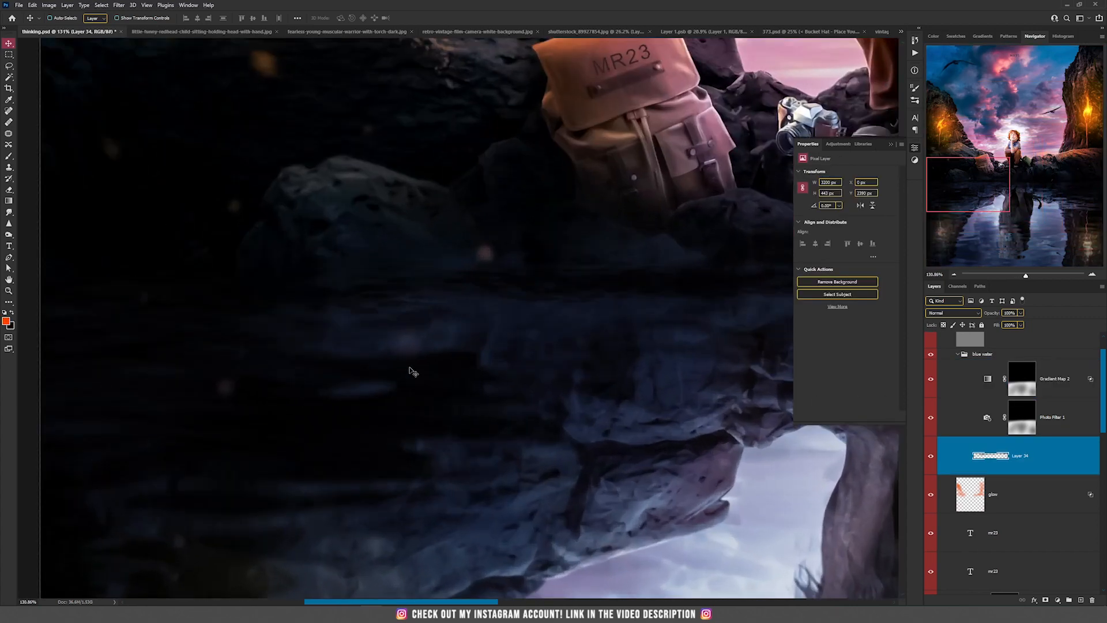
key("Tab")
key("Tab")
left_click(931, 458)
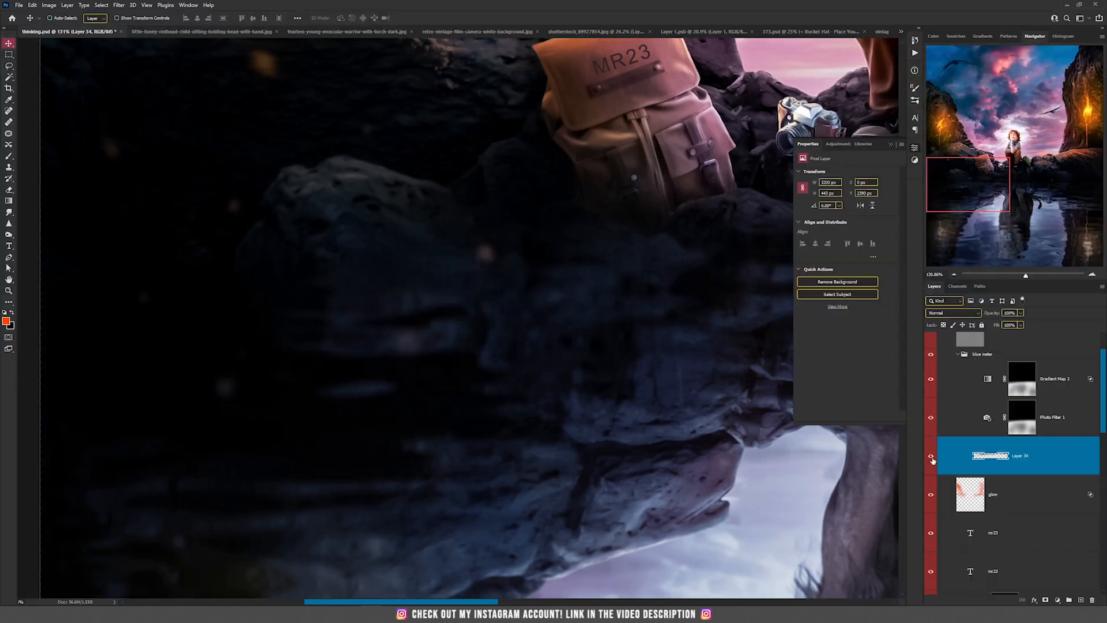
Step: Inspect the waterline along the rocks and under the boy with Layer 34 hidden and shown, leaving the layer visible
scroll(427, 296, "down", 4)
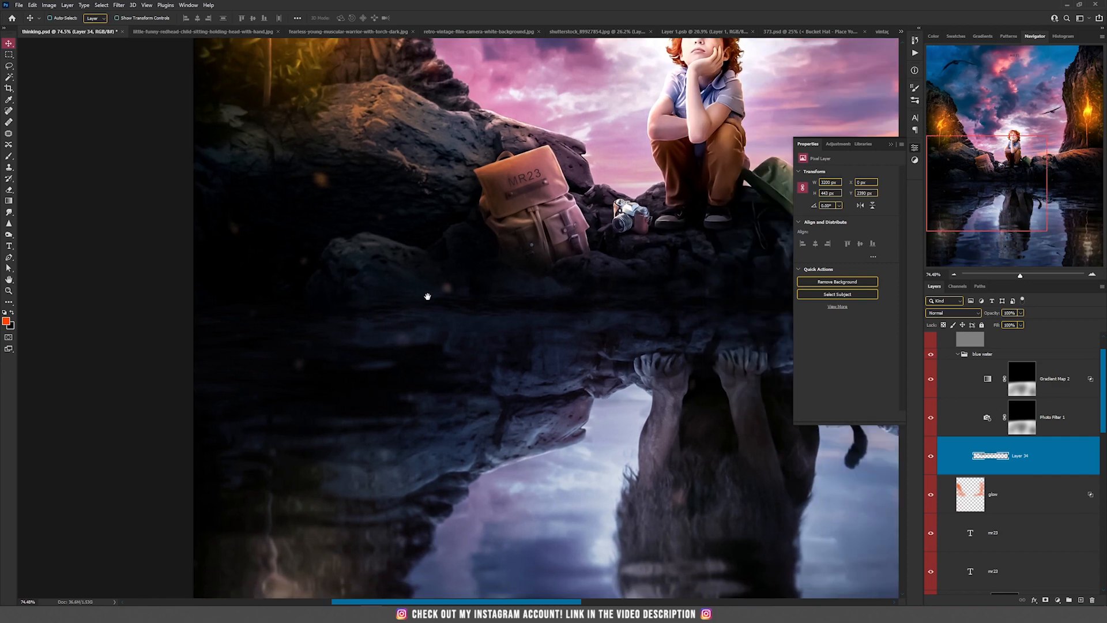
left_click_drag(427, 296, 304, 292)
left_click_drag(625, 302, 302, 322)
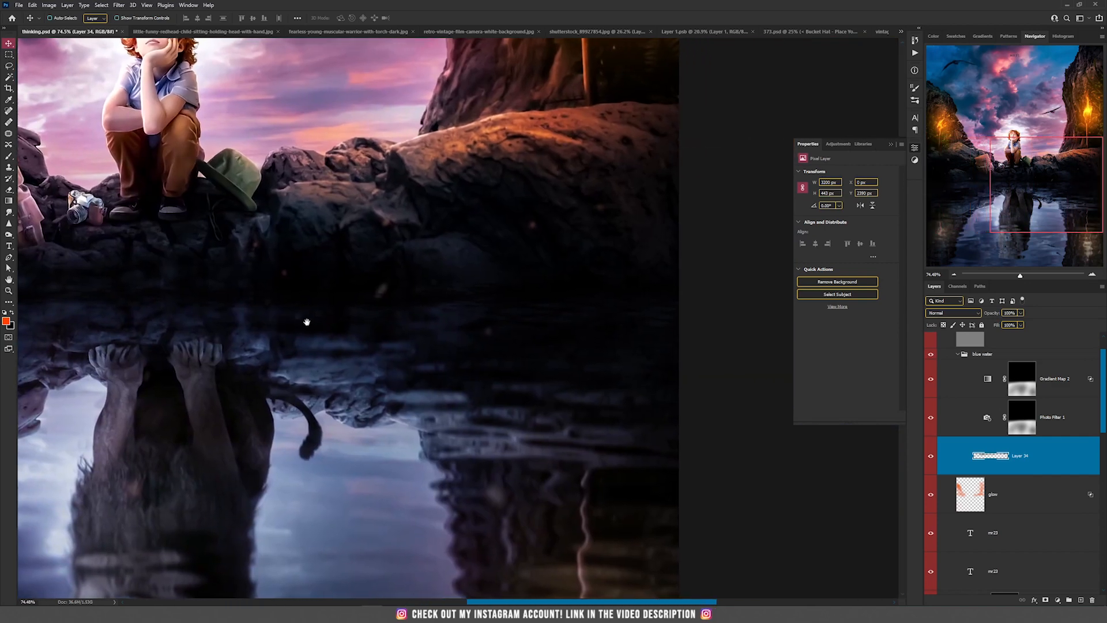
scroll(438, 285, "up", 4)
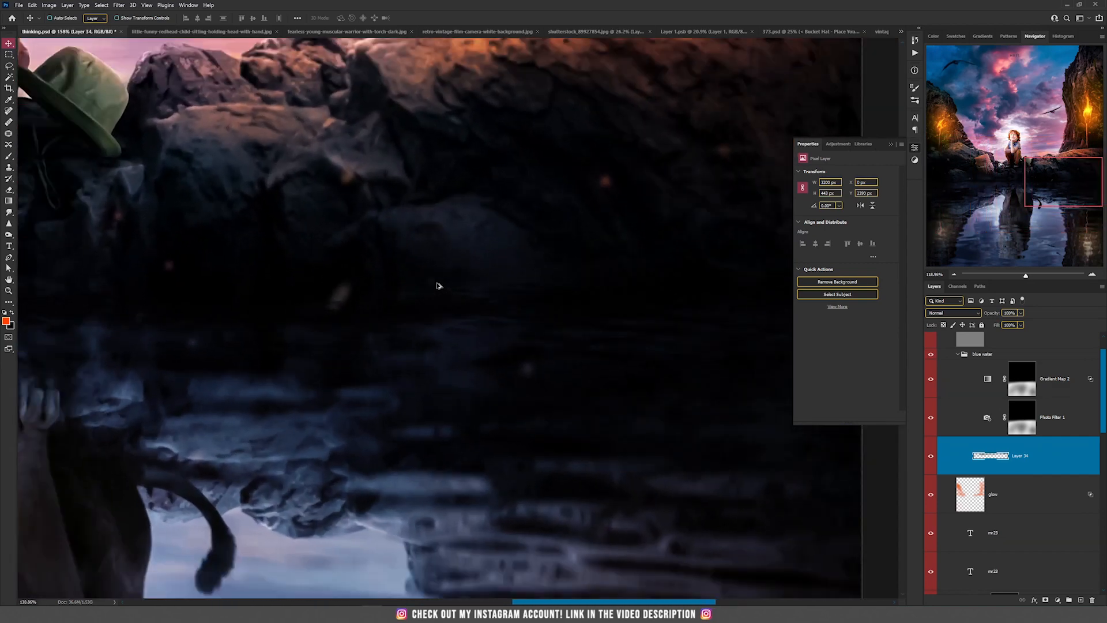
scroll(438, 286, "down", 2)
scroll(438, 286, "down", 2)
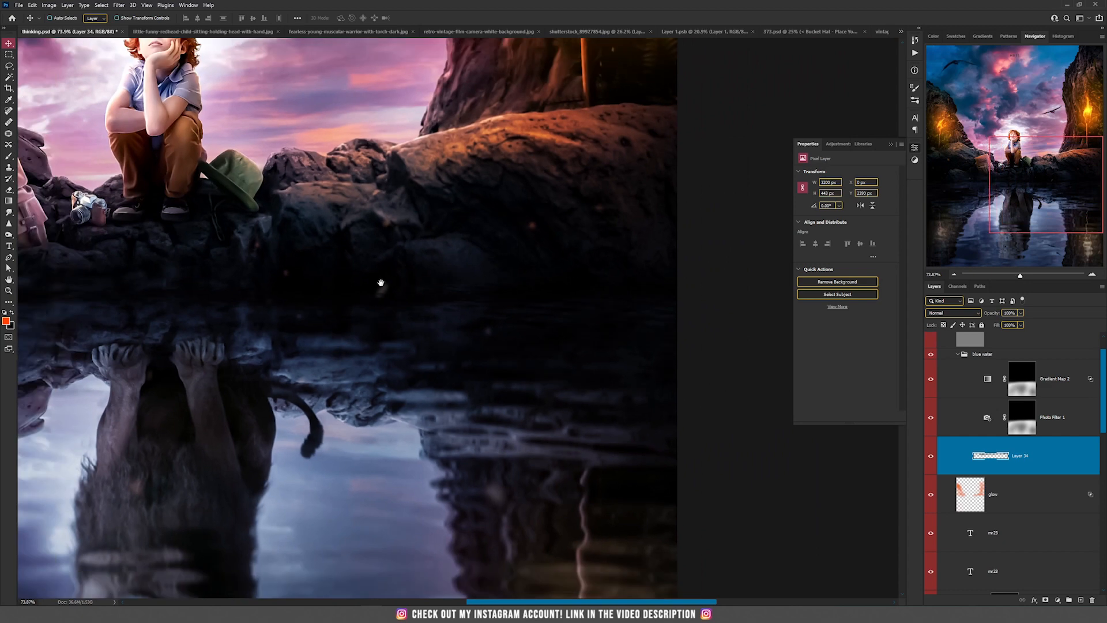
left_click(929, 456)
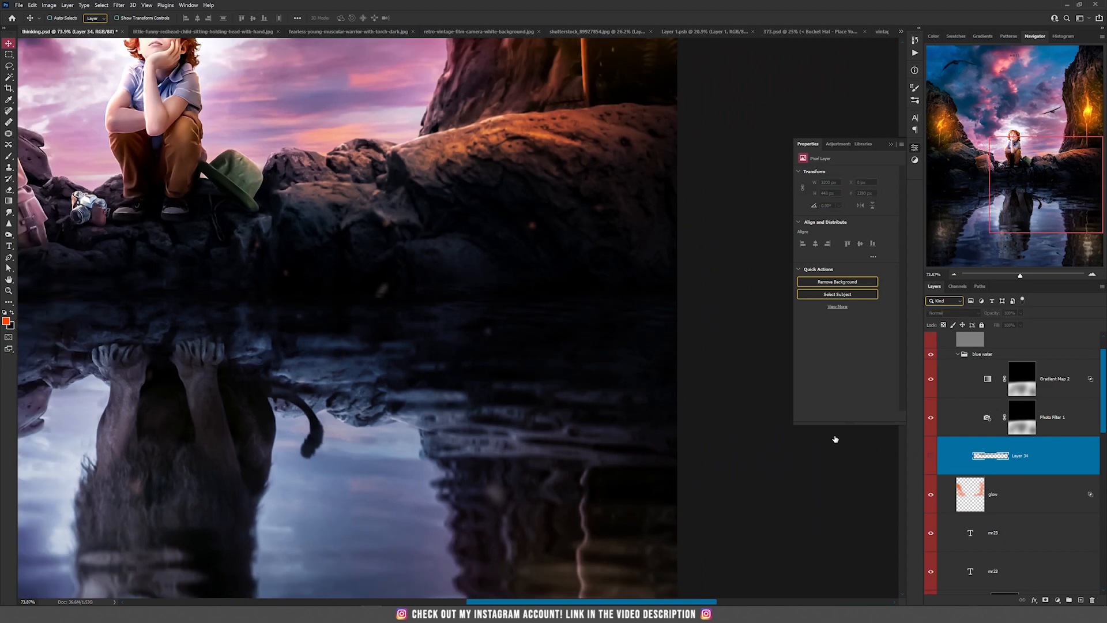
scroll(433, 362, "down", 3)
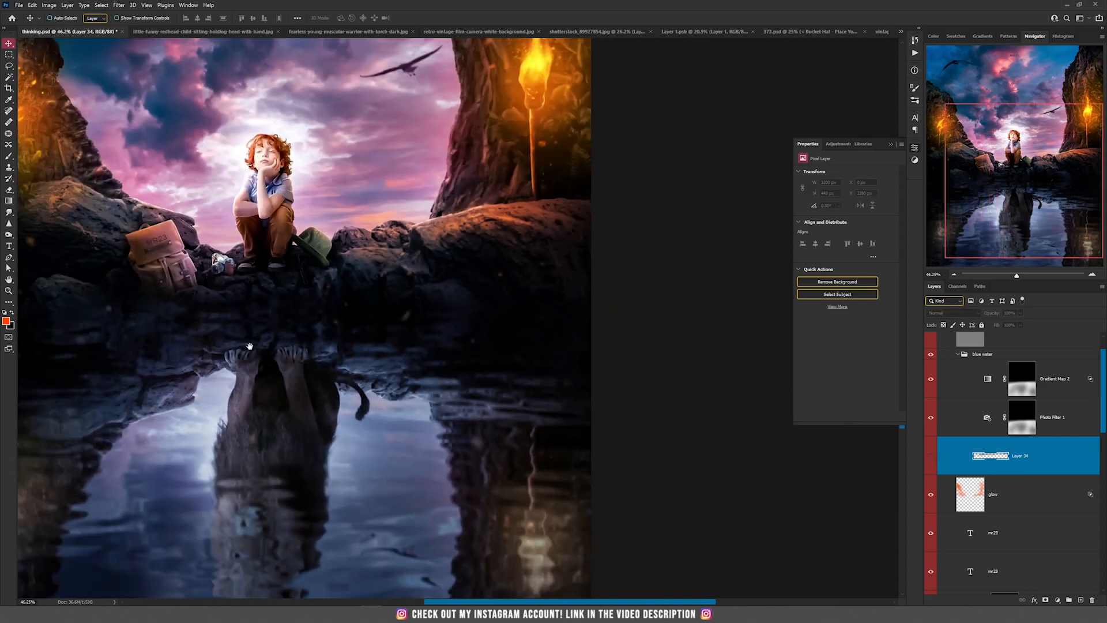
scroll(523, 358, "up", 3)
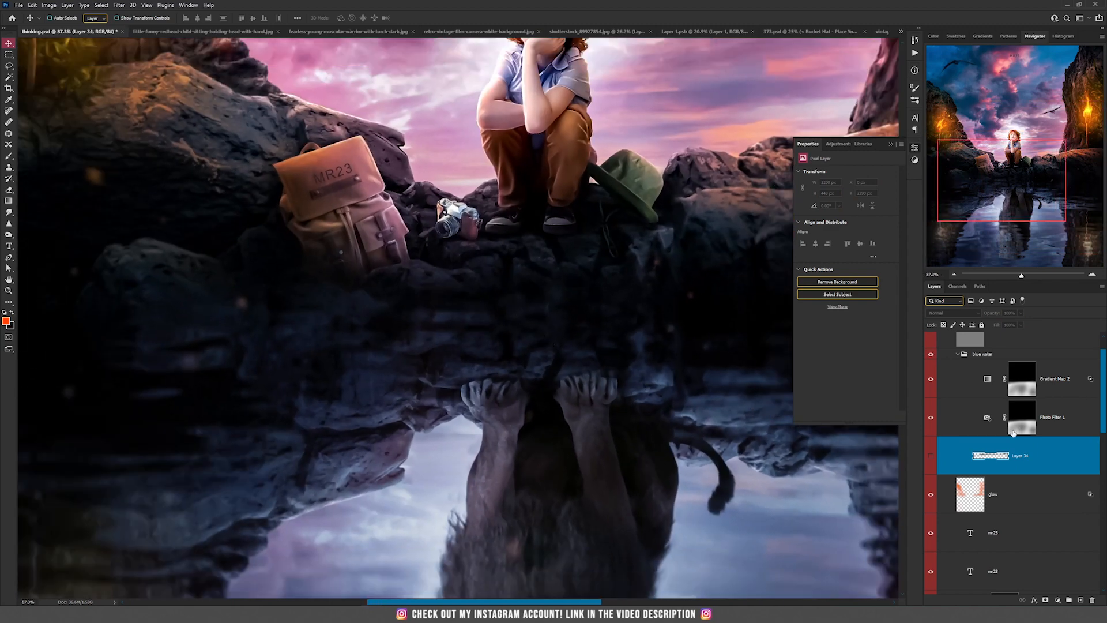
left_click(931, 457)
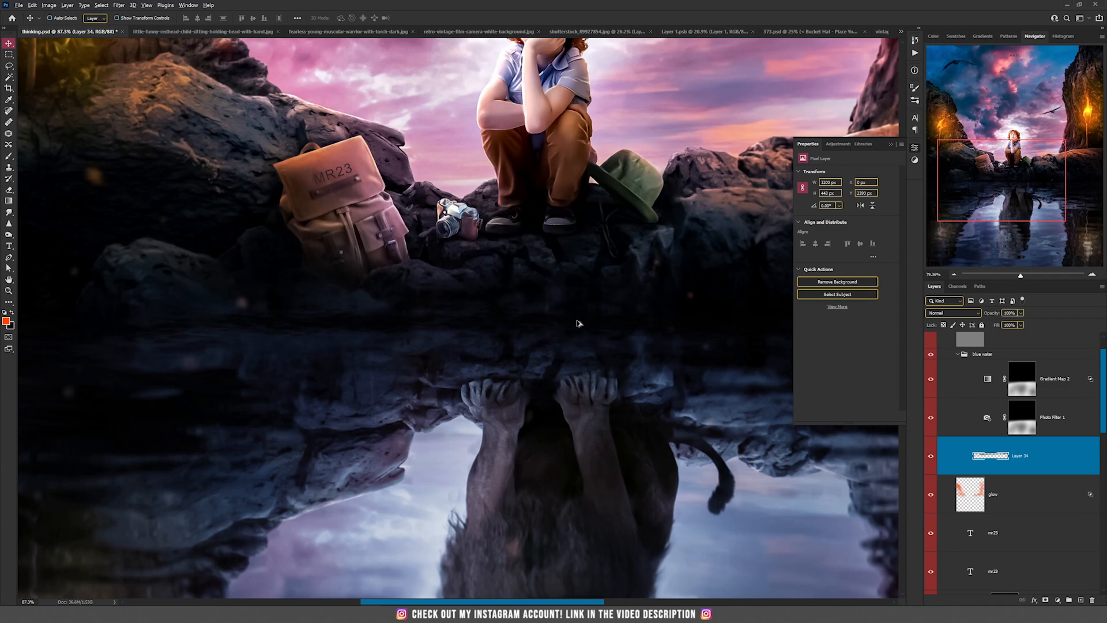
Step: Compare the boy's sharpness with the high pass filter layer shown and hidden, leaving the layer visible
scroll(574, 323, "down", 5)
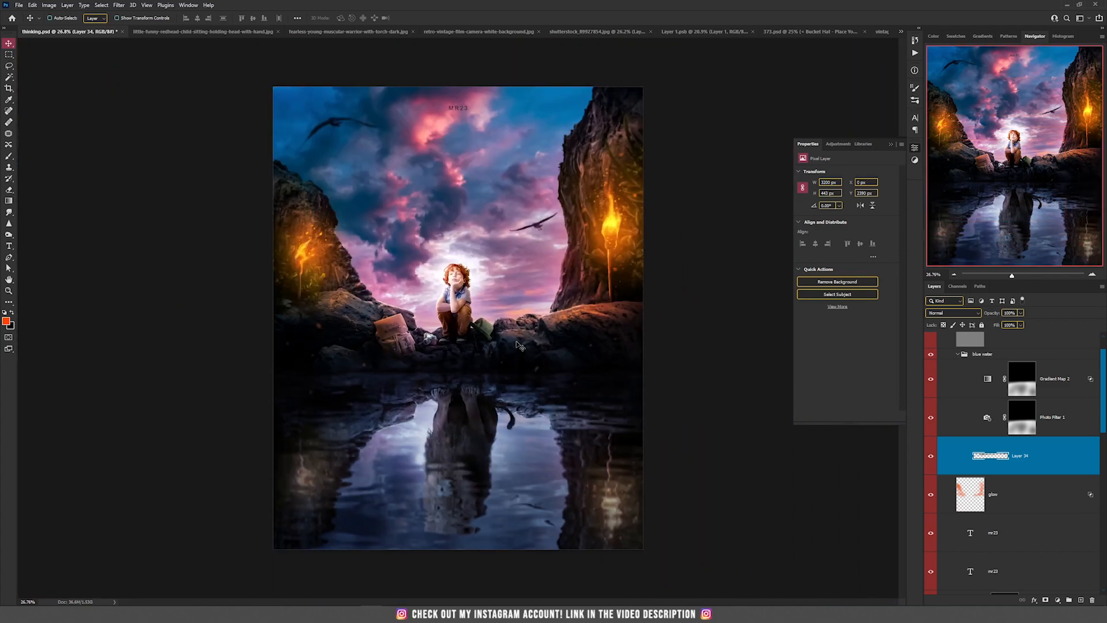
scroll(930, 367, "up", 1)
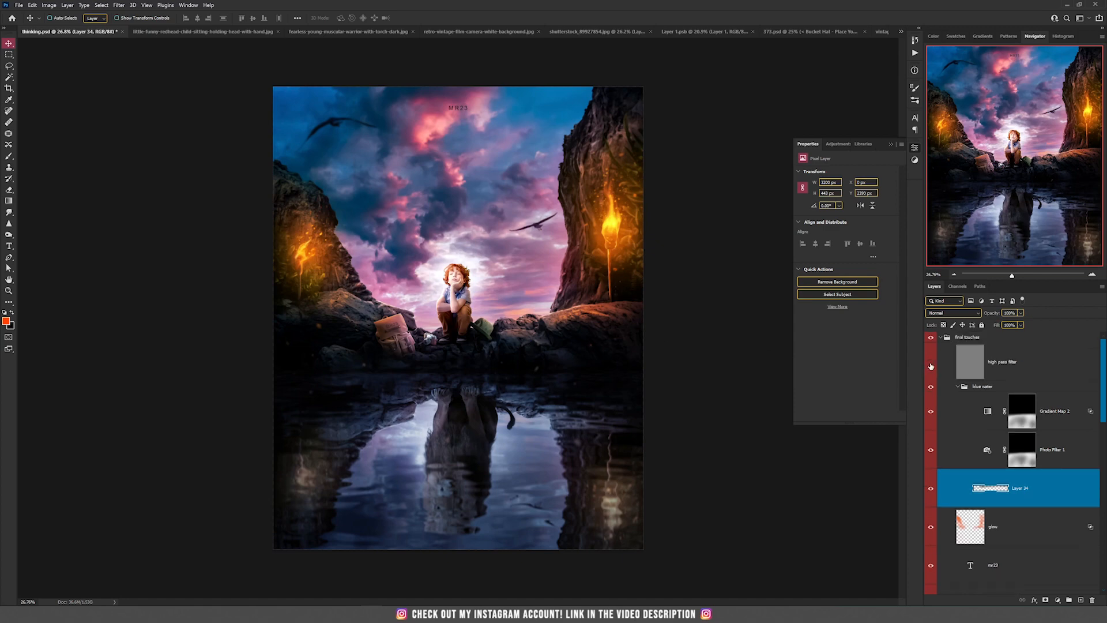
scroll(459, 312, "up", 5)
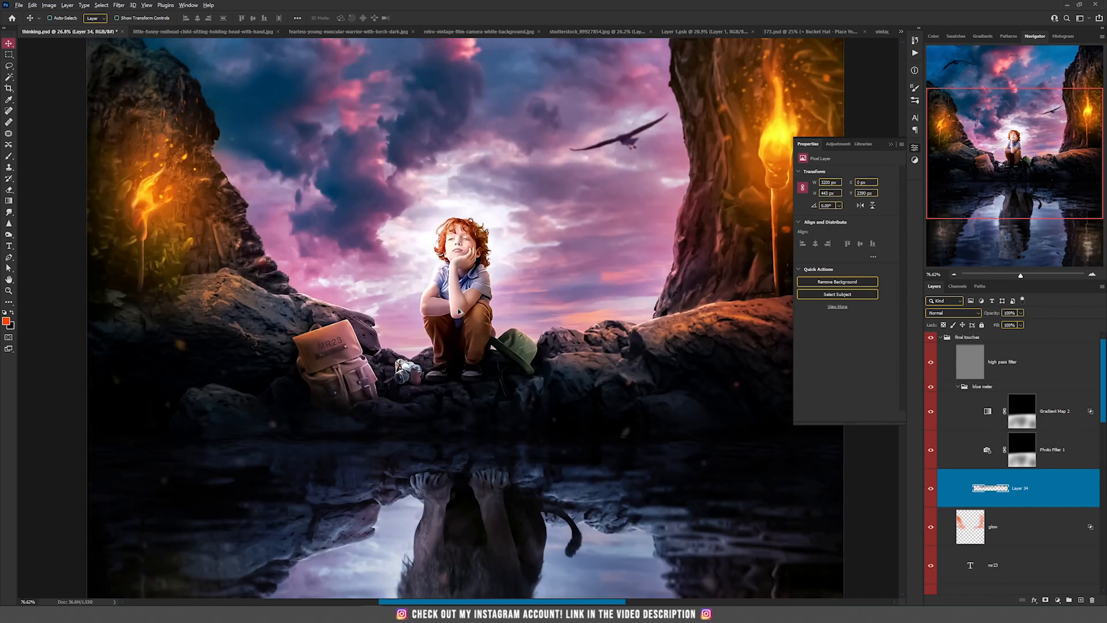
scroll(459, 312, "up", 6)
scroll(482, 304, "down", 4)
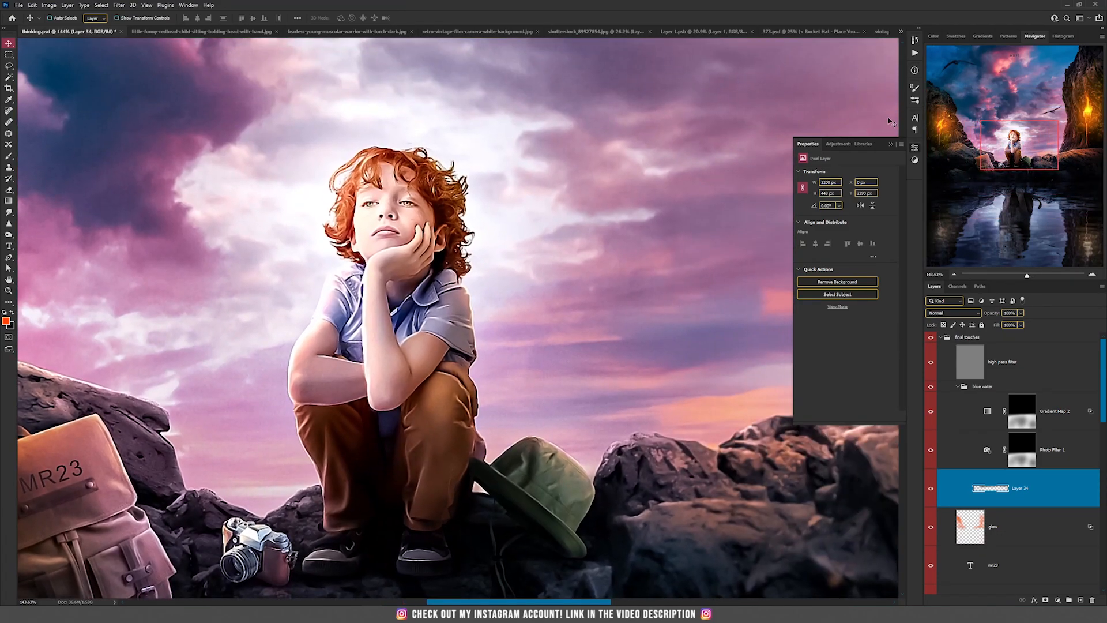
left_click(891, 144)
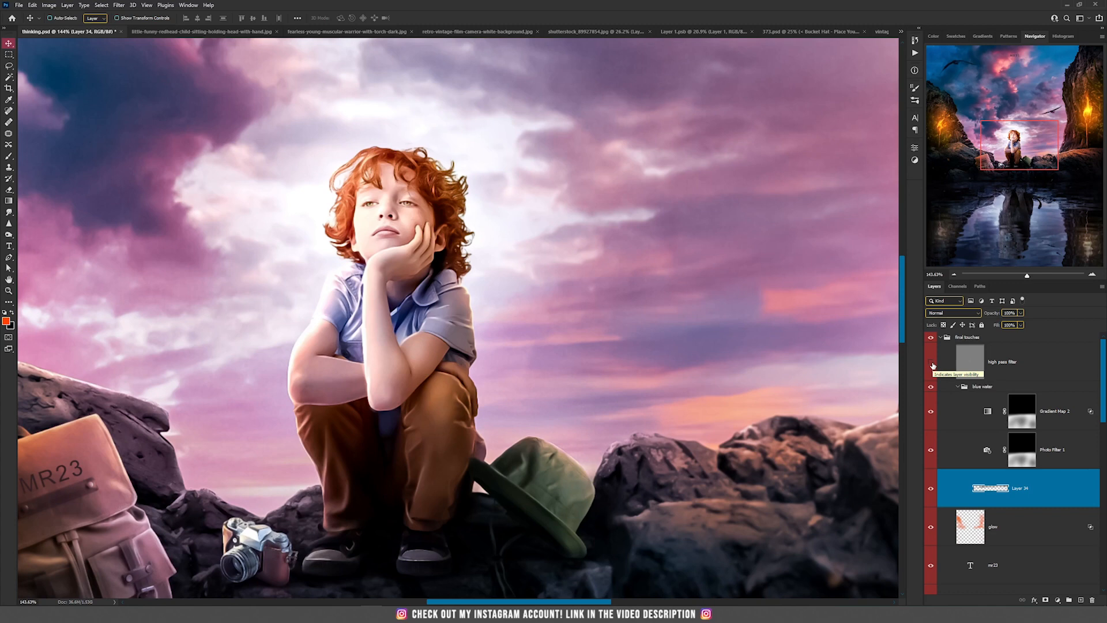
left_click(932, 363)
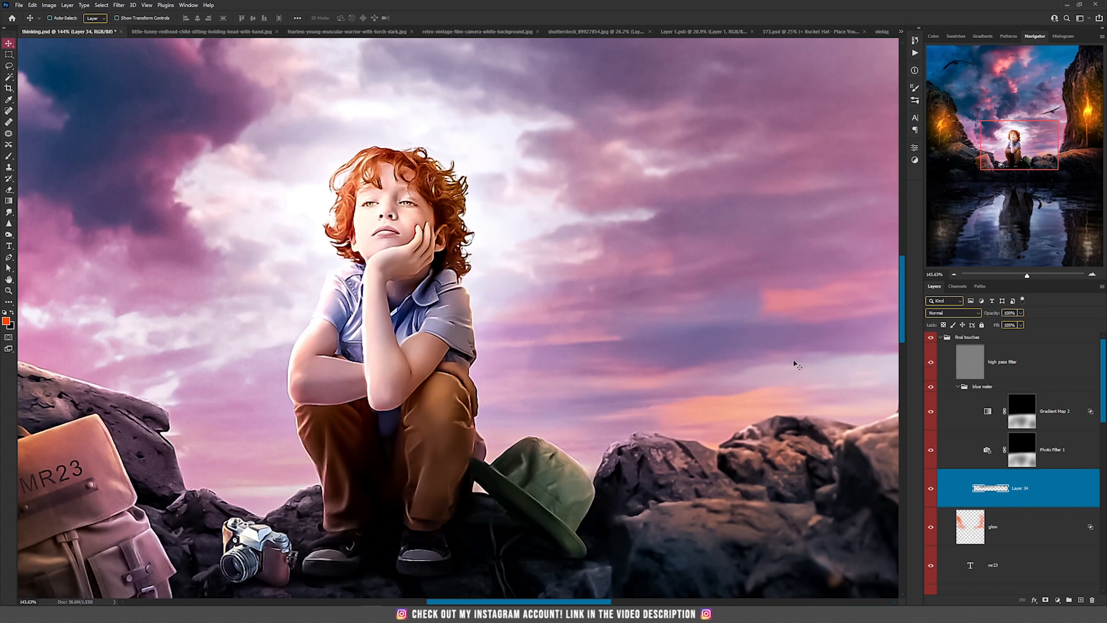
Step: Check the sharpening on the whole scene and close up on the boy, then hide the high pass filter layer
scroll(541, 330, "down", 5)
scroll(545, 334, "down", 3)
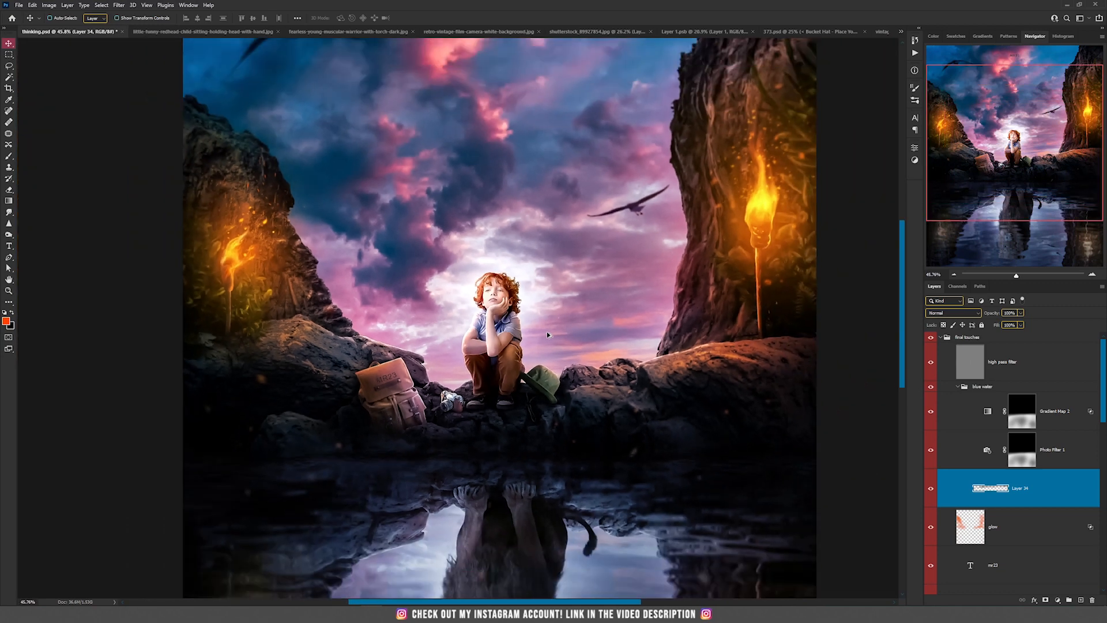
scroll(547, 333, "up", 4)
scroll(547, 334, "up", 3)
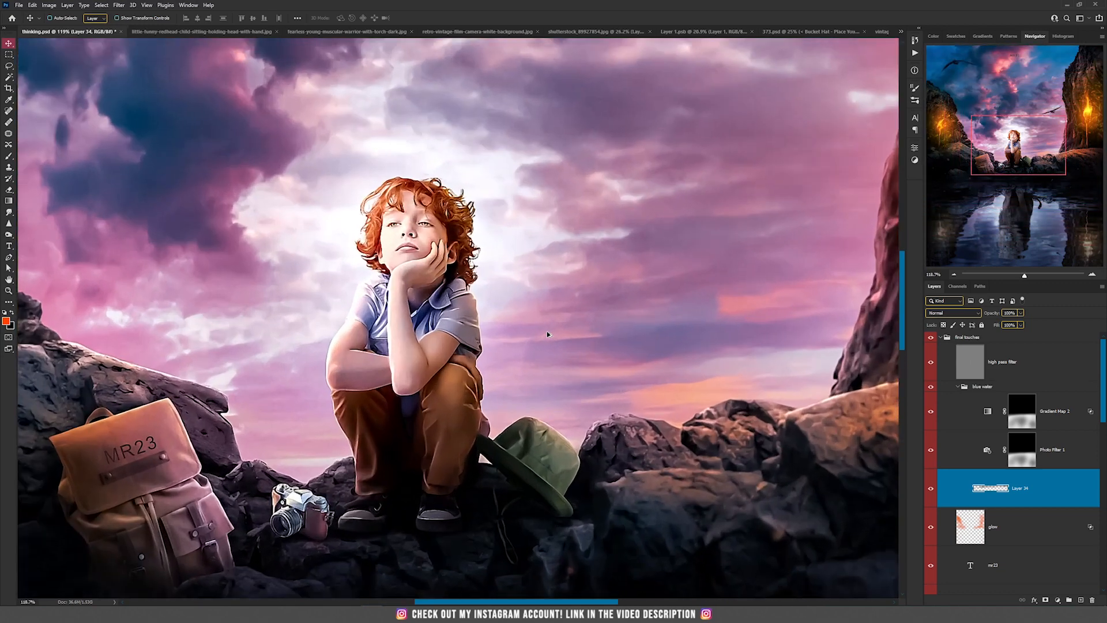
left_click(930, 365)
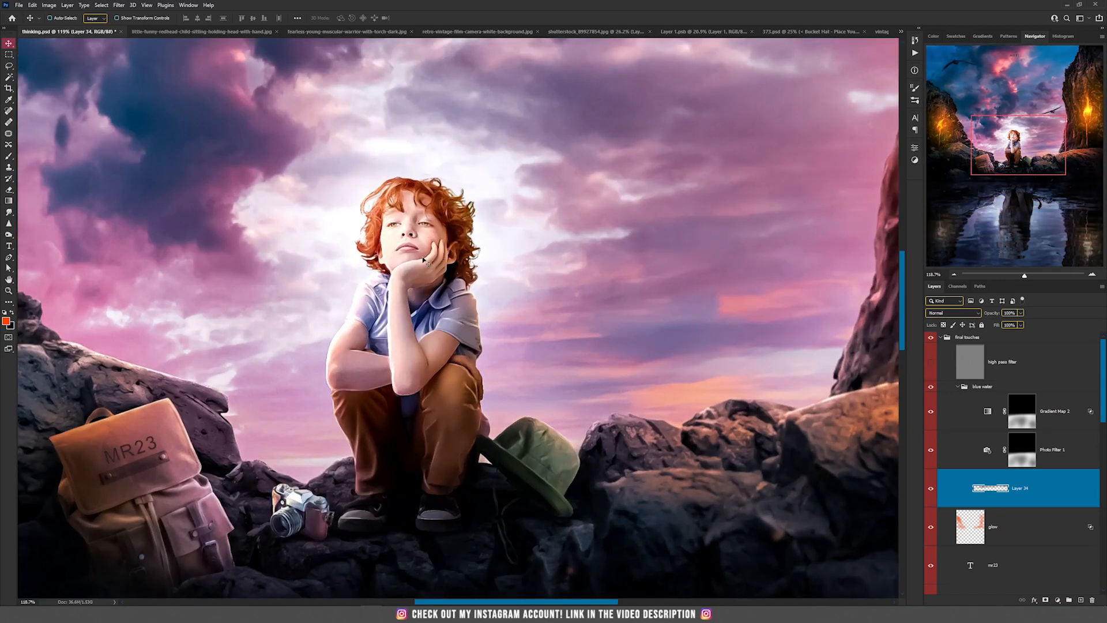
Step: Stamp all visible layers into a new merged layer directly above the blue water group
scroll(409, 269, "up", 3)
scroll(485, 285, "down", 2)
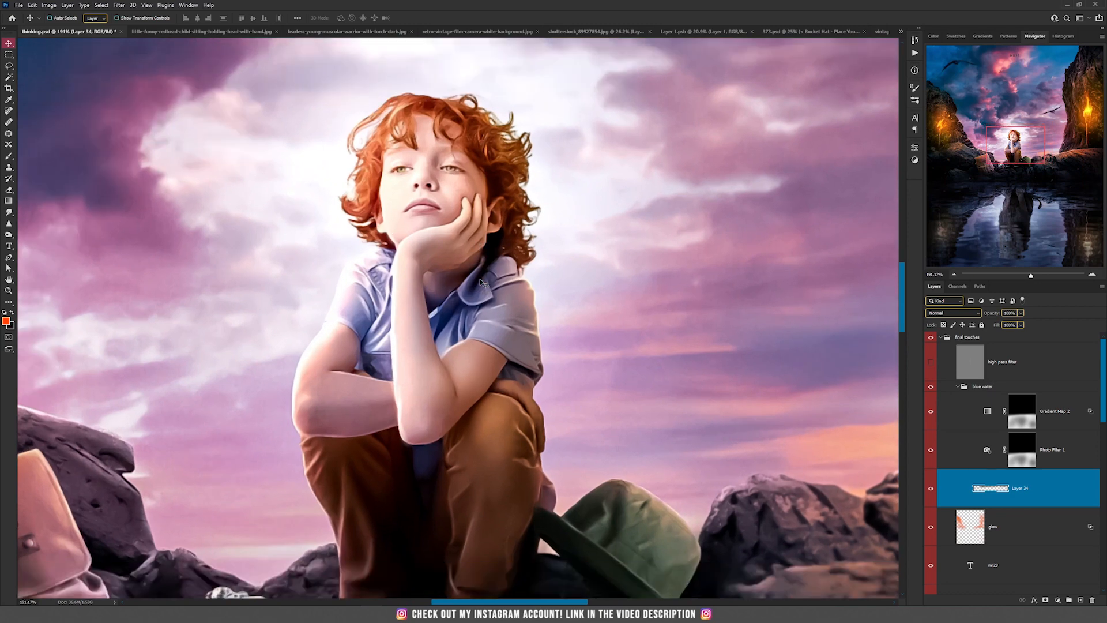
left_click(1038, 374)
left_click(1031, 387)
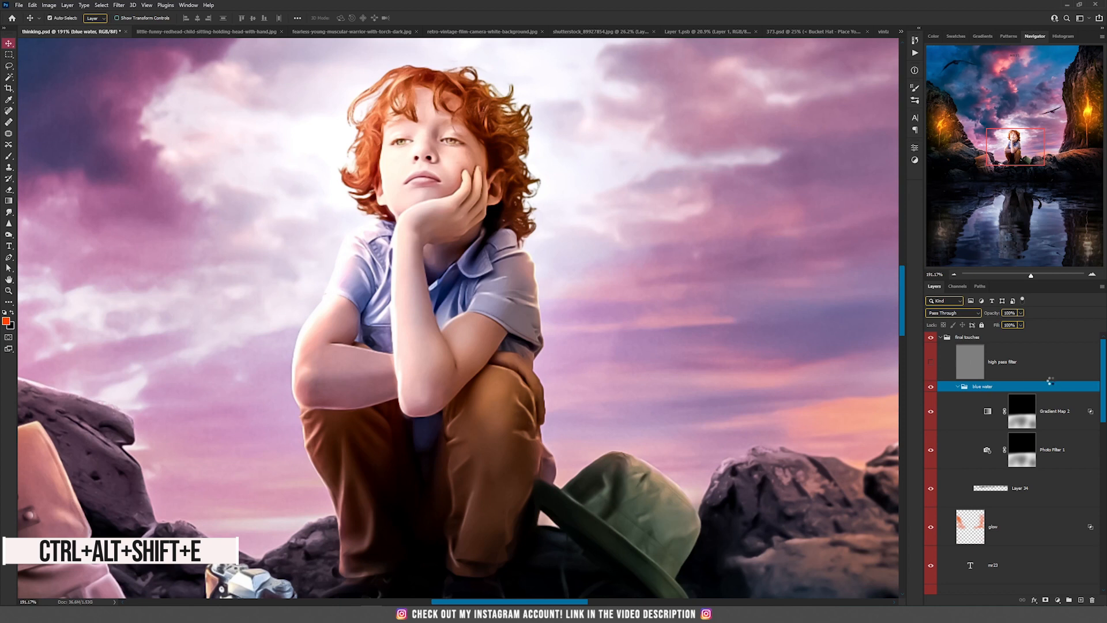
key("ctrl+alt+shift+e")
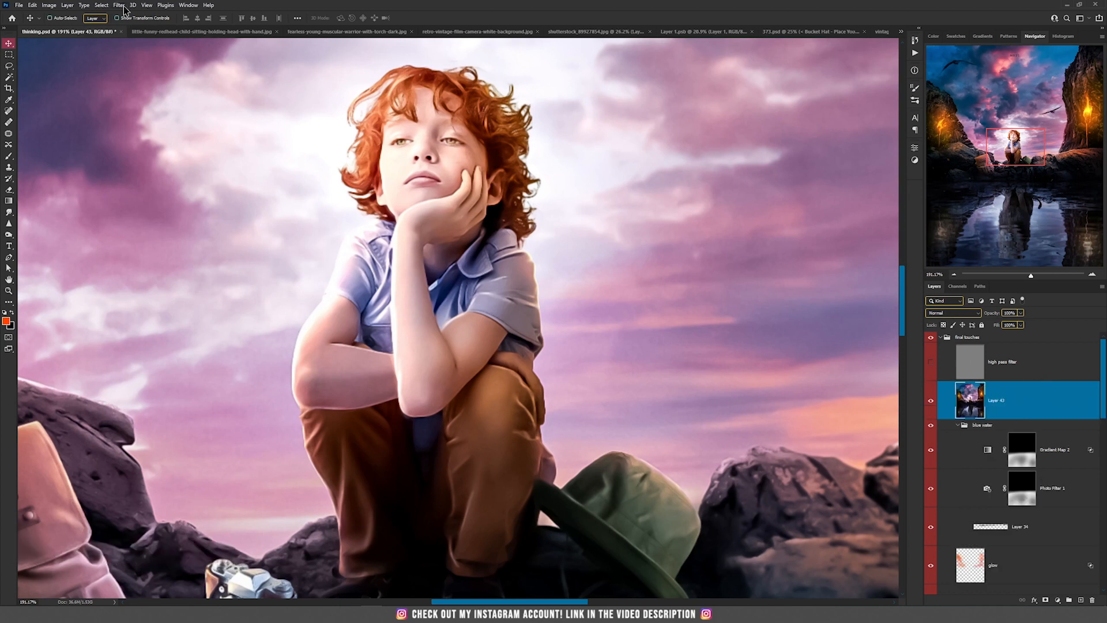
Step: Apply the High Pass filter to the merged layer and set its blend mode to Linear Light
left_click(120, 5)
mouse_move(190, 190)
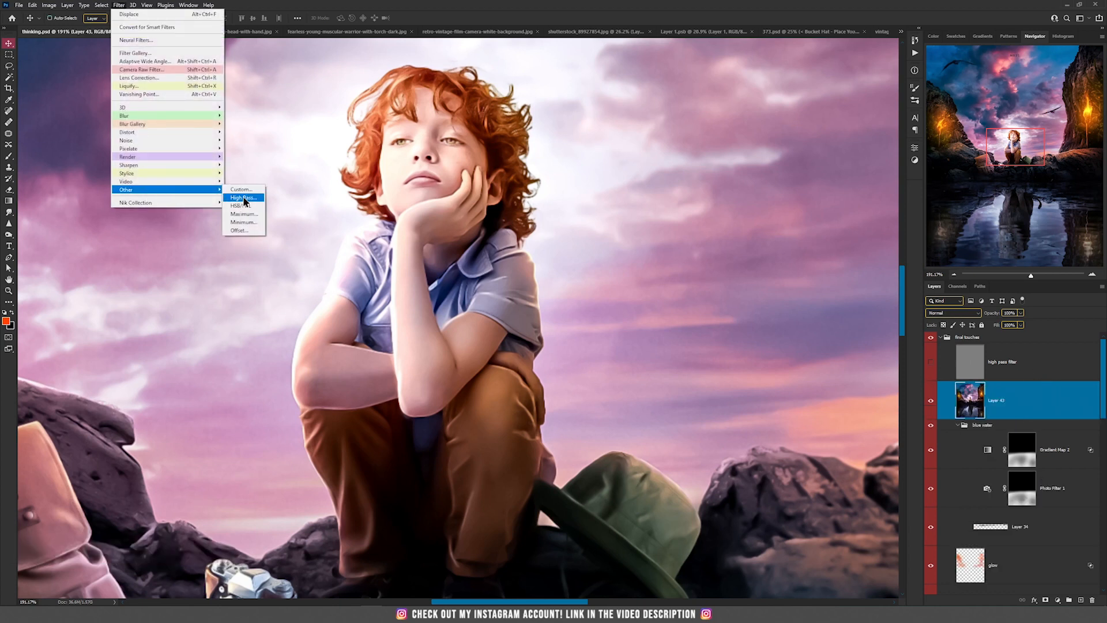
left_click(252, 199)
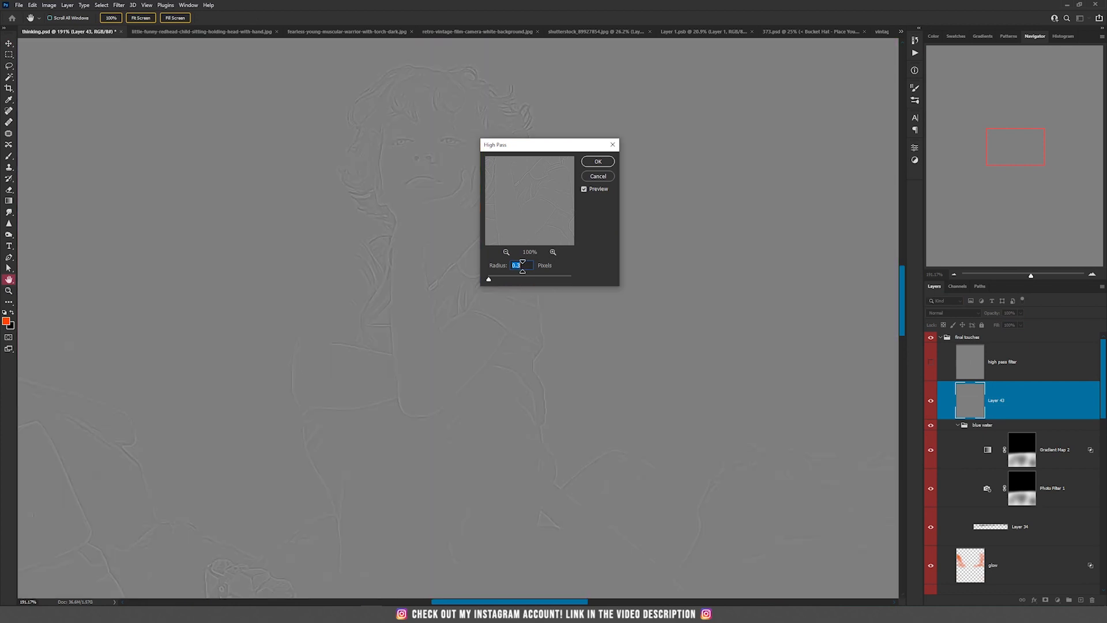
left_click(598, 162)
left_click(960, 313)
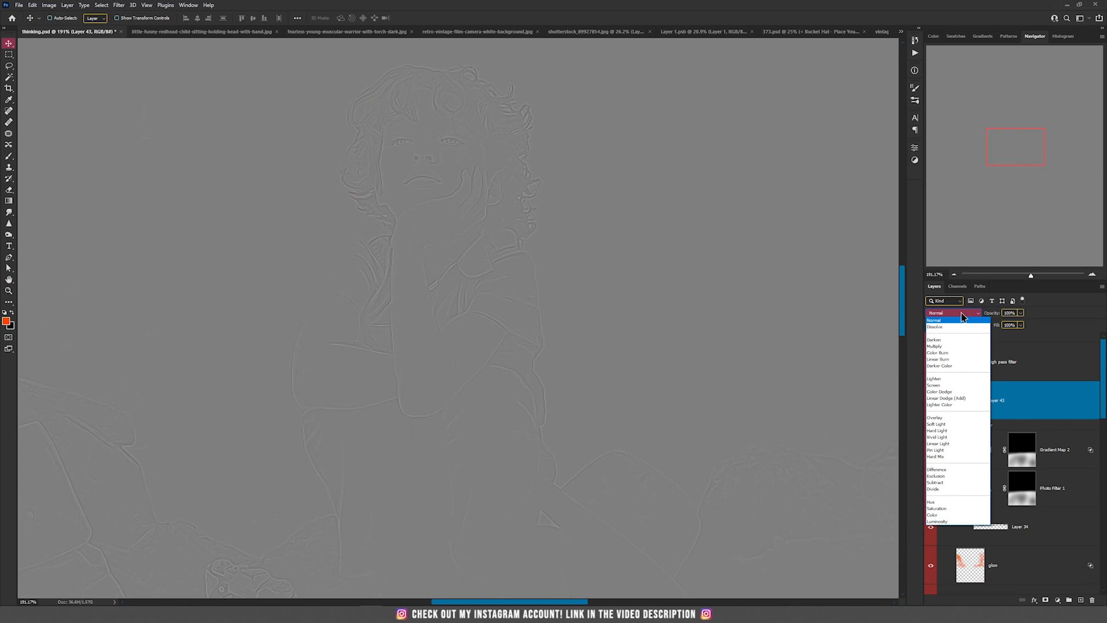
left_click(938, 444)
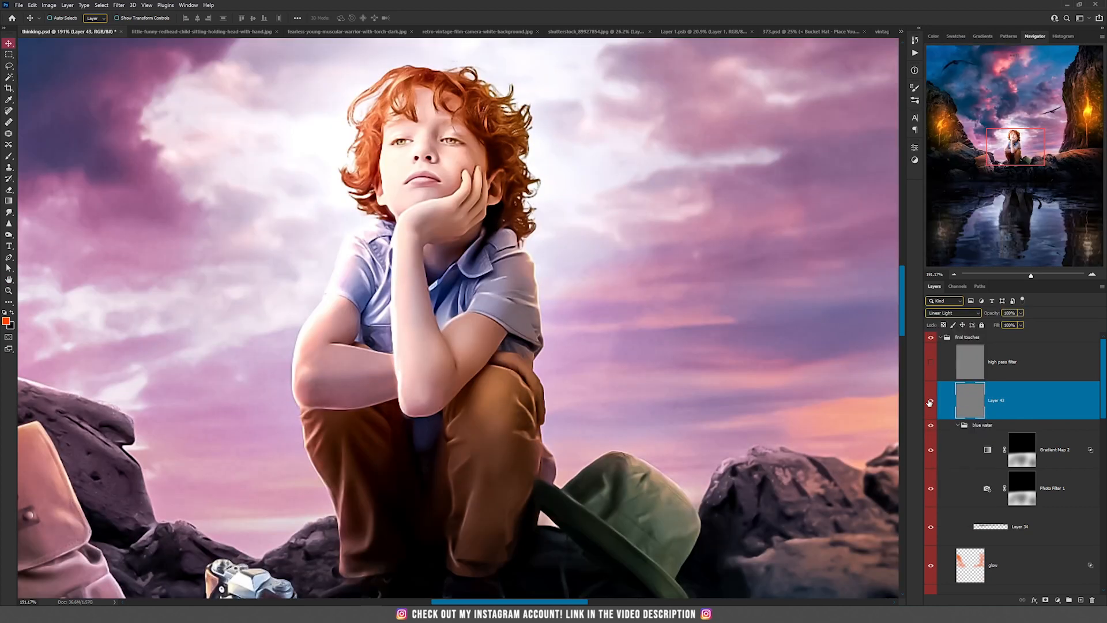
Step: Examine the whole composite at different magnifications, checking the boy, torches, sky and lion reflection
scroll(558, 353, "down", 4)
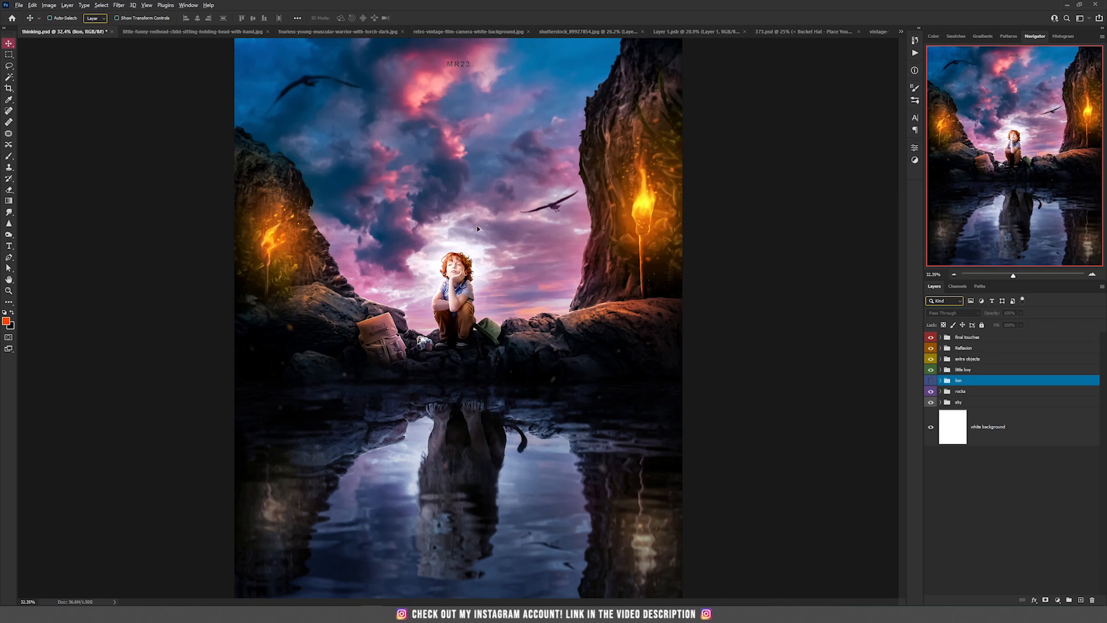
scroll(476, 228, "down", 1)
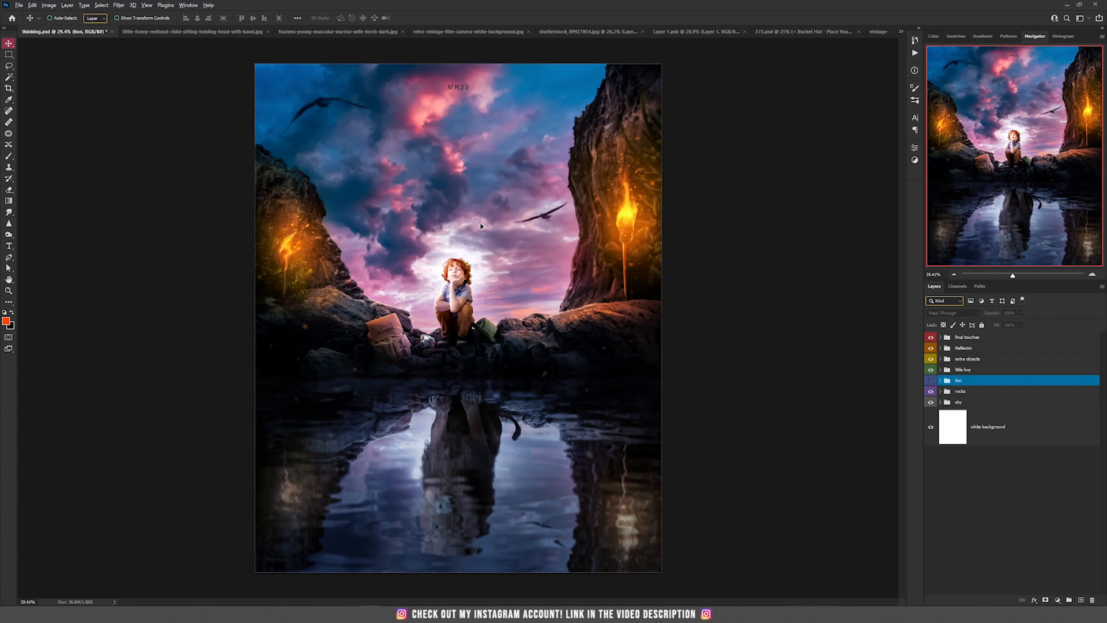
scroll(481, 226, "up", 4)
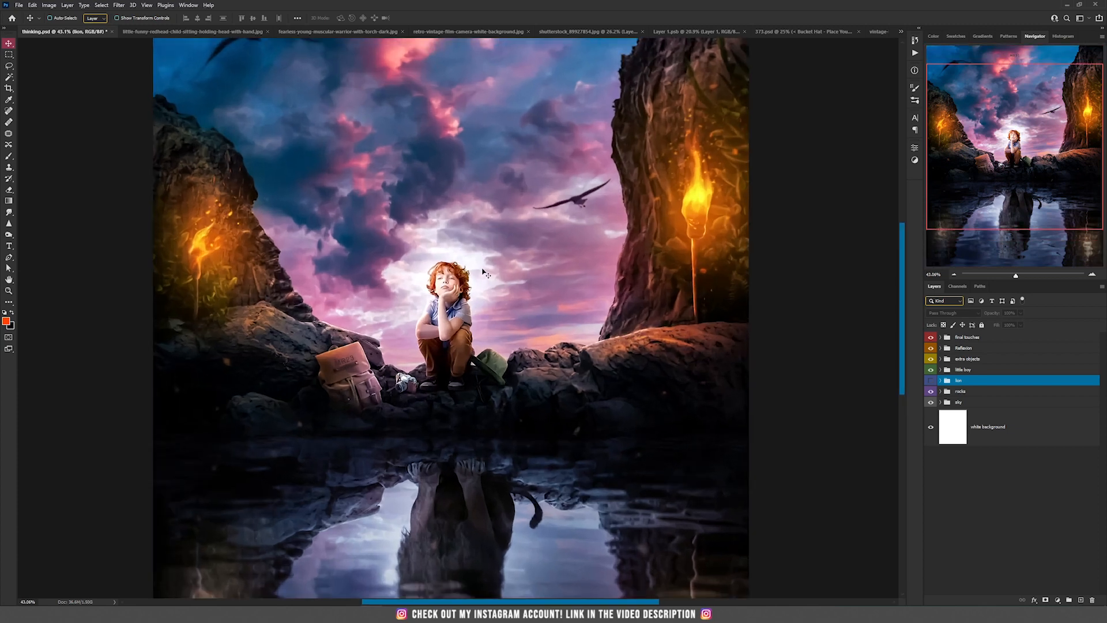
scroll(495, 275, "down", 2)
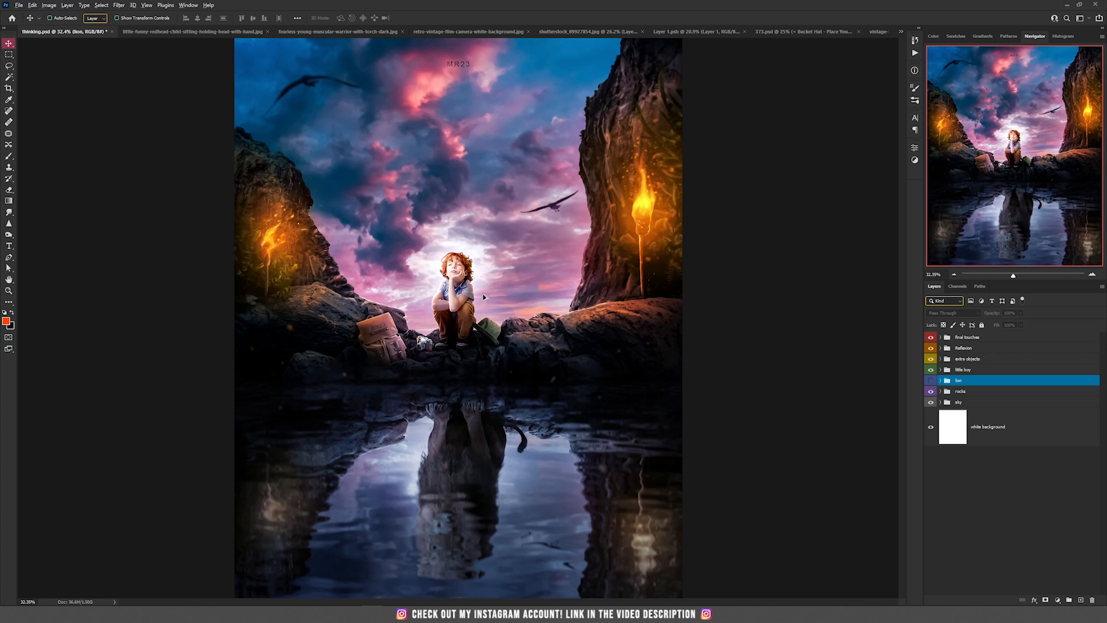
scroll(483, 297, "down", 2)
scroll(483, 297, "up", 2)
scroll(482, 295, "up", 1)
scroll(483, 296, "down", 2)
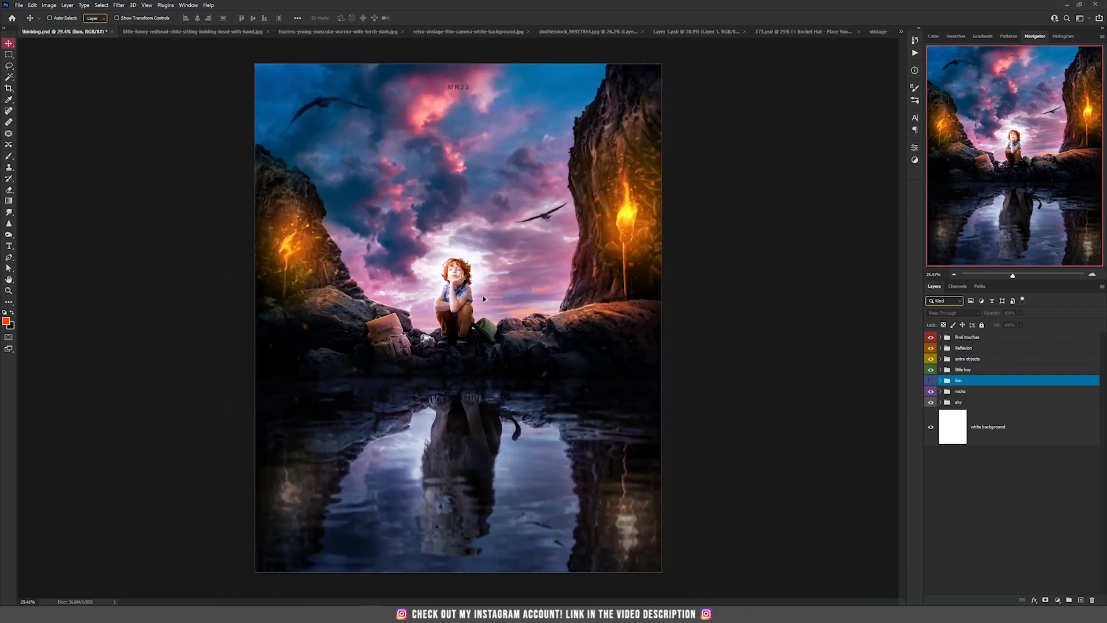